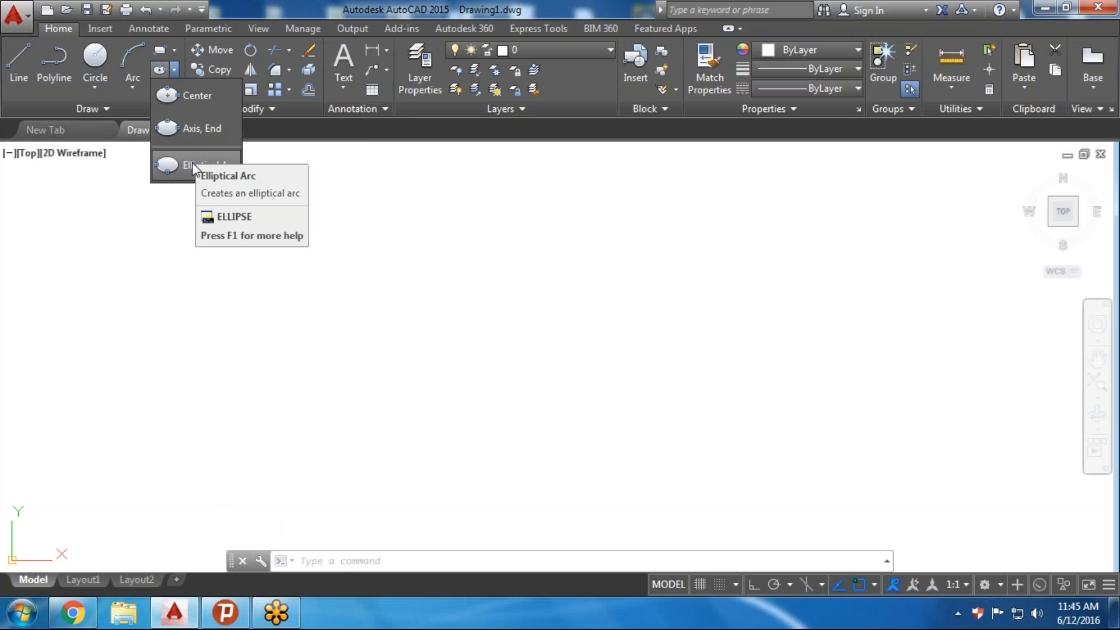
click(384, 392)
key(Escape)
key(Escape)
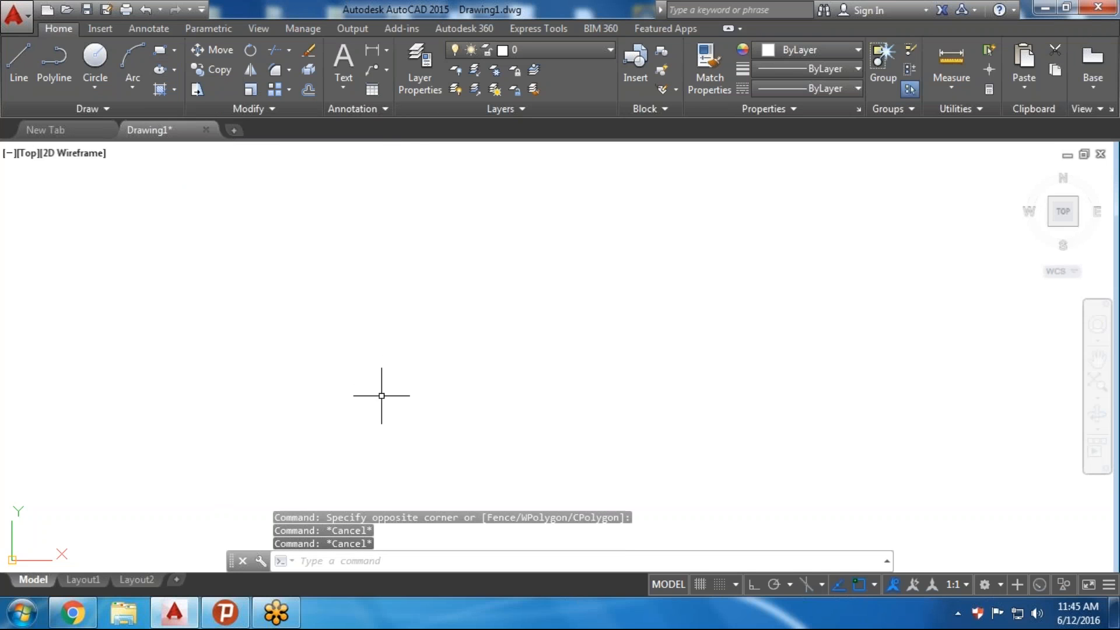
Draw an ellipse from axis endpoint 0,0 with a horizontal axis of 2000 and a distance of 2000 to the other axis, using Ortho
text(el)
key(Return)
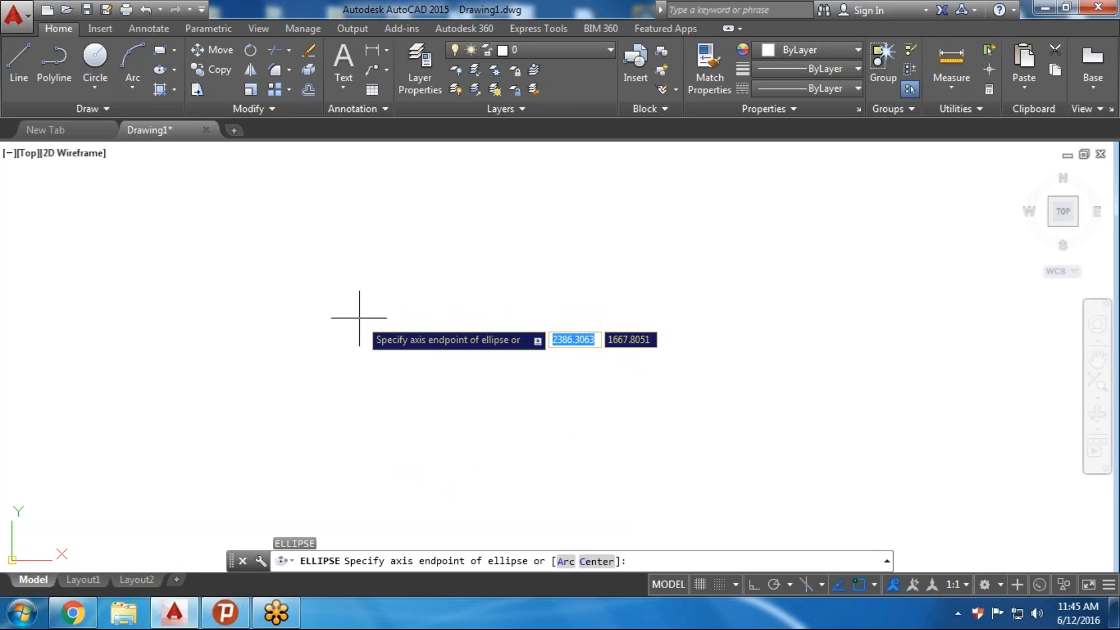
text(0,0)
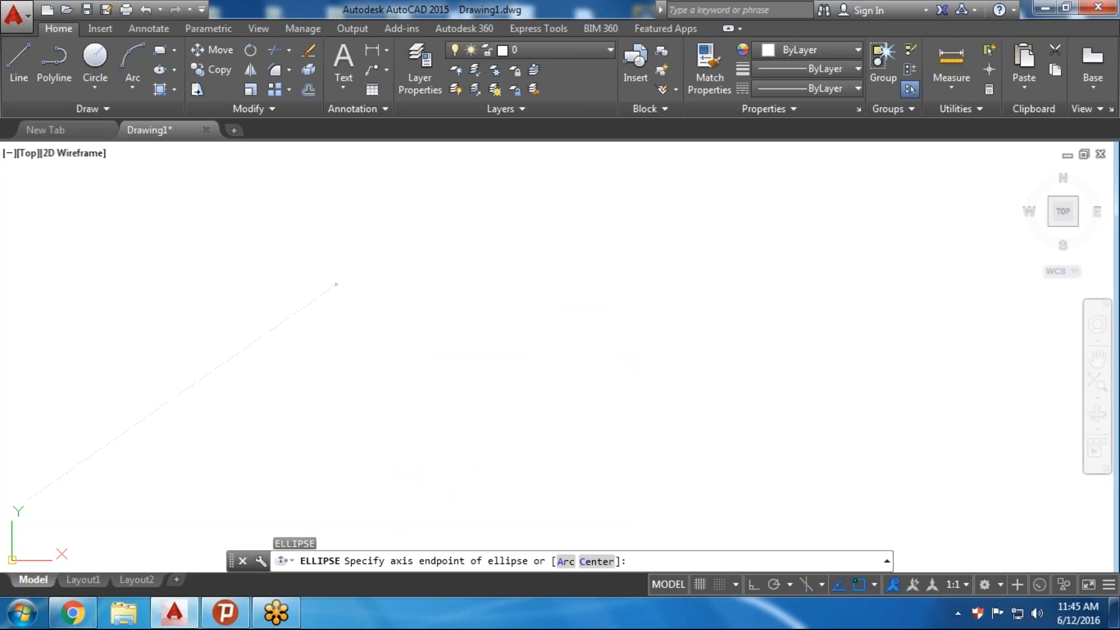
key(Return)
scroll(236, 490, down, 3)
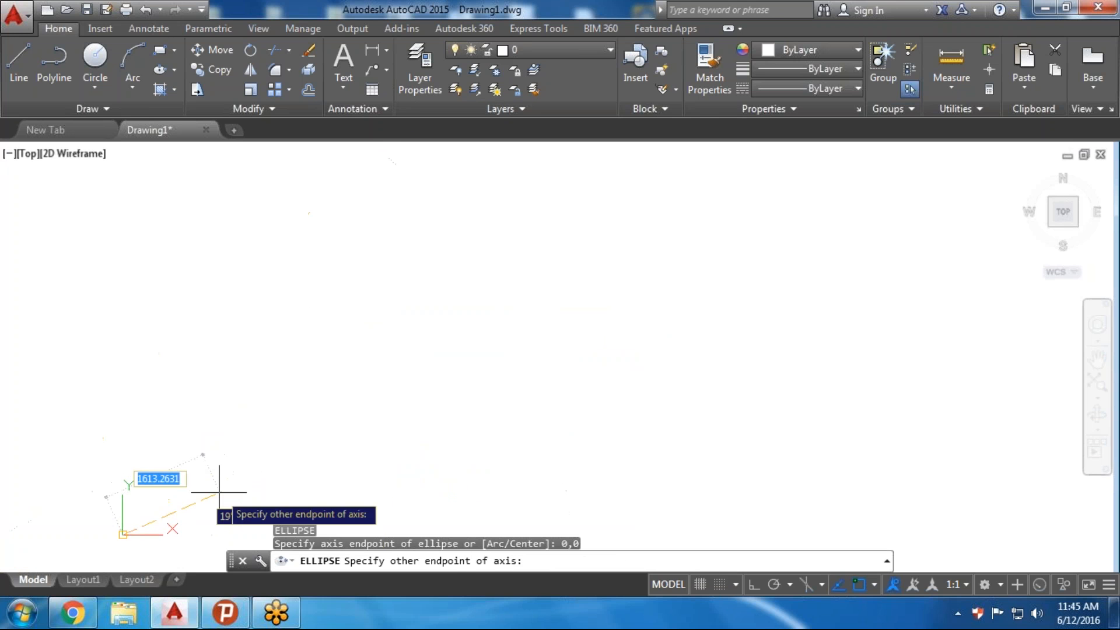
mouse_move(219, 491)
middle_down()
mouse_move(292, 363)
mouse_move(430, 322)
middle_up()
key(F8)
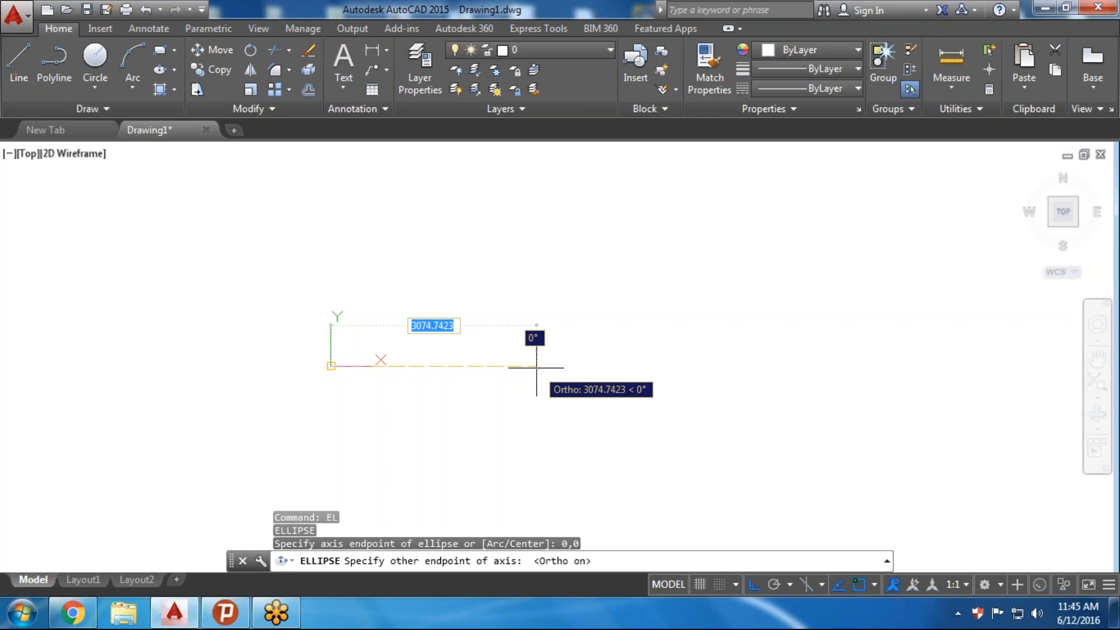
text(2000)
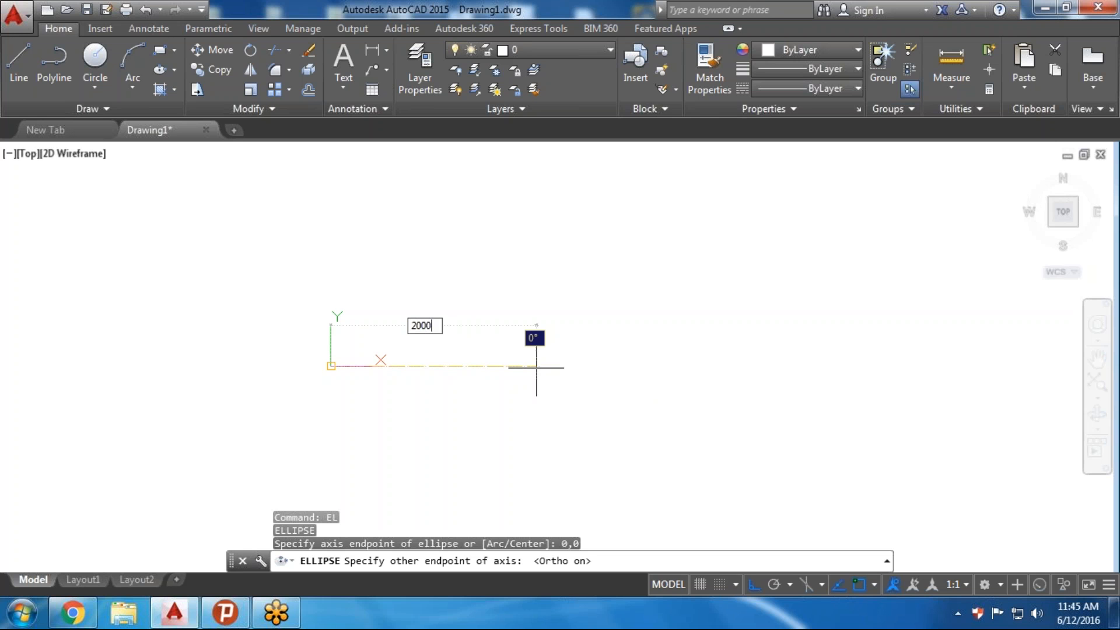
key(Return)
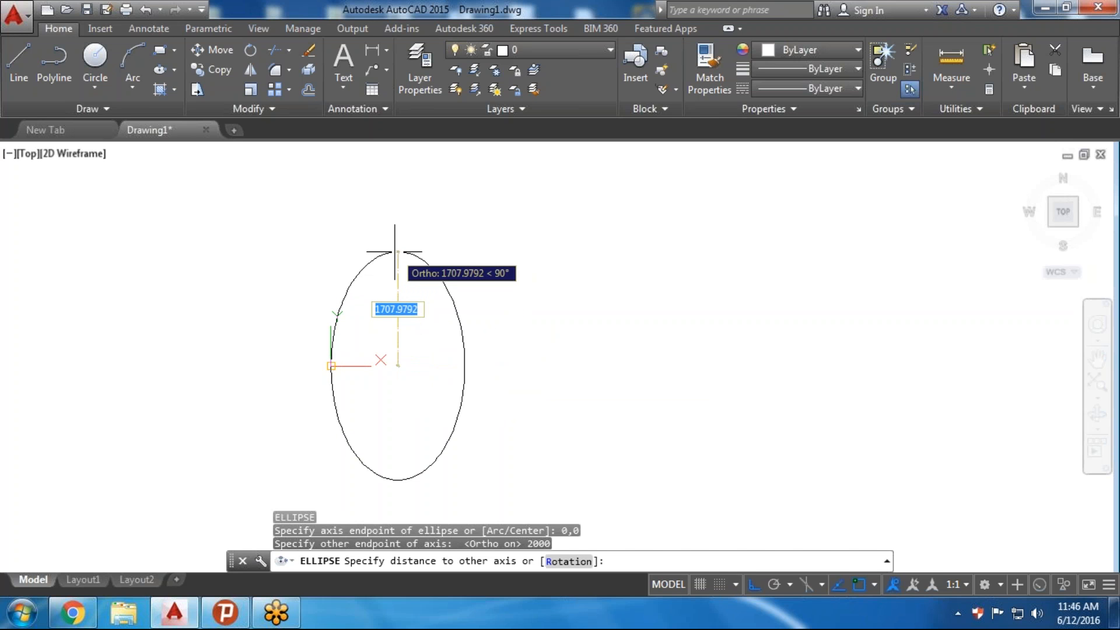
text(2000)
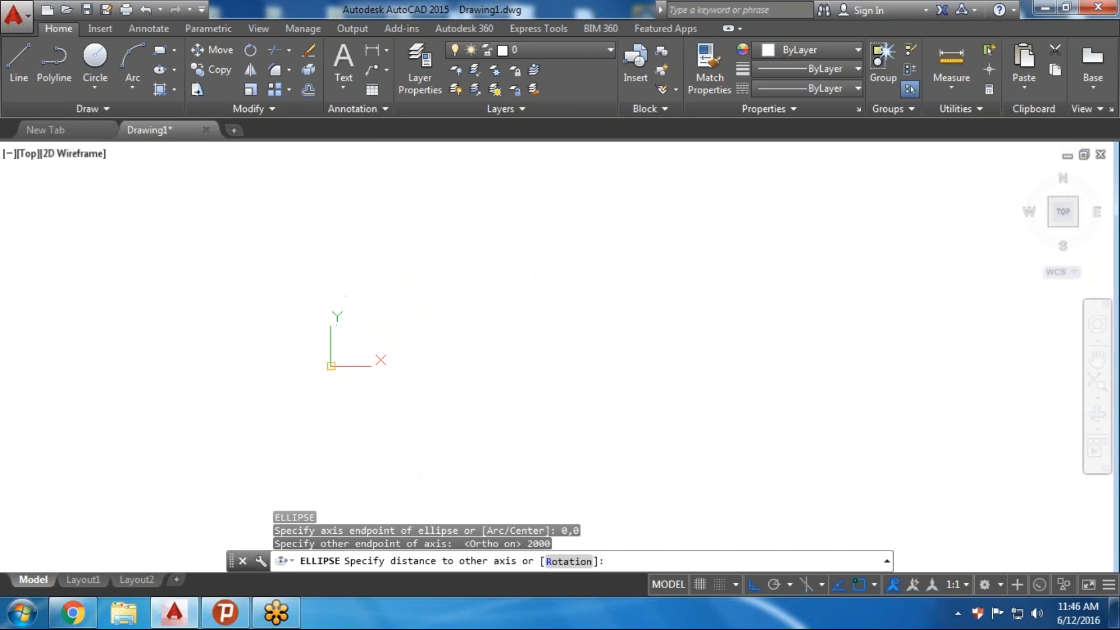
key(Return)
scroll(503, 317, down, 3)
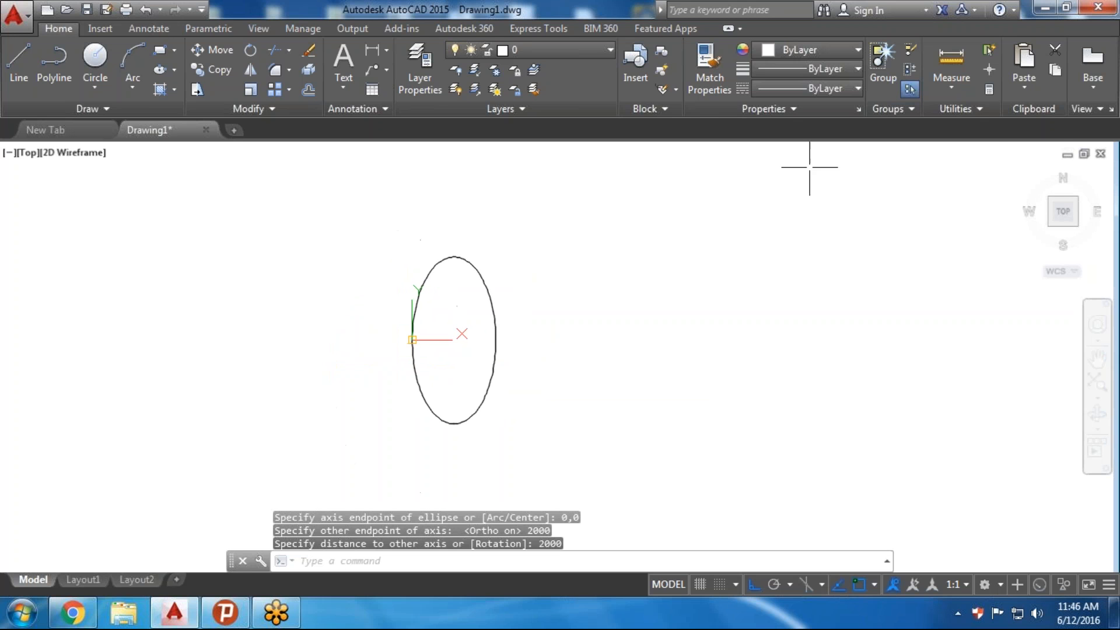
Measure the ellipse's horizontal distance from its center to the side quadrant and its full width between both side quadrants
click(944, 83)
click(960, 120)
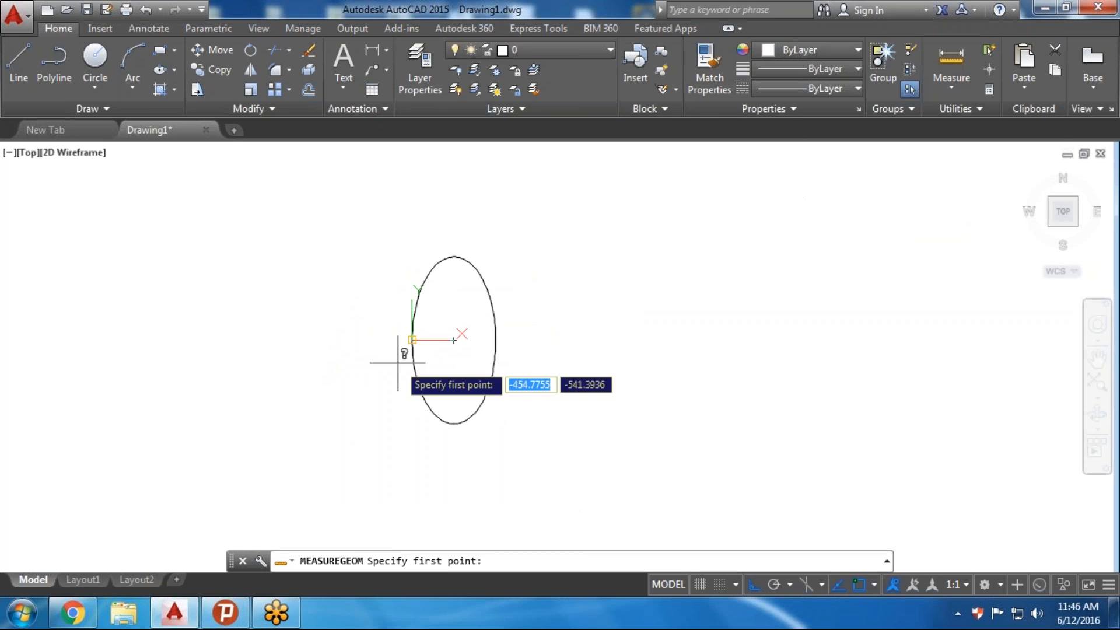
click(454, 340)
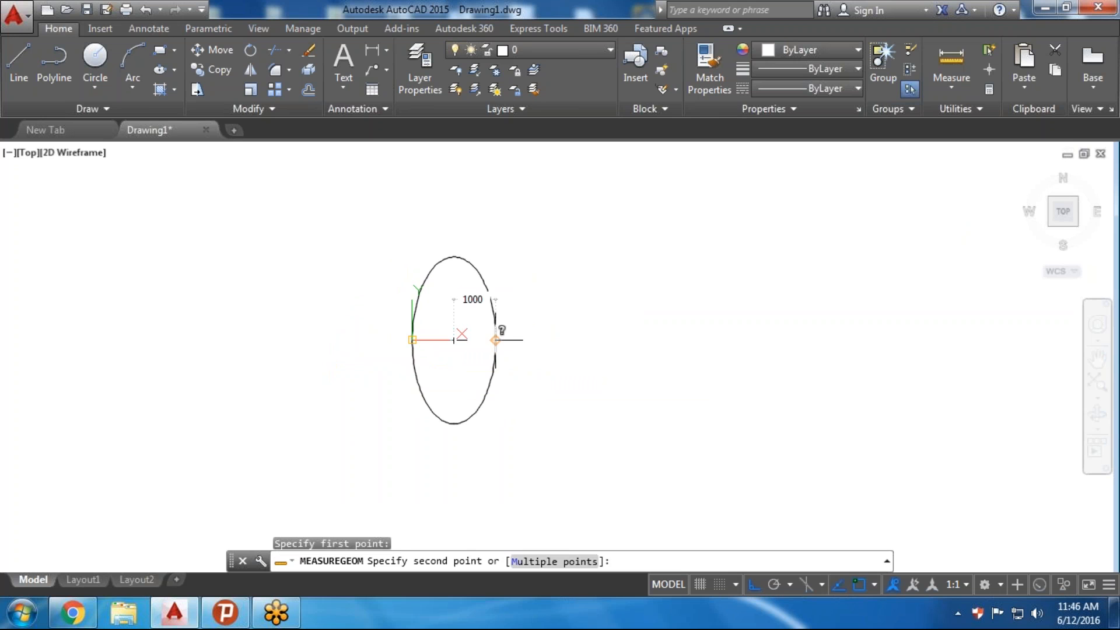
key(Escape)
click(944, 57)
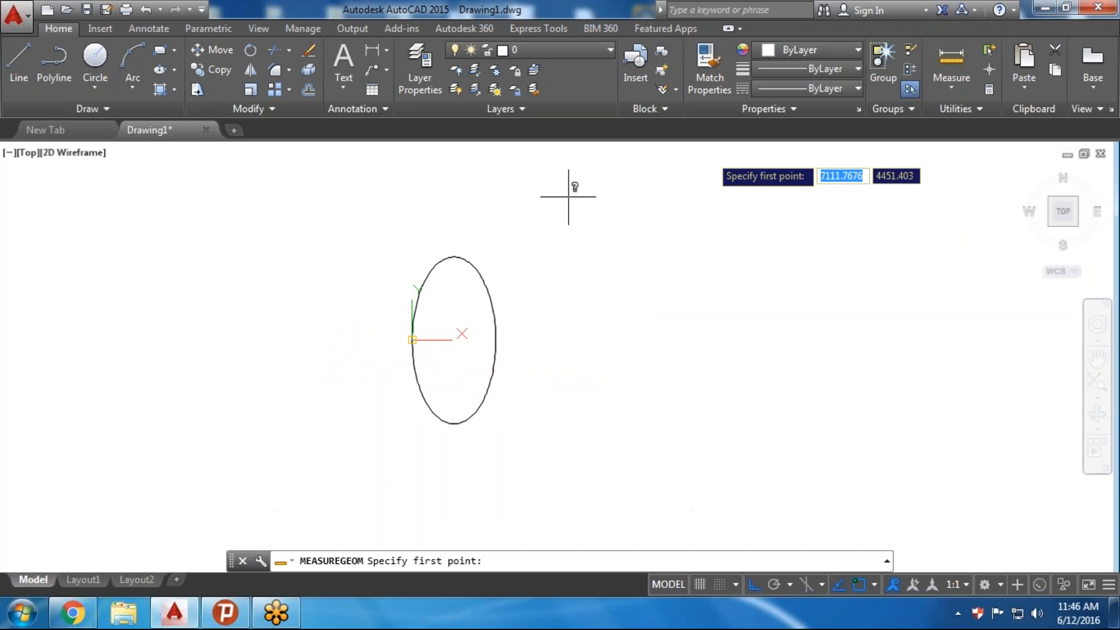
click(413, 340)
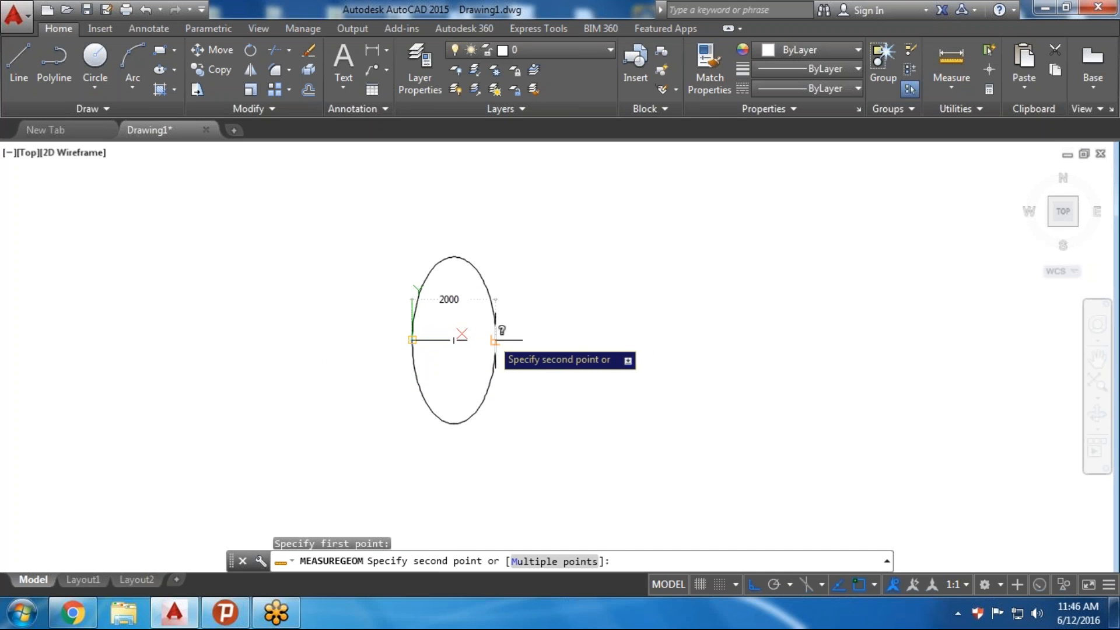
key(Escape)
Measure the vertical distance from the ellipse's top quadrant to its center
click(937, 55)
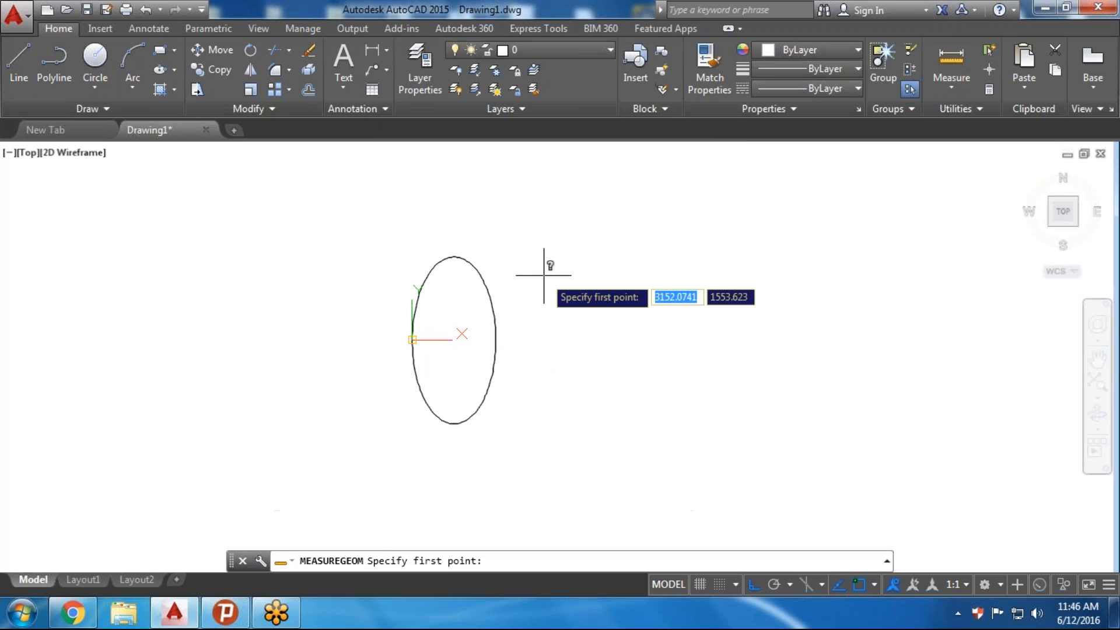
click(453, 257)
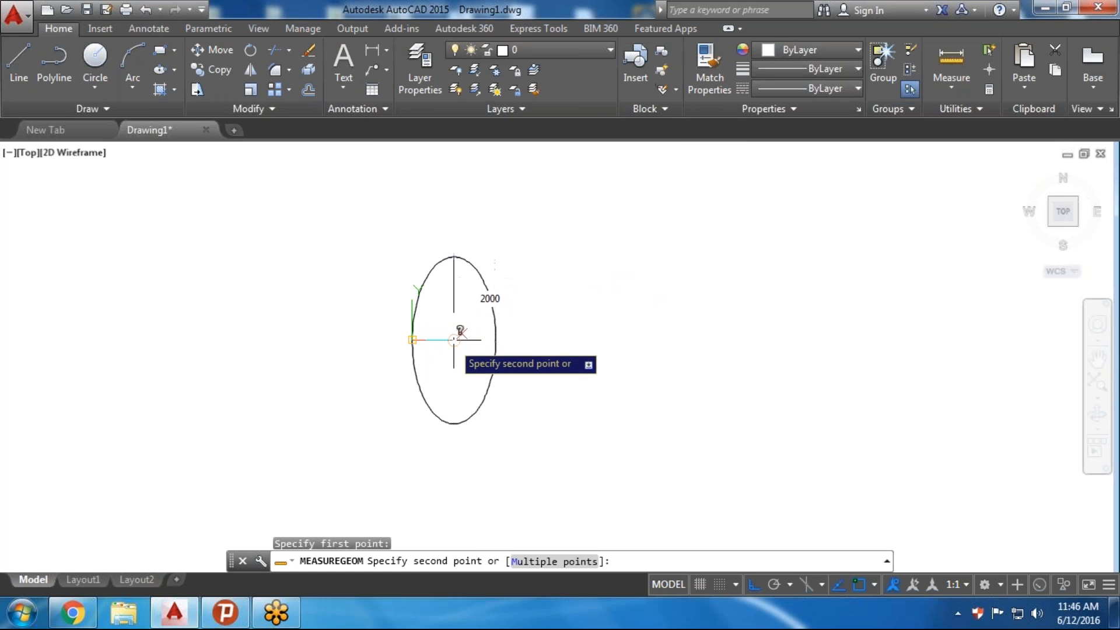
key(Escape)
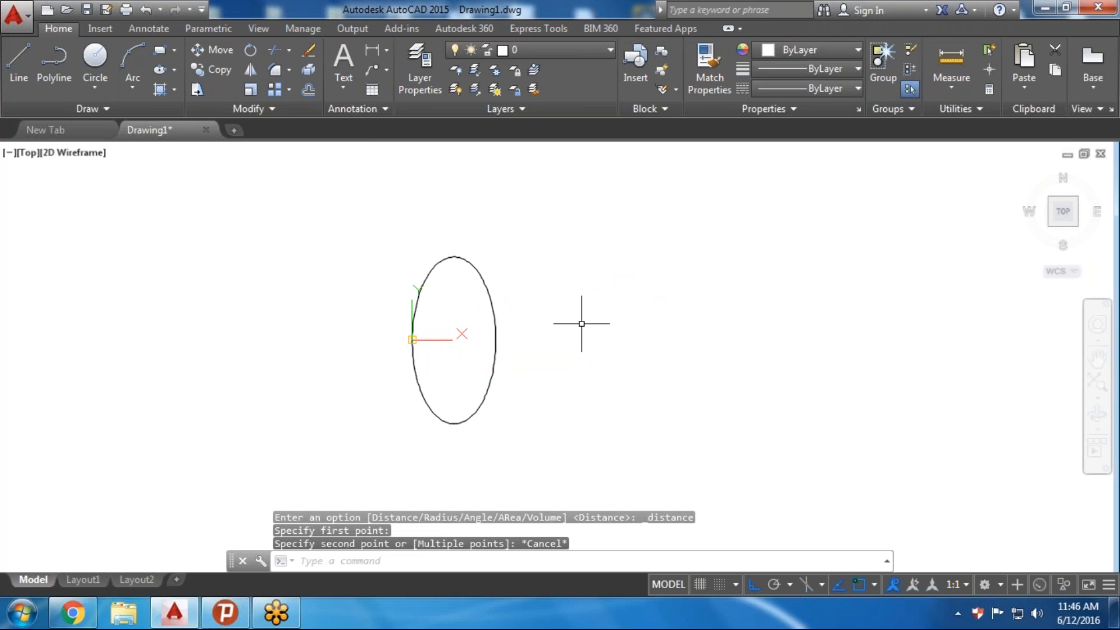
Draw a second ellipse from axis endpoint 0,0 with a horizontal axis of 1000 and a distance of 300 to the other axis
text(el)
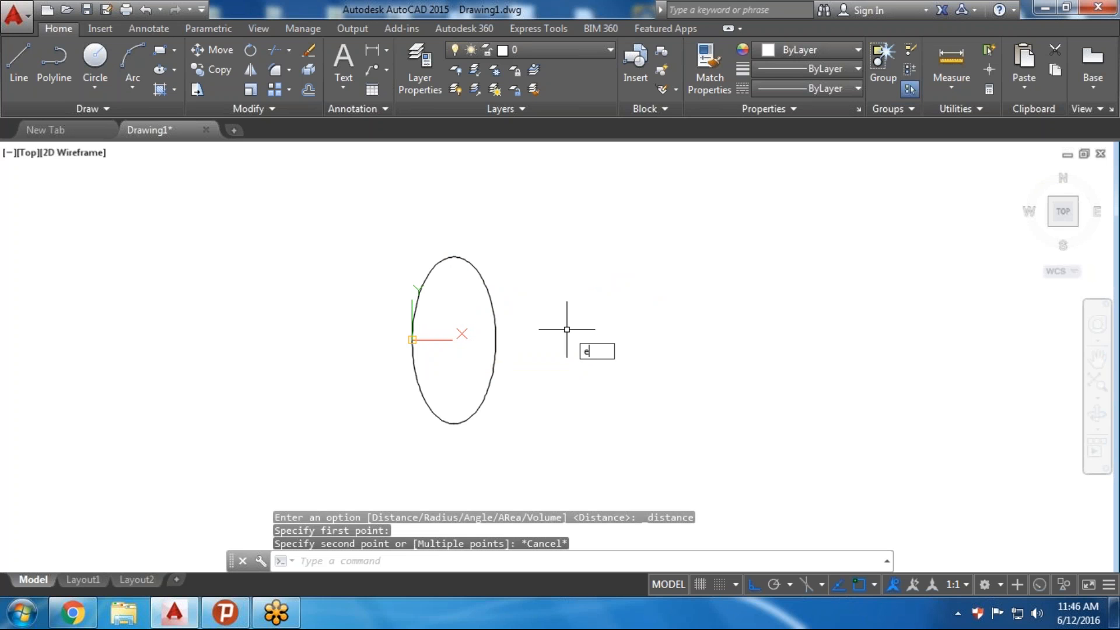
key(Return)
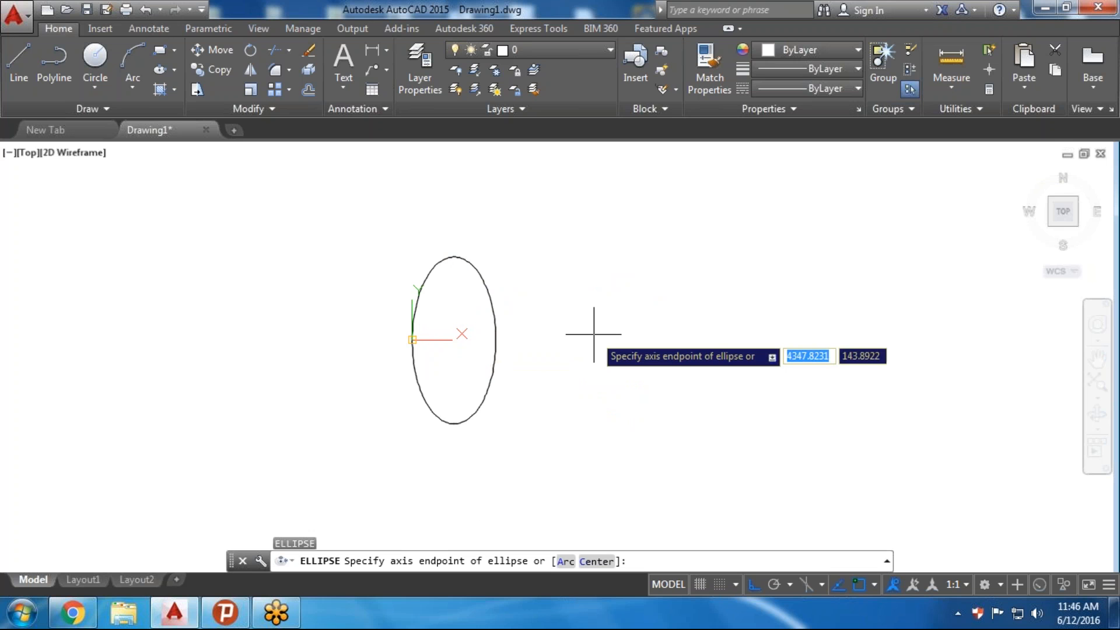
text(0,0)
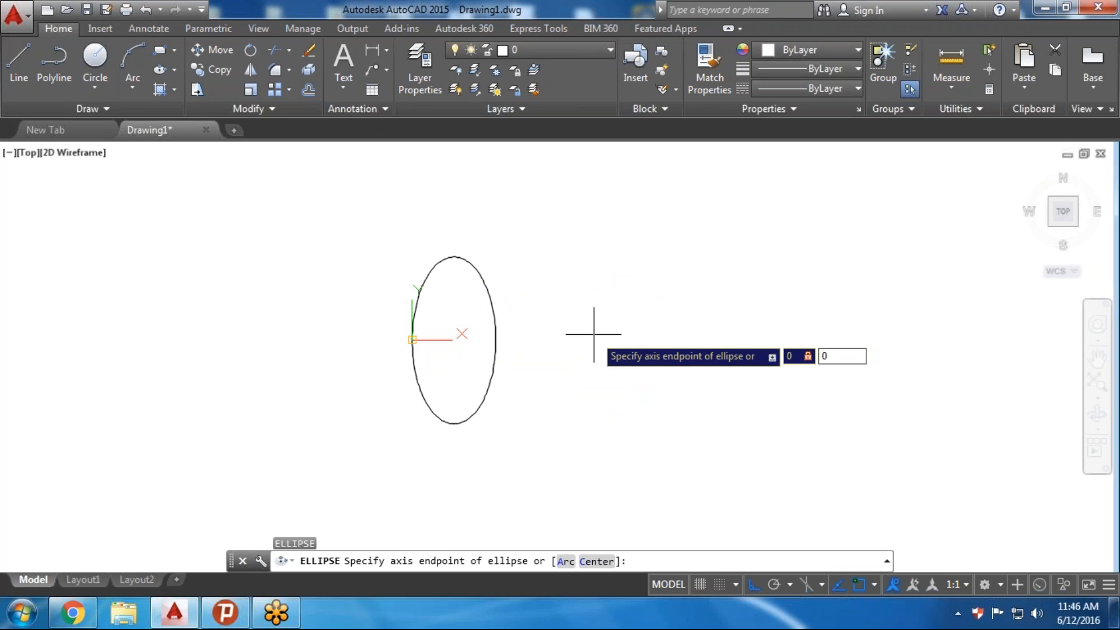
key(Return)
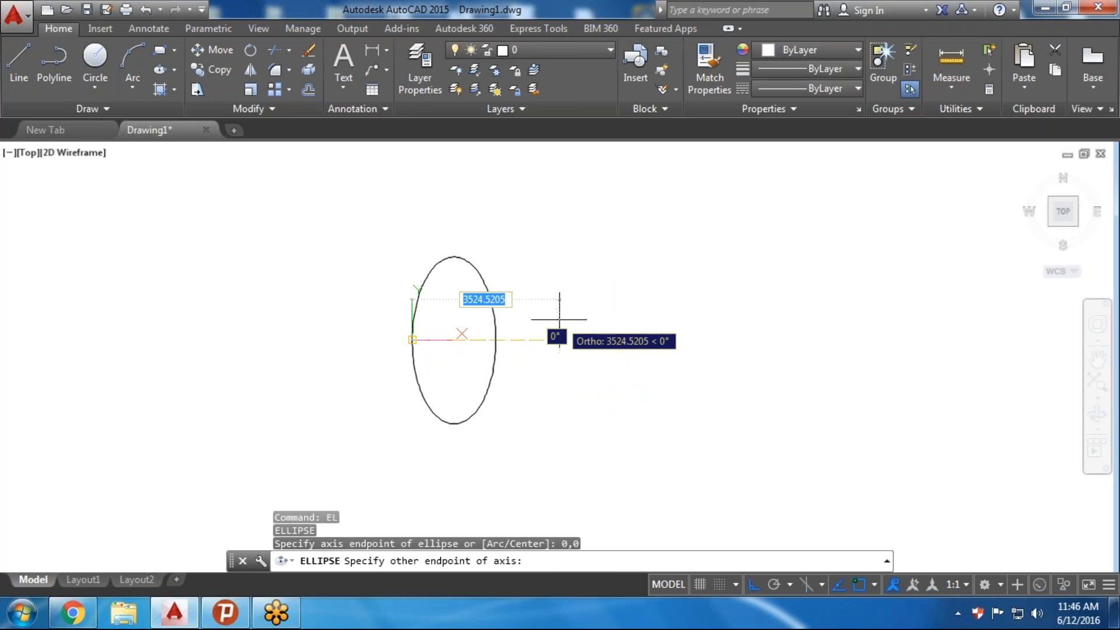
text(100)
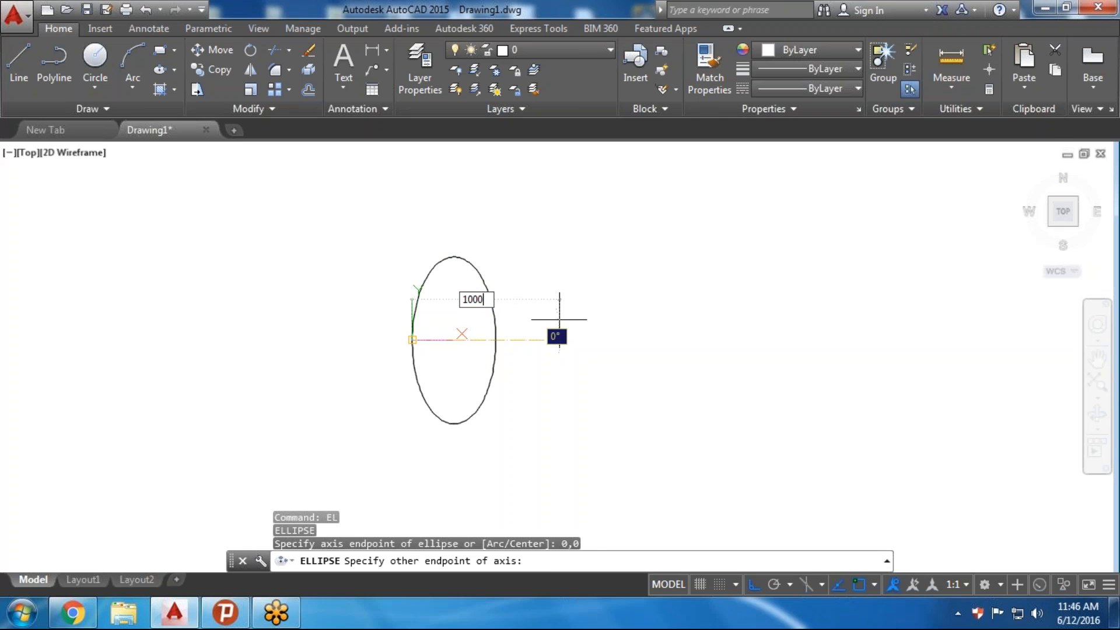
text(0)
key(Return)
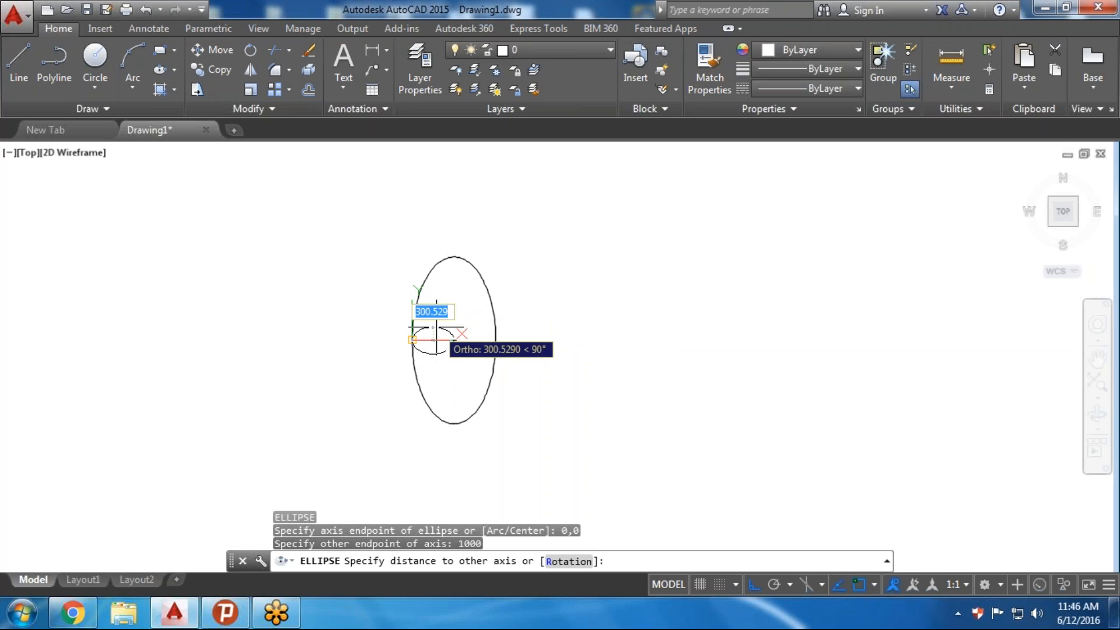
text(300)
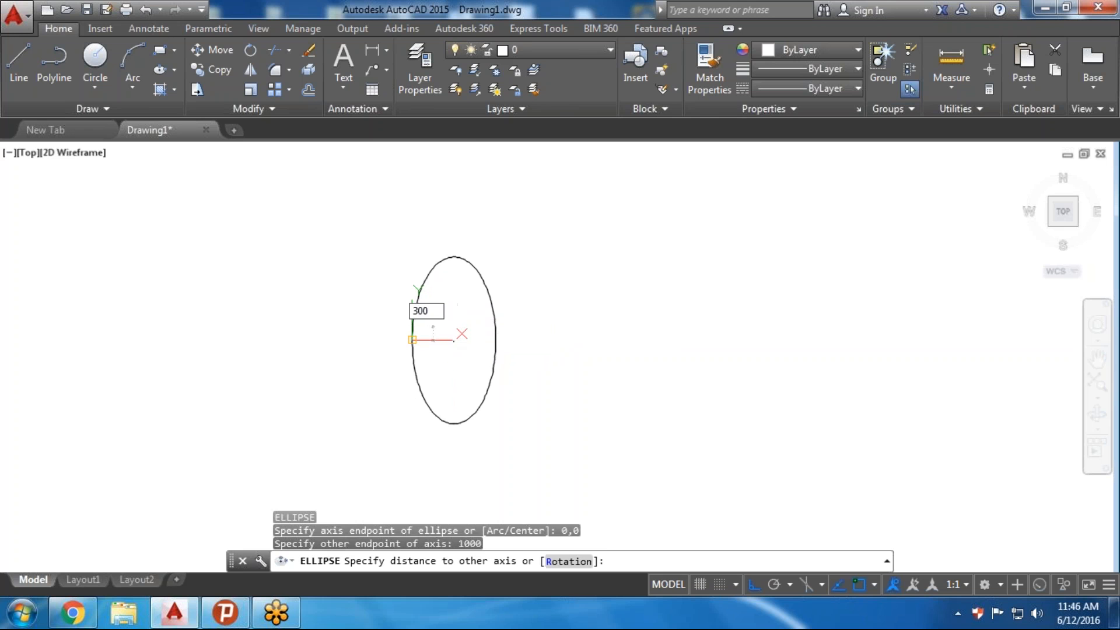
key(Return)
Move the small ellipse from its center onto the center of the large ellipse
scroll(399, 355, up, 3)
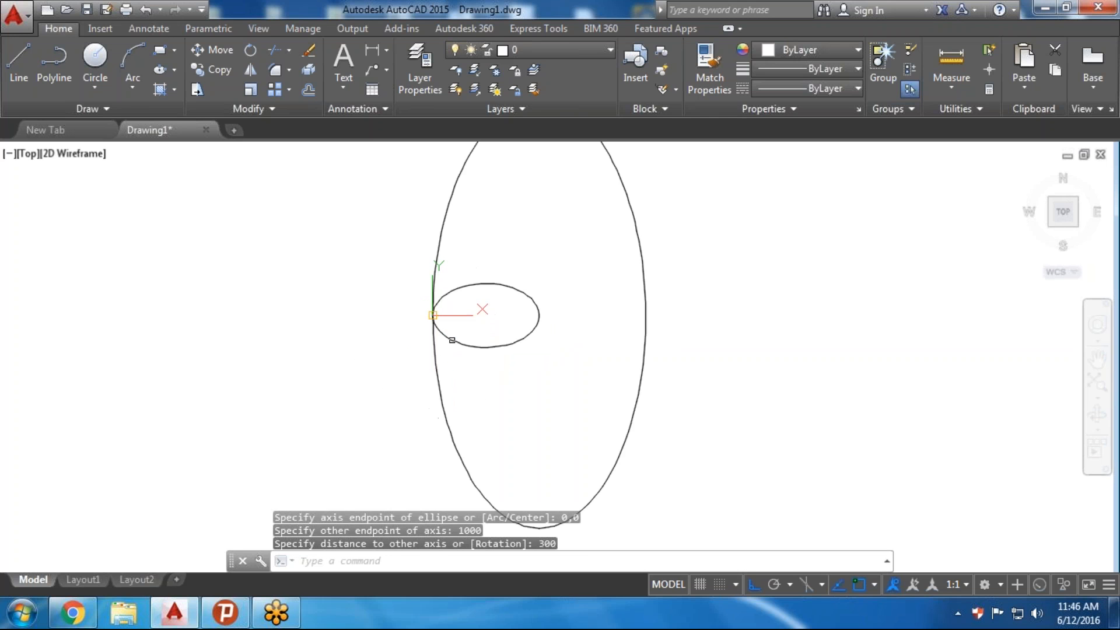
click(540, 293)
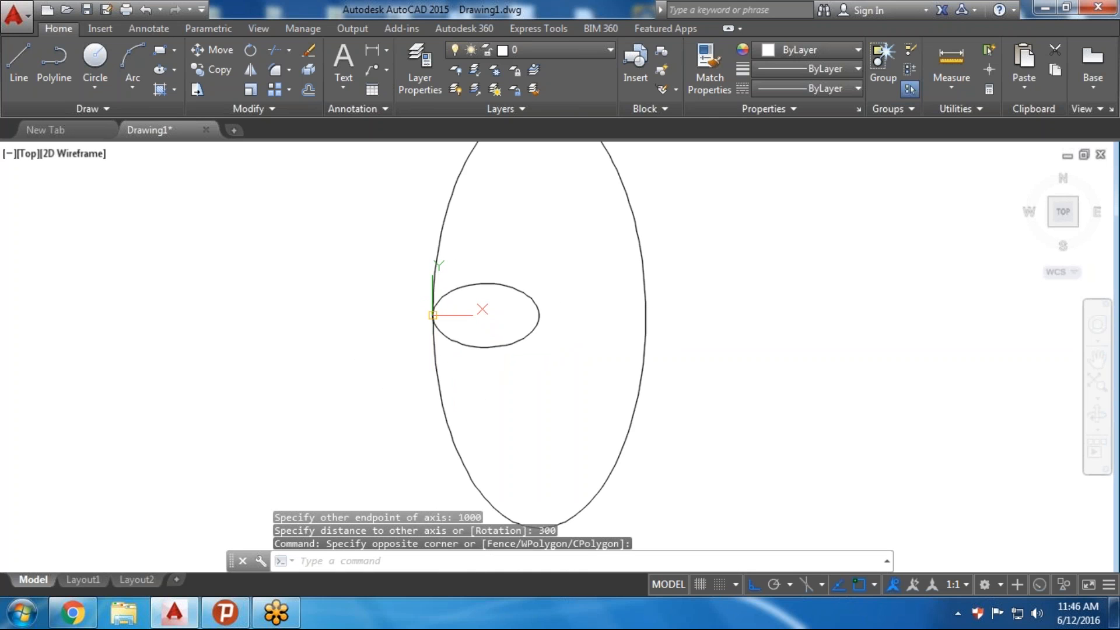
click(530, 300)
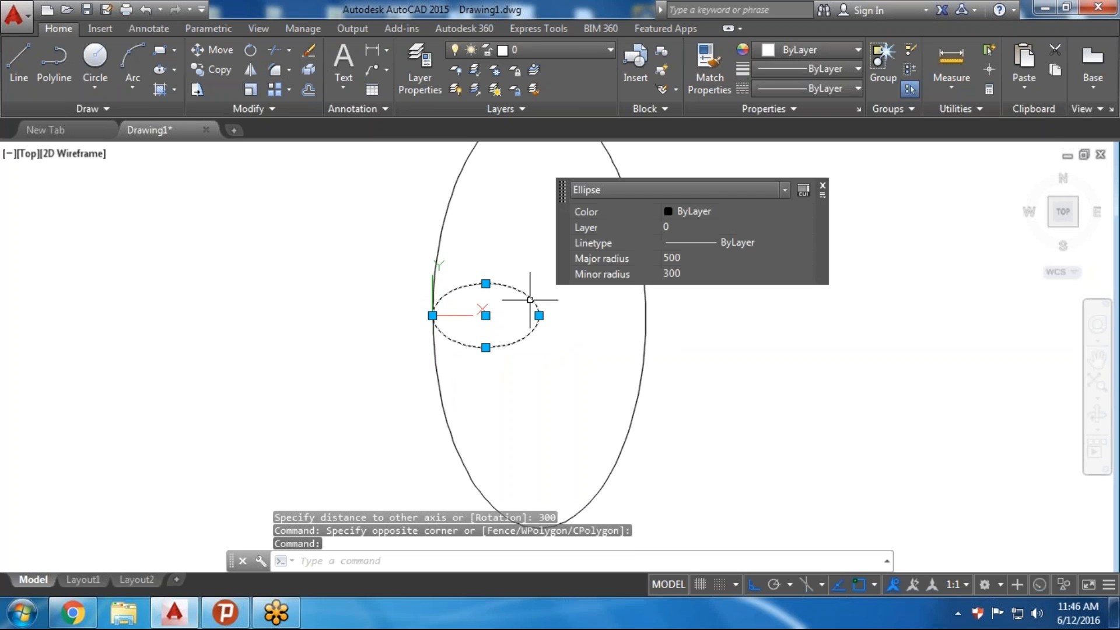
text(MOVE)
key(Return)
click(484, 316)
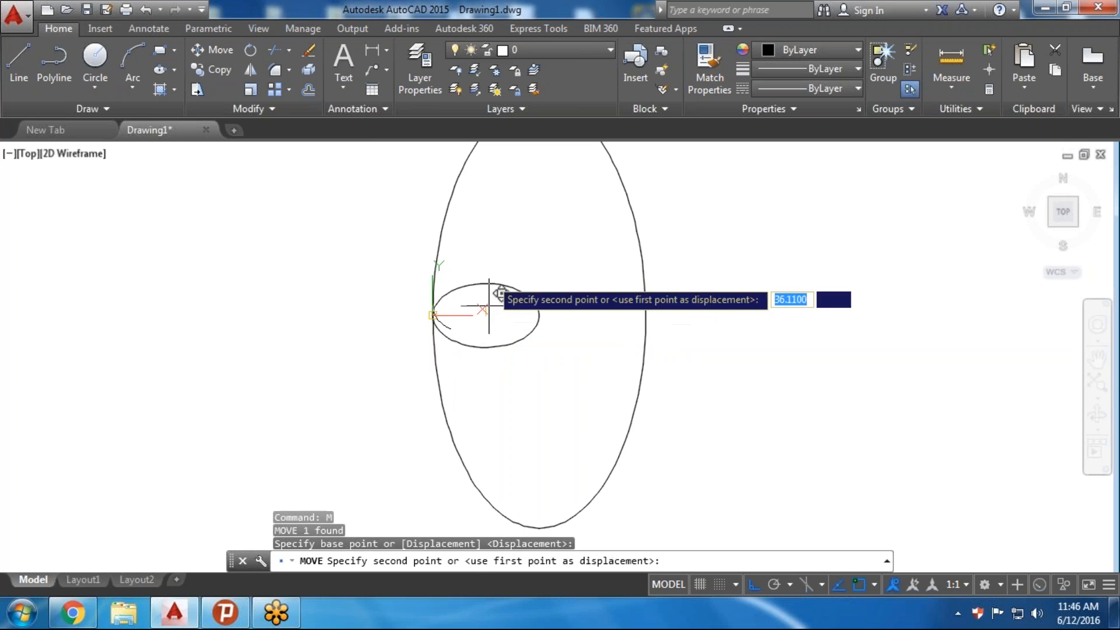
scroll(583, 252, down, 2)
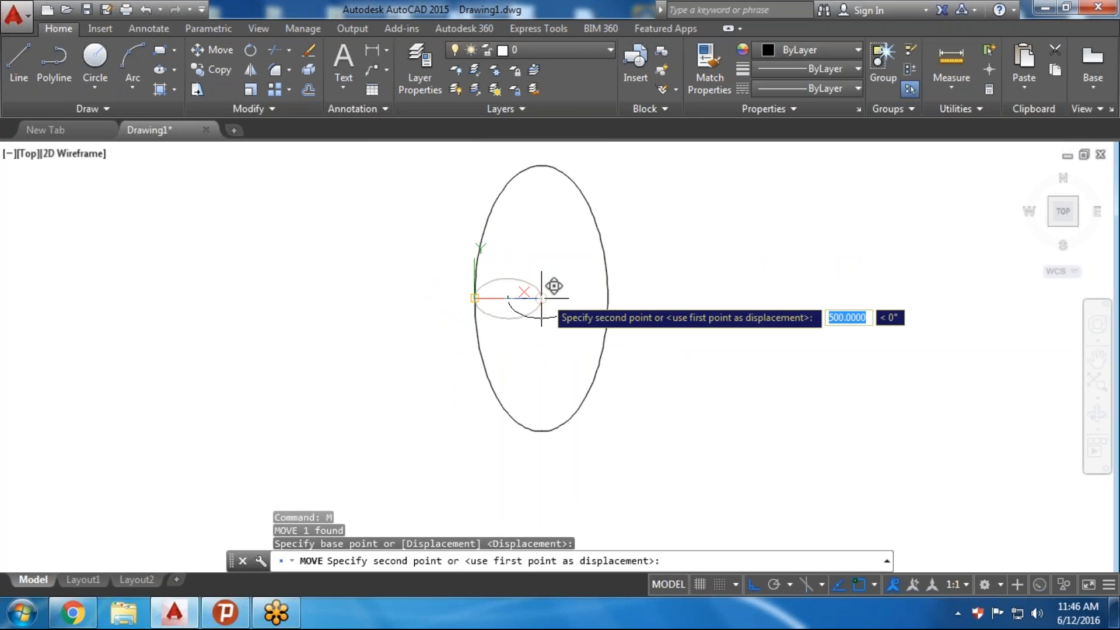
click(551, 288)
scroll(578, 332, down, 2)
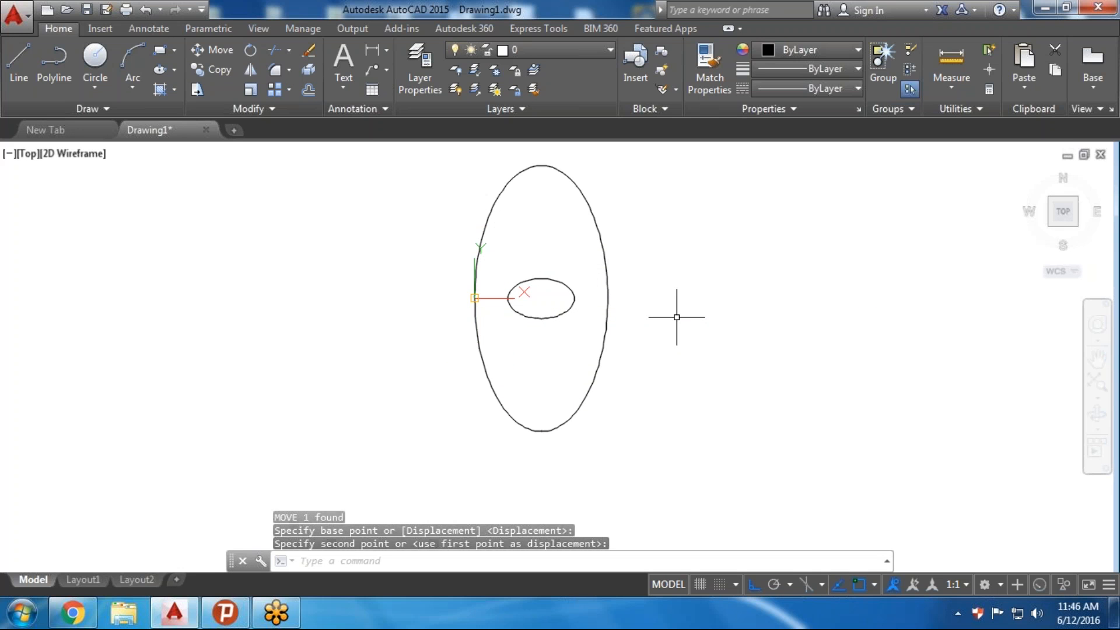
Set the UCS icon to Noorigin with the UCSICON command
text(UCSicon)
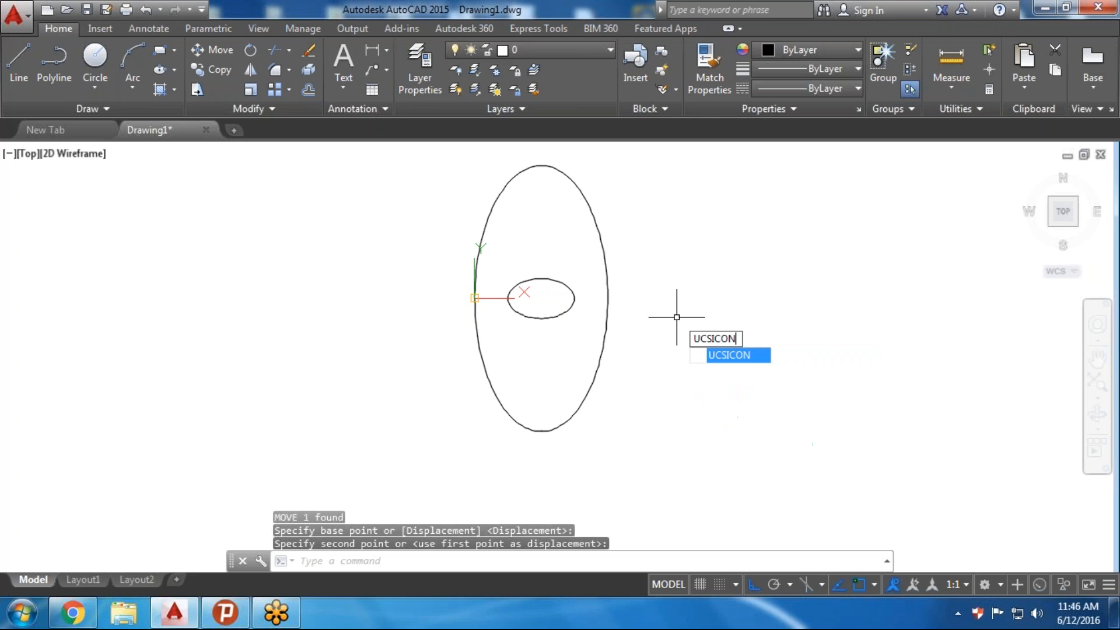
key(Return)
text(n)
key(Return)
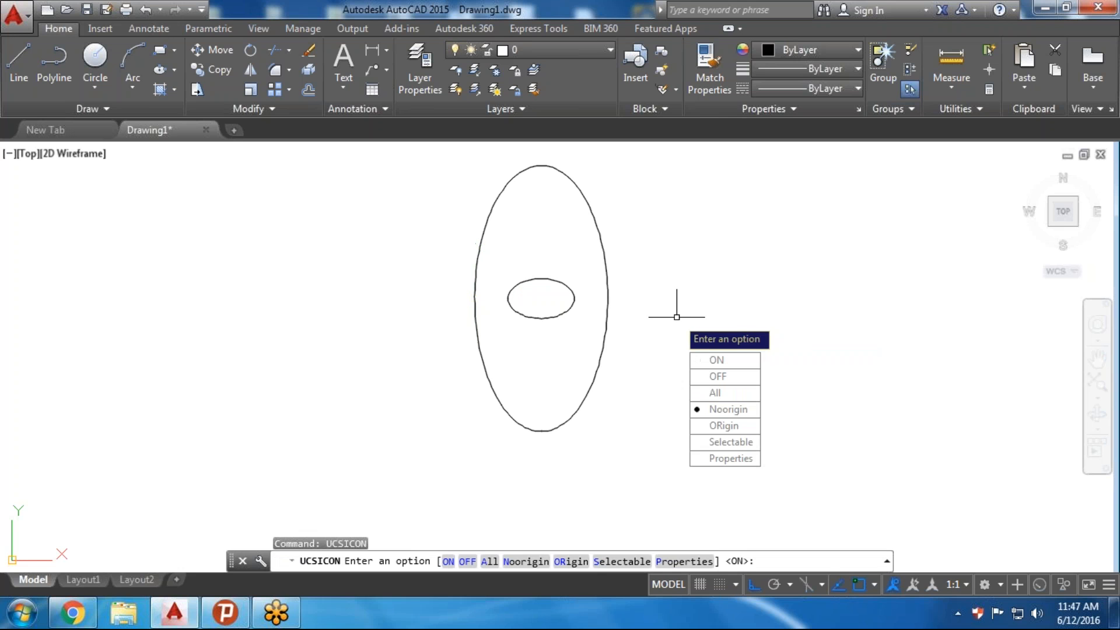
Zoom to the drawing extents and frame both ellipses with some space around them
text(z)
key(Return)
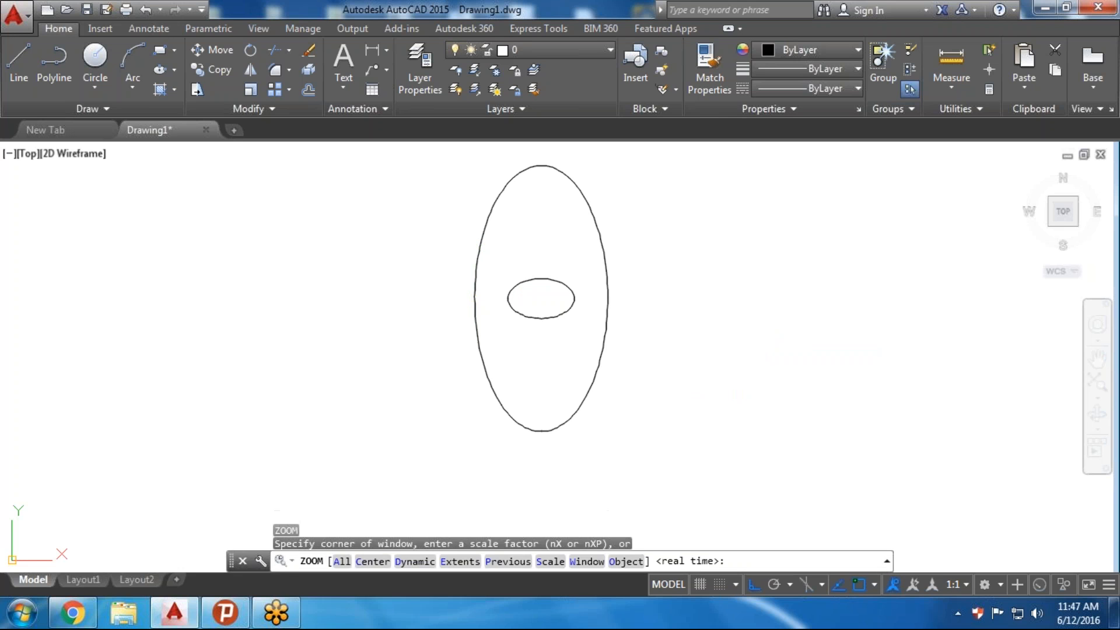
text(e)
key(Return)
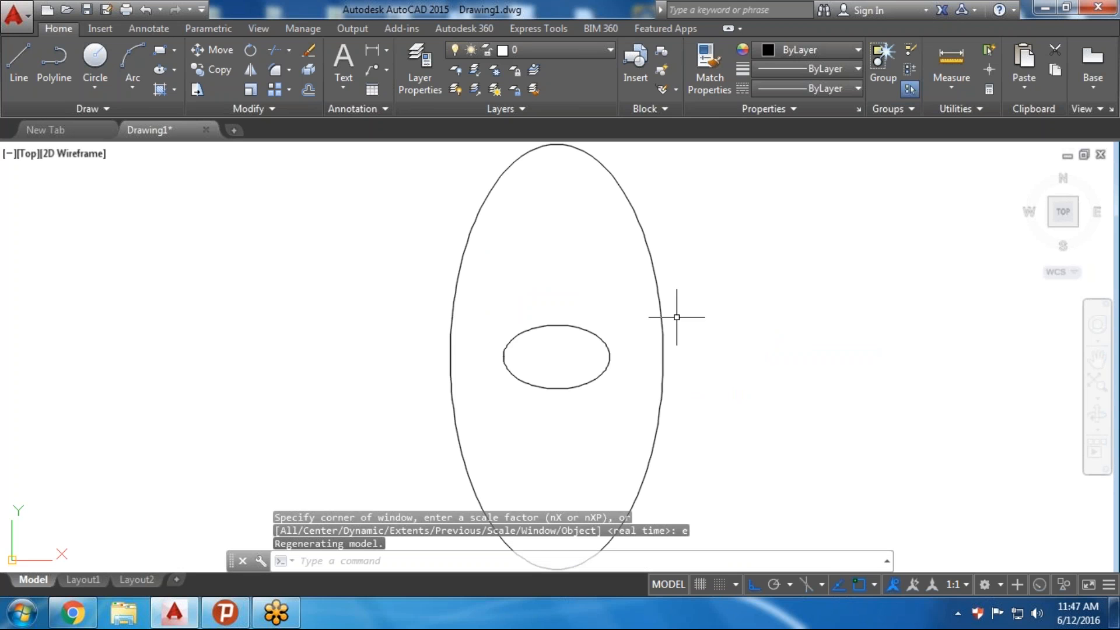
scroll(670, 365, down, 1)
middle_drag(693, 360, 636, 333)
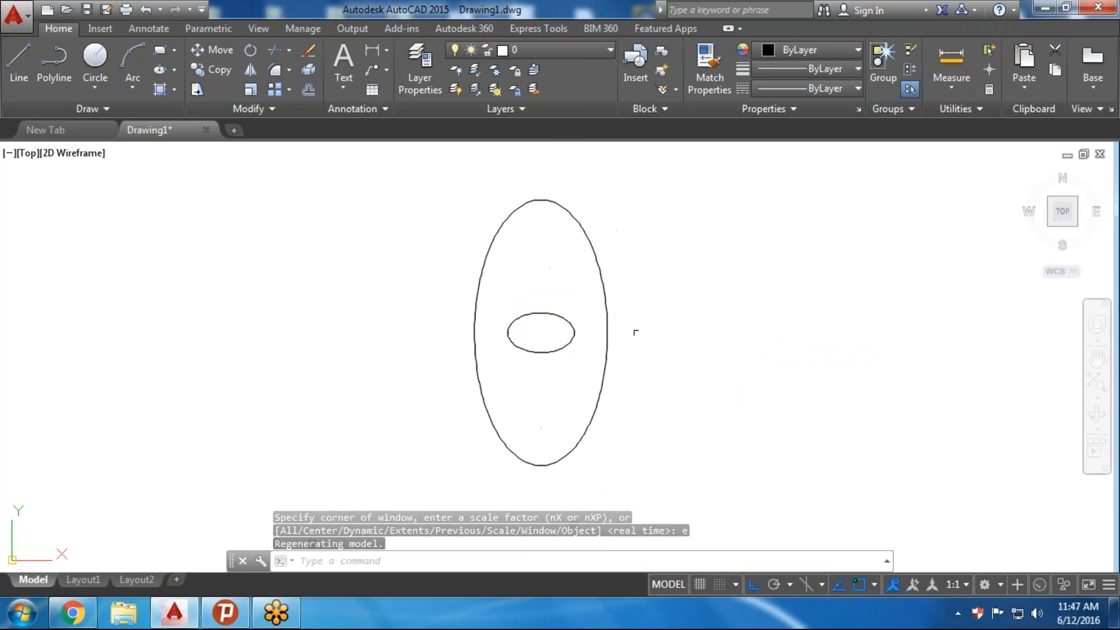
click(636, 333)
click(503, 382)
key(Escape)
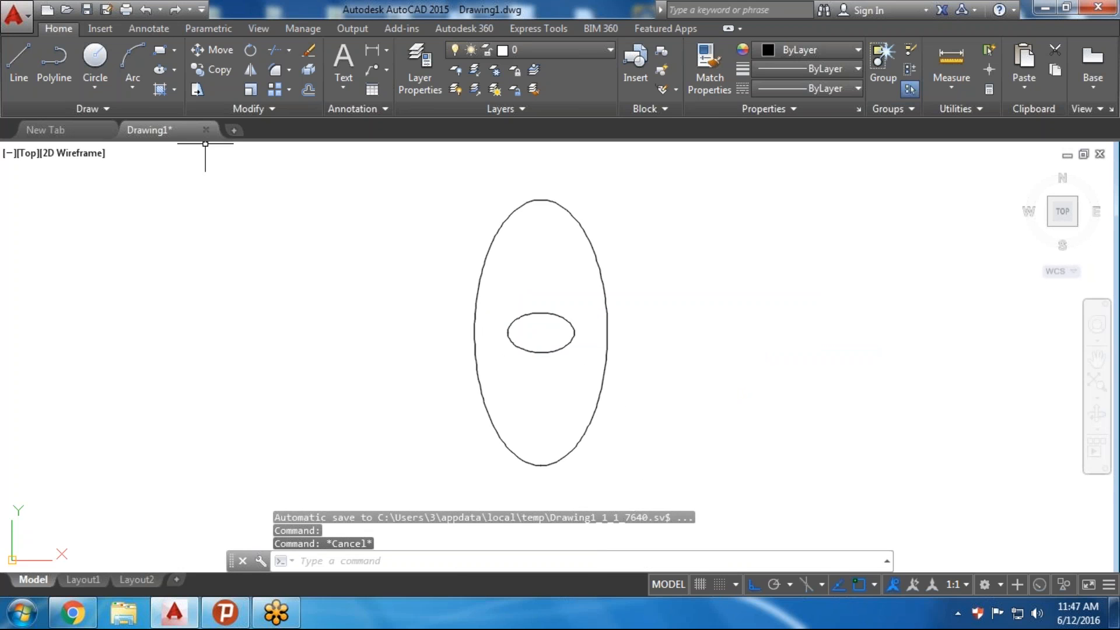
Draw an ellipse by axis endpoints beside the existing pair, with a horizontal axis of 2000 and a distance of 2000 to the other axis
click(174, 69)
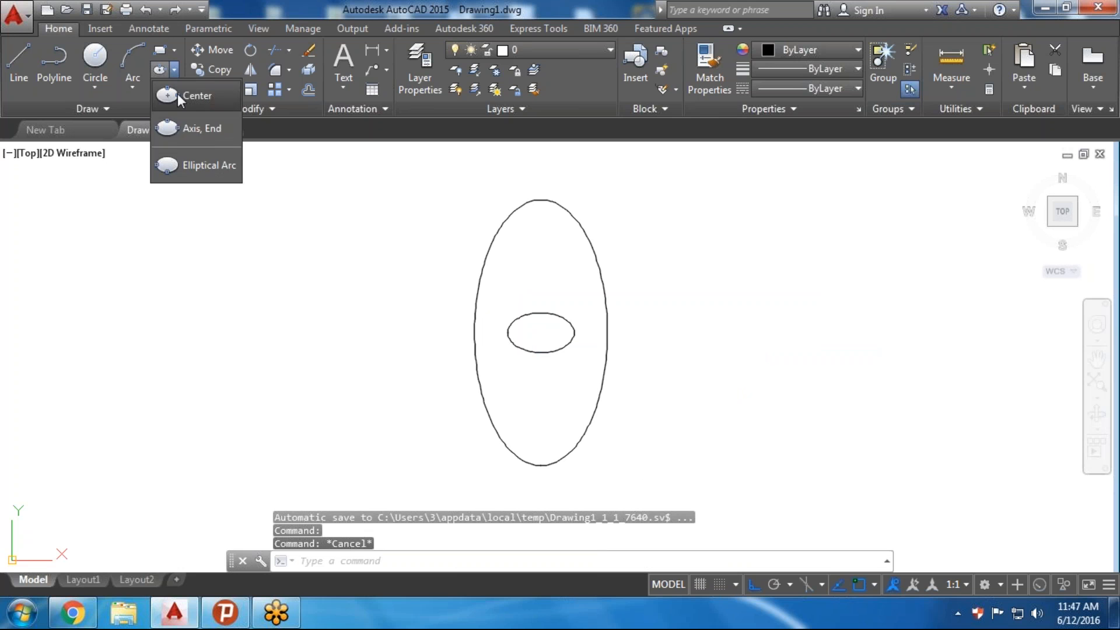
click(216, 137)
middle_drag(619, 330, 387, 330)
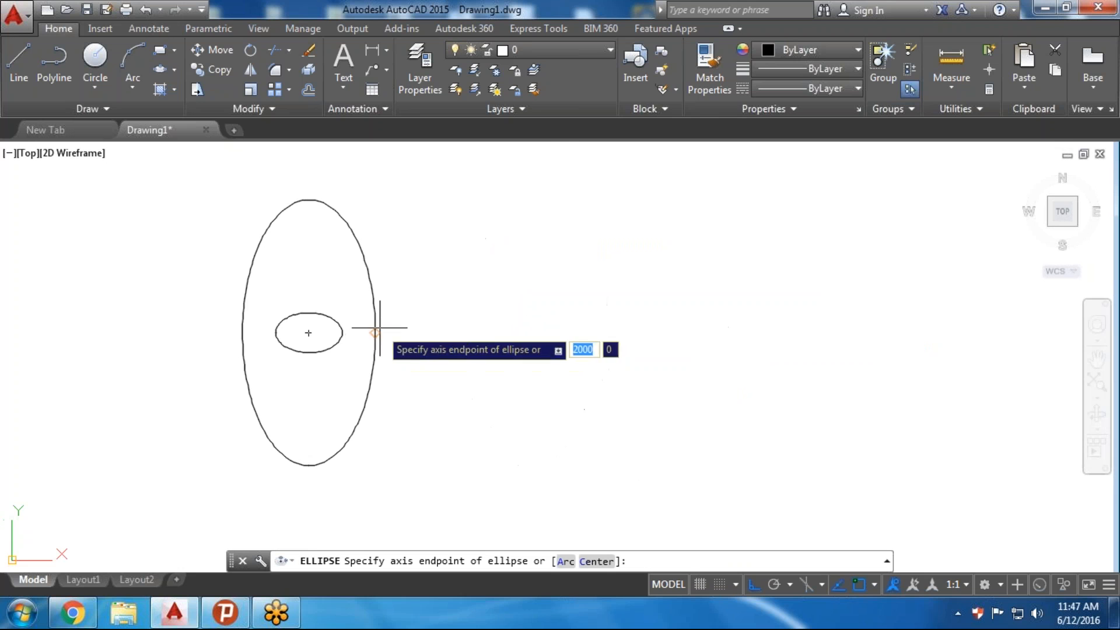
click(509, 333)
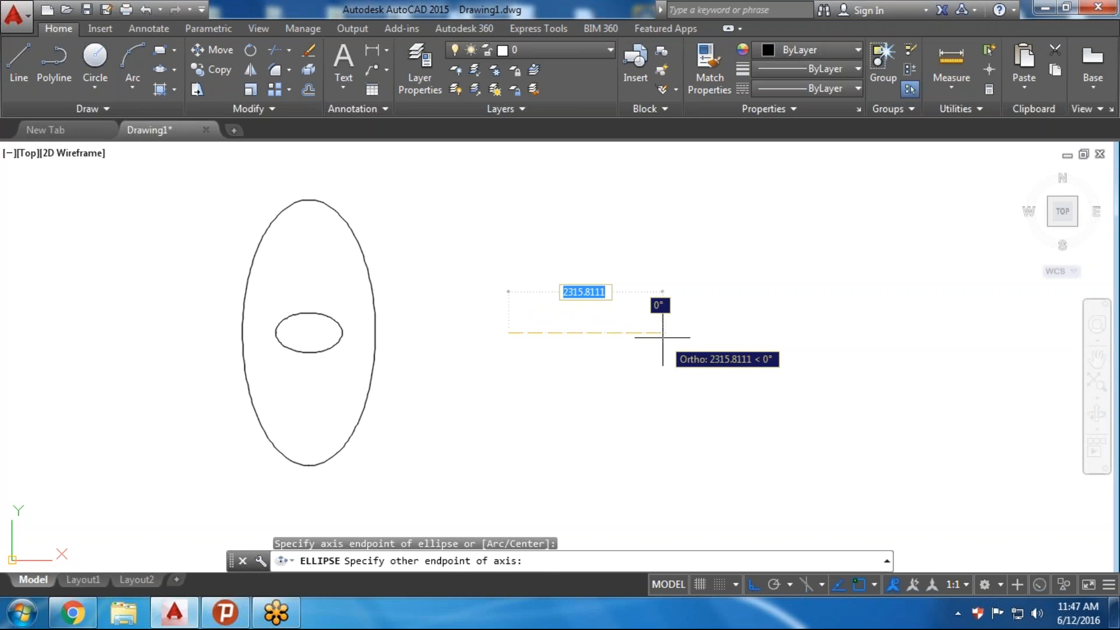
text(2000)
key(Return)
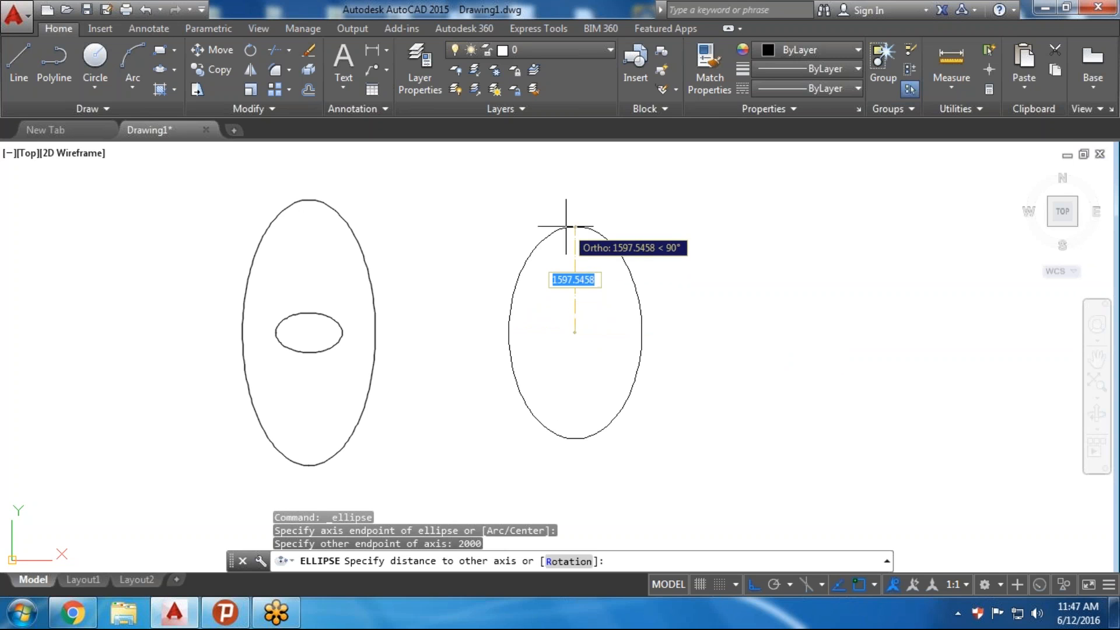
text(2000)
key(Return)
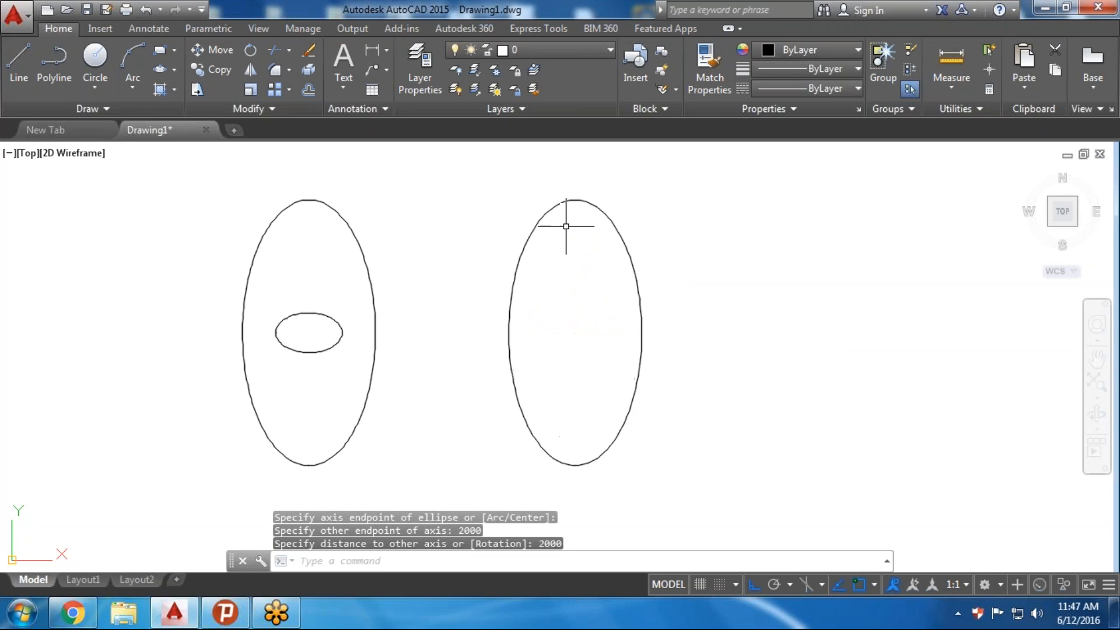
Measure across the new ellipse horizontally, starting from its left quadrant
click(948, 85)
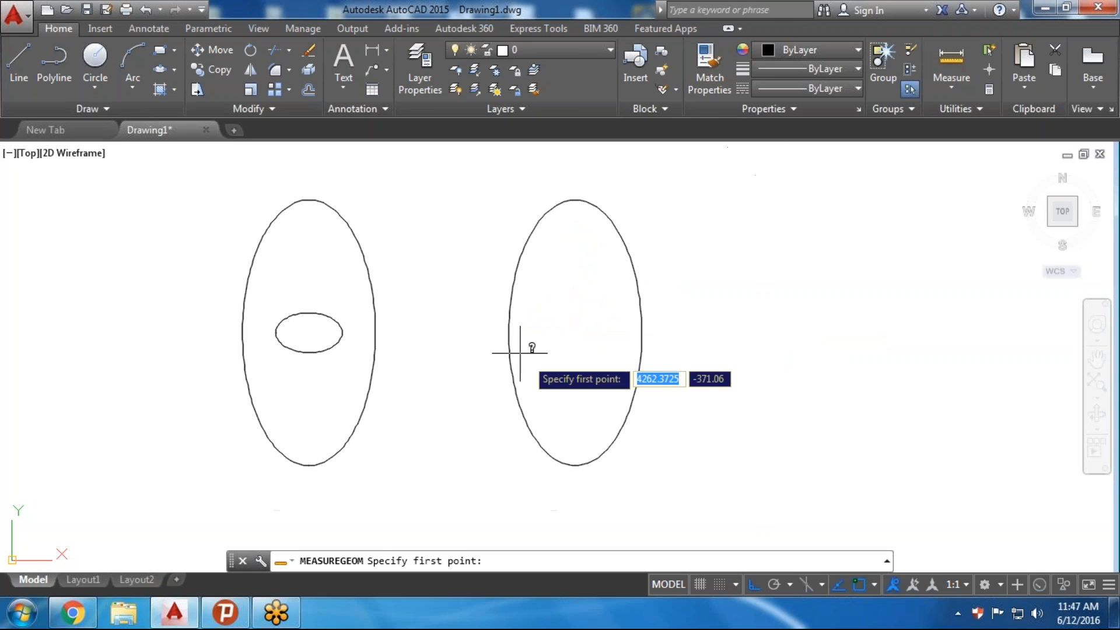
click(510, 332)
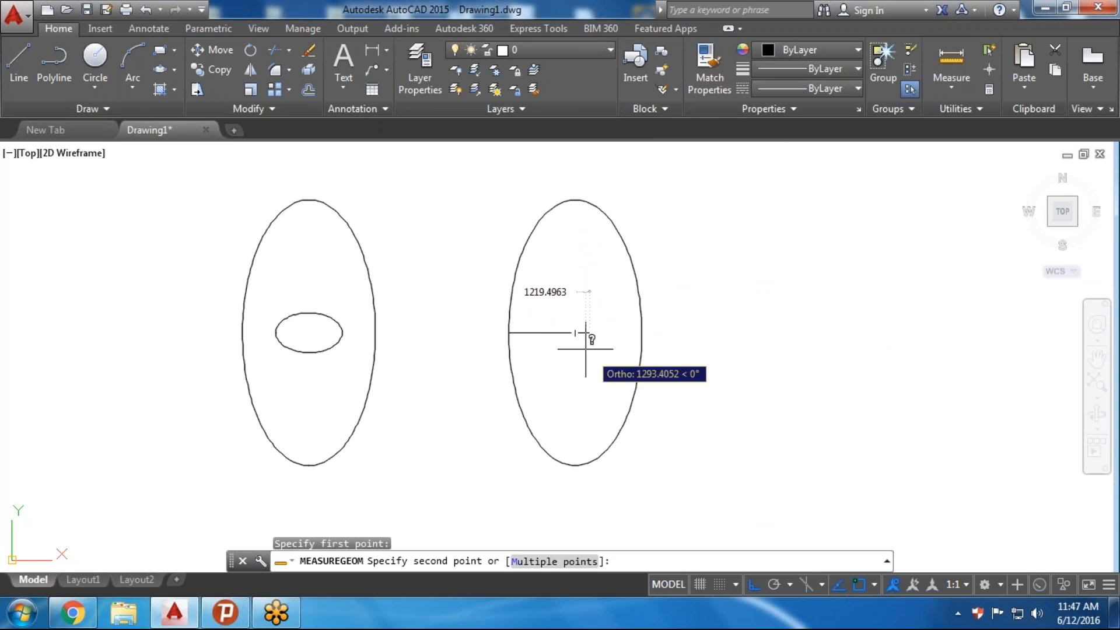
key(Escape)
key(Escape)
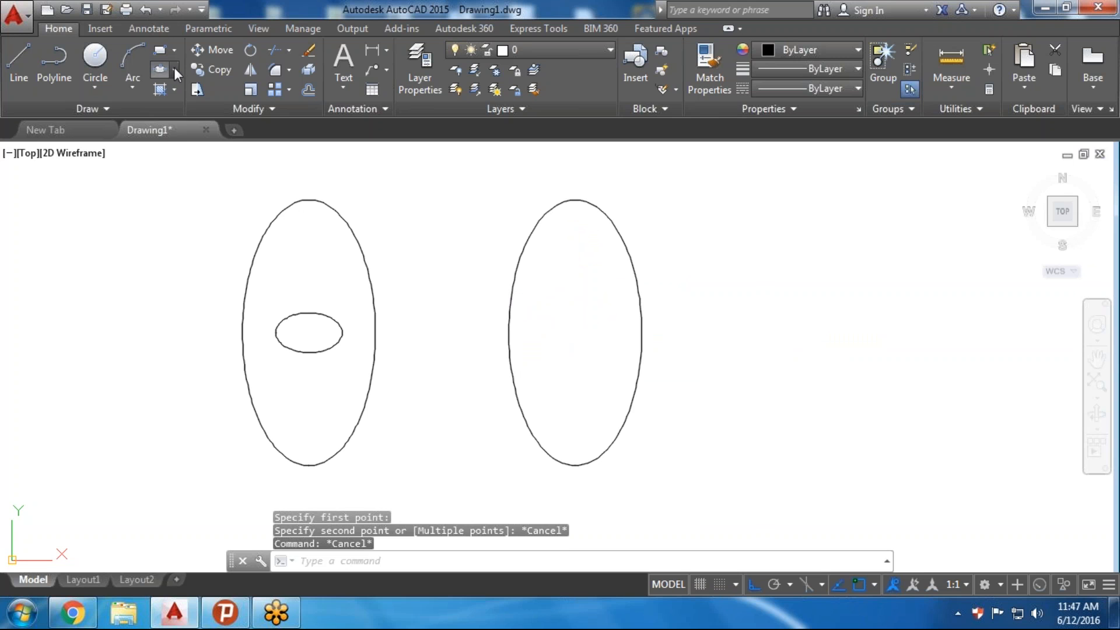
Draw a third large ellipse by center to the right of the others, with a horizontal axis endpoint at 1500 and other axis distance 3000
click(174, 70)
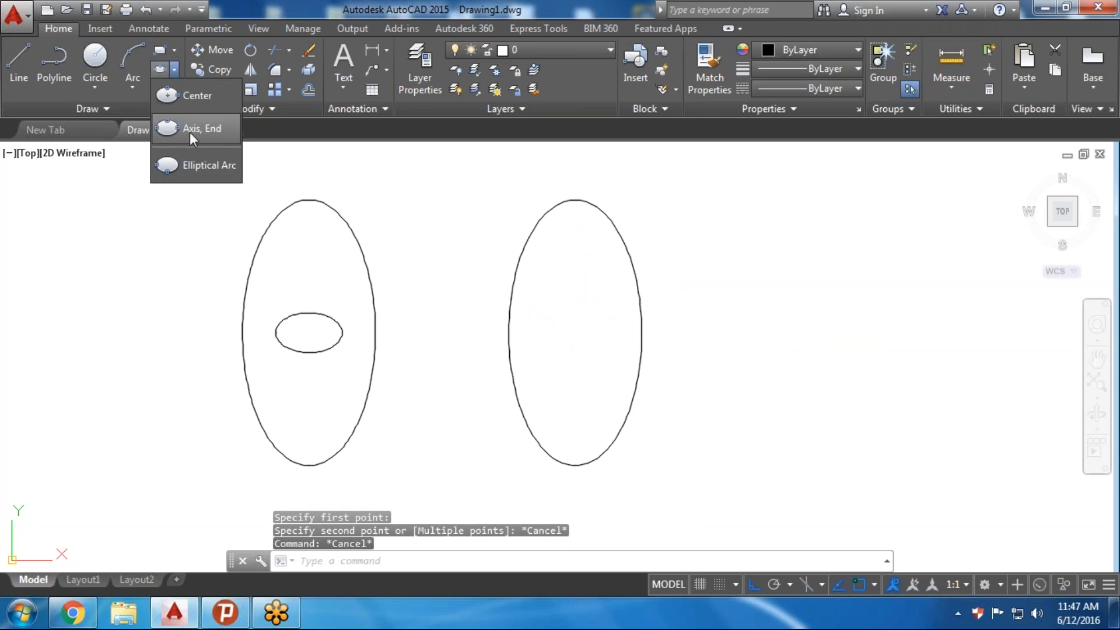
click(198, 97)
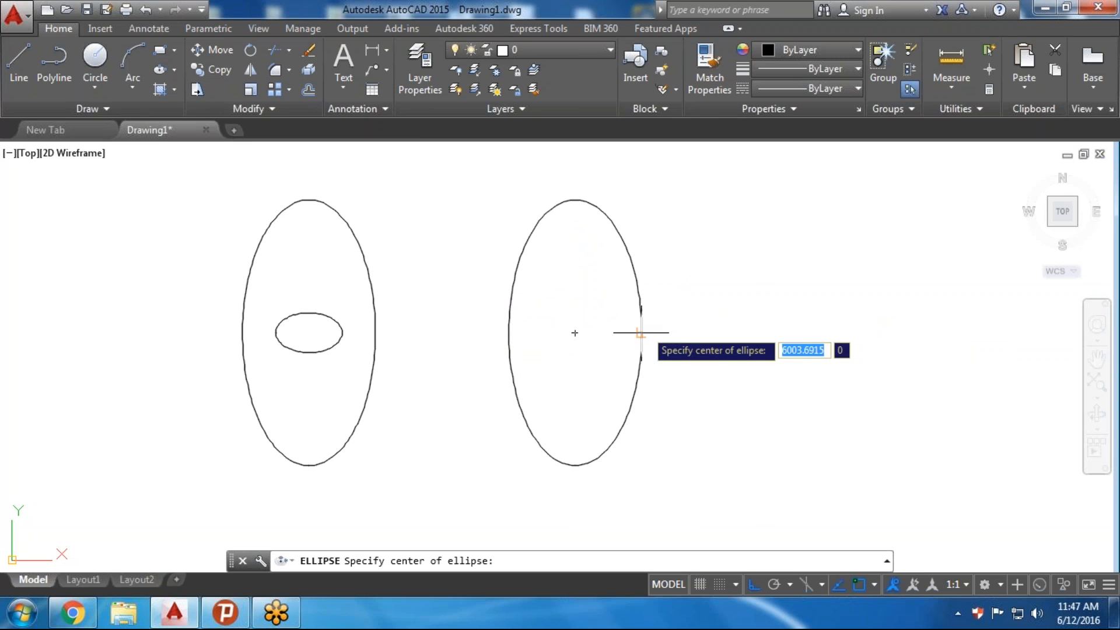
click(799, 327)
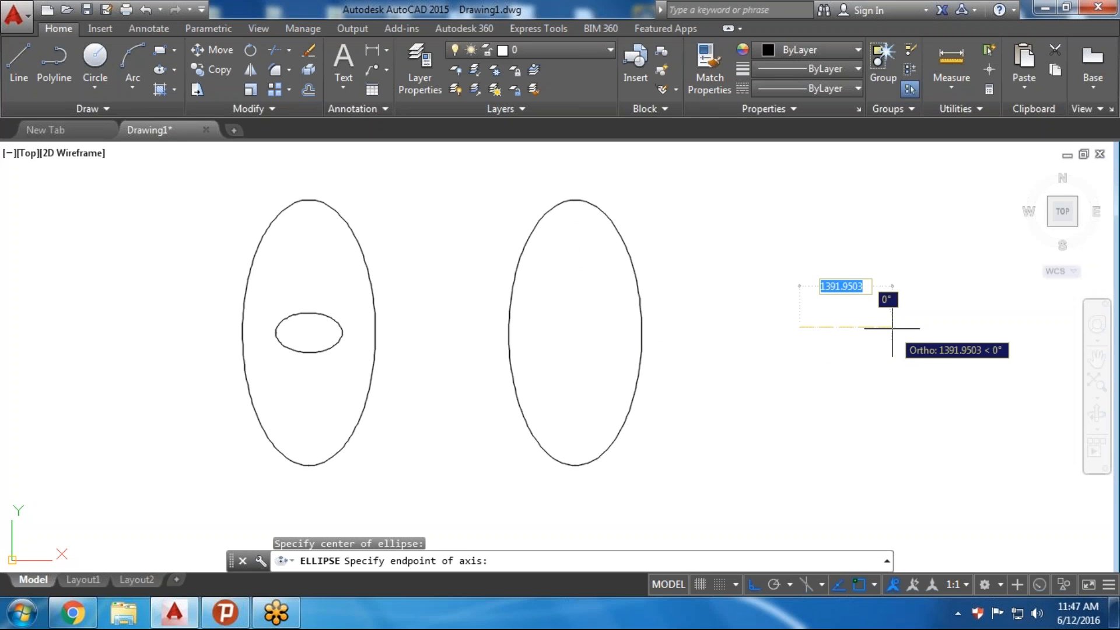
text(1)
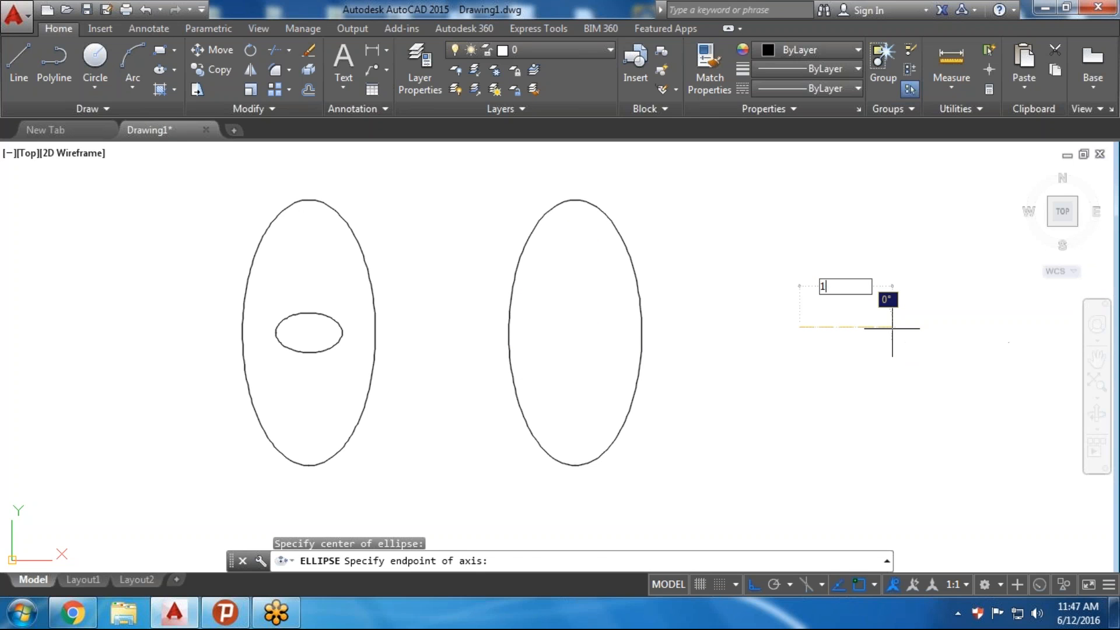
text(500)
key(Return)
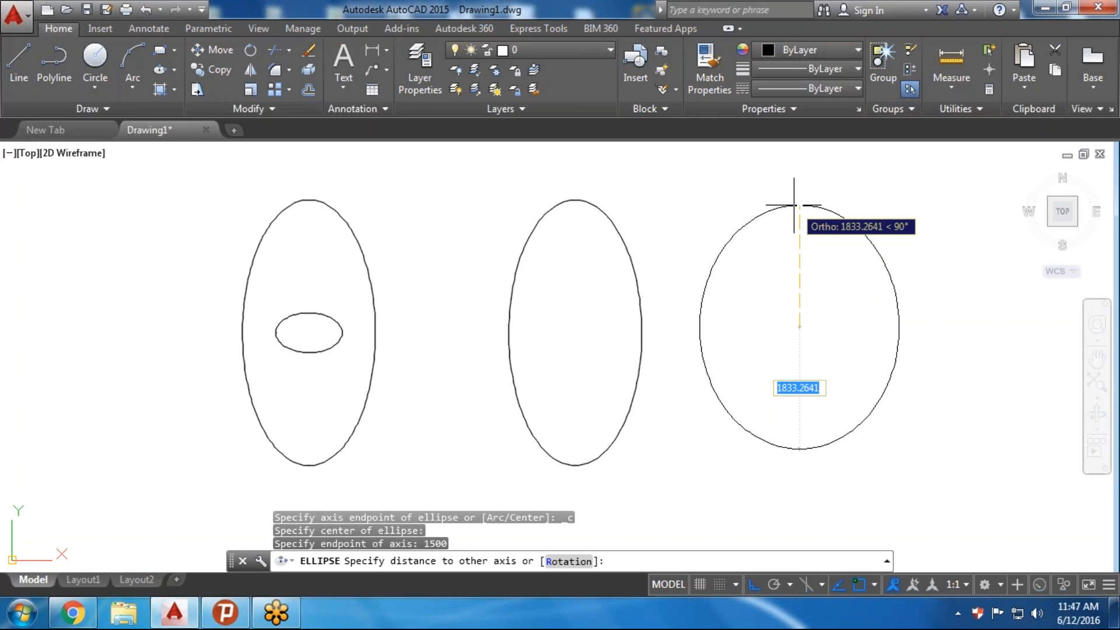
text(3000)
key(Return)
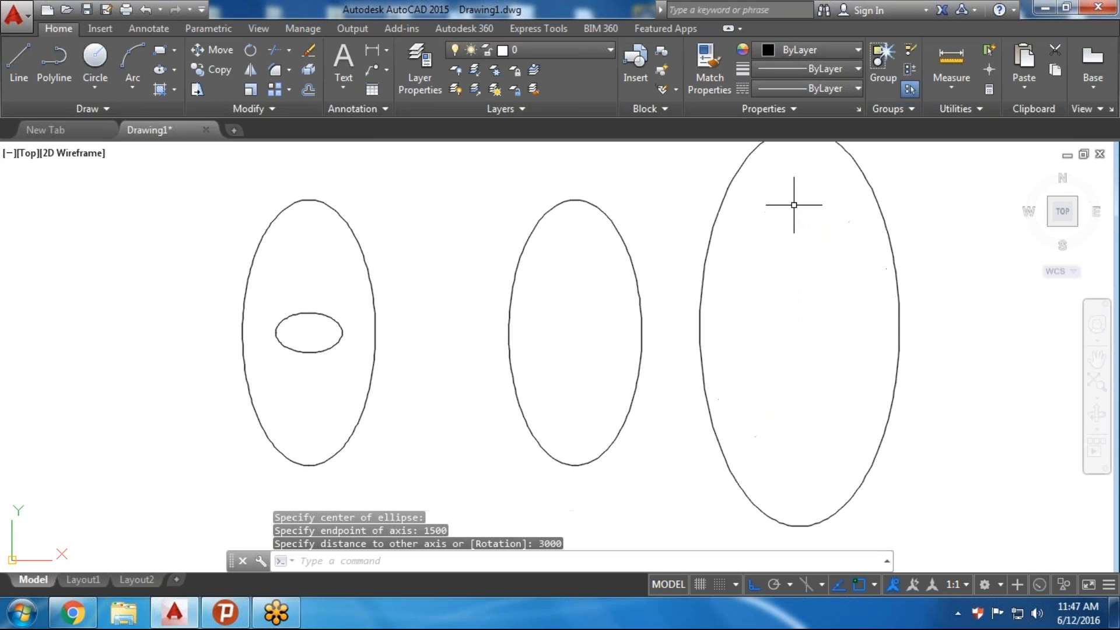
Measure the tallest ellipse from its center to its upper quadrant, and select the middle ellipse to read its radii
scroll(827, 324, down, 2)
click(951, 64)
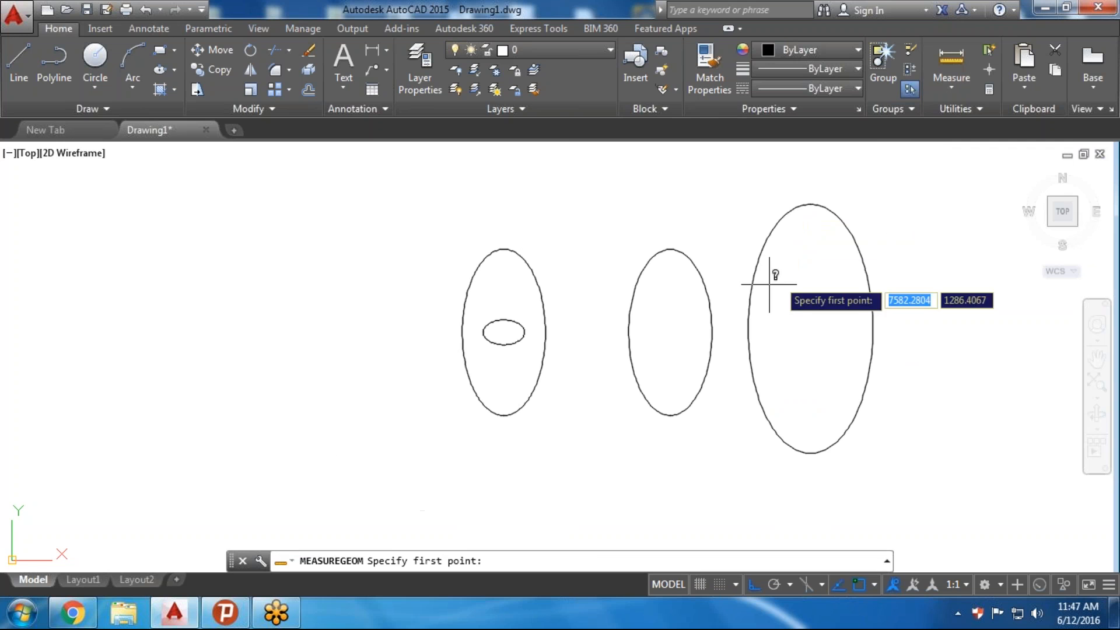
click(810, 328)
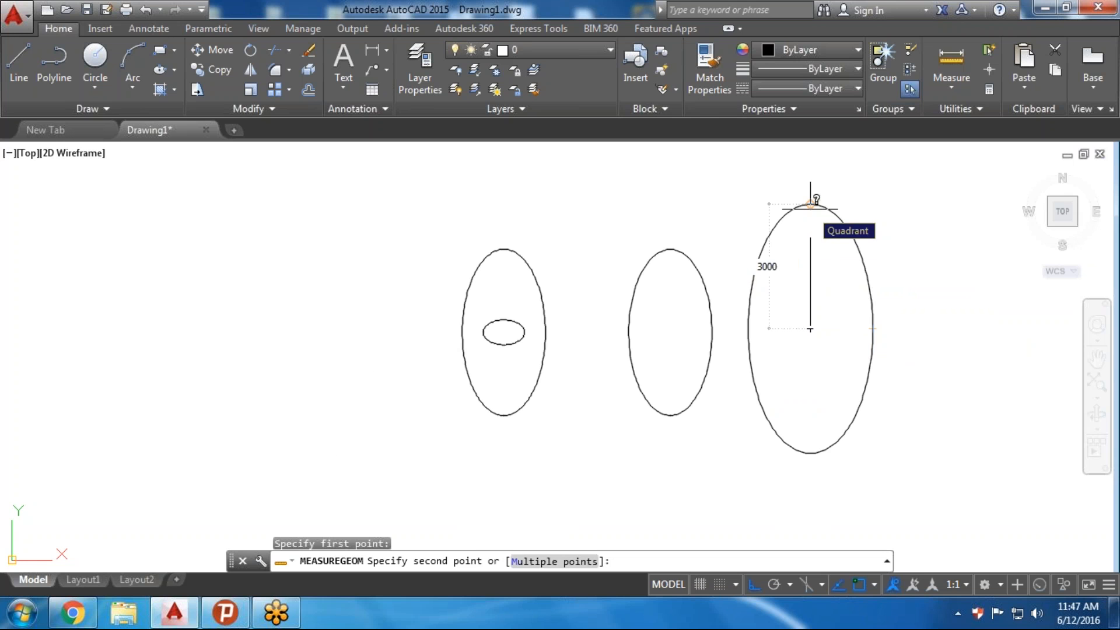
key(Escape)
click(629, 328)
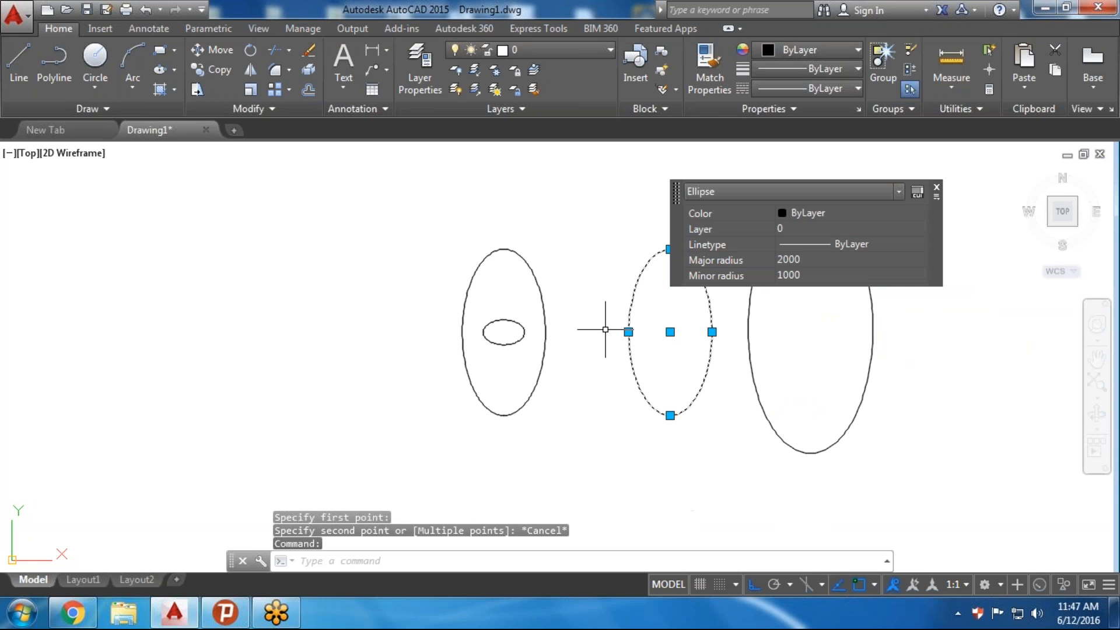
Draw an elliptical arc left of the ellipses with a vertical axis of 3000, other axis distance 3000, start angle 0° and end angle 180°
click(174, 70)
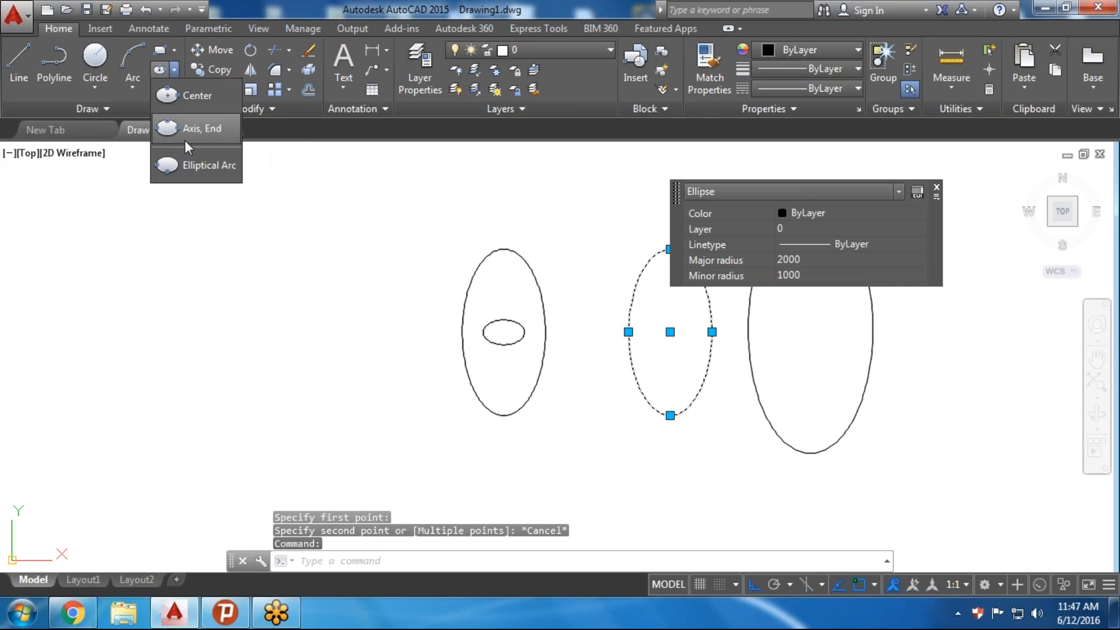
click(197, 169)
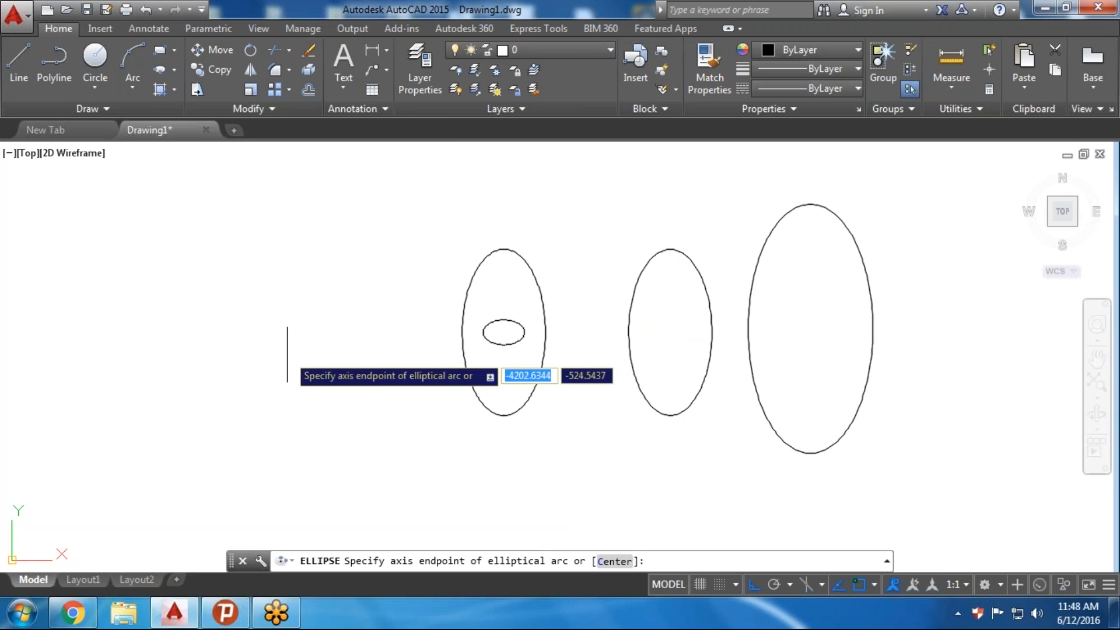
click(289, 335)
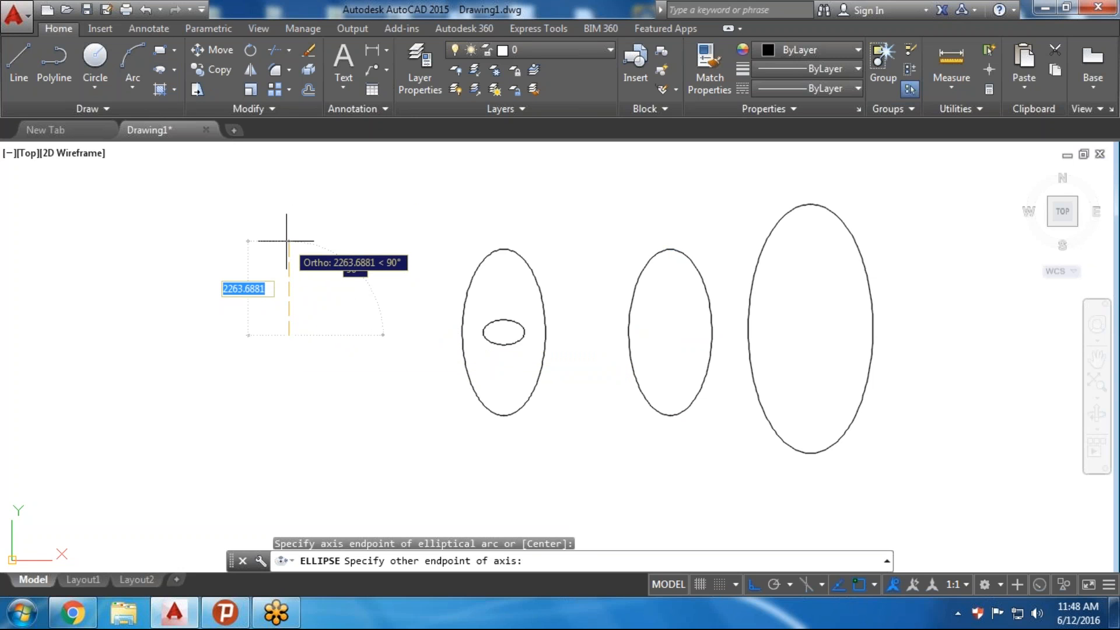
text(3000)
key(Return)
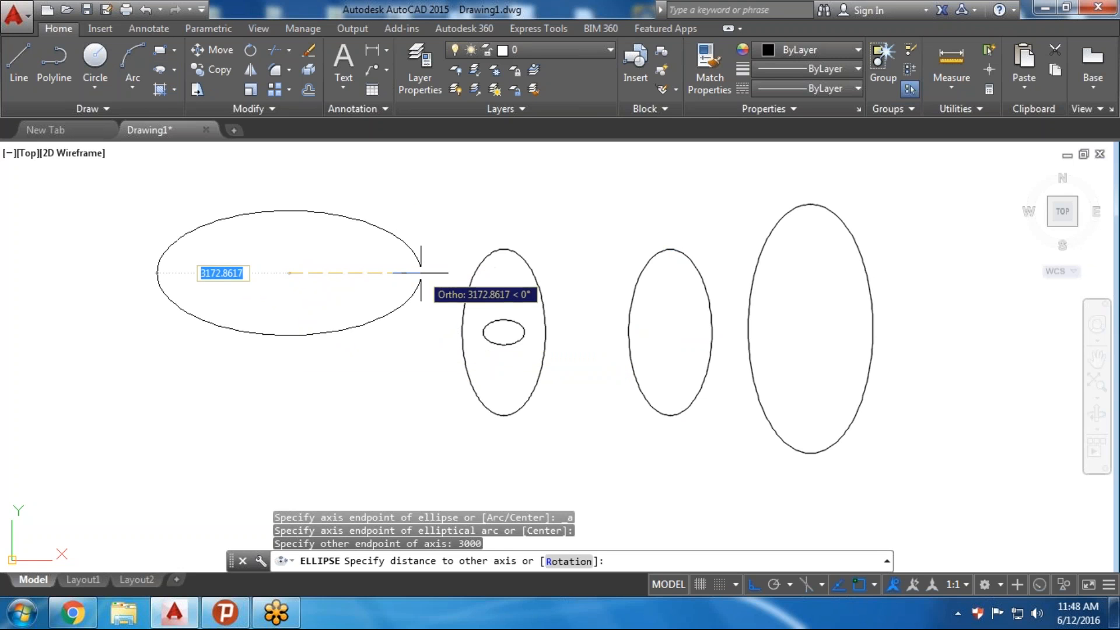
text(300)
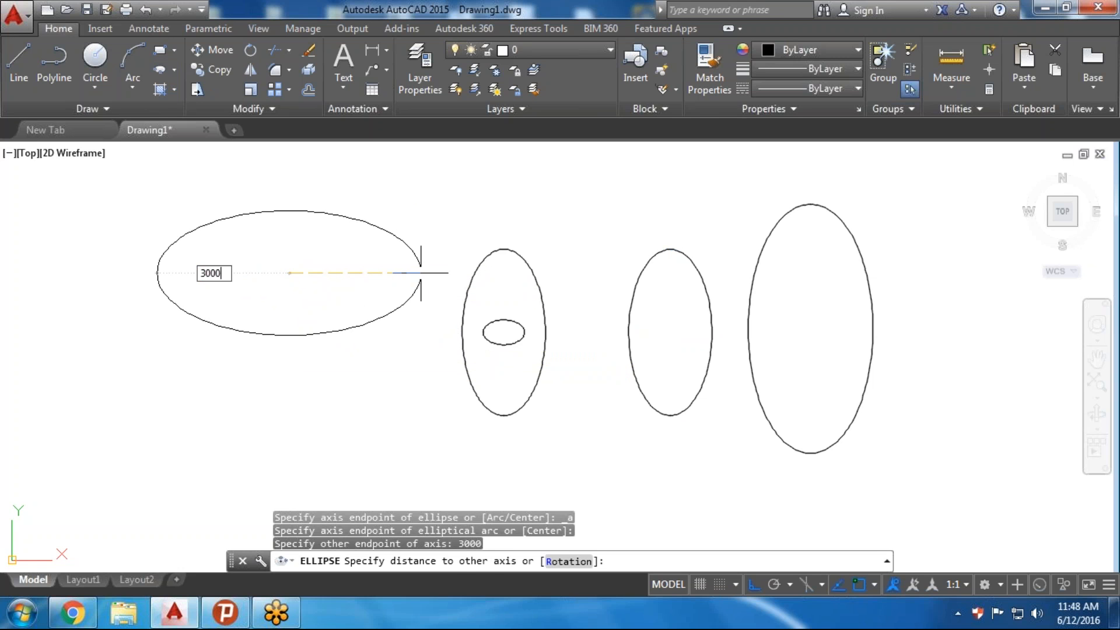
text(0)
key(Return)
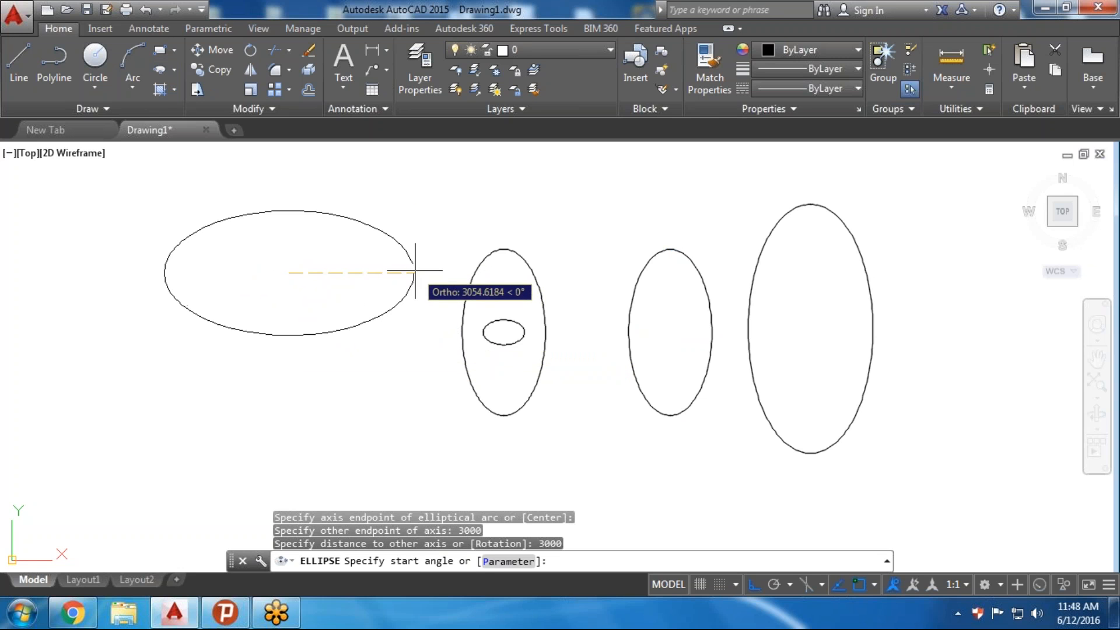
click(414, 270)
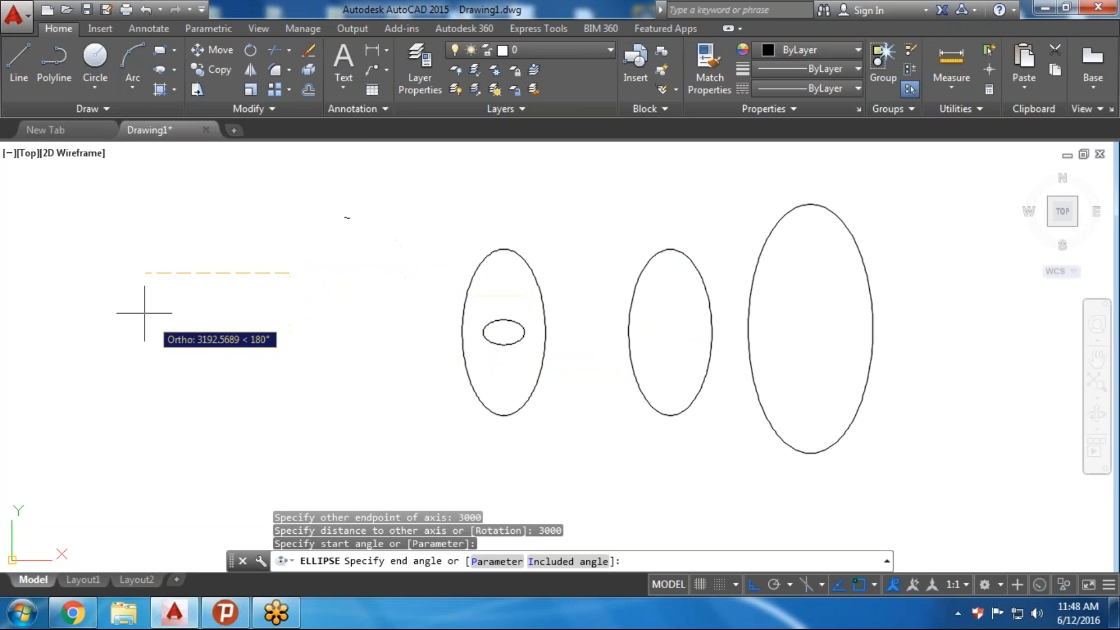
click(166, 270)
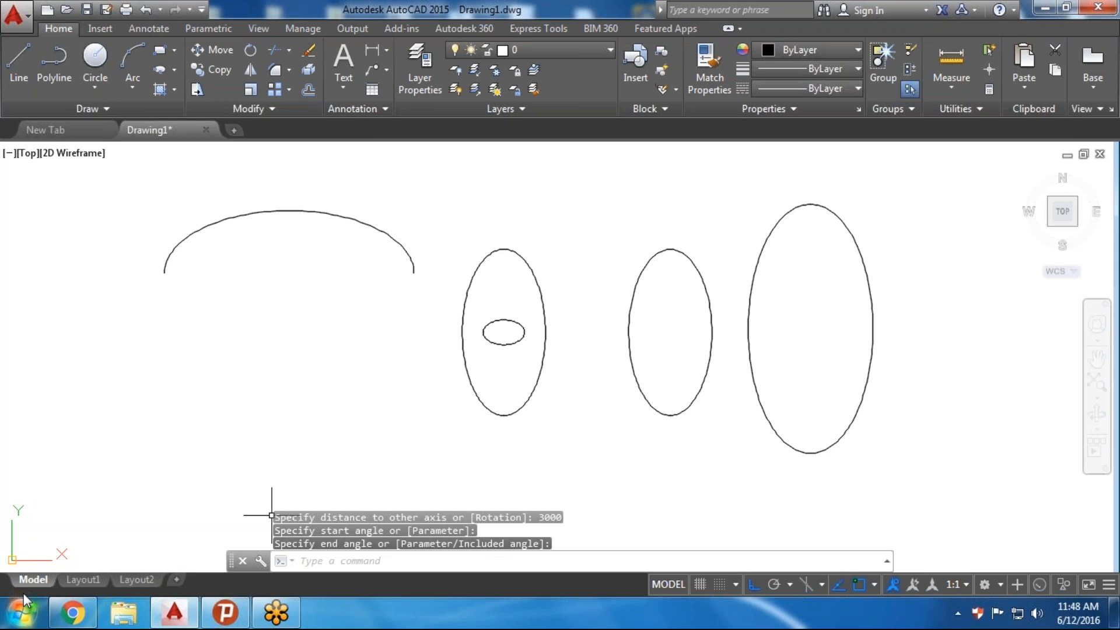
Erase all the ellipses and the elliptical arc from the drawing
scroll(95, 432, down, 2)
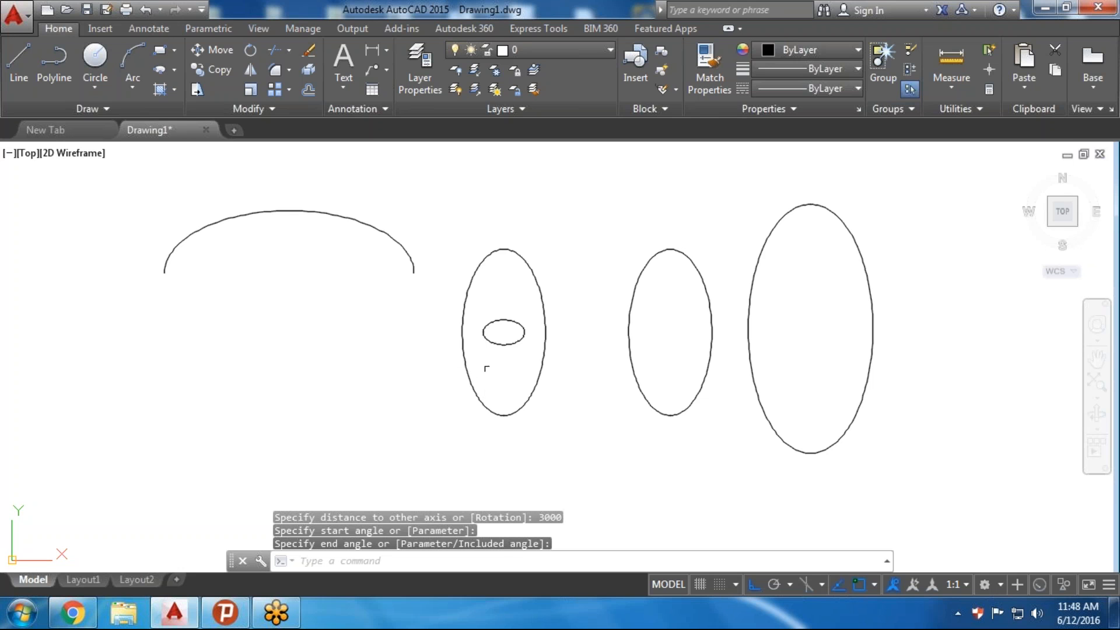
middle_drag(526, 370, 456, 401)
key(ctrl+a)
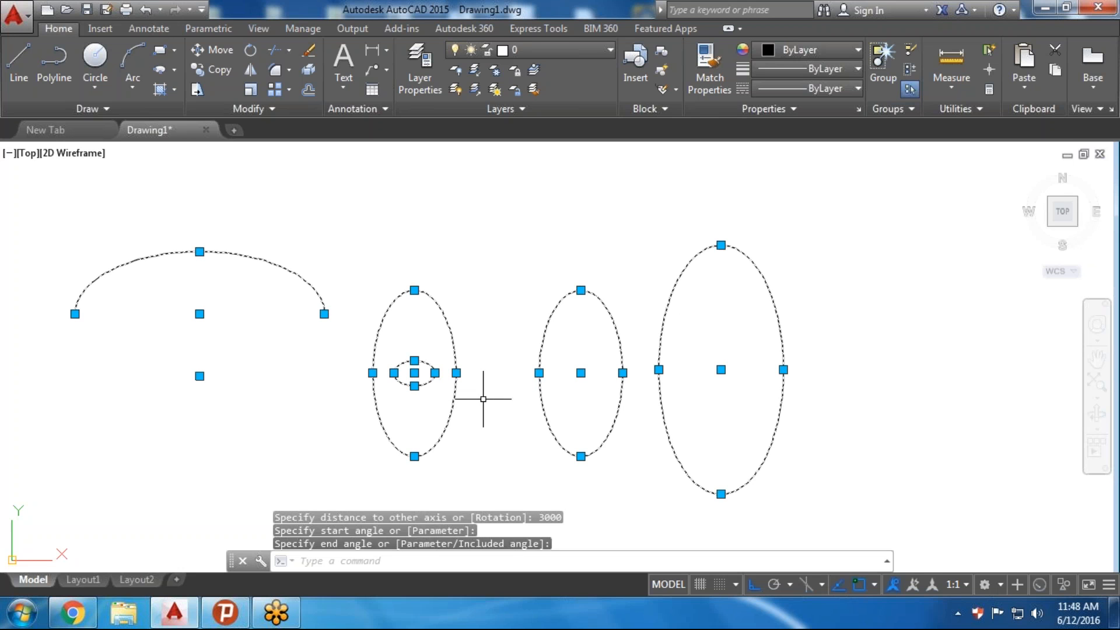
key(Delete)
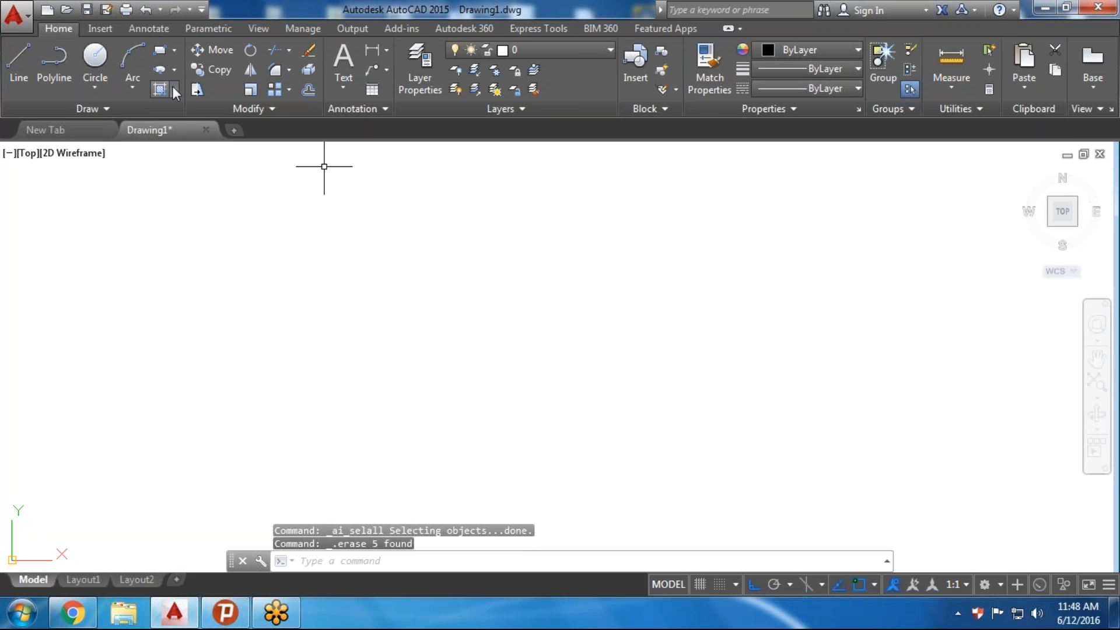
click(174, 70)
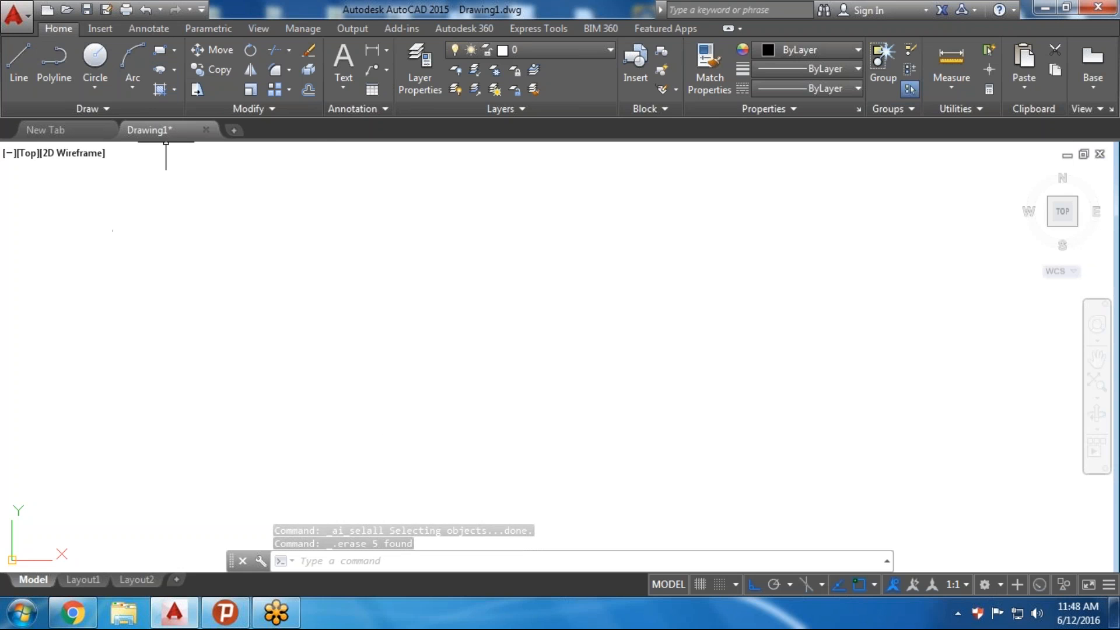
click(174, 89)
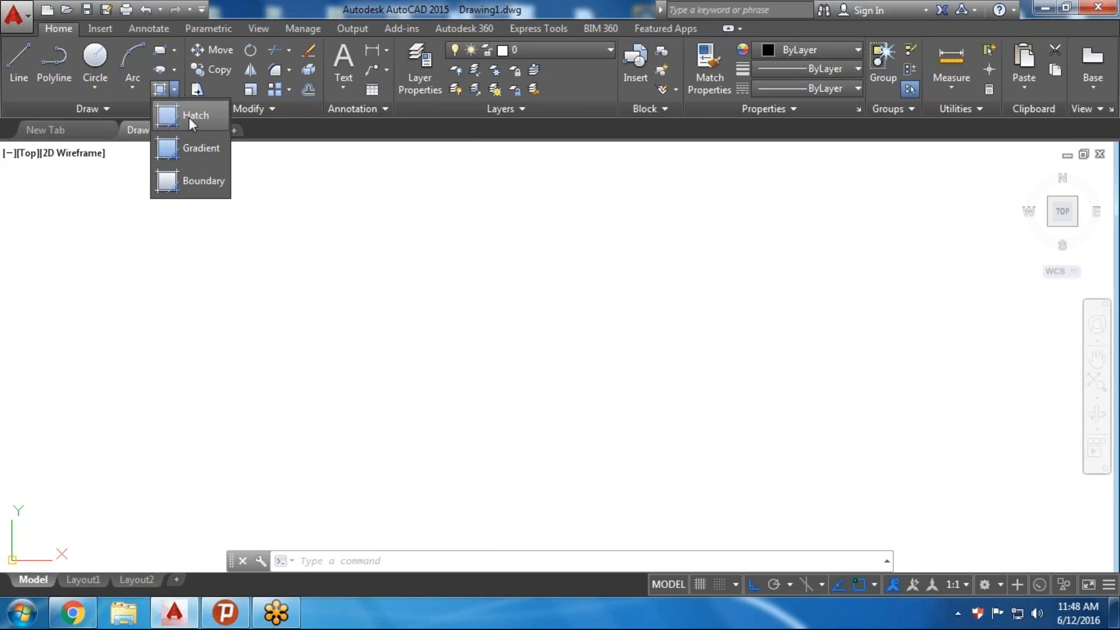
key(Escape)
key(Escape)
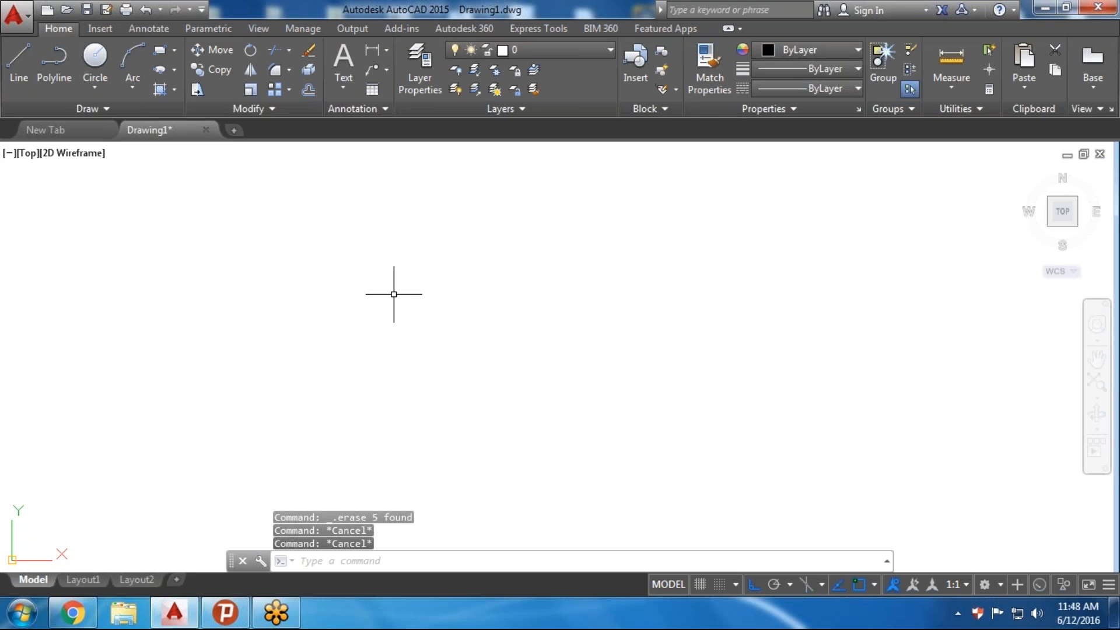
Draw a rectangle with its first corner at 0,0 and its other corner at 200,600
key(Return)
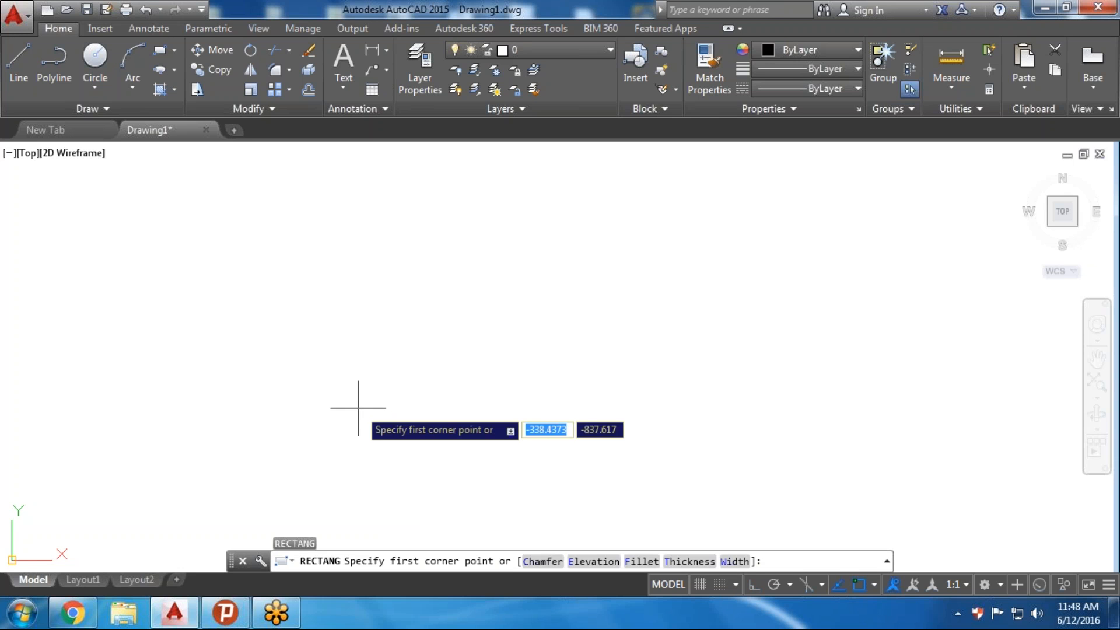
text(0,0)
key(Return)
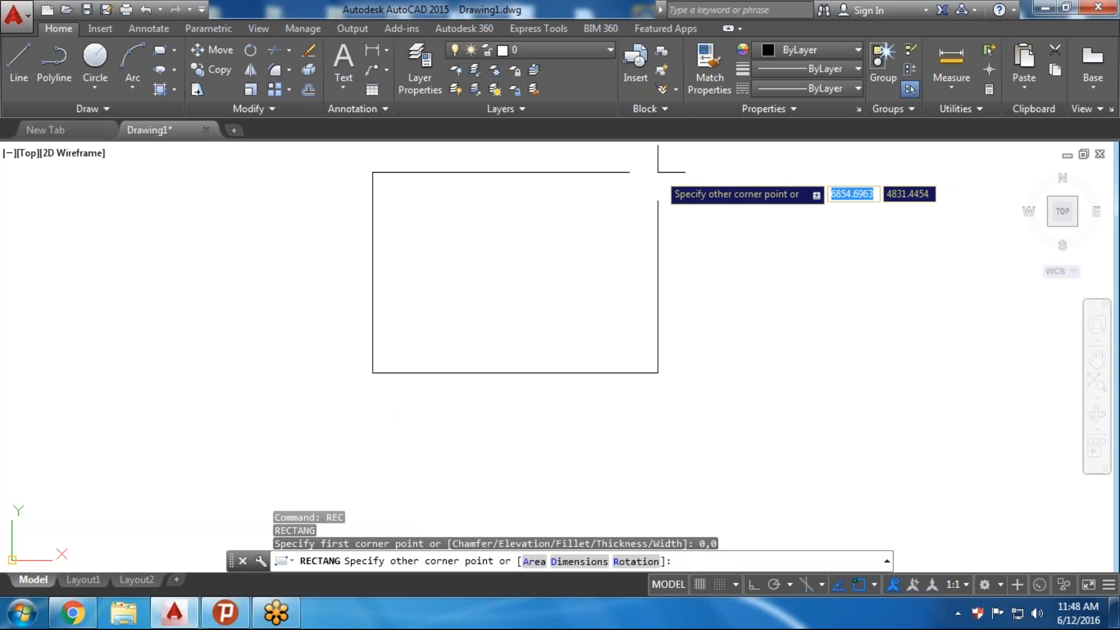
text(200)
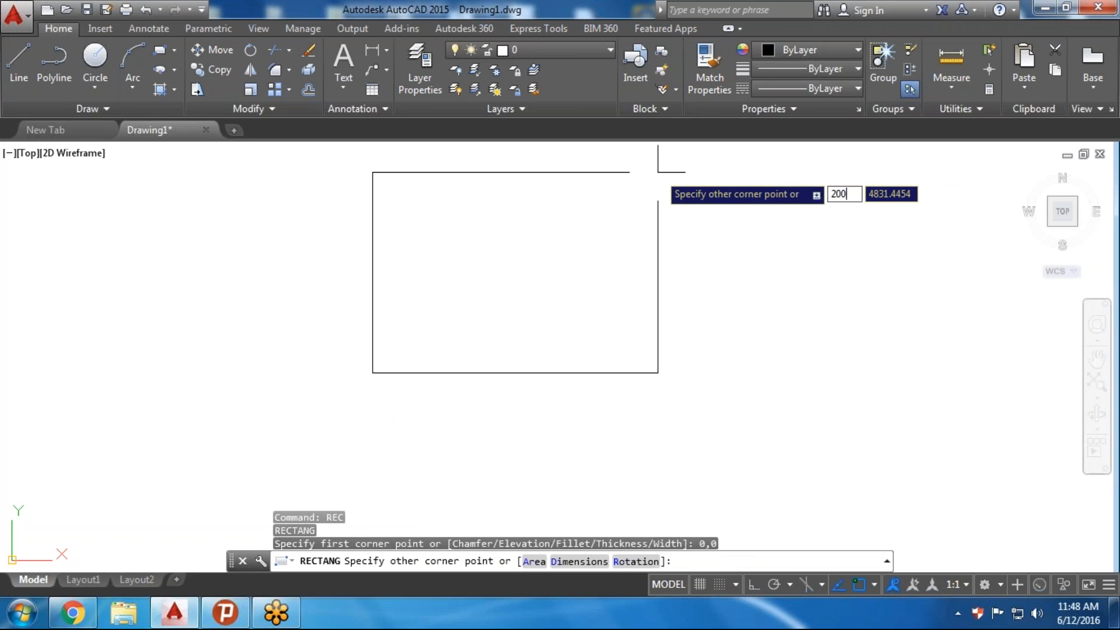
key(Tab)
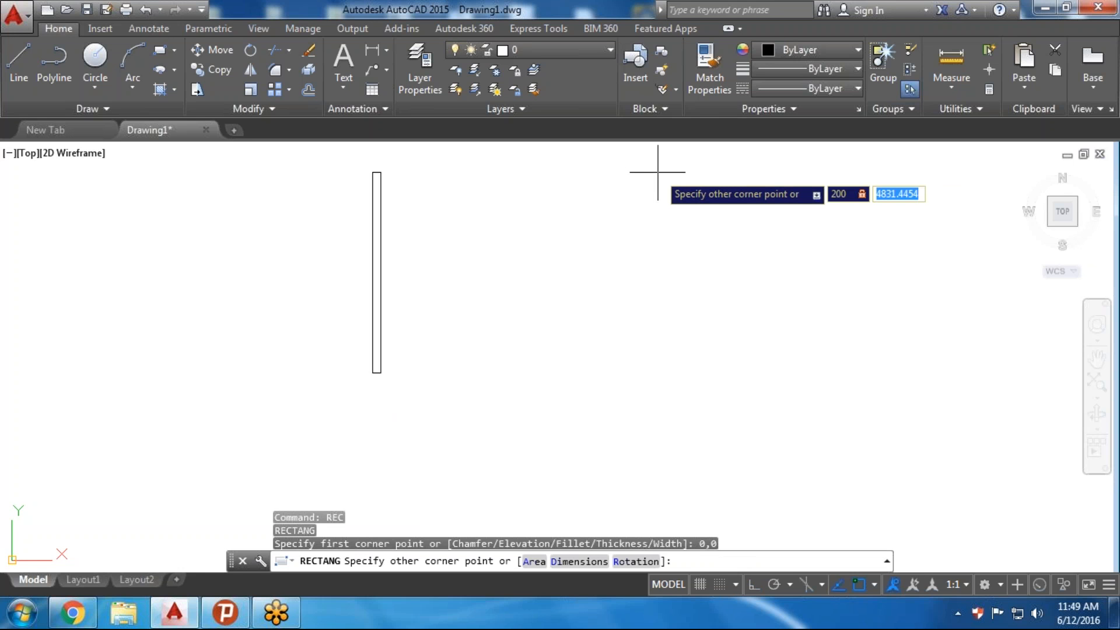
text(600)
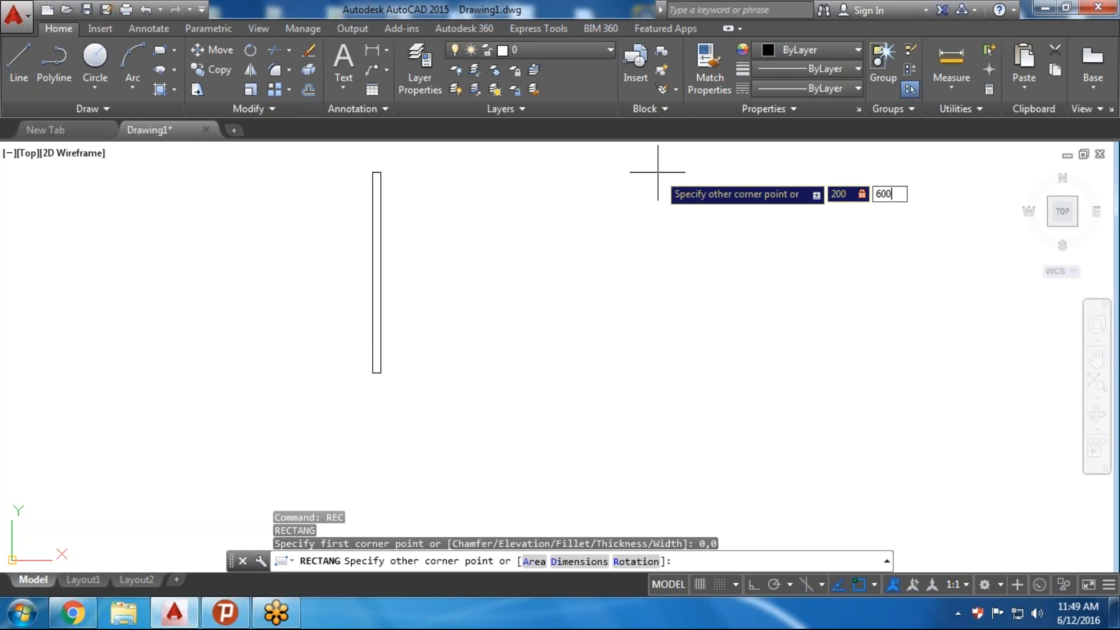
key(Return)
text(z)
key(Return)
text(e)
key(Return)
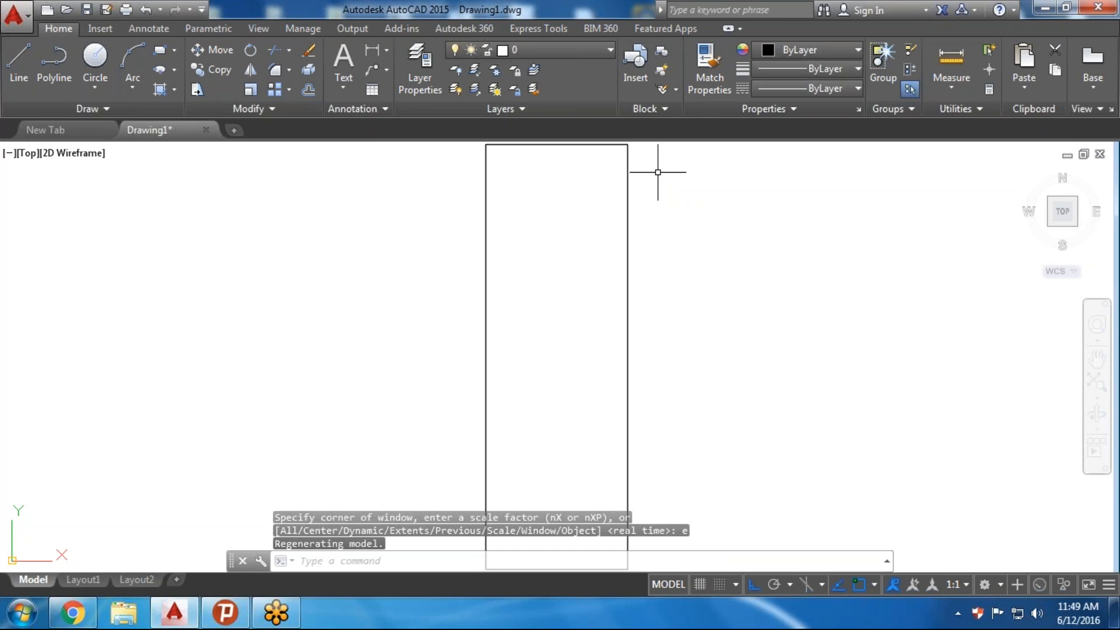
Measure the length of the rectangle's top edge from corner to corner
scroll(765, 373, down, 2)
click(689, 318)
click(671, 330)
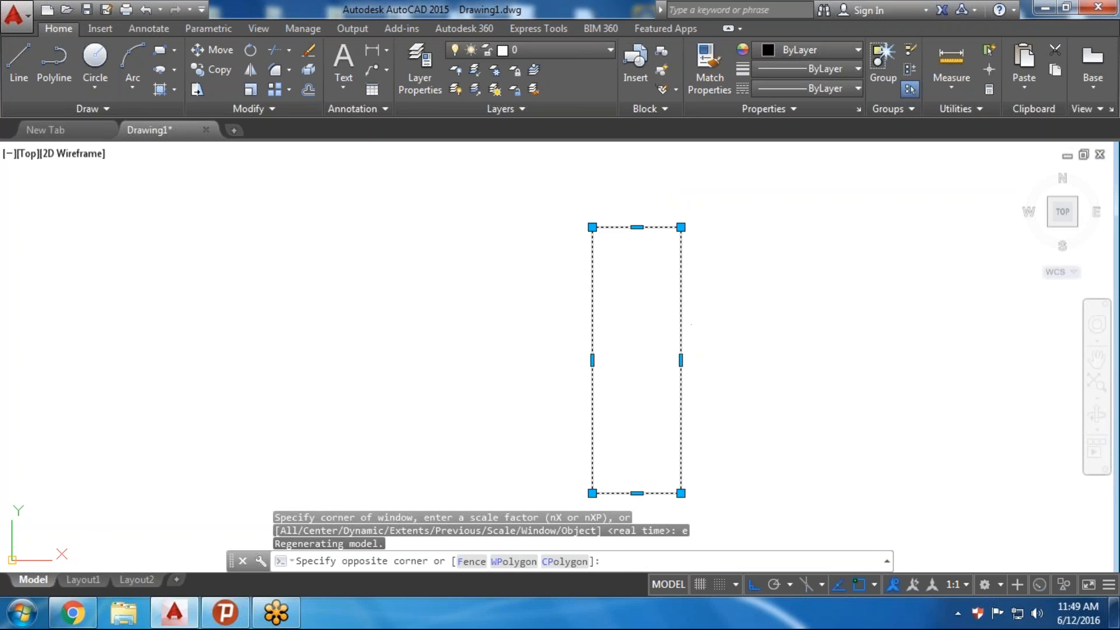
key(Escape)
click(951, 87)
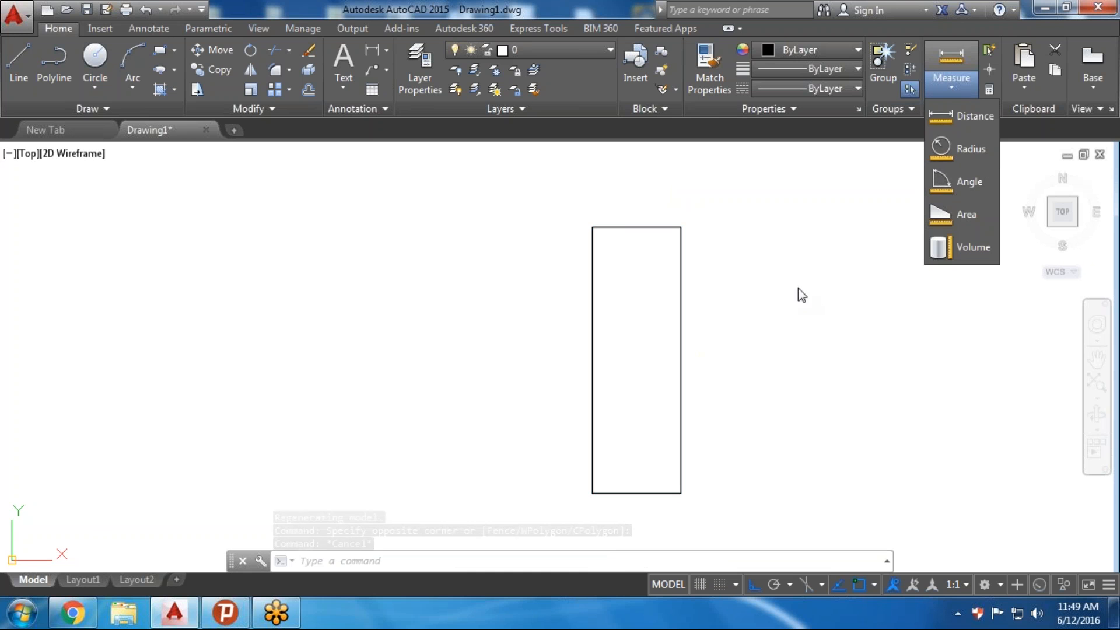
text(ME)
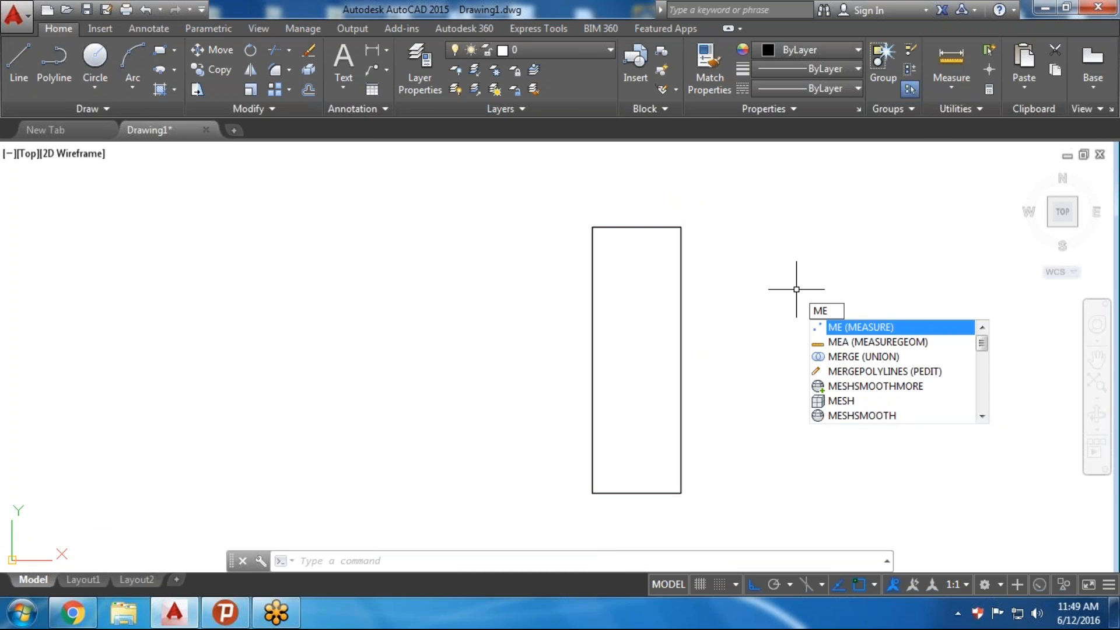
text(A)
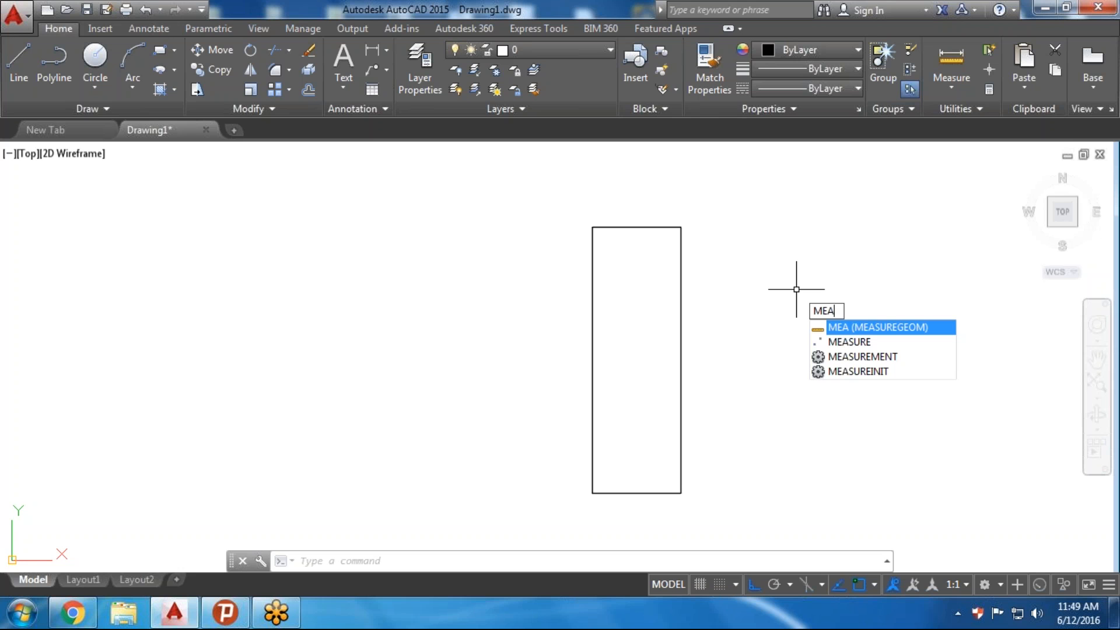
key(Return)
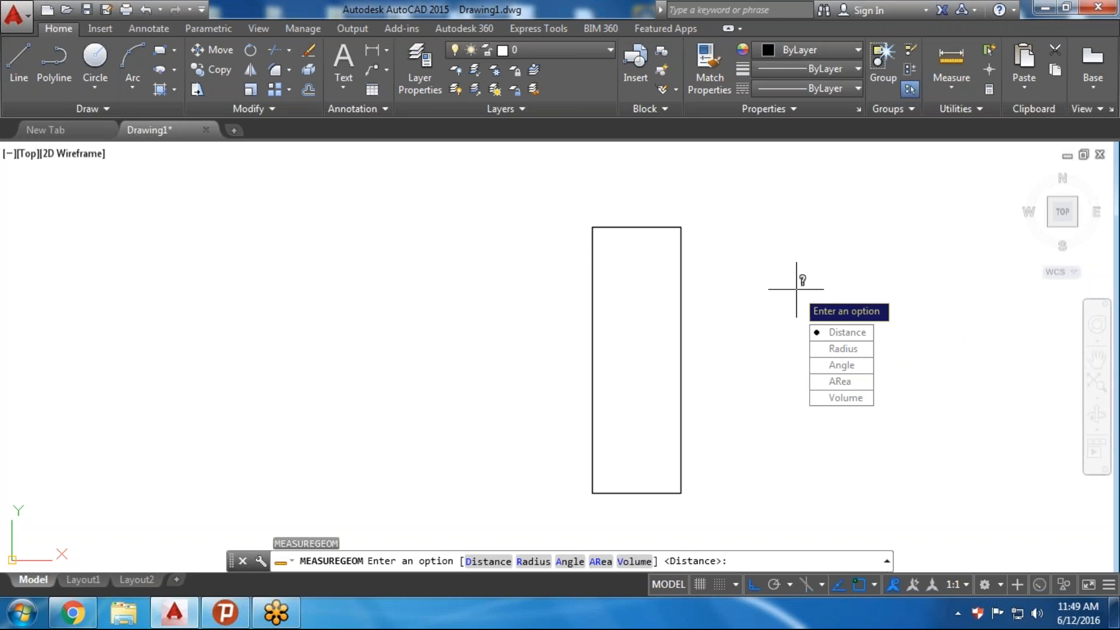
click(845, 330)
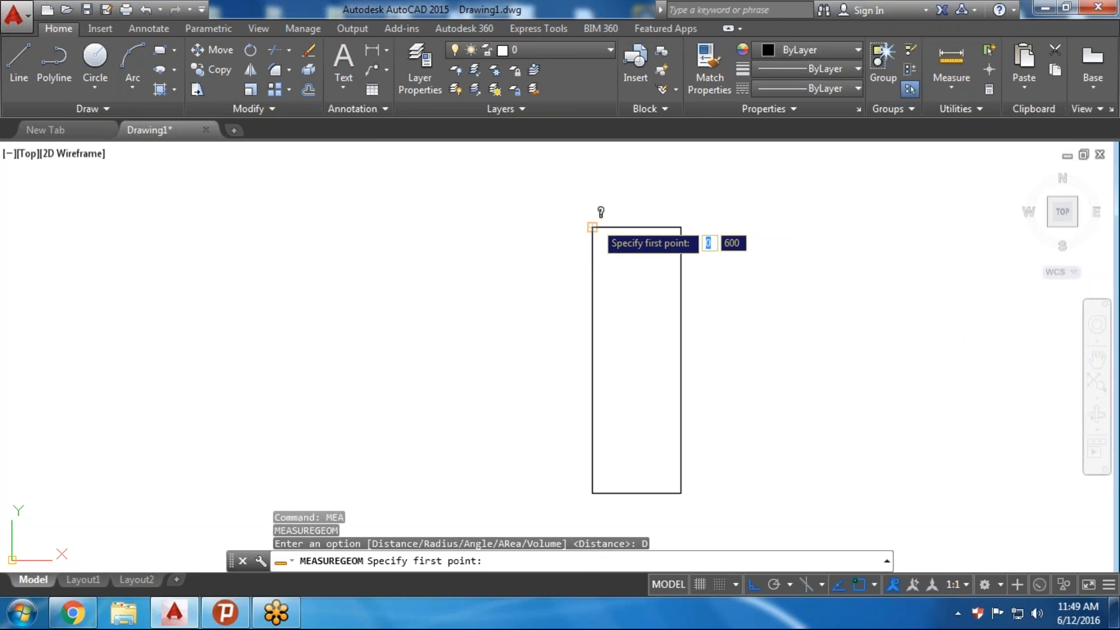
click(592, 227)
click(680, 227)
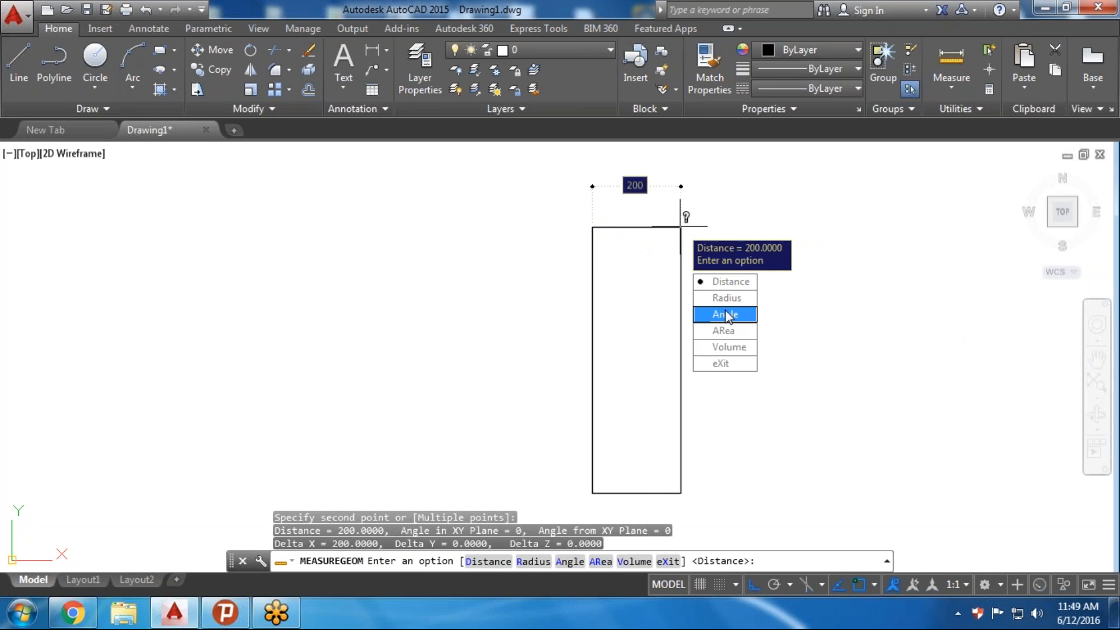
Measure the rectangle's height along its left edge, and end the measuring command
click(732, 282)
click(591, 227)
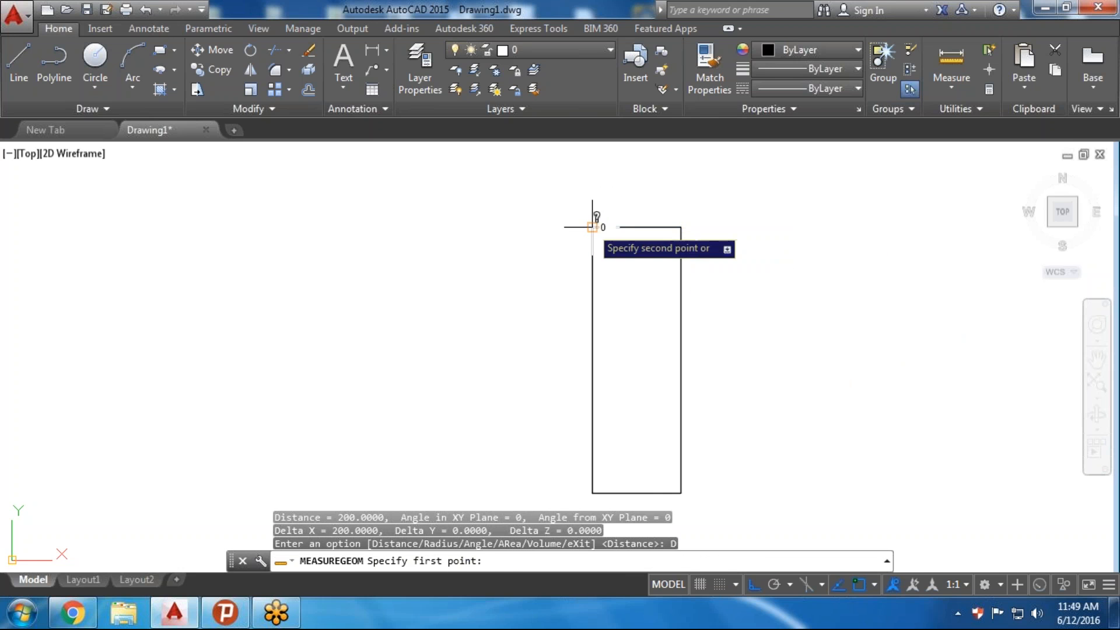
click(593, 492)
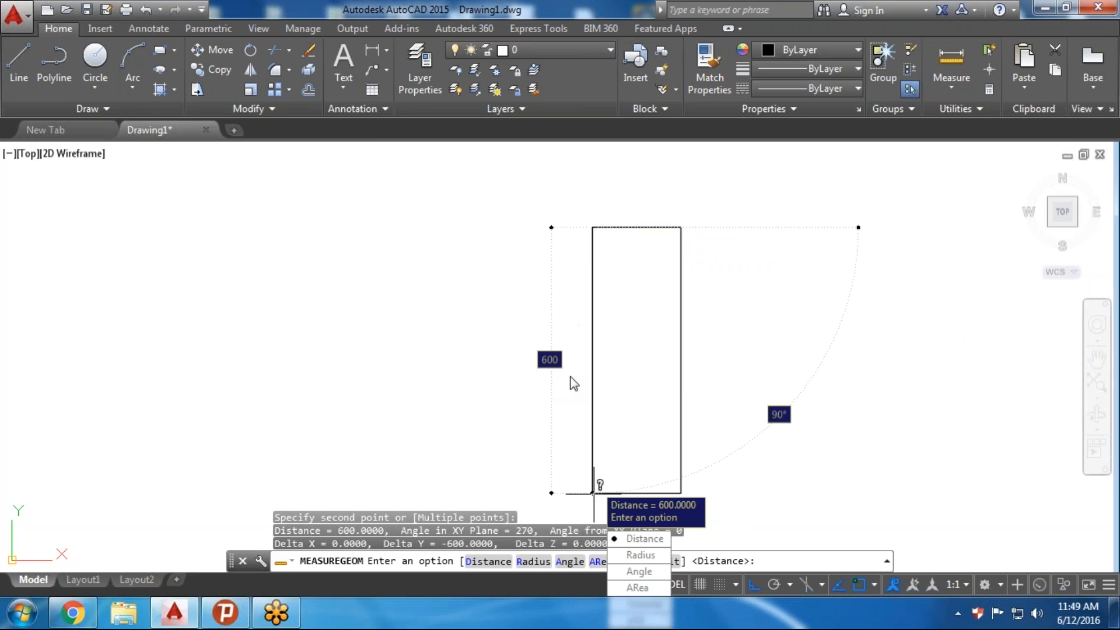
key(Escape)
key(Escape)
key(Escape)
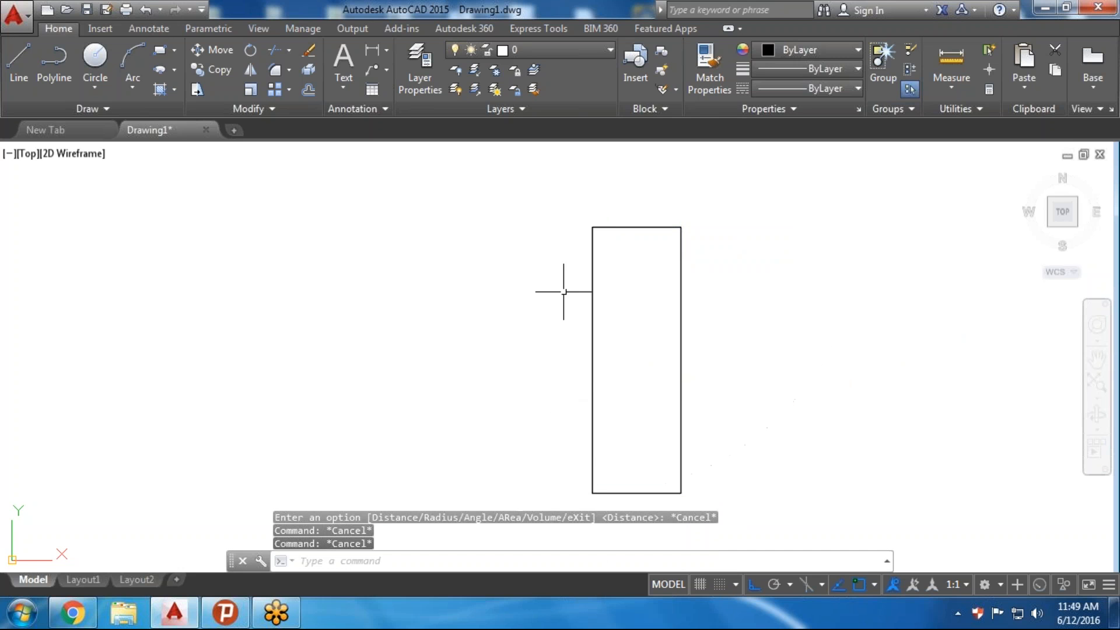
scroll(594, 283, down, 2)
middle_drag(593, 283, 453, 274)
scroll(454, 278, up, 2)
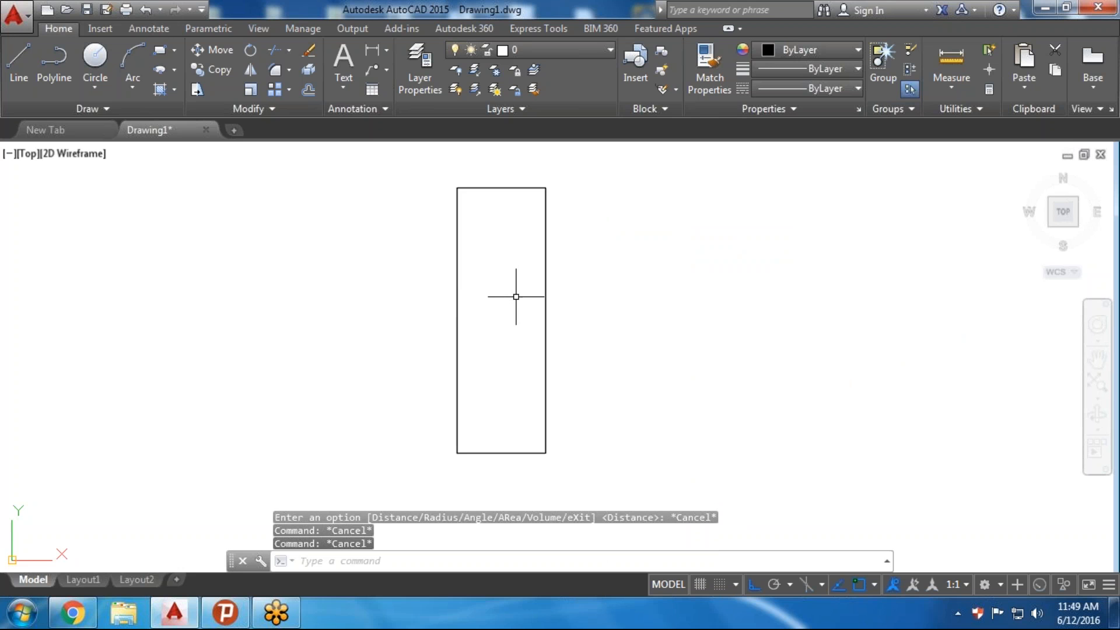
click(586, 294)
click(517, 304)
middle_drag(650, 344, 513, 362)
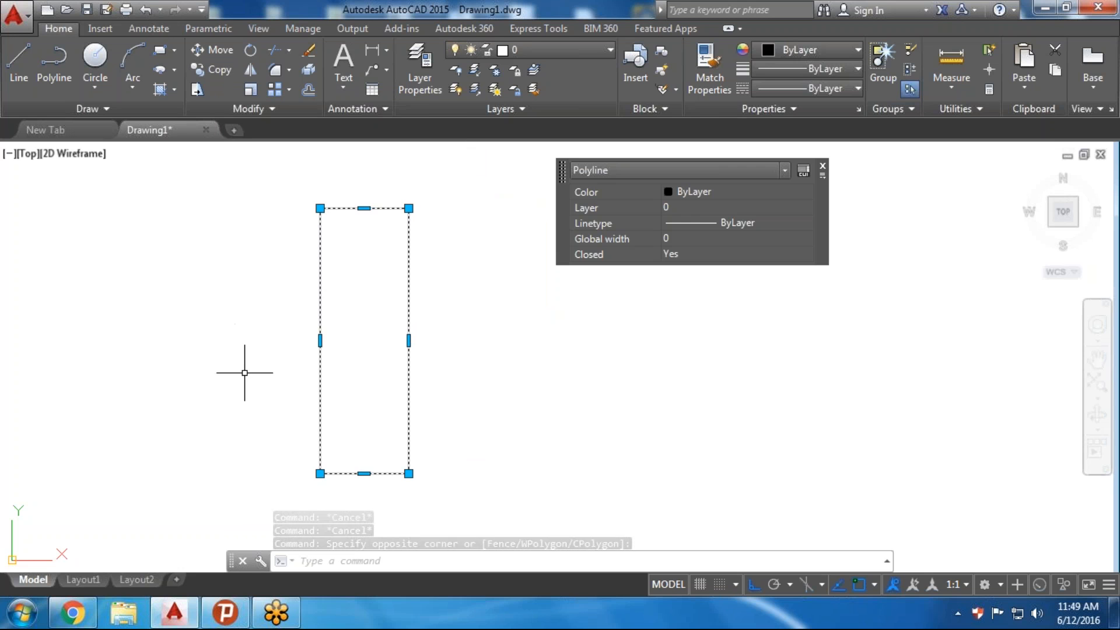
key(Escape)
key(Escape)
Copy the rectangle about 606 units horizontally to the right, using the midpoint of its left edge as base point
text(co)
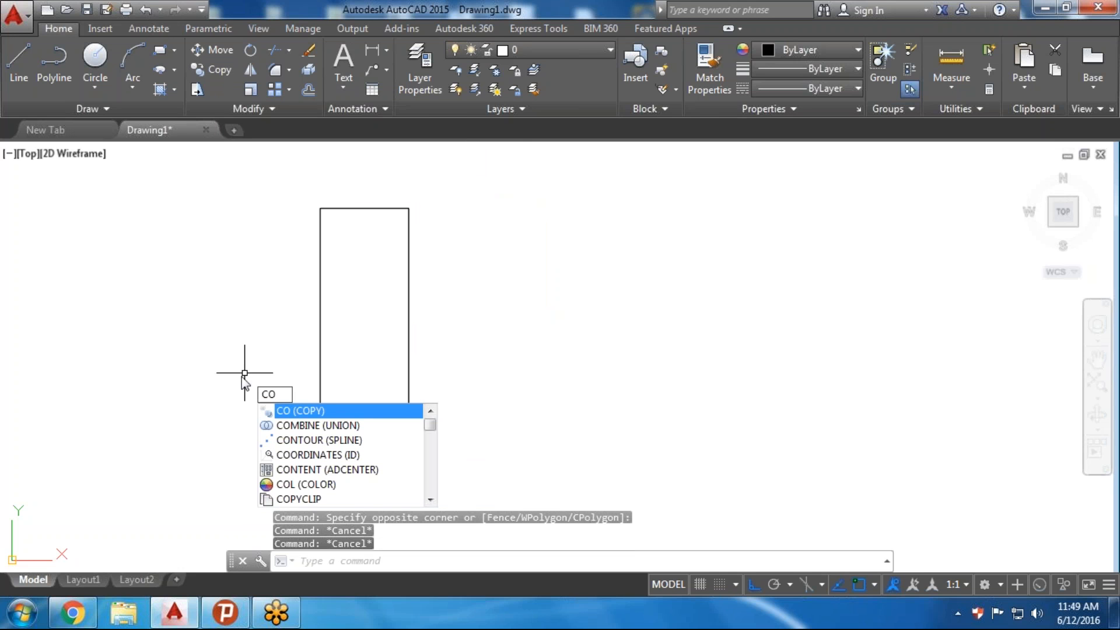
key(Return)
click(332, 327)
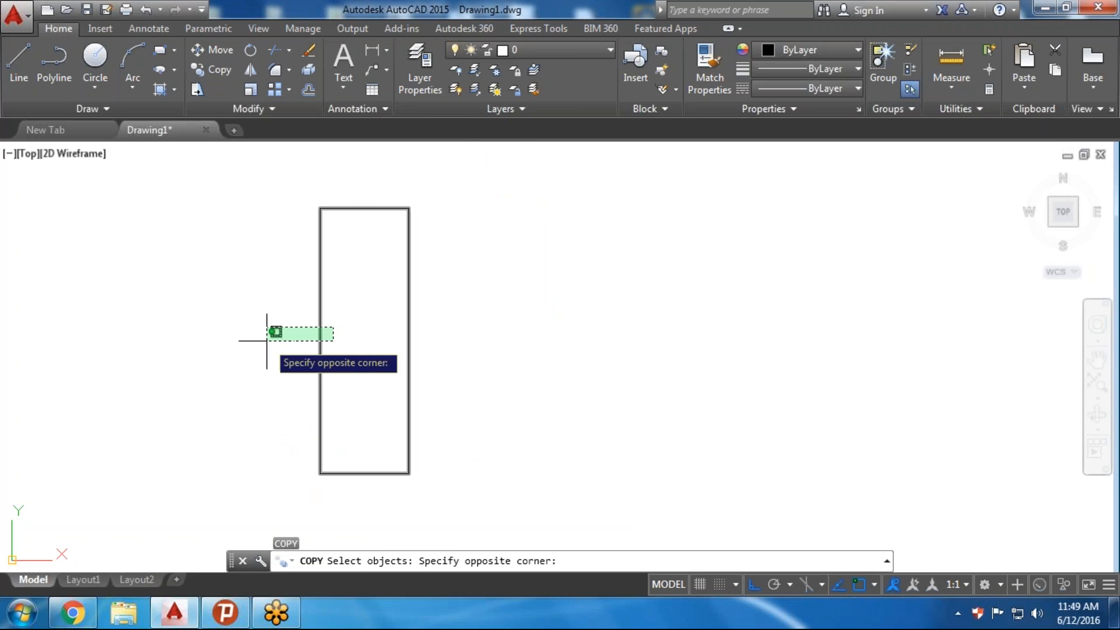
click(268, 336)
key(Return)
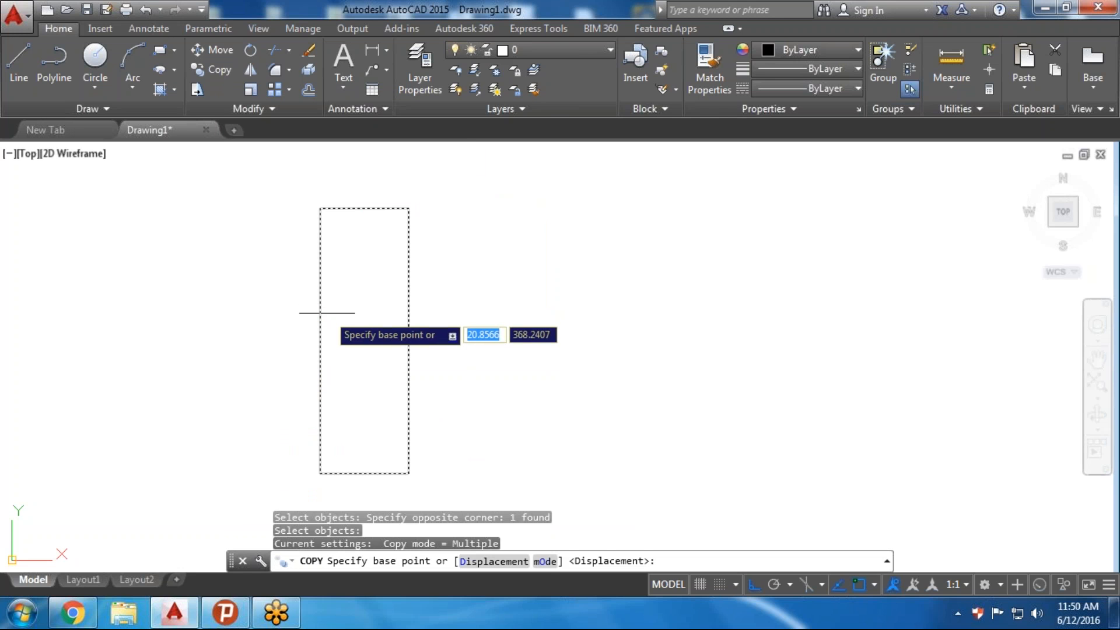
click(319, 340)
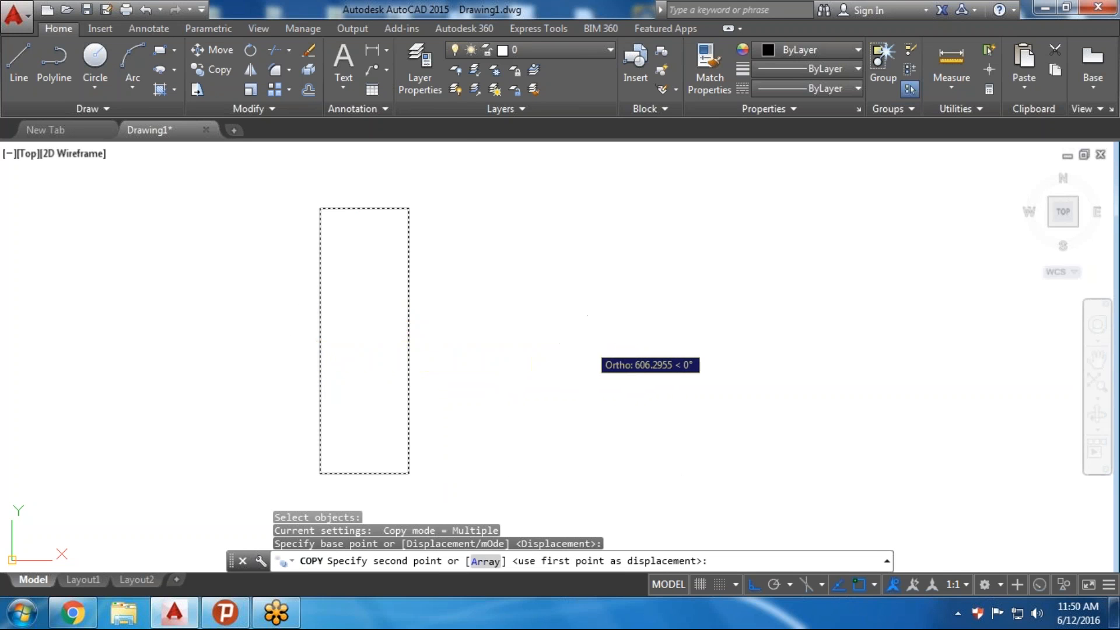
click(597, 332)
key(Escape)
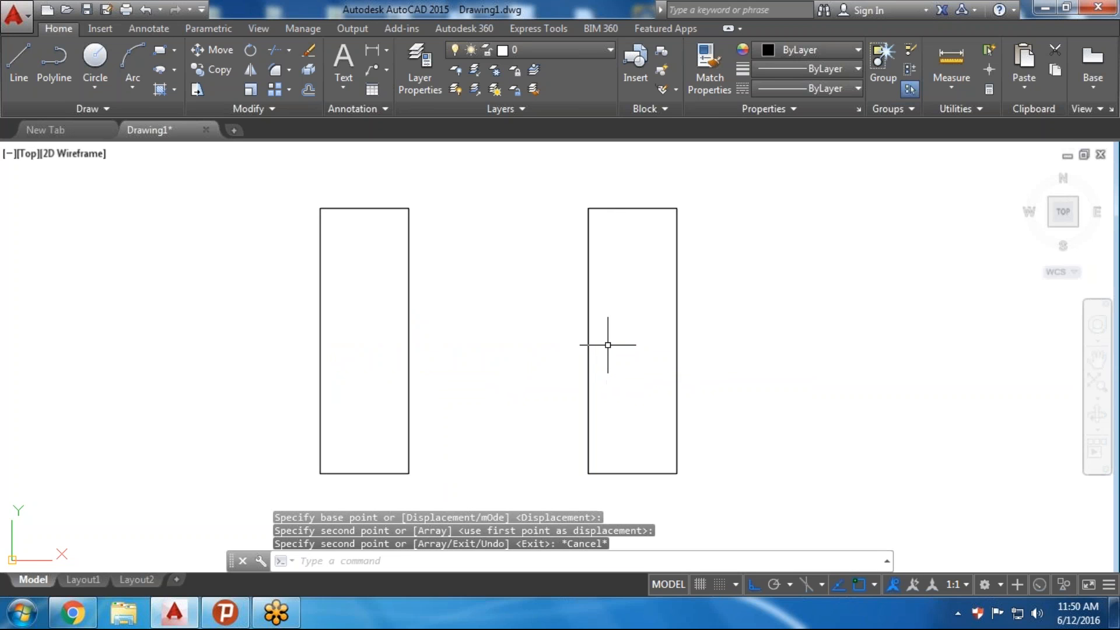
Rotate the copied rectangle 90° about the midpoint of its left edge
click(608, 344)
click(537, 338)
scroll(601, 405, down, 2)
middle_drag(601, 408, 403, 371)
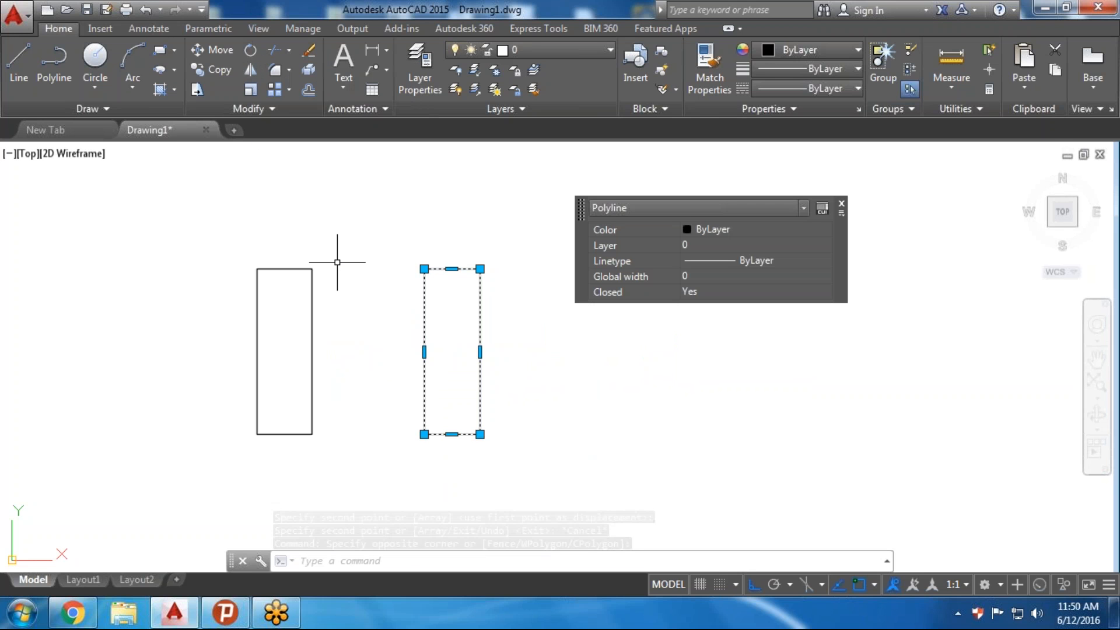
text(ro)
key(Return)
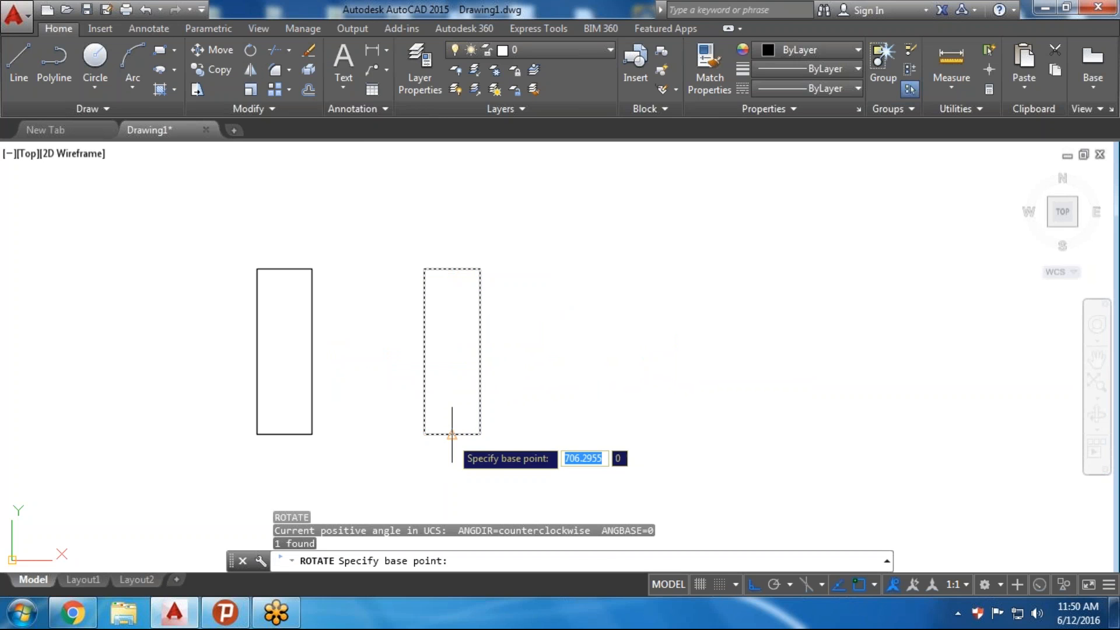
click(424, 350)
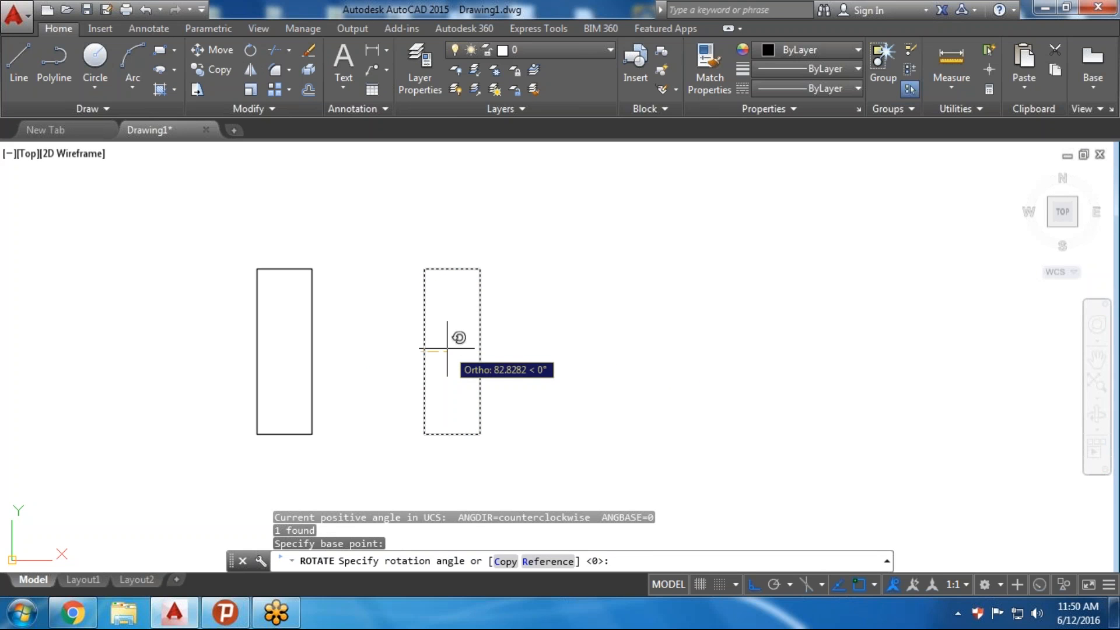
text(90)
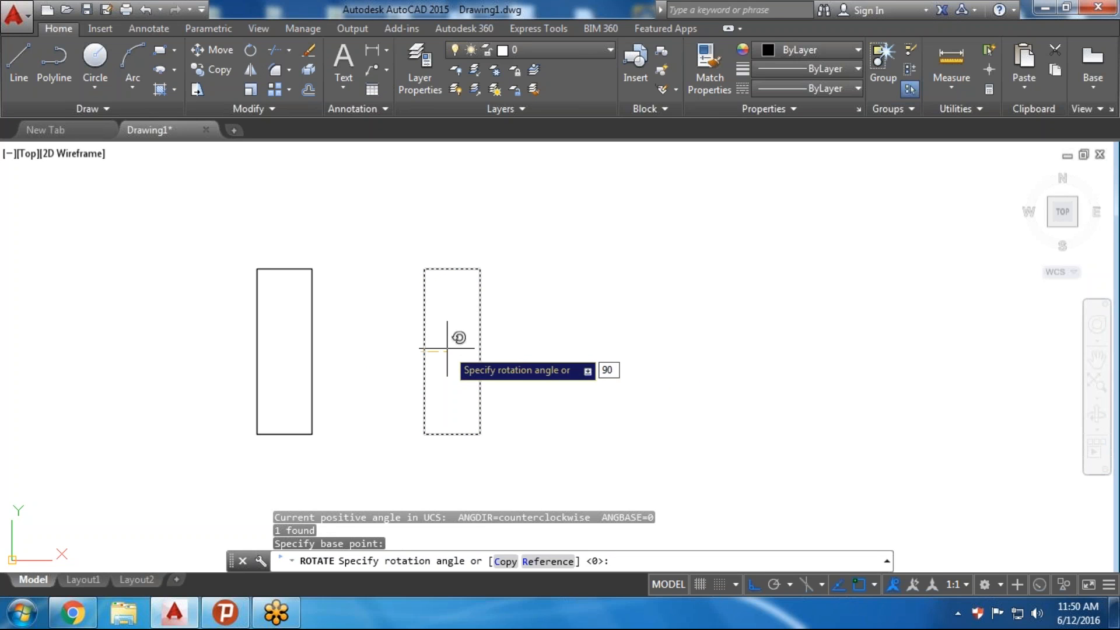
key(Return)
Move the rotated rectangle so the midpoint of its left edge meets the midpoint of the upright rectangle's right edge
click(457, 270)
click(428, 326)
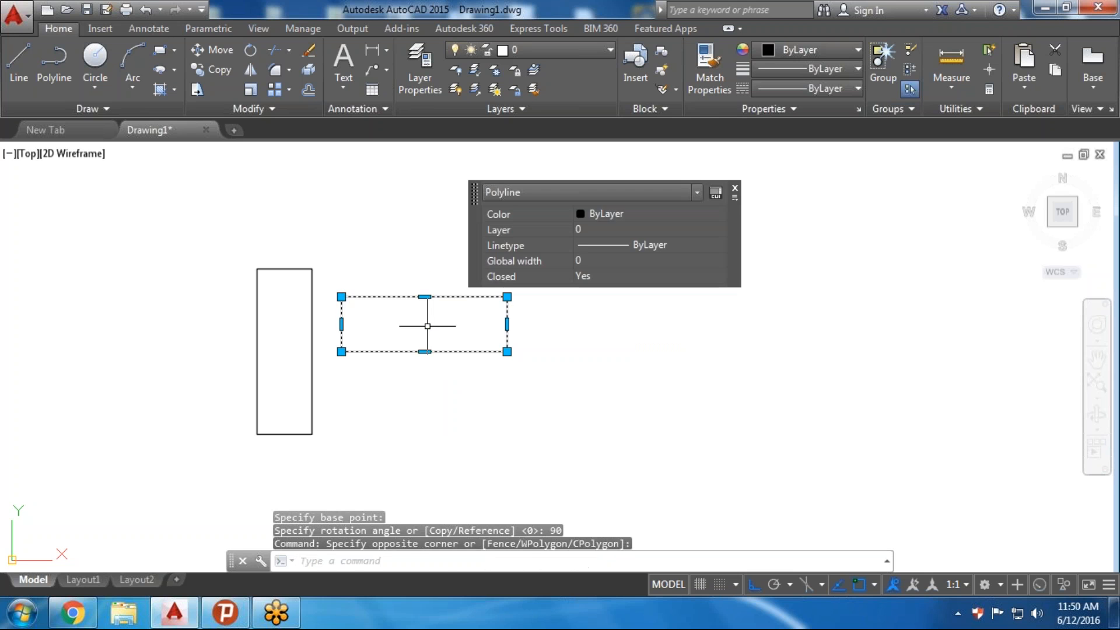
text(m)
key(Return)
click(352, 313)
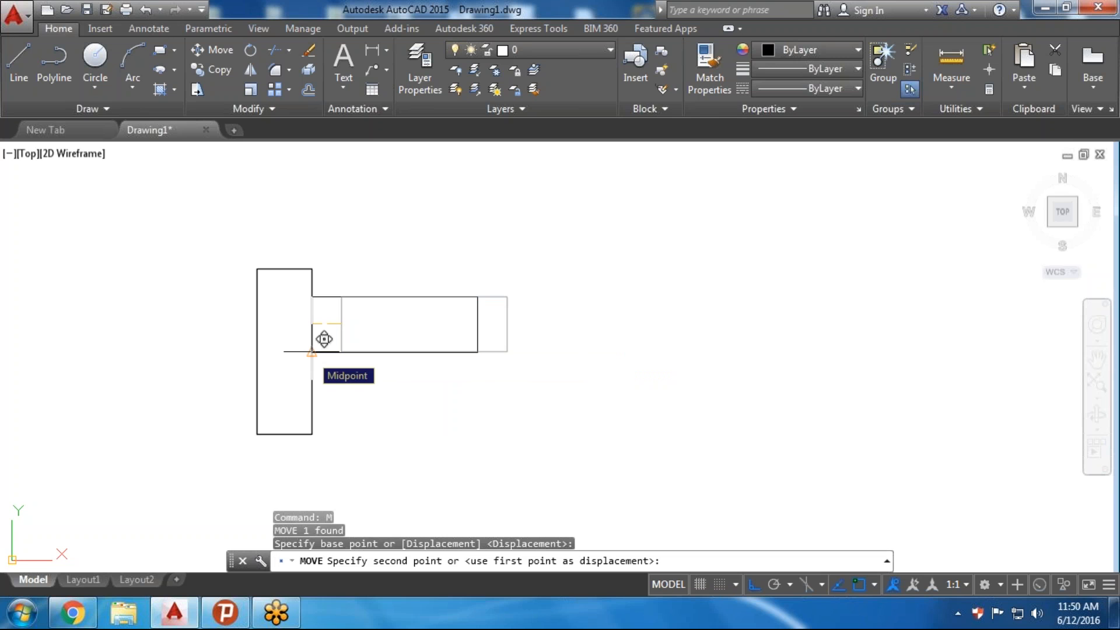
click(312, 351)
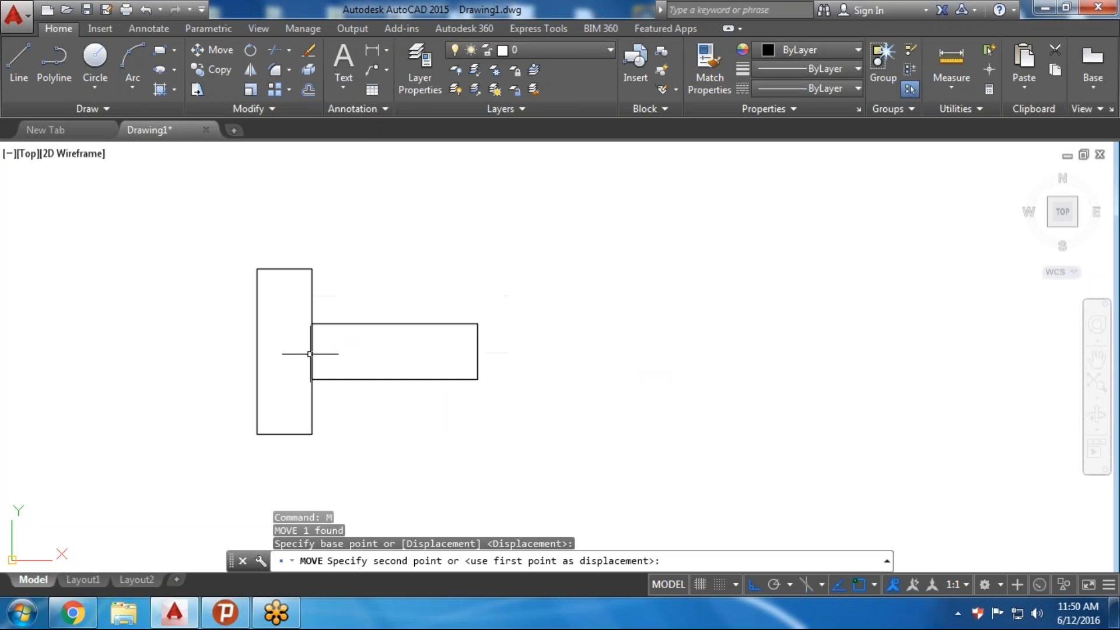
Trim away the shared edge segments between the upright and horizontal rectangles, using all objects as cutting edges
scroll(482, 483, up, 2)
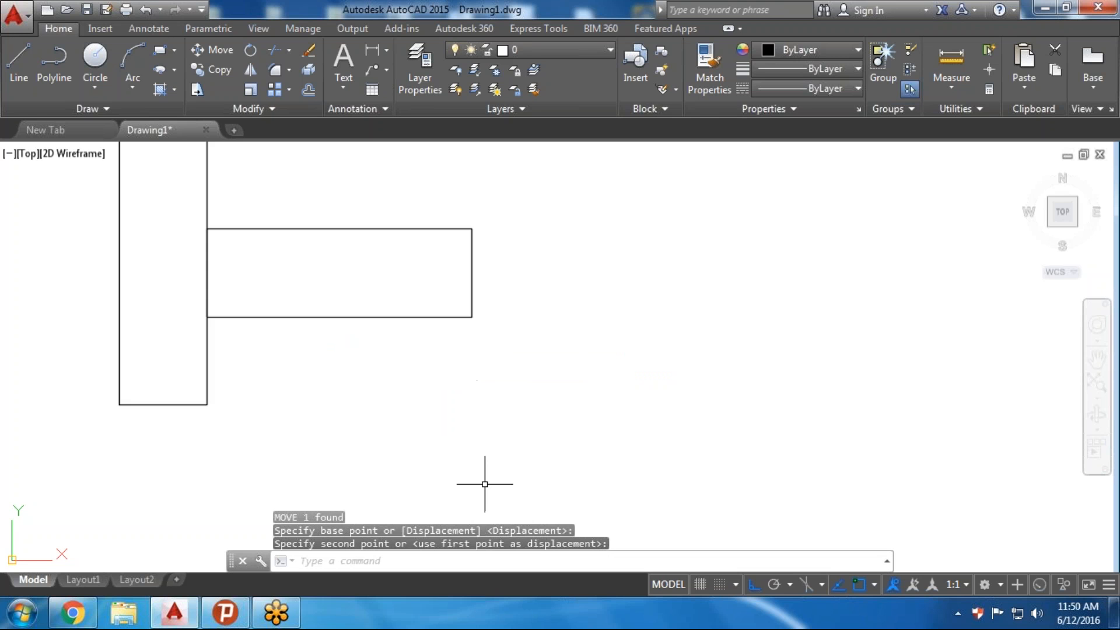
middle_drag(275, 370, 370, 450)
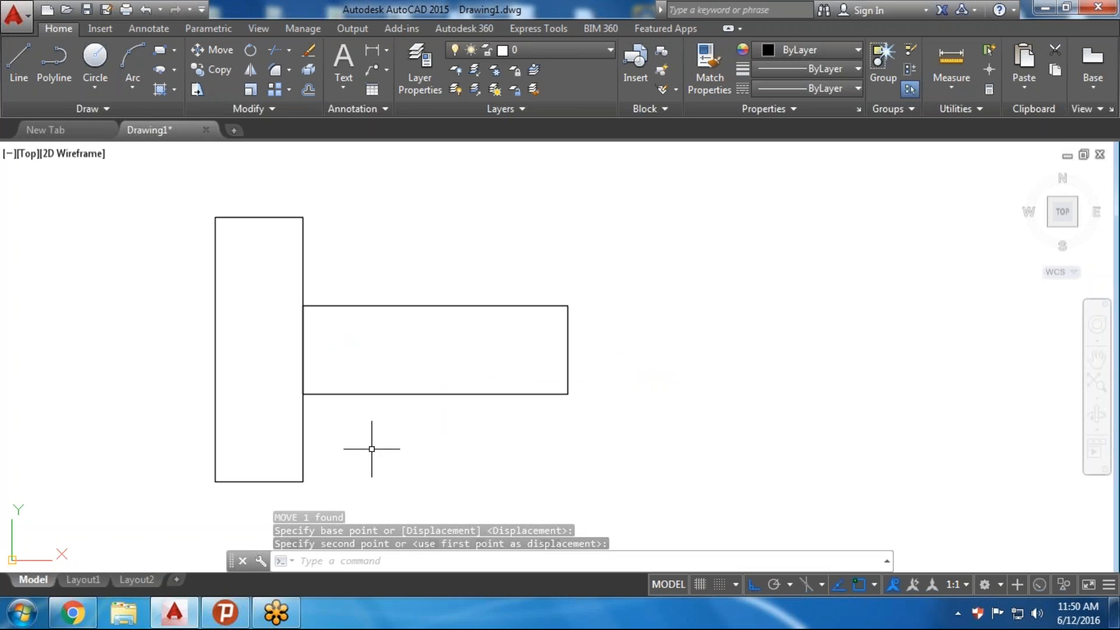
scroll(371, 448, down, 2)
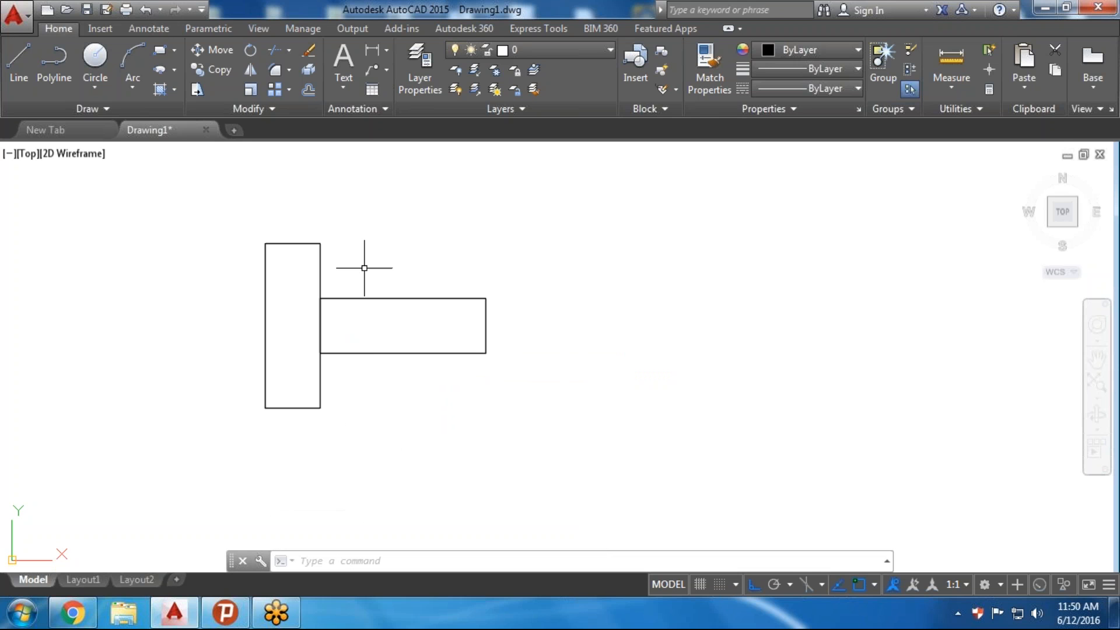
text(TR)
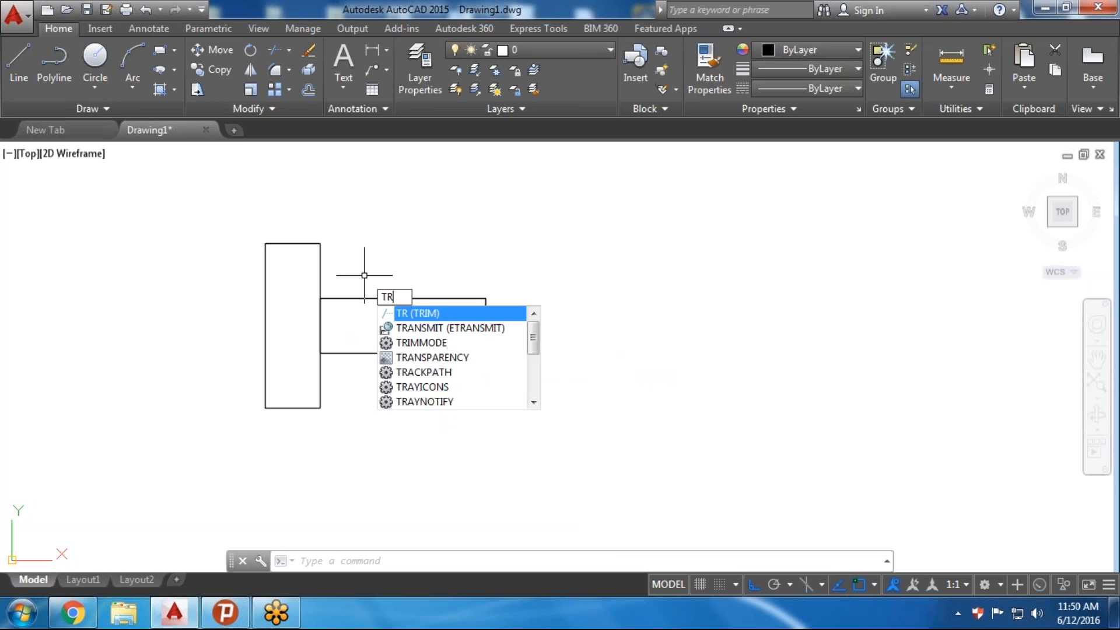
key(Return)
key(Return)
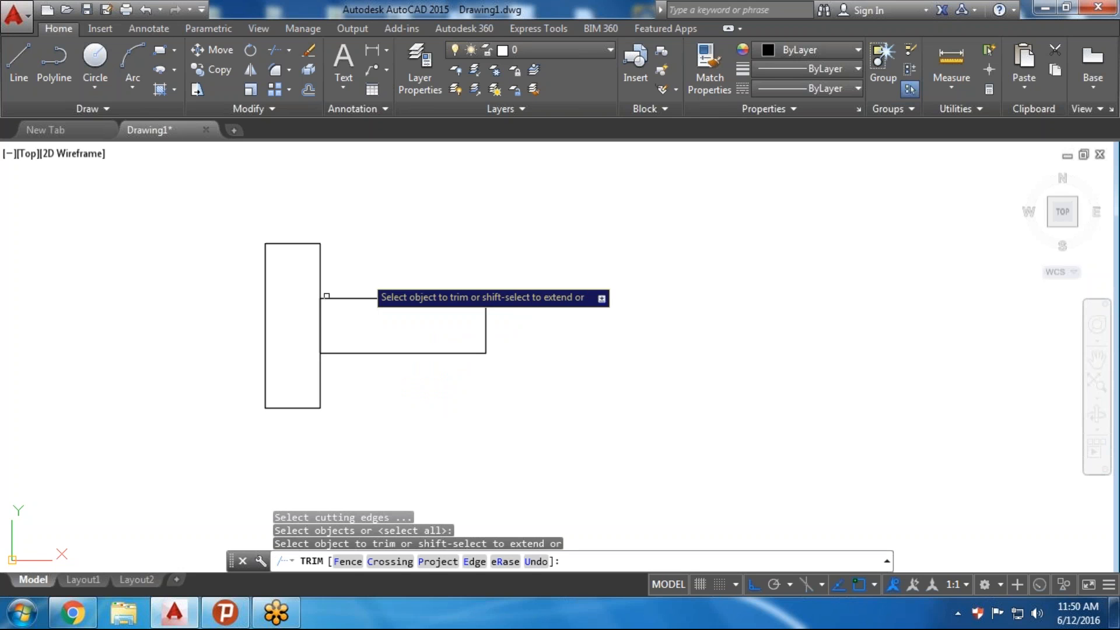
click(326, 335)
click(280, 313)
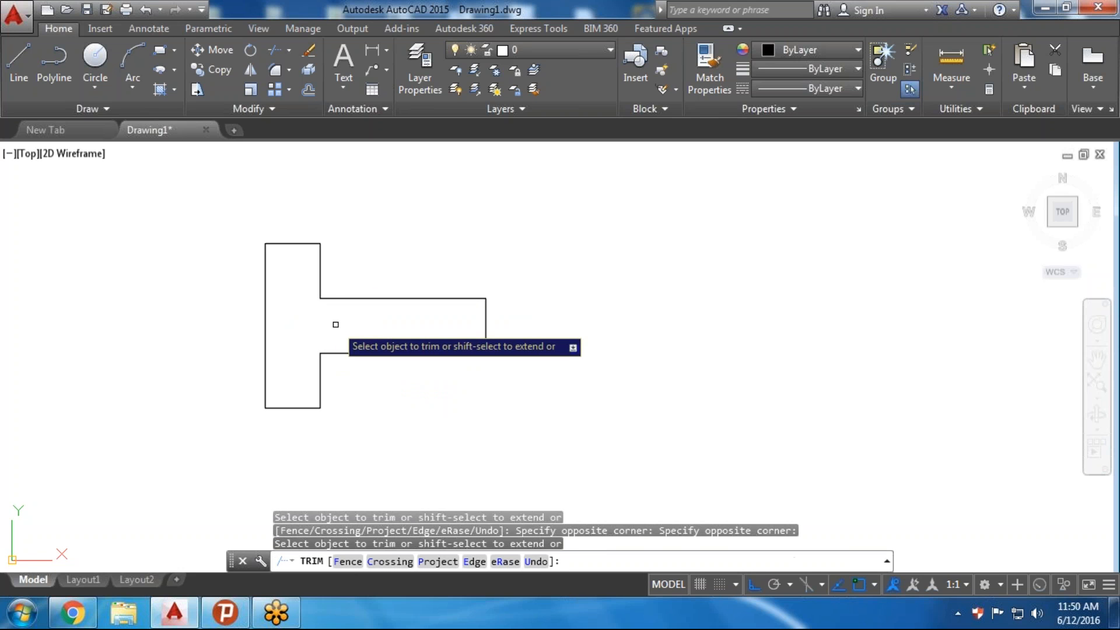
key(Escape)
key(Escape)
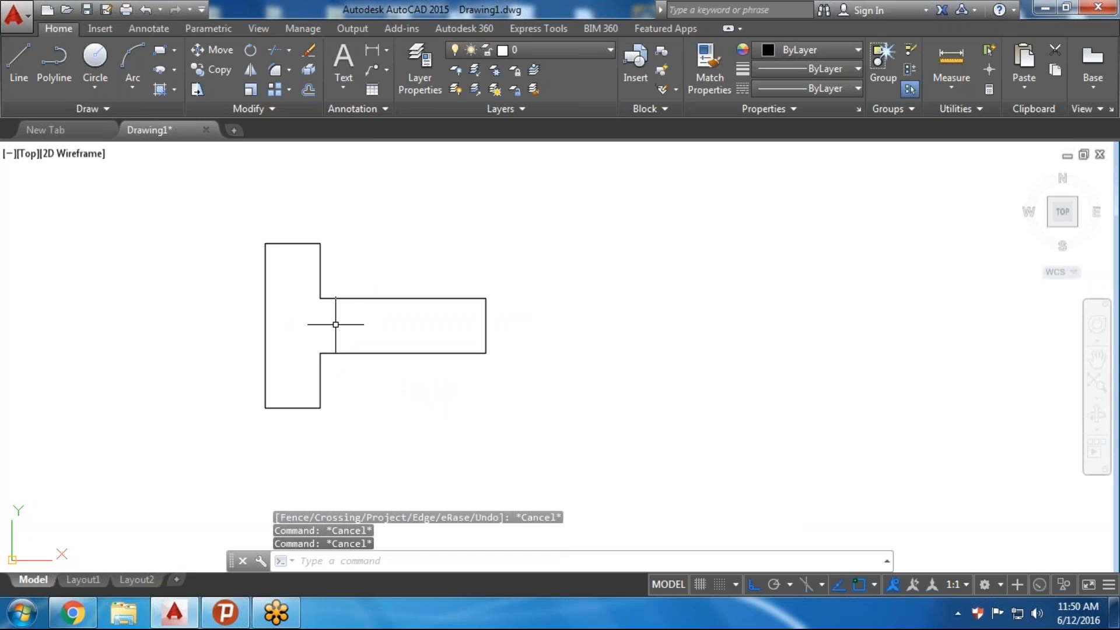
Select parts of the trimmed T-shaped outline to check which segments belong together, and clear the selection
scroll(328, 319, up, 2)
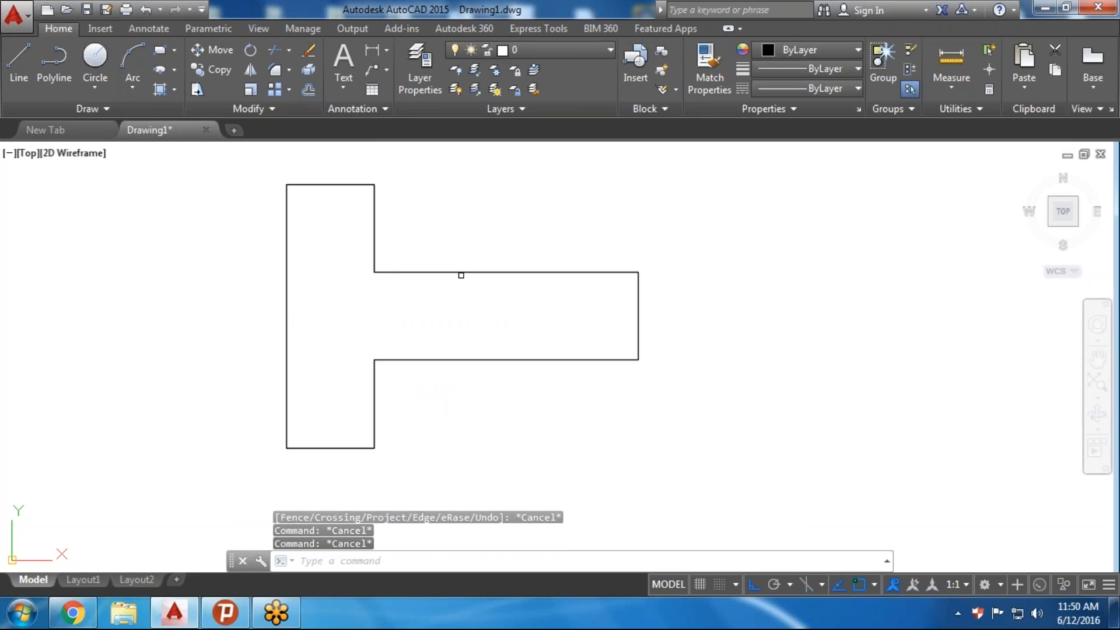
click(472, 260)
click(455, 283)
key(Escape)
click(400, 235)
click(351, 222)
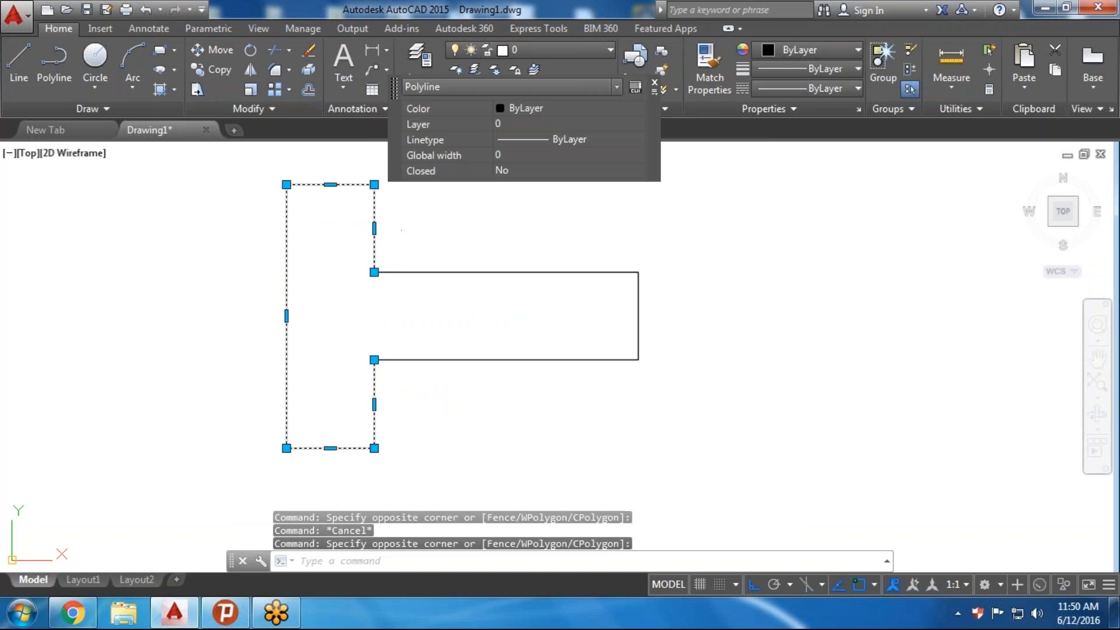
key(Escape)
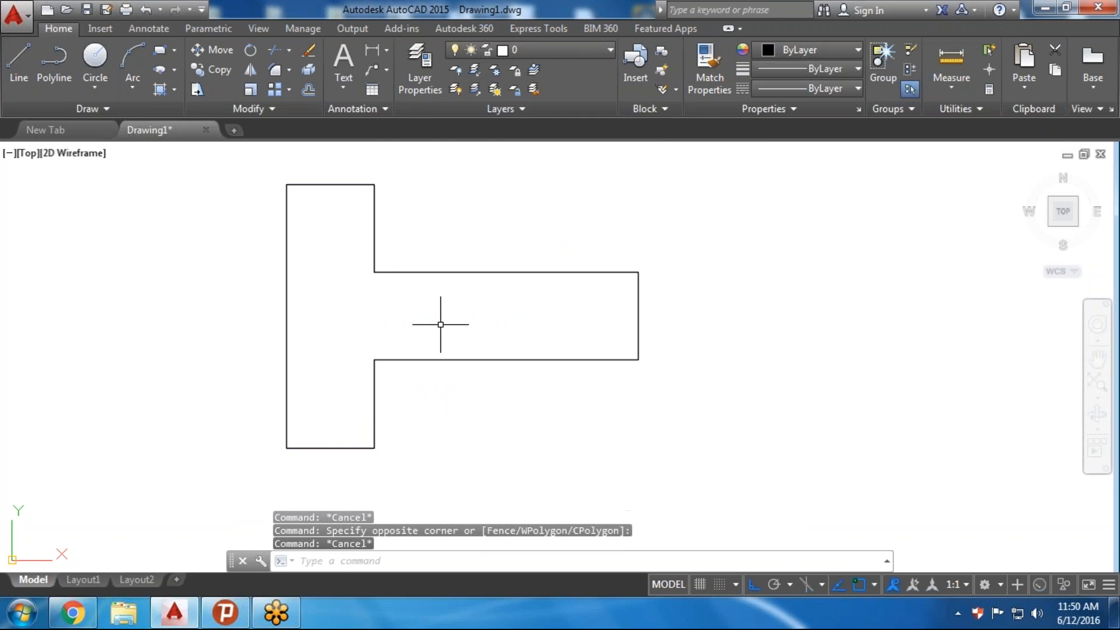
Join the two open polylines of the T-shaped outline into a single polyline
middle_drag(420, 305, 489, 309)
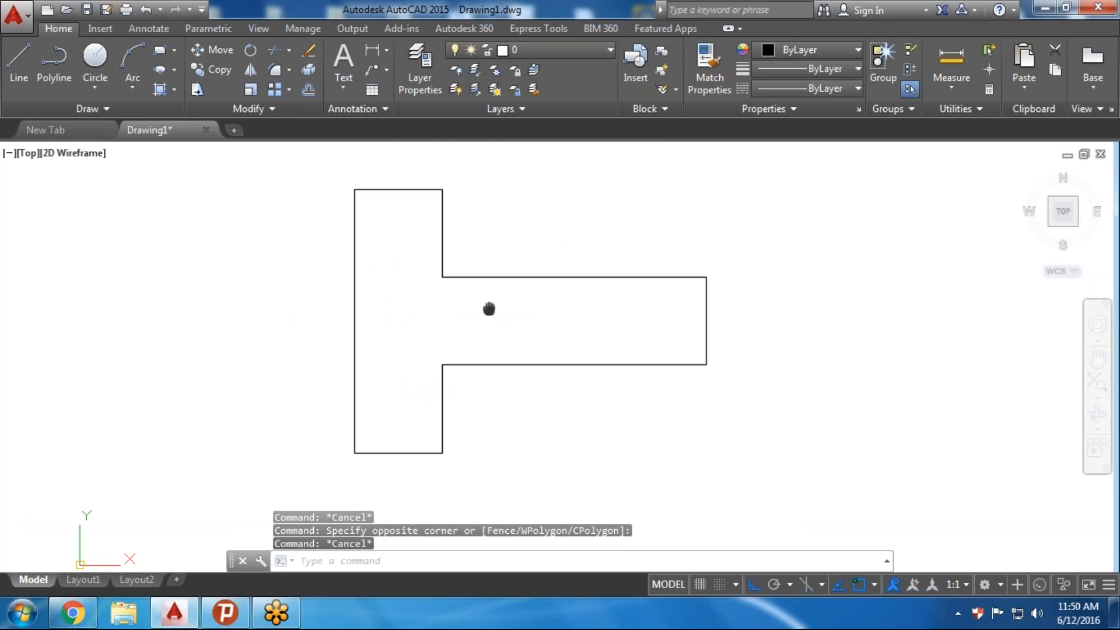
text(j)
key(Return)
click(448, 216)
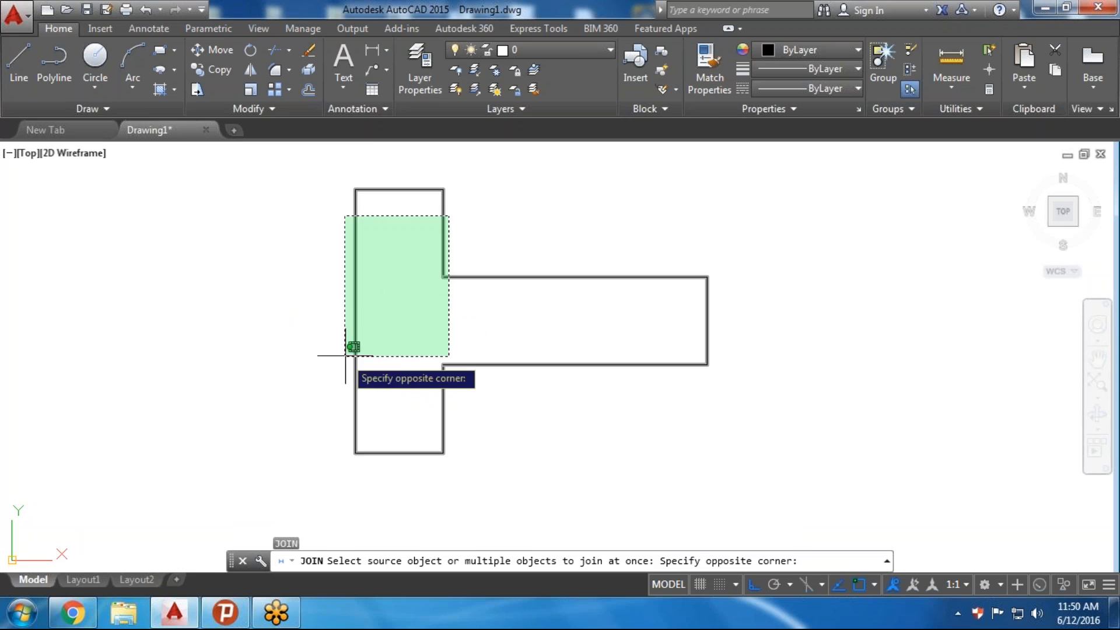
click(346, 354)
key(Return)
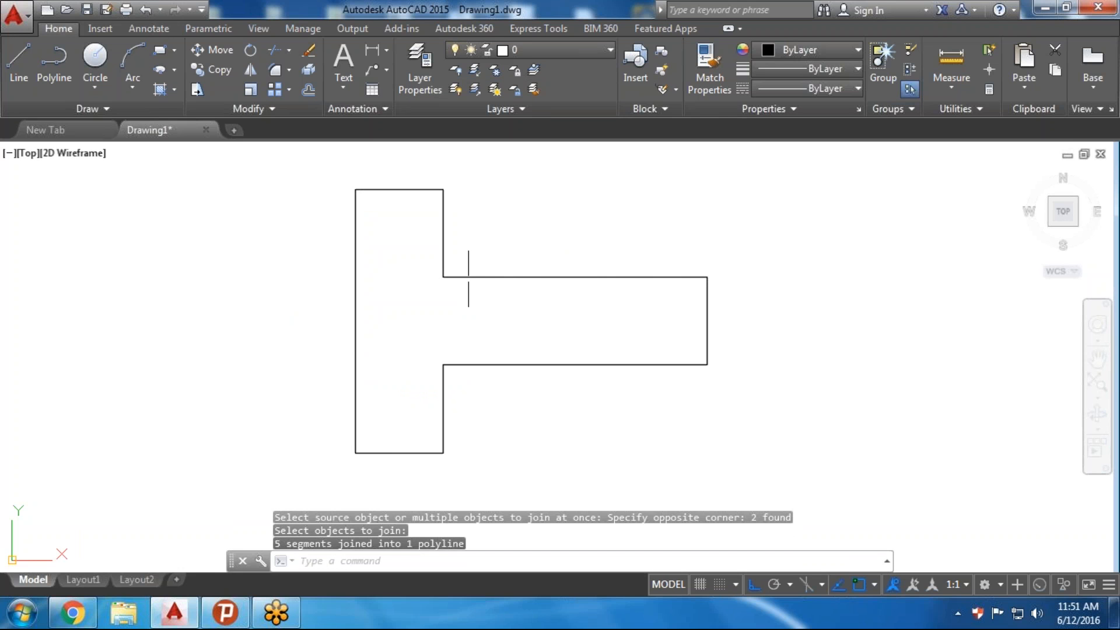
click(468, 278)
key(Escape)
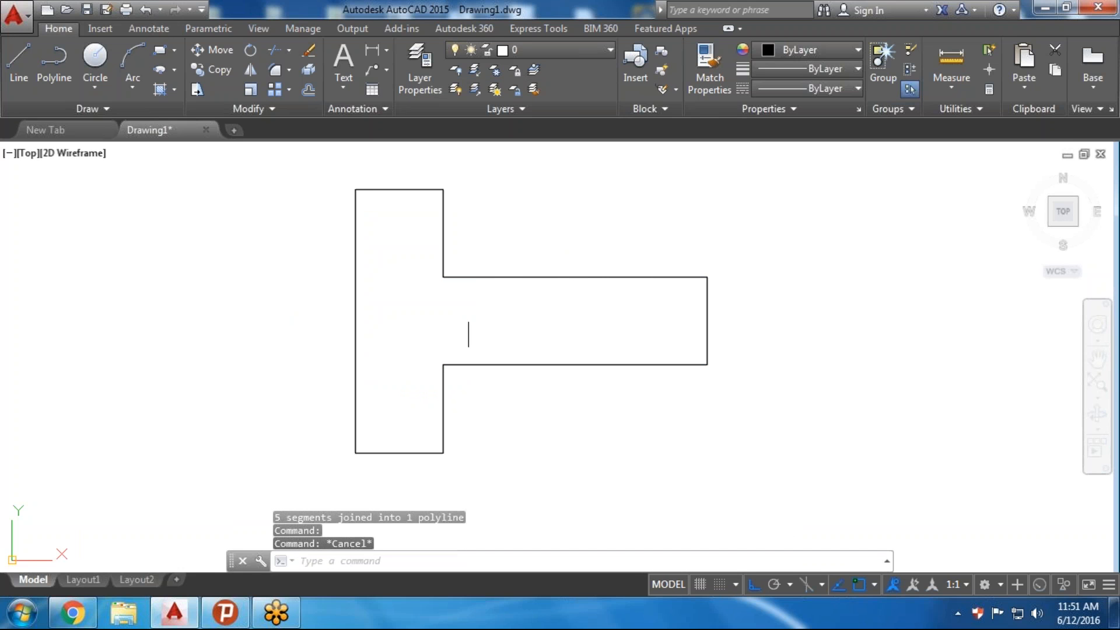
scroll(461, 310, down, 2)
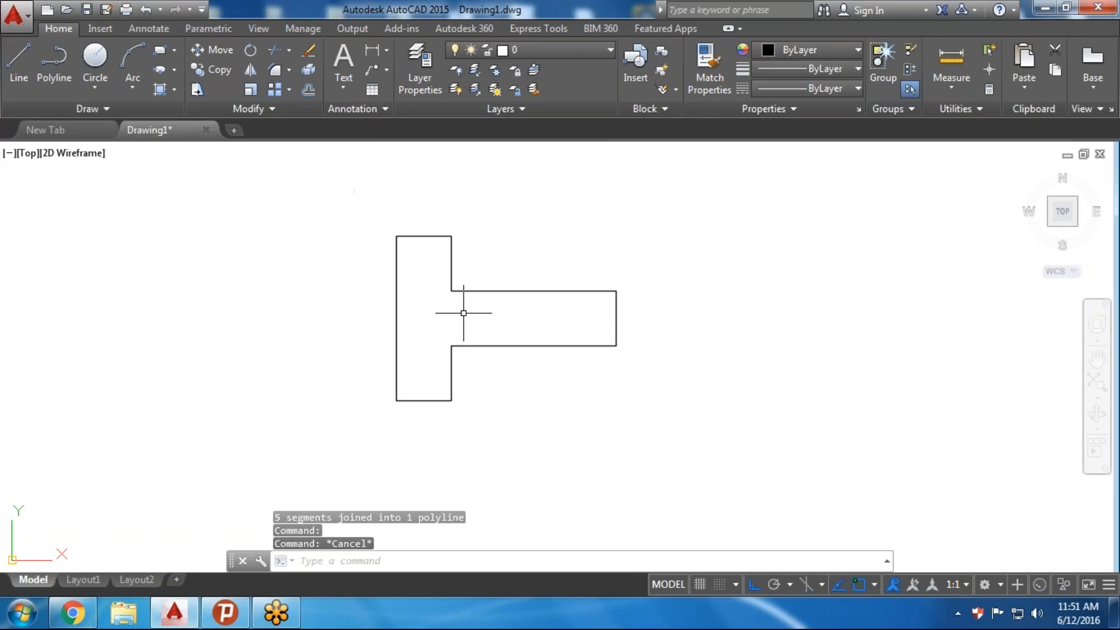
middle_drag(475, 320, 426, 318)
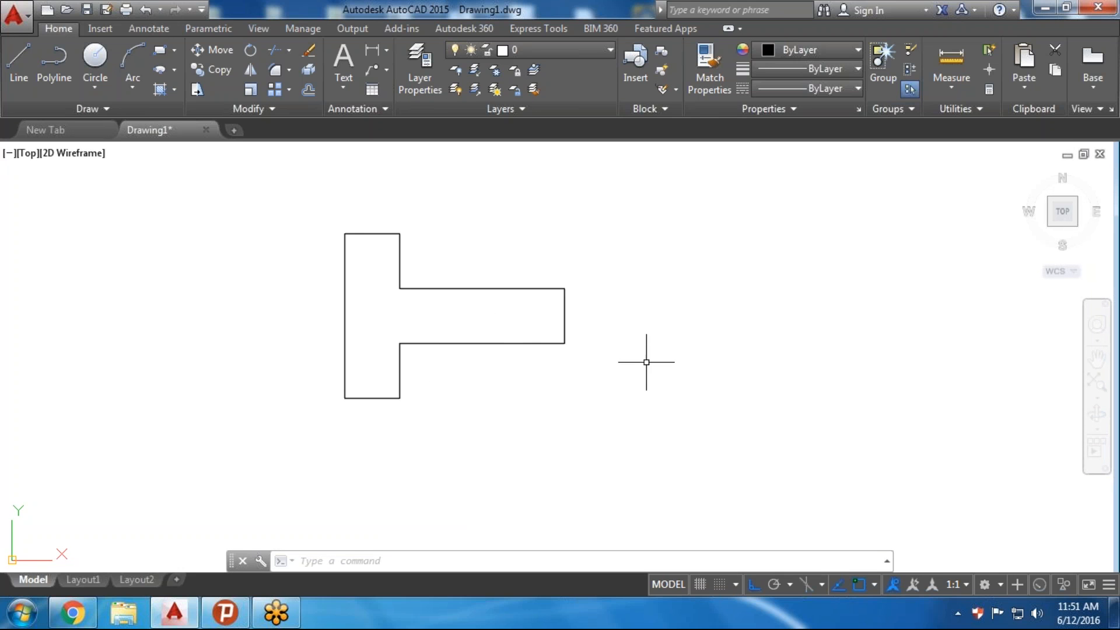
scroll(645, 362, down, 2)
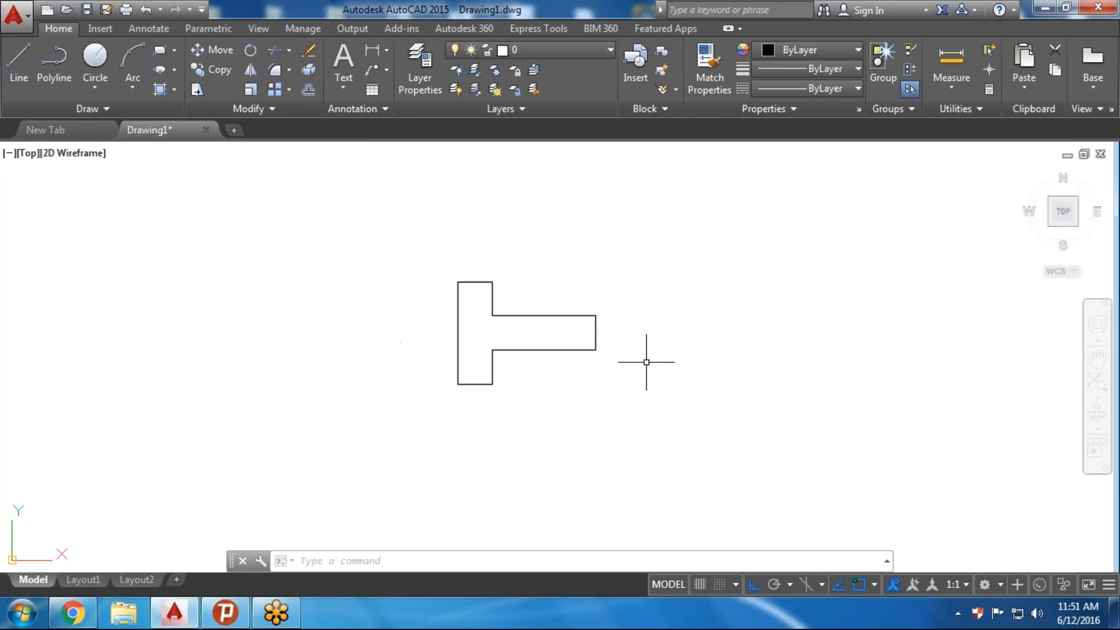
middle_drag(476, 306, 270, 288)
scroll(259, 284, up, 2)
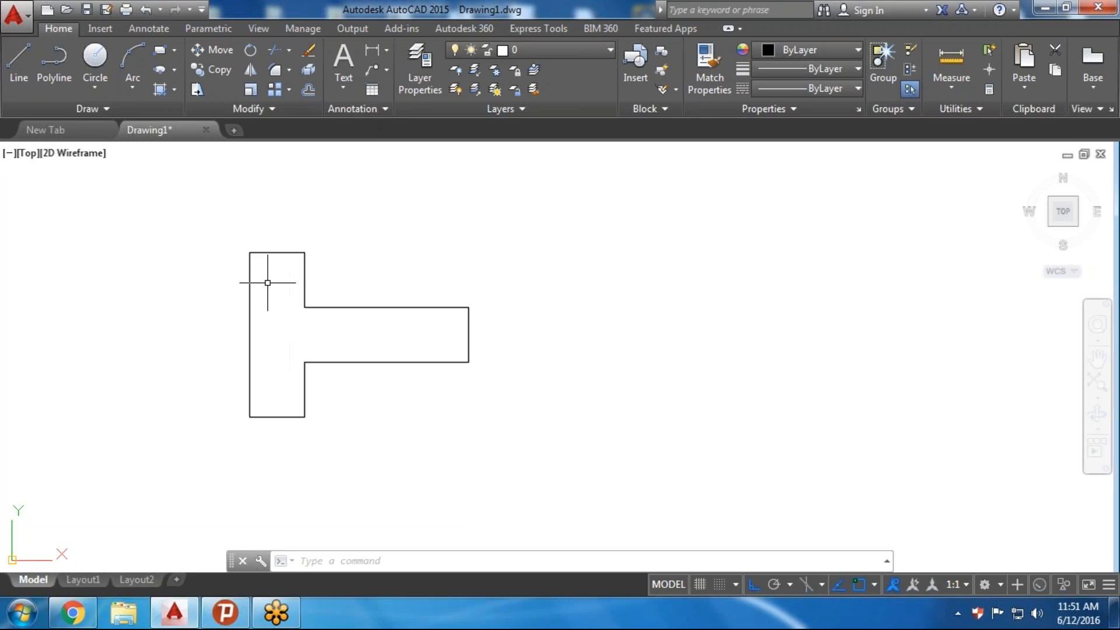
text(rec)
key(Return)
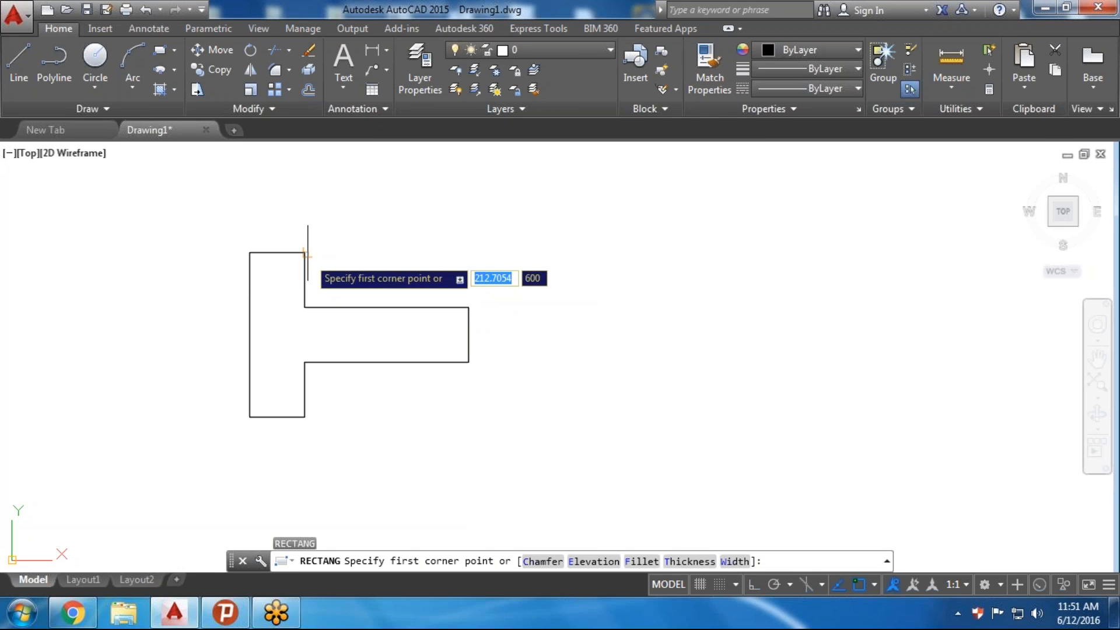
key(Escape)
Measure the T-shape's height along its left edge and its overall length between the midpoints of its end edges
click(951, 62)
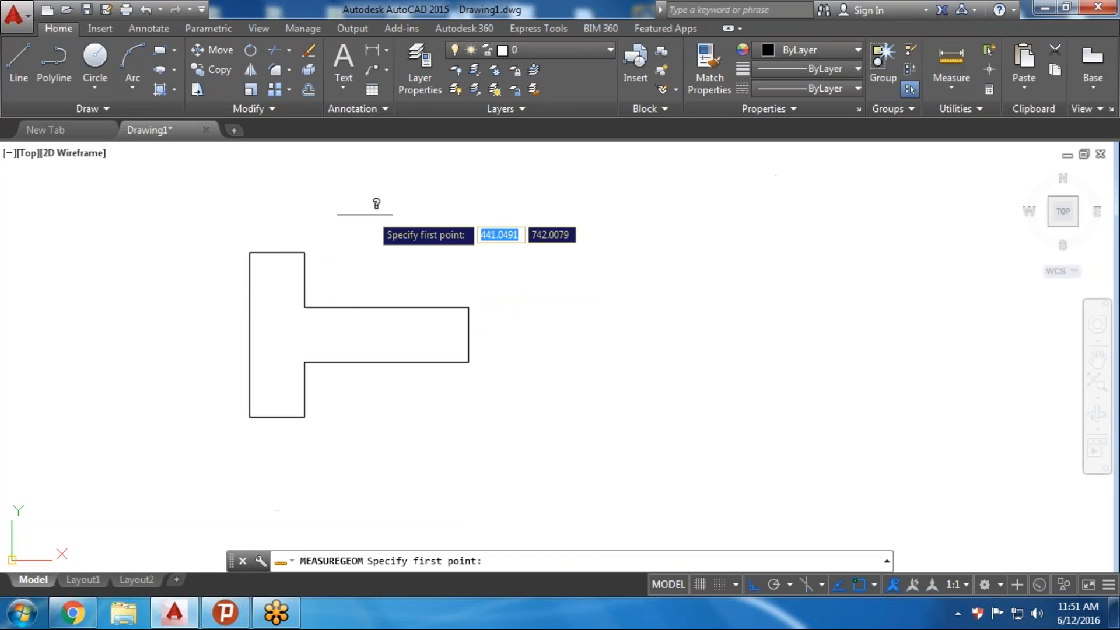
click(249, 253)
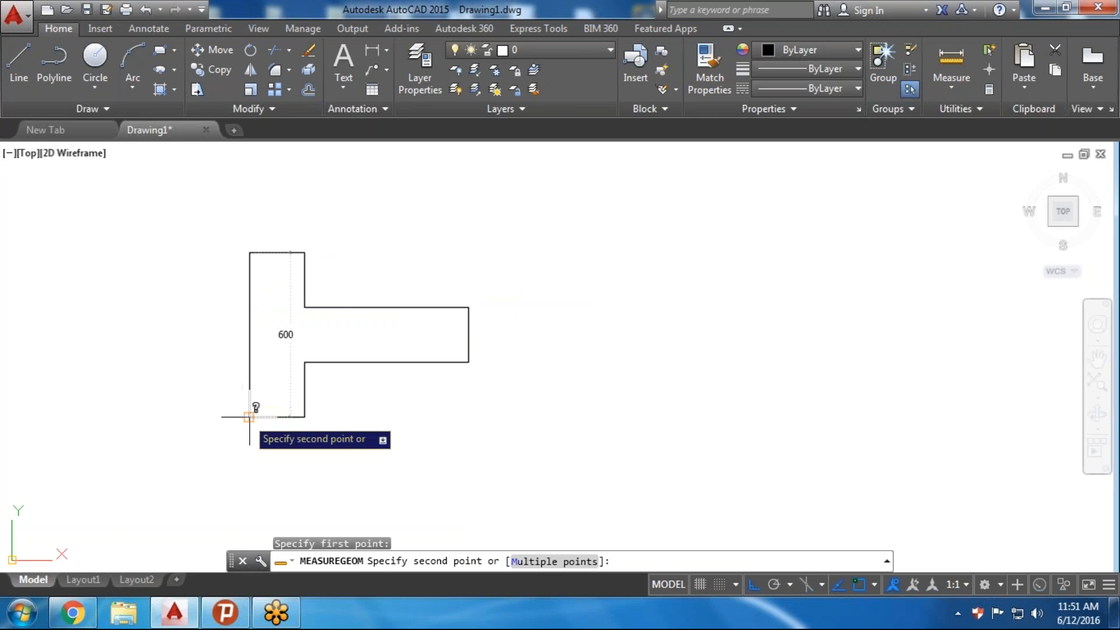
key(Escape)
key(Return)
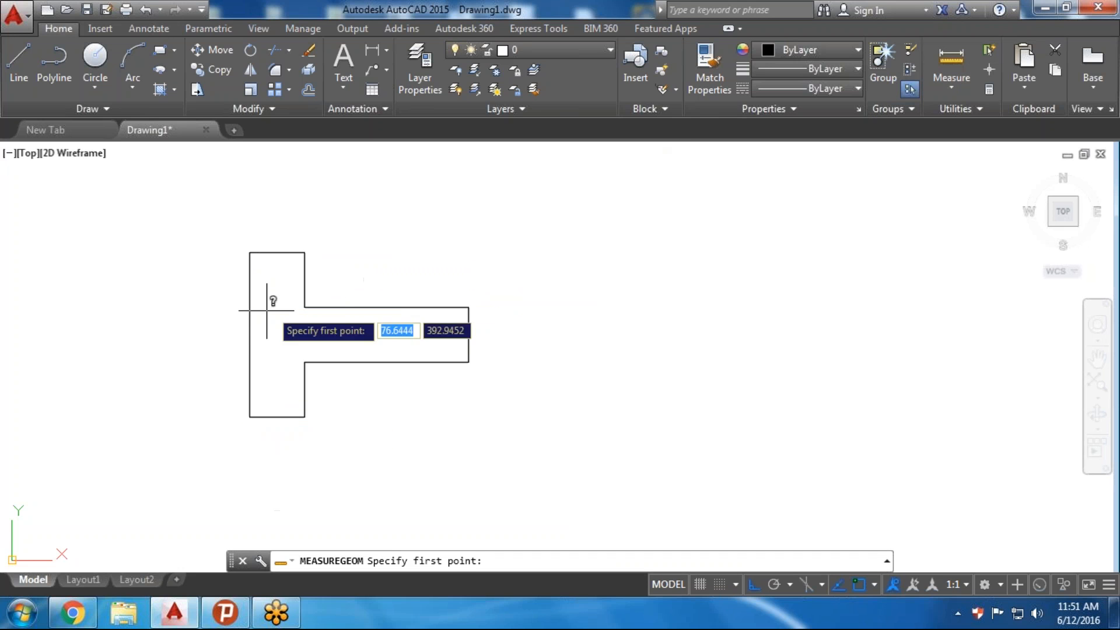
click(249, 335)
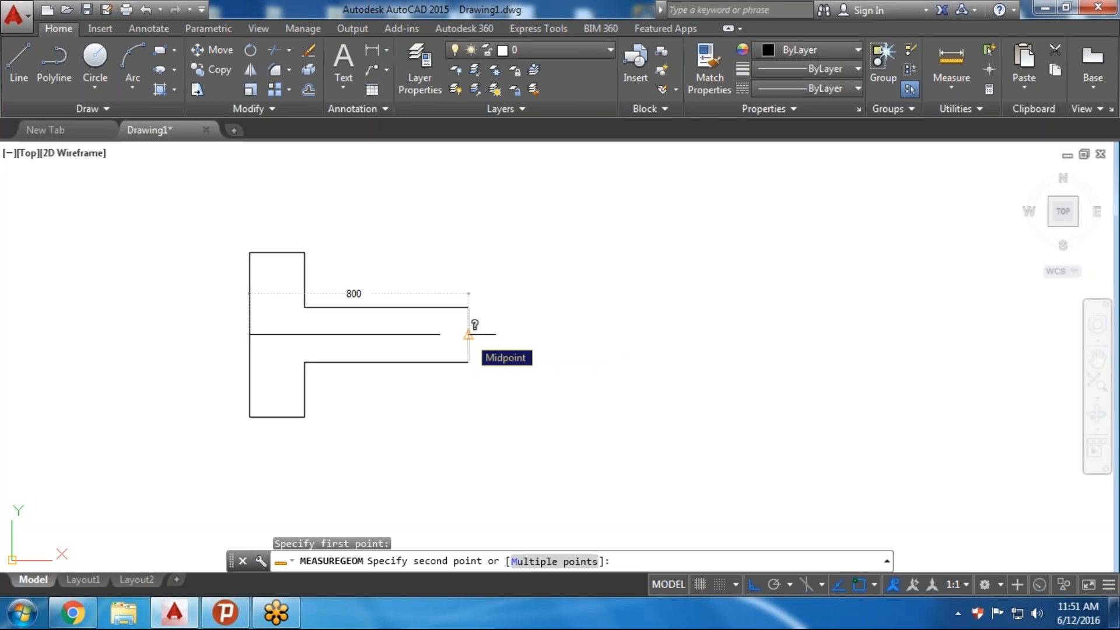
key(Escape)
Draw a 1000 by 800 rectangle to the right of the T-shape, with its first corner level with the T's top edge
text(re)
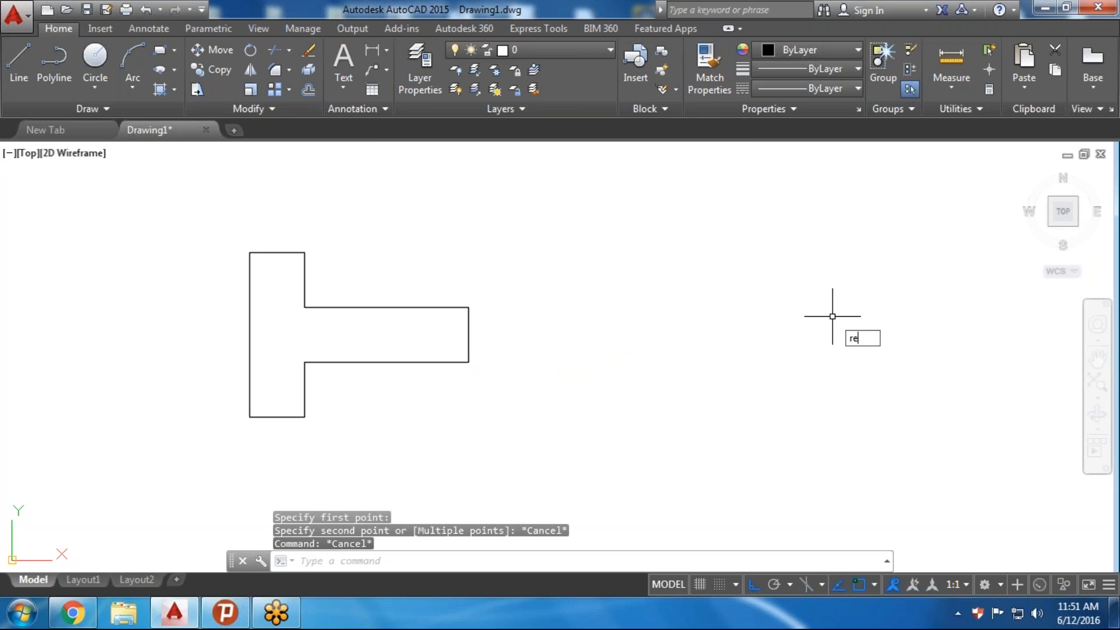
text(c)
key(Return)
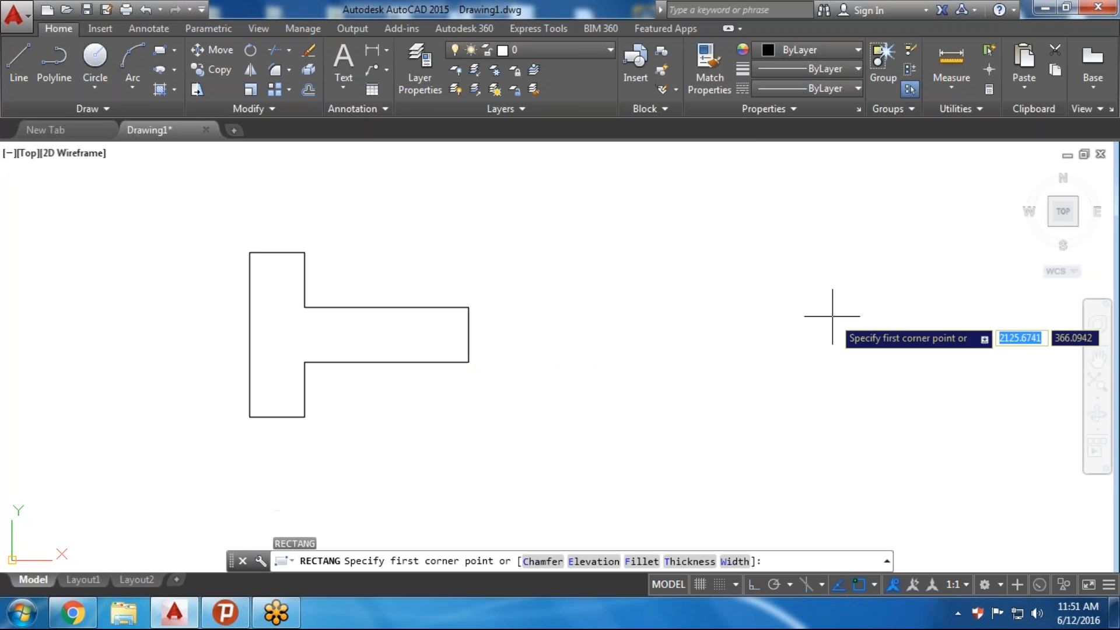
click(547, 252)
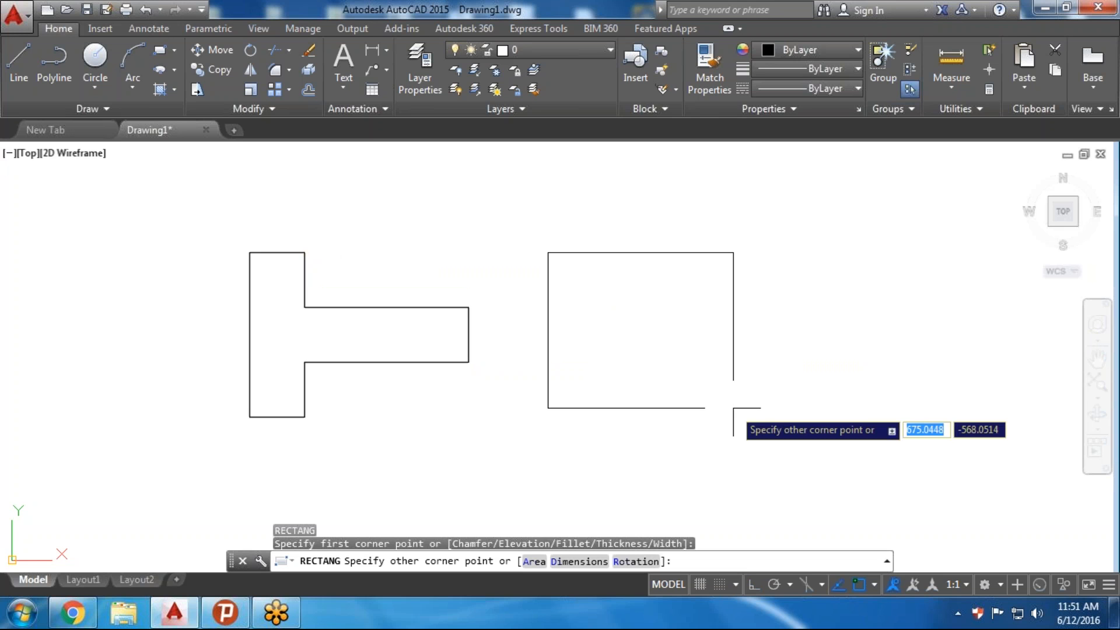
text(800)
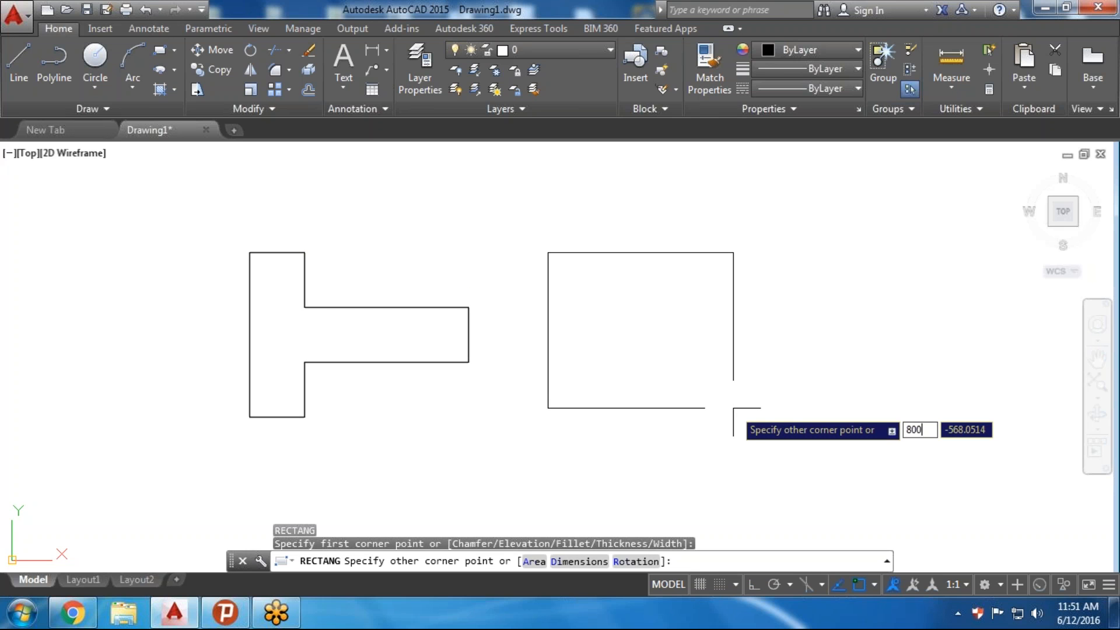
key(BackSpace)
key(BackSpace)
key(BackSpace)
text(1000)
key(Tab)
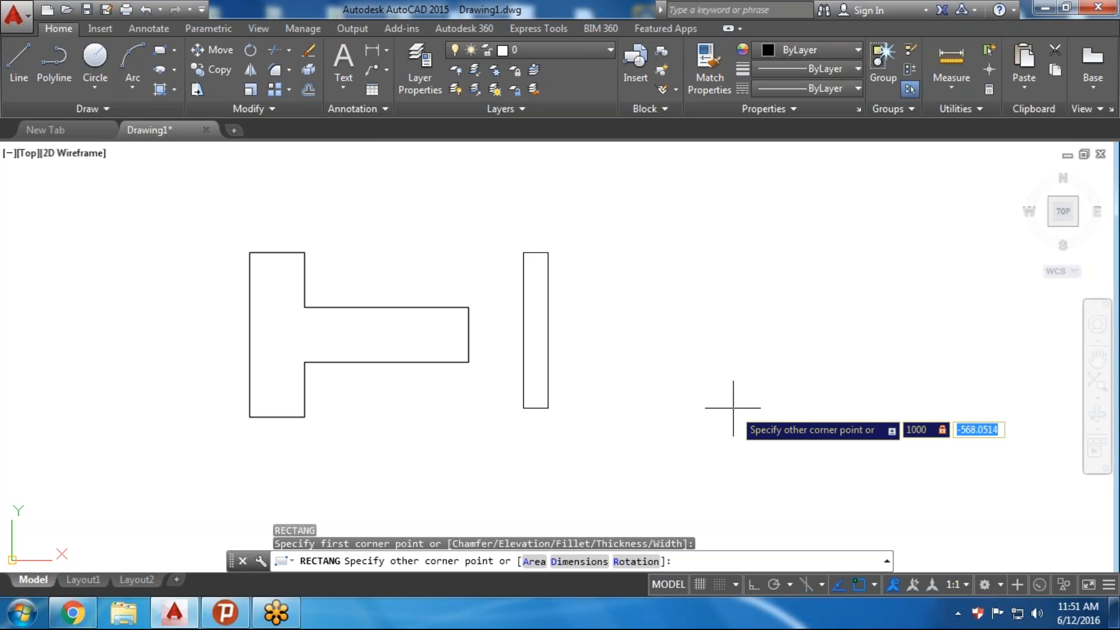
text(800)
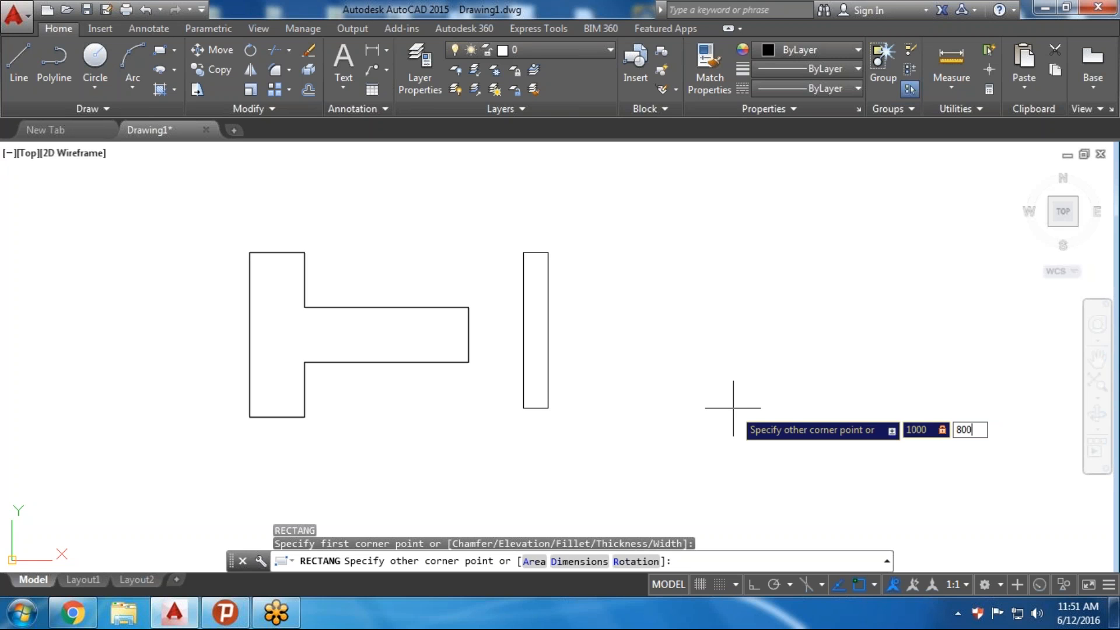
key(Return)
scroll(733, 408, down, 2)
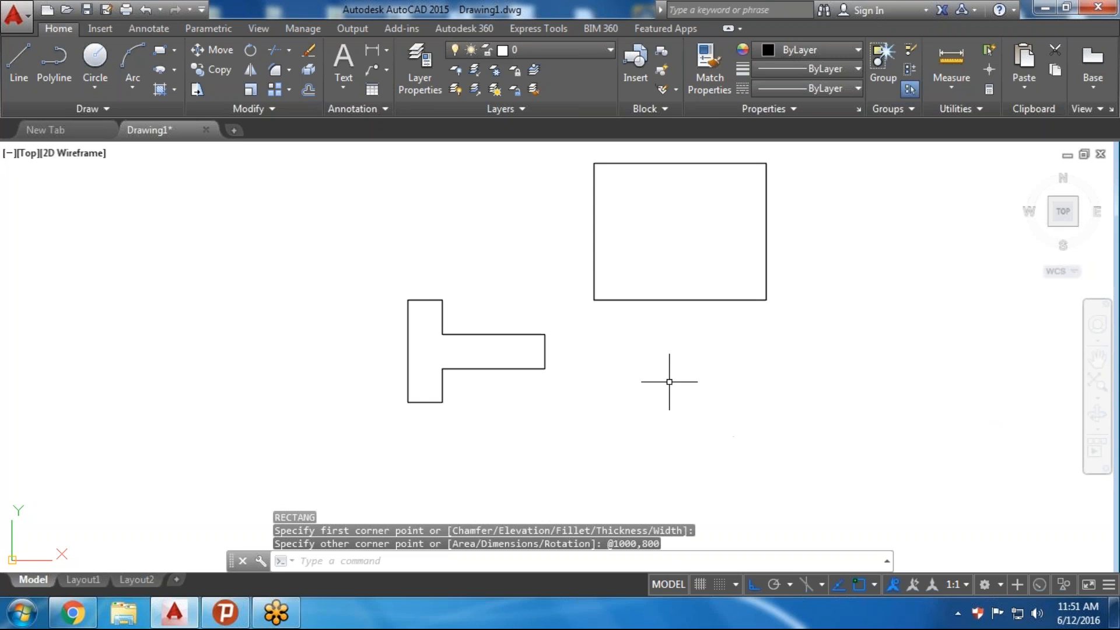
middle_drag(668, 379, 580, 392)
click(582, 301)
click(546, 387)
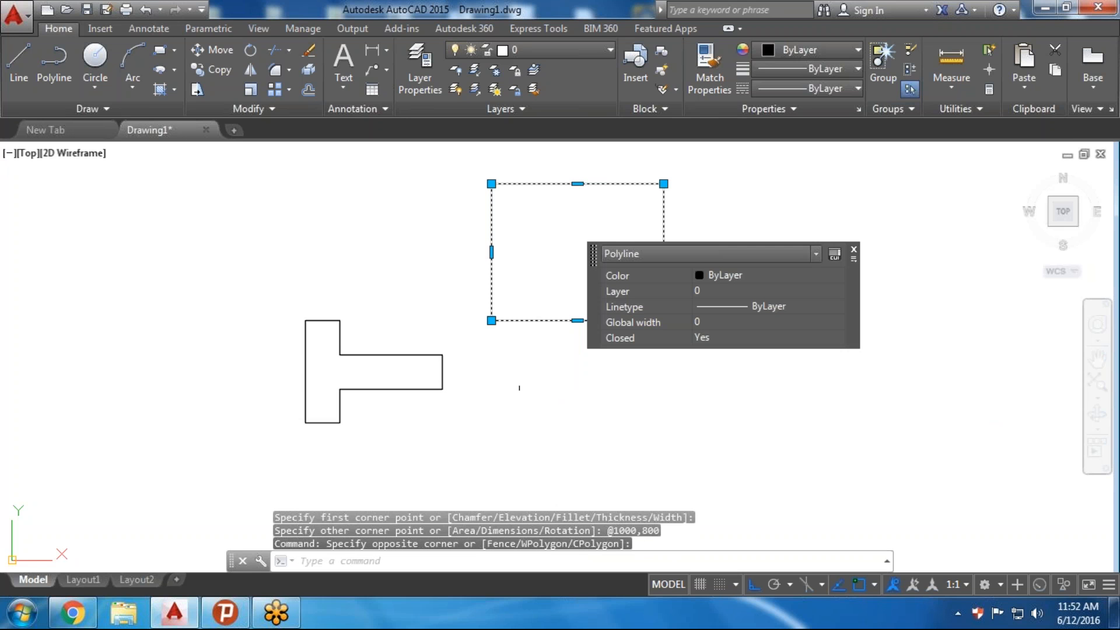
key(Escape)
click(425, 320)
click(350, 410)
text(m)
key(Return)
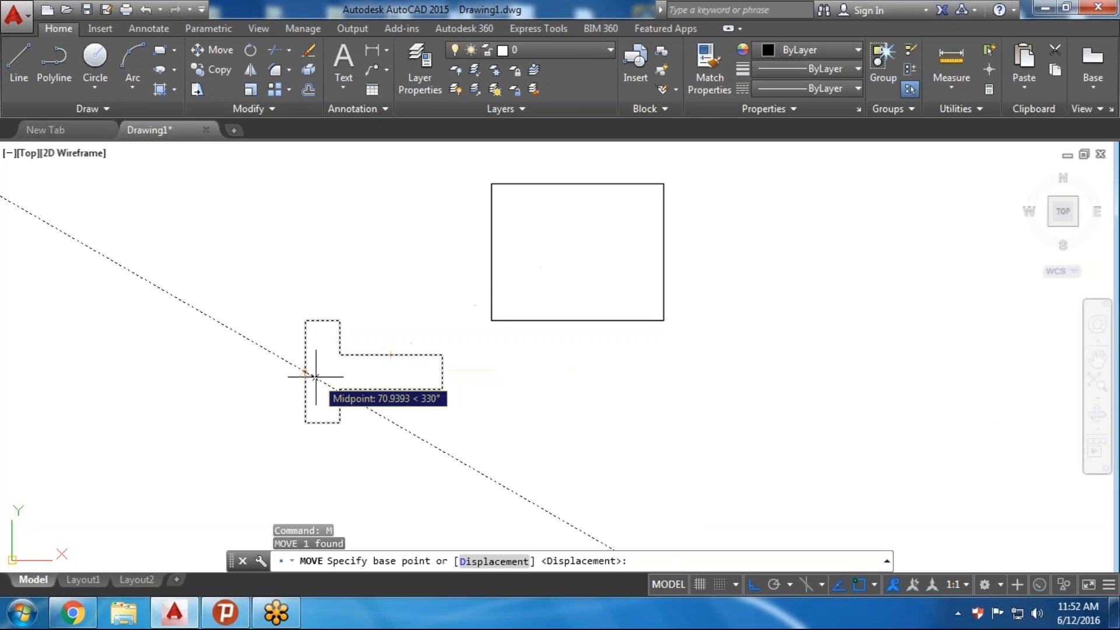
key(Escape)
Draw a horizontal line through the T-shape from the midpoint of its left edge to the midpoint of its right edge
text(l)
key(Return)
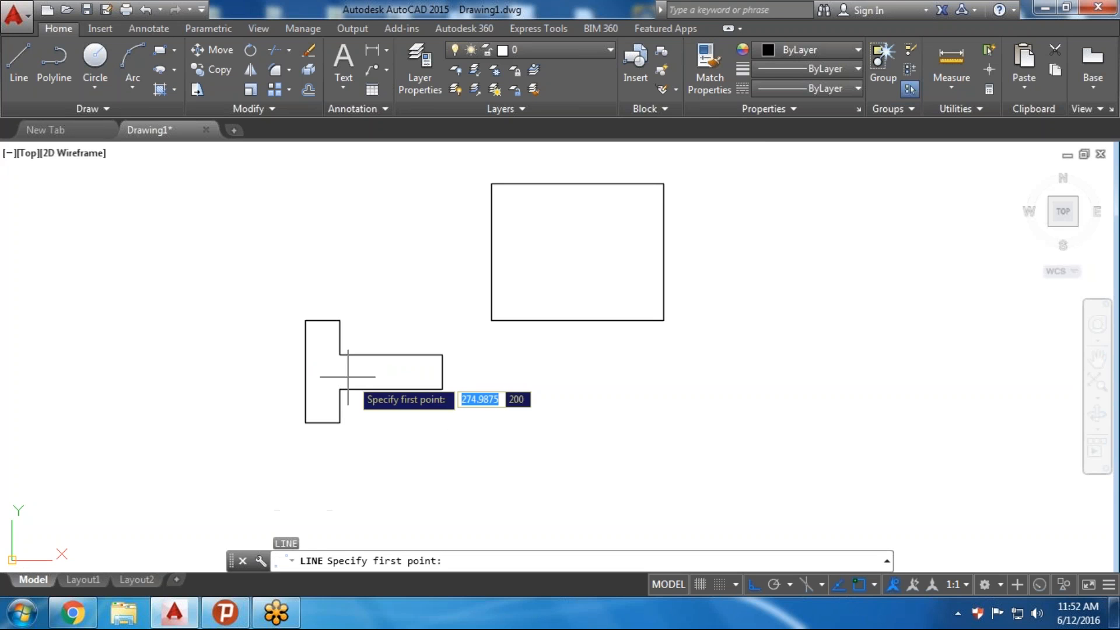
click(304, 371)
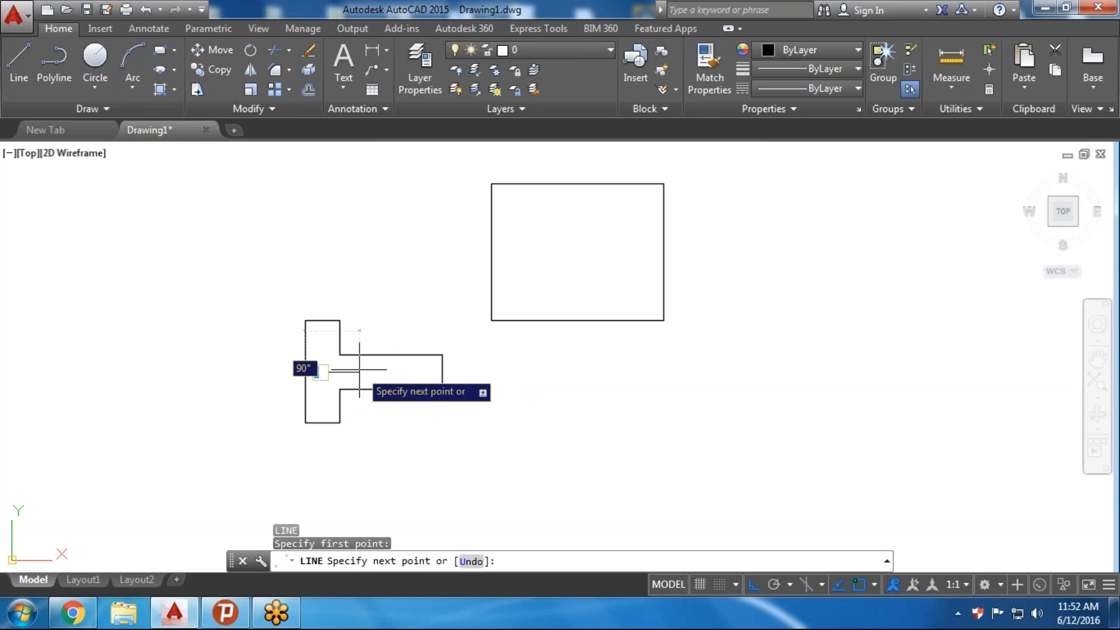
click(442, 372)
key(Escape)
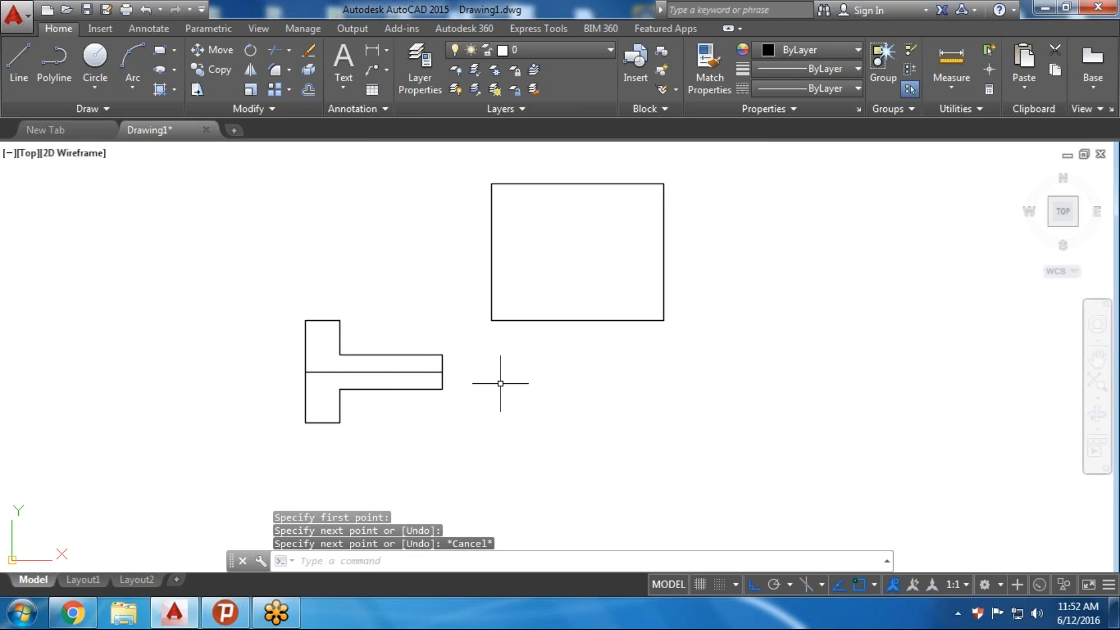
Move the T-shape and its centre line from the line's midpoint to the centre of the 1000 by 800 rectangle
text(m)
key(Return)
click(446, 325)
click(275, 441)
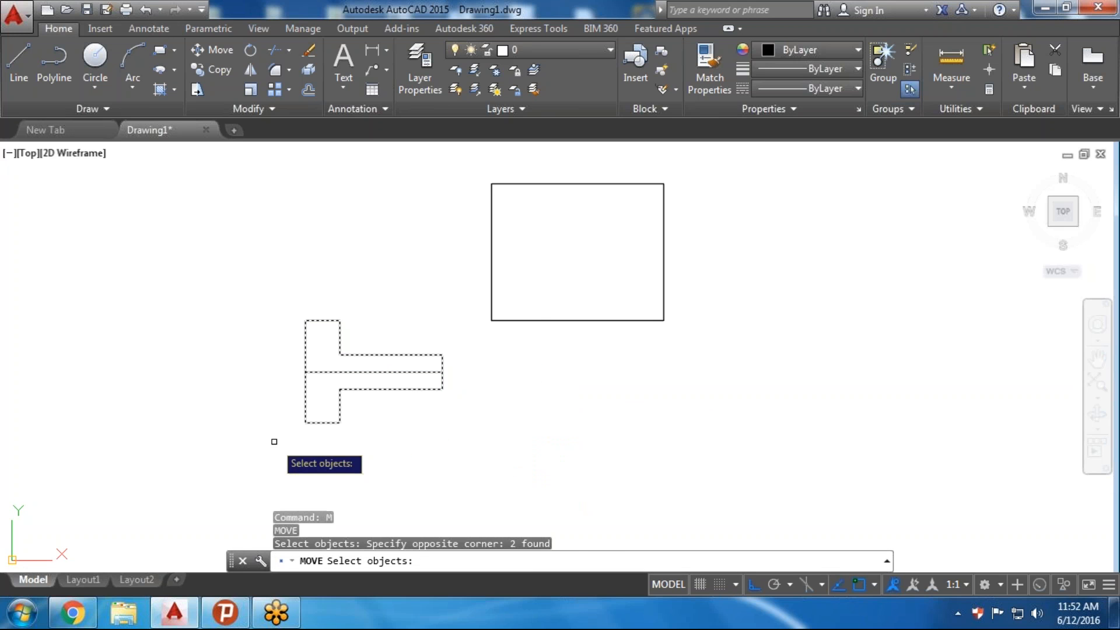
key(Return)
click(374, 372)
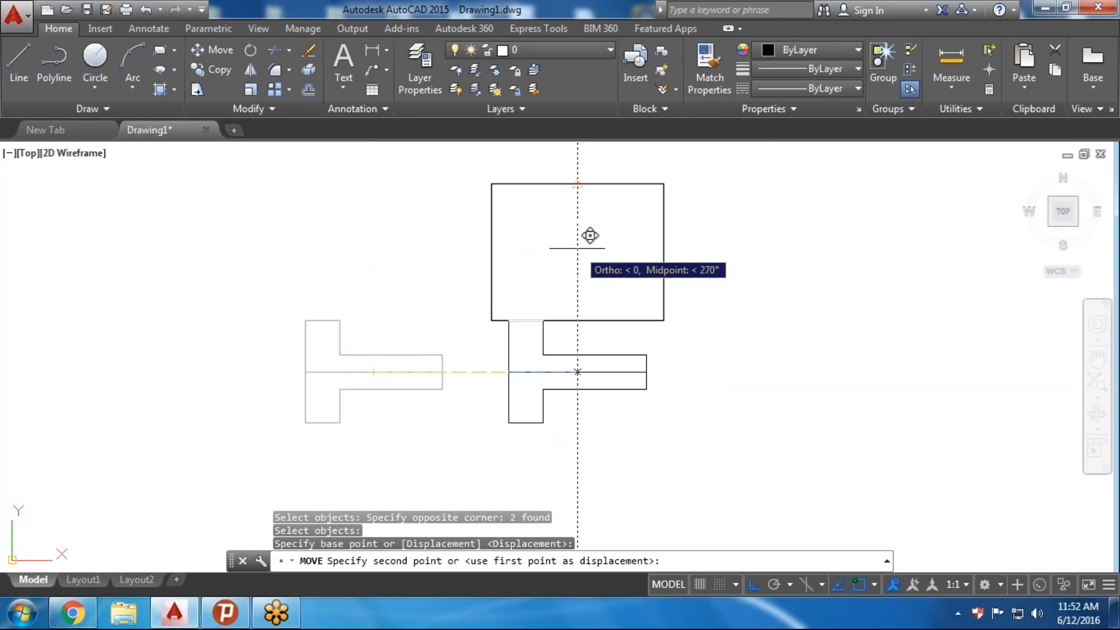
key(F8)
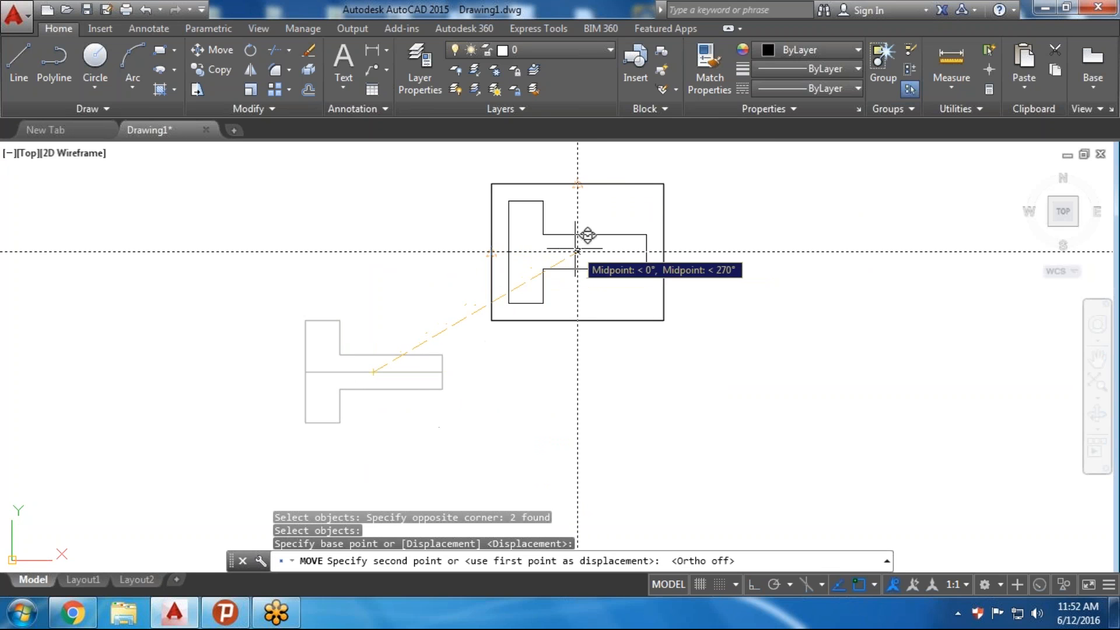
click(578, 252)
Delete the horizontal centre line inside the T-shape
mouse_move(728, 304)
middle_down()
mouse_move(640, 334)
mouse_move(462, 314)
middle_up()
click(507, 281)
key(Delete)
scroll(292, 312, up, 2)
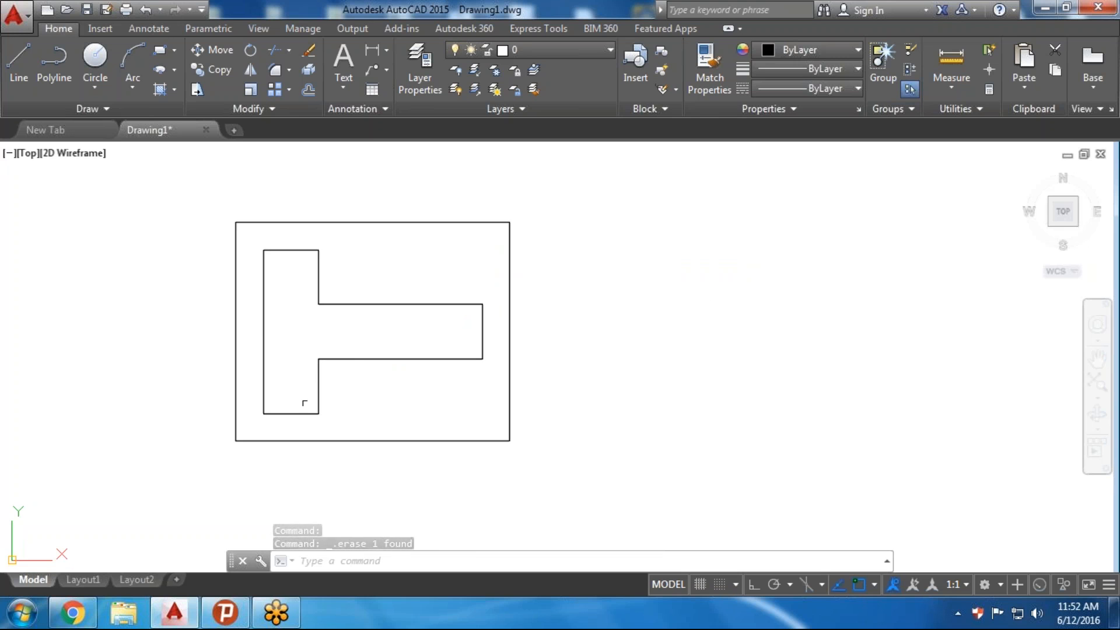
middle_drag(465, 497, 498, 487)
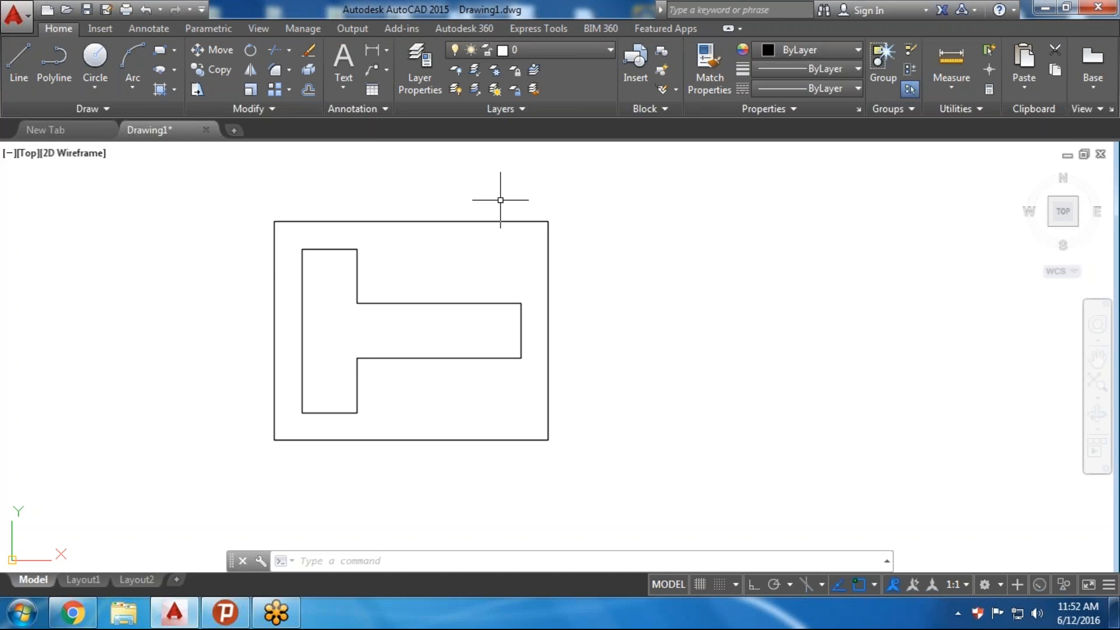
Start a Hatch with the ANGLE pattern in the area between the outer rectangle and the T-shape
key(Escape)
click(174, 89)
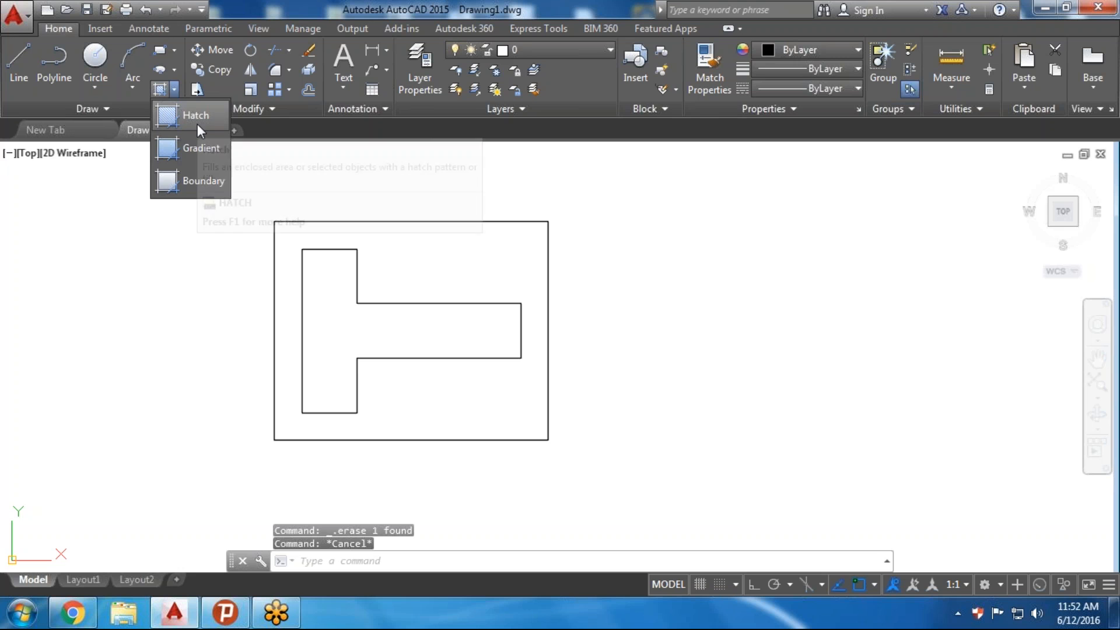
key(Escape)
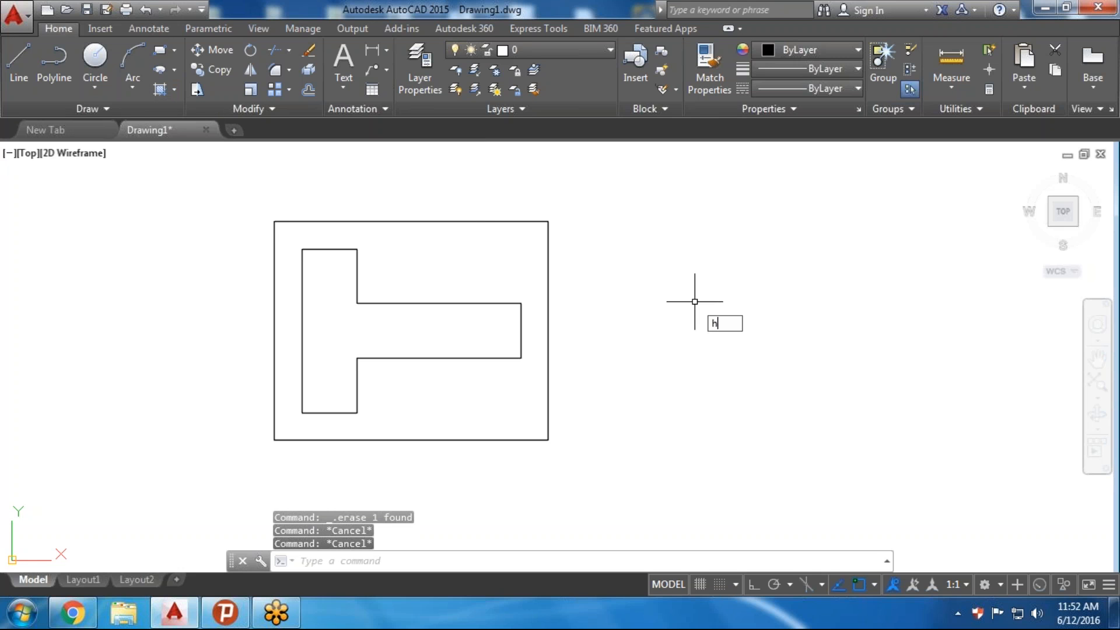
key(Return)
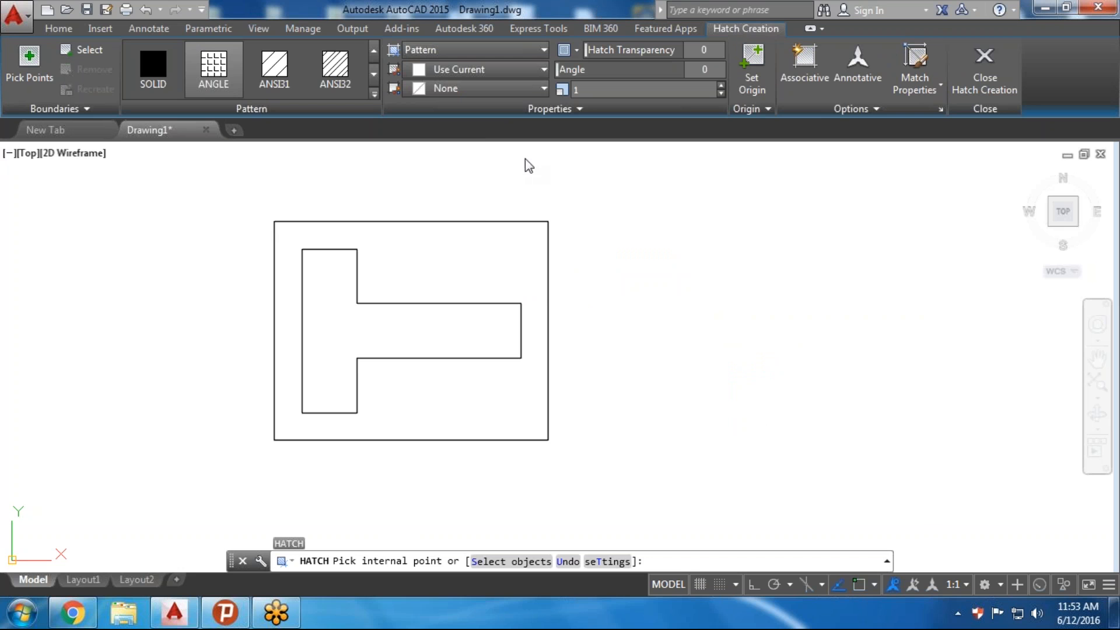
click(444, 263)
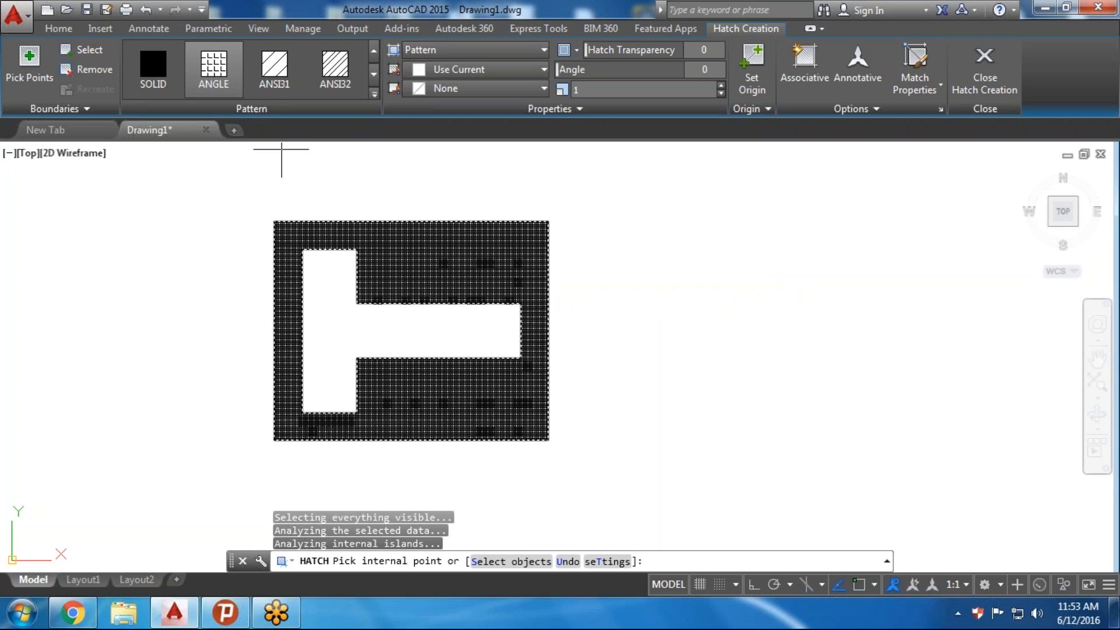
click(455, 49)
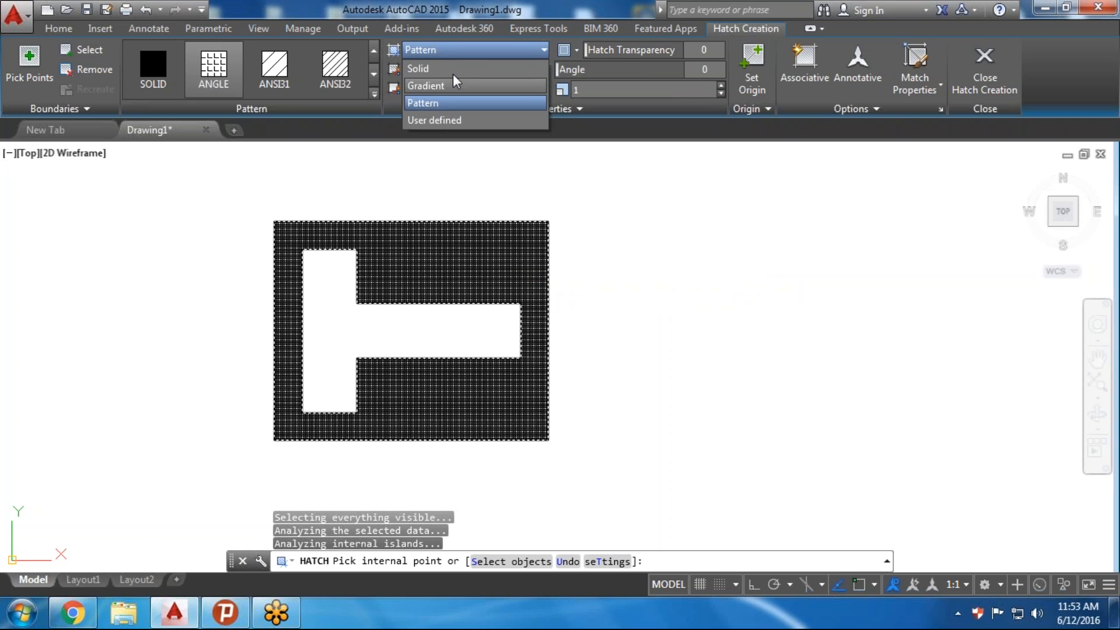
click(432, 190)
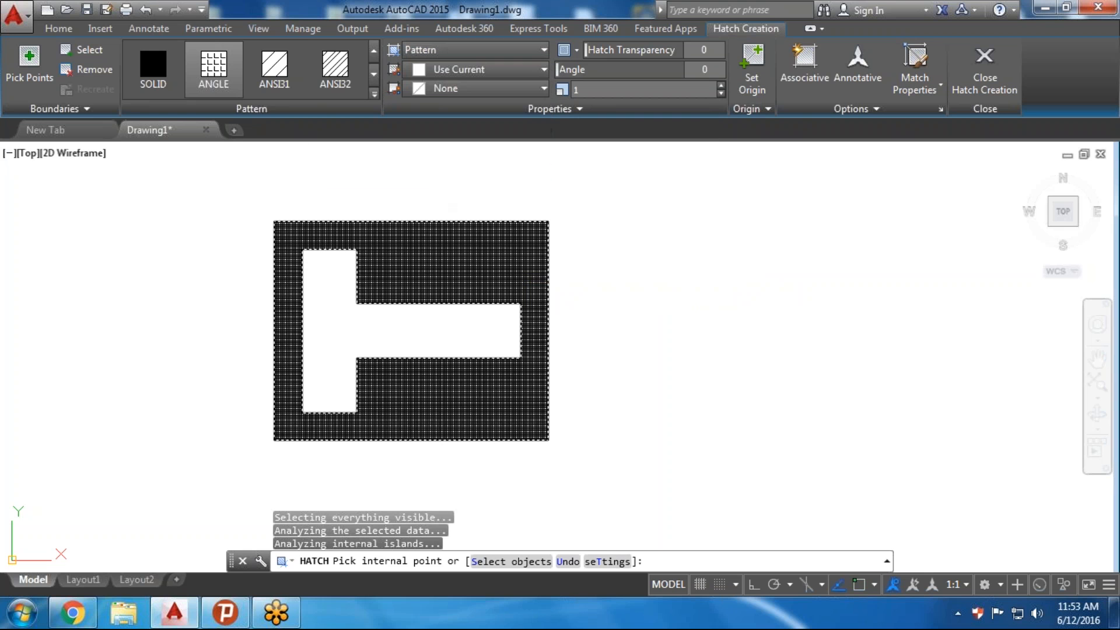
Browse the available hatch patterns and change the hatch pattern to ANSI31
click(374, 93)
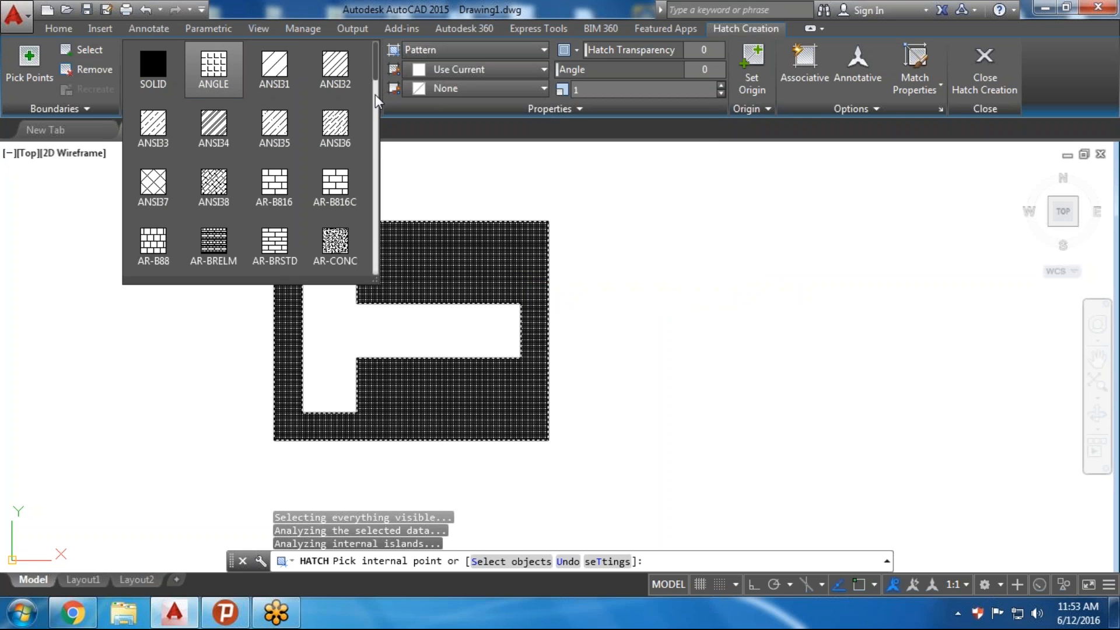
click(201, 81)
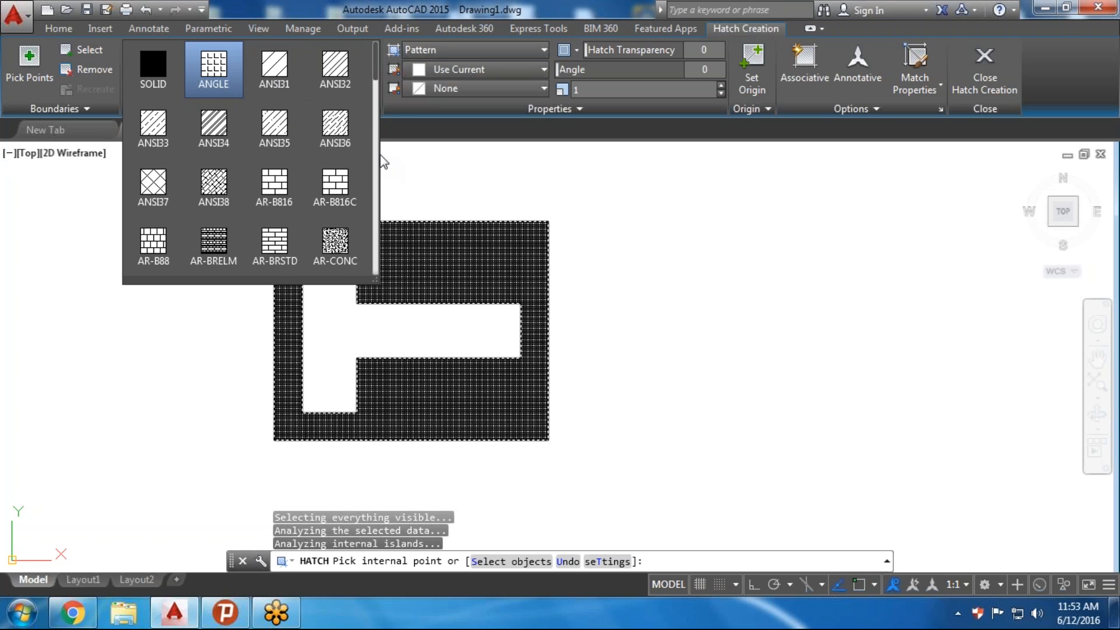
click(375, 170)
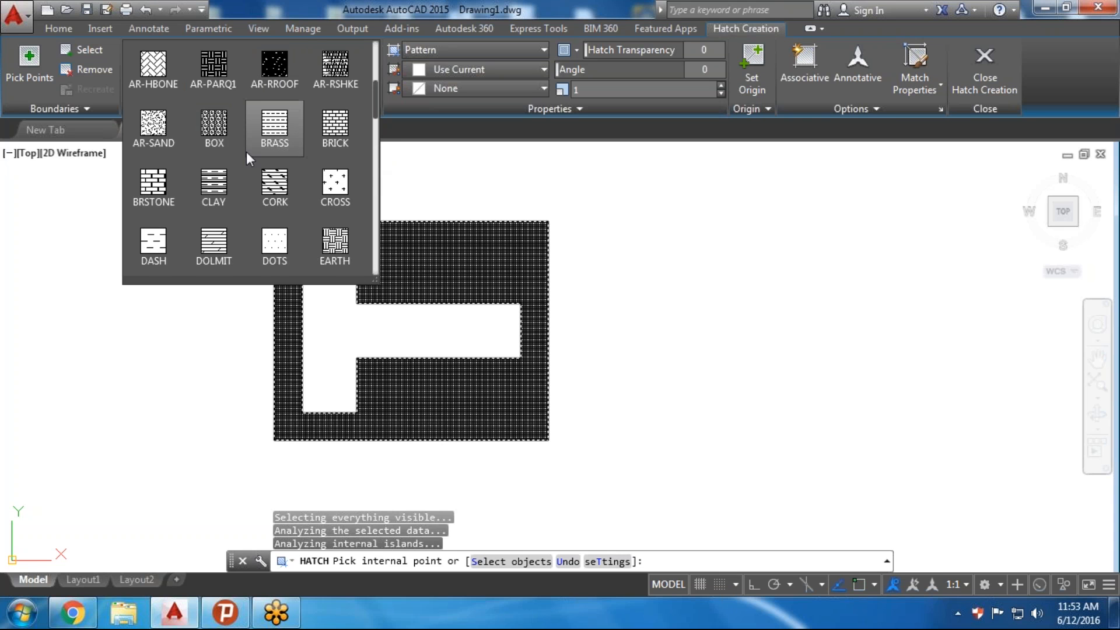
scroll(246, 152, up, 1)
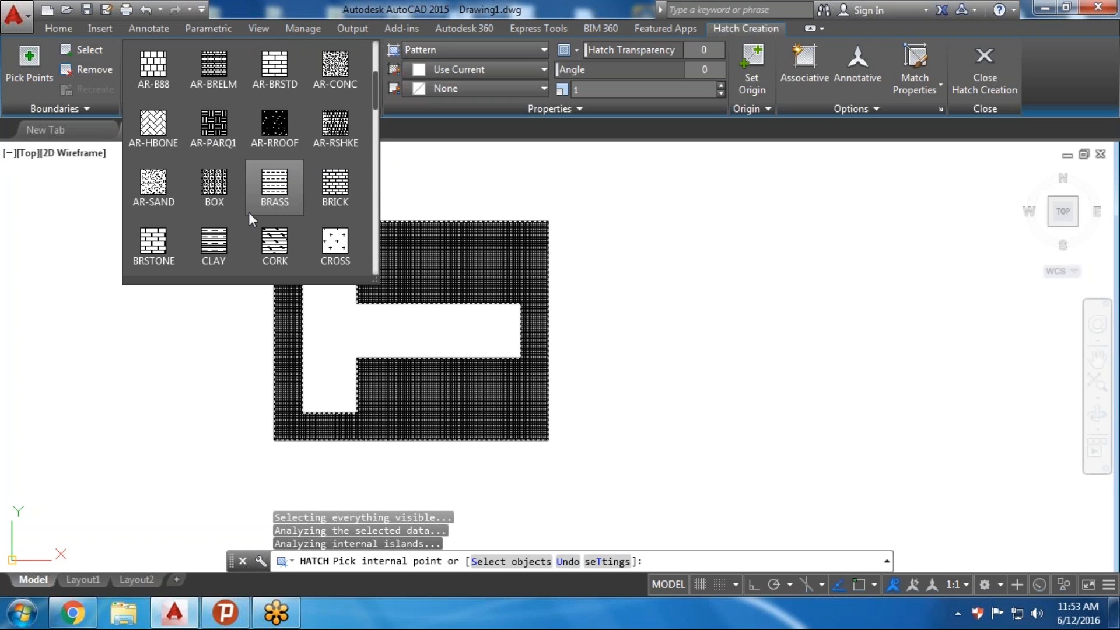
scroll(248, 212, down, 4)
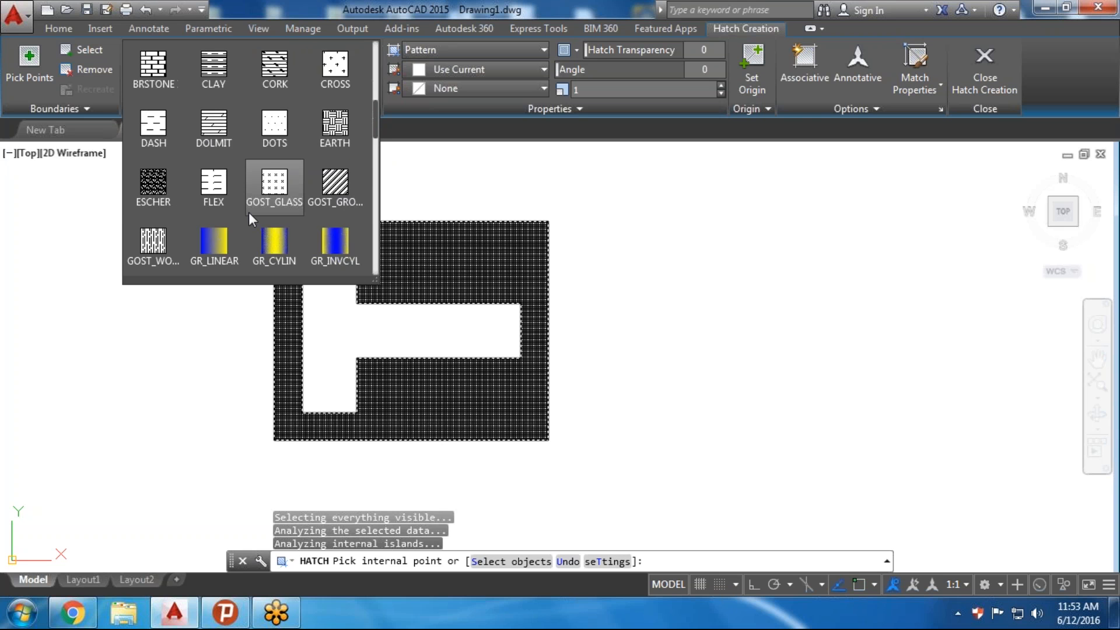
scroll(242, 182, up, 1)
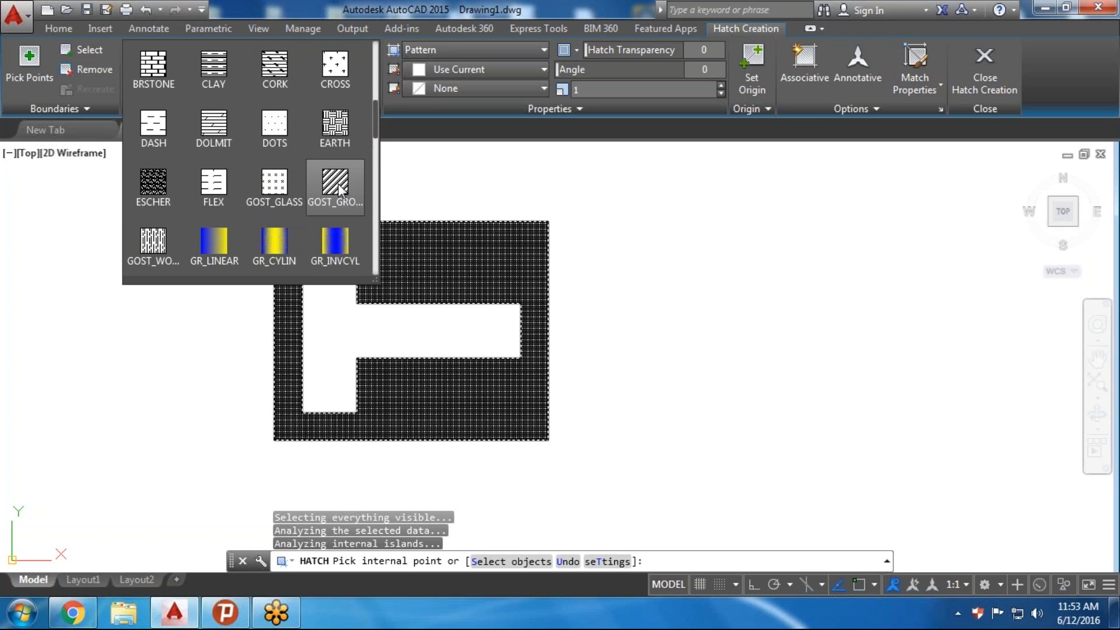
scroll(224, 192, up, 6)
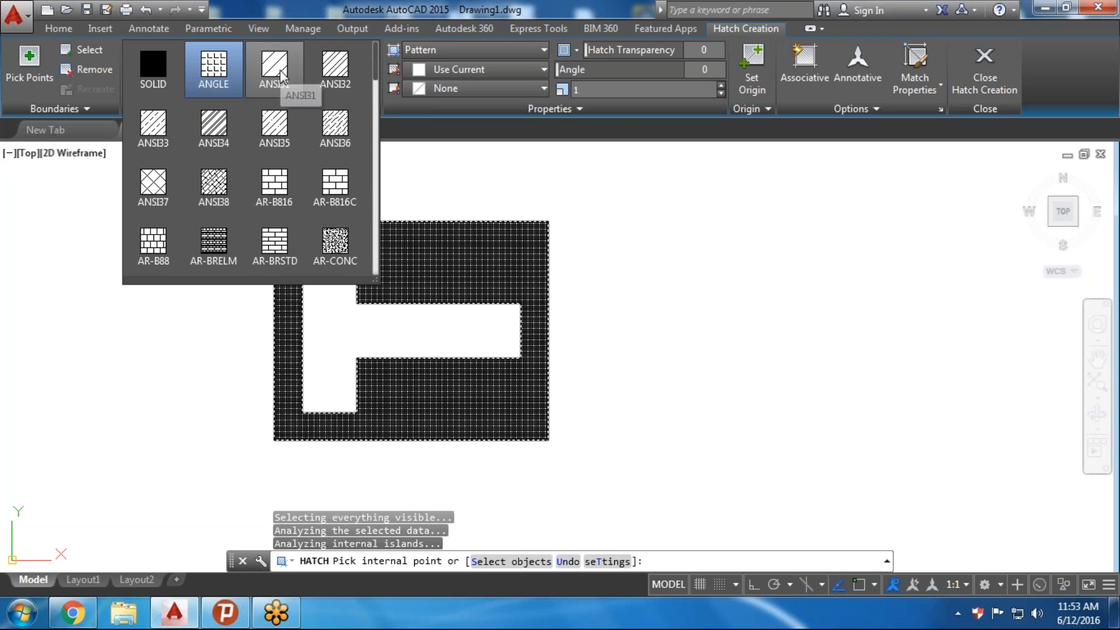
click(274, 67)
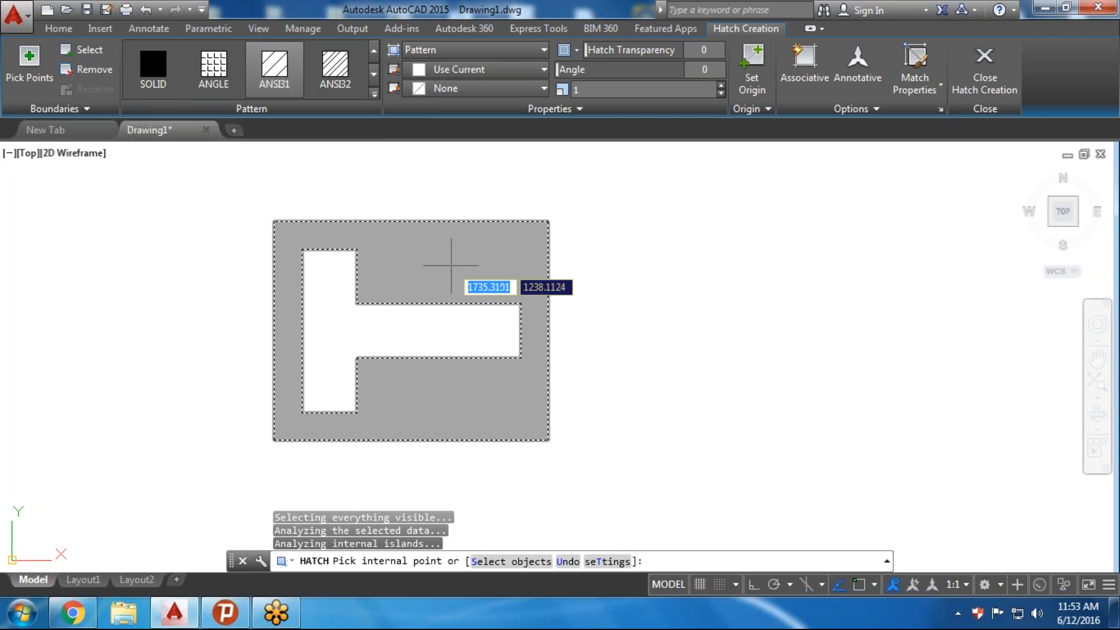
Set the hatch pattern scale to 5
scroll(592, 296, up, 4)
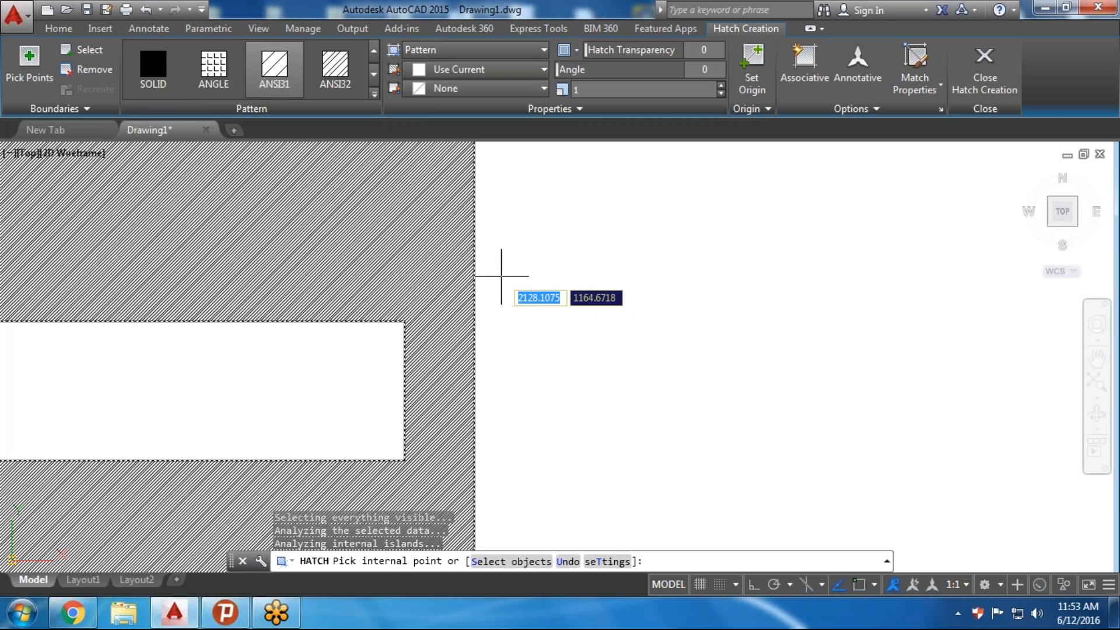
scroll(499, 274, down, 2)
middle_drag(523, 283, 632, 273)
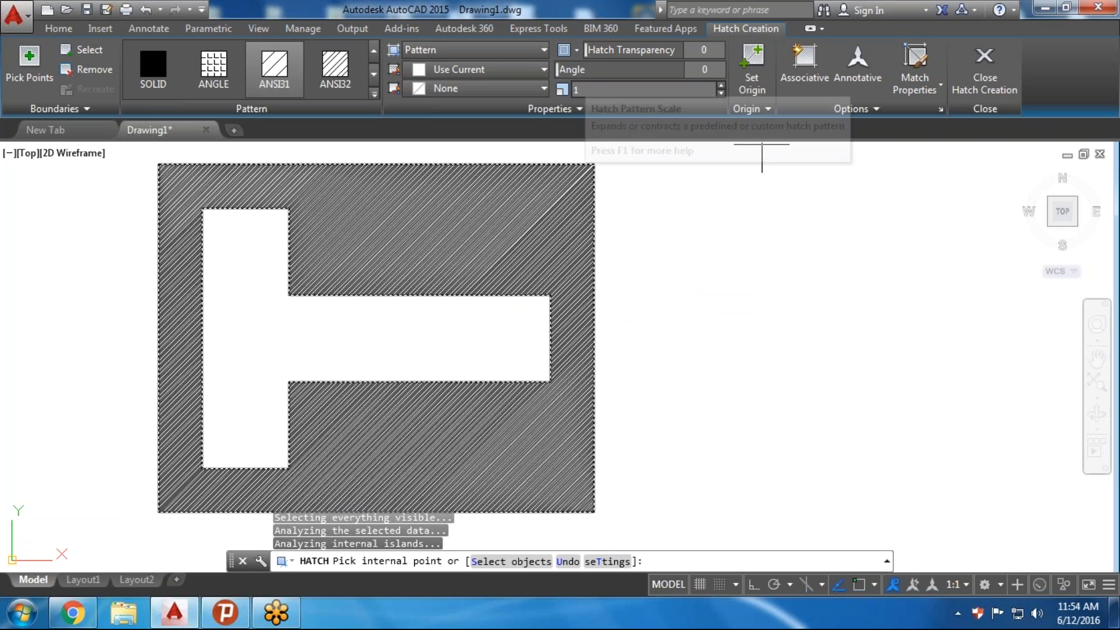
click(569, 91)
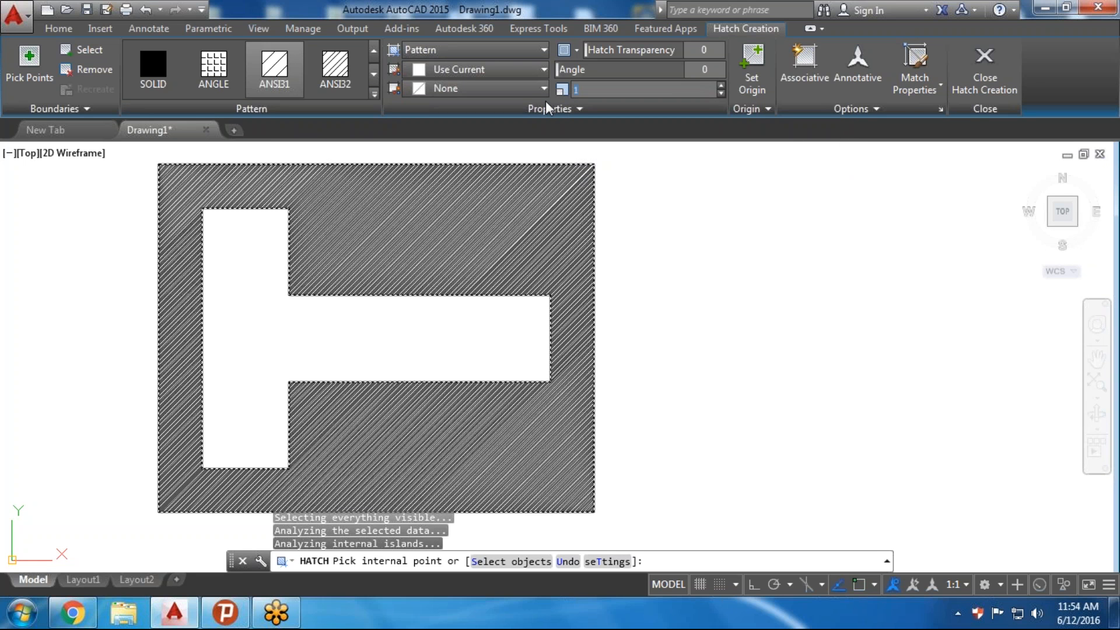
key(Return)
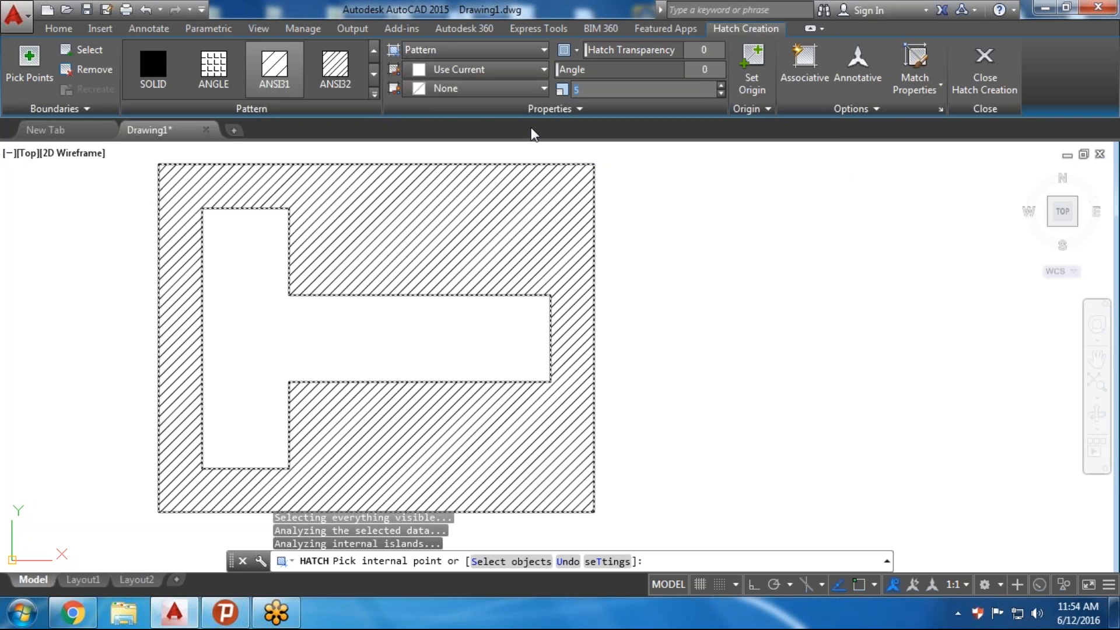
Try a hatch pattern scale of 10 and return it to 5
text(0)
key(Return)
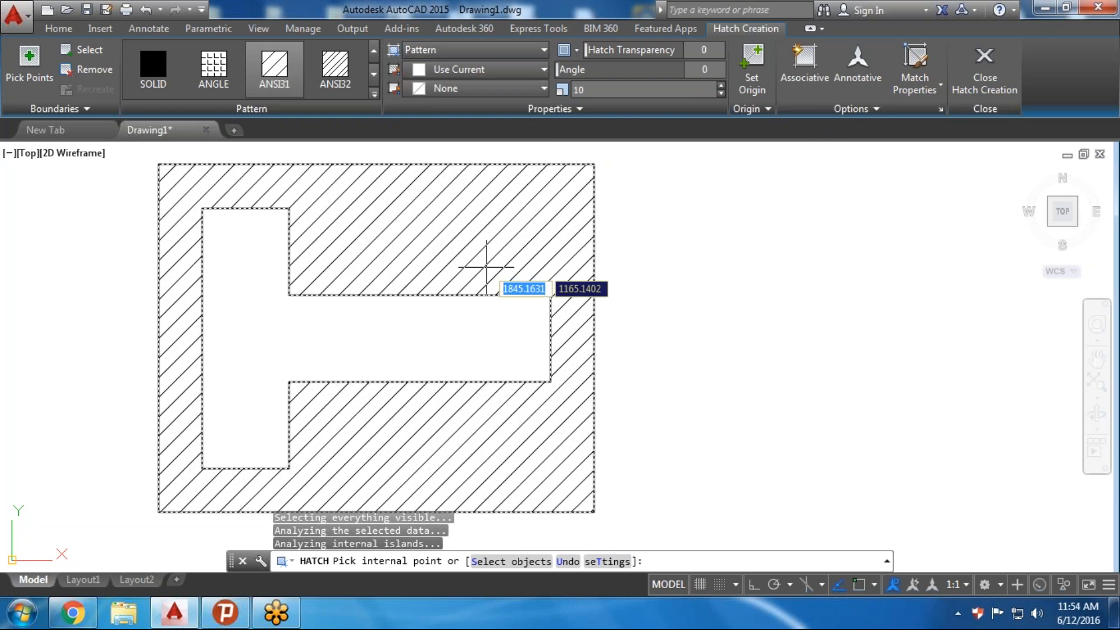
click(585, 89)
text(5)
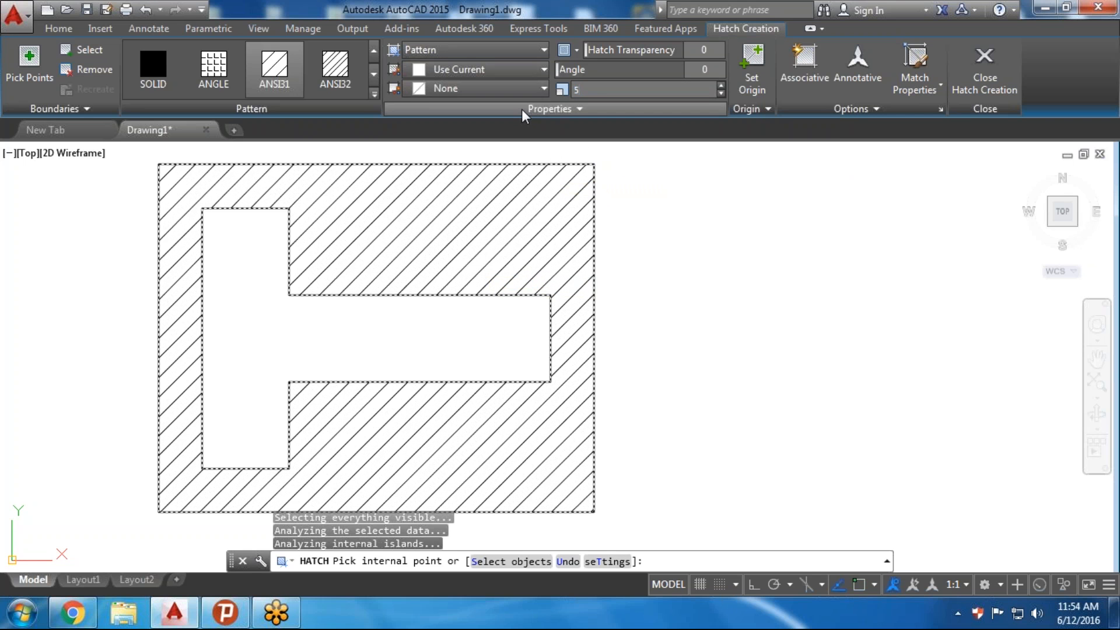
key(Return)
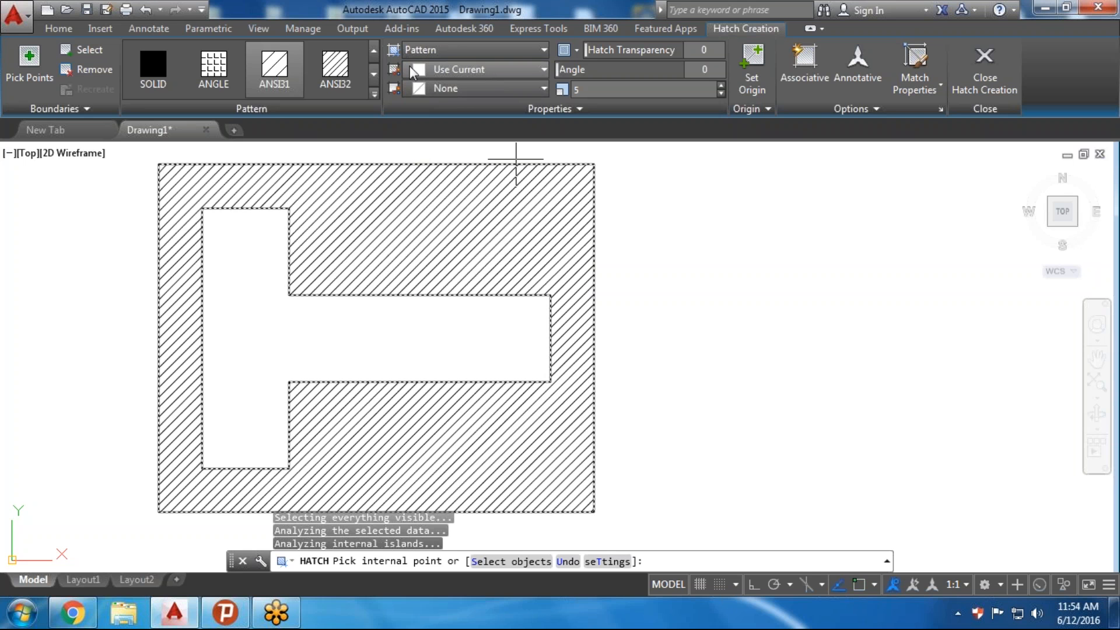
Set the hatch line colour to Red
click(494, 66)
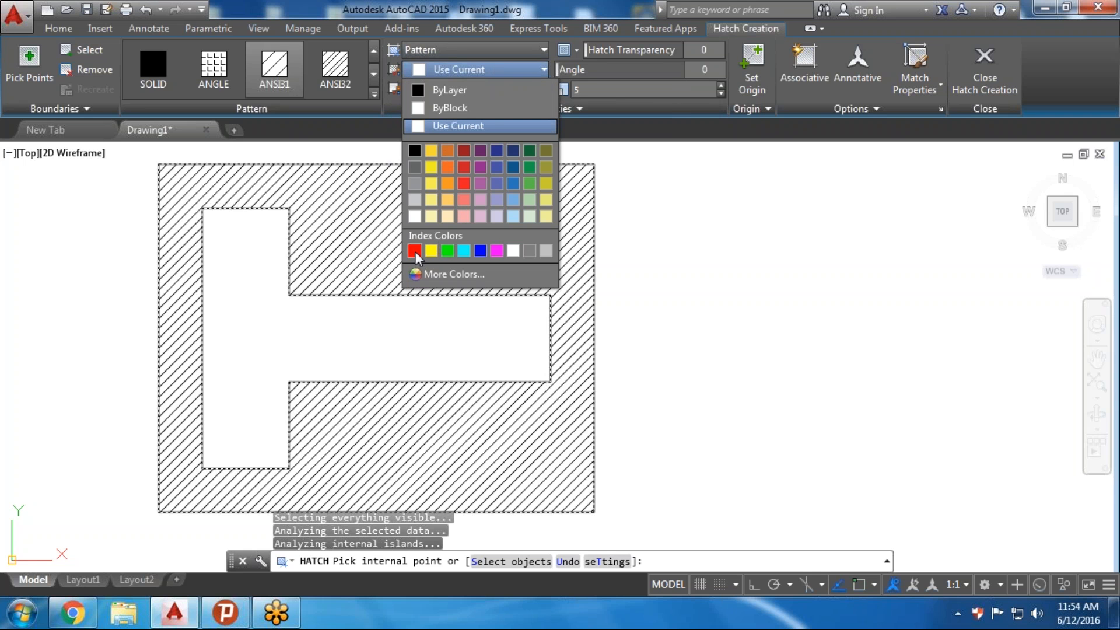
click(415, 251)
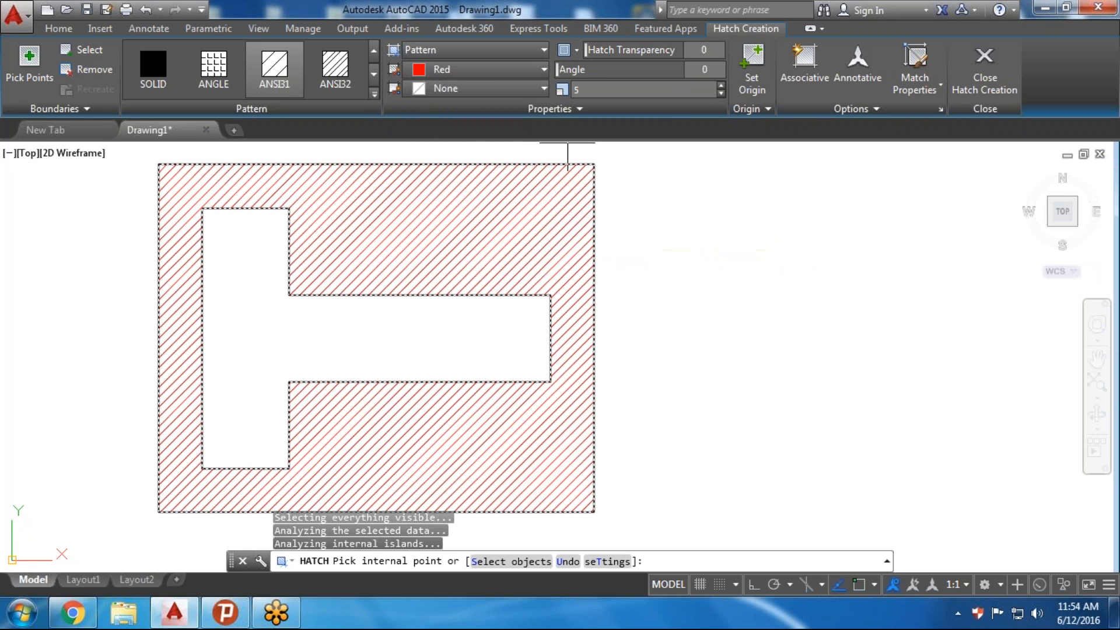
Try the pale yellow 247,242,129 and the light blue 173,221,247 as the hatch background colour
click(466, 87)
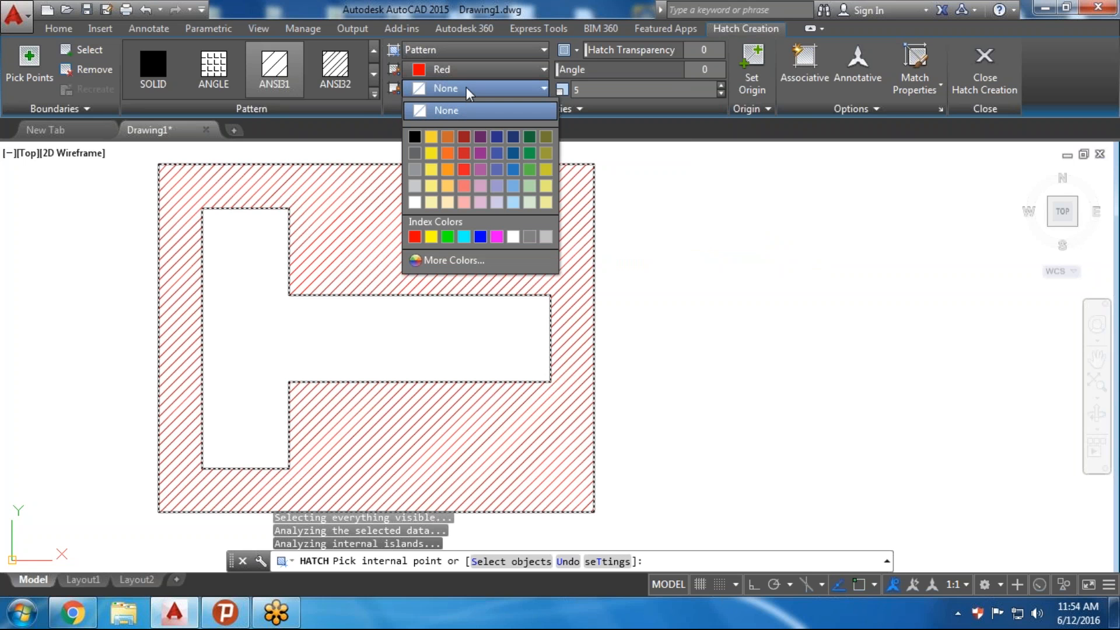
click(432, 185)
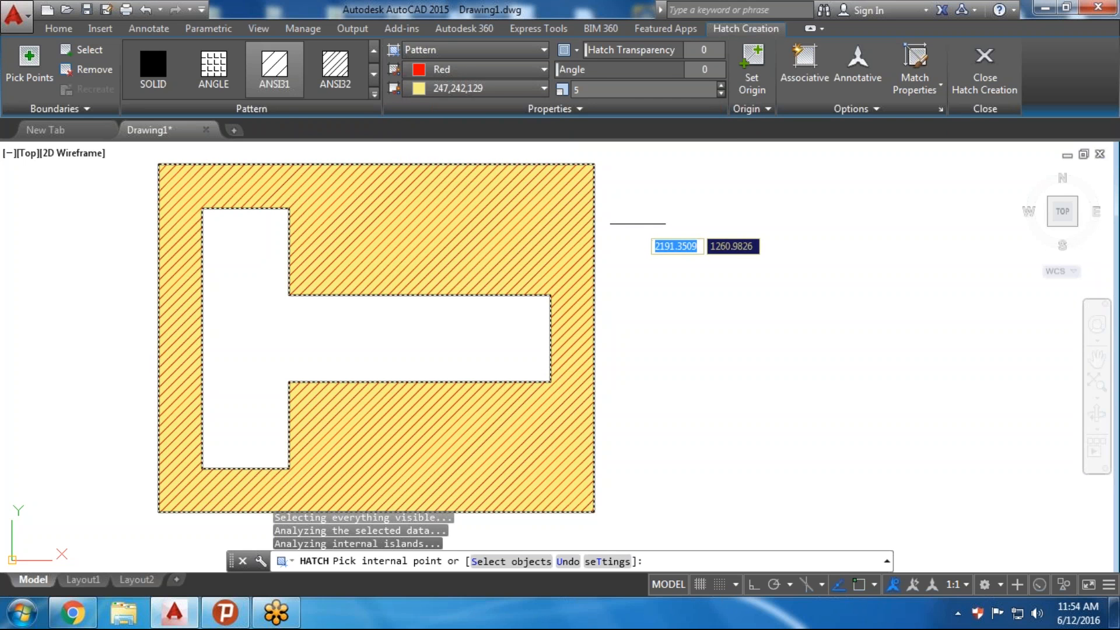
click(453, 89)
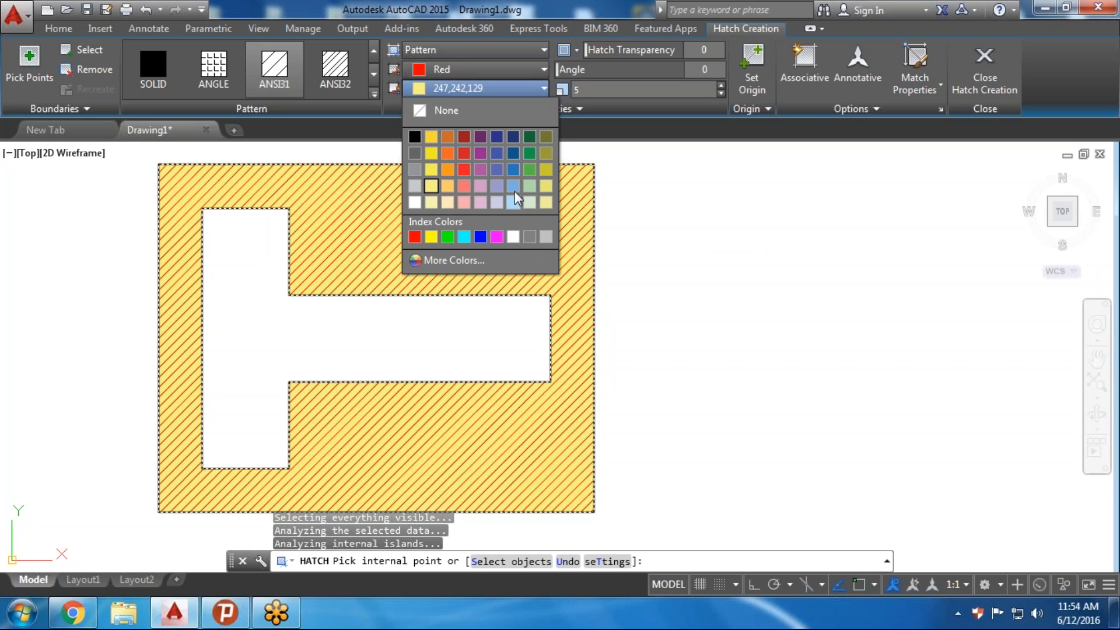
click(515, 203)
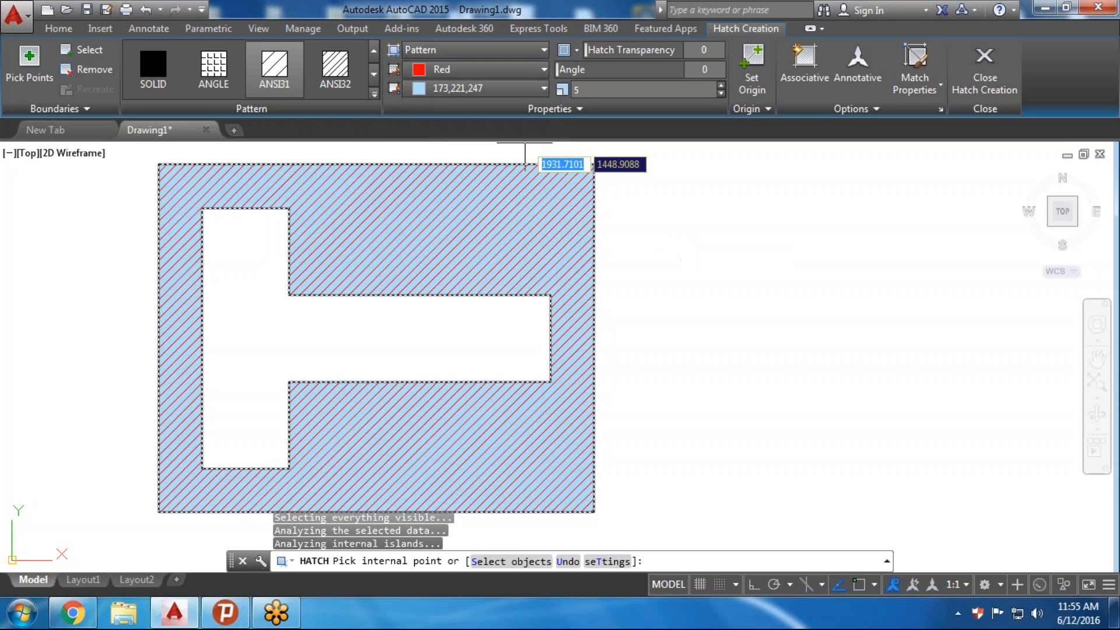
Set the hatch background colour to Cyan and finish the hatch
click(458, 87)
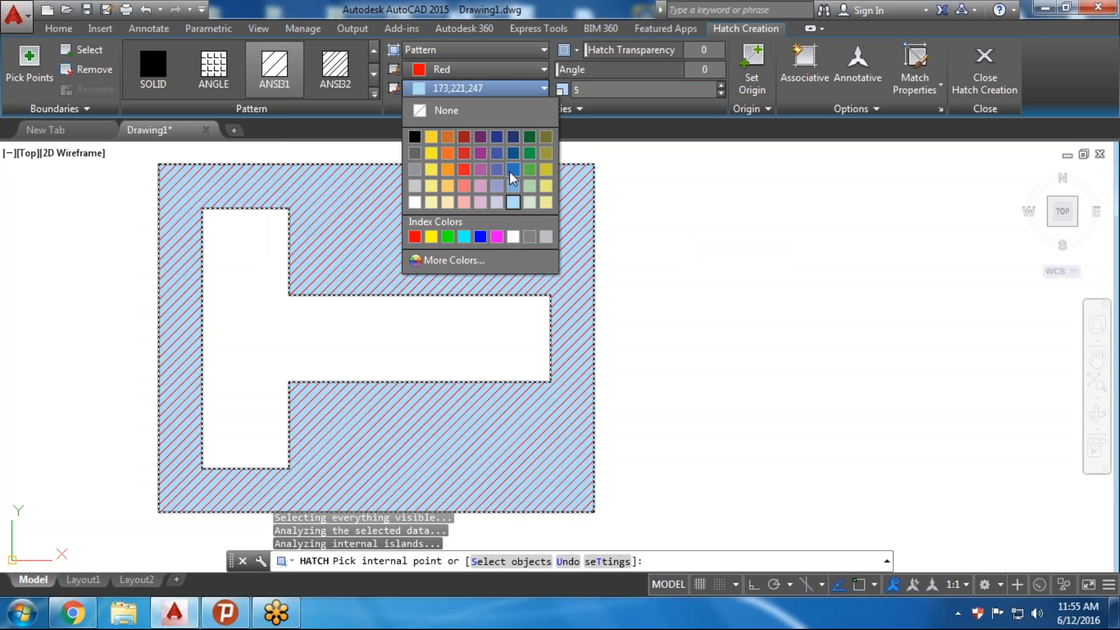
click(464, 236)
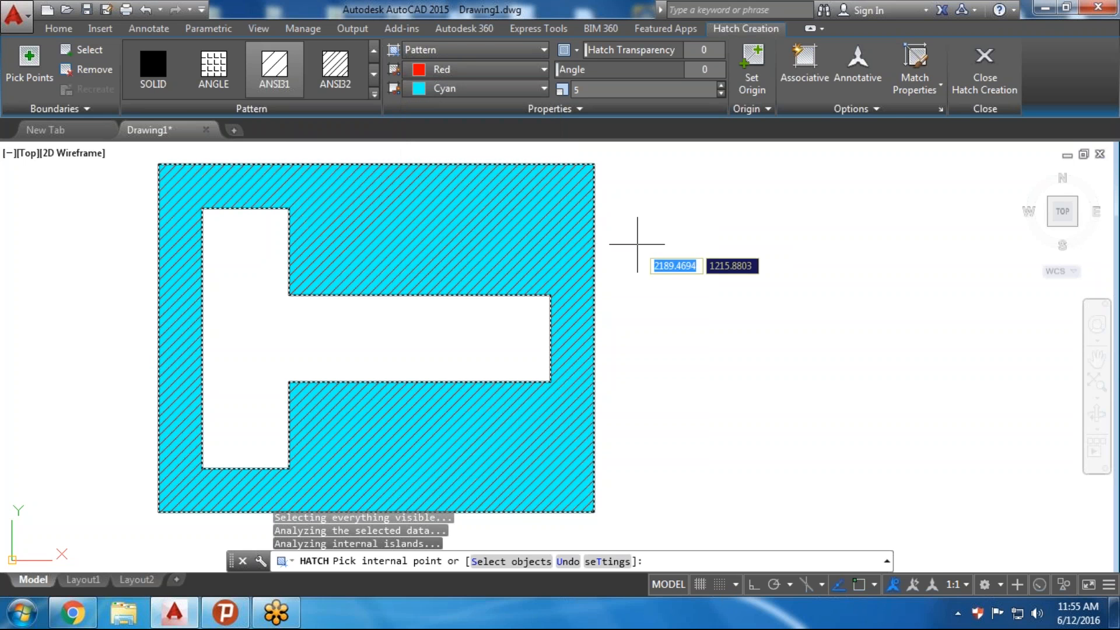
key(Escape)
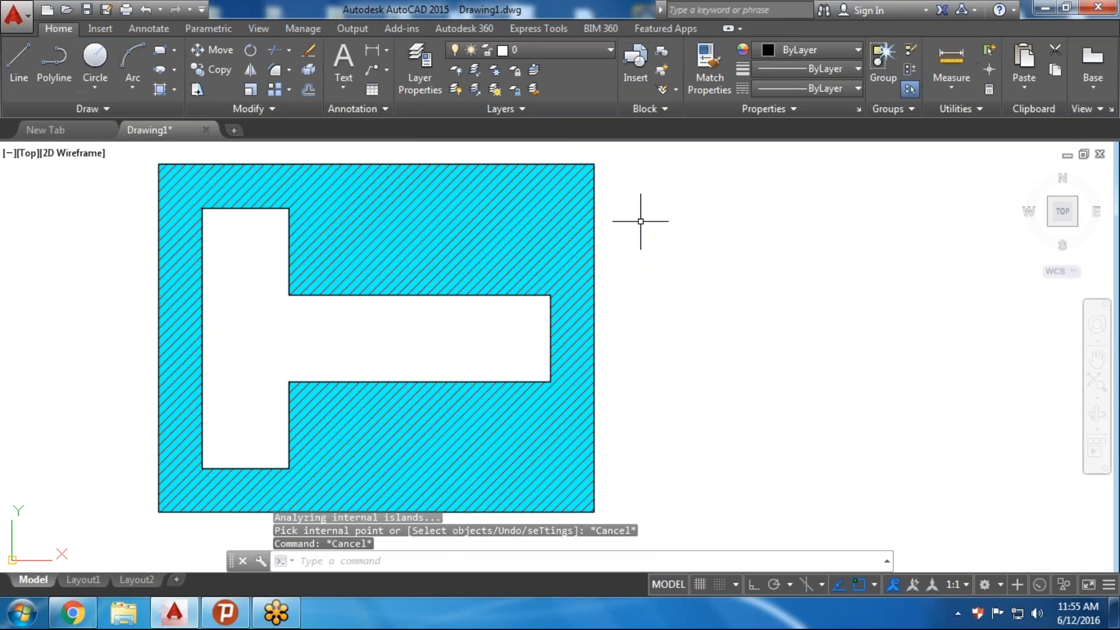
Delete the cyan-background hatch between the rectangle and the T-shape
key(Escape)
key(Escape)
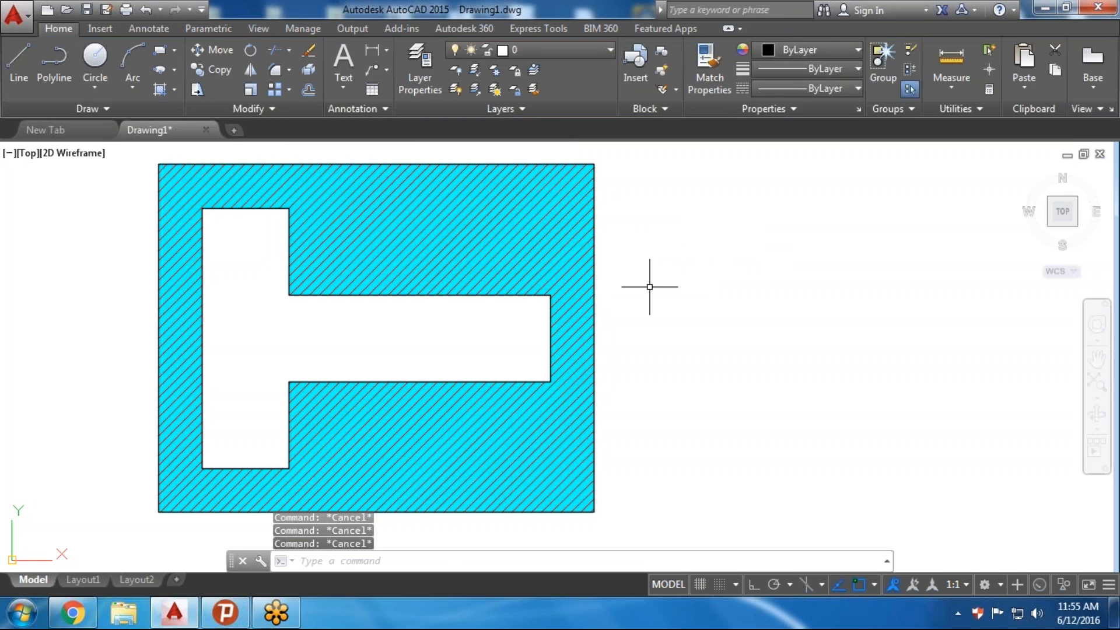
scroll(513, 244, down, 3)
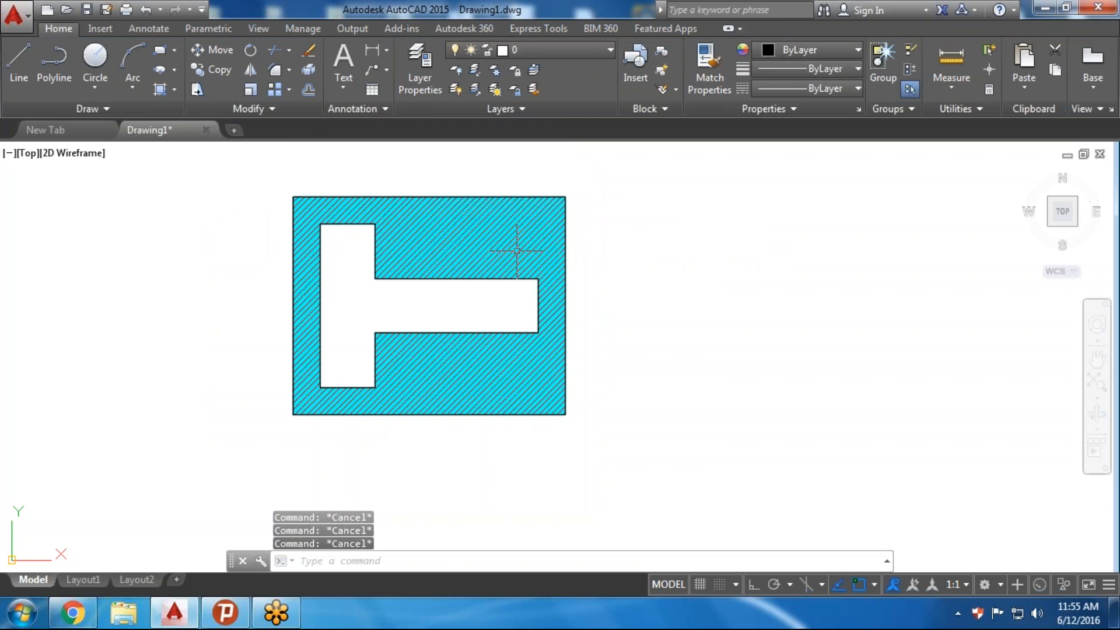
click(500, 233)
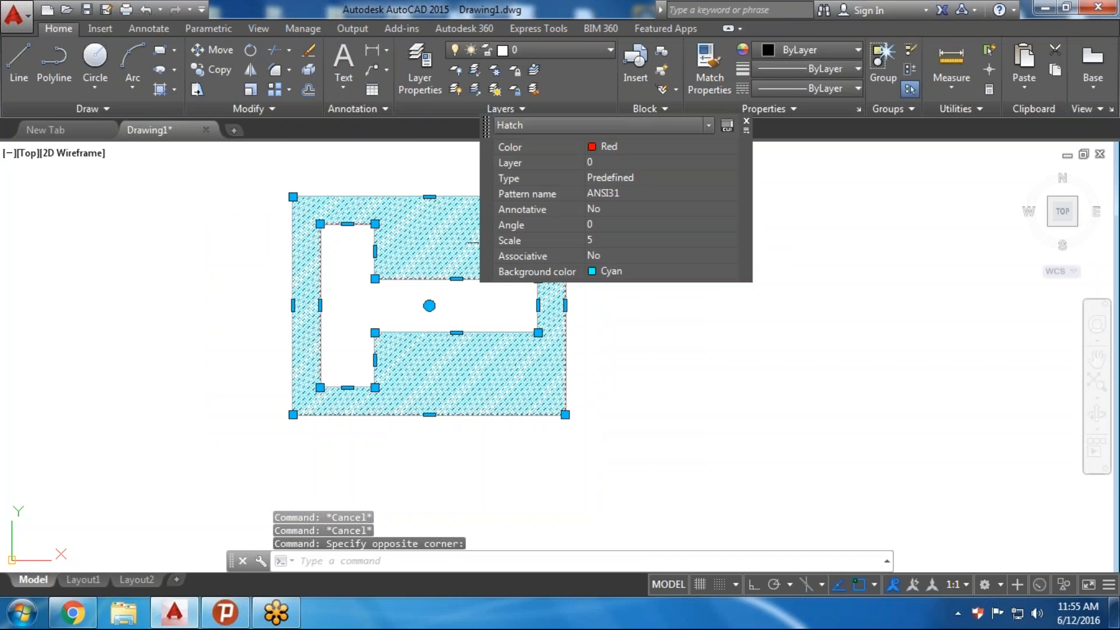
key(Delete)
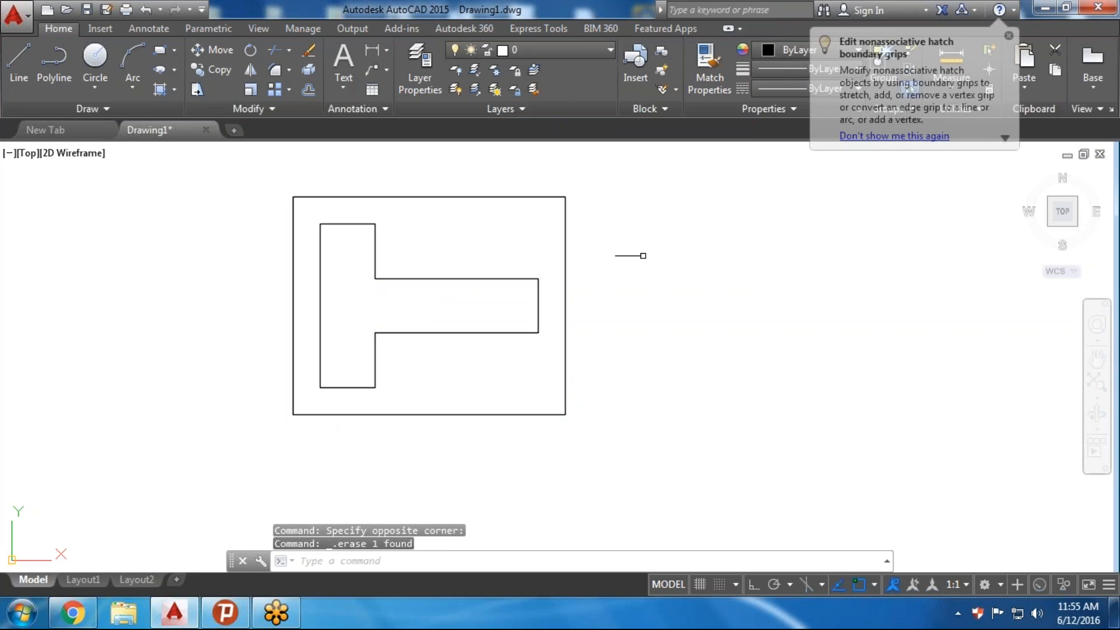
Hatch the area between the rectangle and the T-shape with red ANSI31 lines and the background colour set to None
key(Escape)
key(Escape)
text(h)
key(Return)
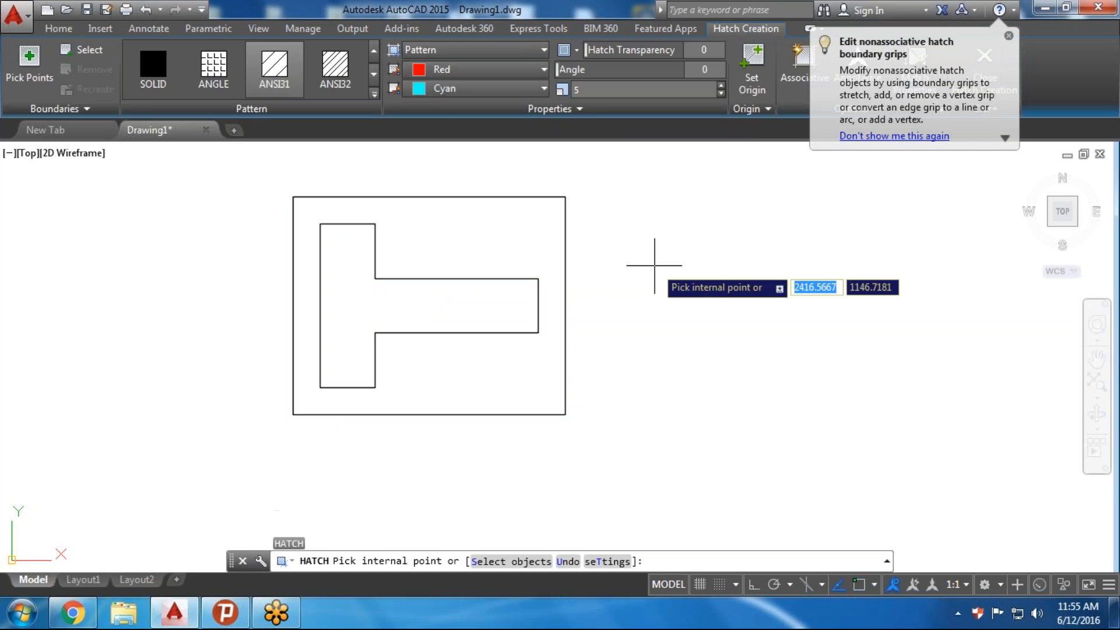
click(506, 237)
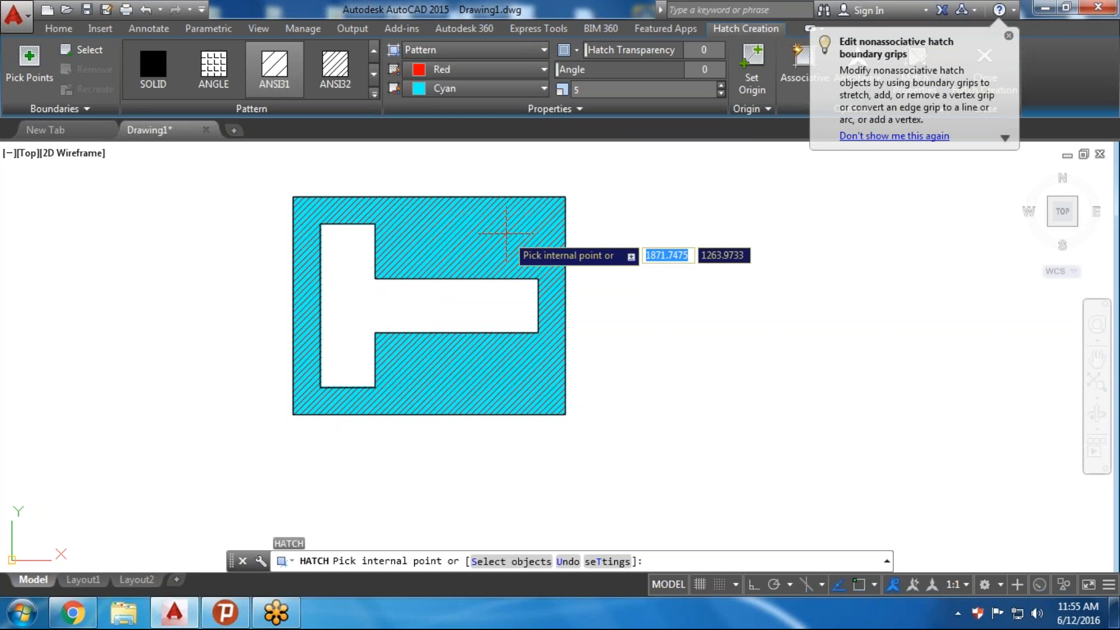
click(447, 90)
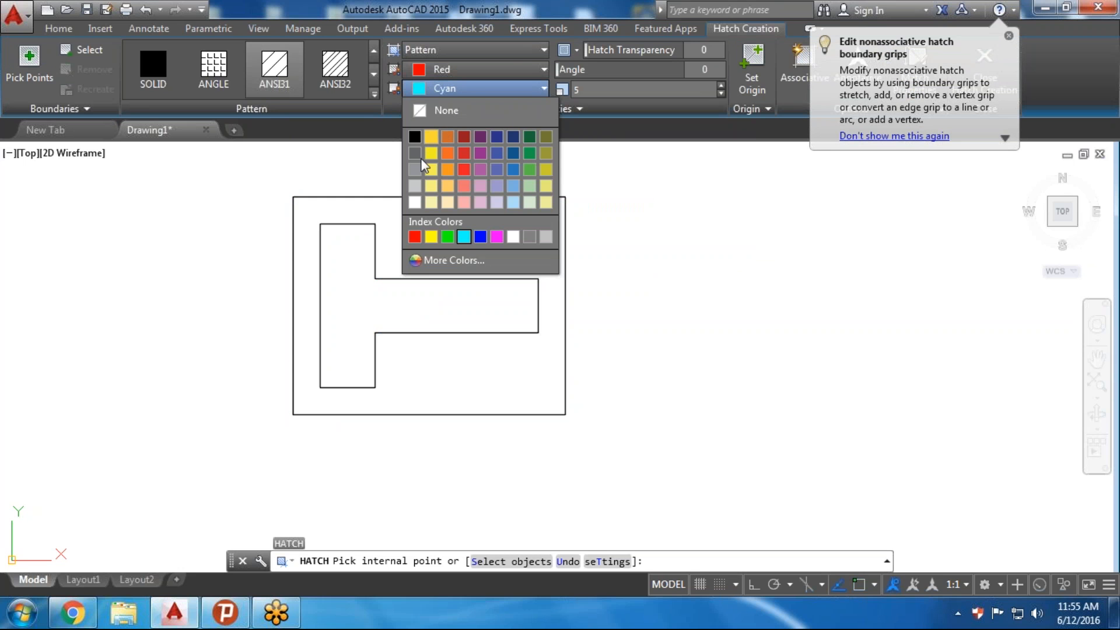
click(424, 107)
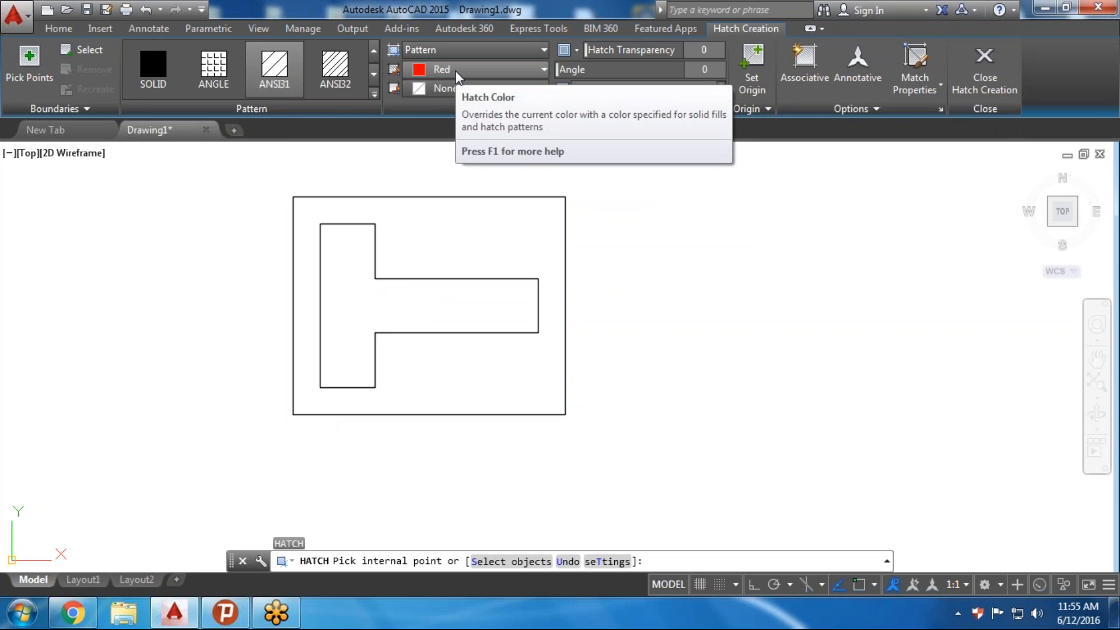
click(464, 234)
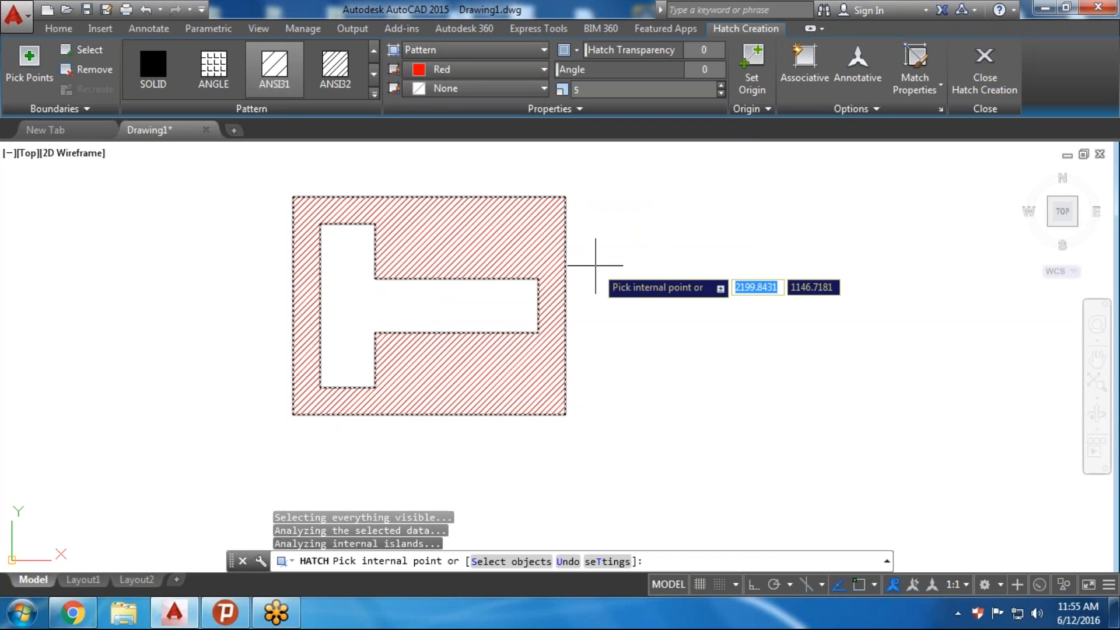
Try a hatch transparency of 81 and return it to 0
scroll(596, 266, up, 2)
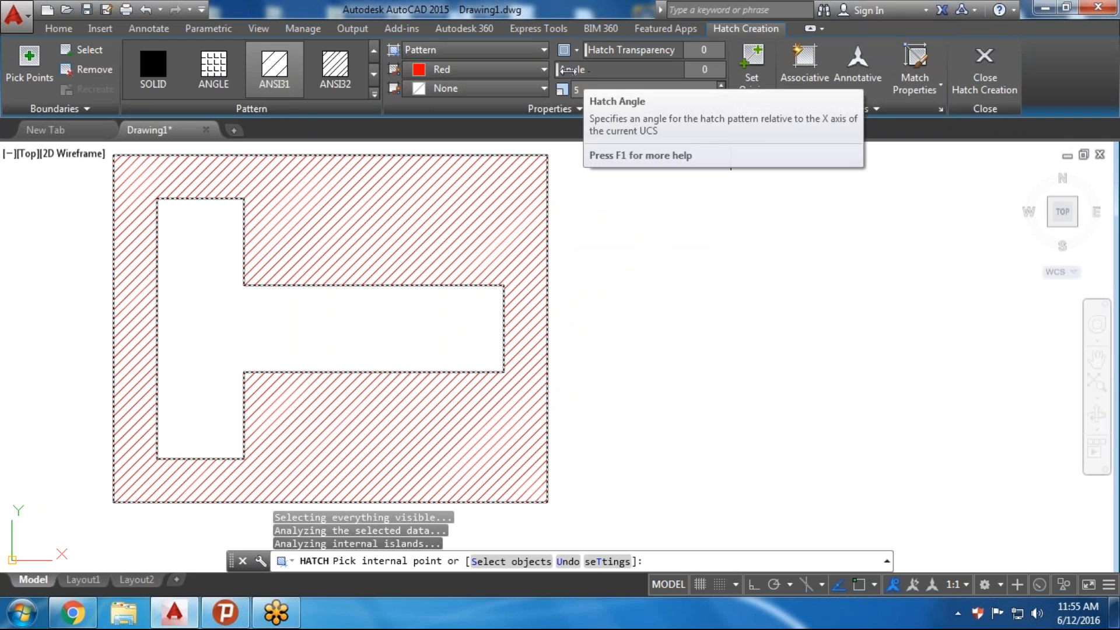
mouse_move(559, 69)
mouse_down()
mouse_move(611, 71)
mouse_move(553, 80)
mouse_up()
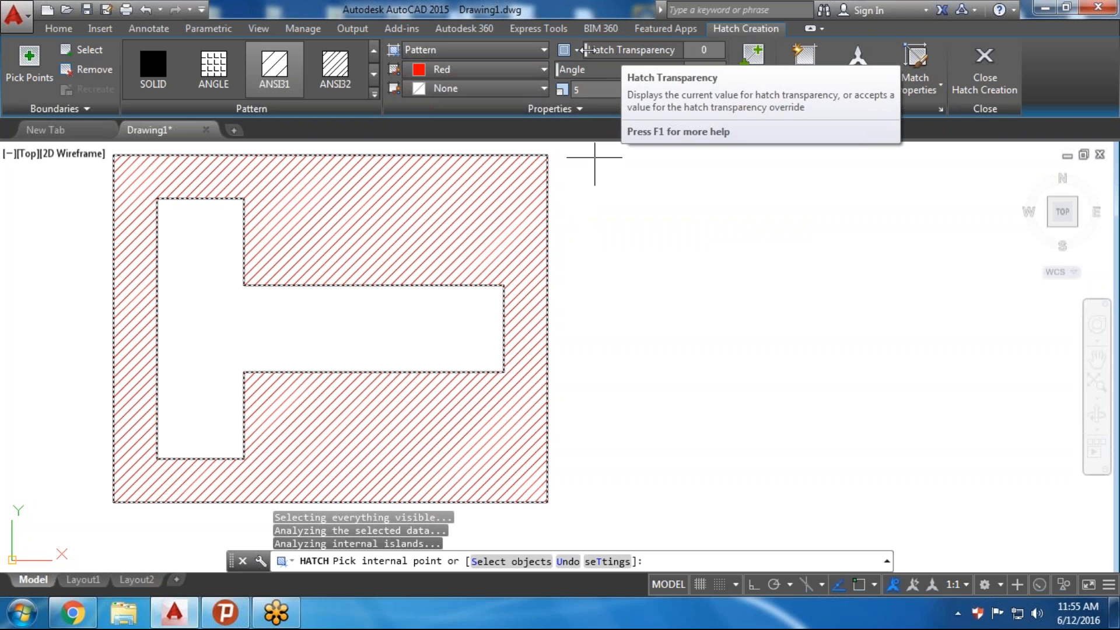
drag(585, 50, 668, 52)
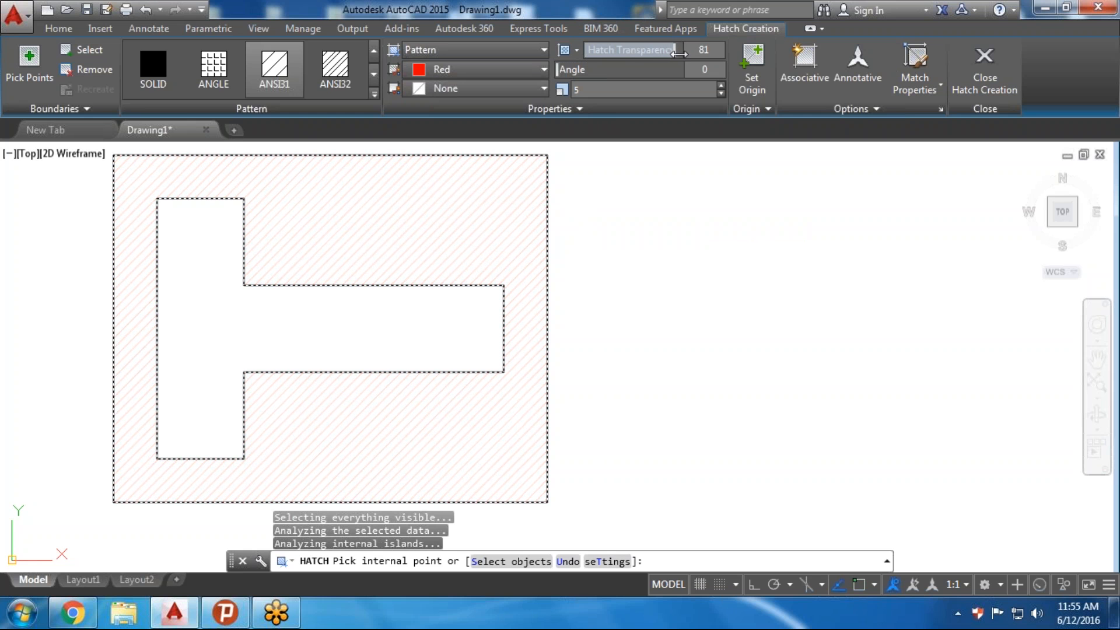
drag(681, 52, 578, 52)
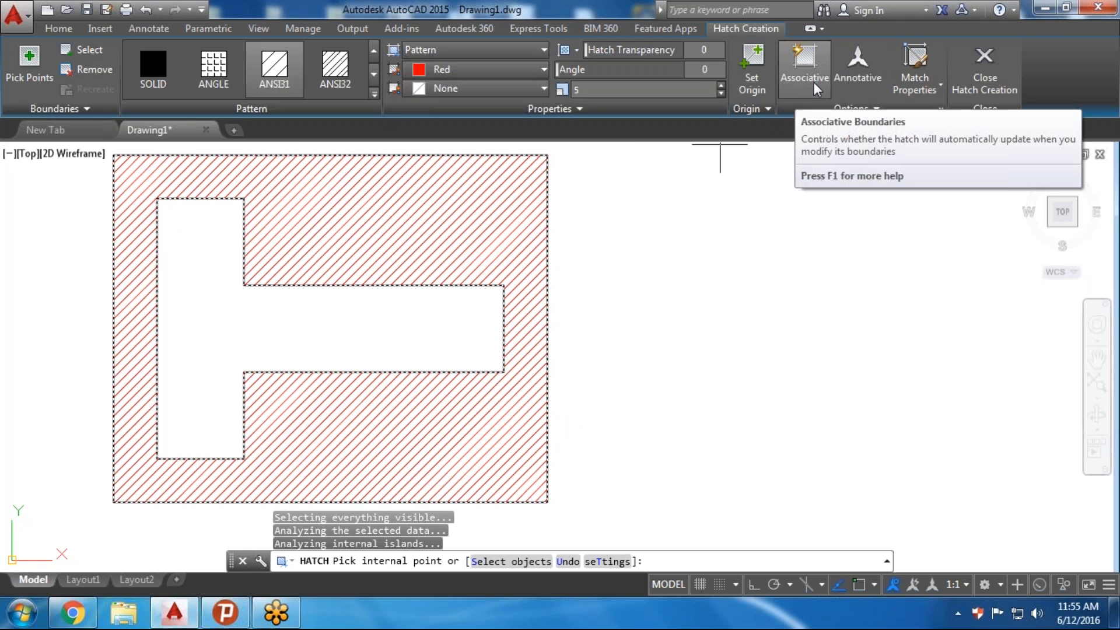
Show the additional hatch options, end the command and undo the red hatch
click(841, 107)
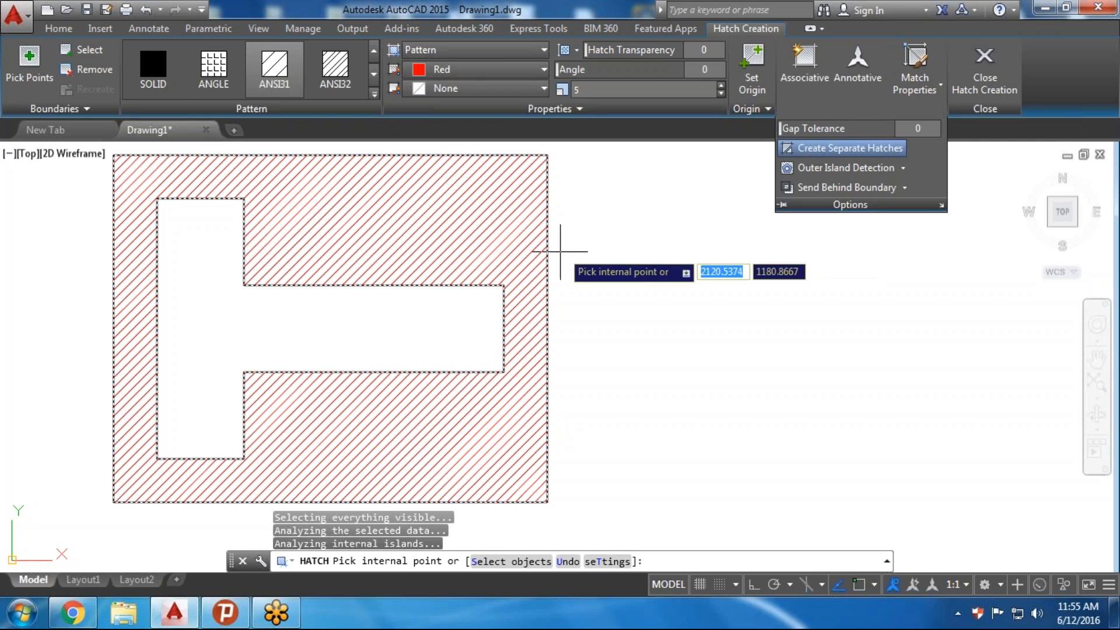
key(Escape)
key(Escape)
key(Escape)
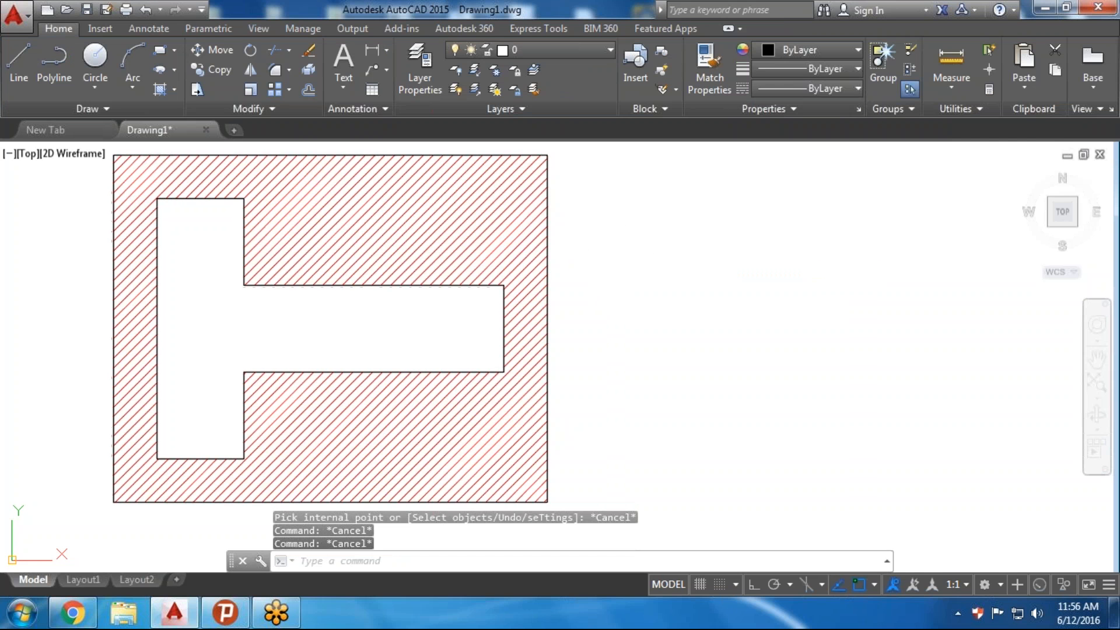
key(ctrl+z)
key(ctrl+z)
Copy the rectangle and T-shape 1500 to the right from the rectangle's left-edge midpoint, with Ortho on
scroll(563, 272, down, 2)
middle_drag(617, 265, 513, 217)
click(496, 173)
click(306, 316)
middle_drag(415, 335, 305, 395)
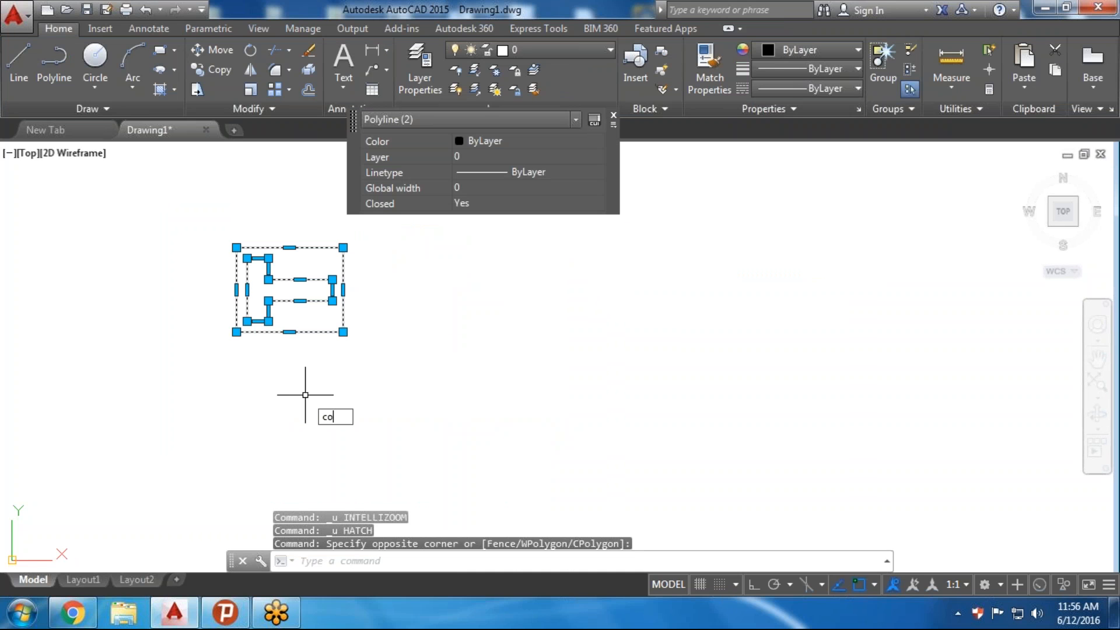
key(Return)
click(236, 289)
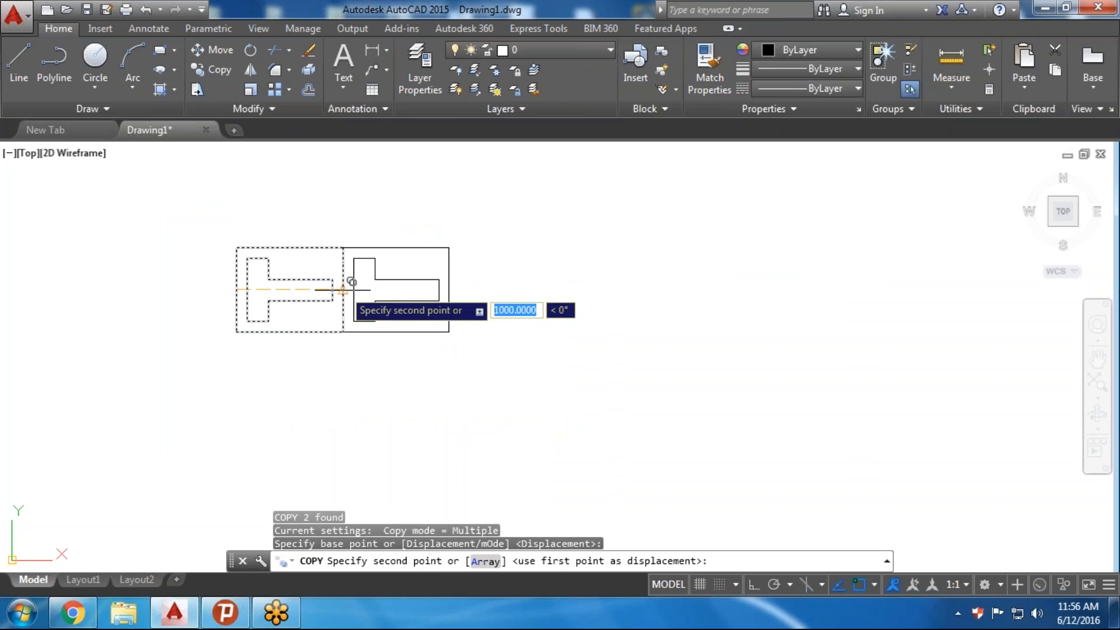
key(F8)
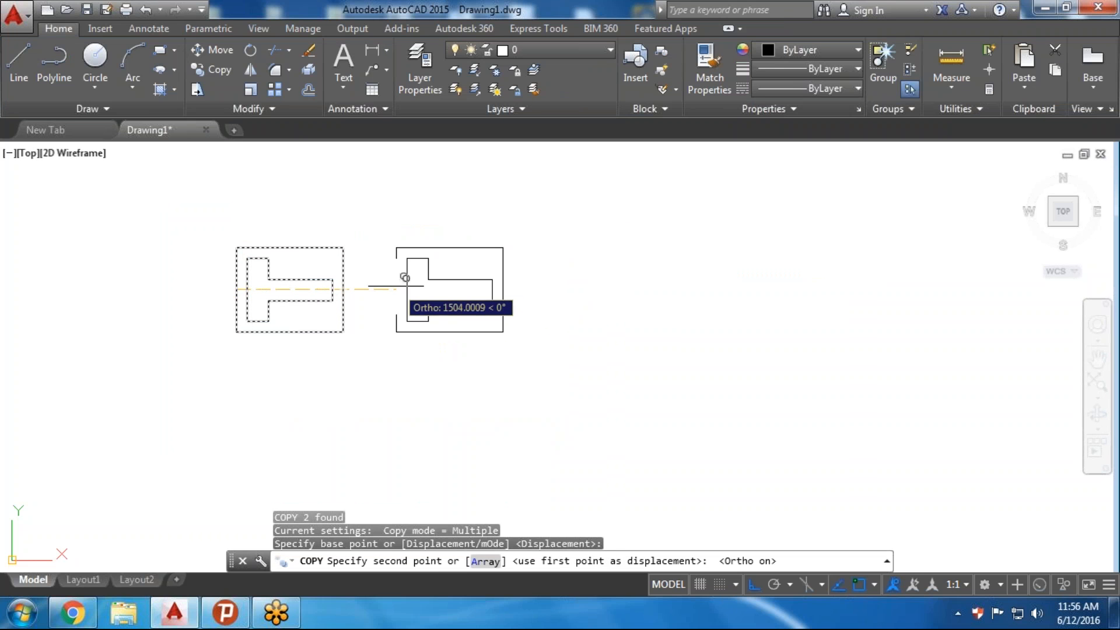
text(1500)
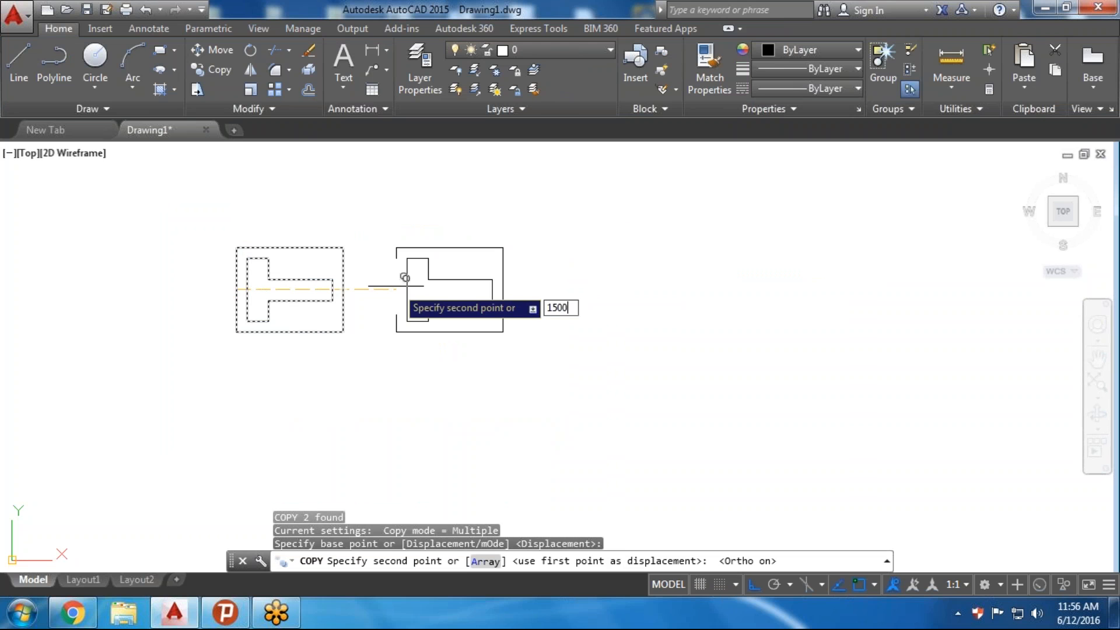
key(Return)
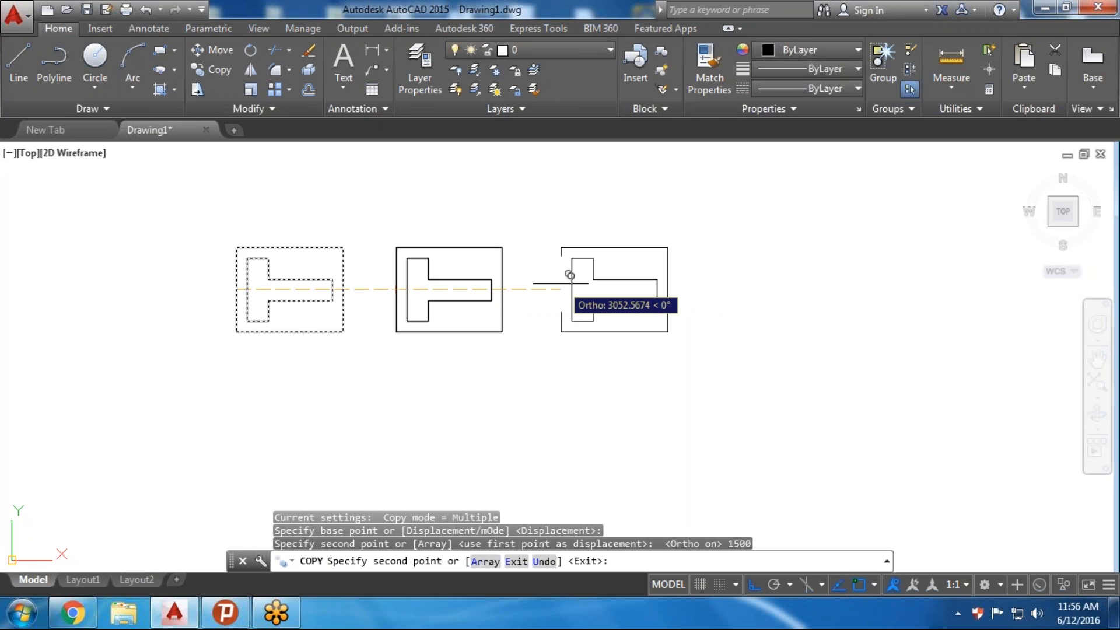
Place a second copy of the rectangle and T-shape 3000 to the right of the original and end the Copy command
text(300)
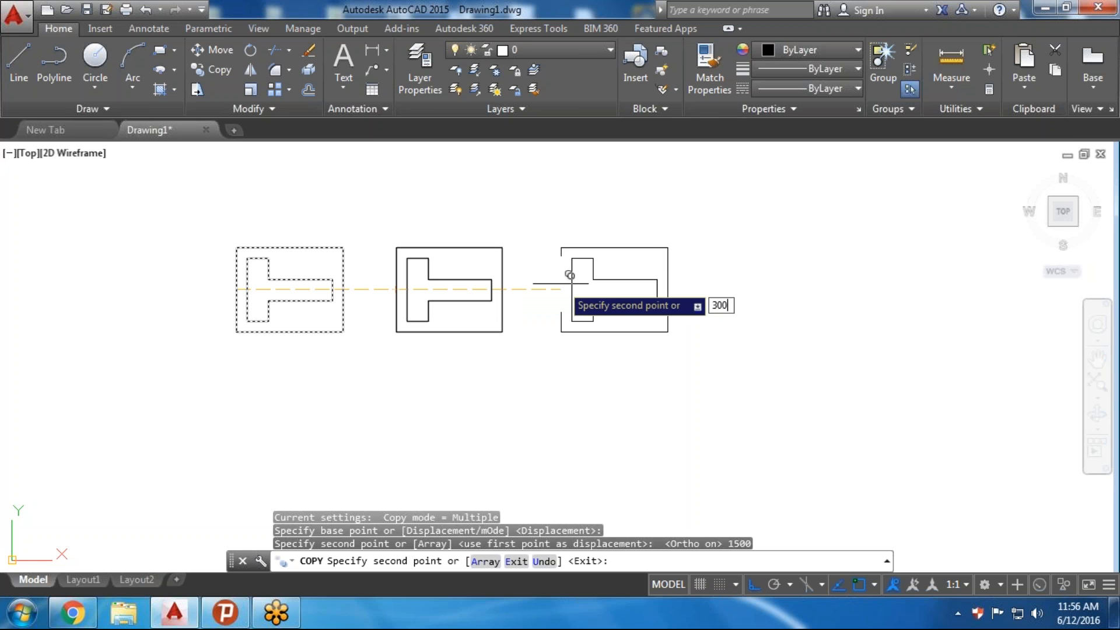
text(0)
key(Return)
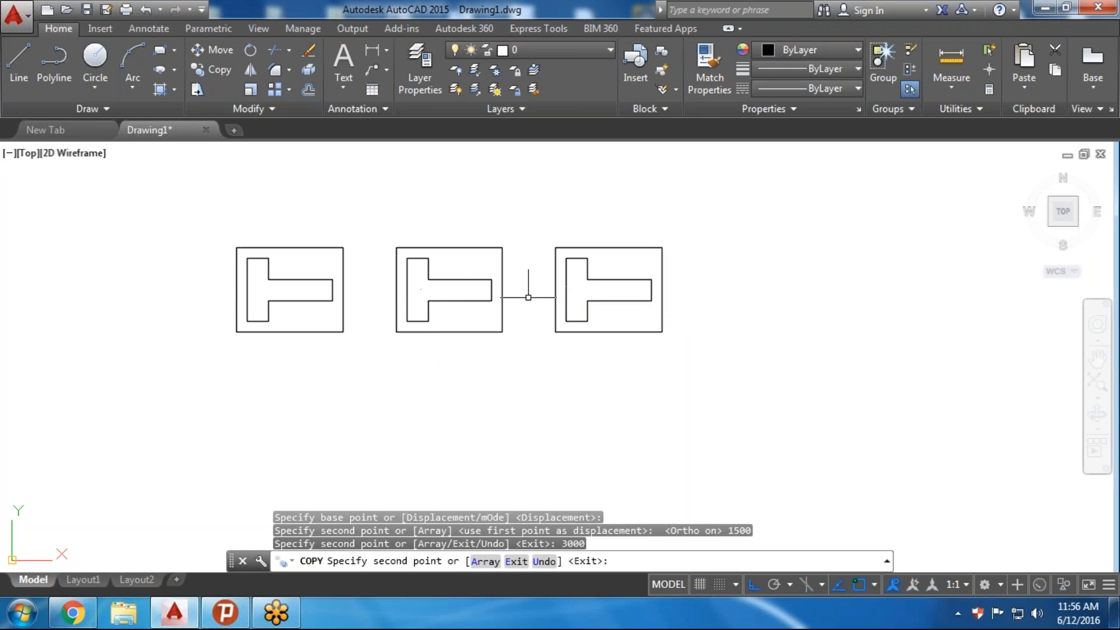
key(Escape)
Copy the row of three rectangles with their T-shapes 1000 straight down to form a second row
click(592, 233)
click(257, 350)
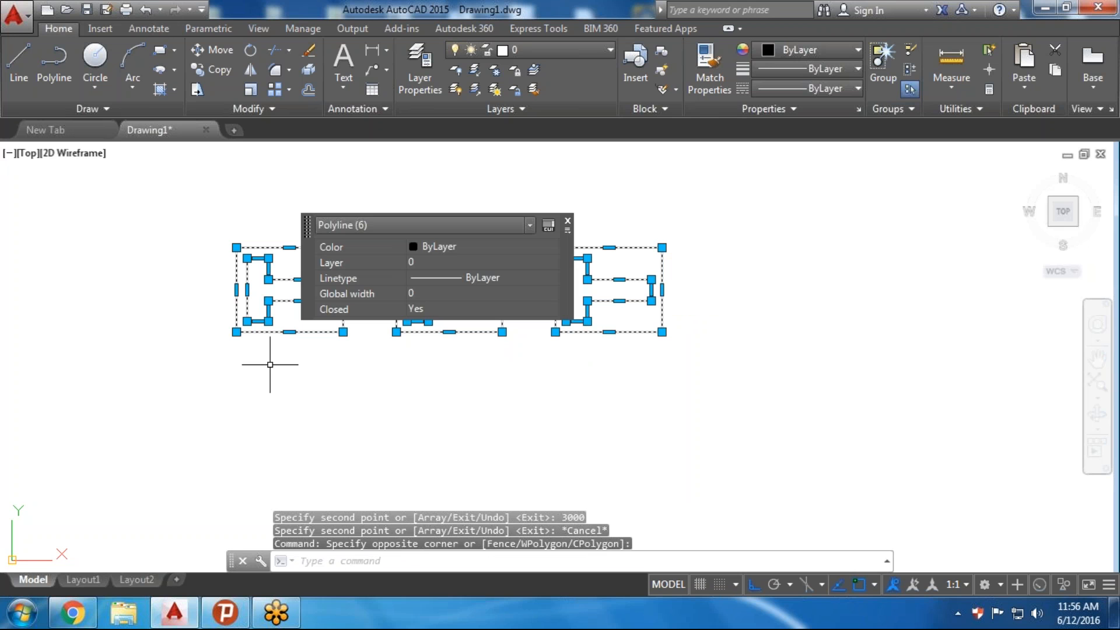
text(co)
key(Return)
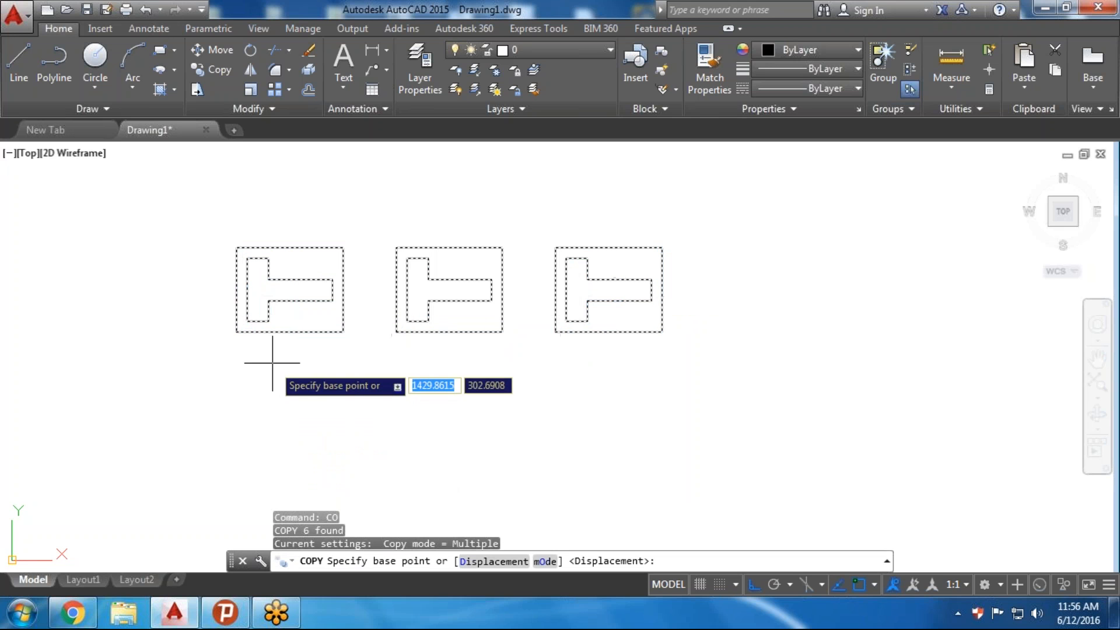
click(237, 290)
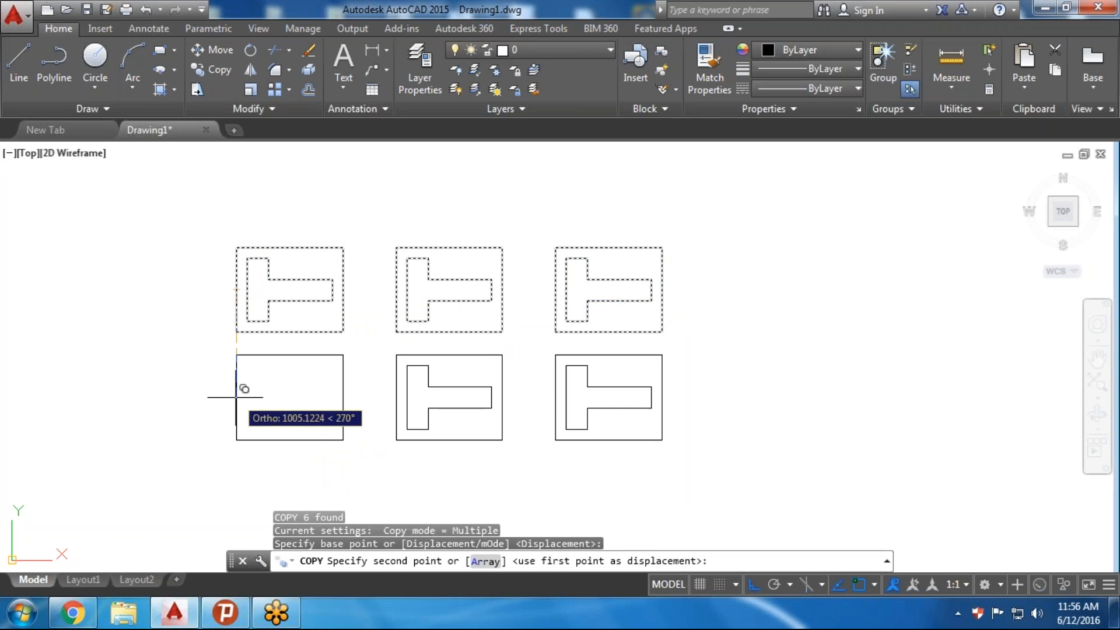
text(100)
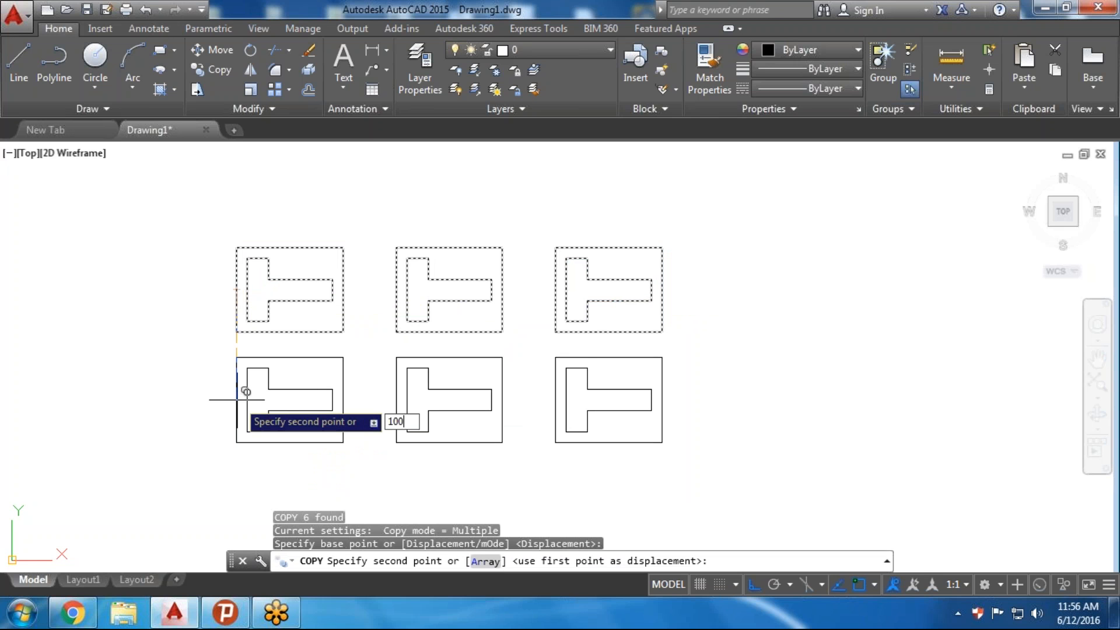
text(0)
key(Return)
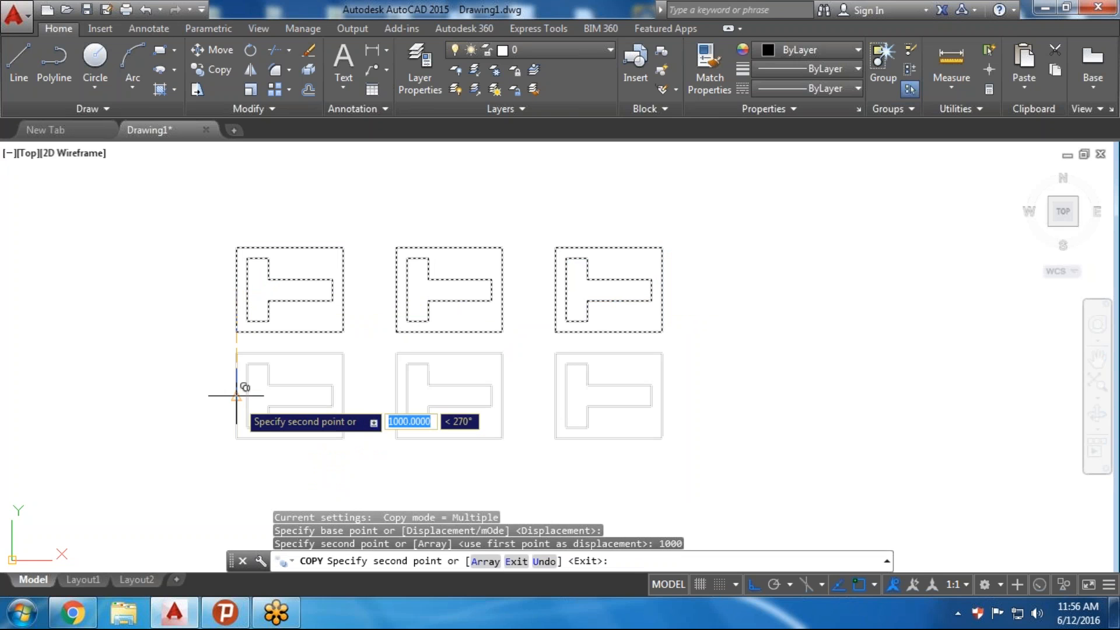
key(Return)
scroll(360, 406, up, 2)
scroll(613, 385, down, 2)
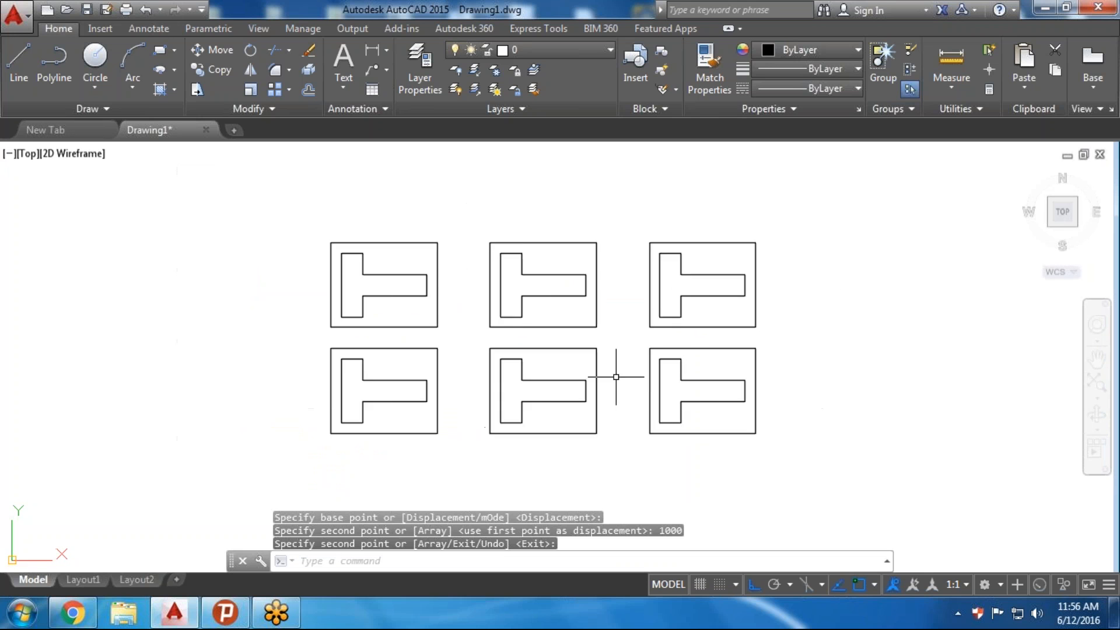
Start a hatch with the background colour set to None and fill around the T-shapes in the upper three rectangles
scroll(643, 387, up, 2)
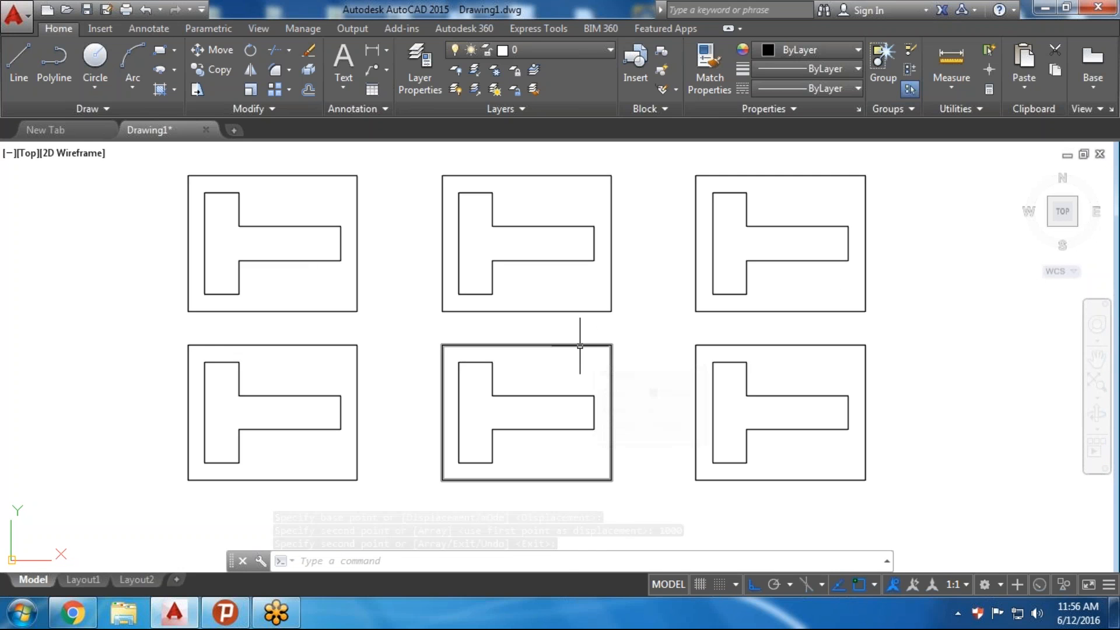
text(h)
key(Return)
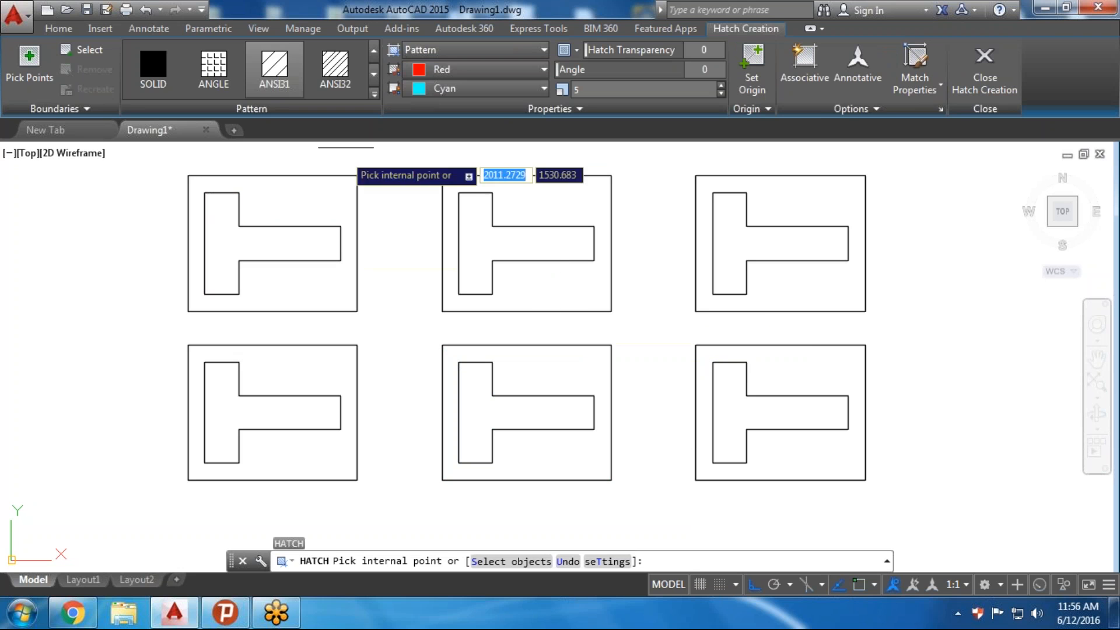
click(436, 91)
click(453, 110)
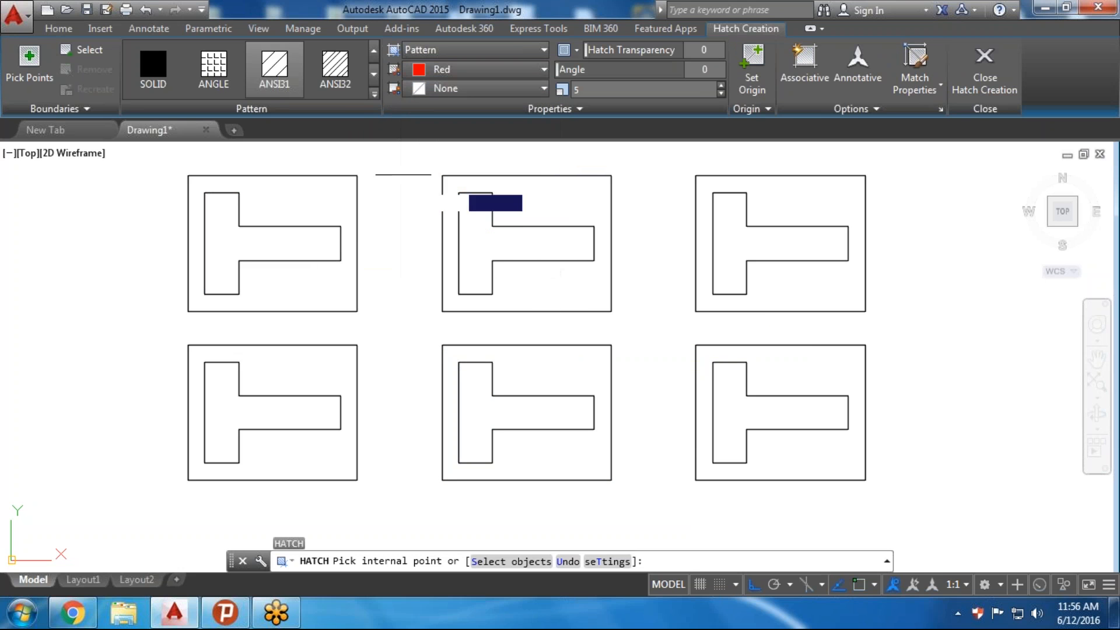
click(320, 204)
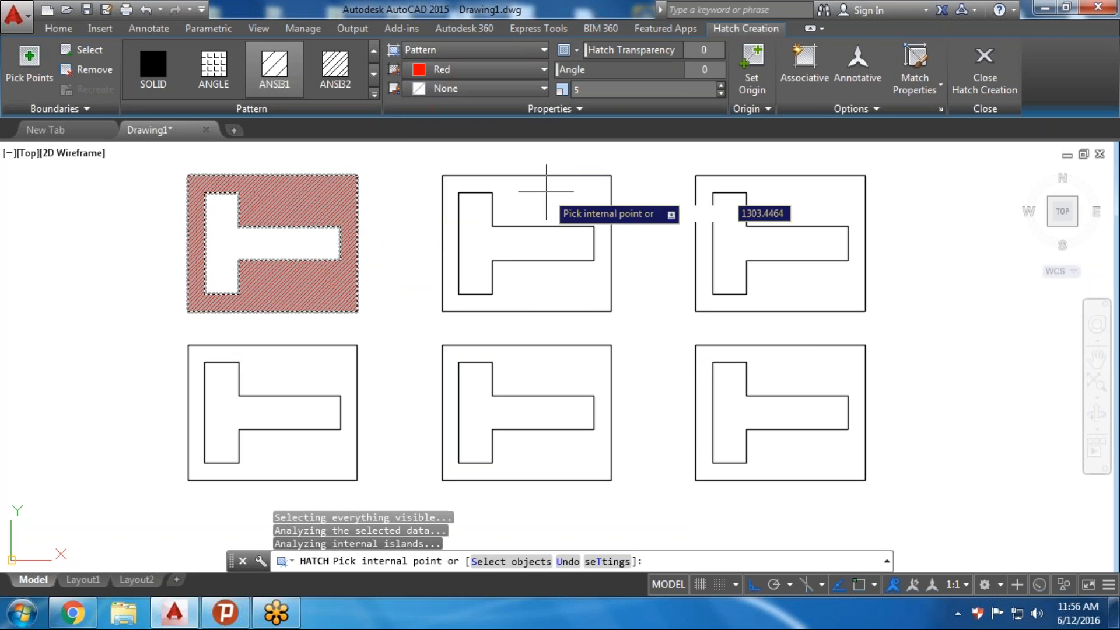
click(552, 184)
click(780, 210)
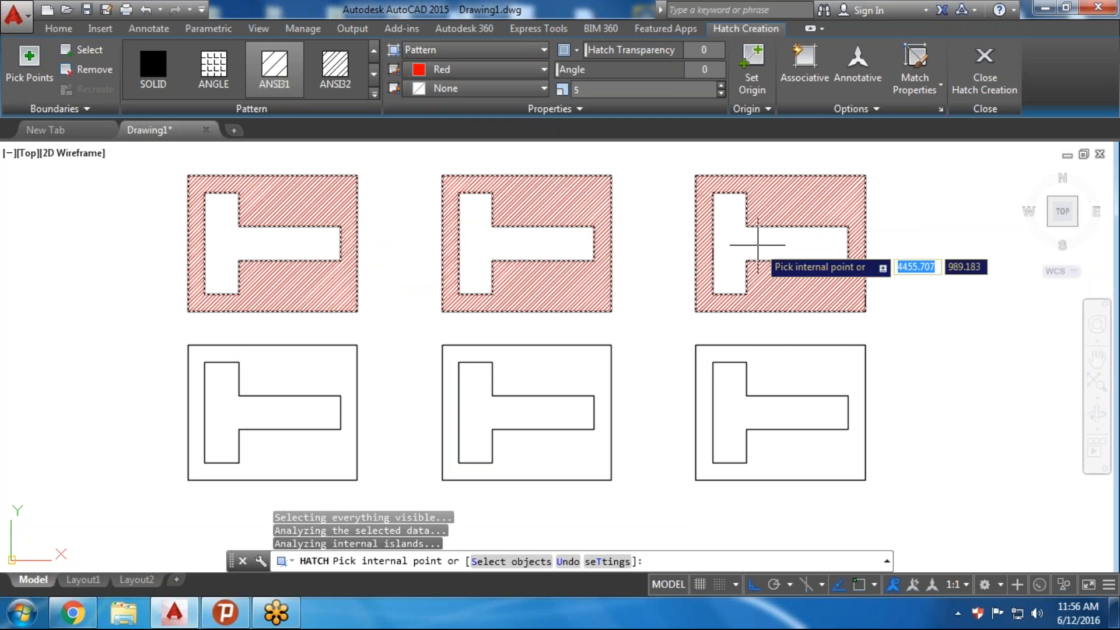
Add the areas around the T-shapes in the lower three rectangles to the hatch and finish it
click(344, 359)
click(534, 371)
click(756, 380)
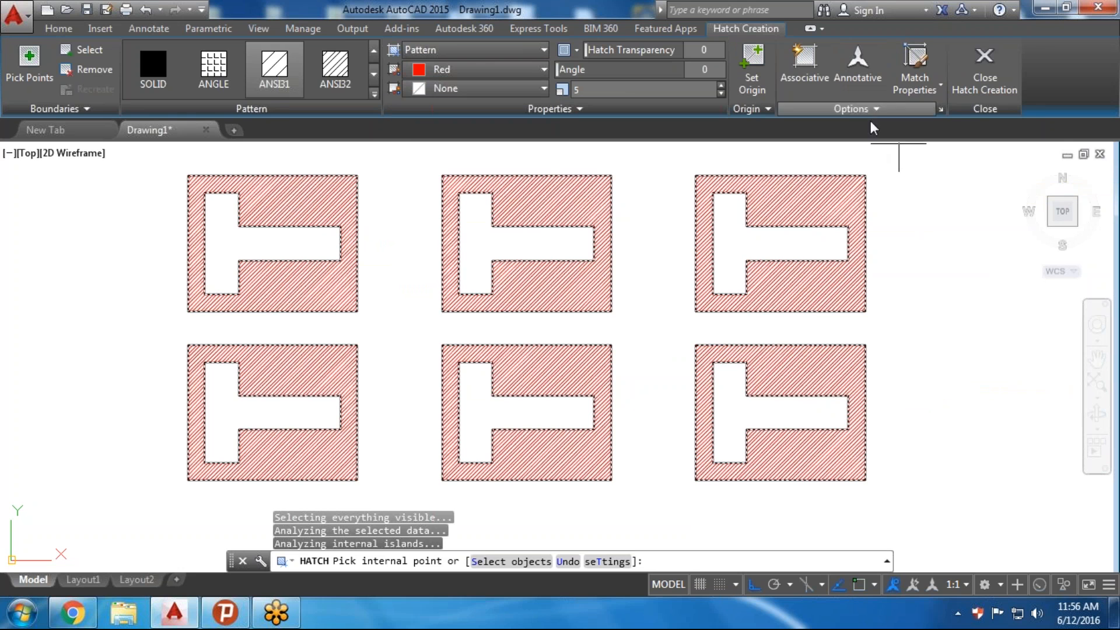
key(Return)
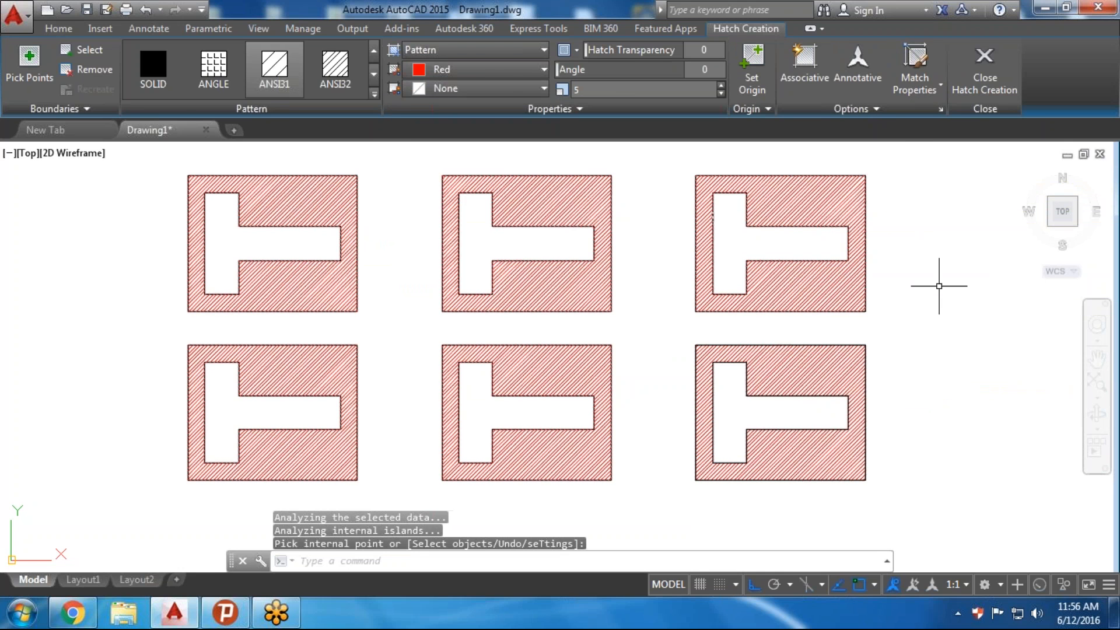
Erase the six separate hatches from the rectangles one after another, keeping the rectangles and T-shapes
click(542, 291)
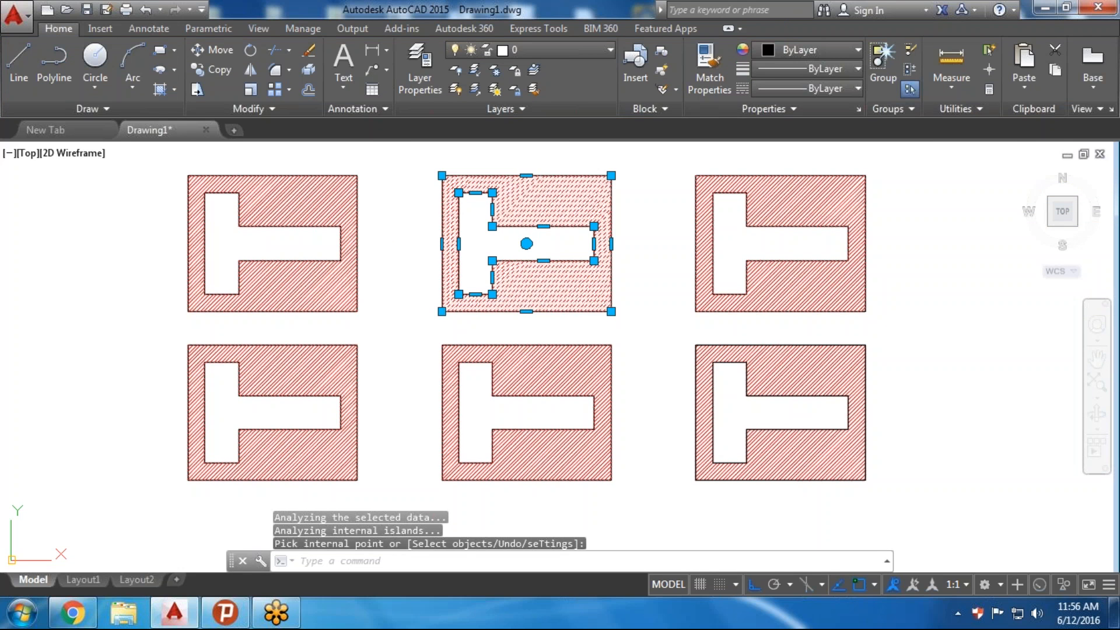
key(Delete)
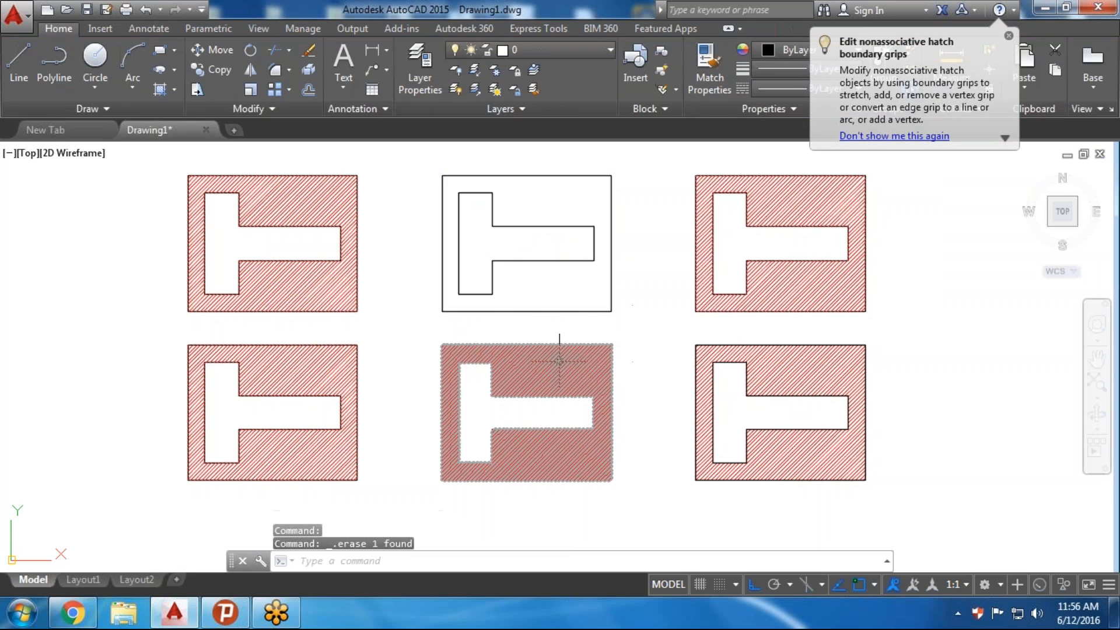
click(563, 367)
key(Delete)
click(309, 374)
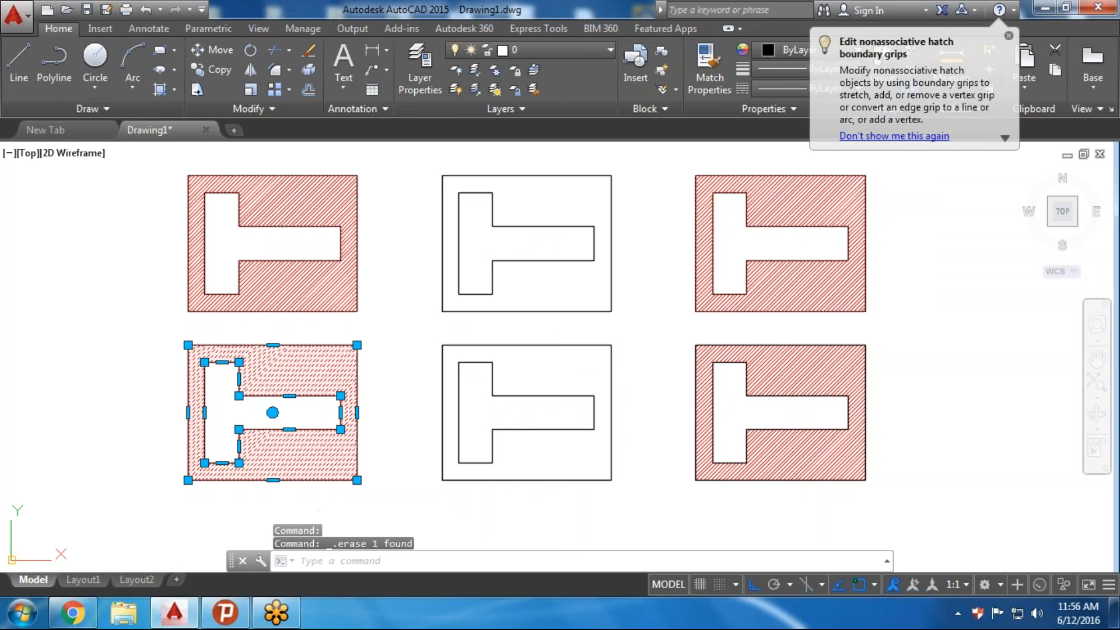
key(Delete)
click(316, 267)
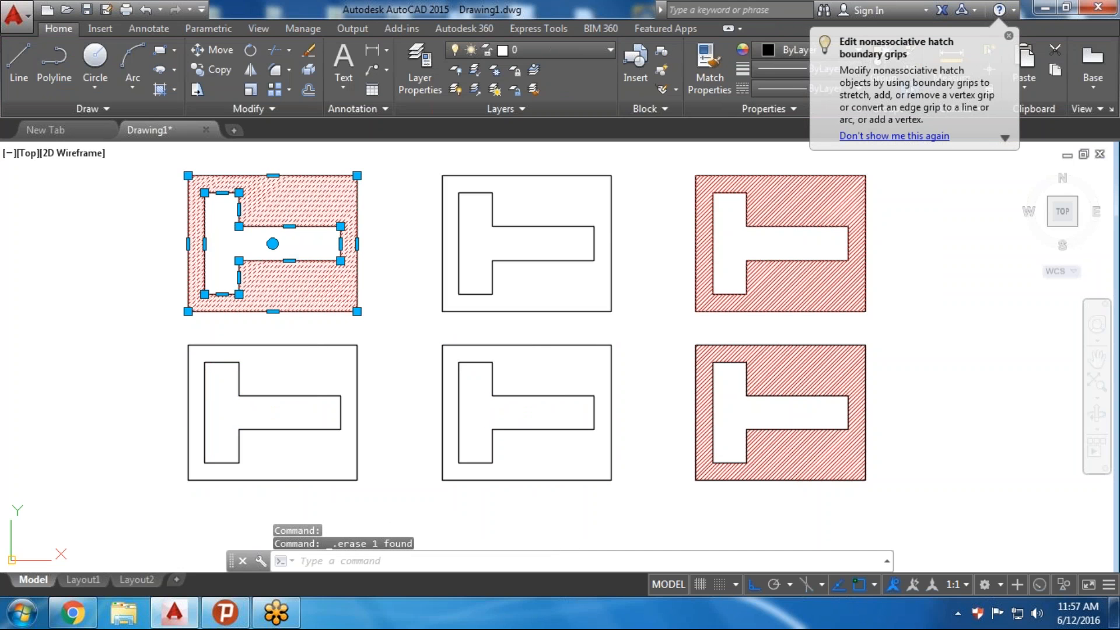
key(Delete)
click(811, 284)
key(Delete)
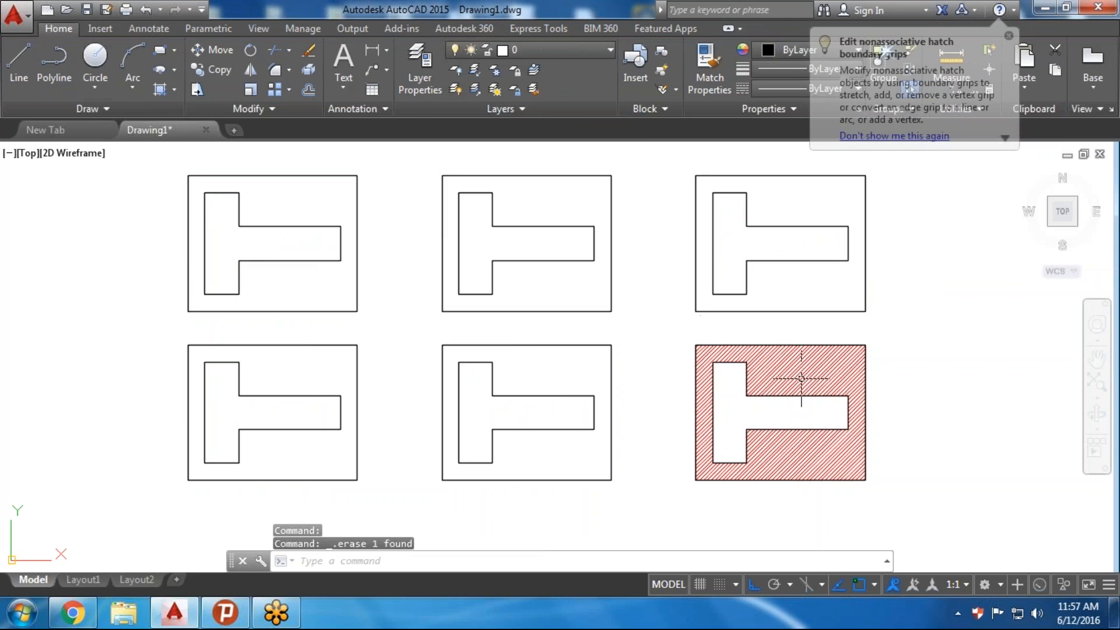
click(795, 379)
key(Delete)
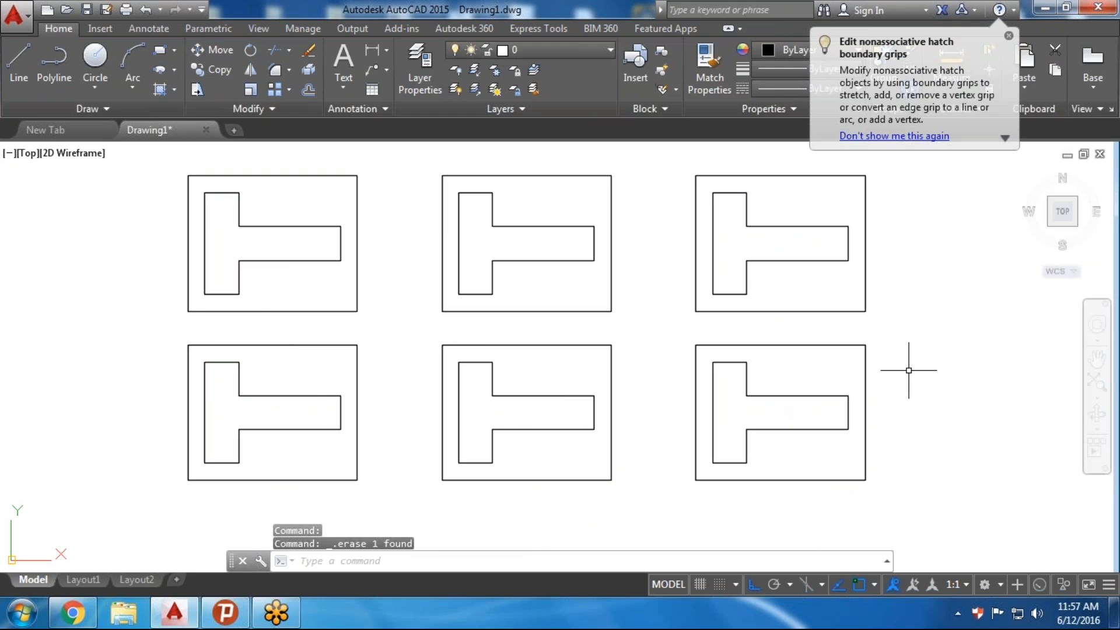
Start a new hatch and fill the areas around the T-shapes in all six rectangles
key(Return)
click(318, 283)
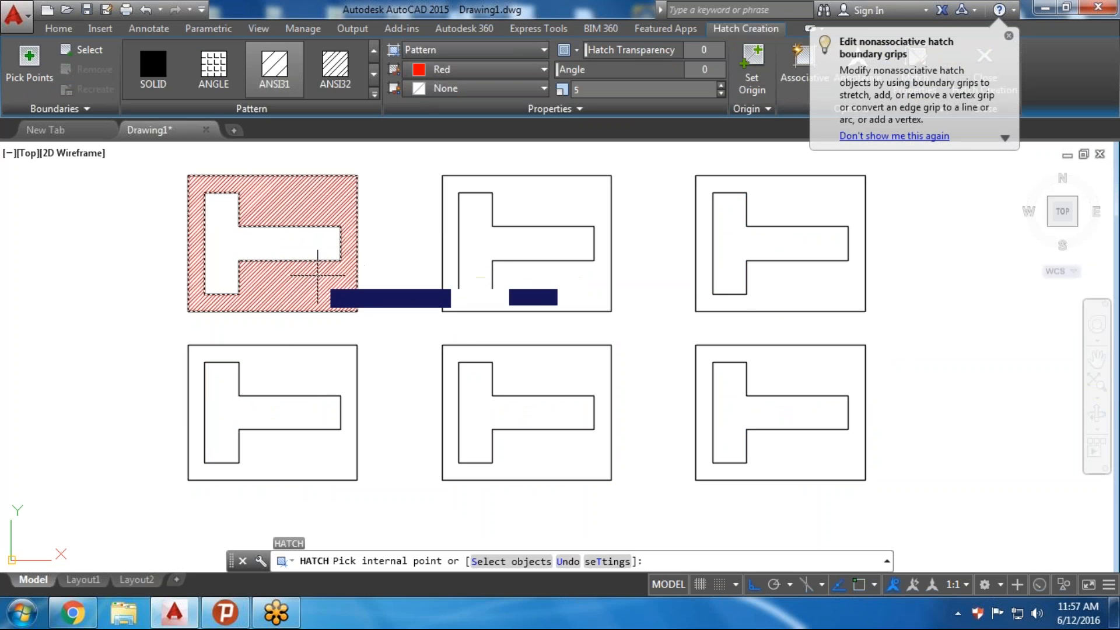
click(513, 288)
click(779, 291)
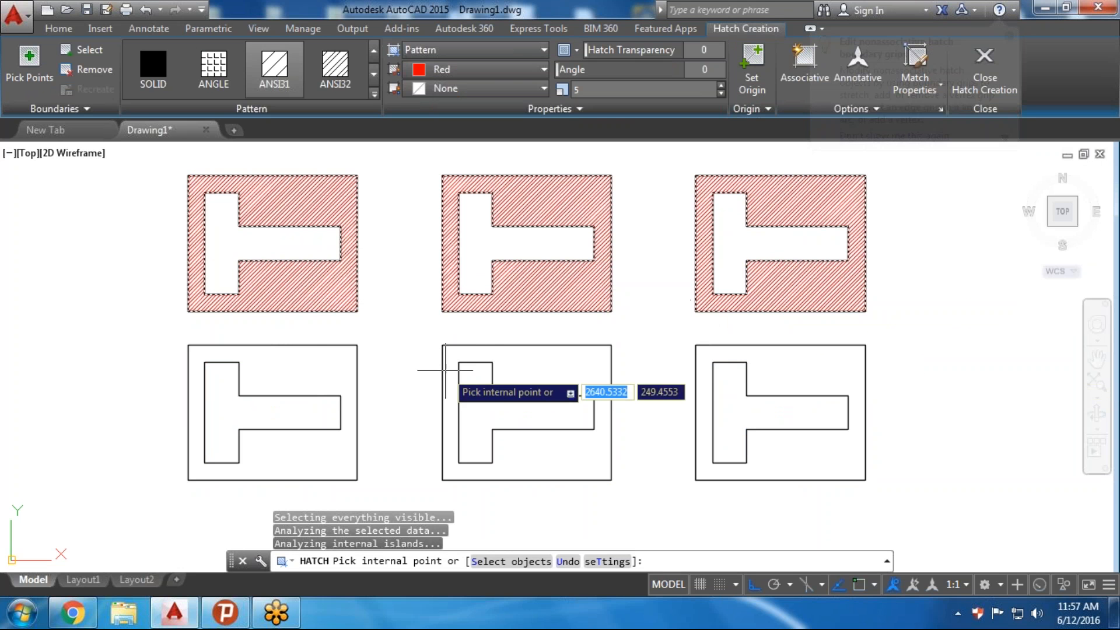
click(312, 364)
click(539, 357)
click(799, 366)
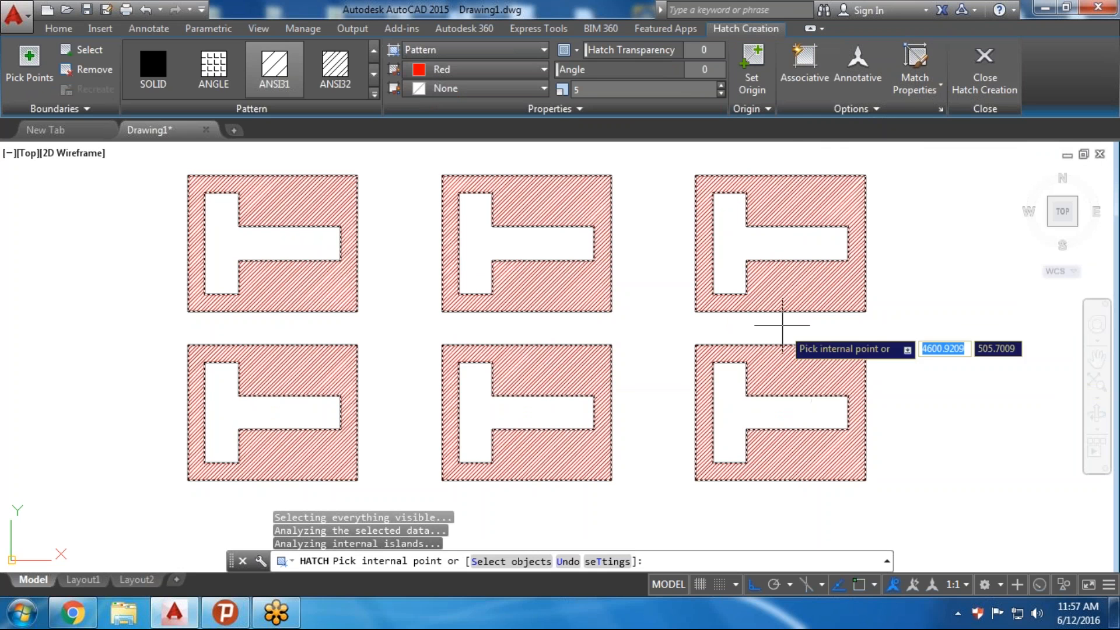
Make the hatch associative in the hatch options and finish creating it
click(842, 110)
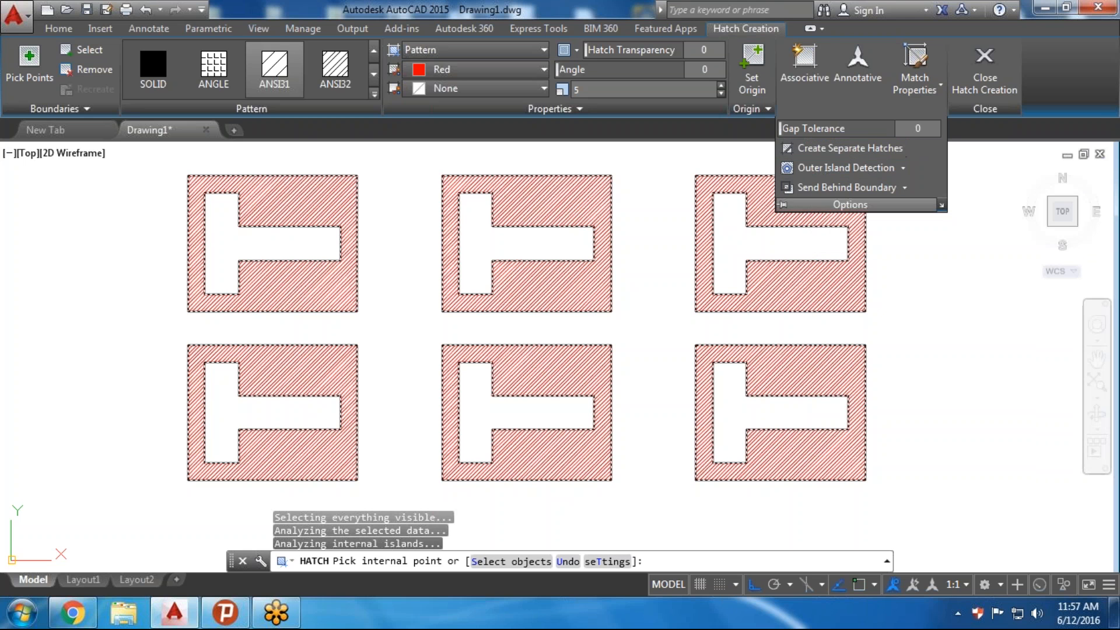
click(809, 73)
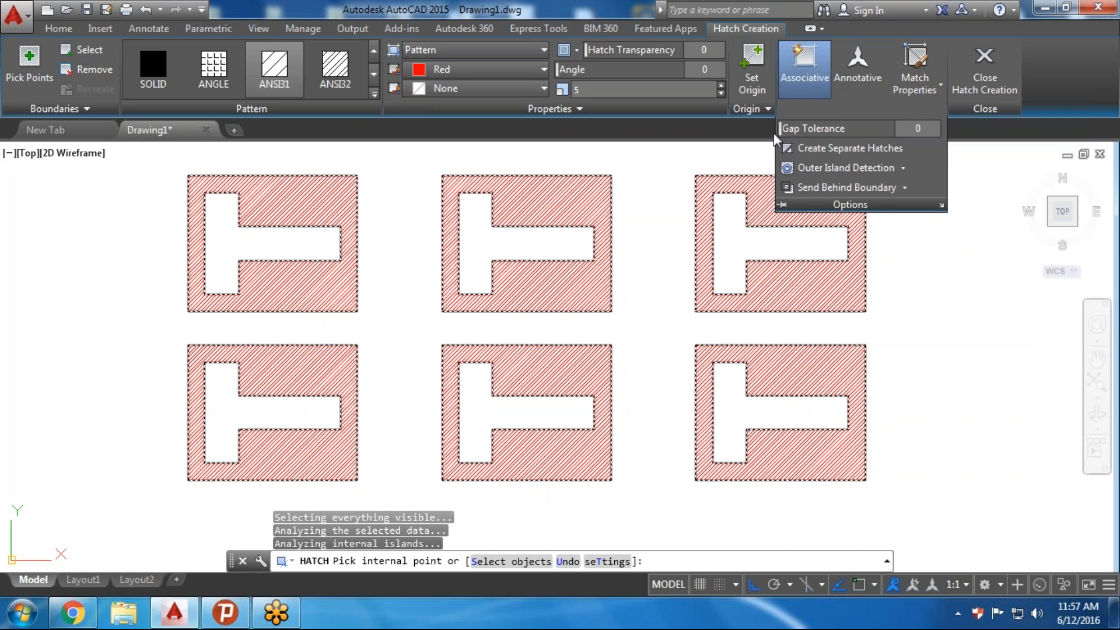
key(Return)
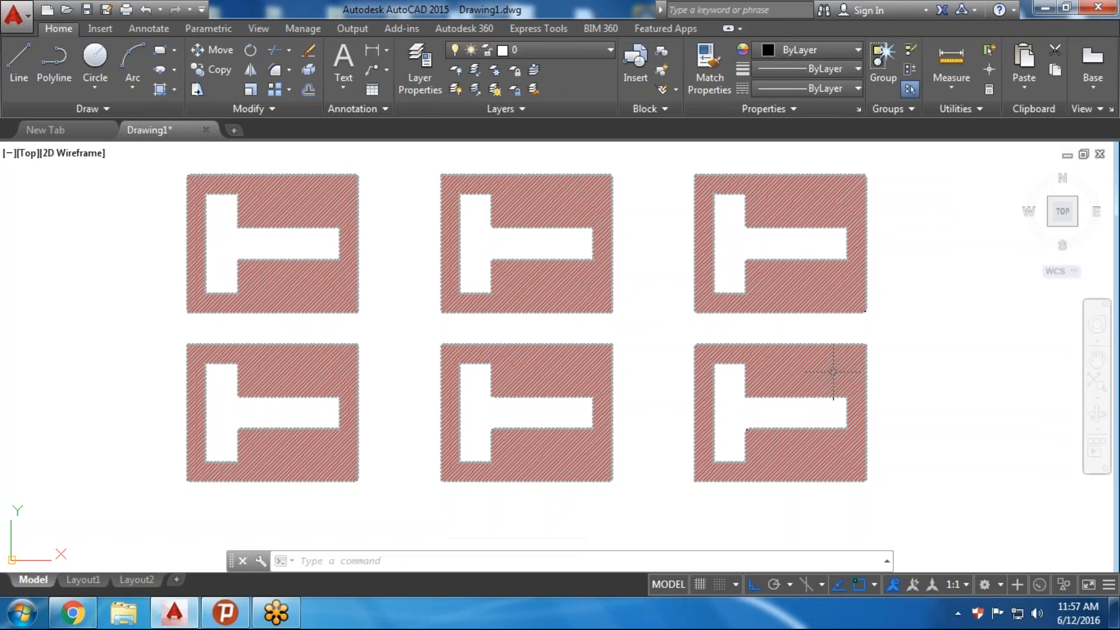
Erase the combined hatch from all six rectangles and undo the erasure
click(833, 371)
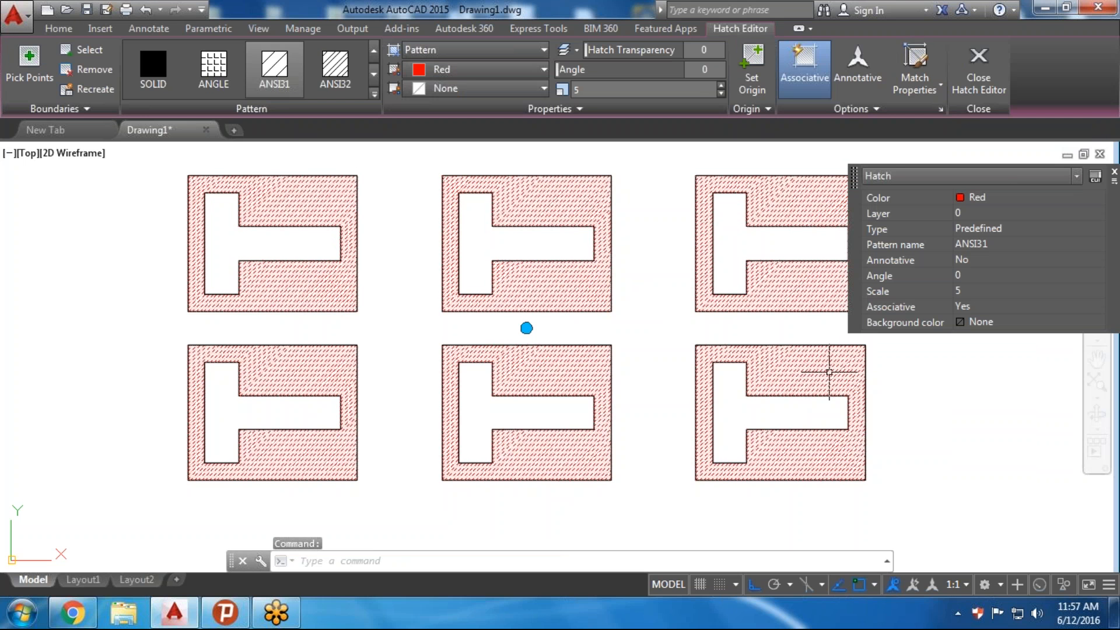
key(Delete)
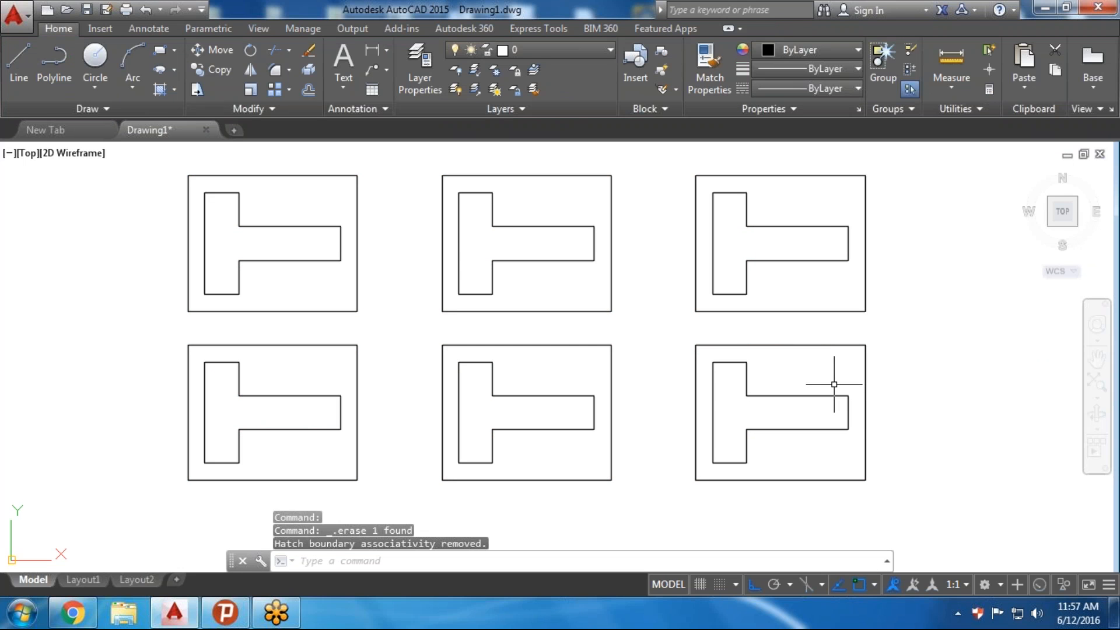
key(ctrl+z)
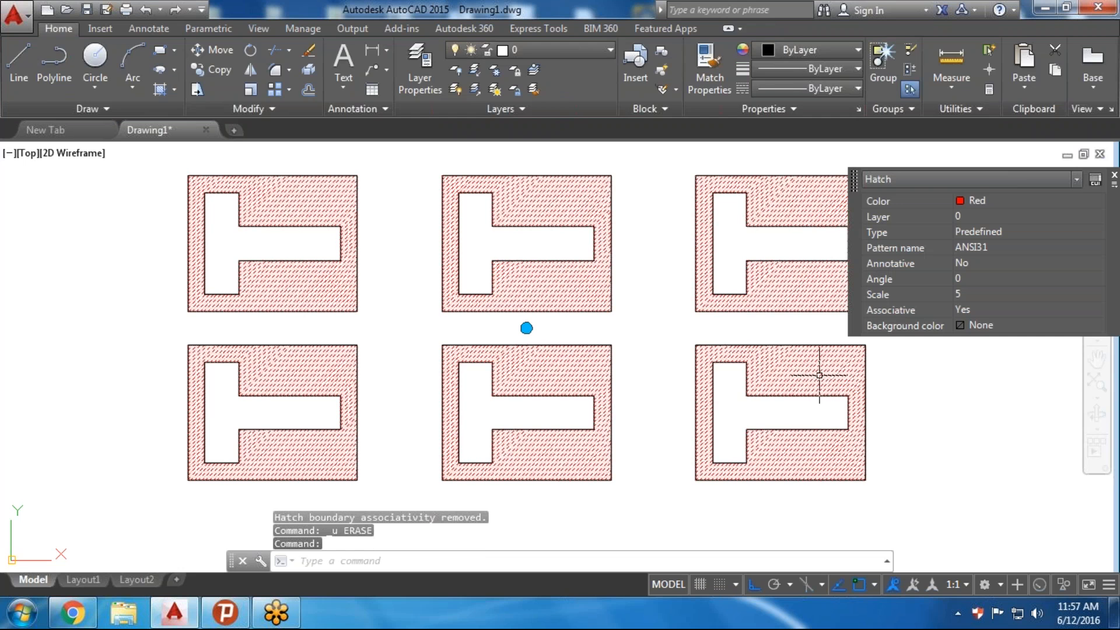
Change the combined hatch's color to Green in its quick properties
click(992, 199)
click(992, 198)
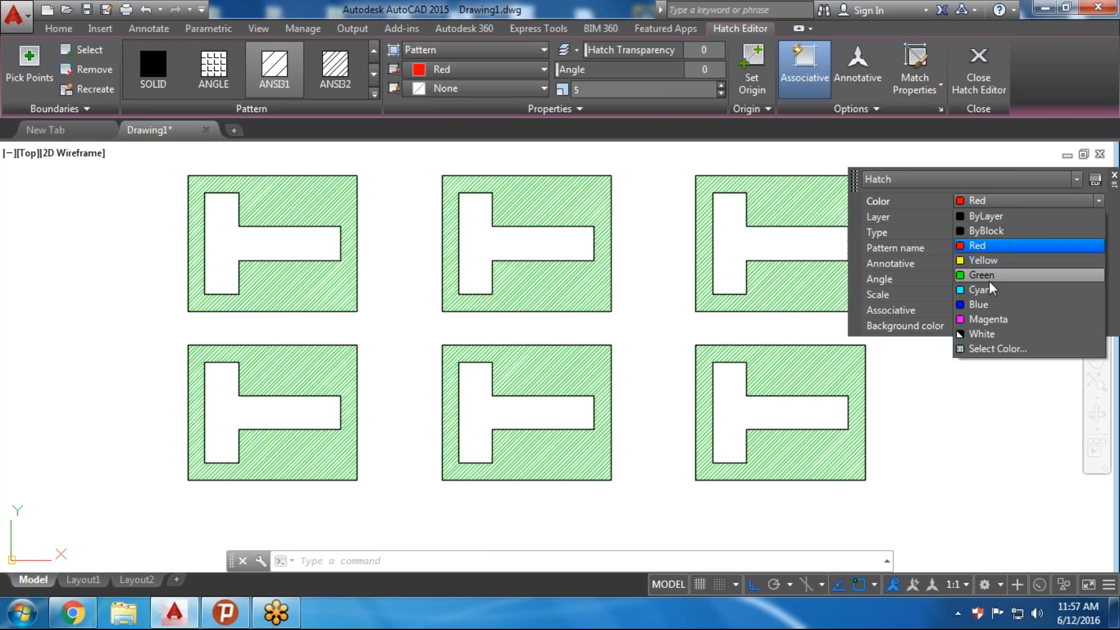
click(989, 280)
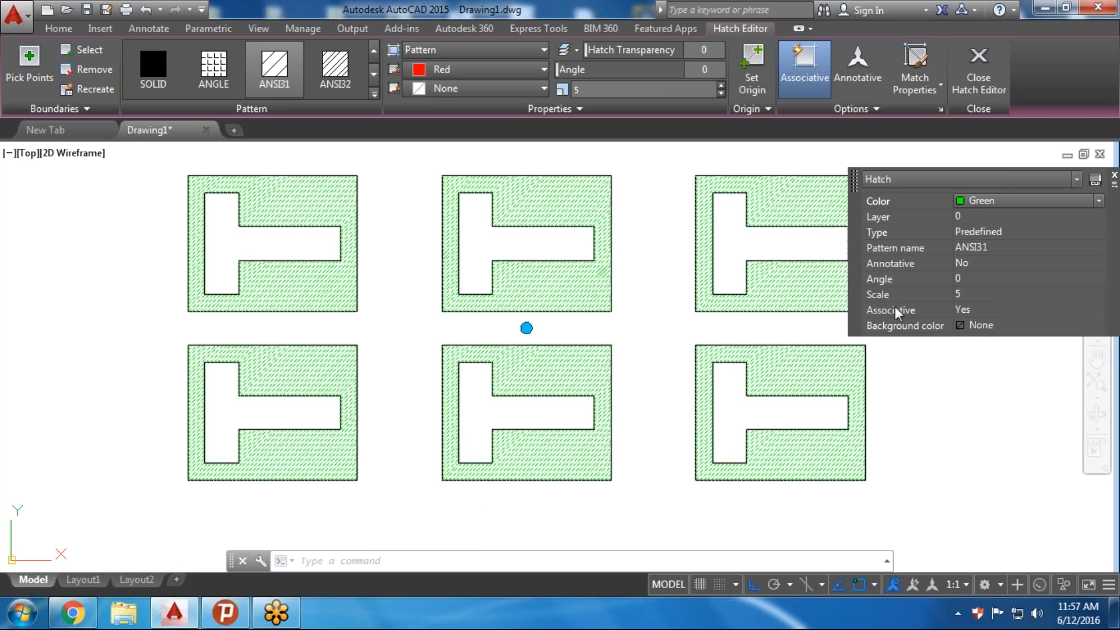
Look through the ANSI and ISO hatch patterns and change the hatch pattern to ANSI34
click(978, 249)
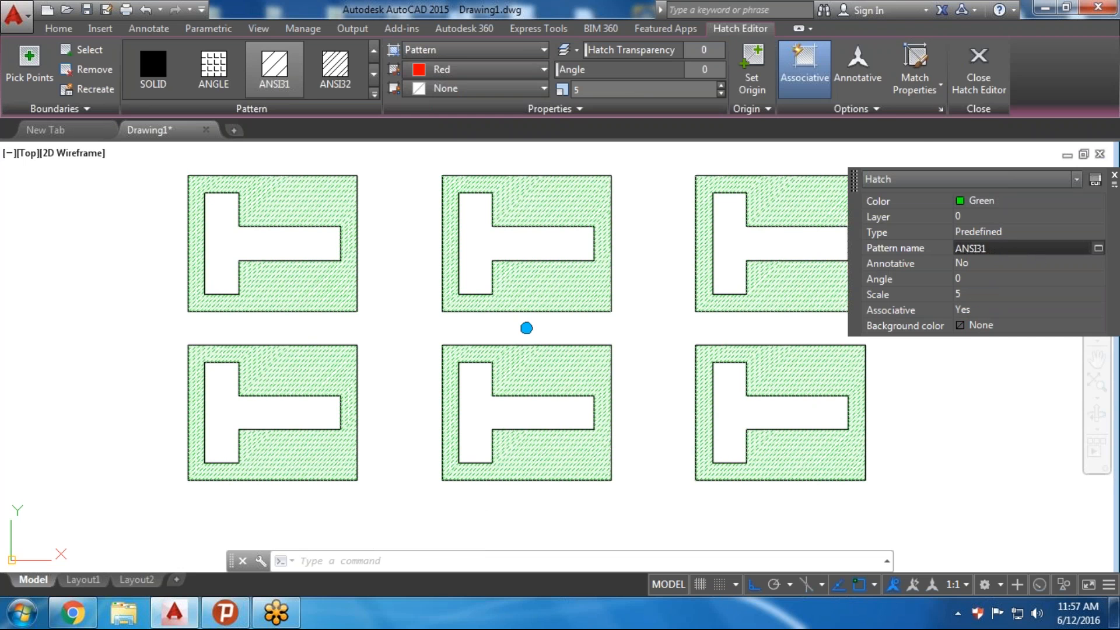
click(1098, 248)
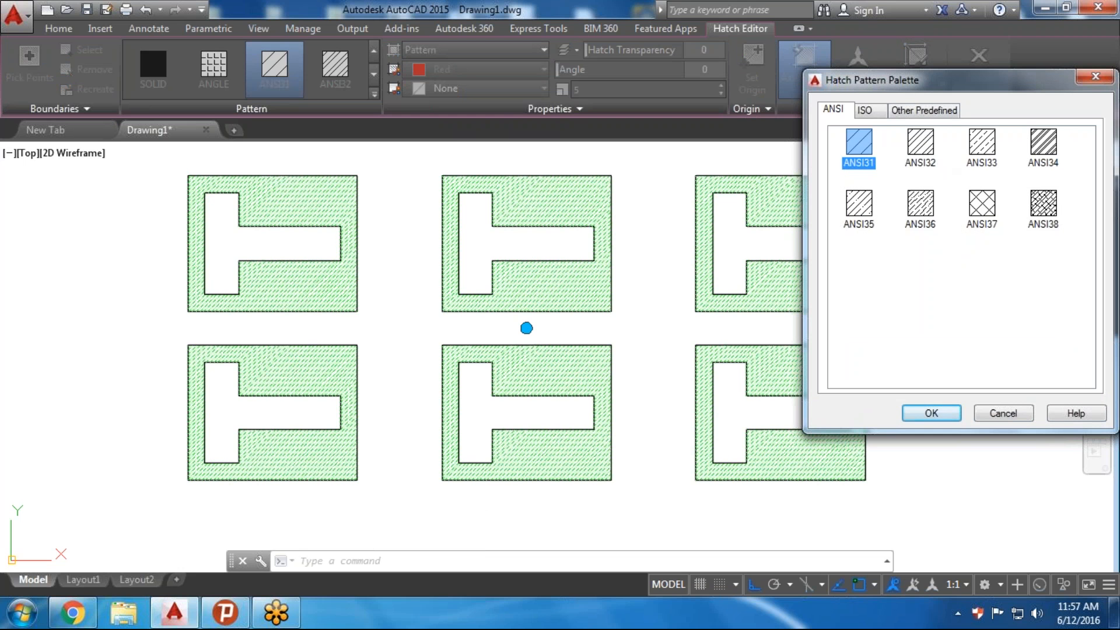
drag(885, 76, 825, 48)
click(803, 82)
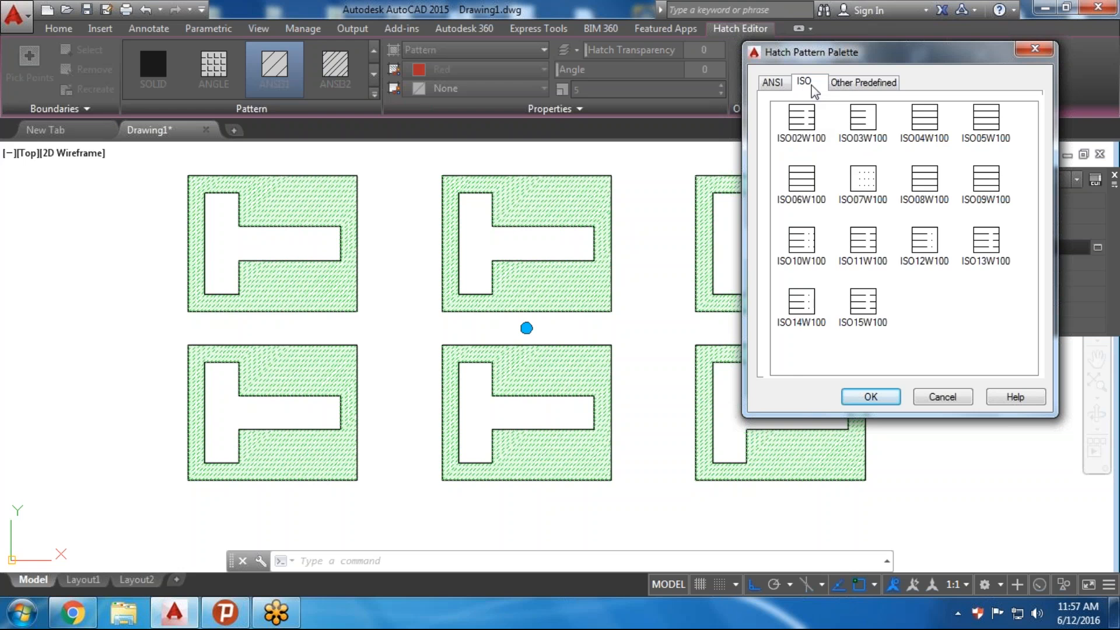
click(834, 82)
click(774, 82)
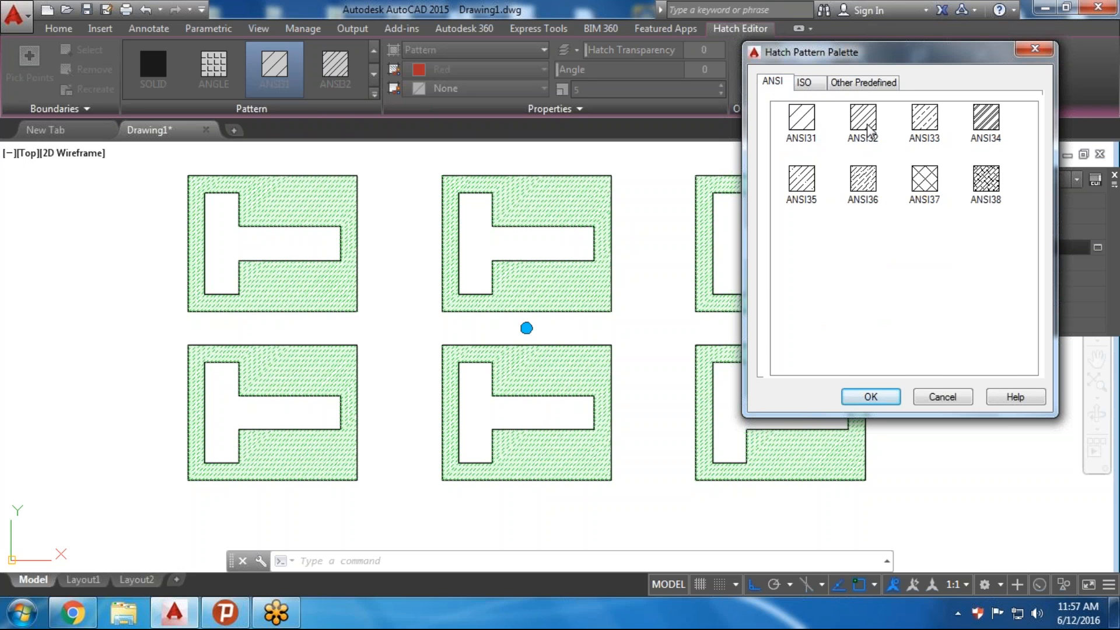
click(989, 130)
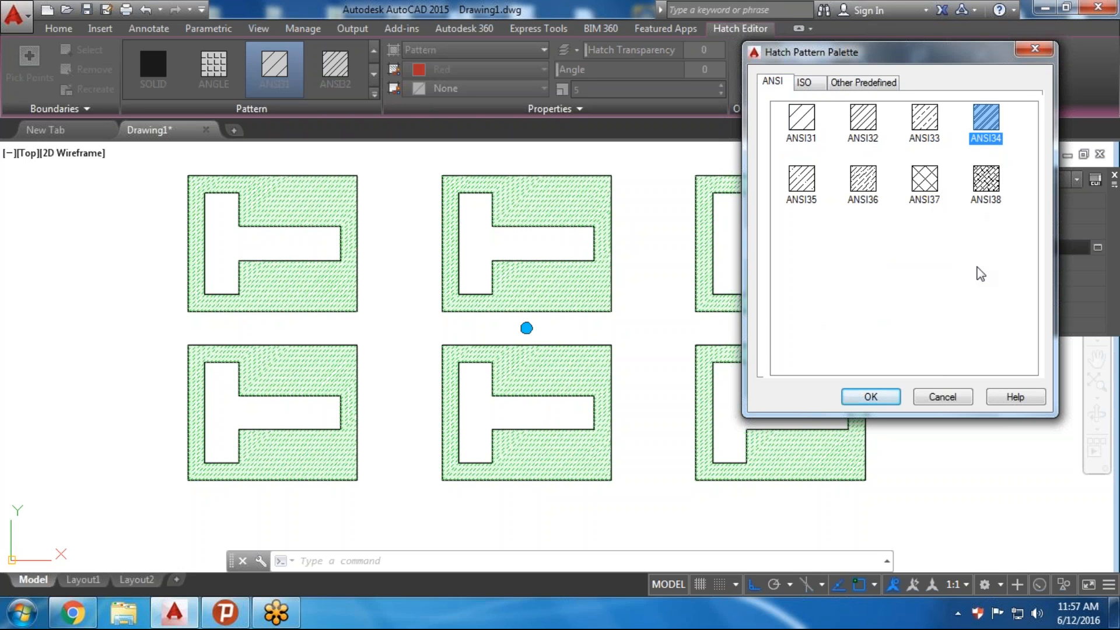
click(863, 398)
Set the hatch scale to 2 and its Associative property to No
scroll(770, 317, up, 4)
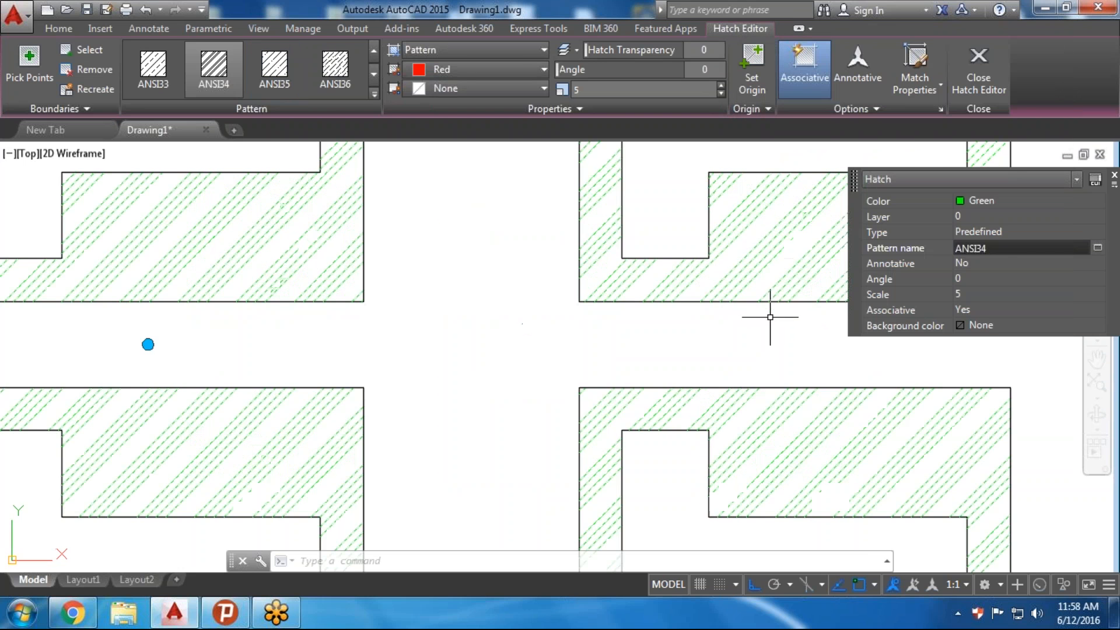
scroll(764, 325, down, 2)
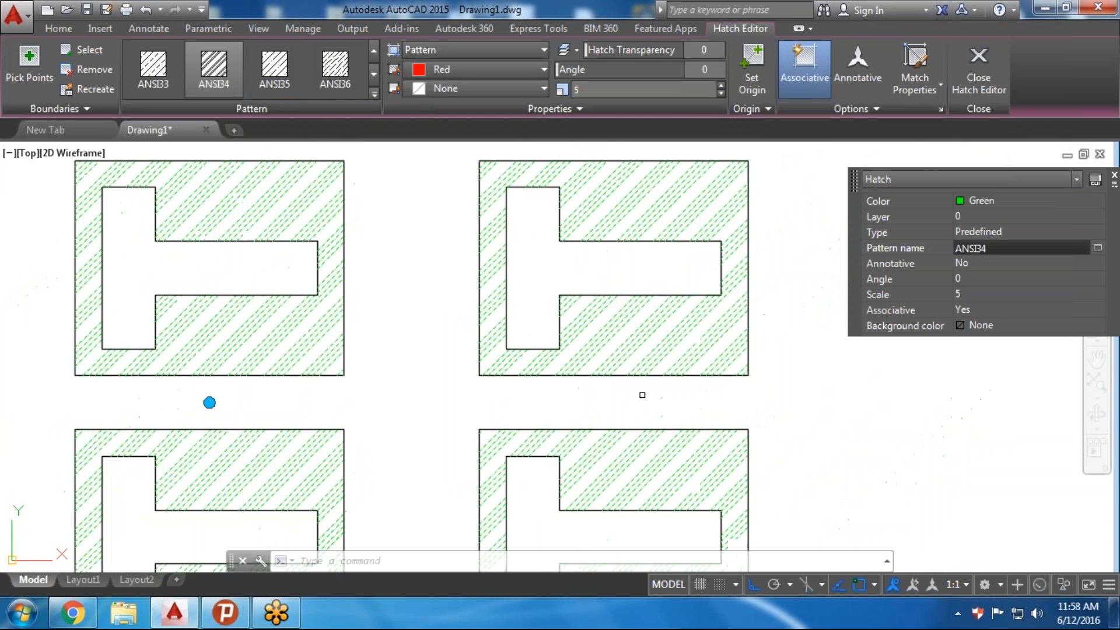
click(975, 295)
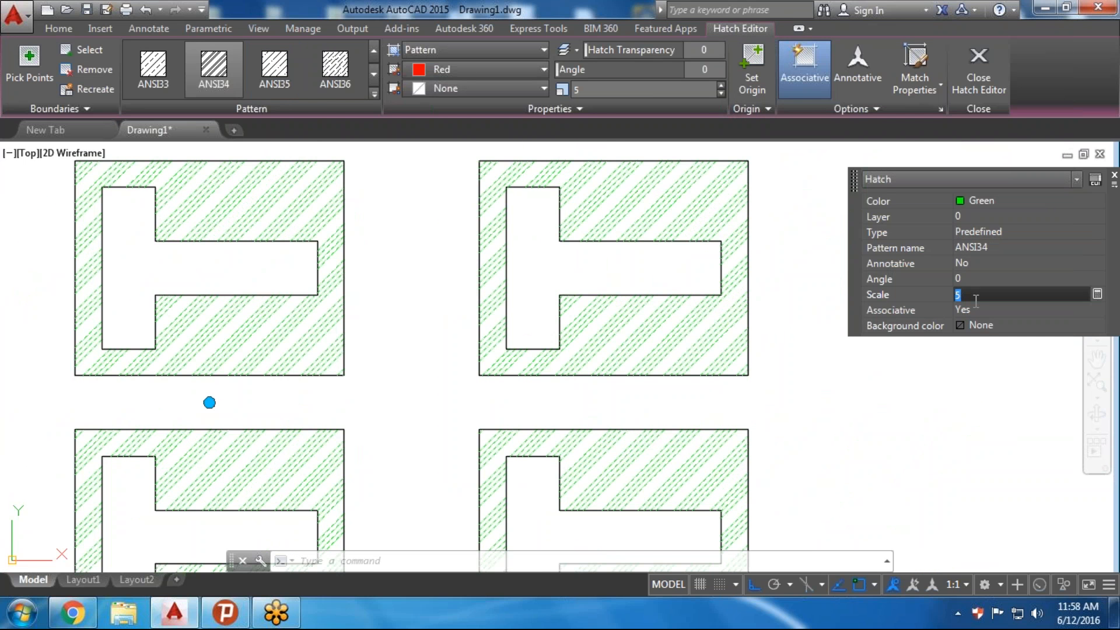
key(Return)
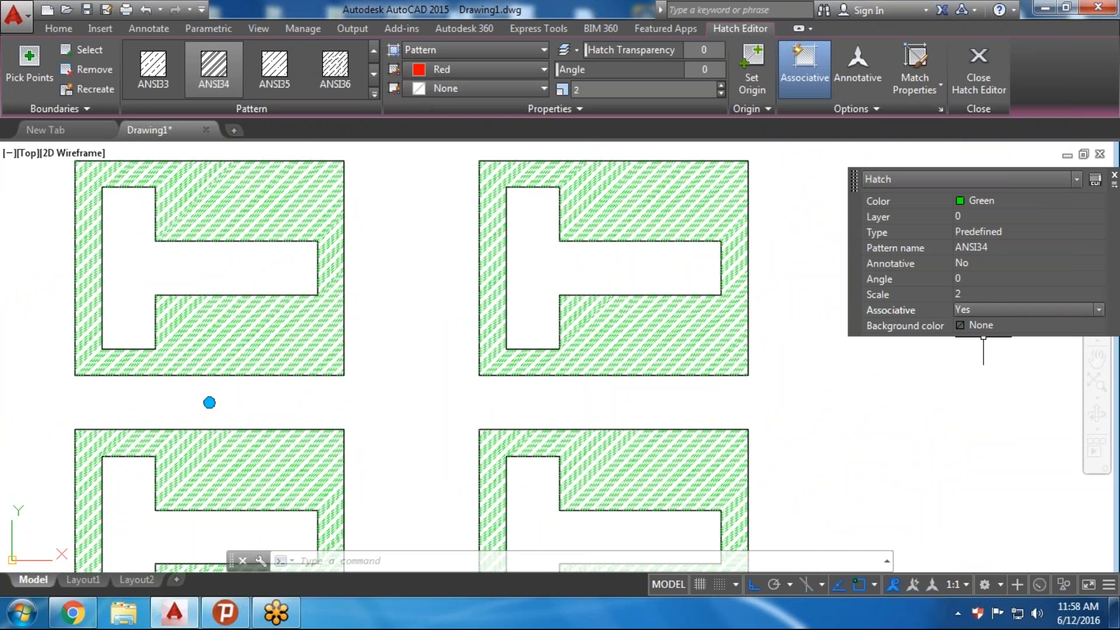
click(976, 311)
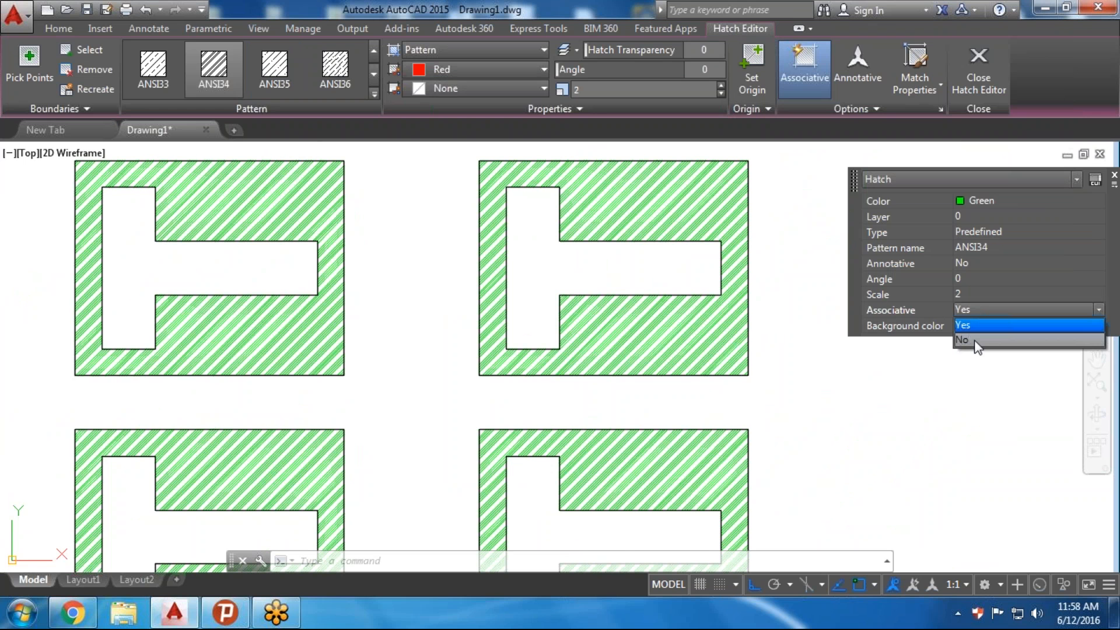
click(976, 341)
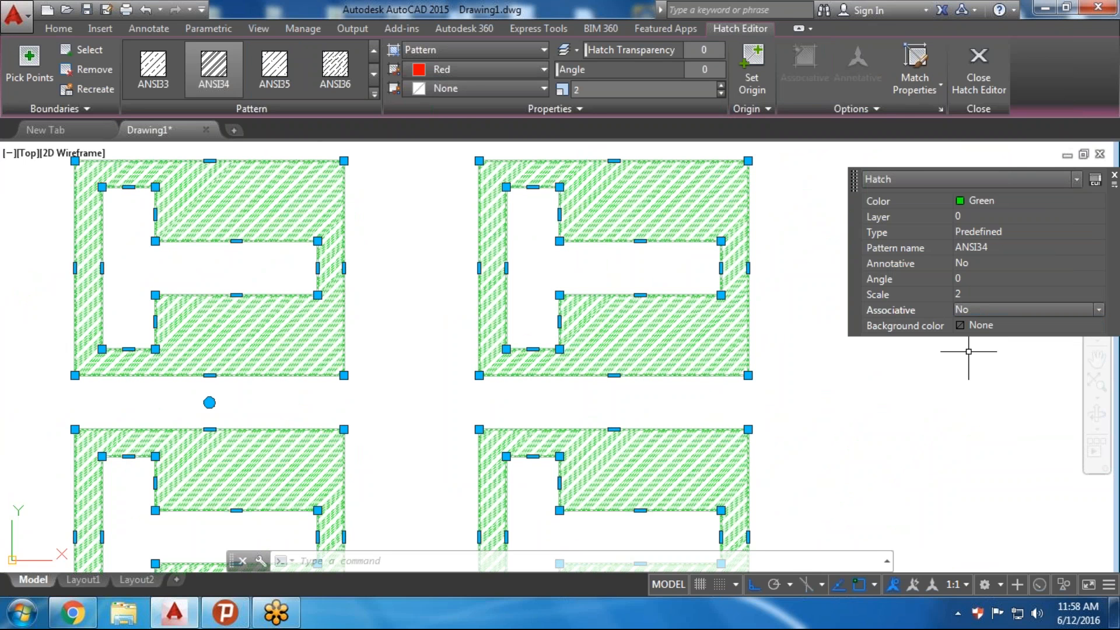
Try to set the hatch's Associative property back to Yes
click(976, 309)
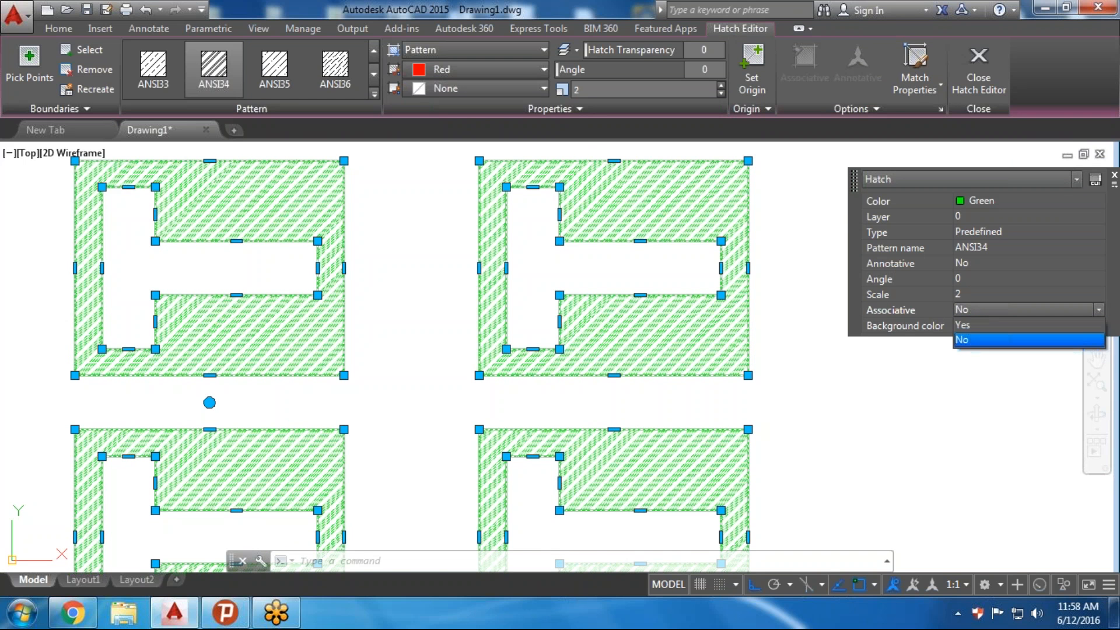
click(972, 329)
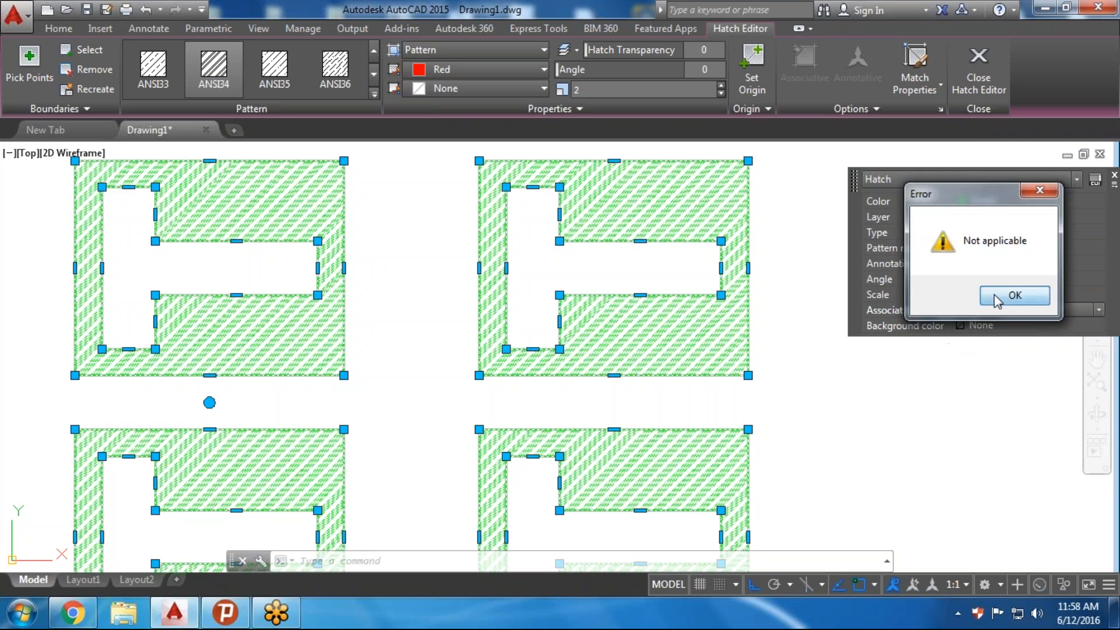
click(991, 295)
click(980, 310)
click(977, 327)
click(1011, 294)
Set the hatch's background color to Blue
click(1002, 330)
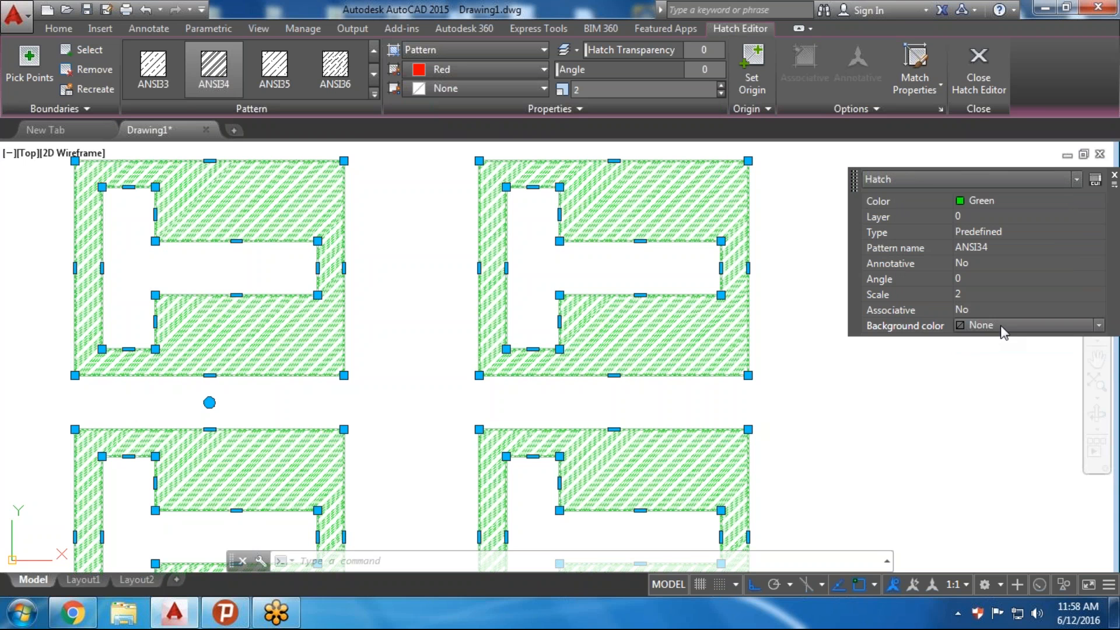
click(1000, 330)
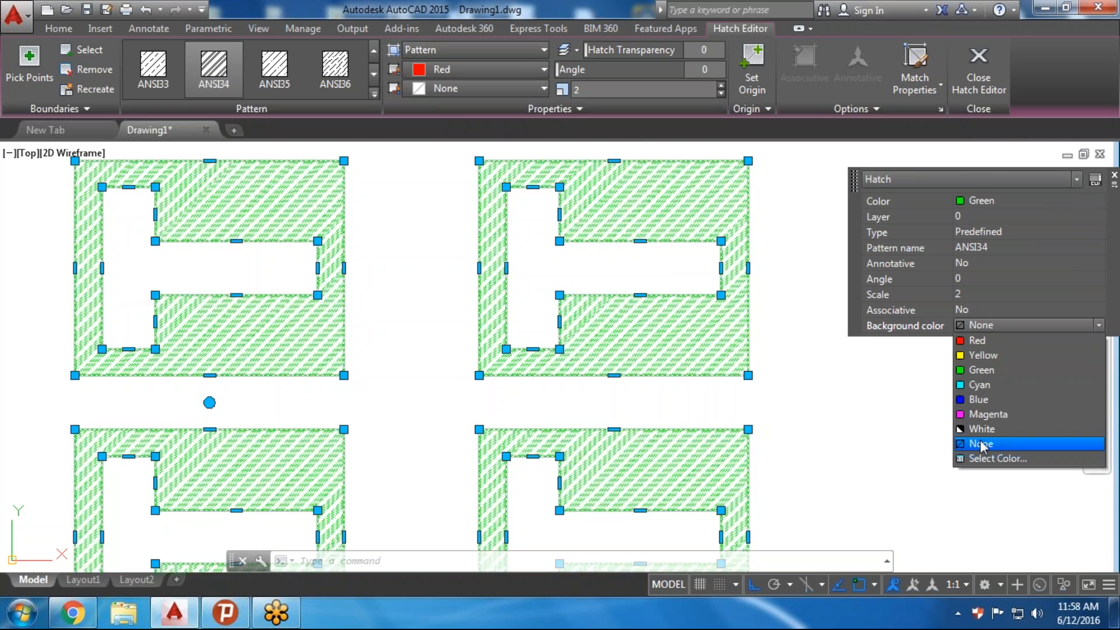
click(977, 399)
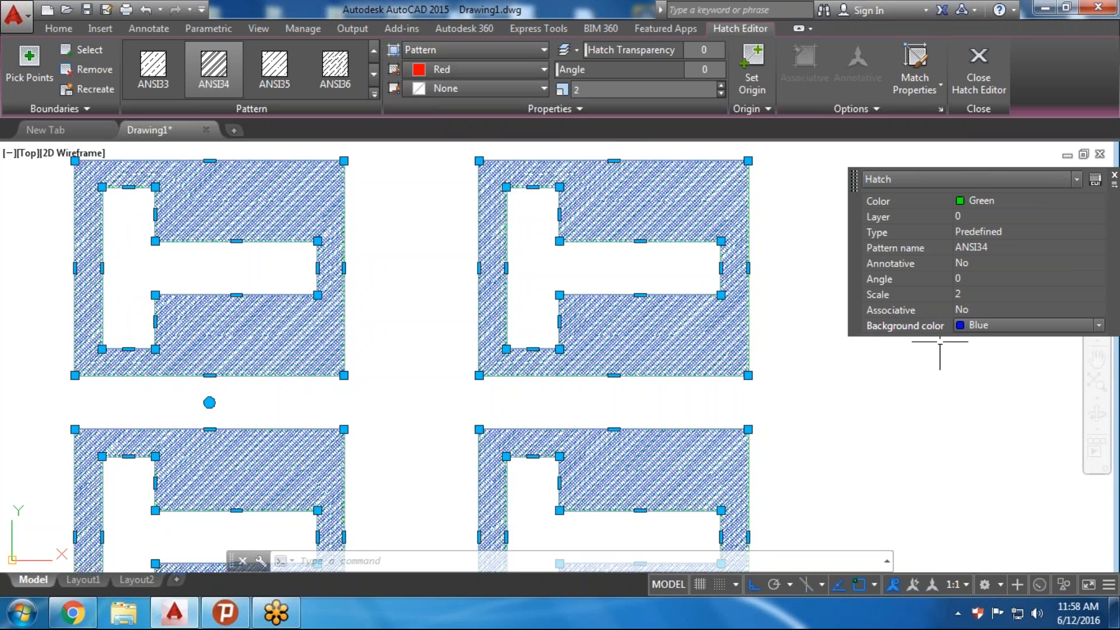
Set the hatch angle to 30 and deselect the hatch
click(972, 280)
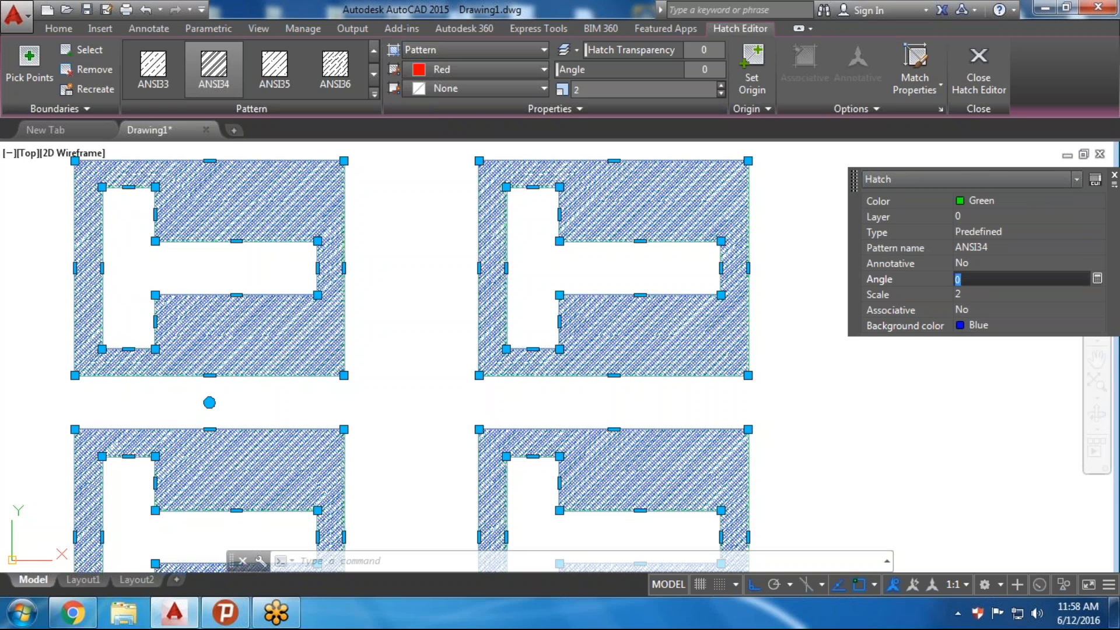
text(30)
key(Return)
key(Escape)
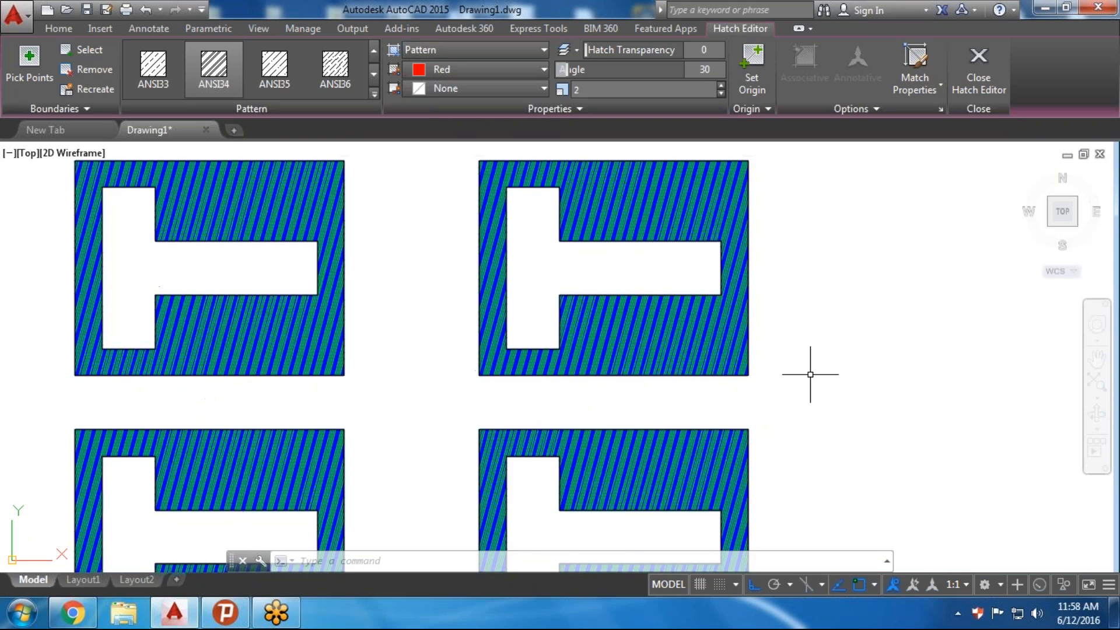
Undo the hatch edits and the hatch itself until all six figures are unfilled
scroll(724, 327, up, 3)
scroll(816, 321, down, 3)
scroll(879, 356, down, 1)
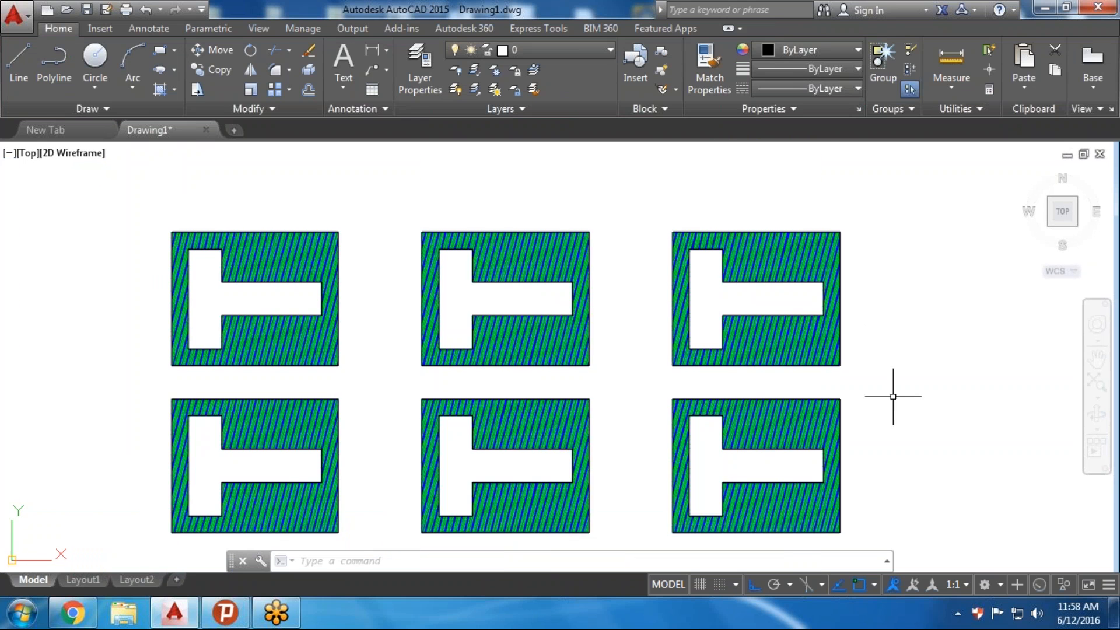
middle_drag(893, 396, 862, 348)
scroll(855, 358, up, 2)
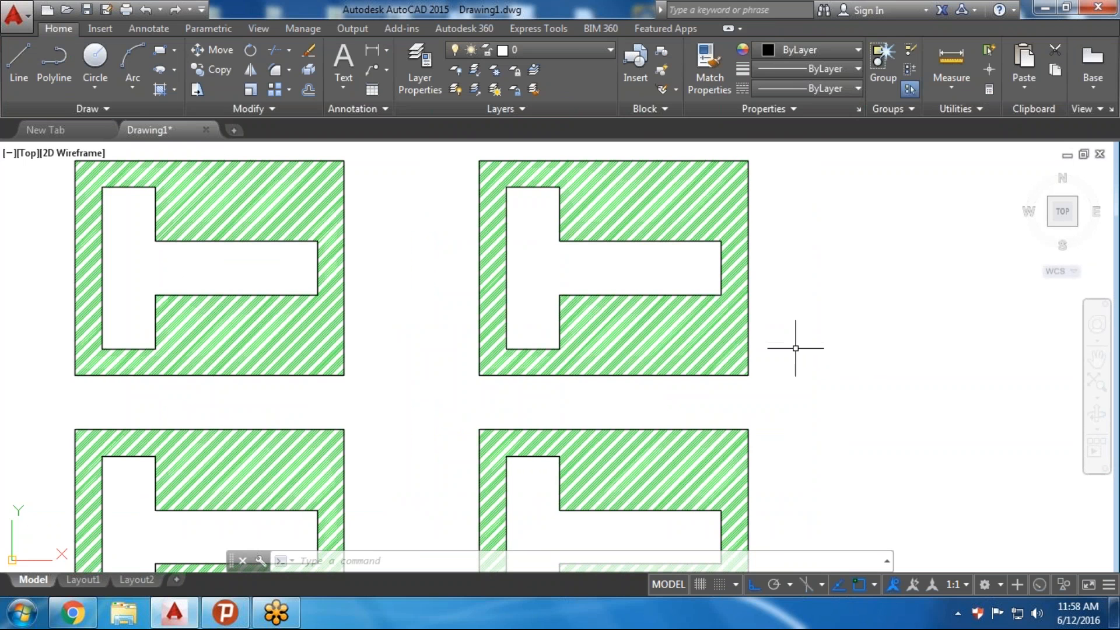
key(ctrl+z)
key(ctrl+z)
key(ctrl+z)
key(ctrl+z)
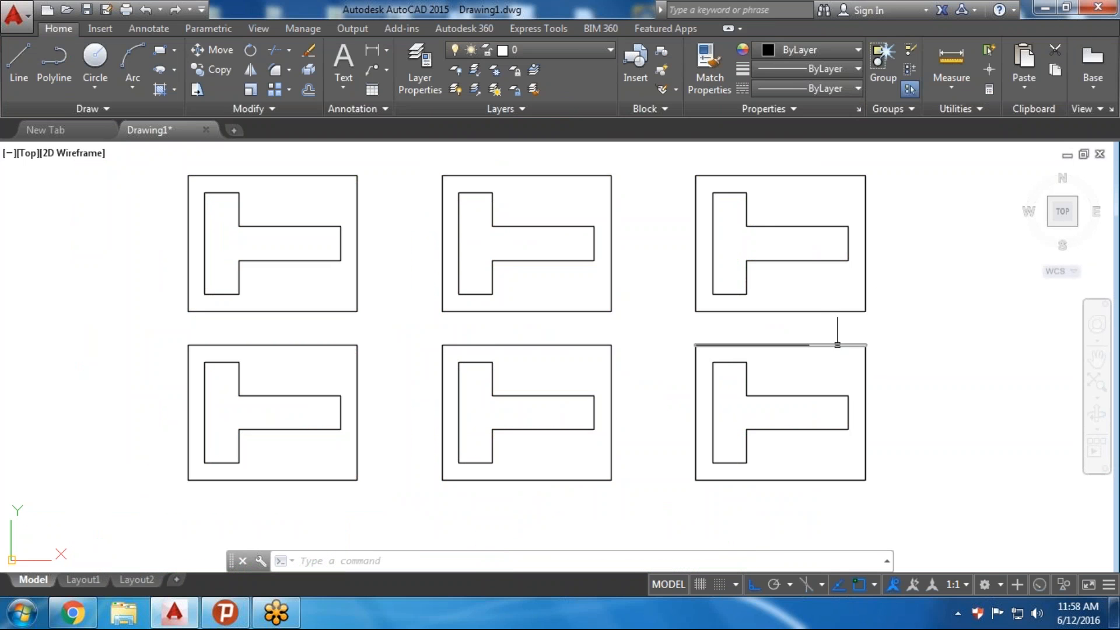
scroll(921, 314, down, 2)
middle_drag(924, 313, 885, 317)
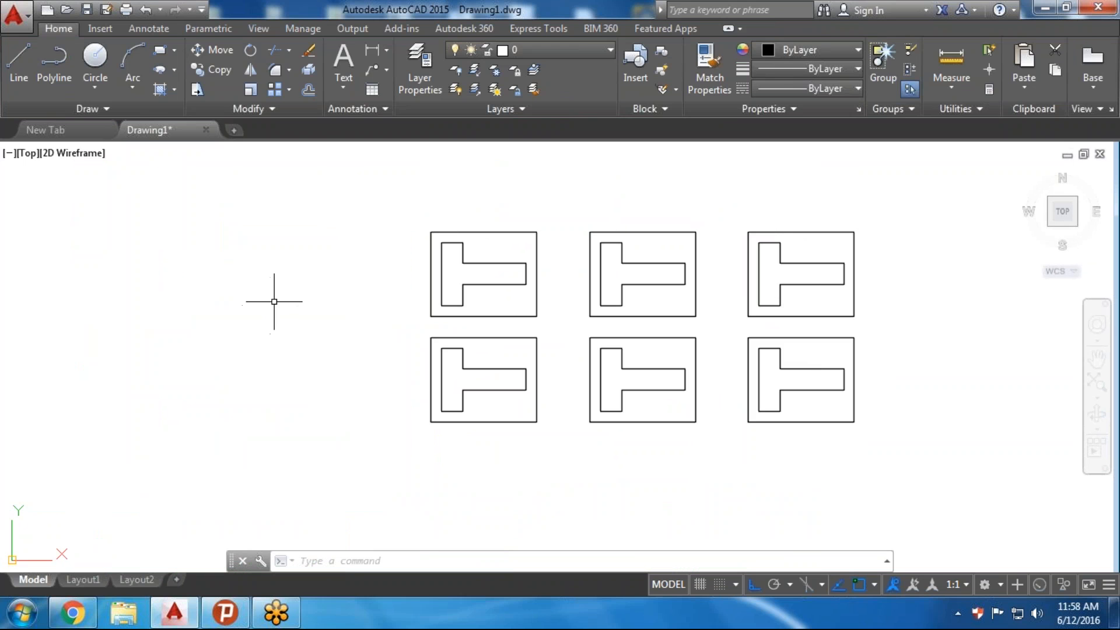
Start a new hatch and set its type to Solid
text(h)
key(Return)
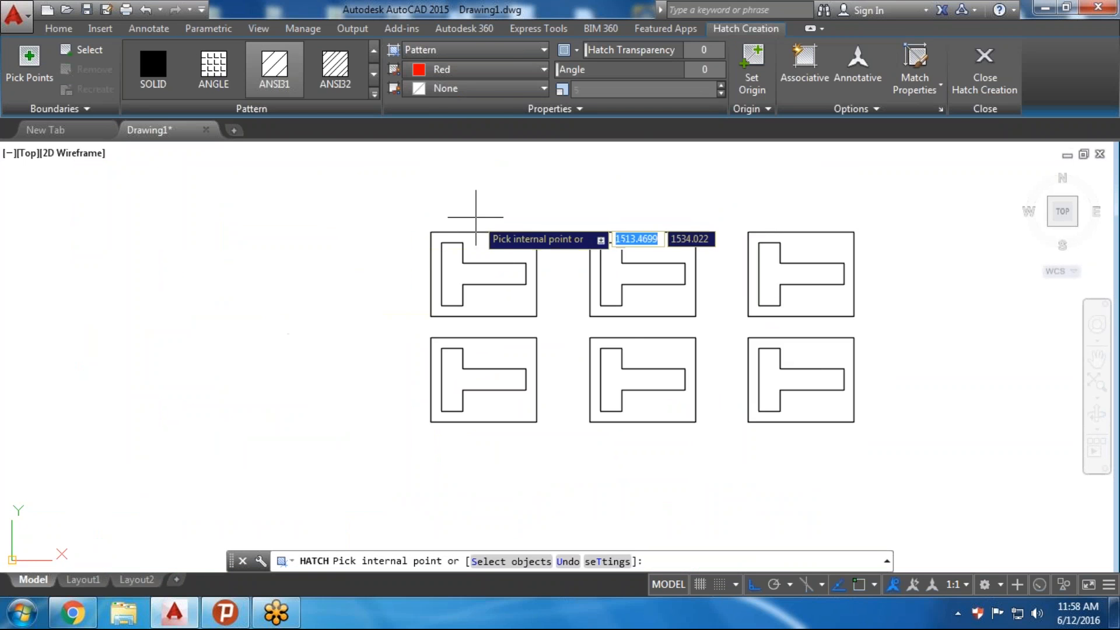
scroll(528, 219, up, 2)
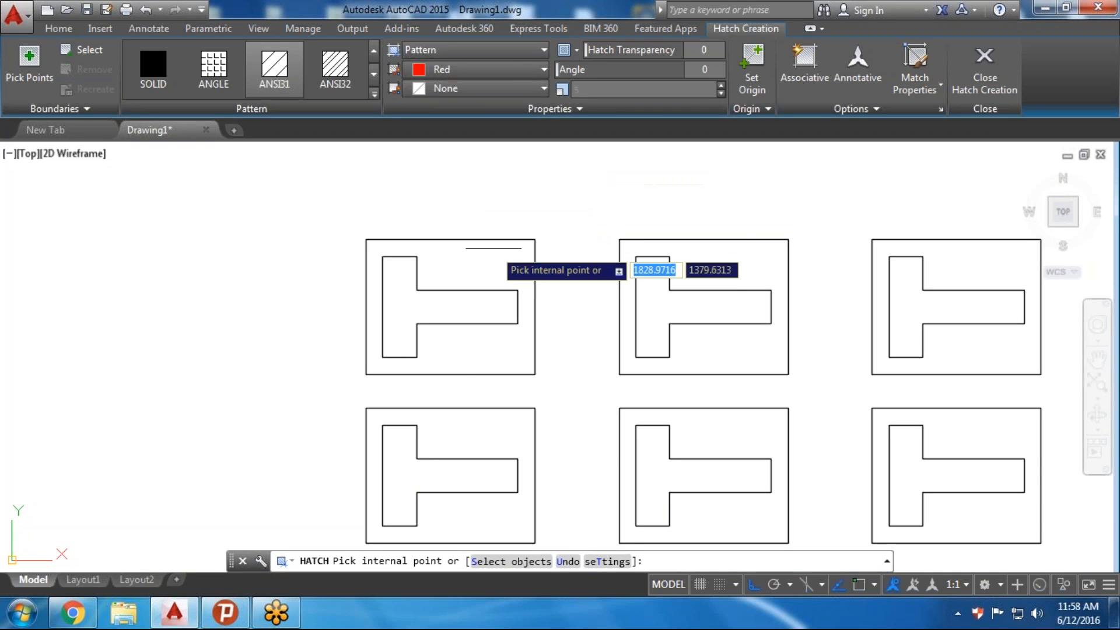
click(496, 260)
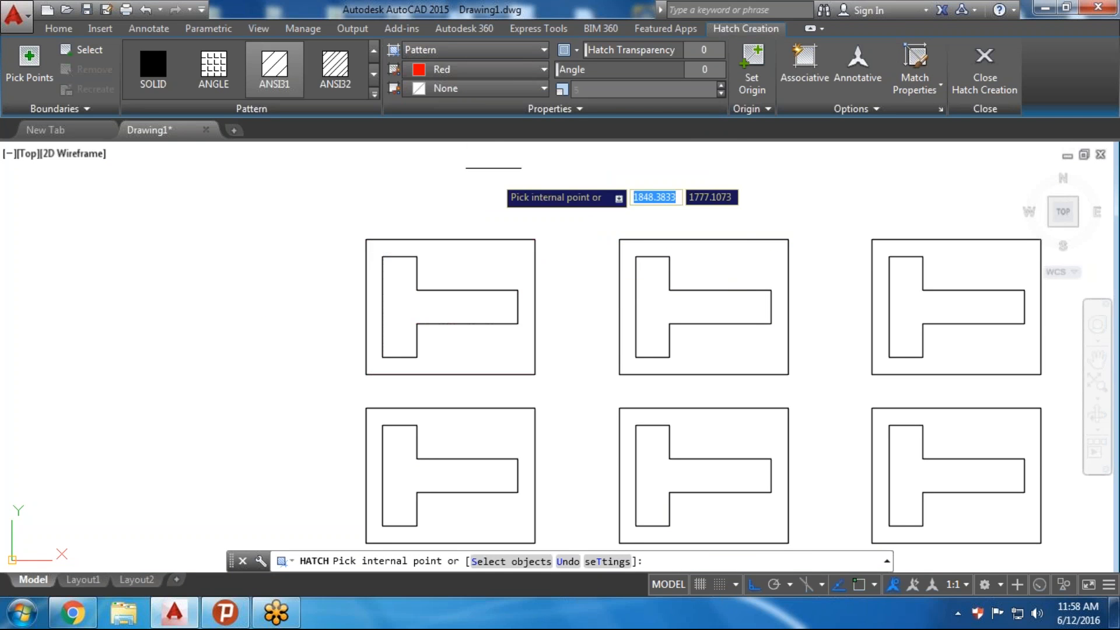
click(450, 51)
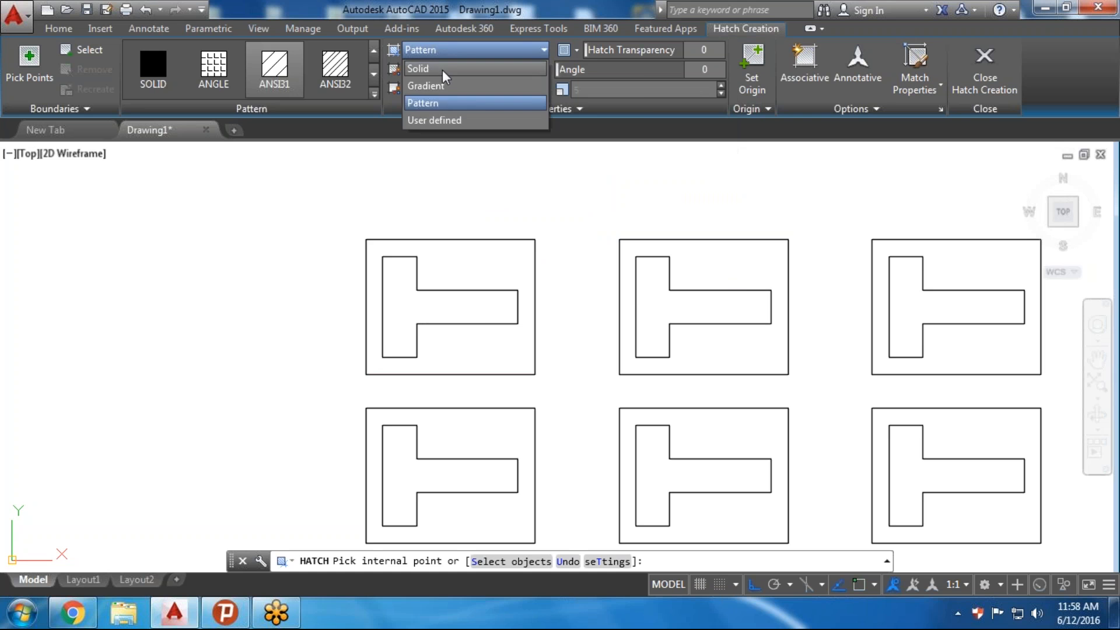
click(441, 70)
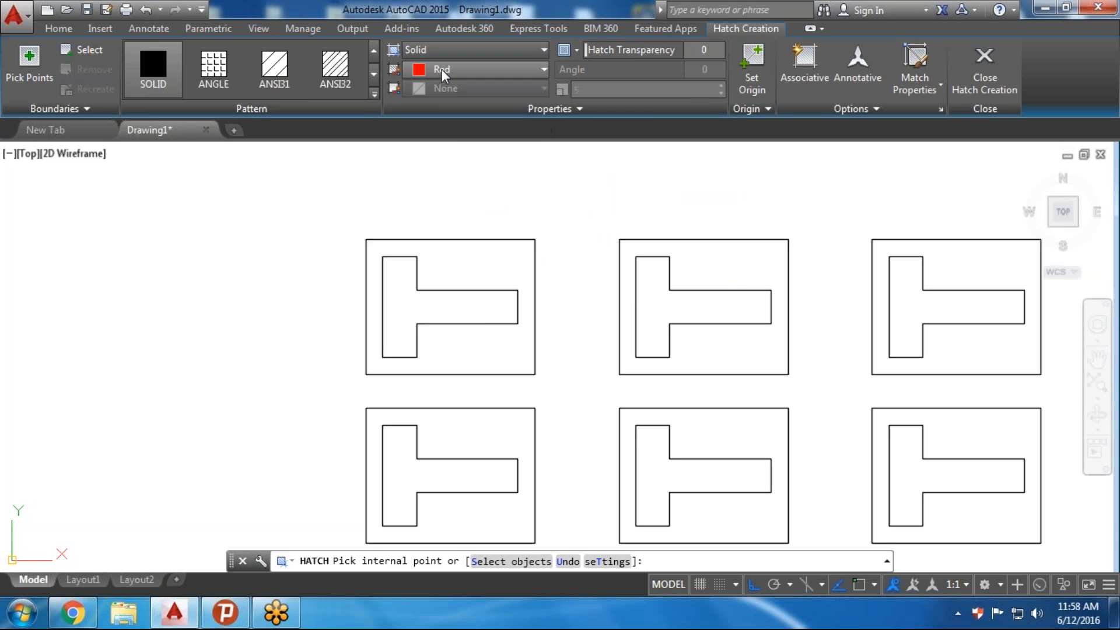
Set the solid hatch color to RAL 1007 from the RAL CLASSIC color book
click(464, 68)
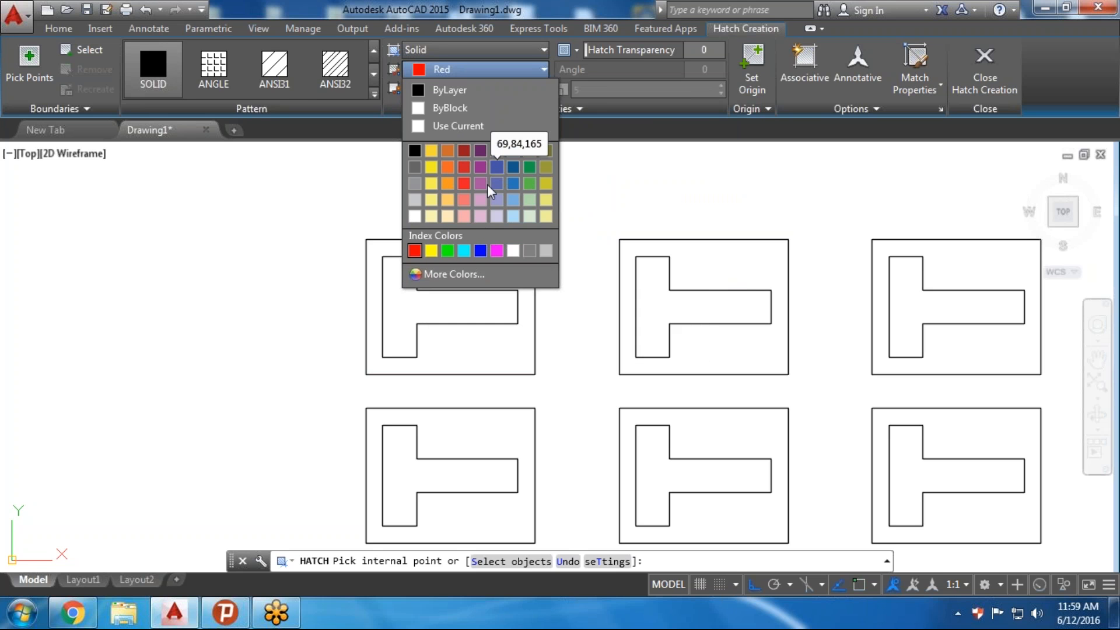
click(427, 274)
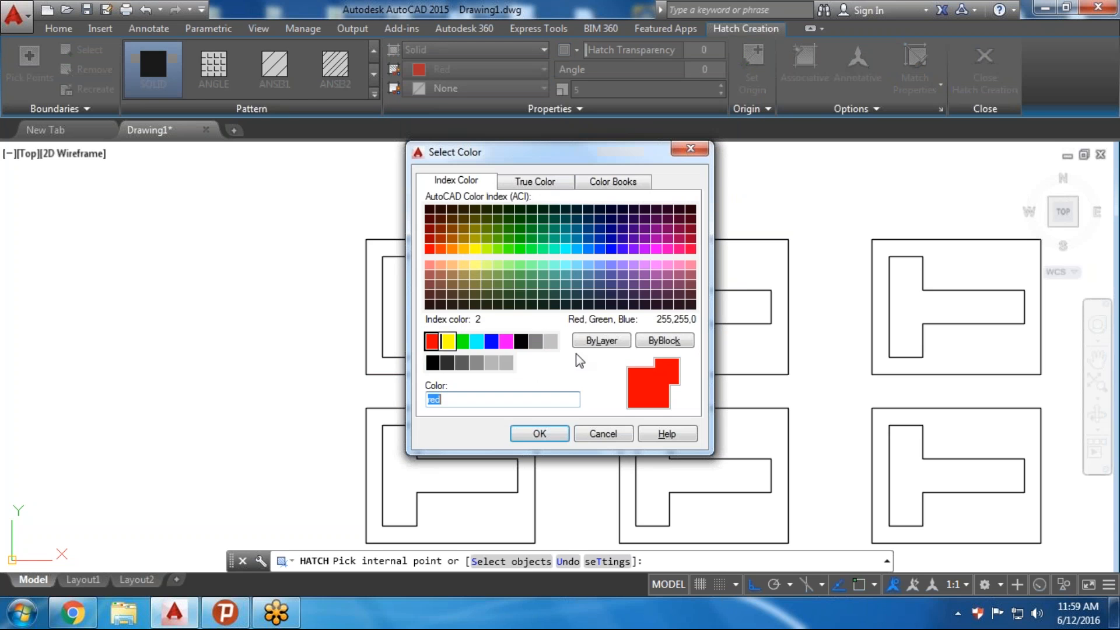
click(535, 182)
click(610, 183)
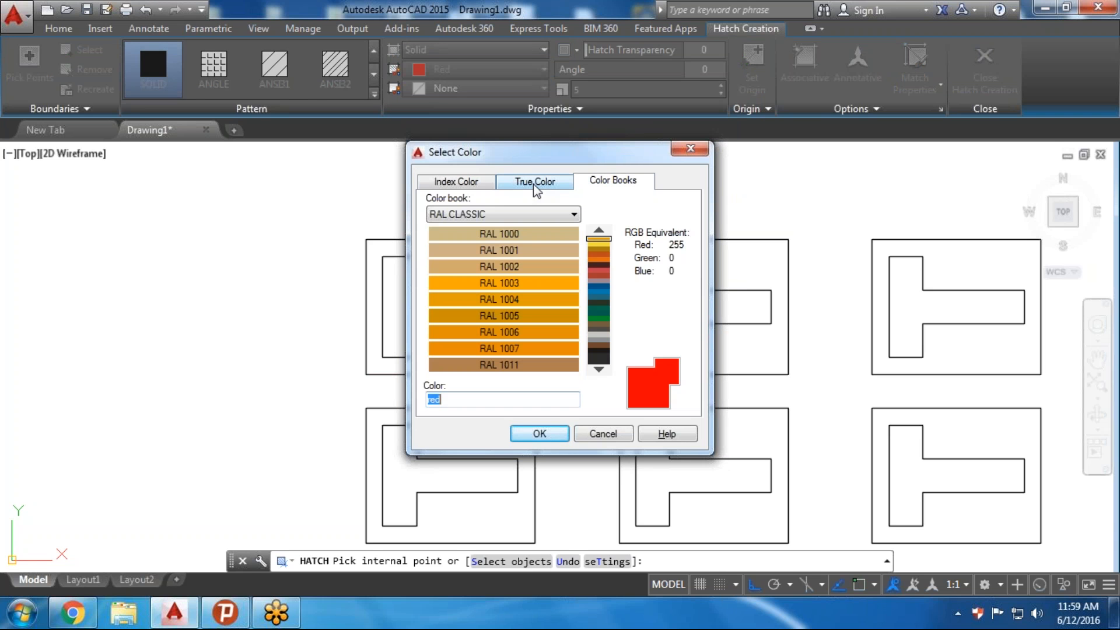
click(508, 282)
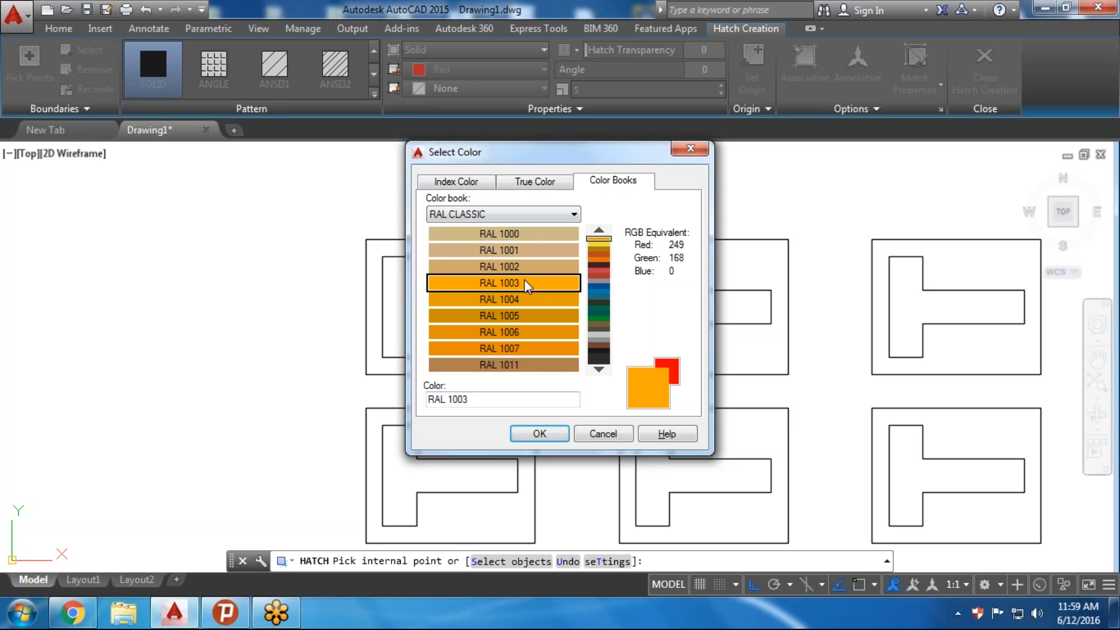
click(527, 268)
click(526, 285)
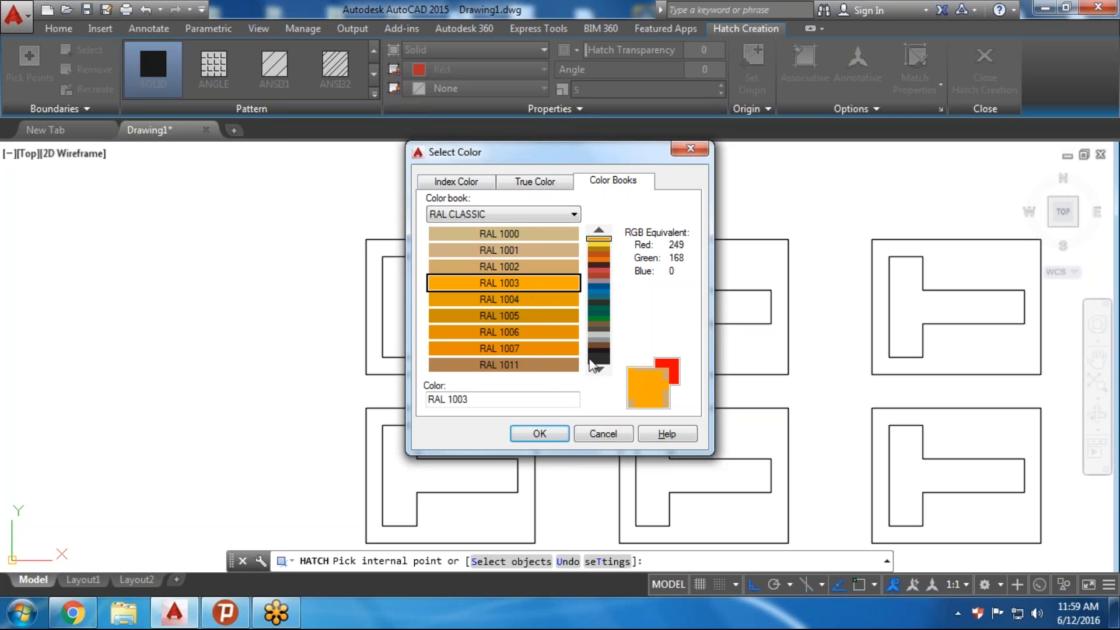
click(524, 349)
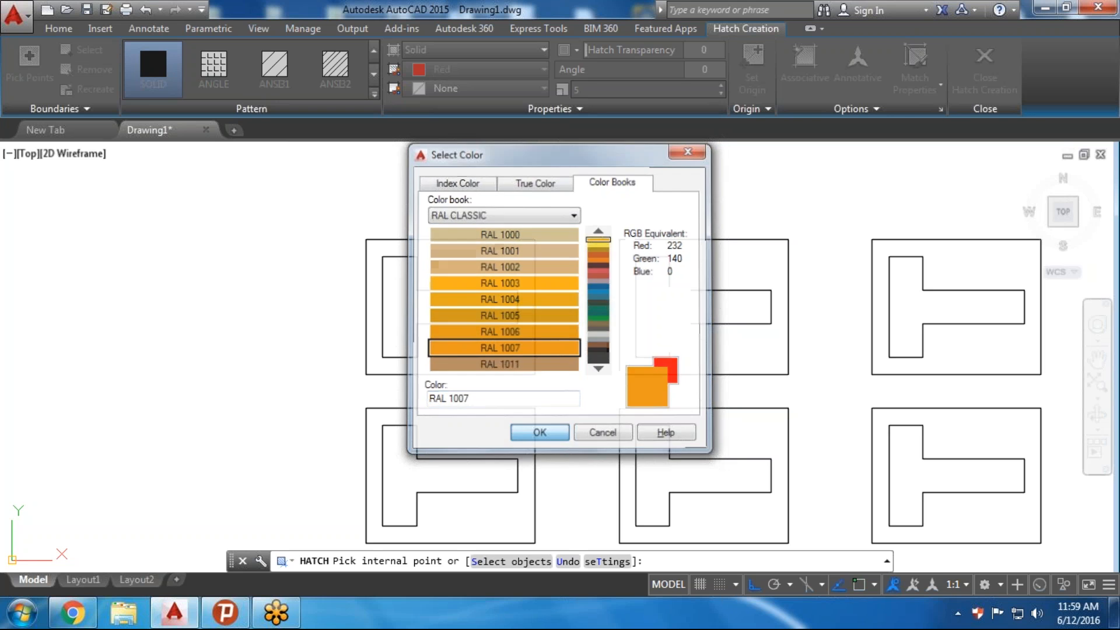
click(539, 434)
Fill the area between the outer rectangle and the inner T shape in all six figures with the solid hatch
click(486, 269)
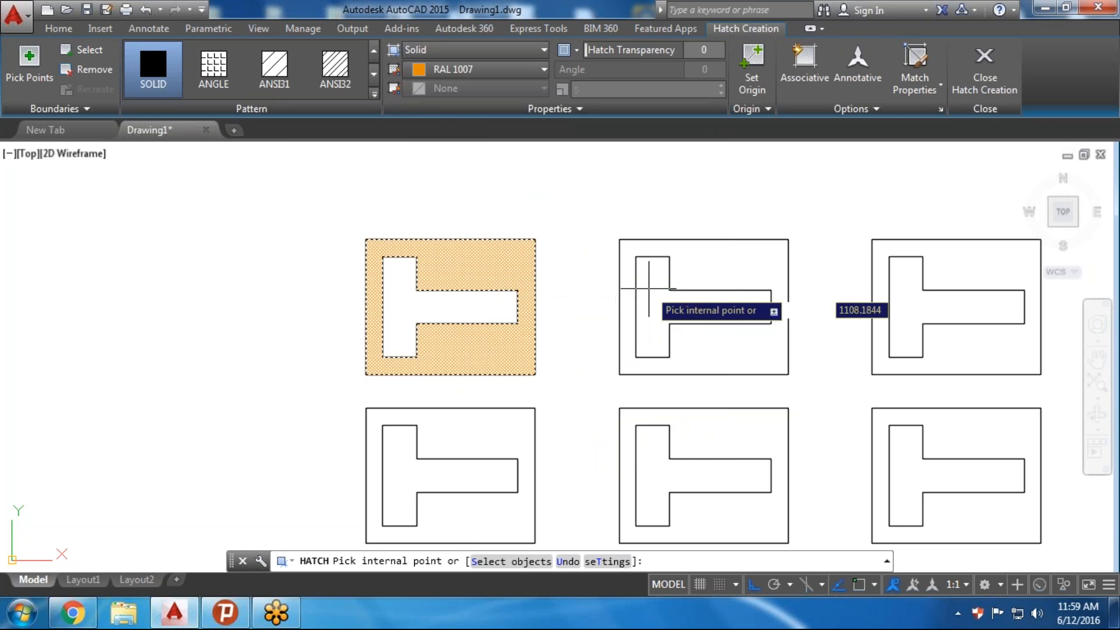
click(729, 272)
click(989, 266)
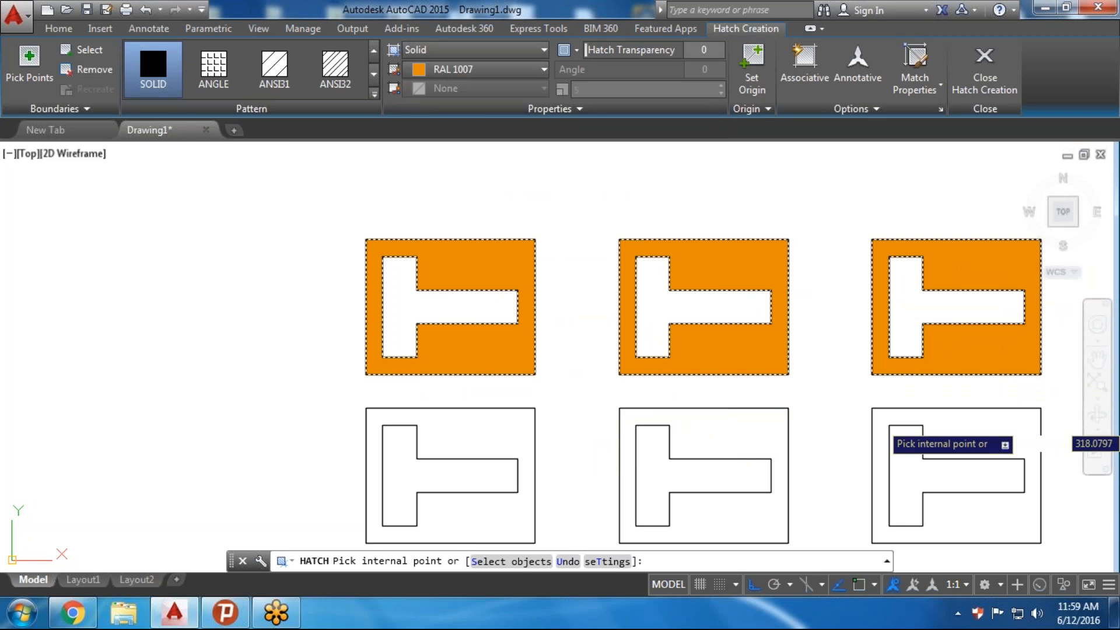
click(880, 423)
click(752, 421)
click(515, 424)
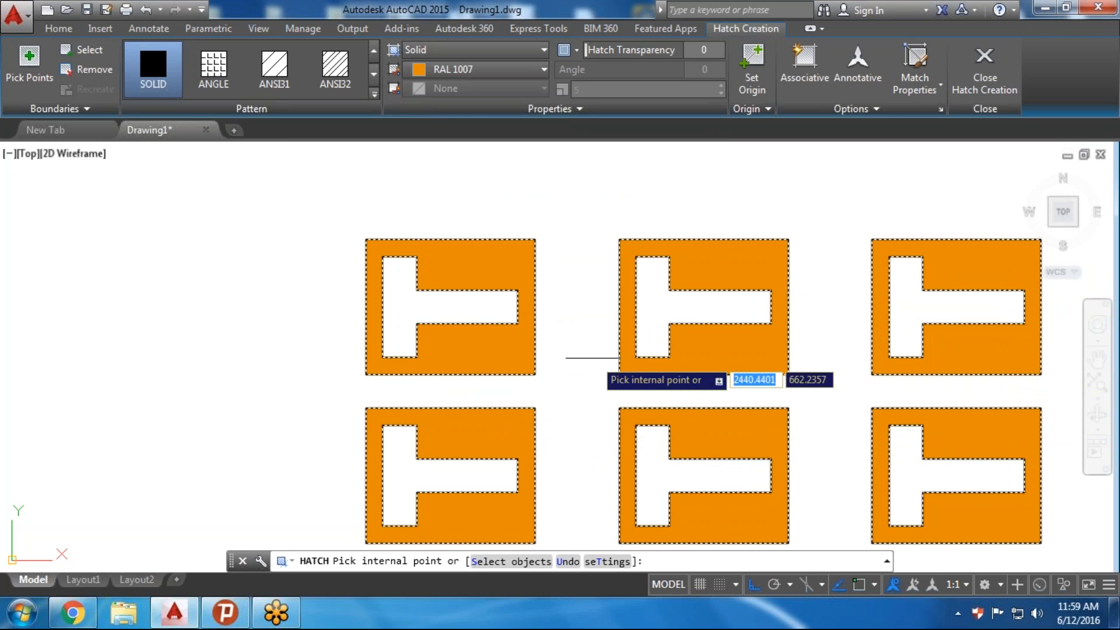
key(Return)
Examine the boundary lines around the solid hatches, comparing the upper row of figures with the lower row
scroll(580, 351, down, 1)
mouse_move(575, 358)
middle_down()
mouse_move(457, 289)
mouse_move(440, 349)
middle_up()
scroll(462, 327, up, 2)
scroll(439, 353, up, 2)
scroll(437, 355, down, 2)
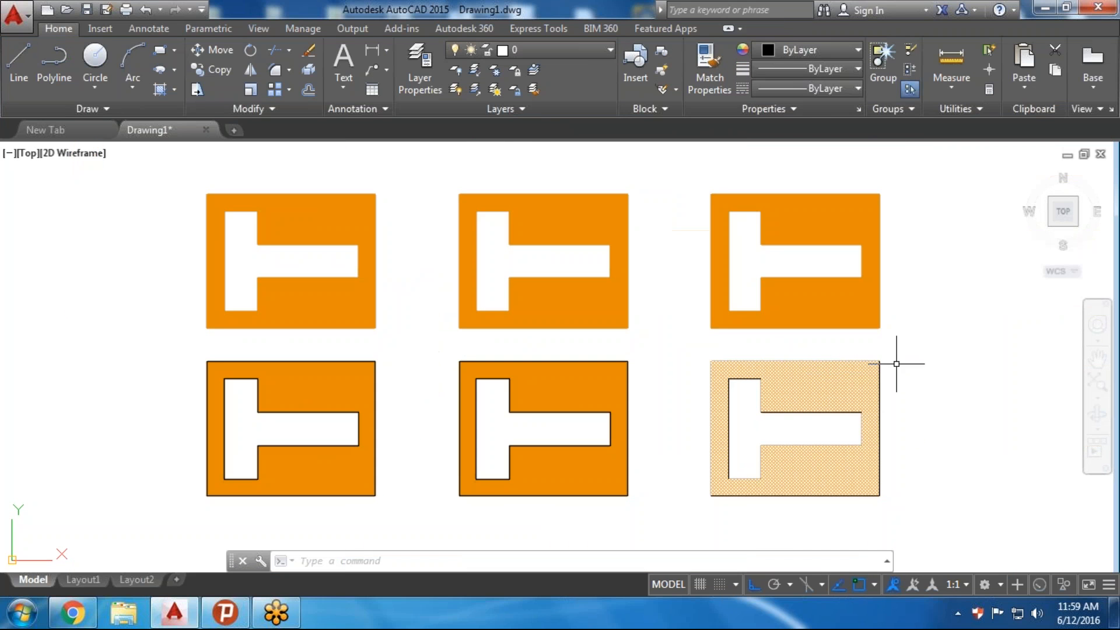
scroll(459, 293, up, 3)
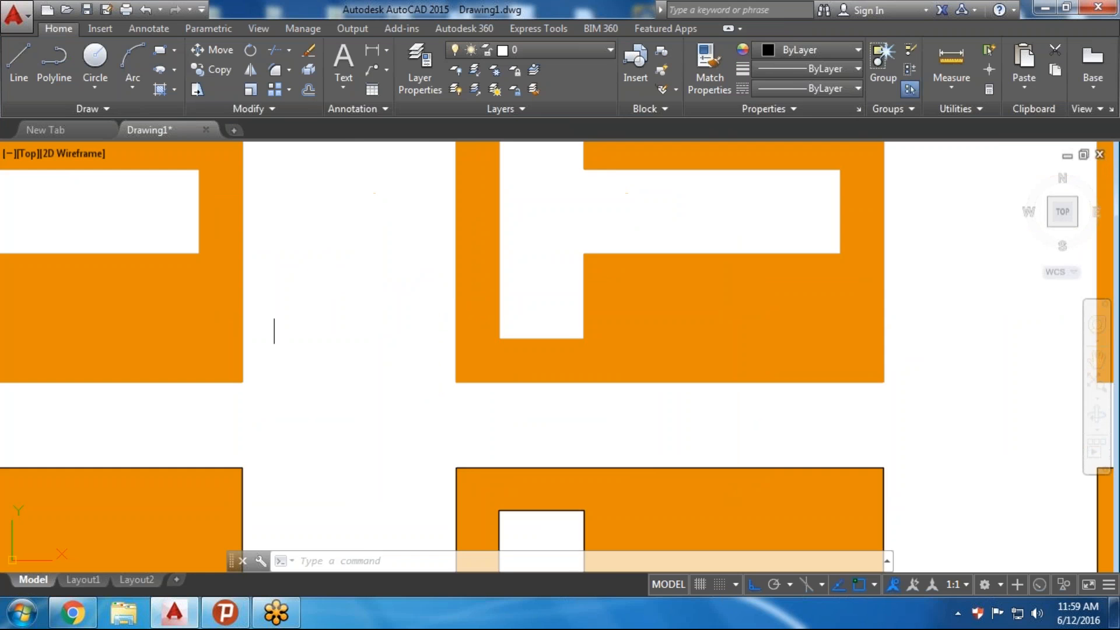
middle_drag(225, 313, 343, 363)
scroll(342, 363, down, 2)
scroll(377, 368, down, 2)
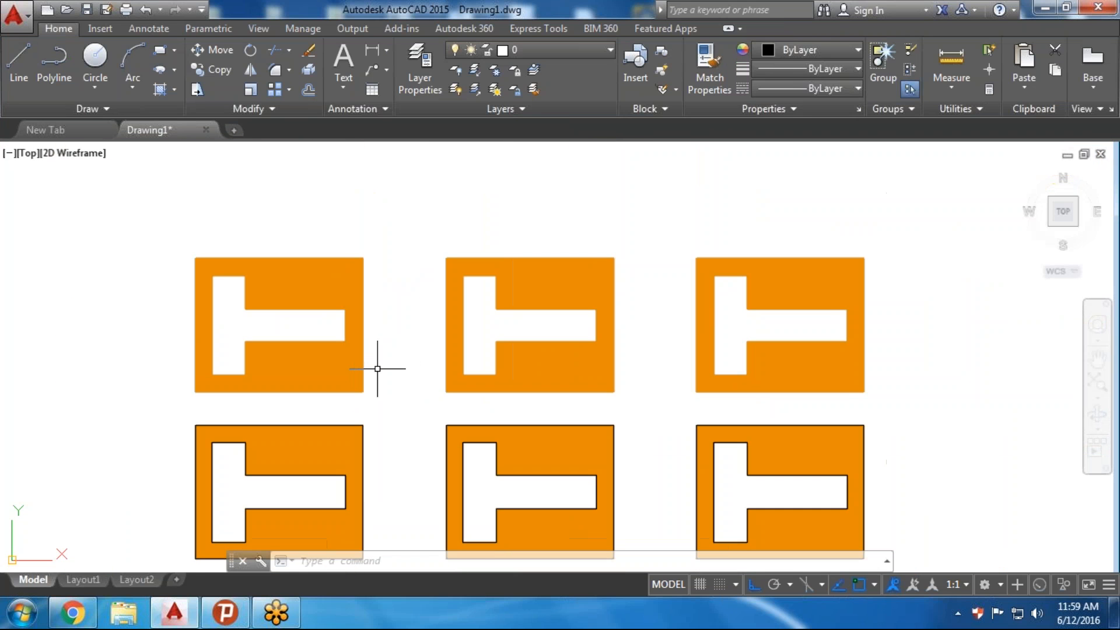
middle_drag(375, 402, 397, 382)
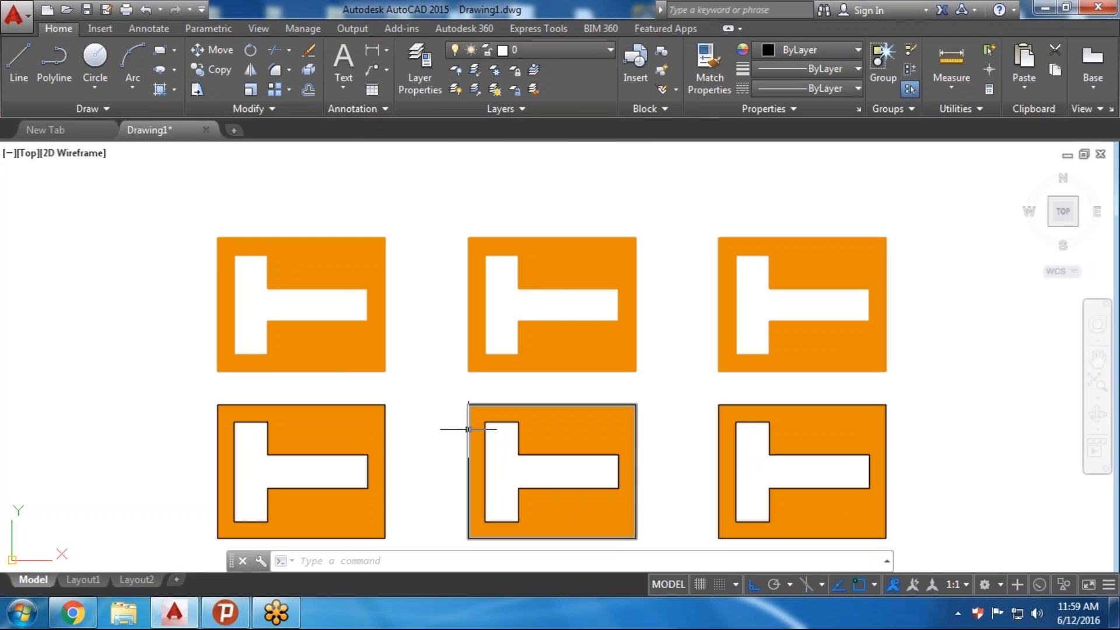
Undo the solid hatching of the six figures
key(ctrl+z)
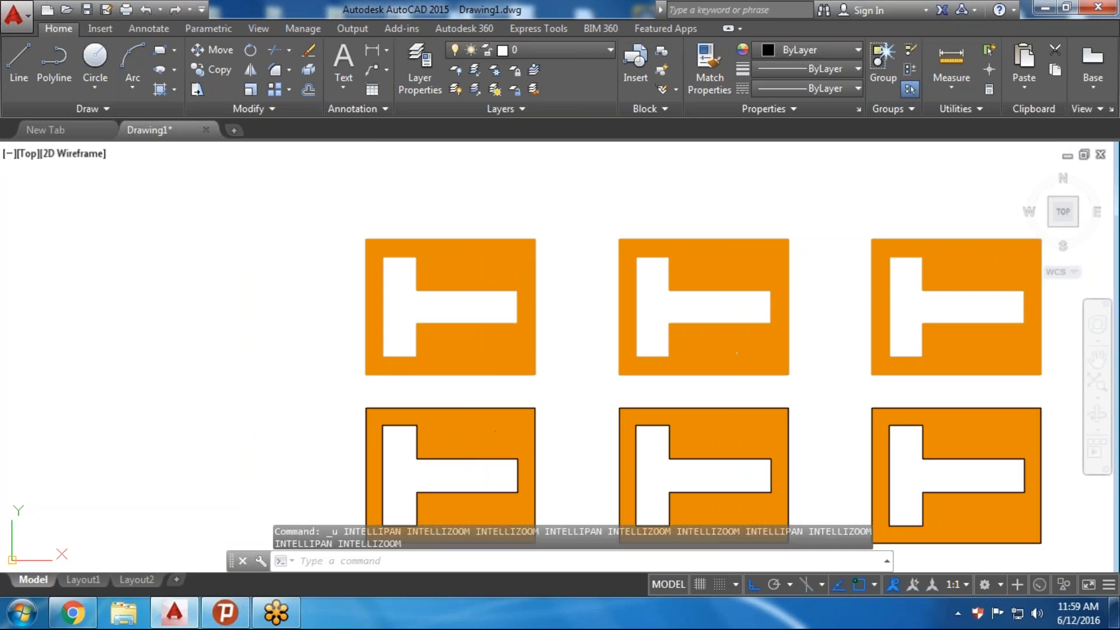
key(ctrl+z)
key(ctrl+z)
scroll(415, 318, down, 2)
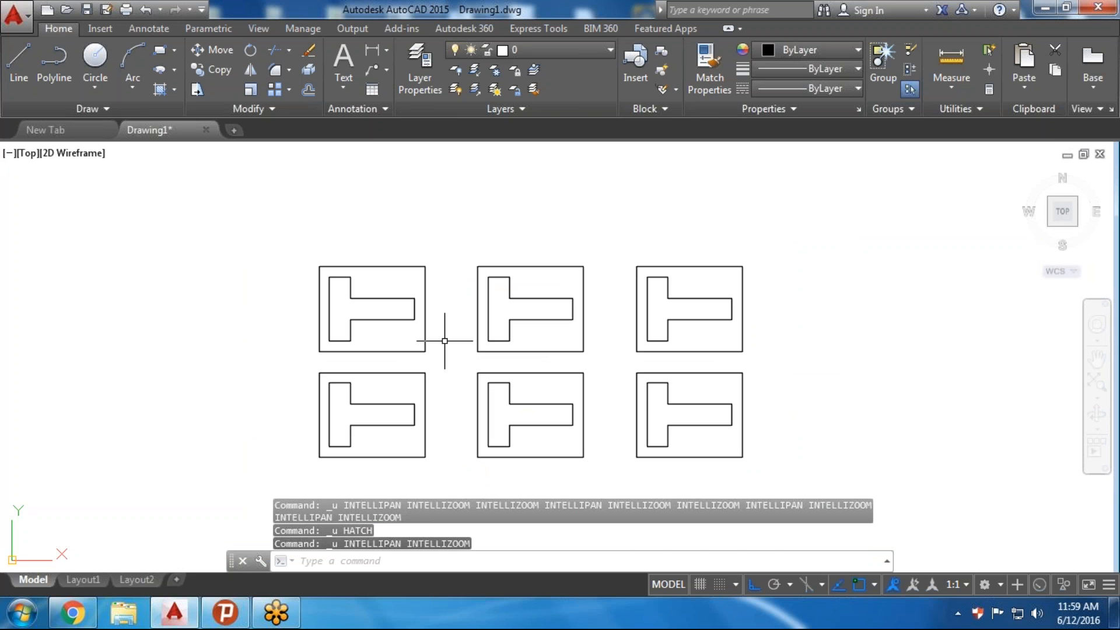
Start a new hatch with the Solid type and the recent color RAL 1007
text(h)
key(Return)
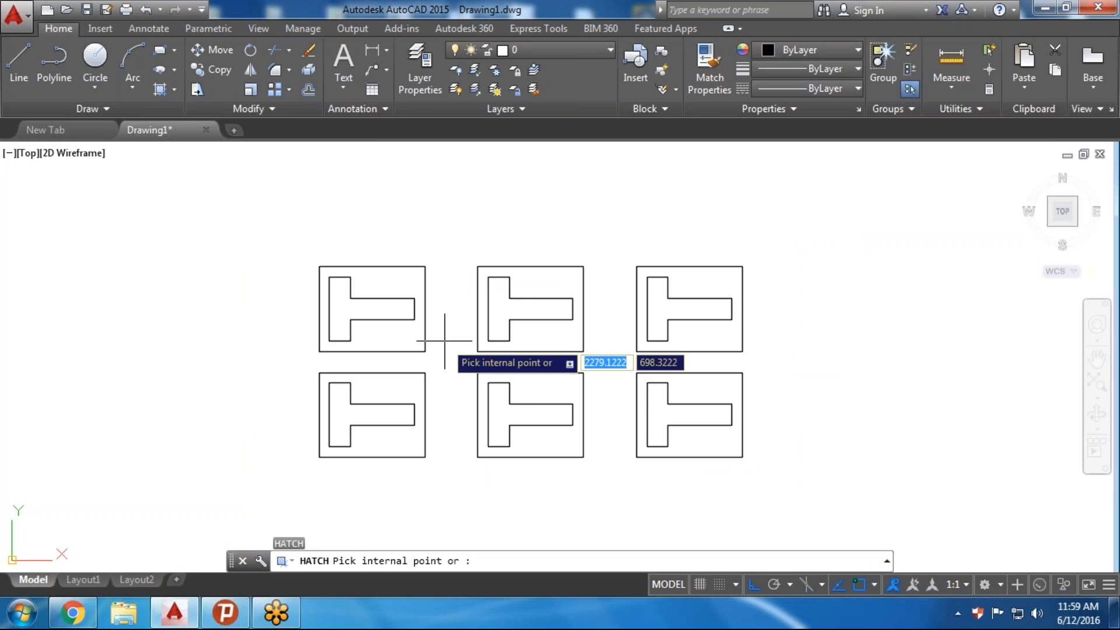
click(443, 51)
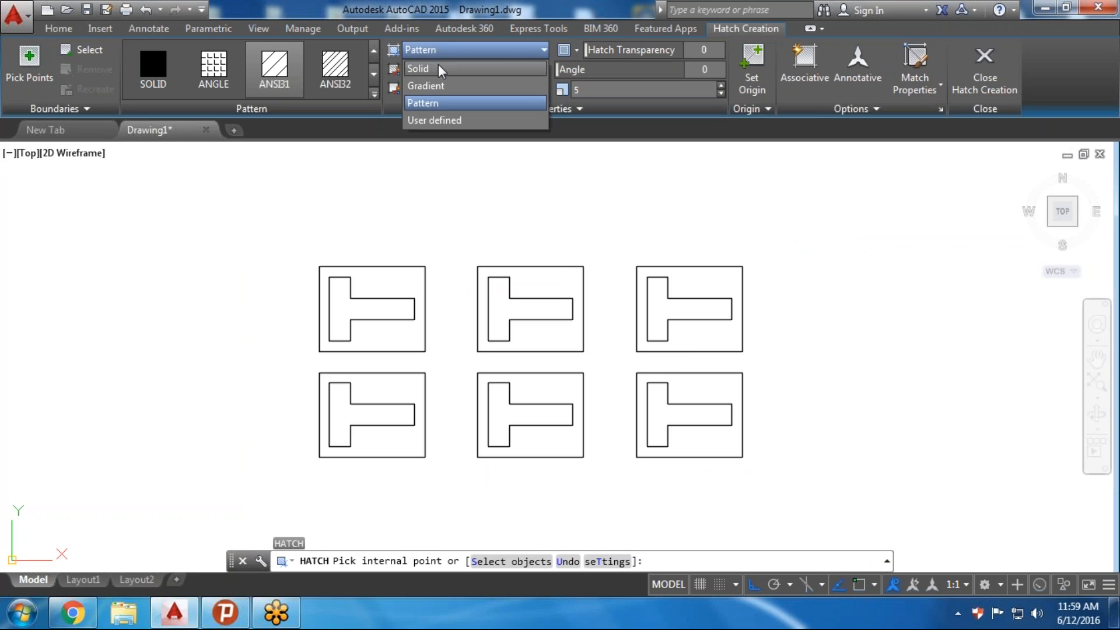
click(439, 65)
click(453, 69)
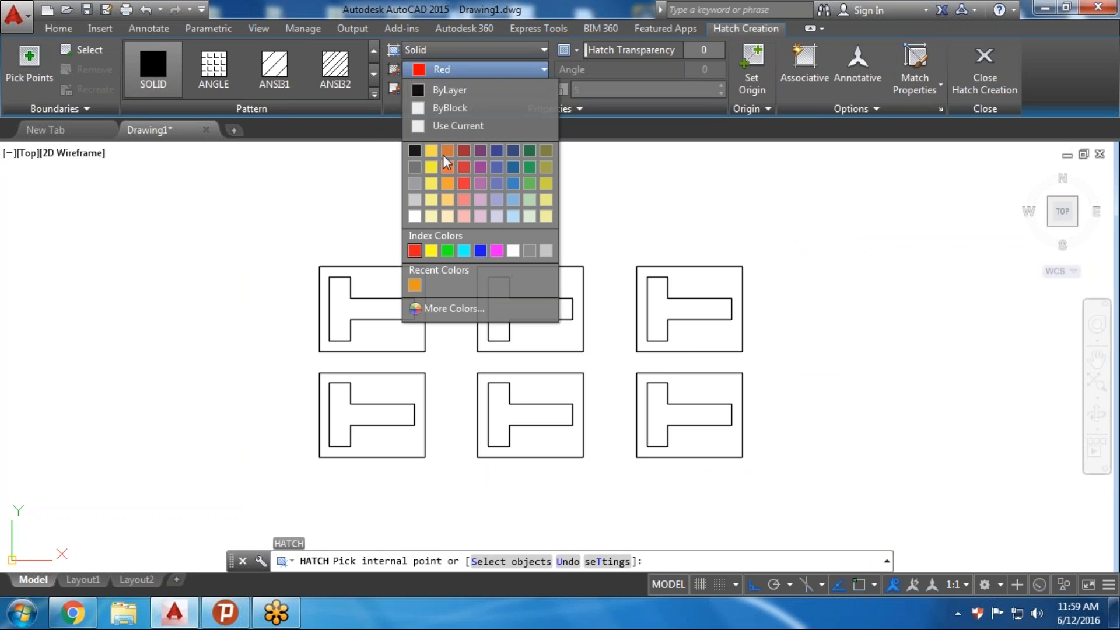
click(415, 284)
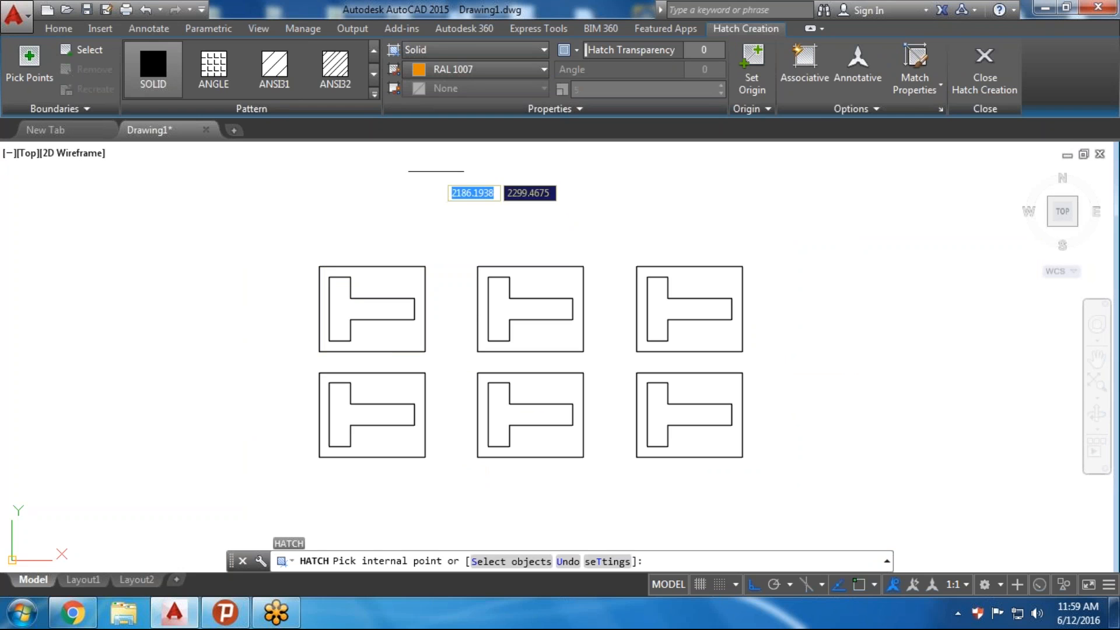
Set the hatch draw order to Bring to Front and fill the upper-left figure around its inner T shape
click(854, 108)
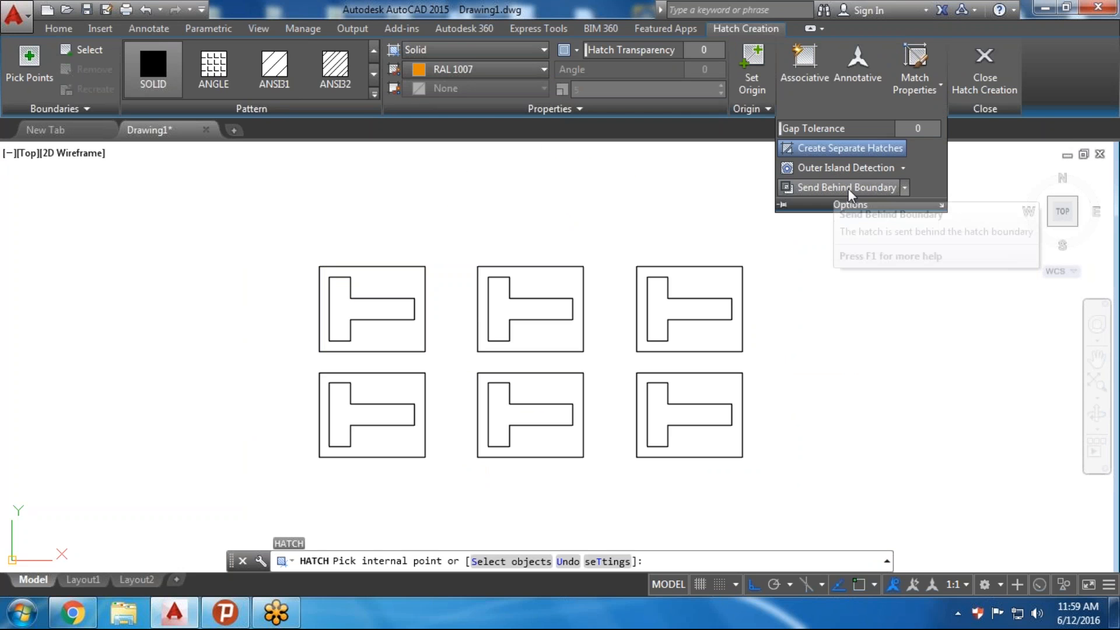
click(904, 188)
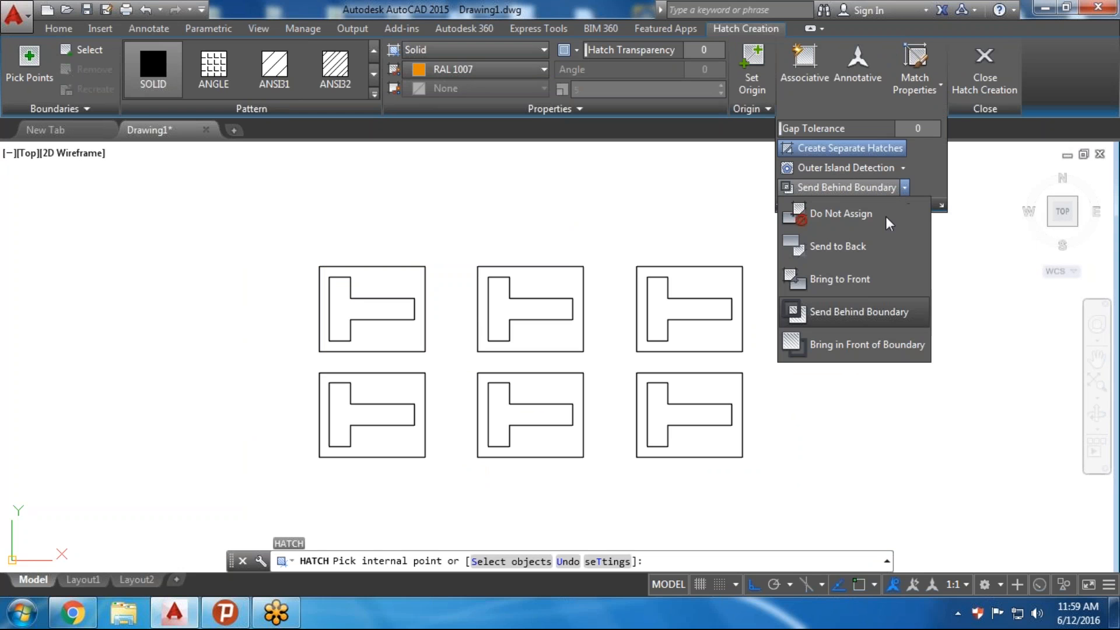
click(840, 279)
click(400, 339)
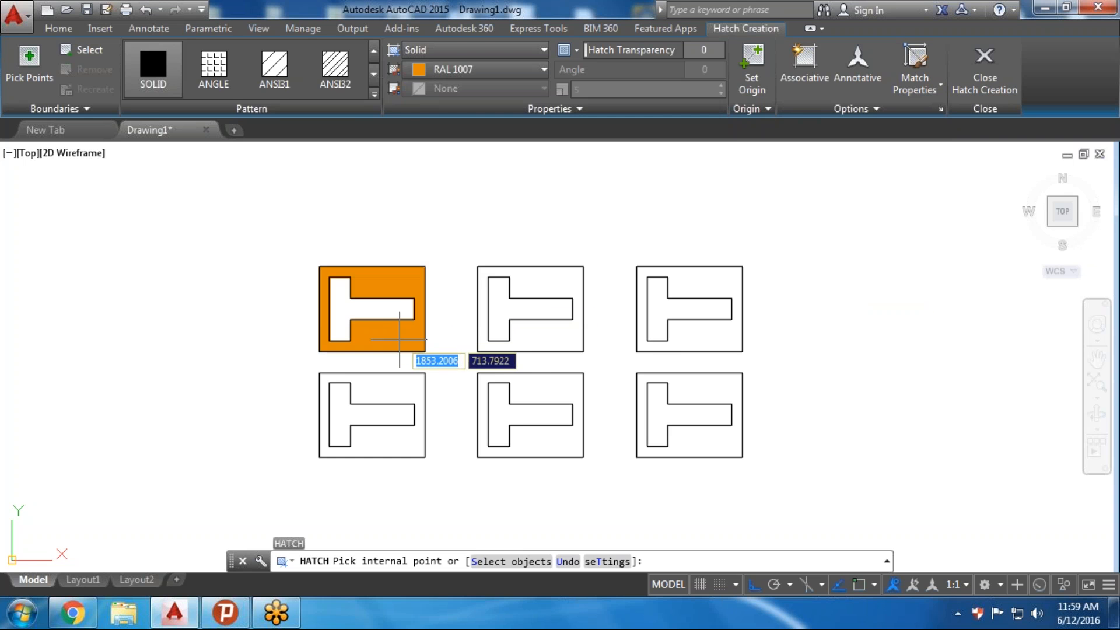
key(Return)
scroll(426, 332, up, 4)
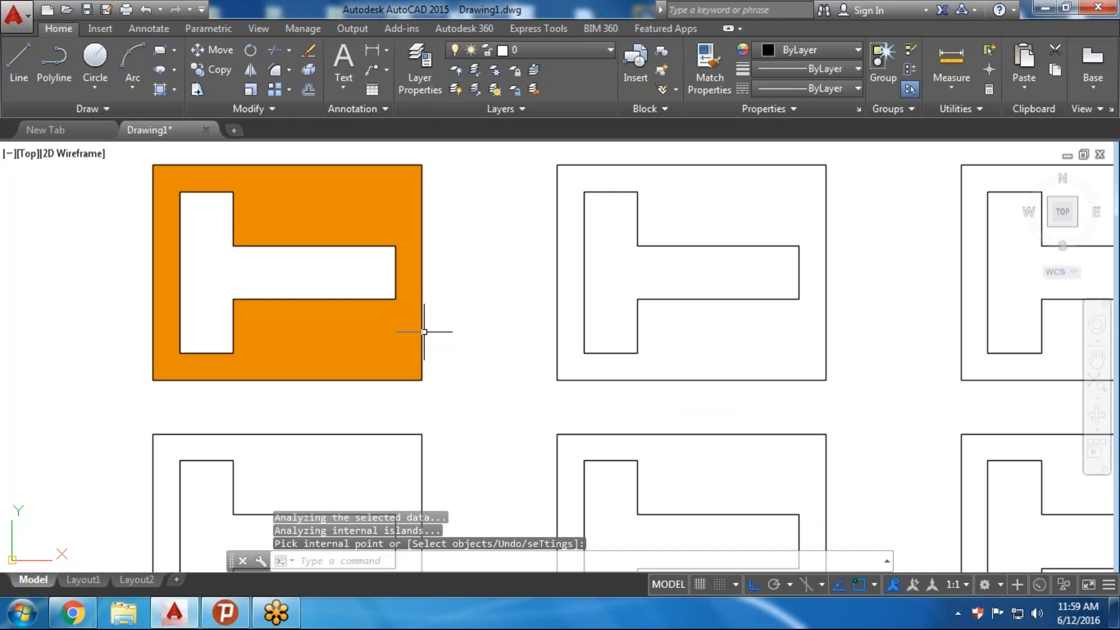
middle_drag(412, 247, 478, 290)
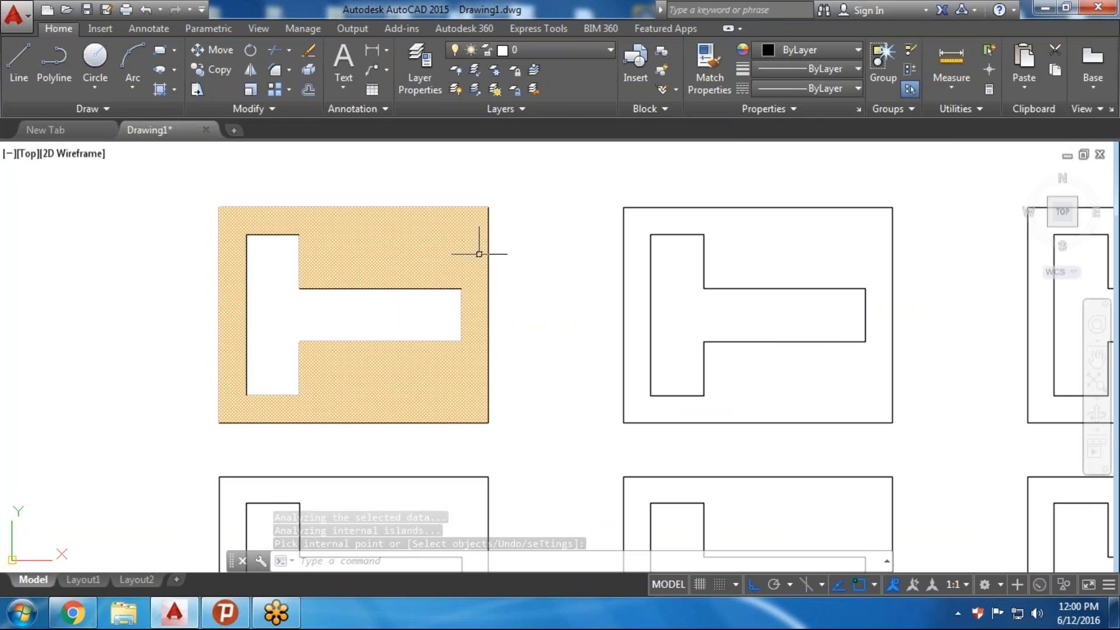
click(272, 109)
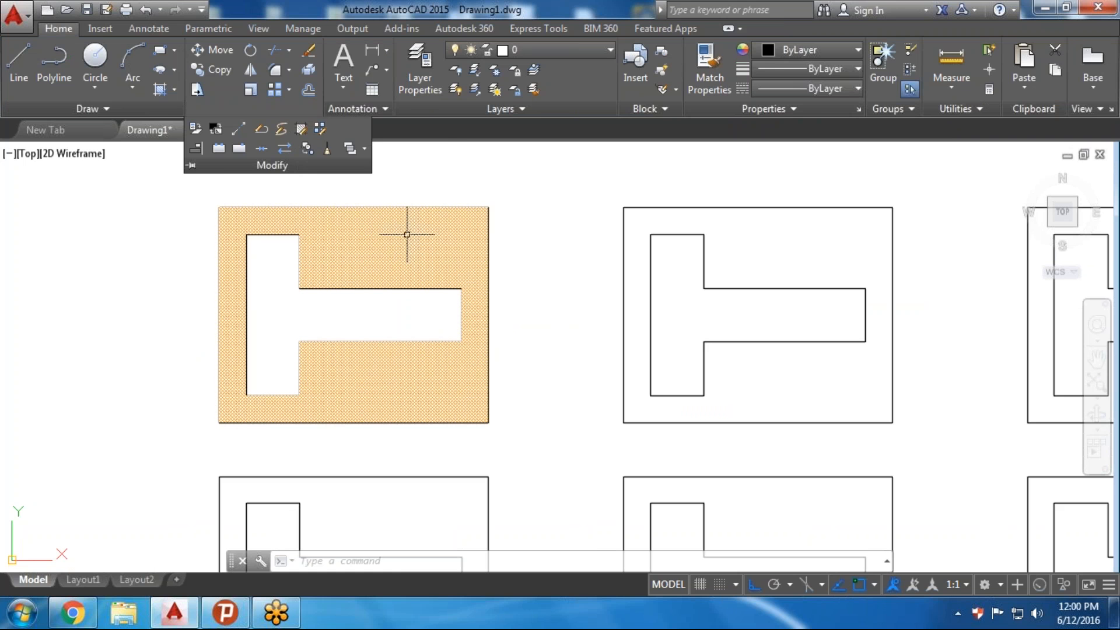
key(Escape)
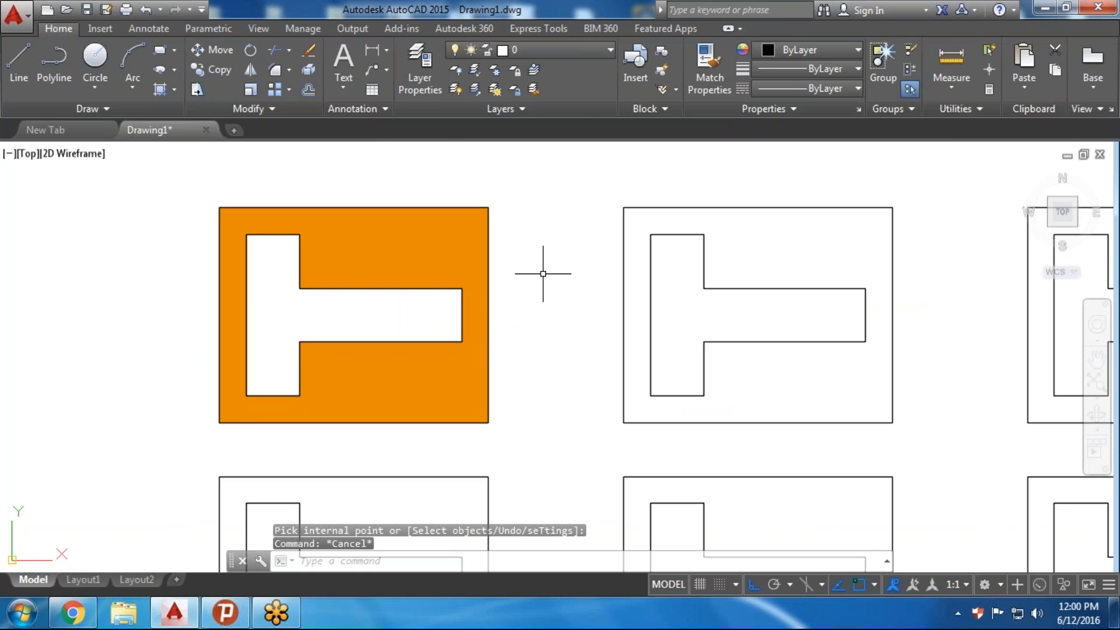
Edit the solid hatch in the upper-left figure and set its draw order to Bring to Front
text(he)
key(Return)
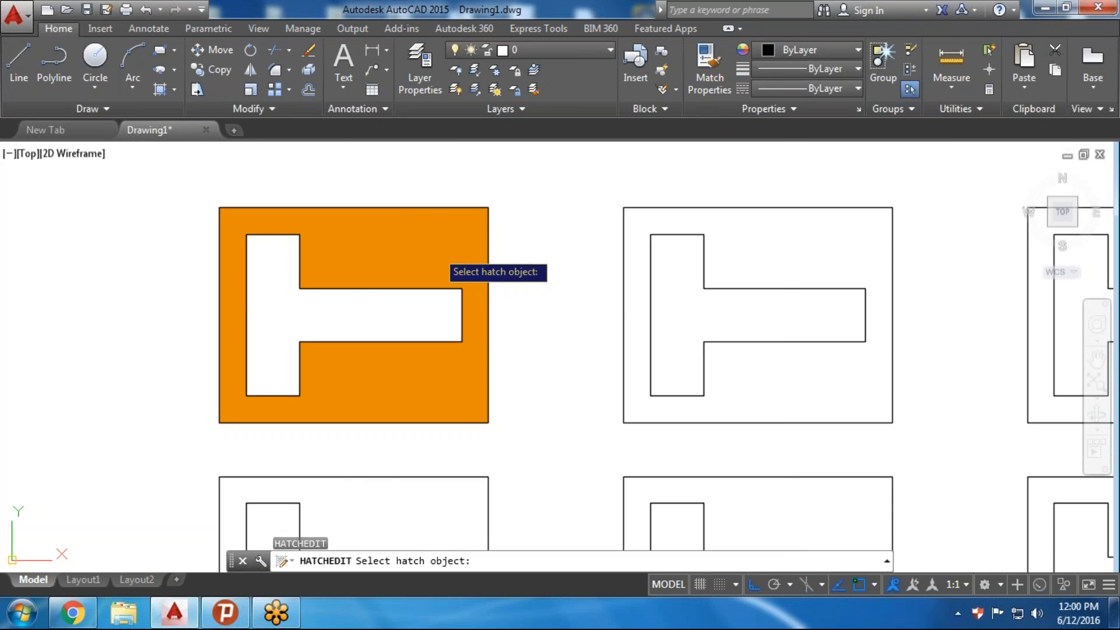
click(440, 259)
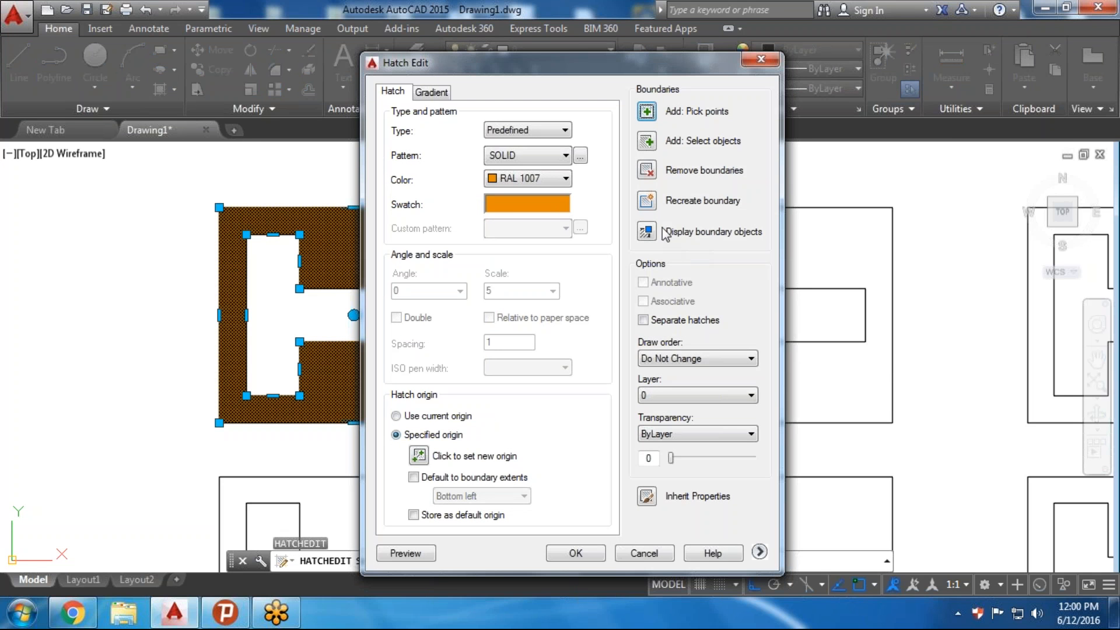
click(664, 357)
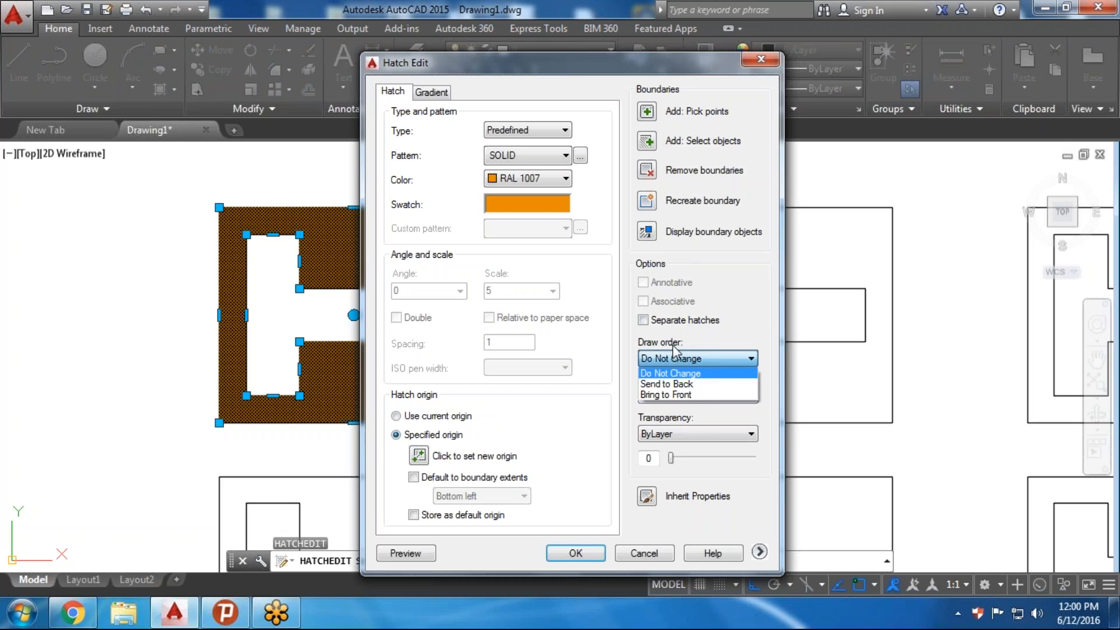
click(670, 395)
click(575, 553)
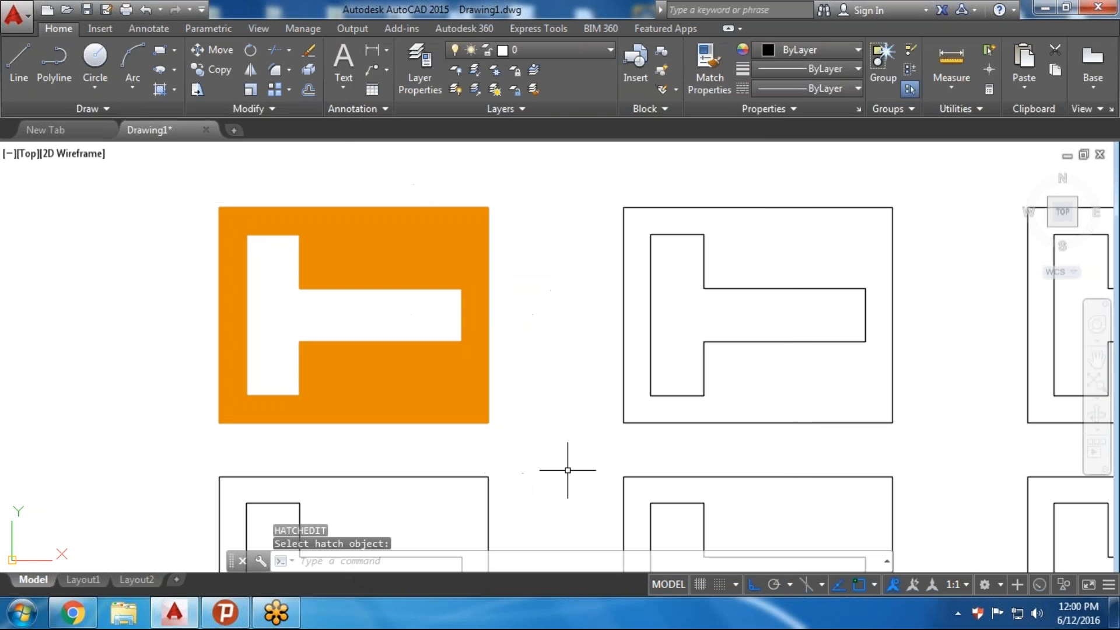
key(Escape)
scroll(518, 321, up, 2)
scroll(516, 326, down, 2)
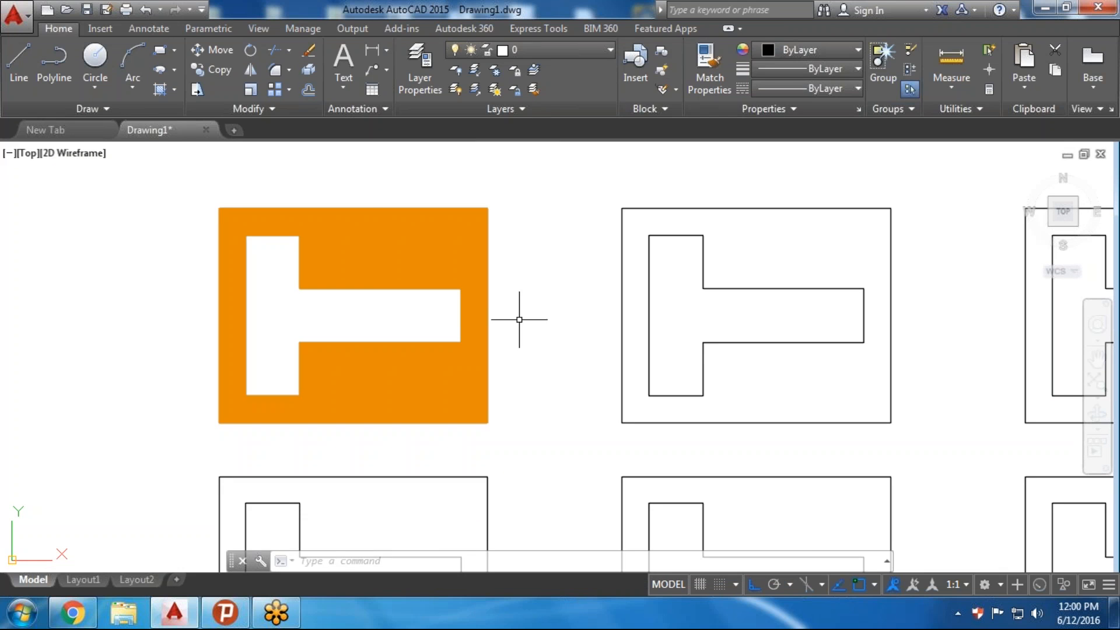
Hatch the upper-left figure around its T shape with the Pattern type, ANSI31, in black (0,0,0)
text(h)
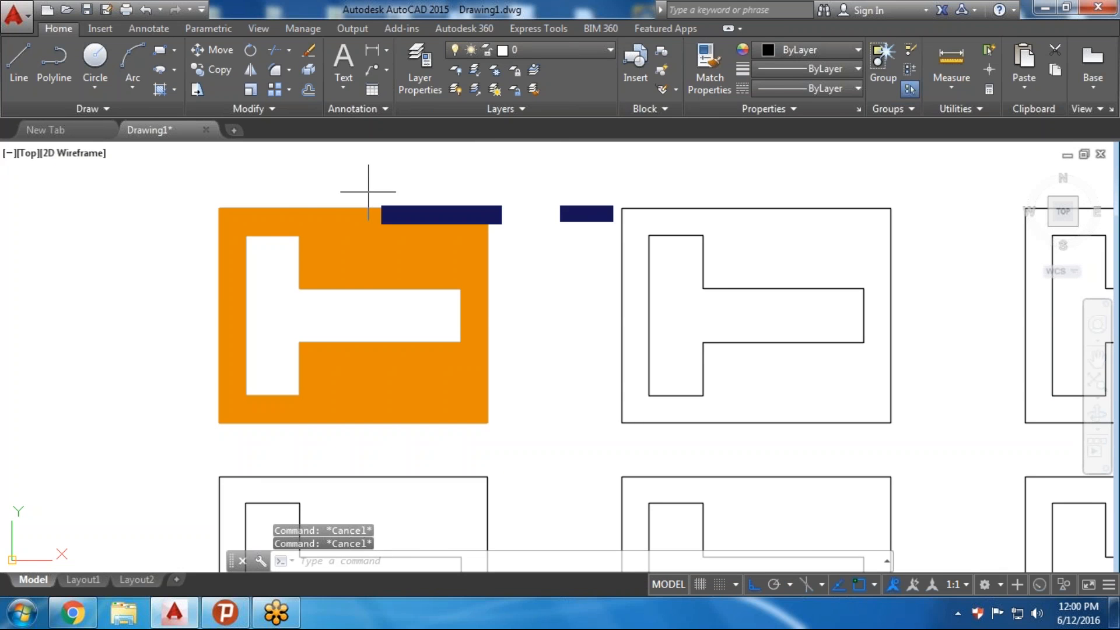
key(Return)
click(458, 69)
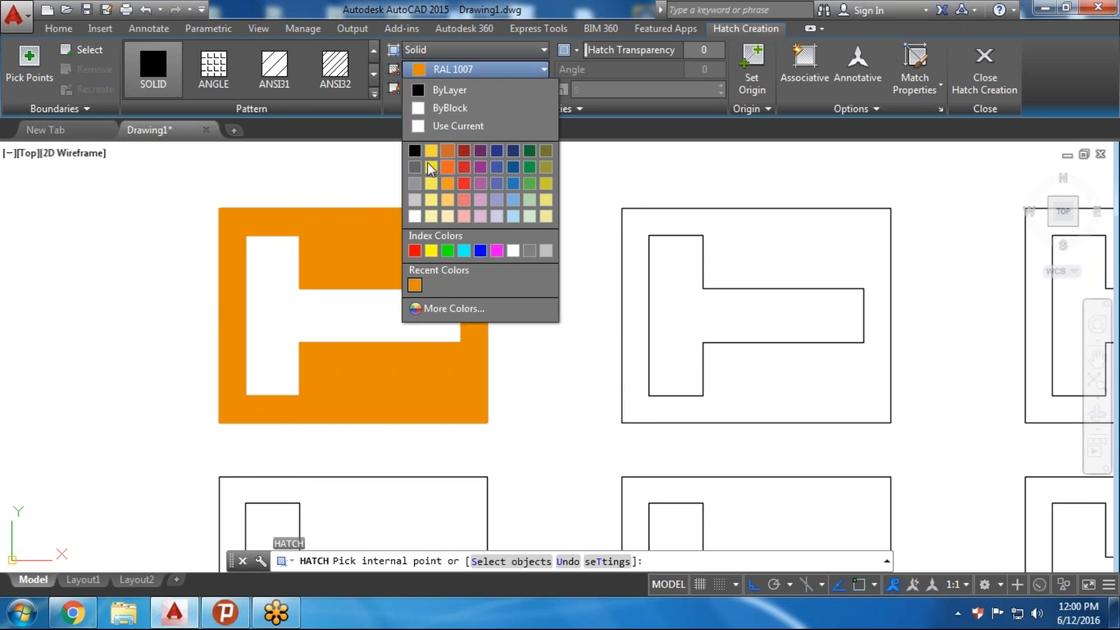
click(412, 143)
click(426, 50)
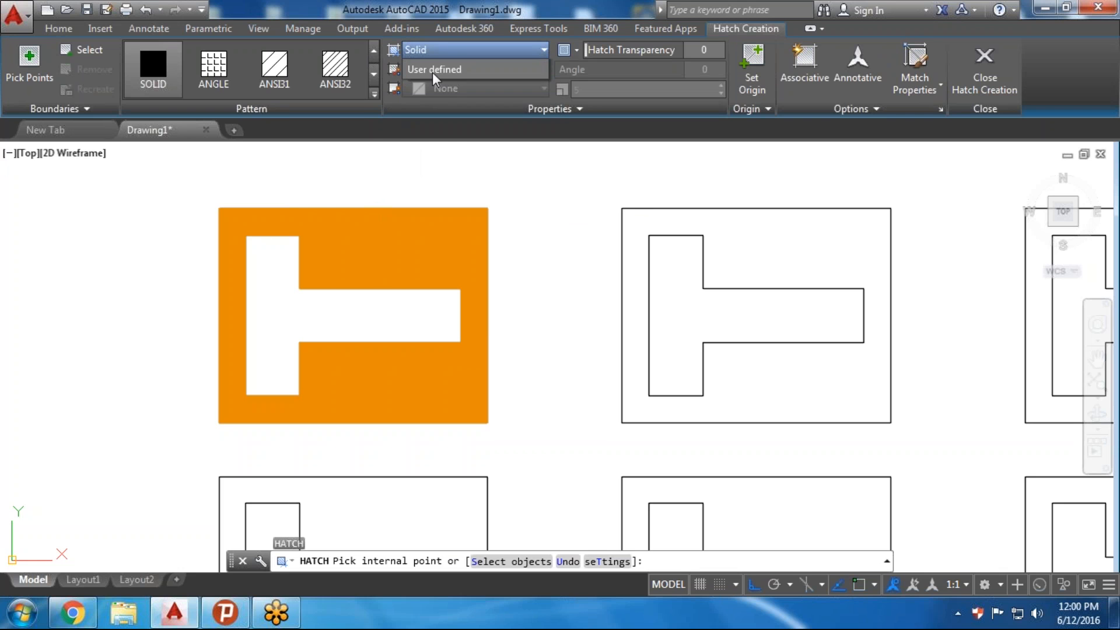
click(442, 103)
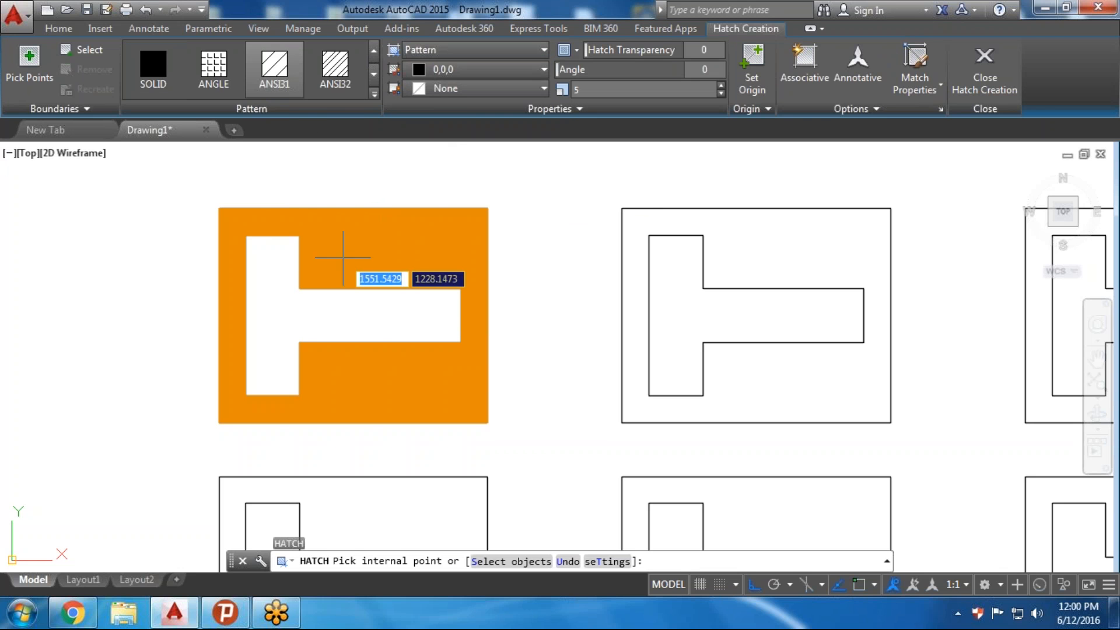
click(333, 243)
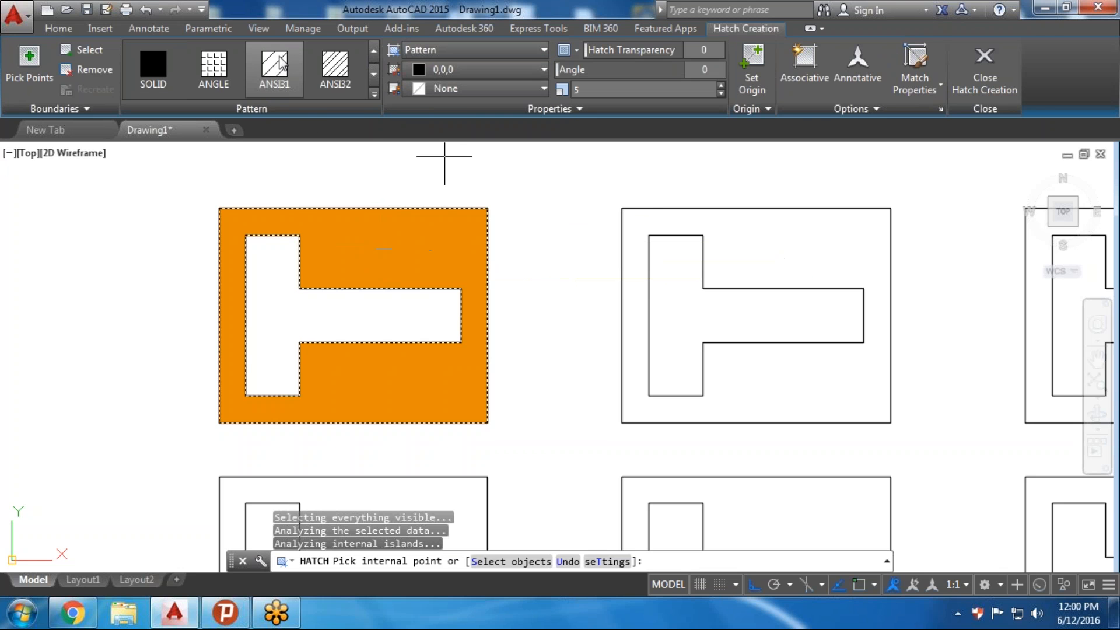
key(Return)
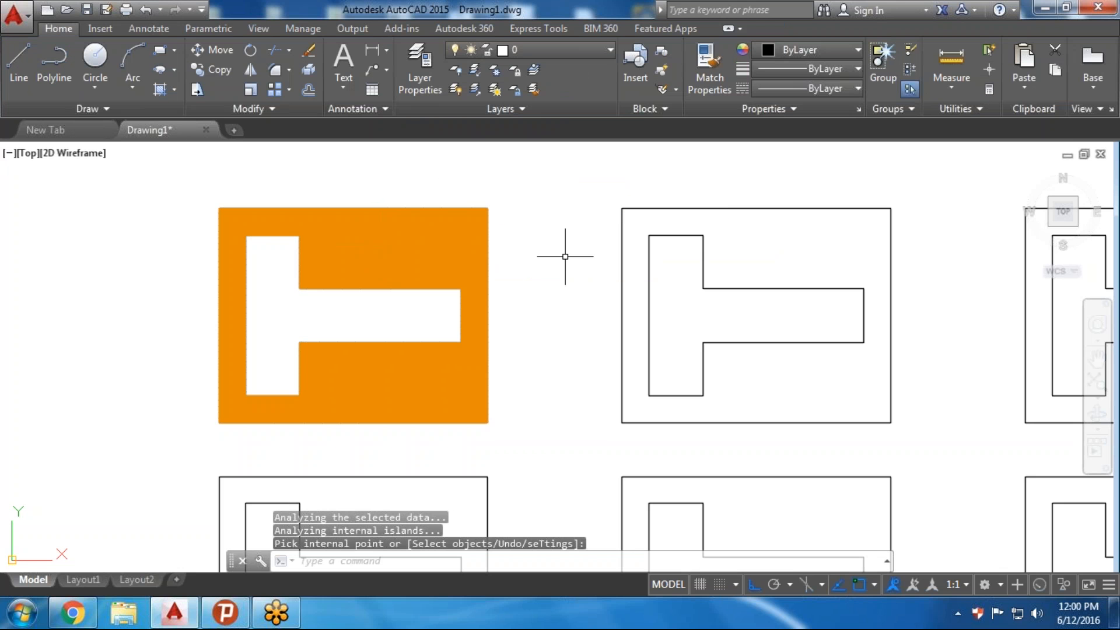
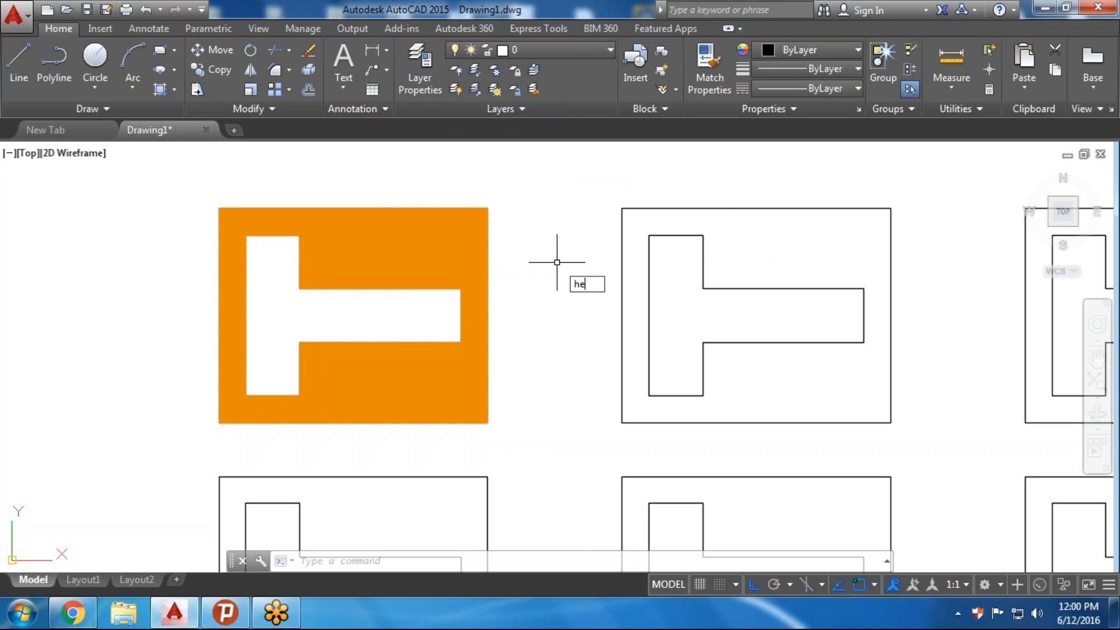
Edit the ANSI31 hatch in the upper-left figure and set its draw order to Bring to Front
key(Return)
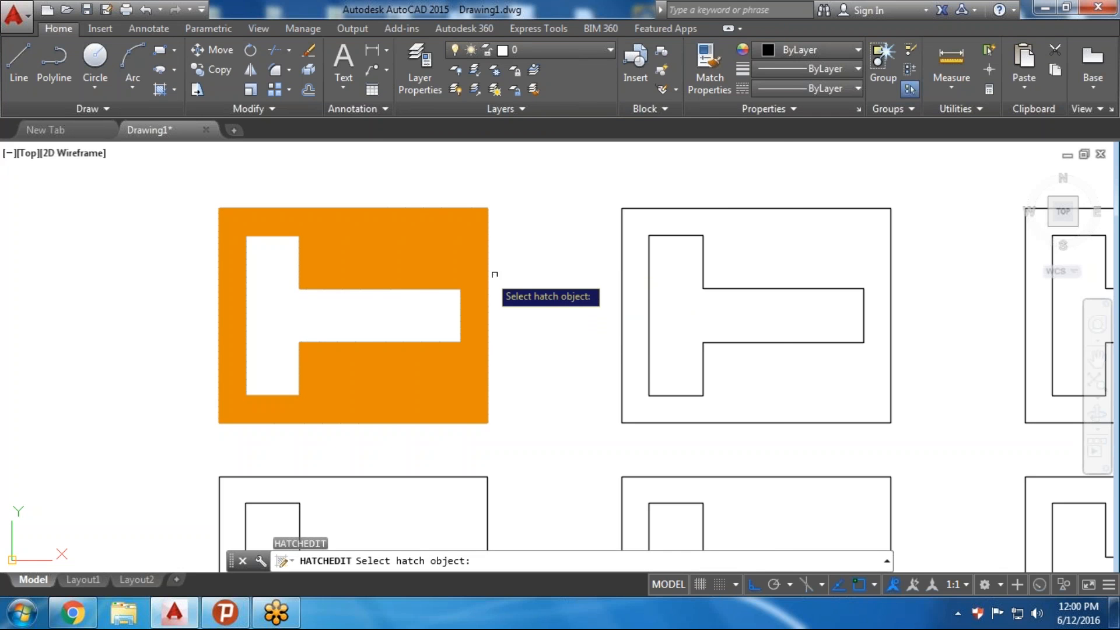
click(456, 273)
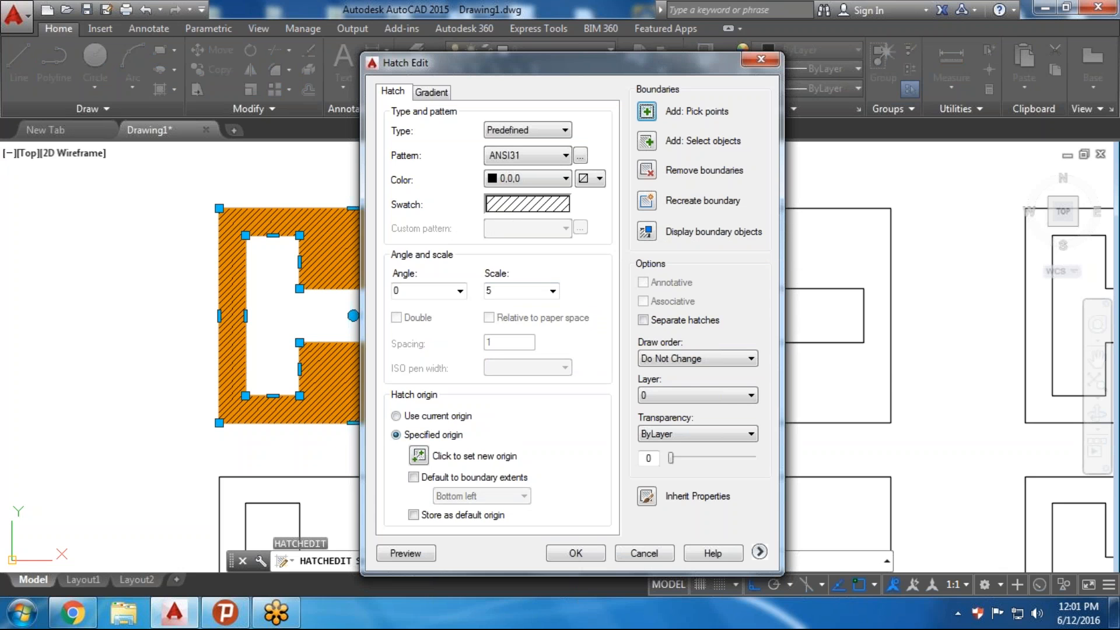
drag(505, 290, 480, 291)
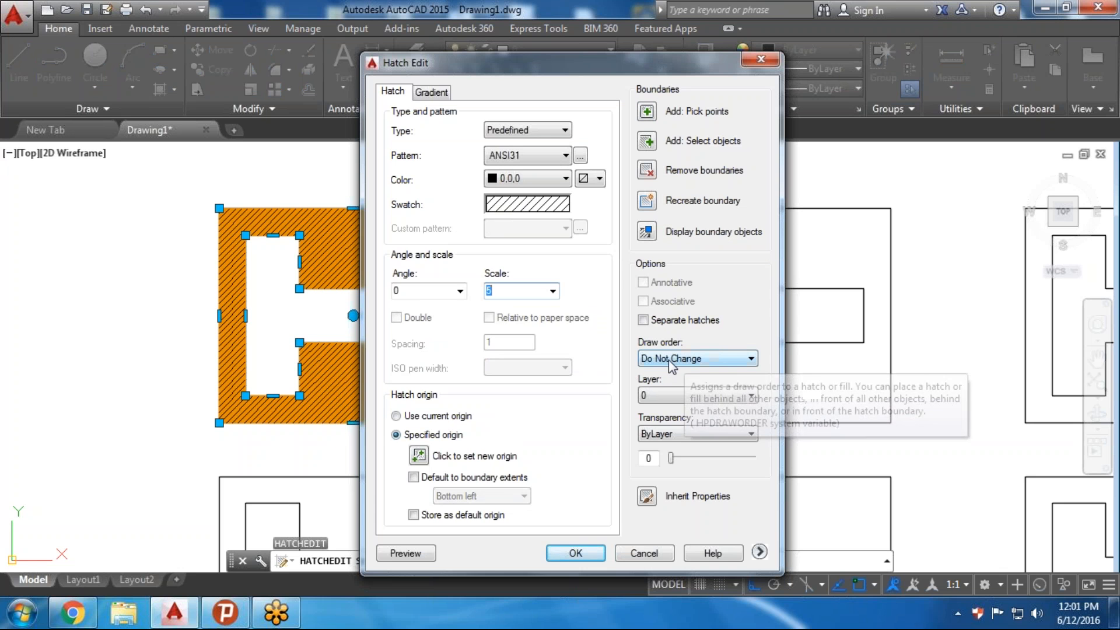
click(689, 360)
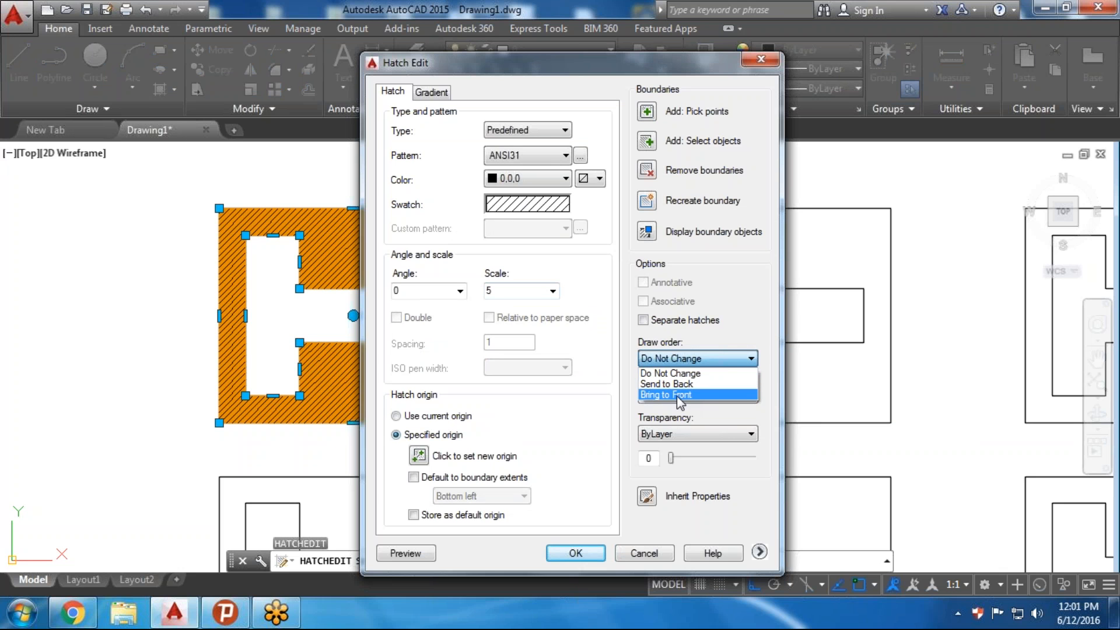
click(678, 395)
click(578, 552)
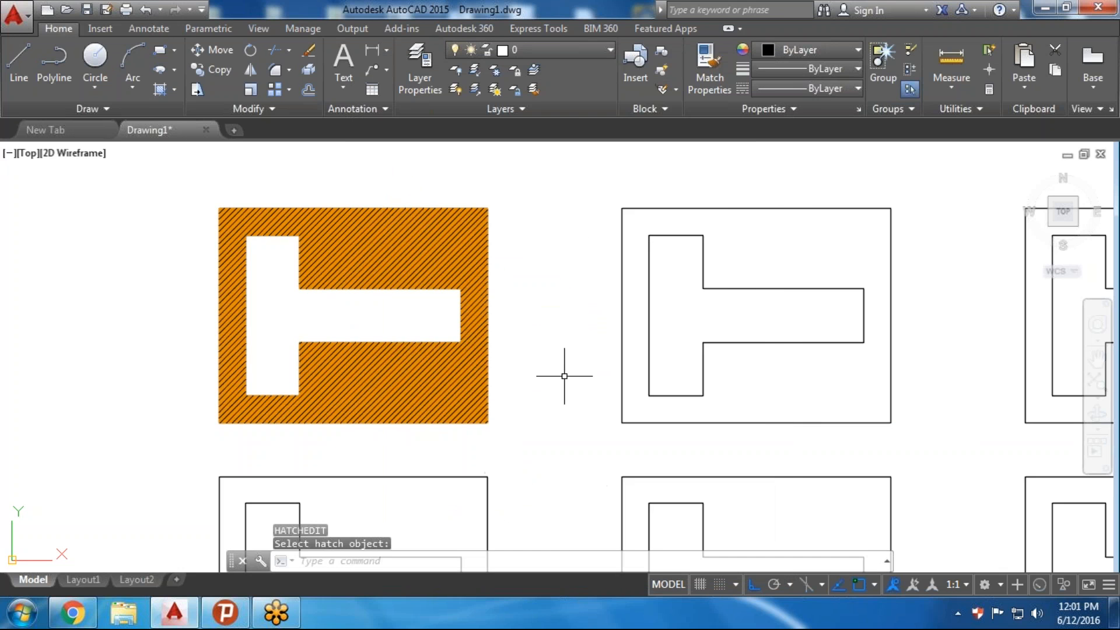
scroll(563, 375, up, 2)
scroll(564, 375, down, 2)
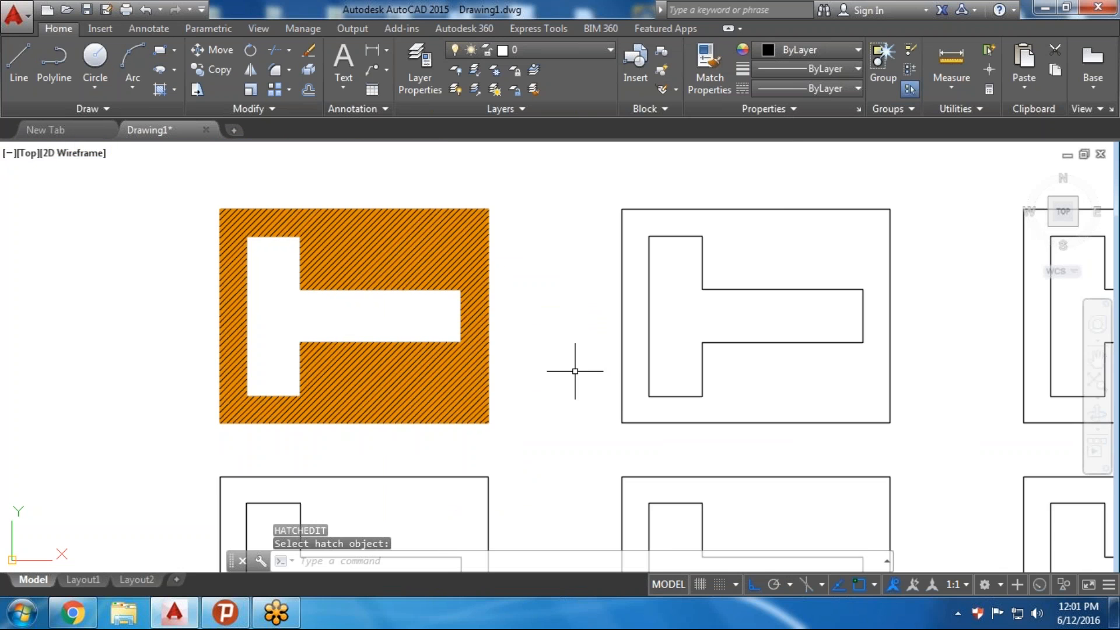
Edit the solid RAL 1007 hatch beneath the hatch lines and set its draw order to Send to Back
scroll(570, 344, up, 5)
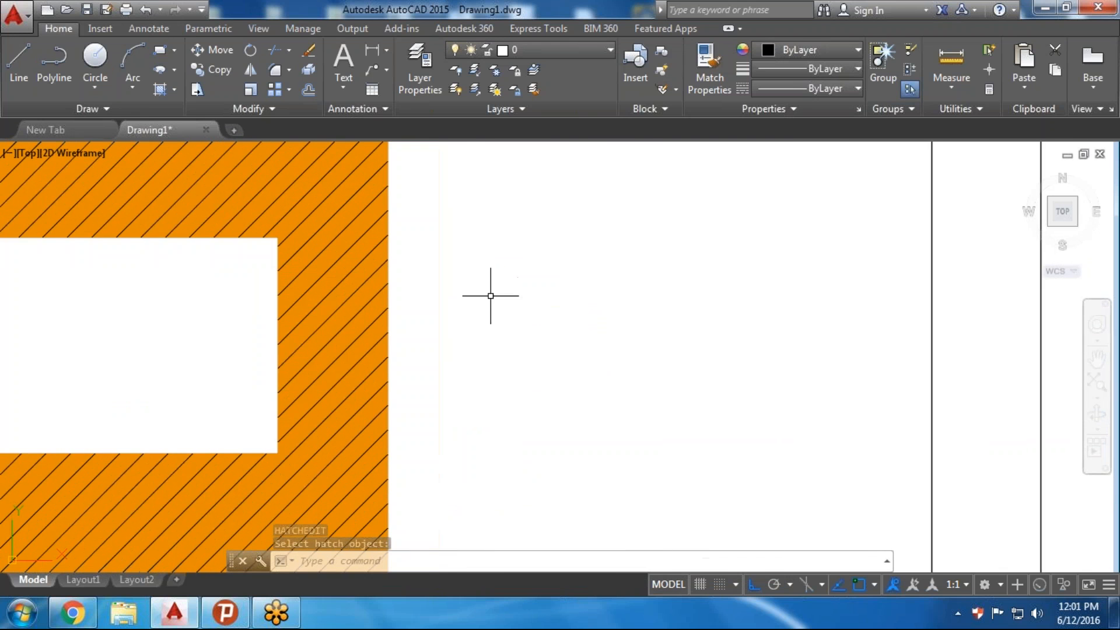
key(Return)
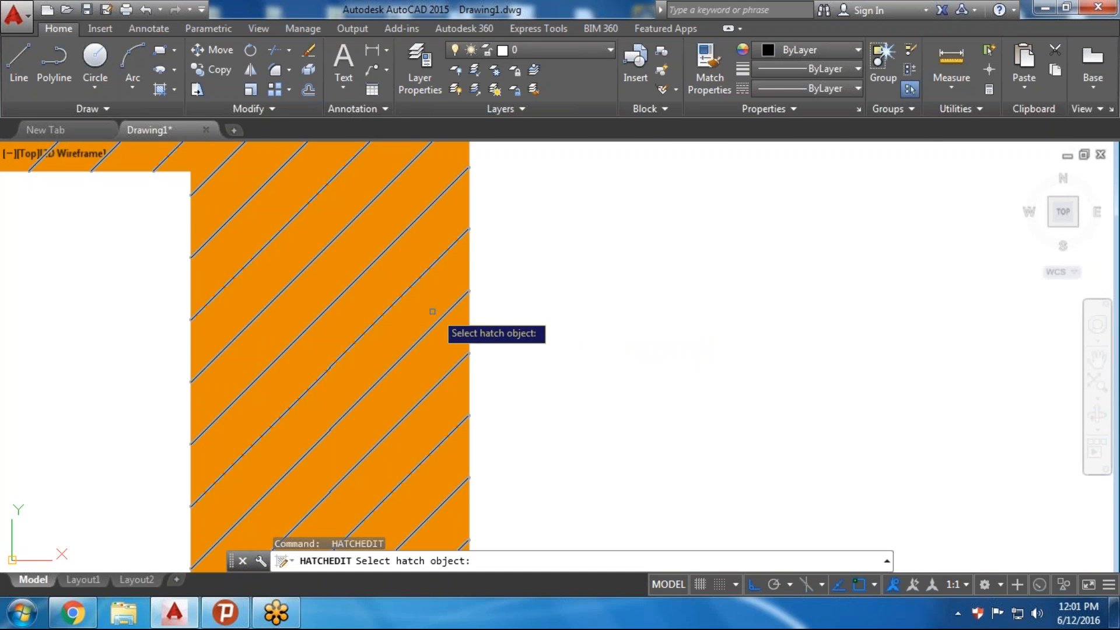
click(436, 323)
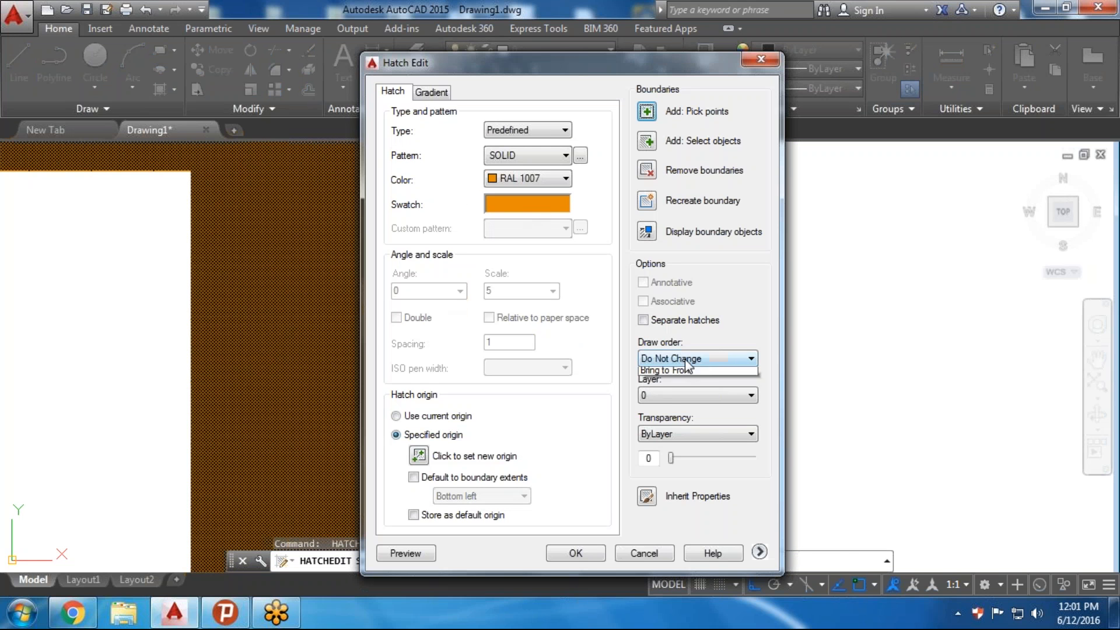
click(685, 359)
click(668, 383)
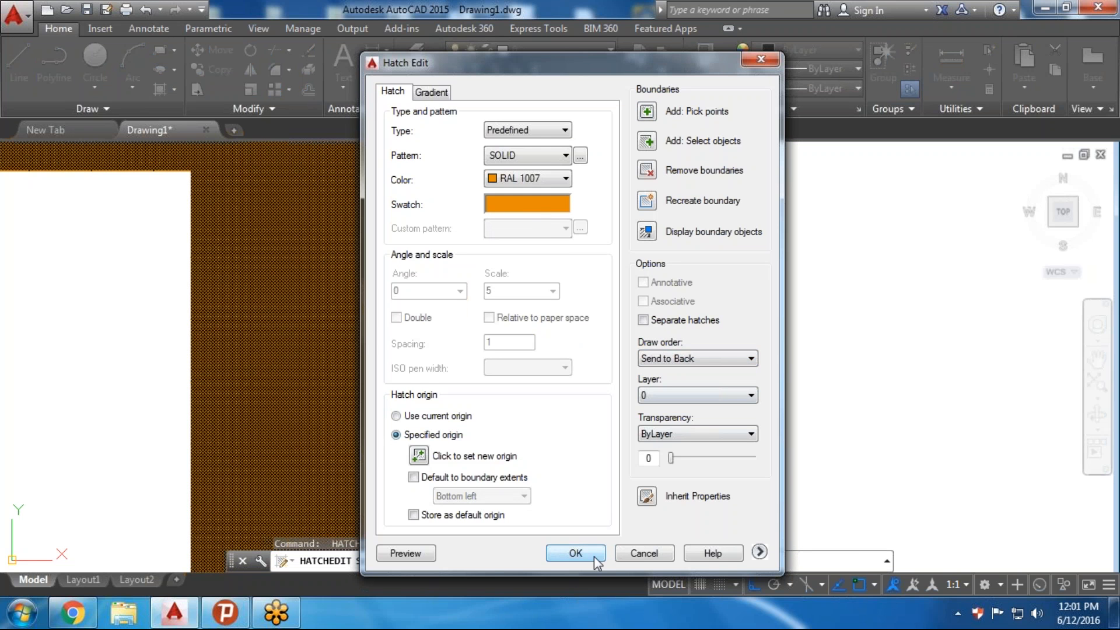
click(577, 551)
scroll(641, 353, down, 3)
scroll(646, 361, up, 1)
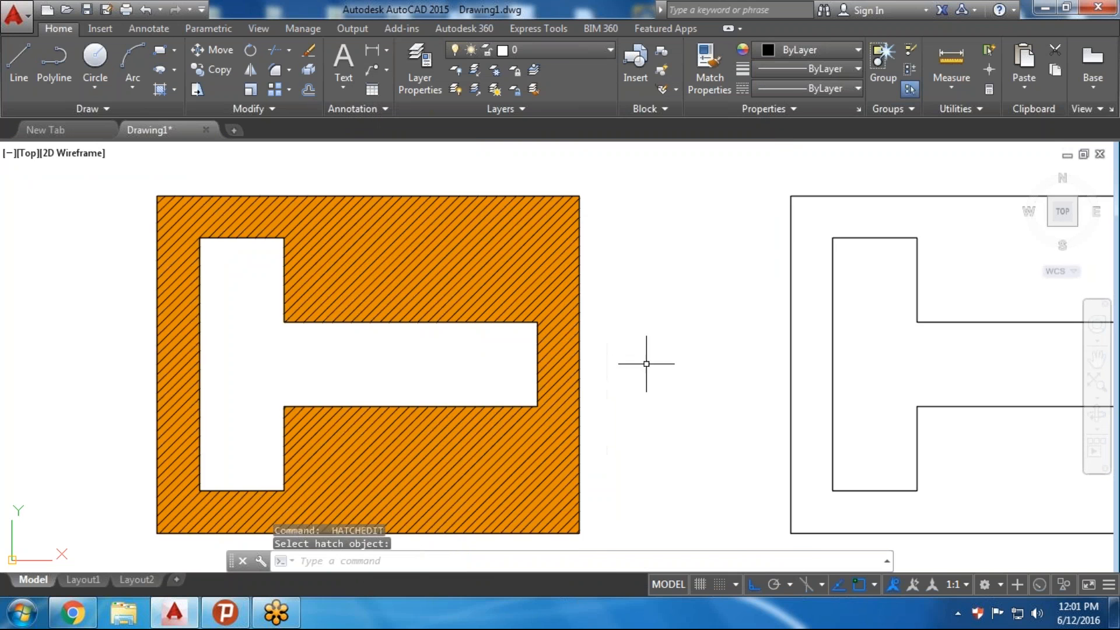
scroll(646, 366, down, 1)
Start a new Gradient hatch with pale yellow 248,246,176 as the first color and RAL 1007 as the second
middle_drag(667, 400, 669, 347)
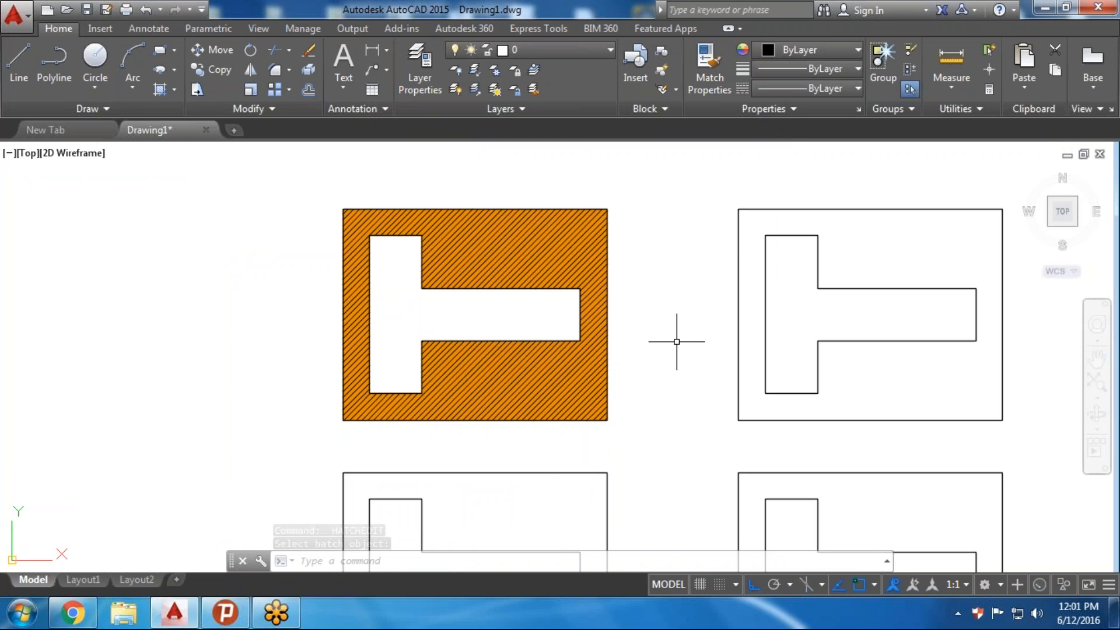
middle_drag(669, 347, 503, 323)
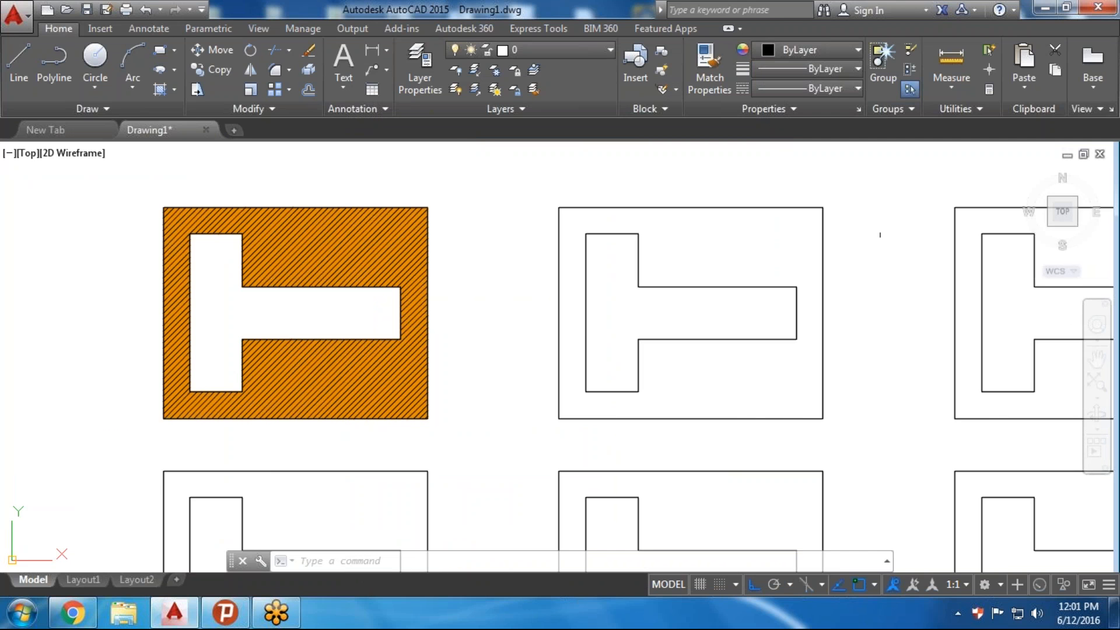
middle_drag(880, 235, 801, 253)
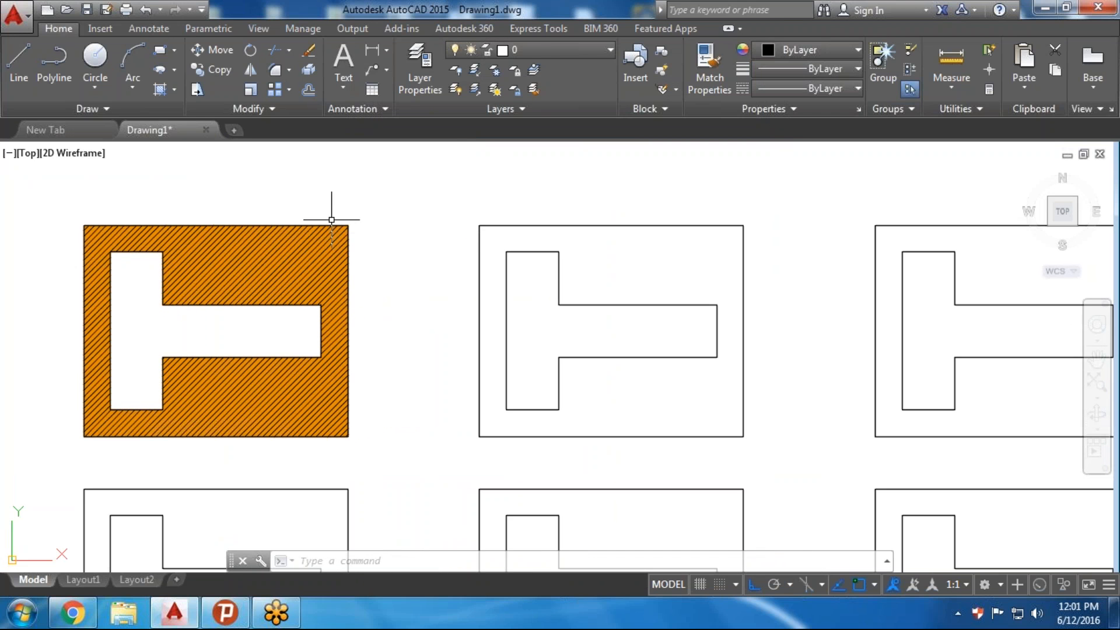
text(h)
key(Return)
click(443, 49)
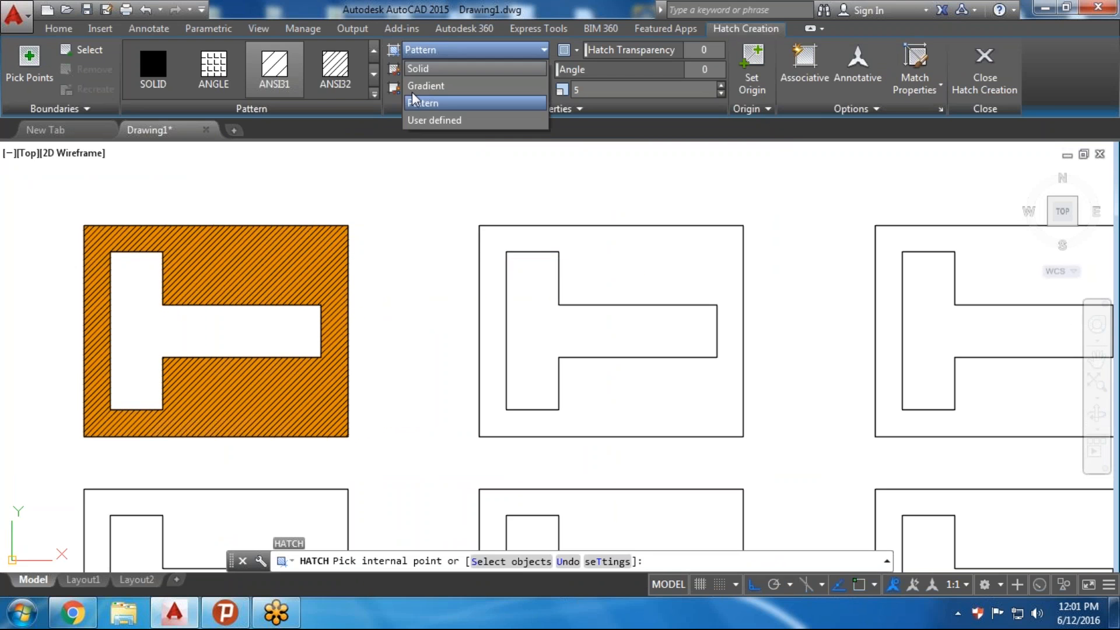
click(449, 88)
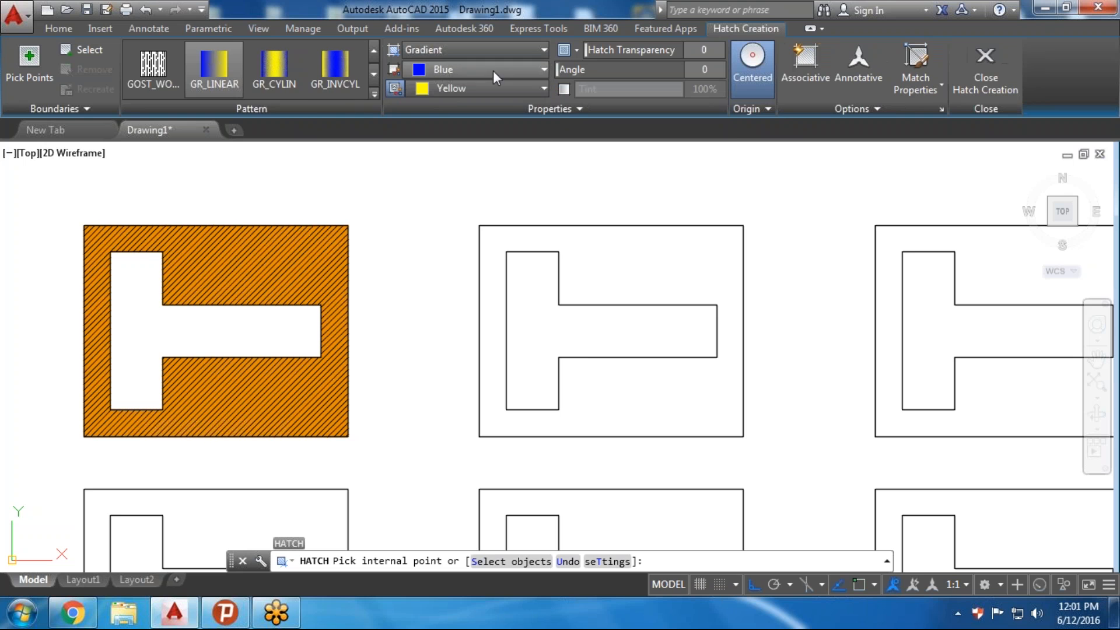
click(450, 73)
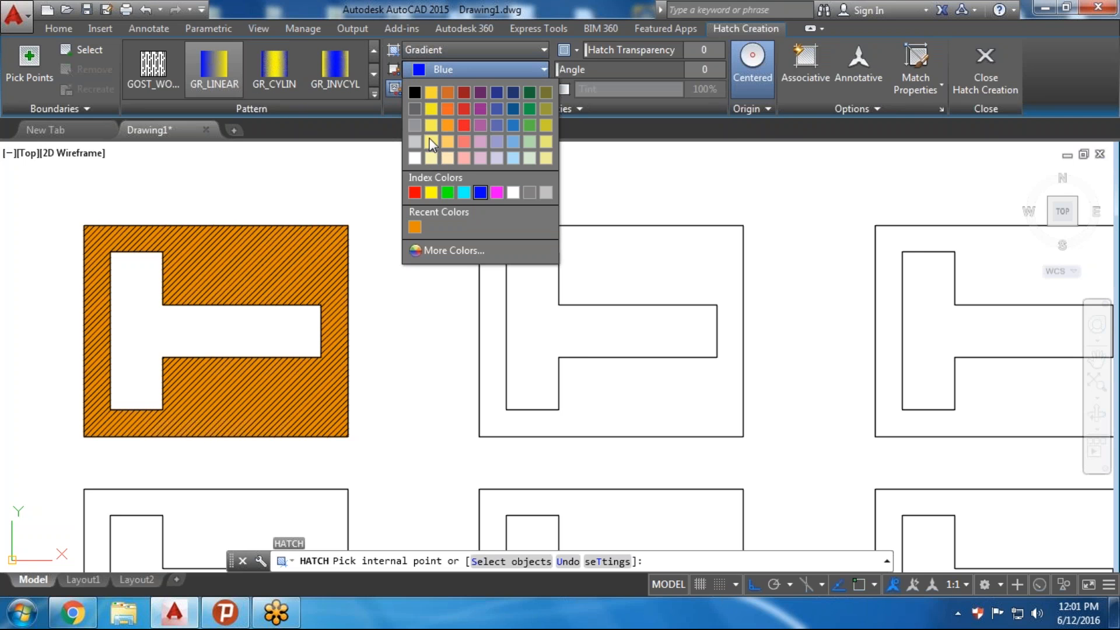
click(431, 161)
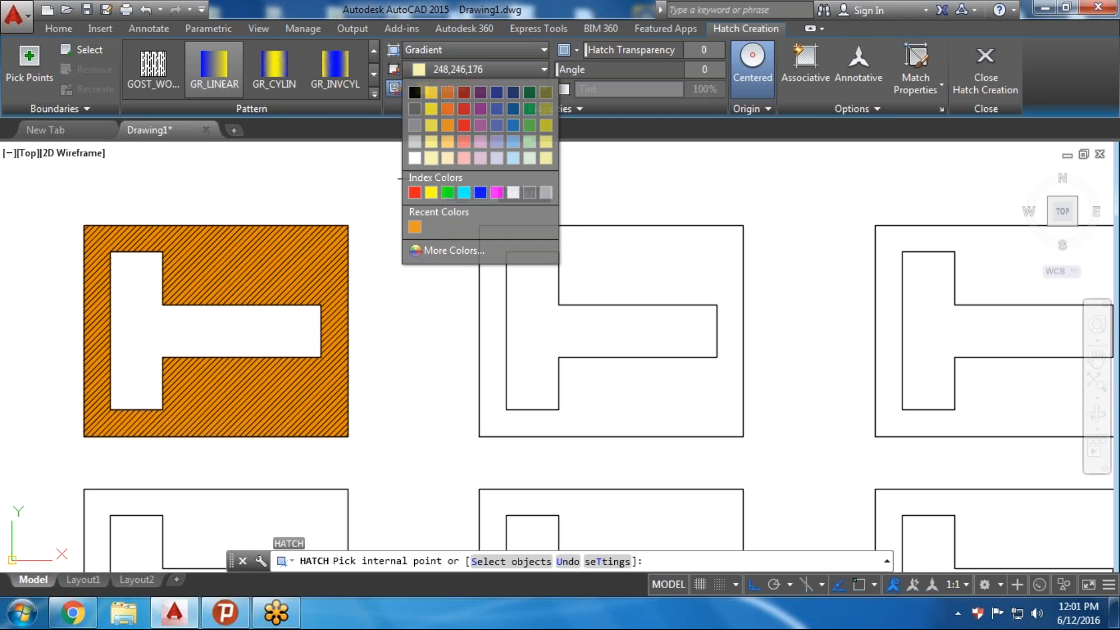
click(450, 88)
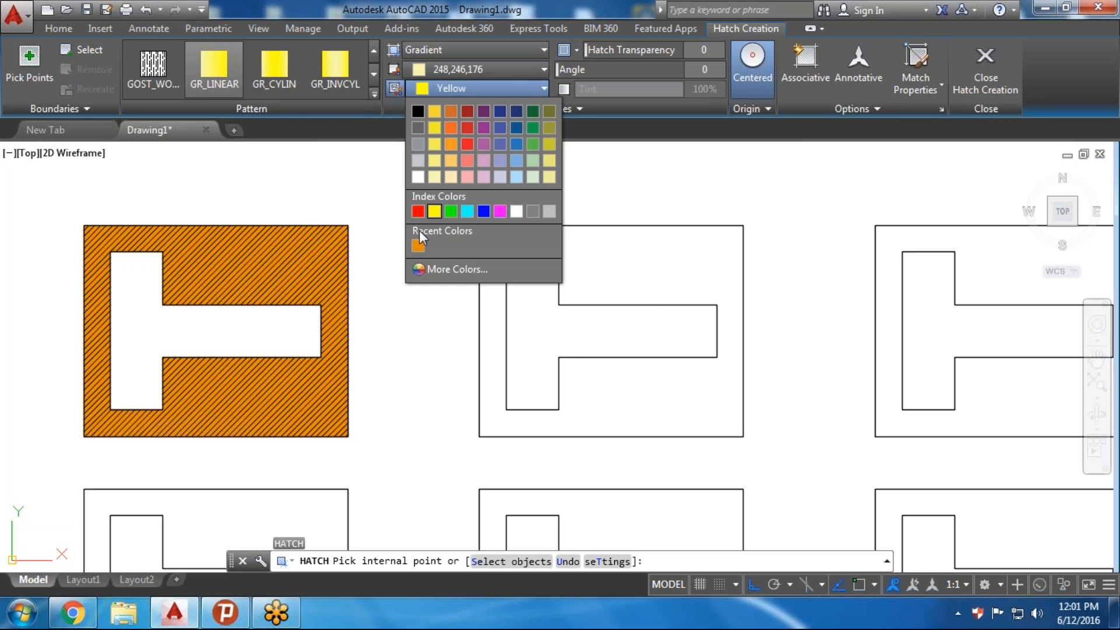
click(418, 246)
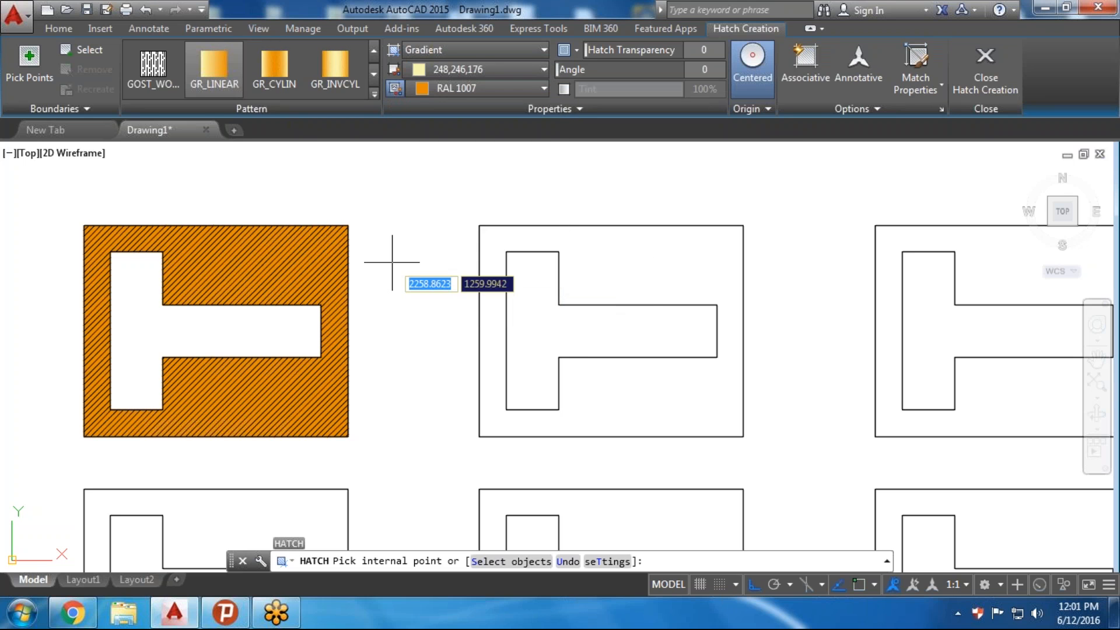
Fill the areas around the T shapes in the four middle and right figures with the GR_INVSPH gradient pattern
click(374, 92)
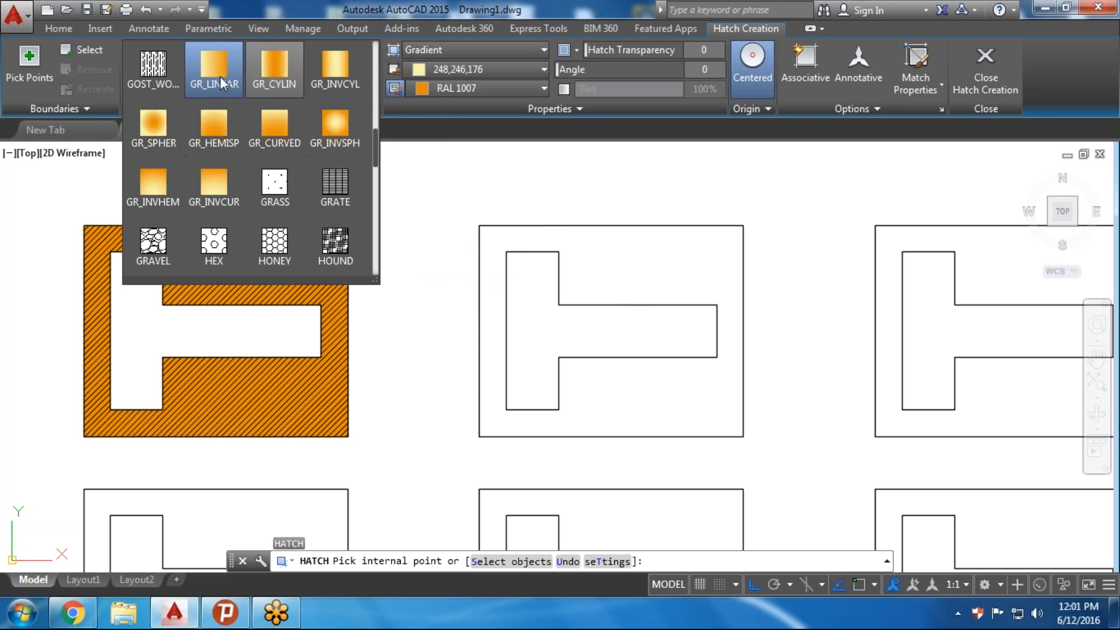
click(335, 125)
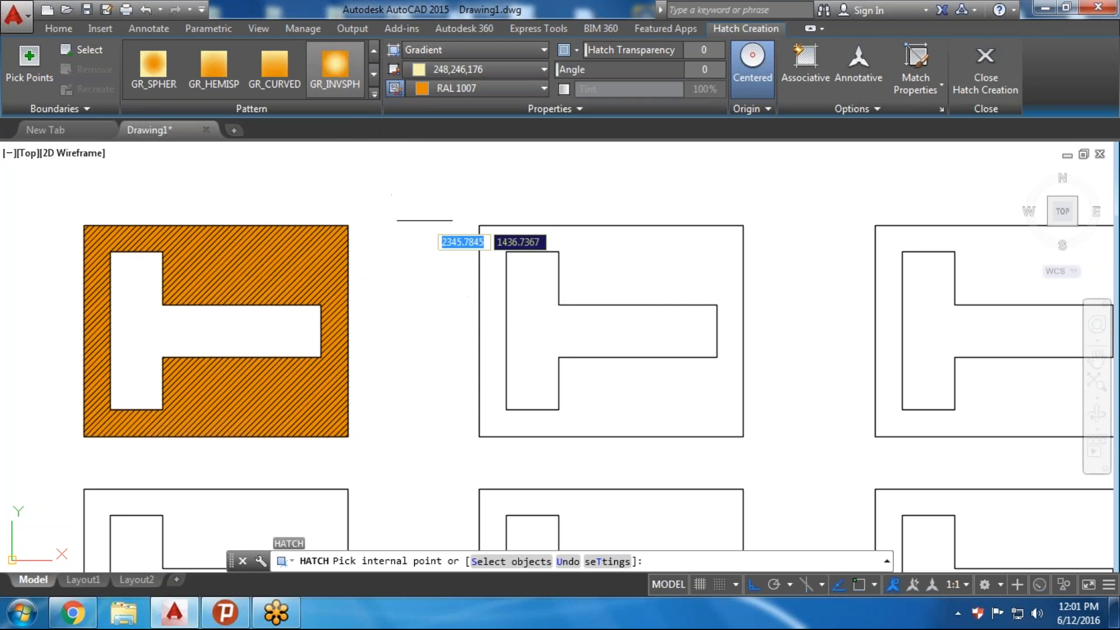
click(628, 256)
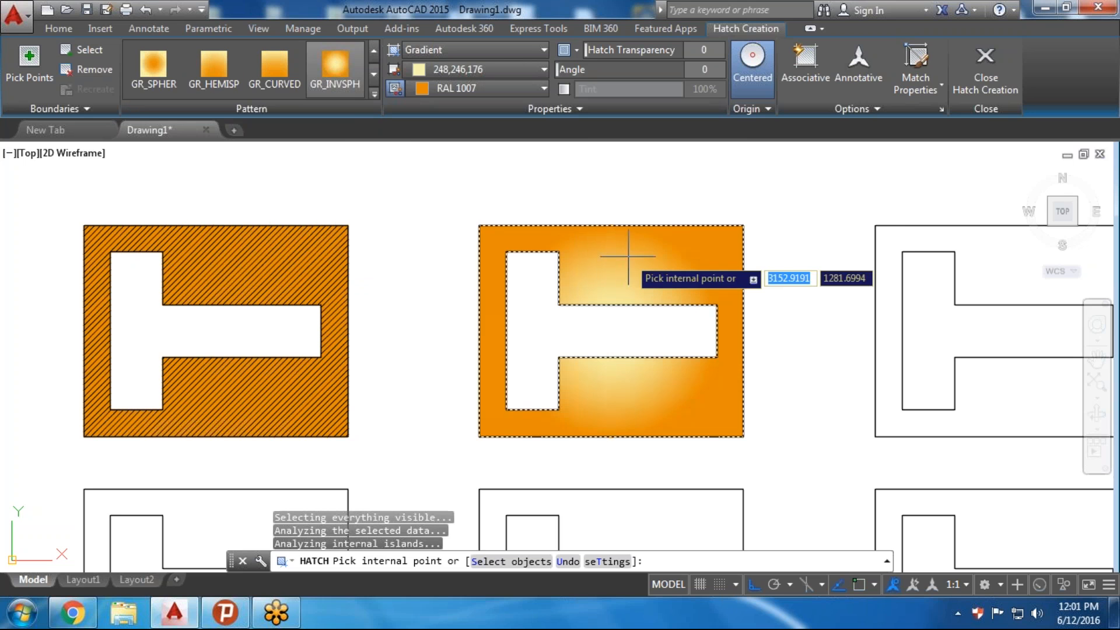
click(675, 260)
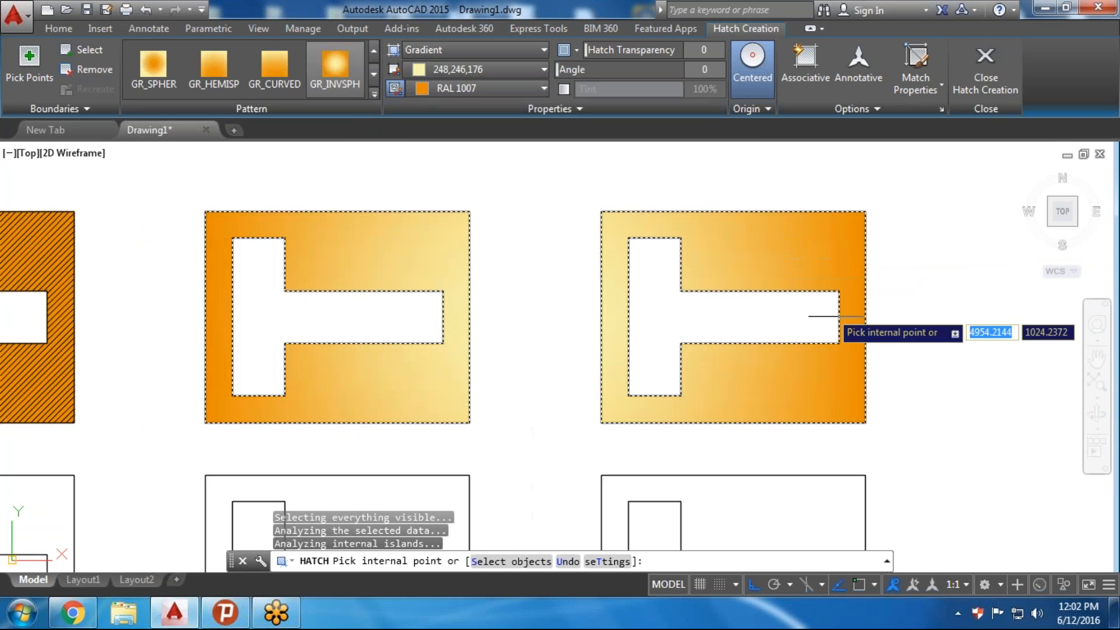
scroll(904, 413, down, 2)
click(837, 372)
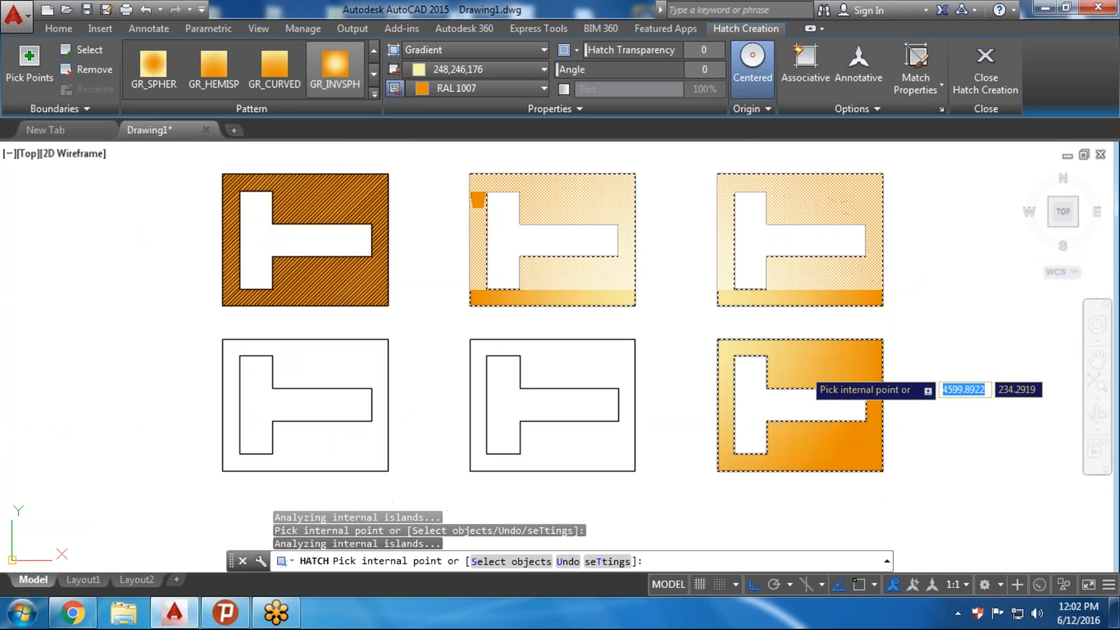
click(528, 364)
middle_drag(959, 295, 824, 295)
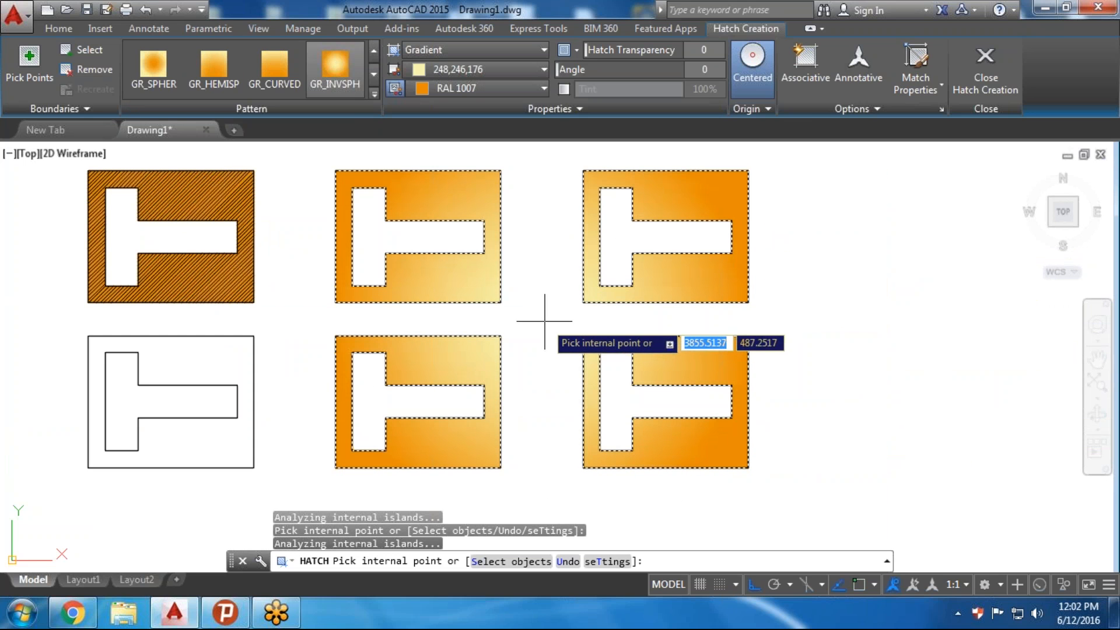
Turn the gradient's Centered origin off and back on, and finish the gradient hatch
click(760, 79)
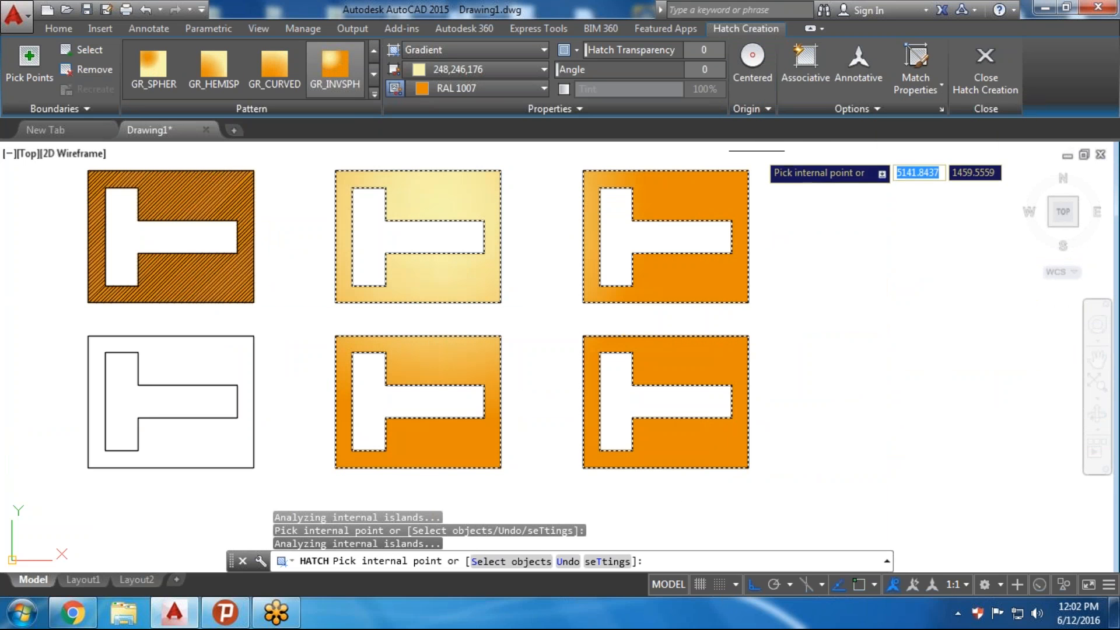
click(755, 74)
click(818, 110)
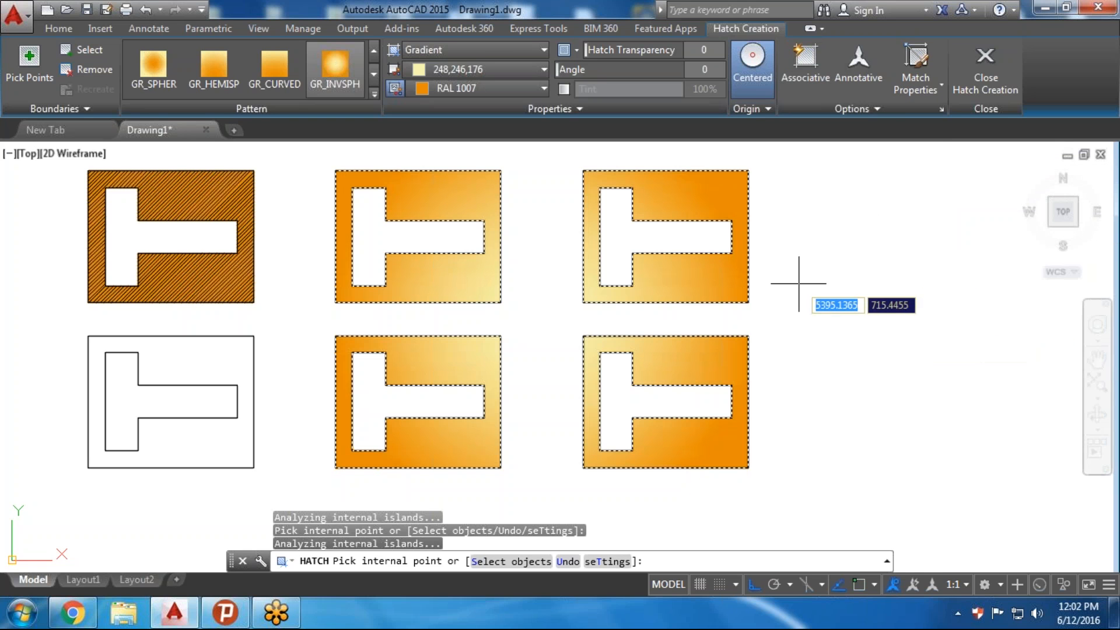
key(Return)
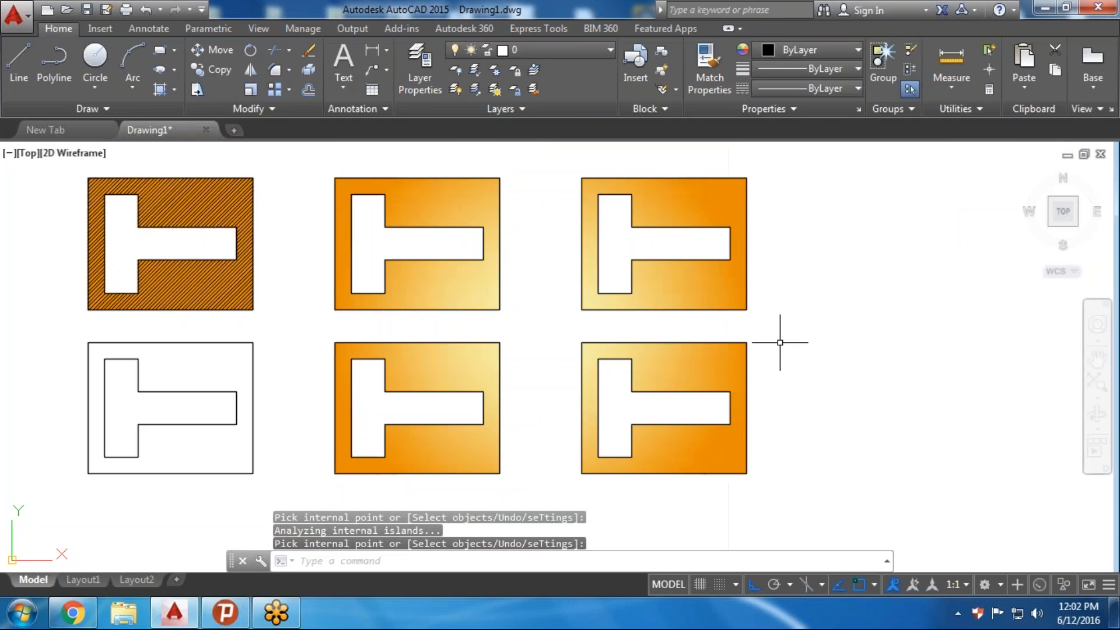
Edit the combined gradient hatch of the four figures and enable Separate hatches
middle_drag(780, 343, 824, 317)
click(743, 257)
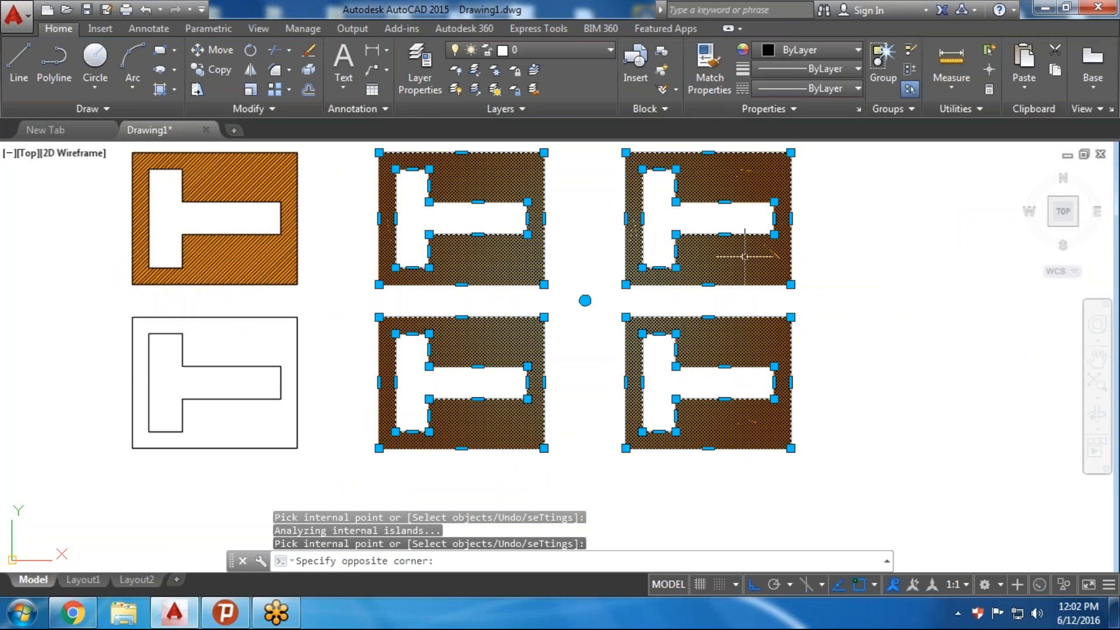
middle_drag(894, 309, 872, 368)
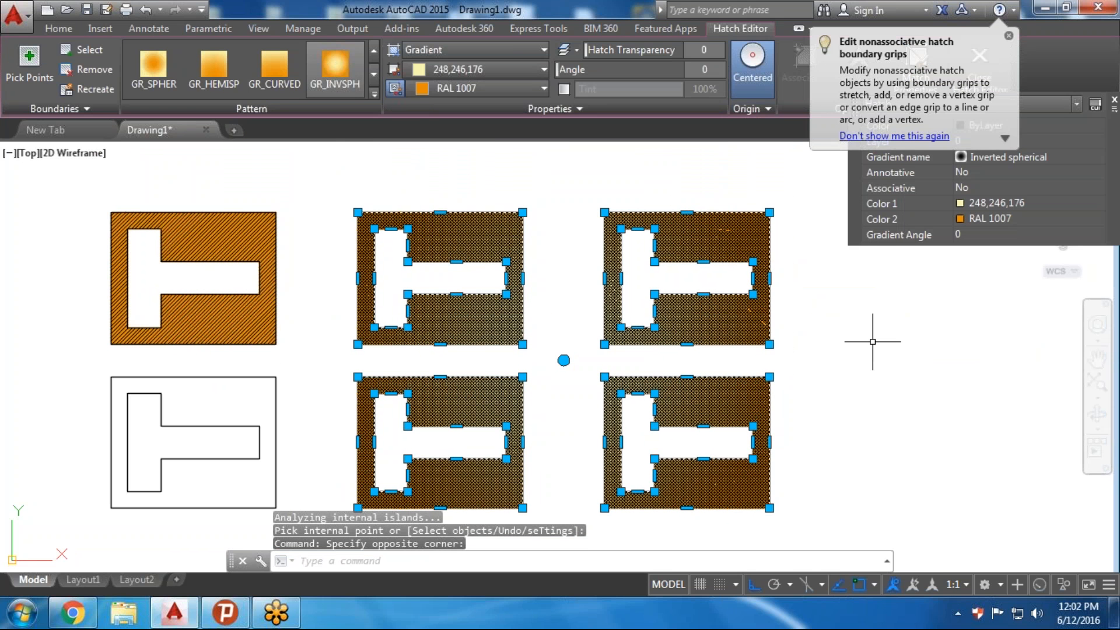
text(HE)
key(Return)
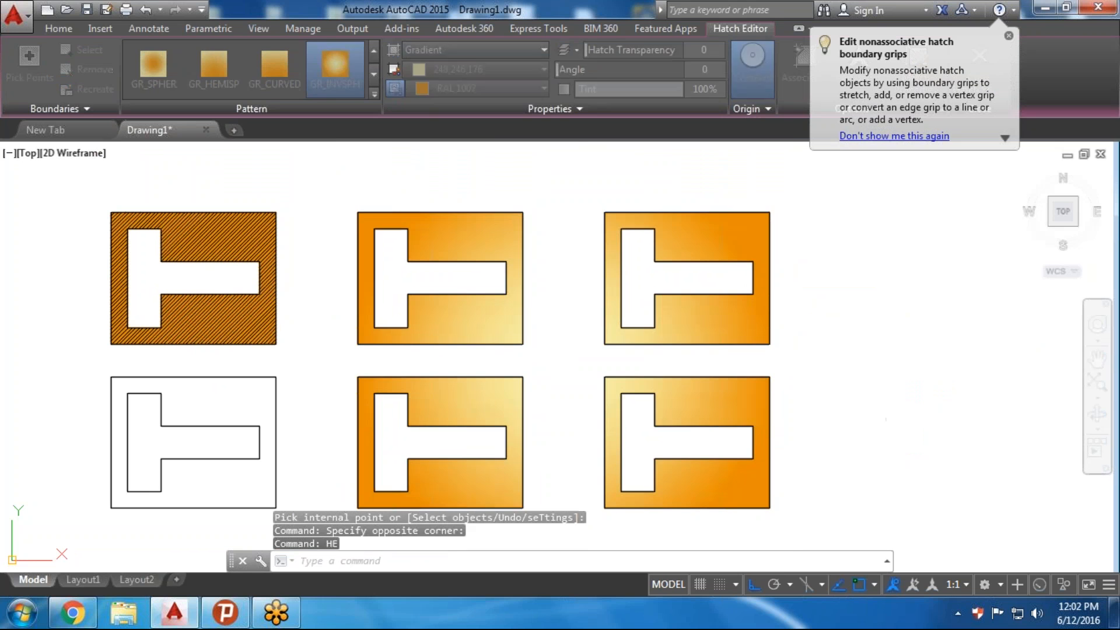
mouse_move(611, 71)
mouse_down()
mouse_move(445, 29)
mouse_move(247, 20)
mouse_up()
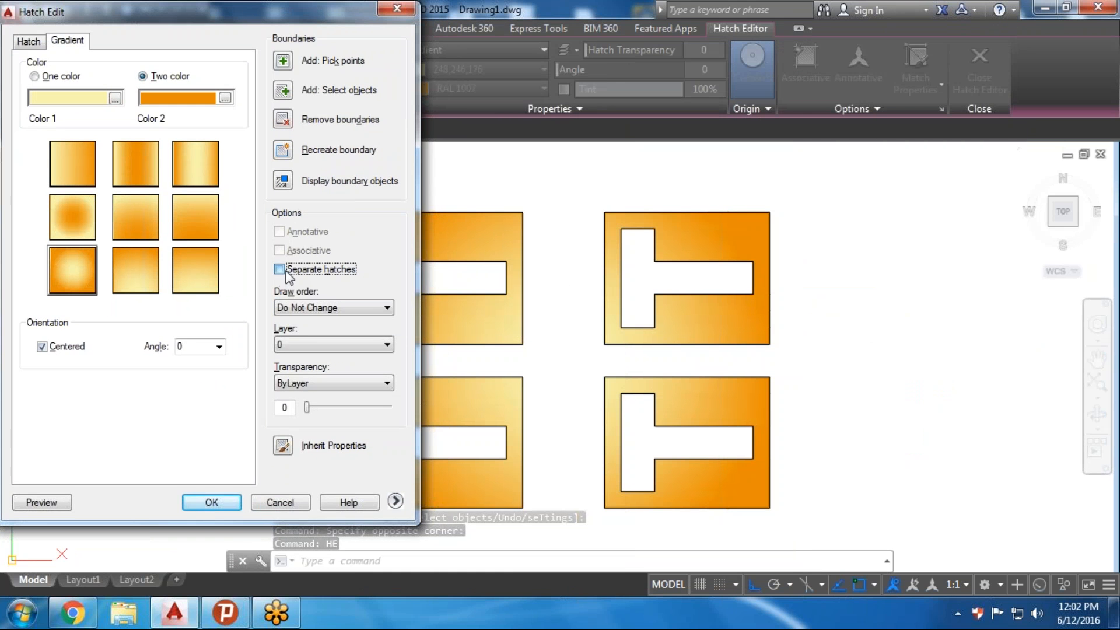
click(287, 271)
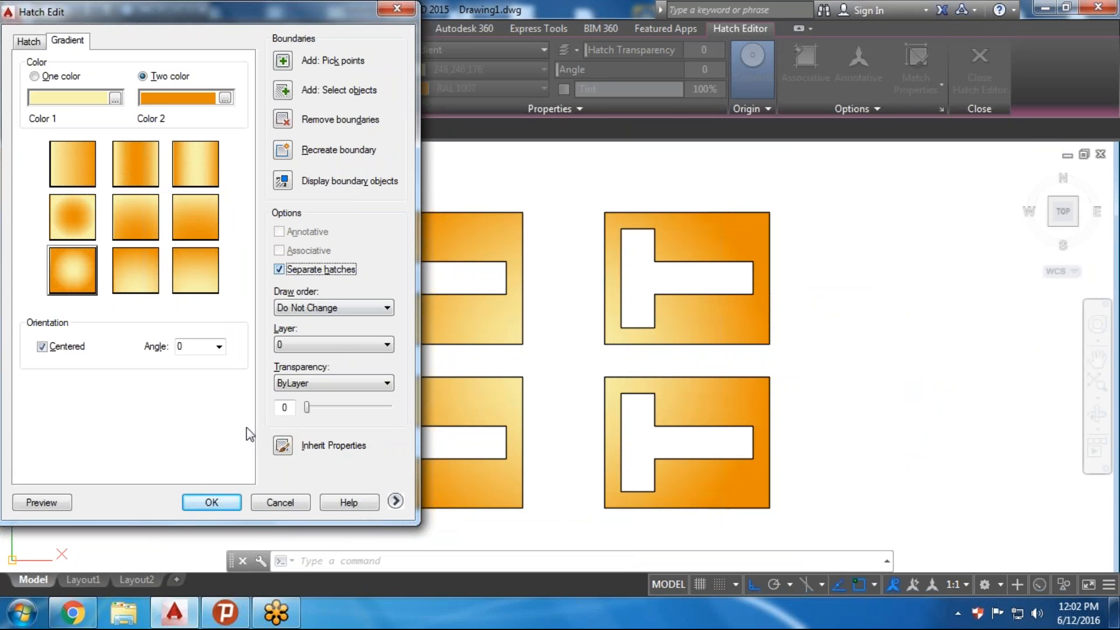
click(217, 502)
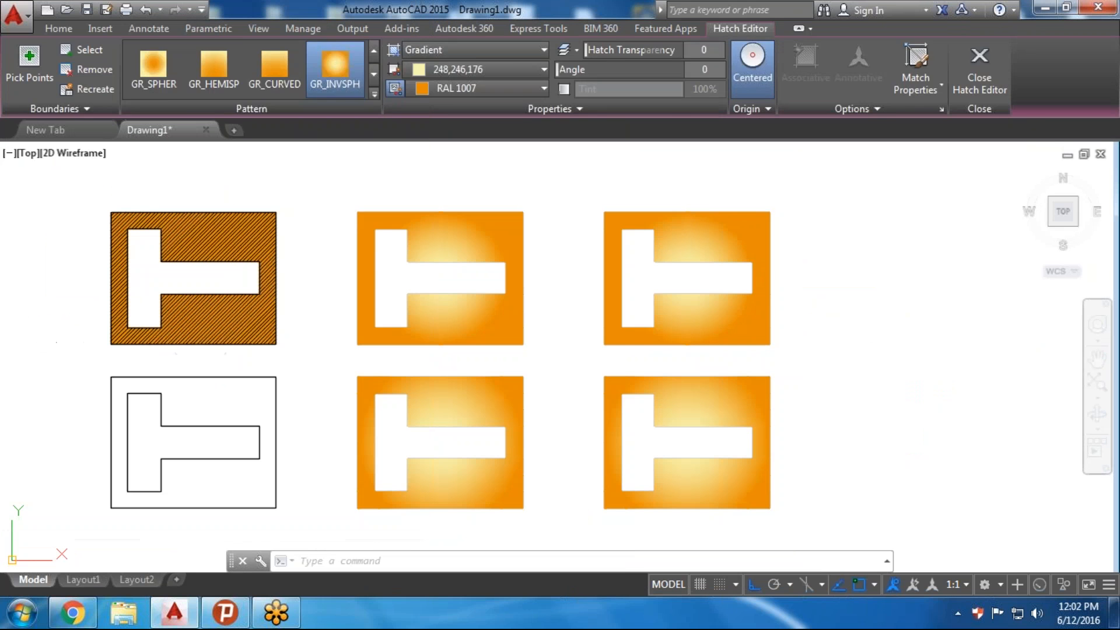
Select the gradient hatches one at a time to check whether each figure's fill is an independent object
click(503, 318)
key(Escape)
click(727, 339)
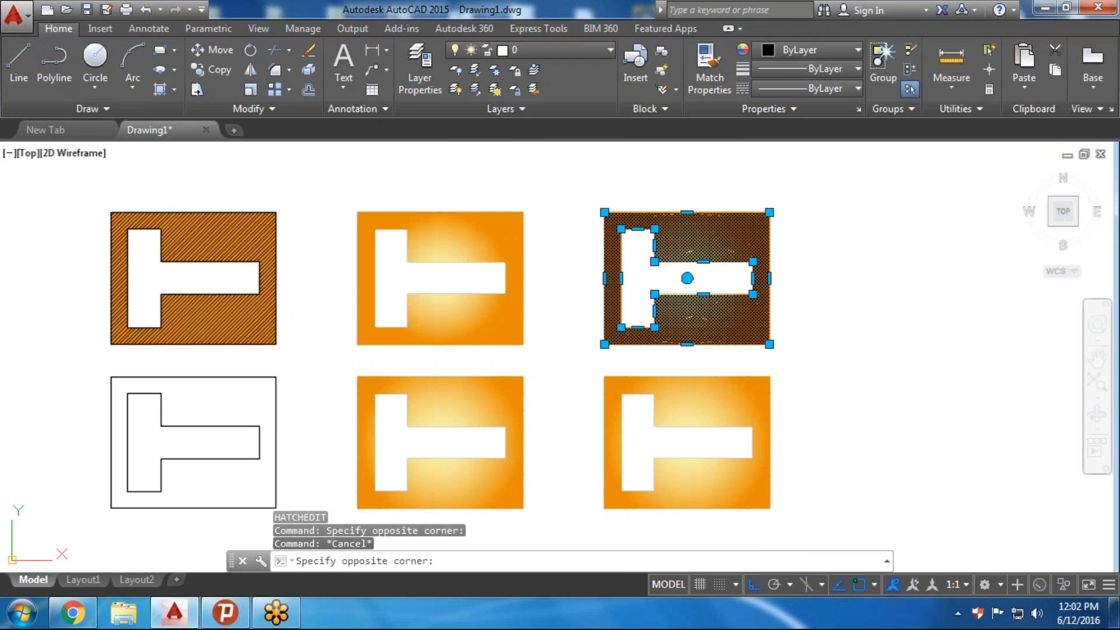
key(Escape)
click(717, 412)
key(Escape)
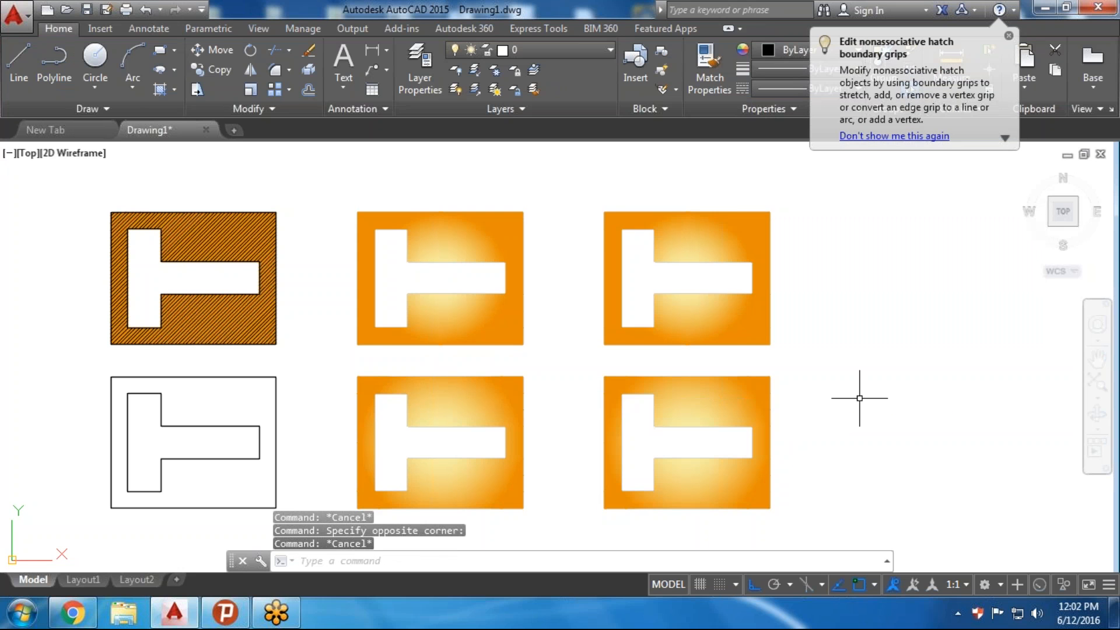
Edit the gradient hatch in the lower-right figure and set its draw order to Send to Back
scroll(860, 397, down, 1)
scroll(850, 337, up, 1)
mouse_move(845, 380)
middle_down()
mouse_move(850, 338)
mouse_move(867, 350)
middle_up()
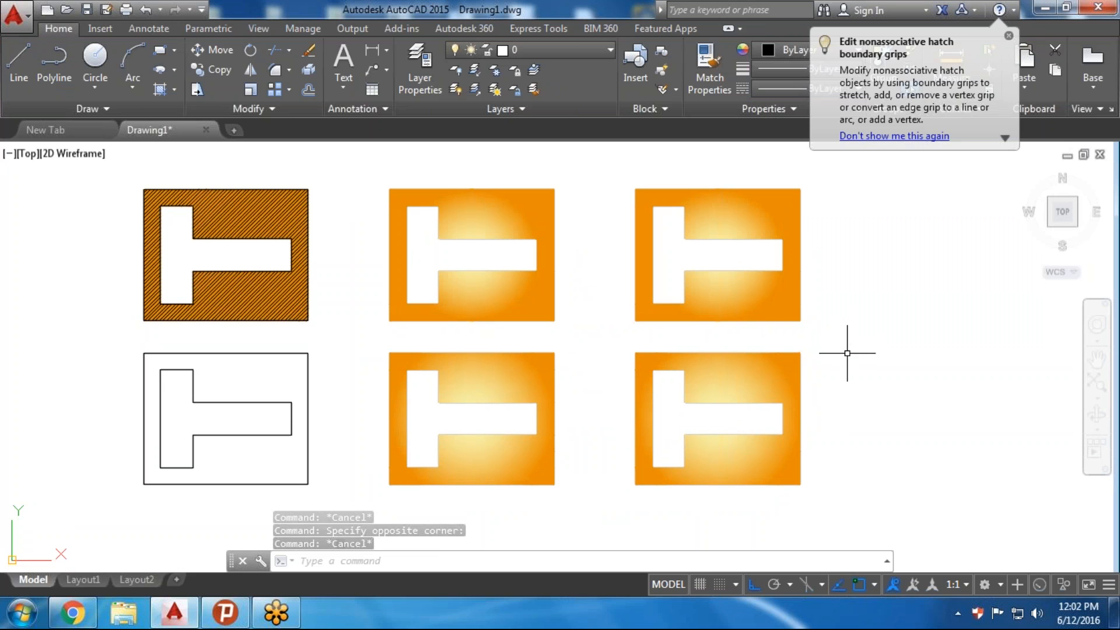
text(he)
key(Return)
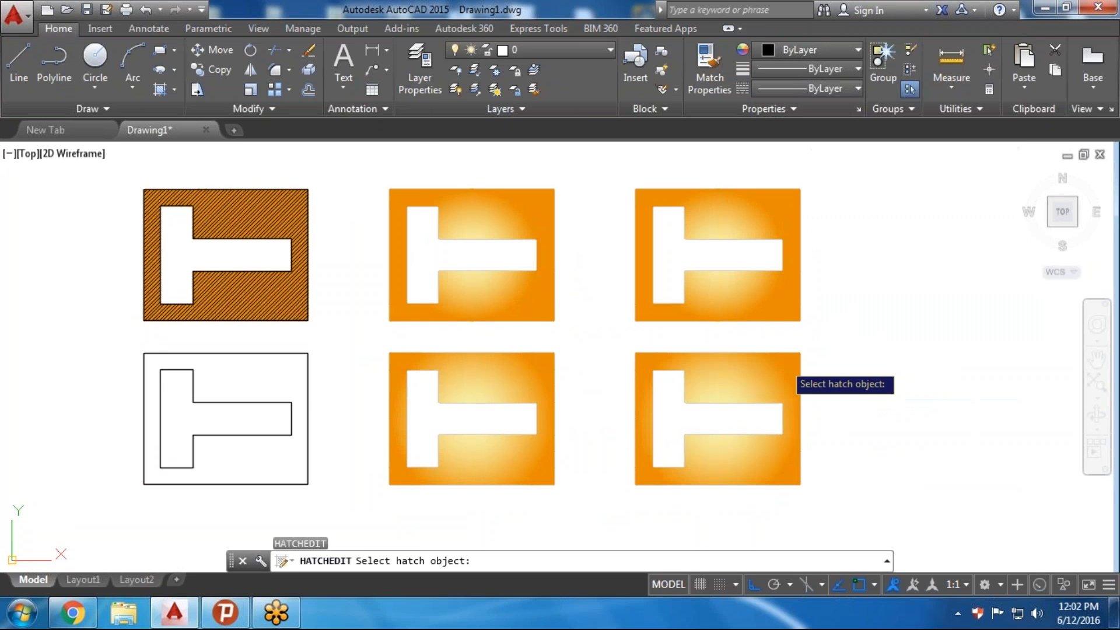
click(794, 382)
click(322, 308)
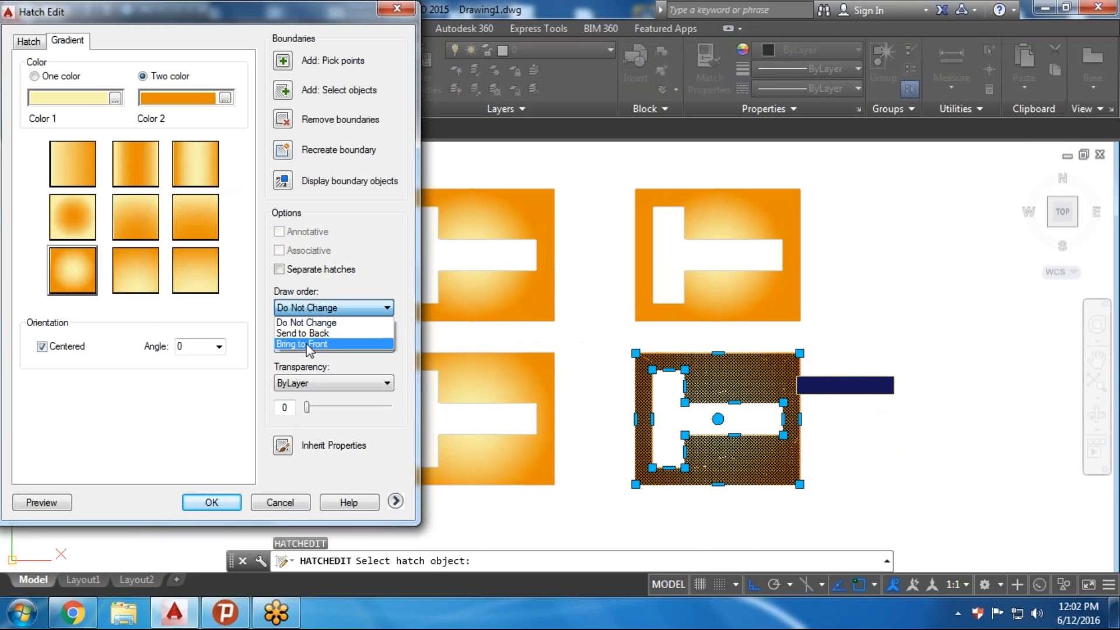
click(309, 344)
click(332, 307)
click(303, 332)
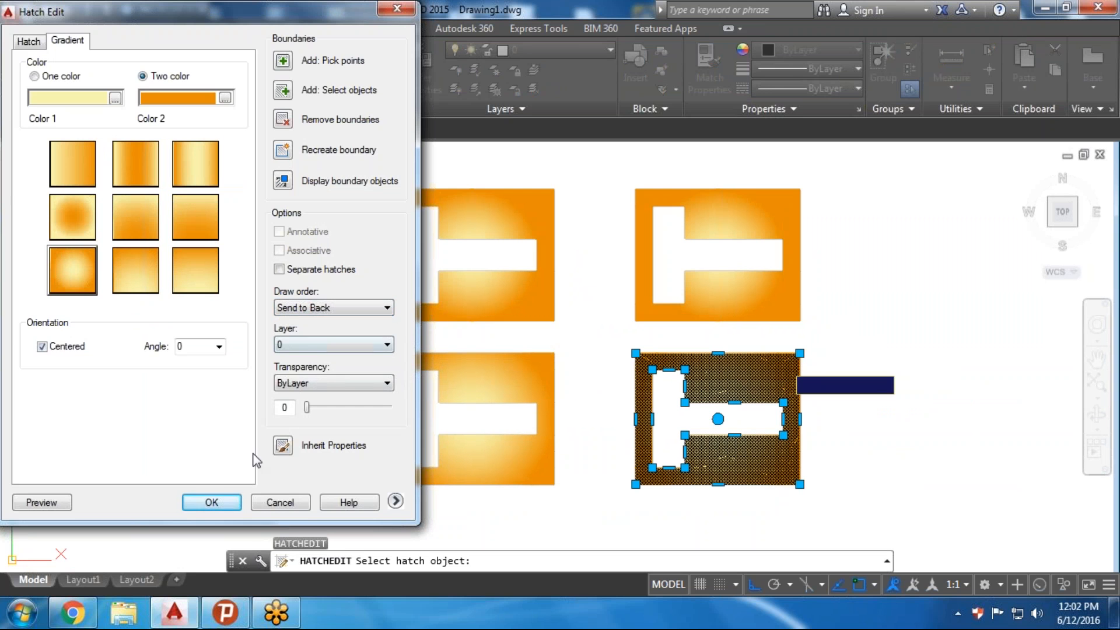
click(219, 505)
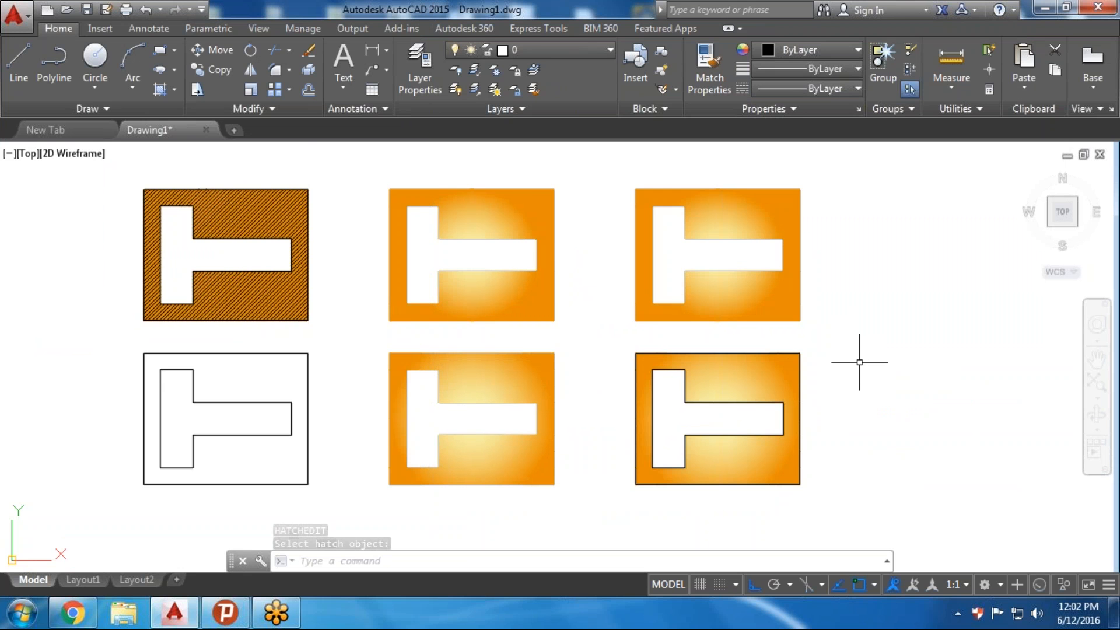
Draw a closed, six-sided L-shaped outline with the Line command in the empty space left of the figure grid
scroll(859, 362, down, 2)
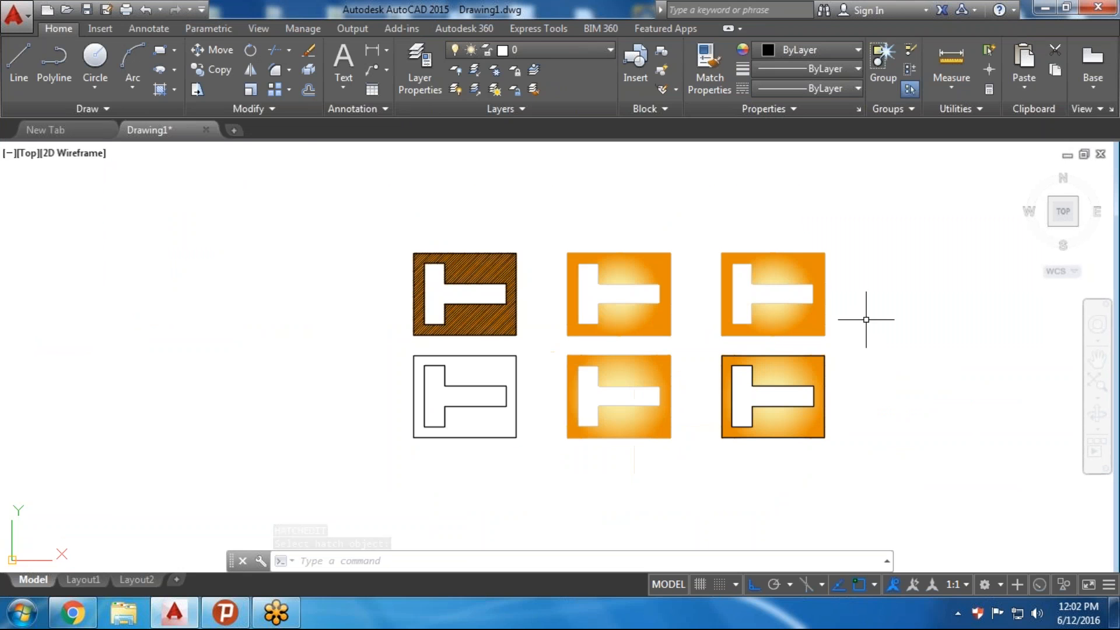
click(174, 90)
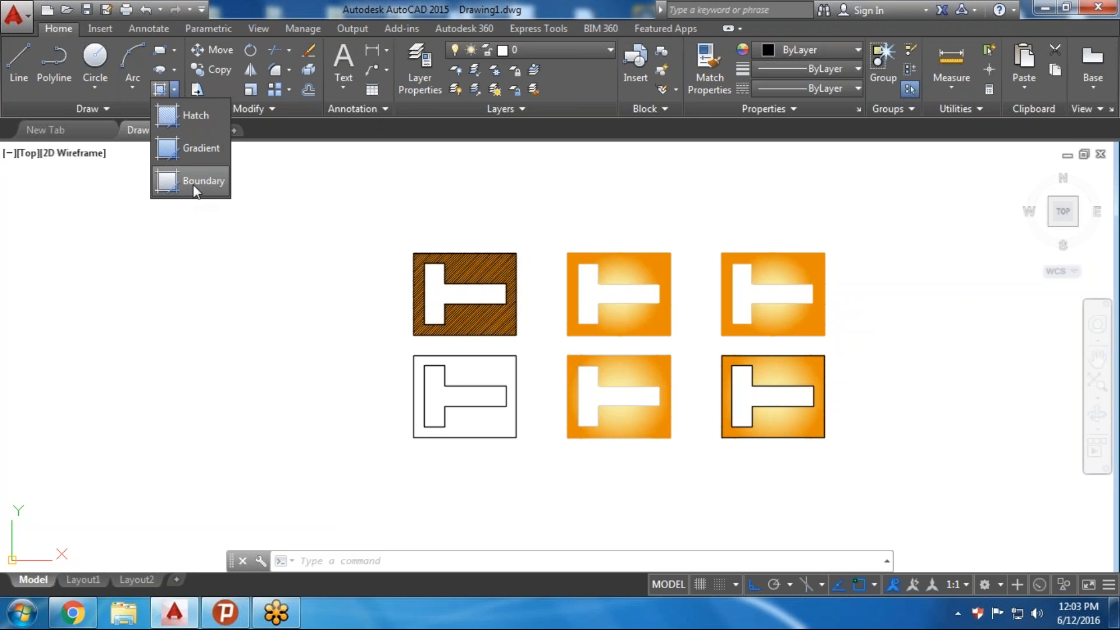
middle_drag(270, 315, 433, 328)
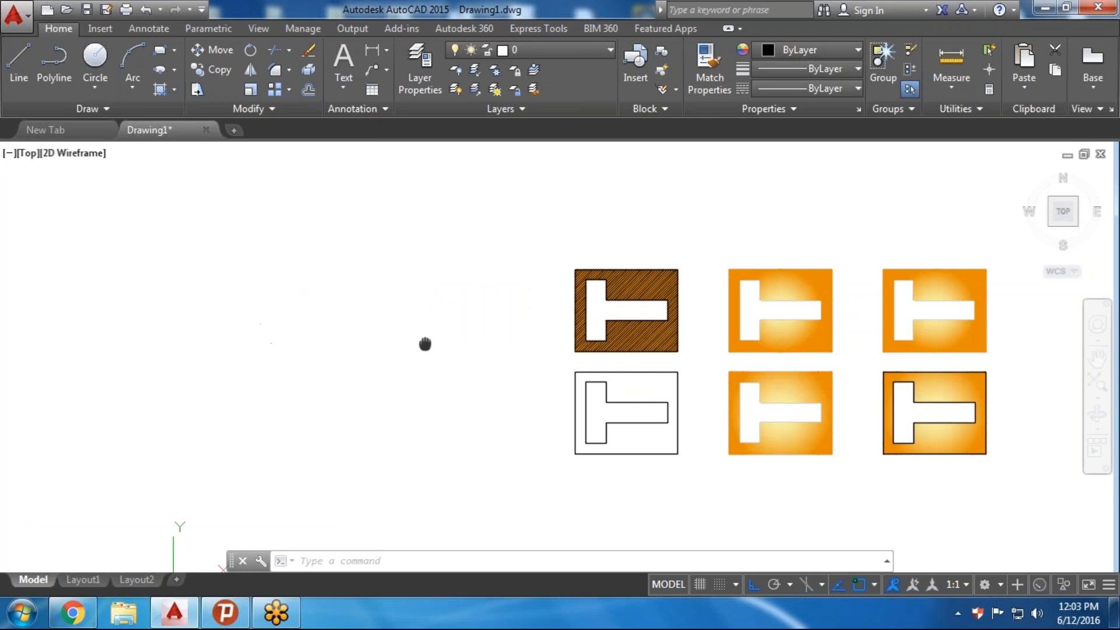
key(Escape)
key(Escape)
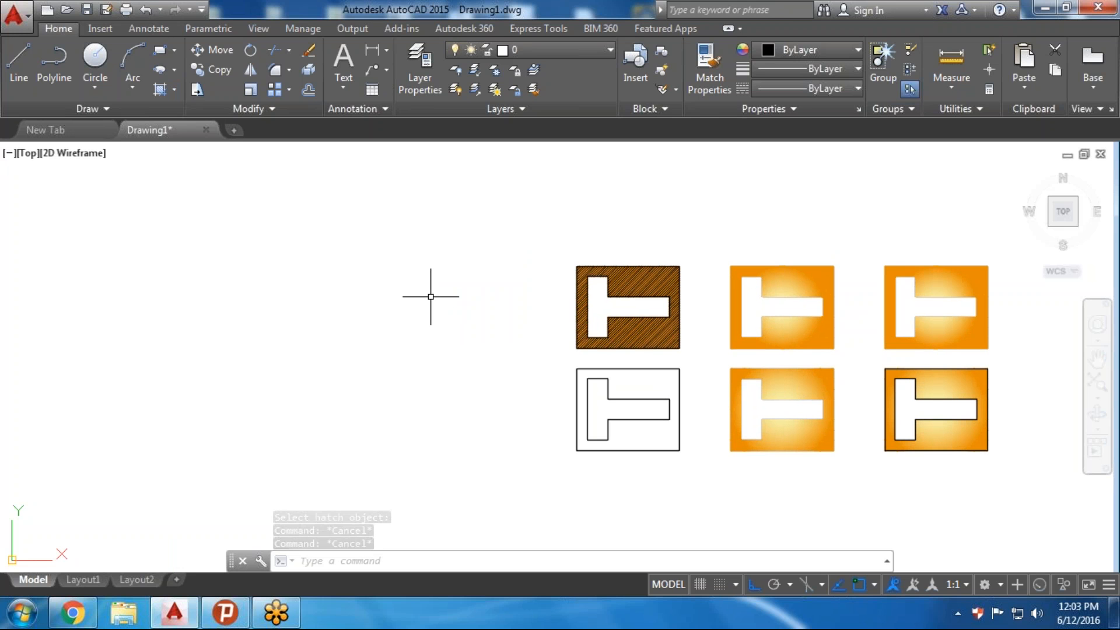
key(Escape)
key(Escape)
text(l)
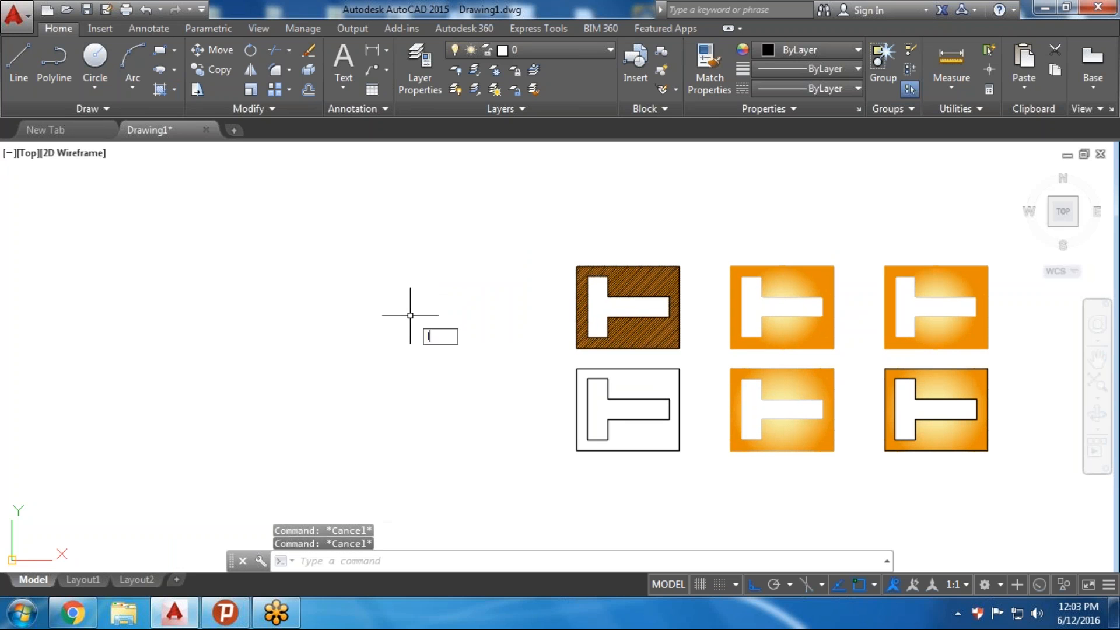
key(Return)
click(182, 237)
click(286, 237)
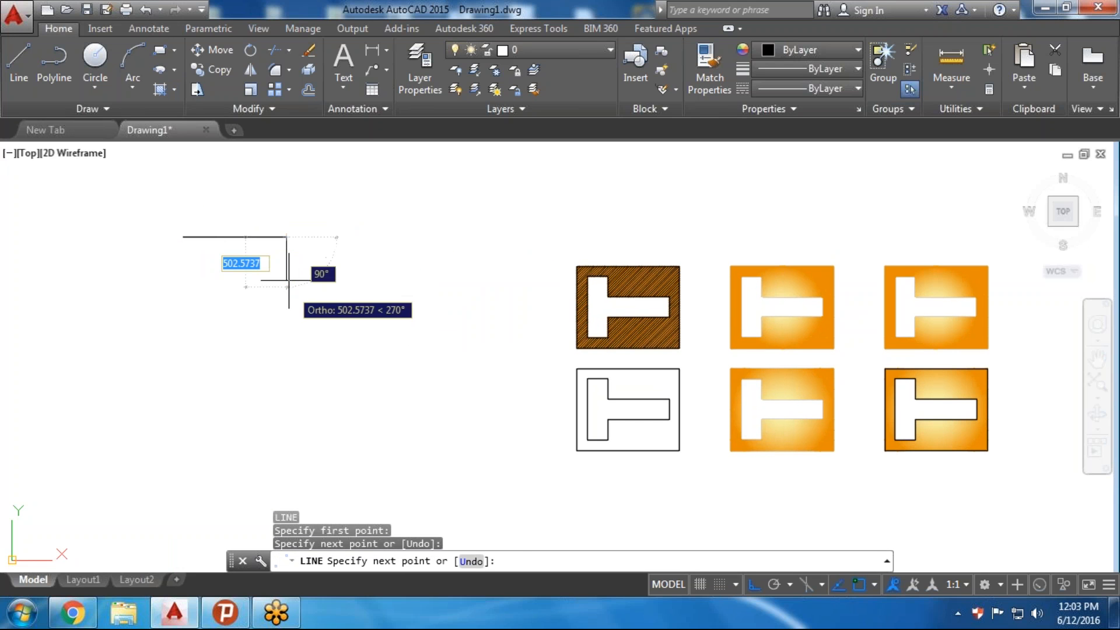
click(286, 279)
click(370, 279)
click(370, 350)
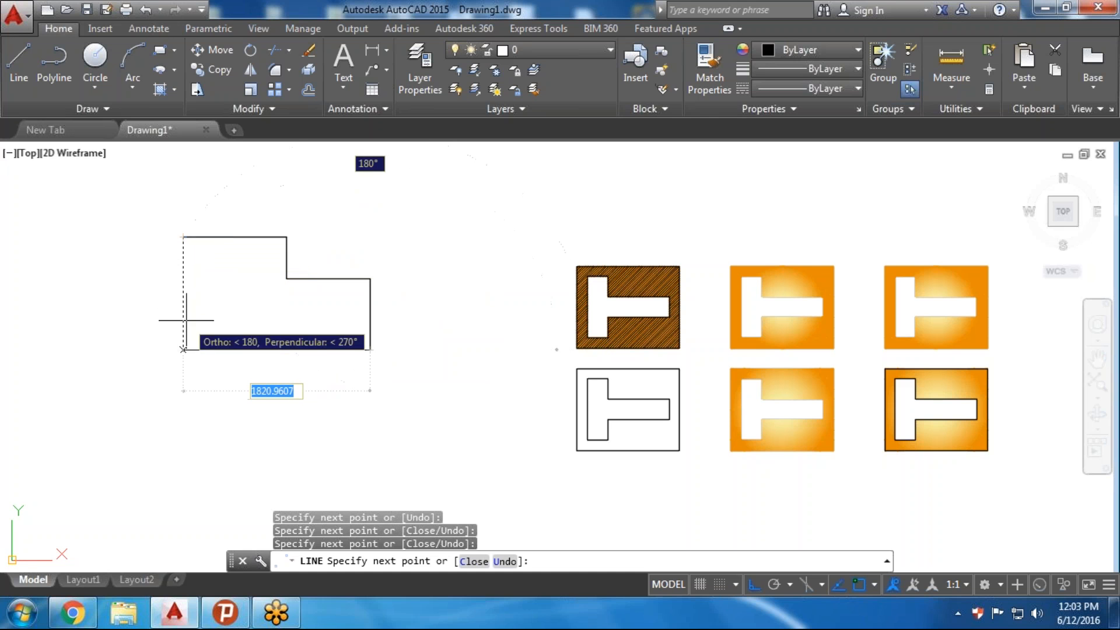
click(185, 320)
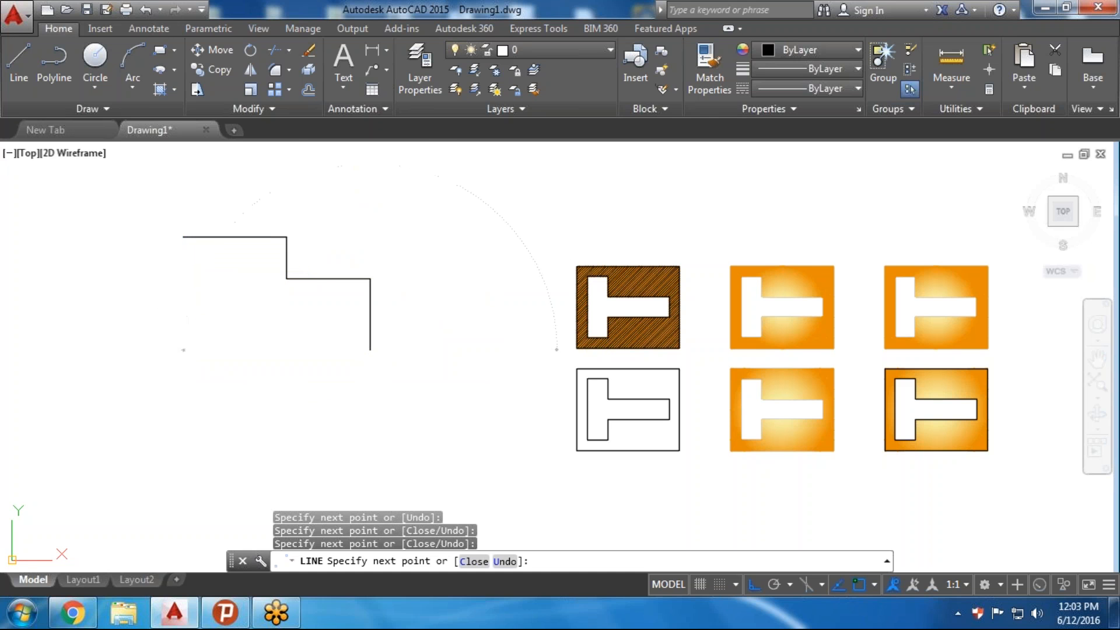
click(183, 237)
key(Escape)
Select across the step edges of the L-shaped outline to check whether its lines are separate objects
click(312, 261)
click(261, 297)
key(Escape)
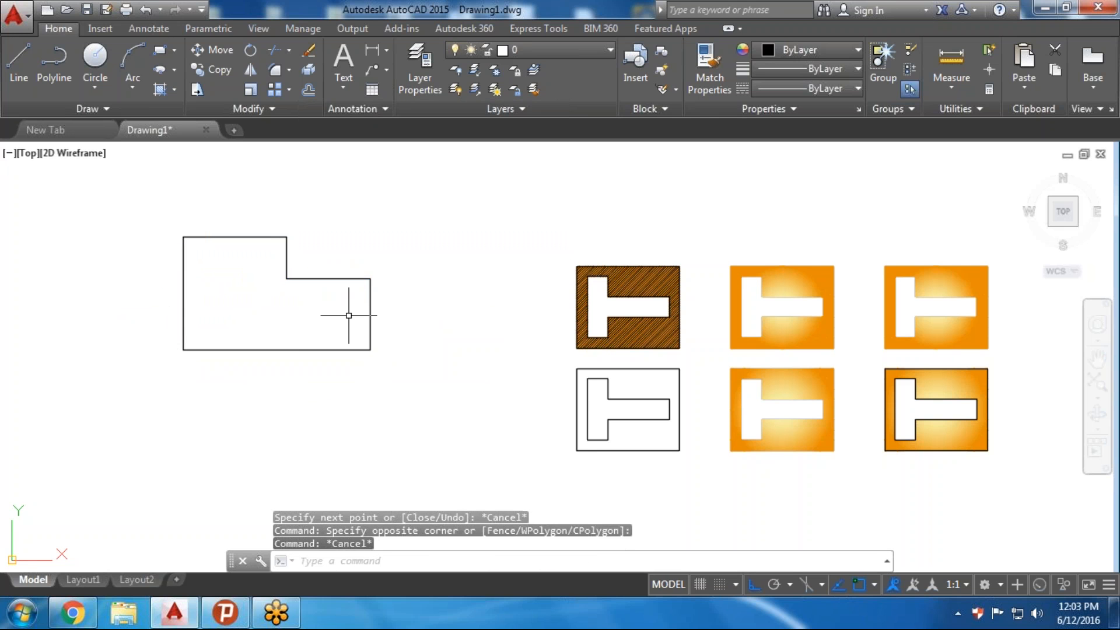
Inspect the object type of the line segments forming the L-shaped outline
click(410, 309)
click(213, 366)
key(Escape)
click(225, 295)
click(174, 200)
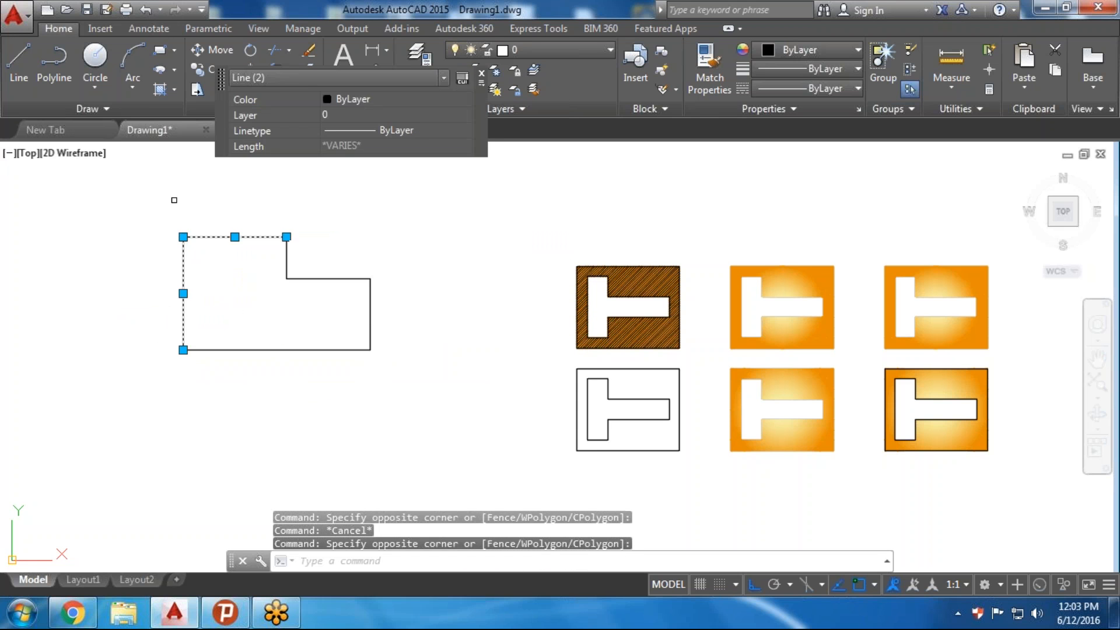
key(Escape)
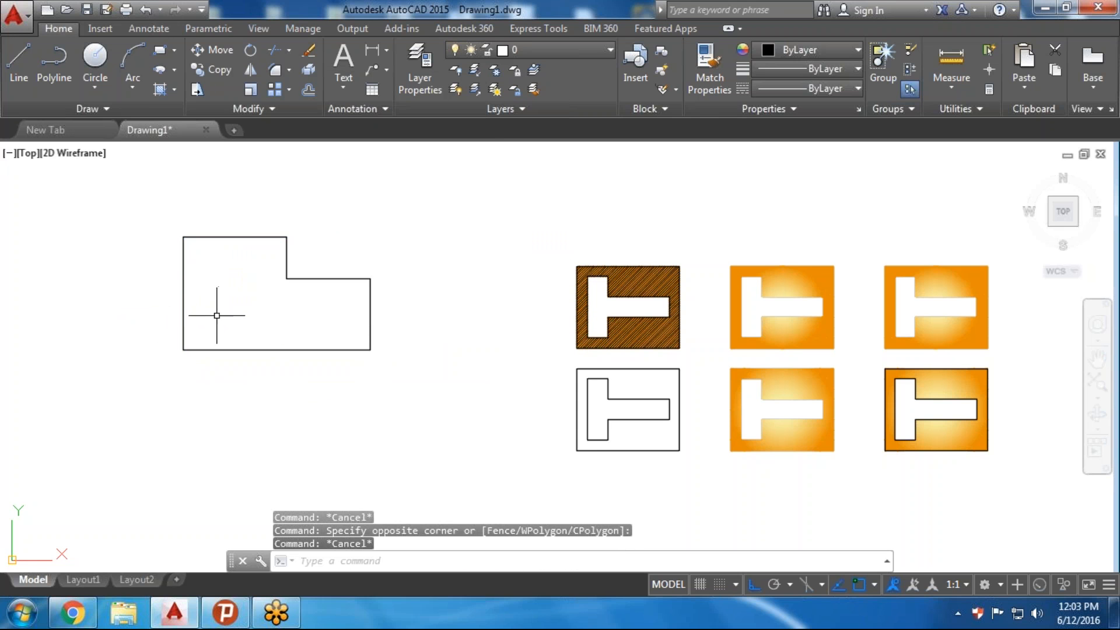
Create a boundary of object type Polyline from a point picked inside the L-shaped outline
text(bo)
key(Return)
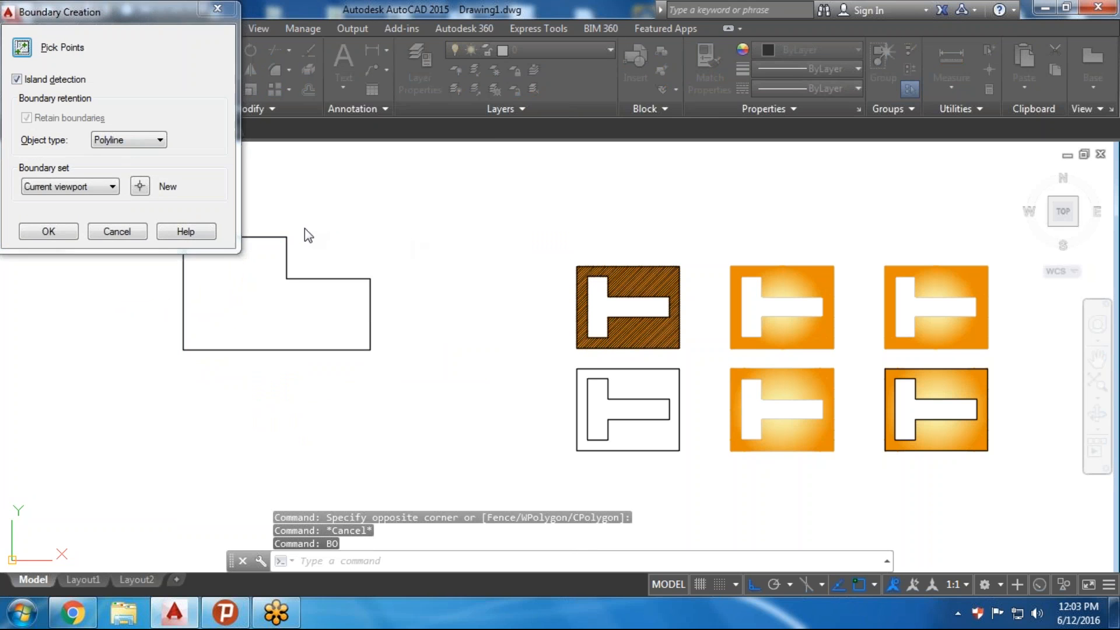
drag(87, 11, 475, 12)
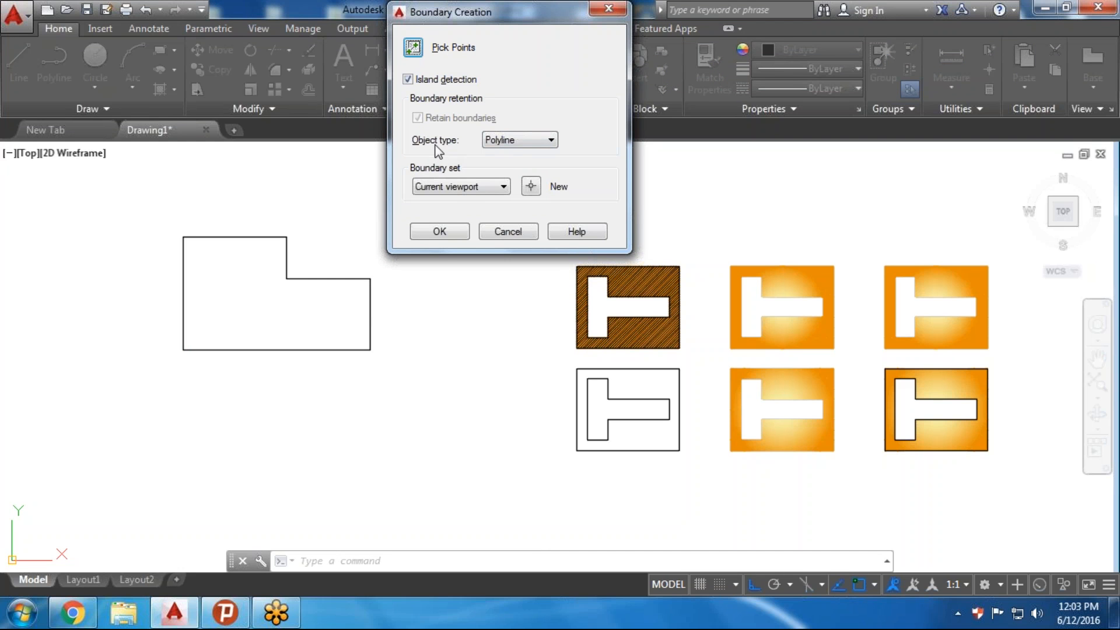
click(512, 139)
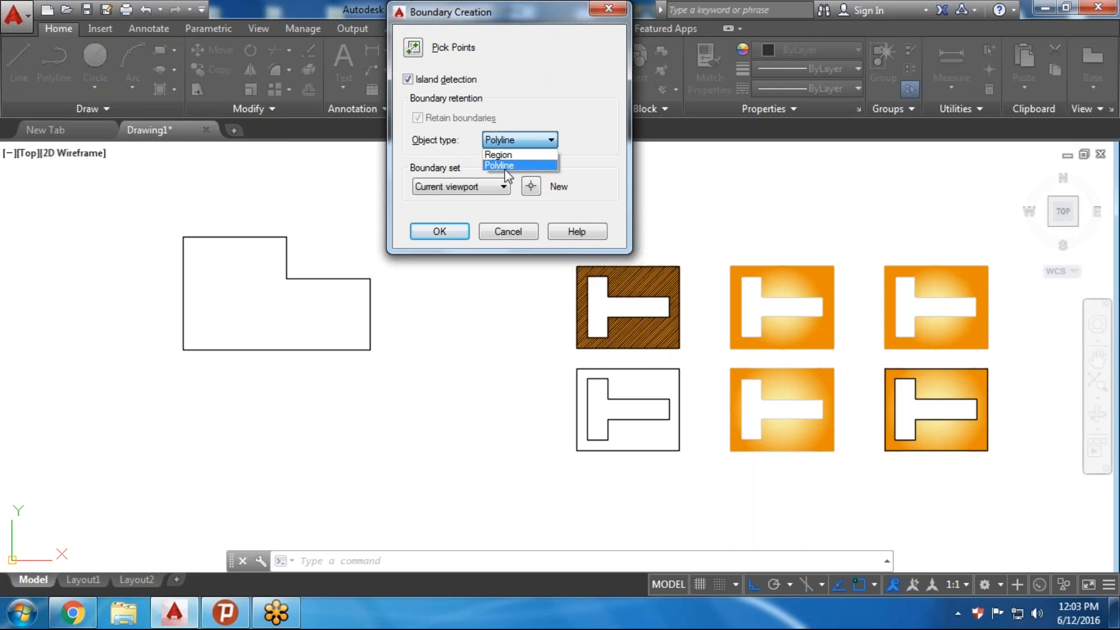
click(505, 166)
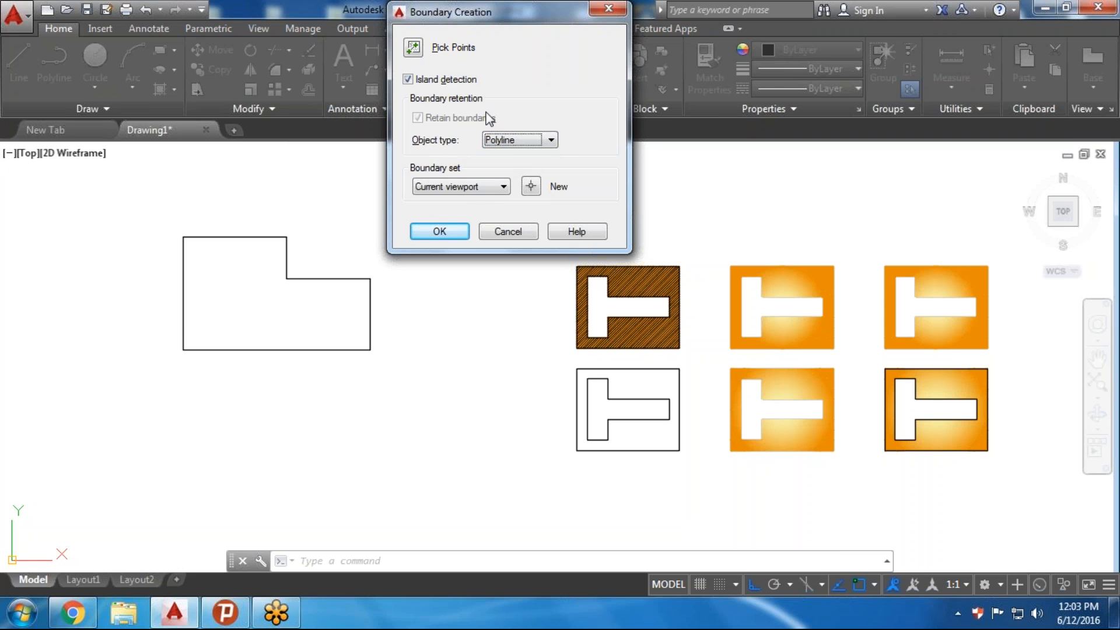
click(413, 47)
click(247, 313)
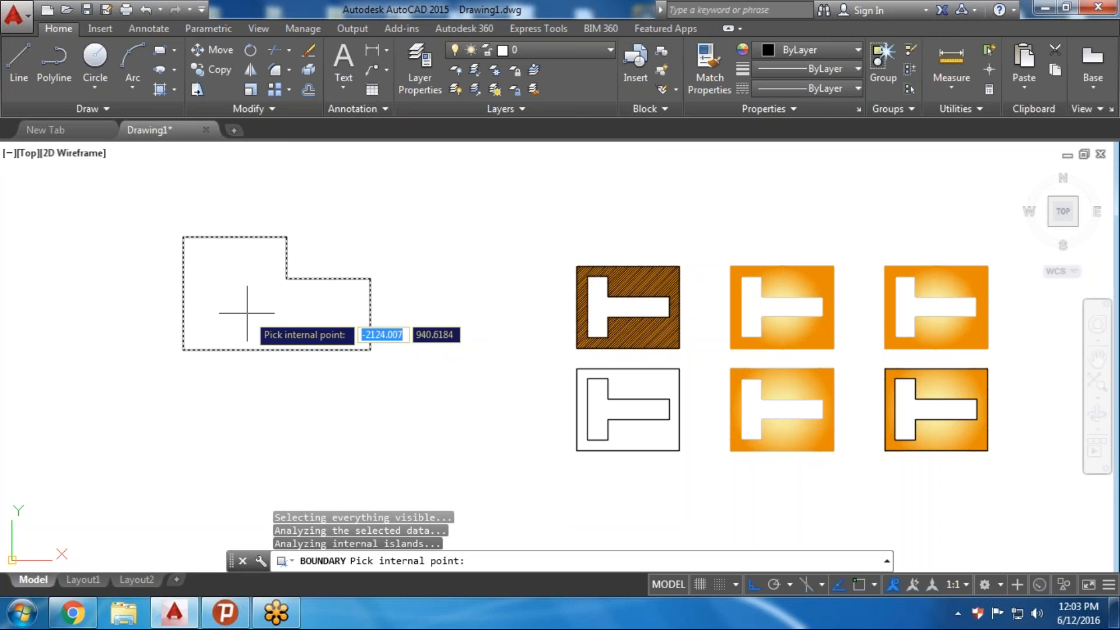
key(Return)
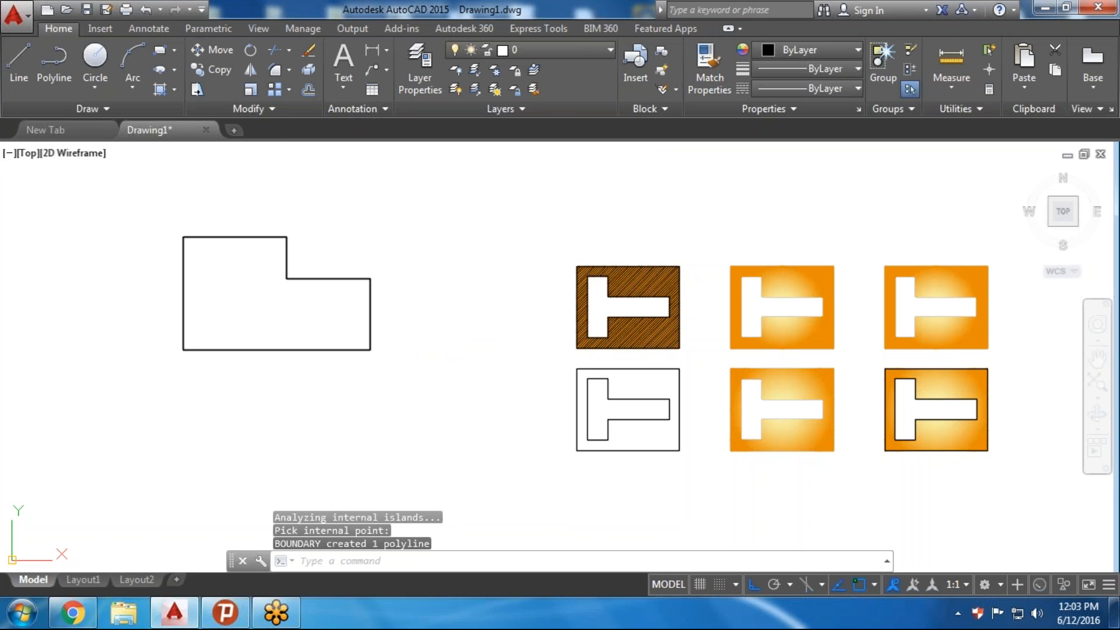
Move the closed boundary polyline straight down, clear of the original L-shaped line outline
click(325, 280)
middle_drag(405, 325, 475, 368)
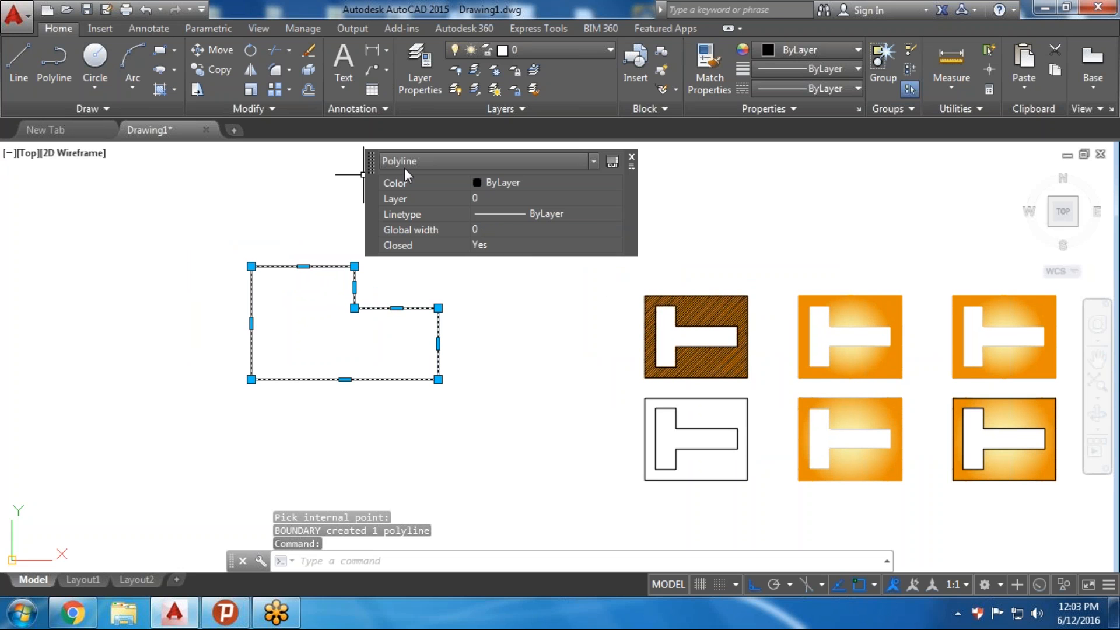
middle_drag(458, 388, 387, 320)
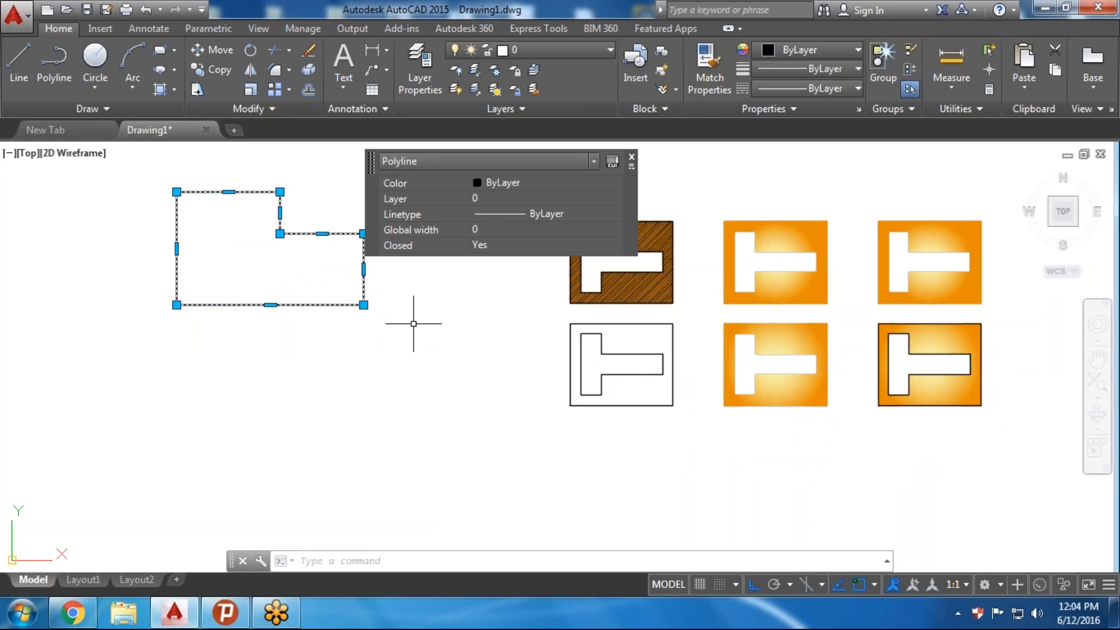
text(m)
key(Return)
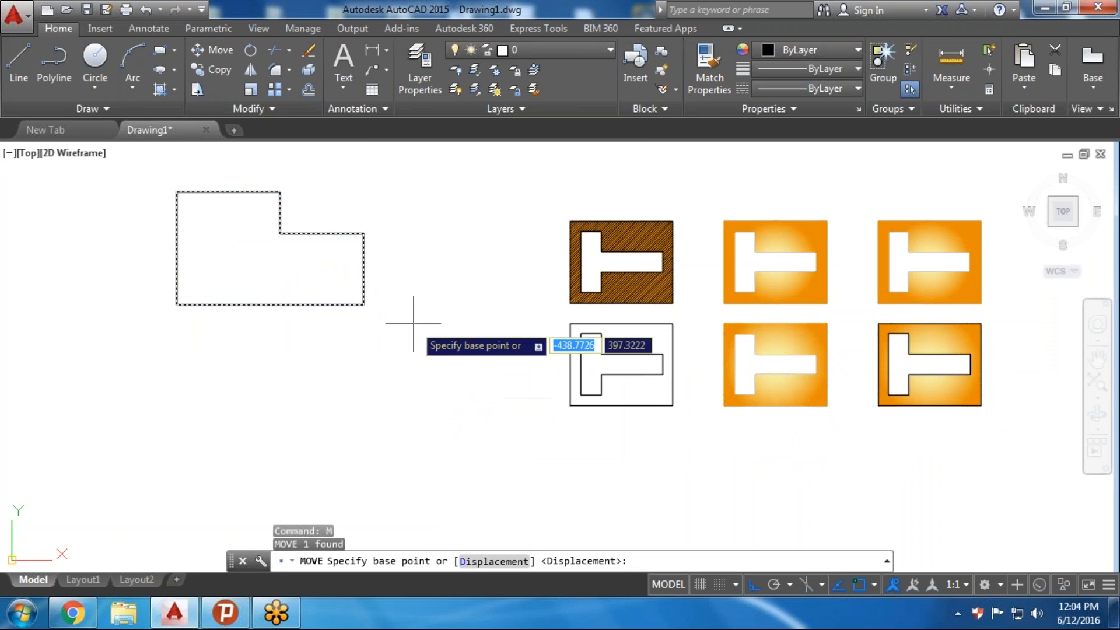
click(270, 305)
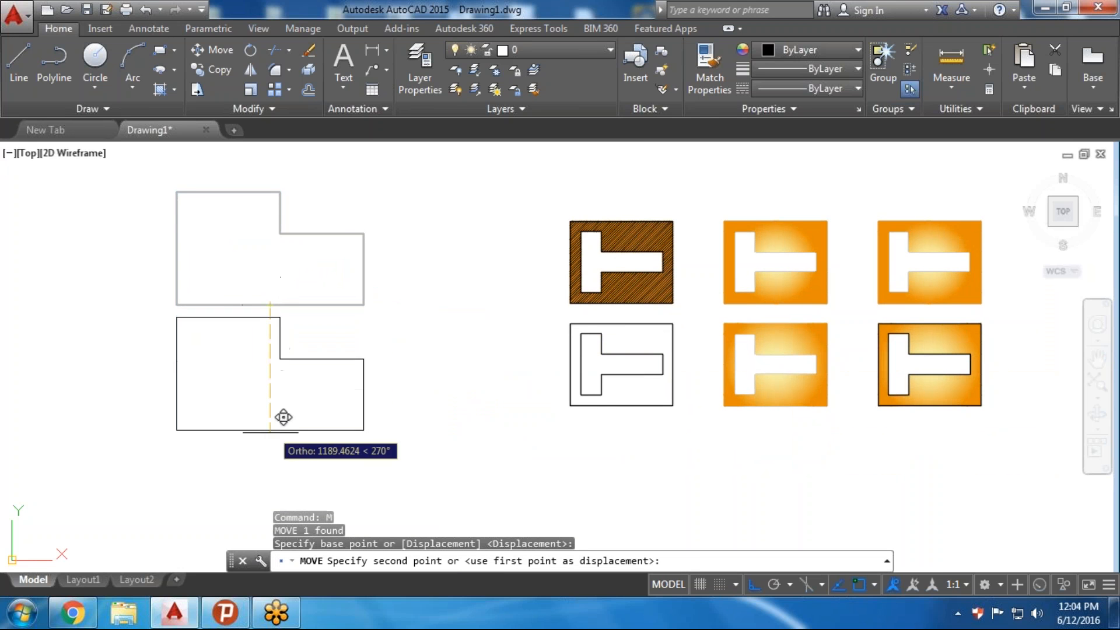
click(270, 453)
key(Escape)
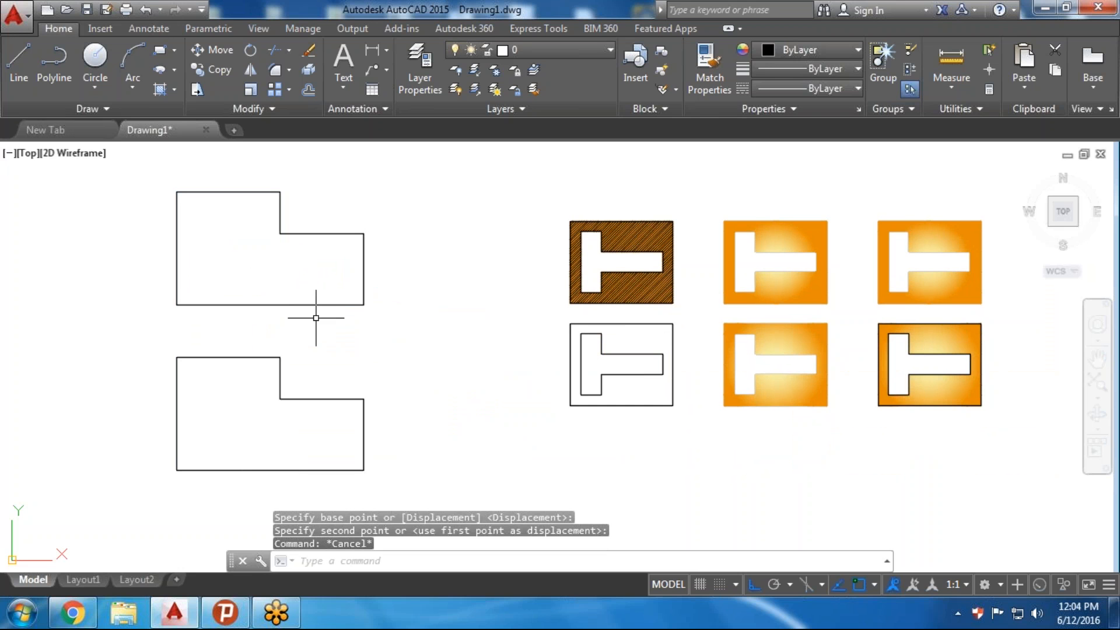
Compare the object types of the upper L-shaped outline and the lower boundary copy
middle_drag(326, 301, 330, 320)
click(337, 321)
click(292, 346)
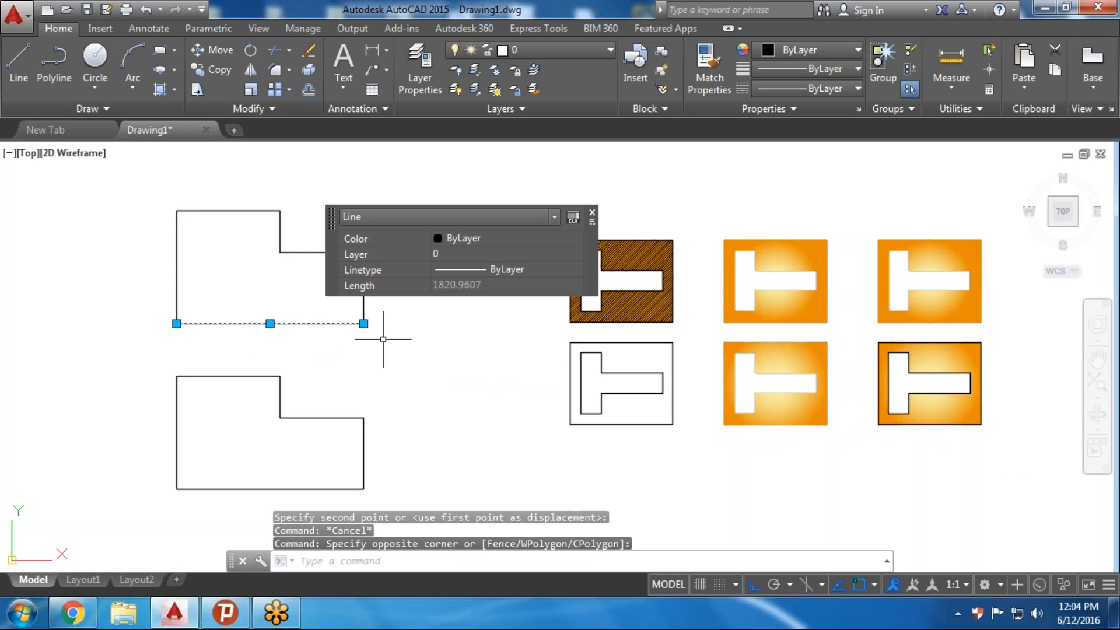
key(Escape)
click(387, 331)
click(157, 198)
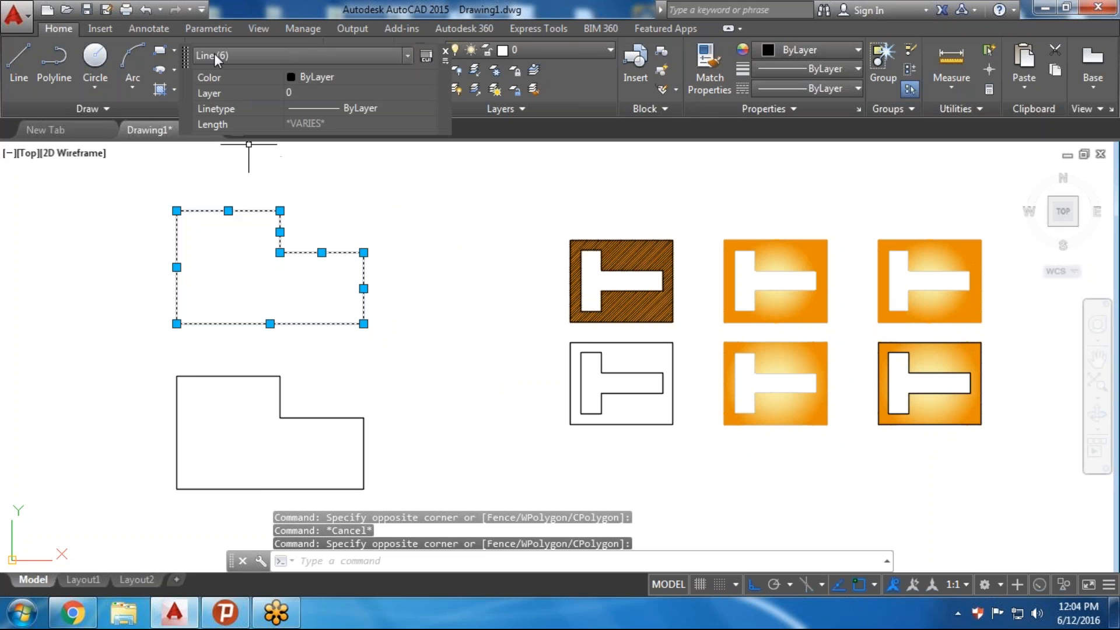
key(Escape)
click(294, 356)
click(262, 387)
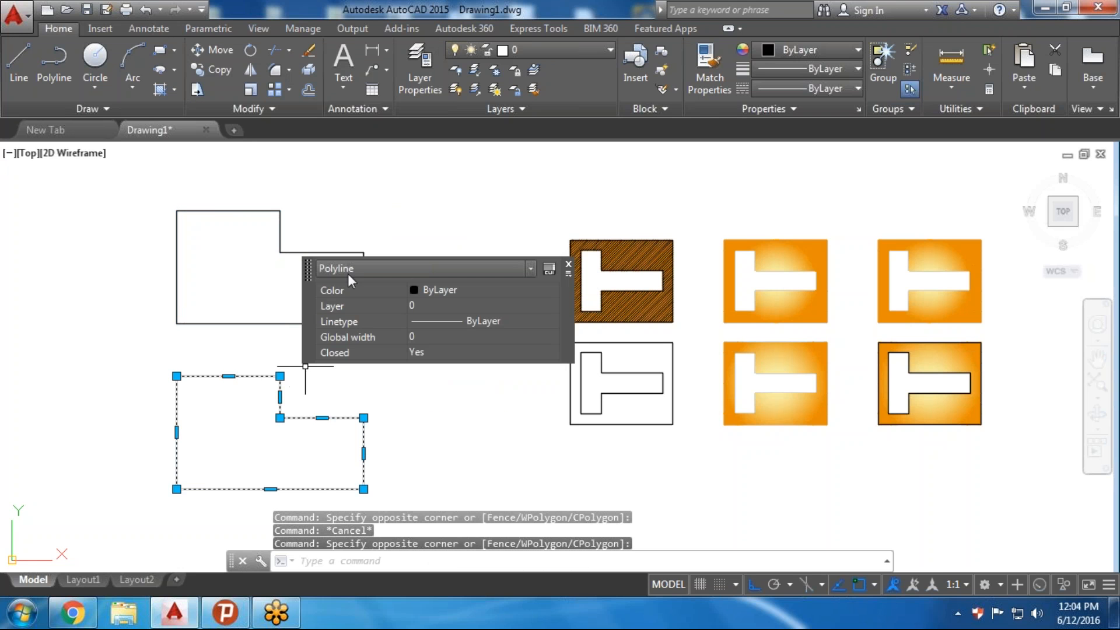
key(Escape)
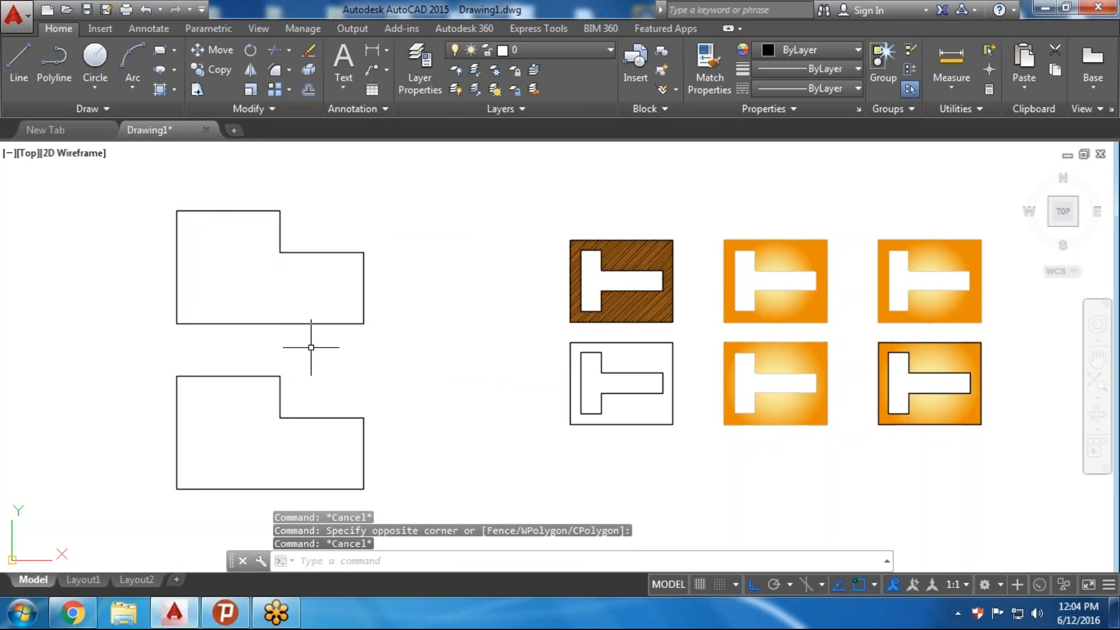
scroll(307, 356, down, 4)
middle_drag(222, 375, 325, 382)
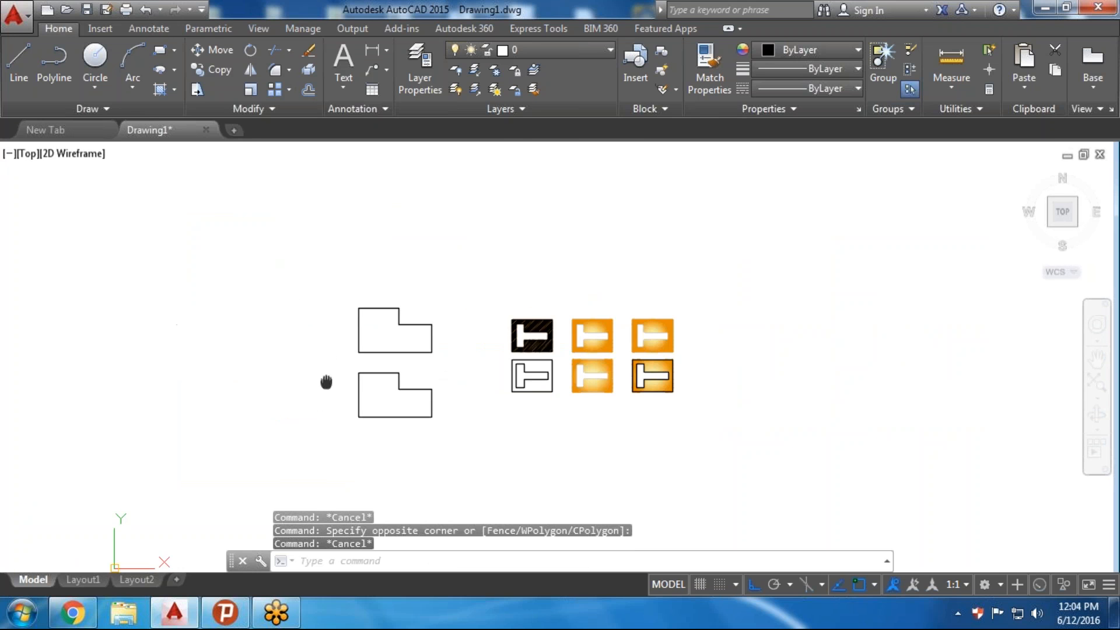
scroll(382, 370, up, 4)
middle_drag(365, 337, 401, 375)
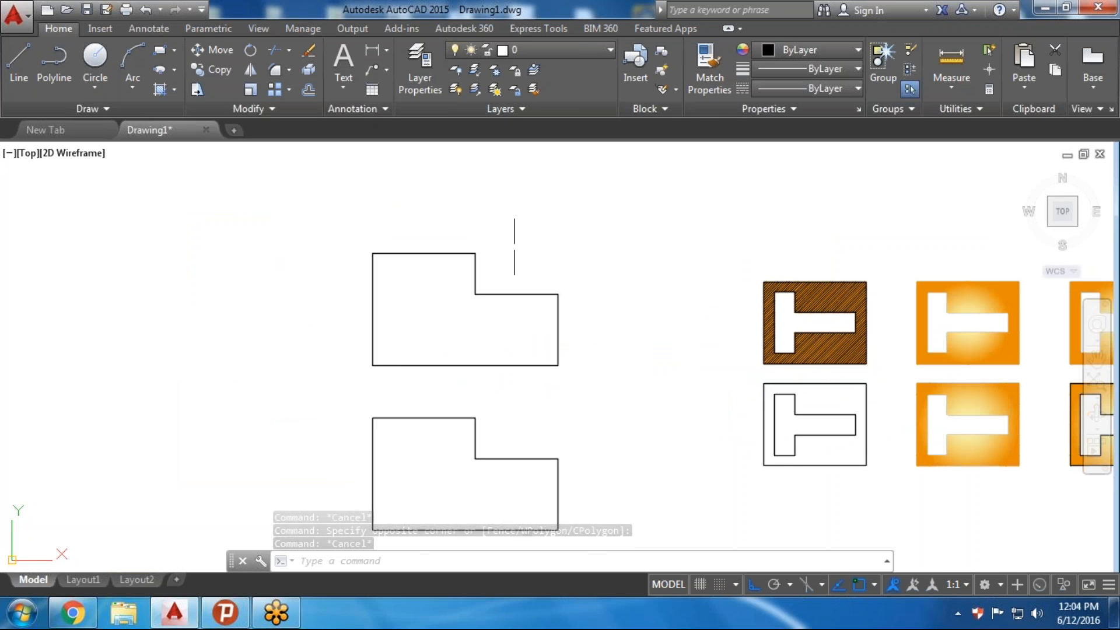
click(568, 242)
click(294, 396)
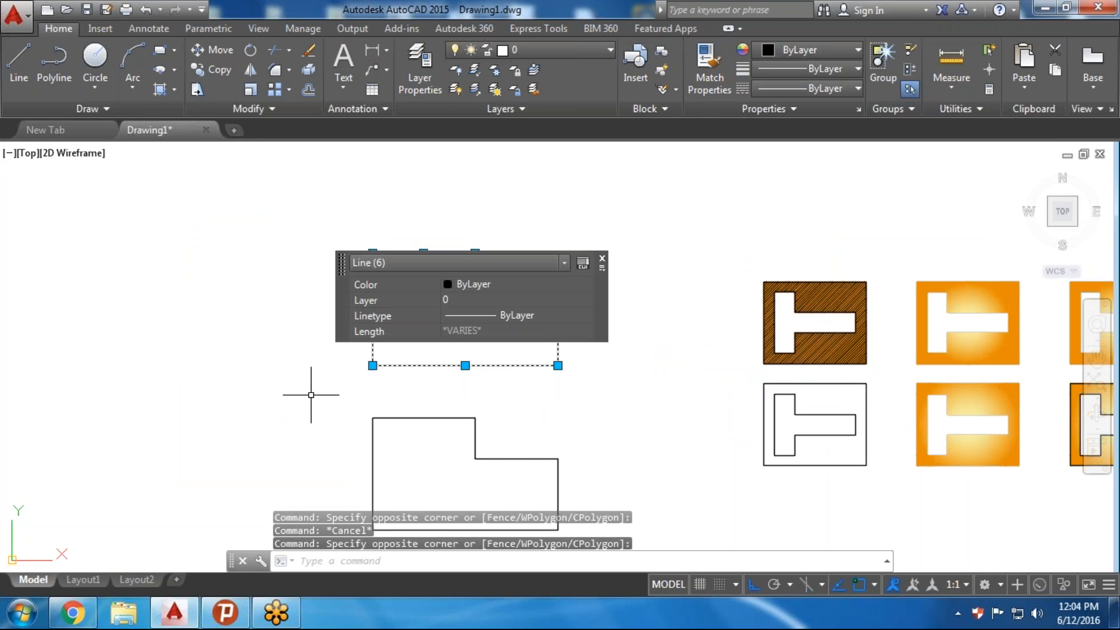
key(Escape)
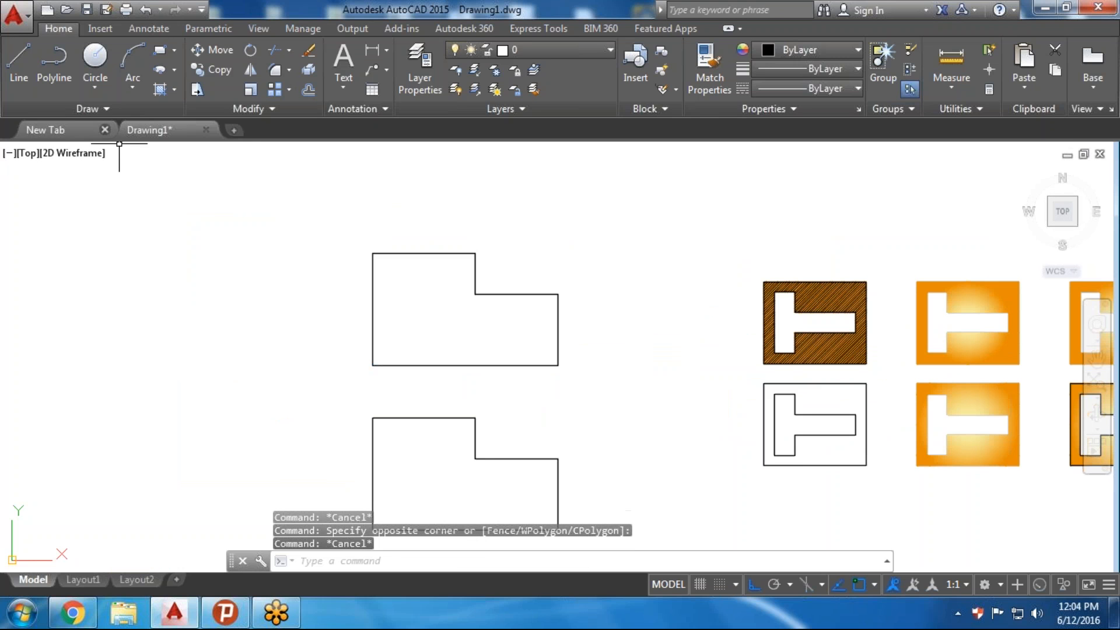
Convert all the lines of the upper L-shaped outline into a region and check the resulting object type
click(83, 109)
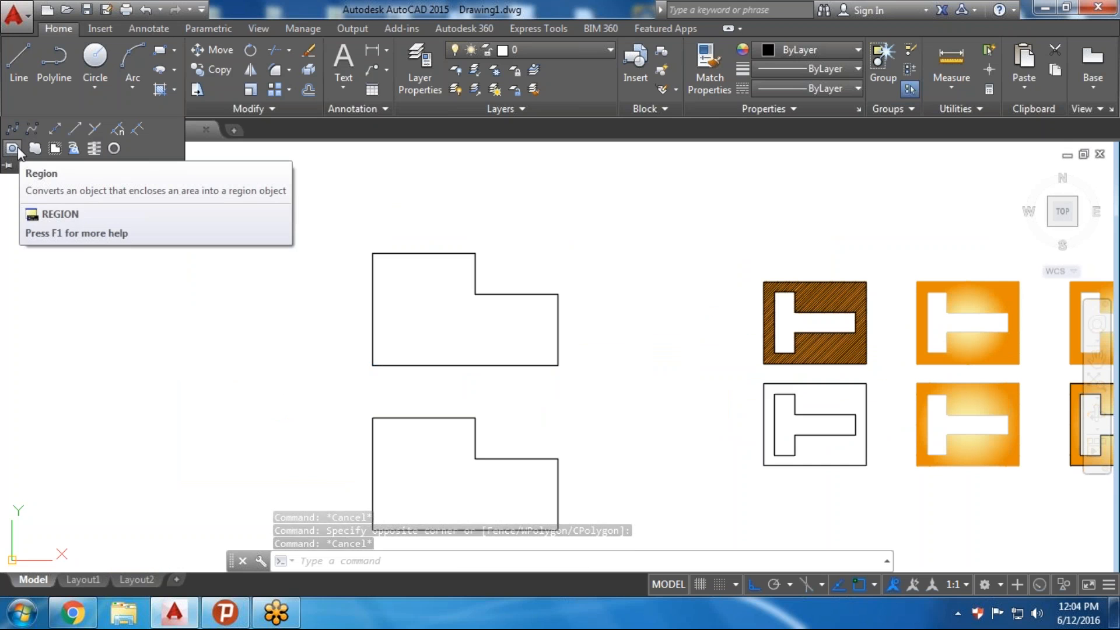
key(Escape)
key(Escape)
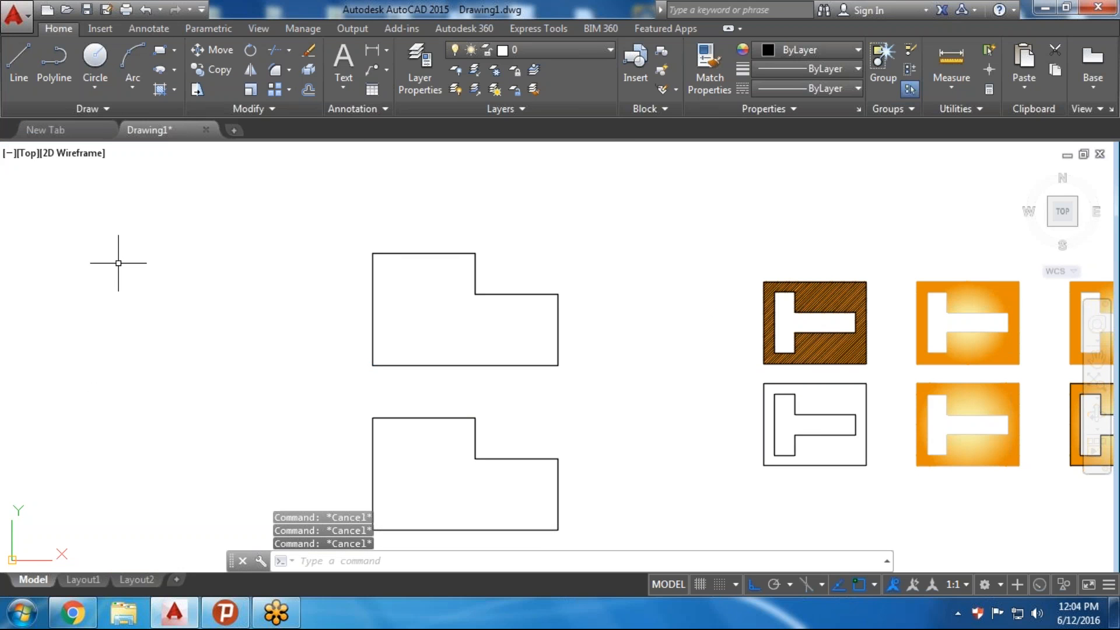
text(REG)
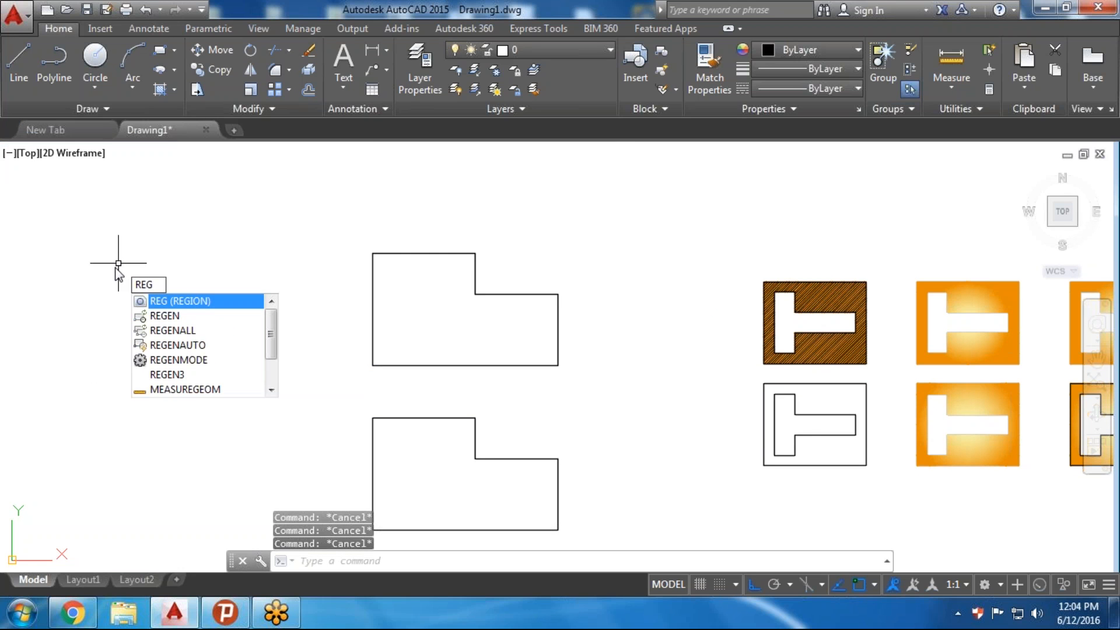
key(Return)
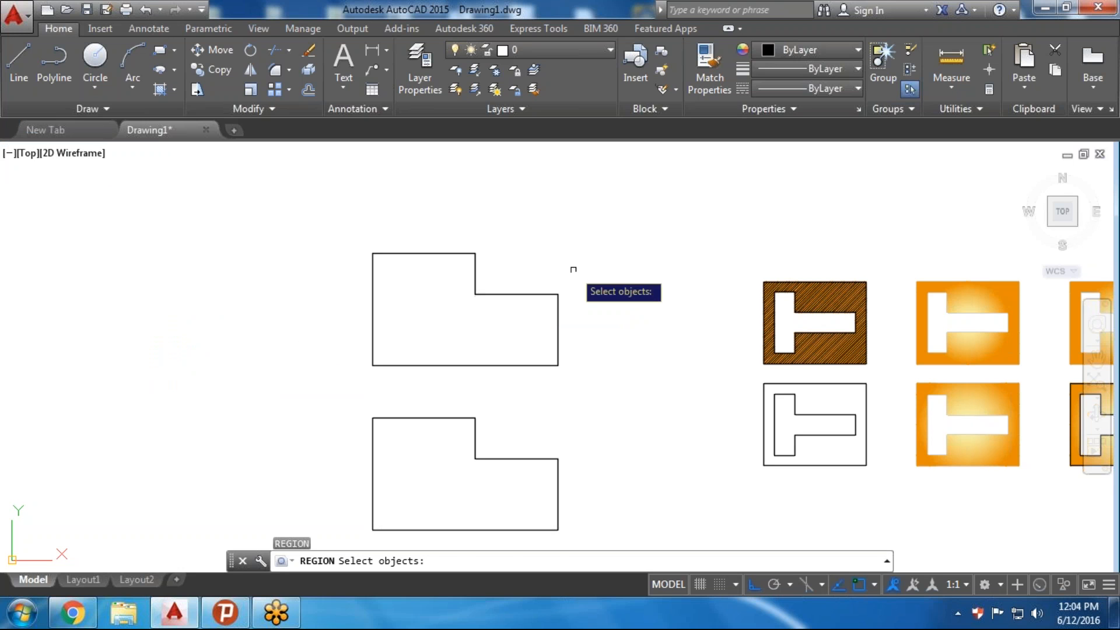
click(585, 239)
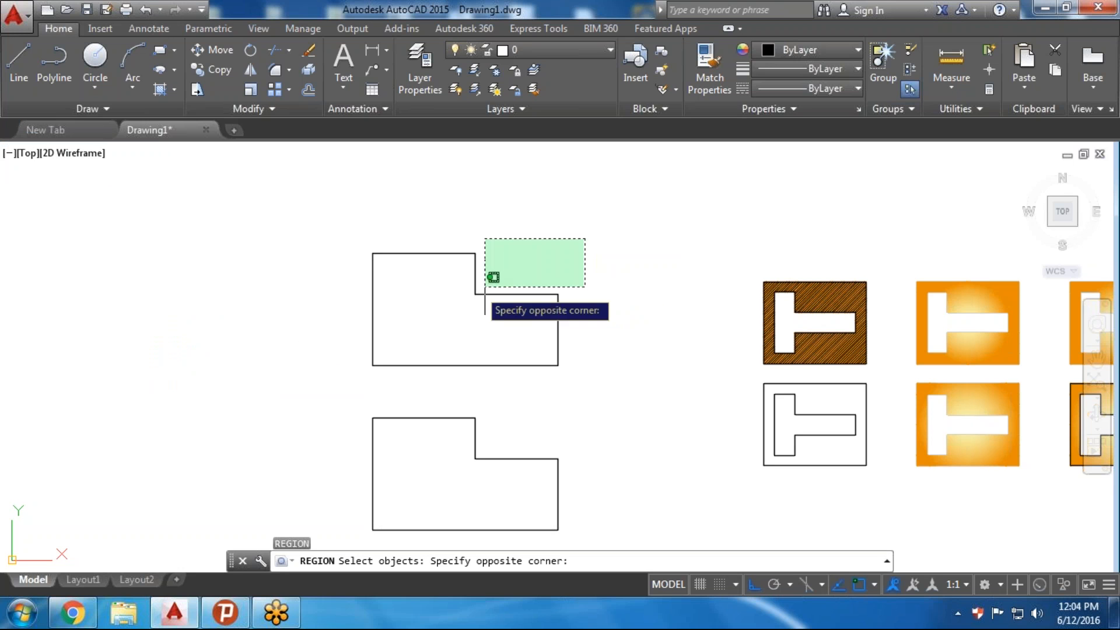
click(315, 387)
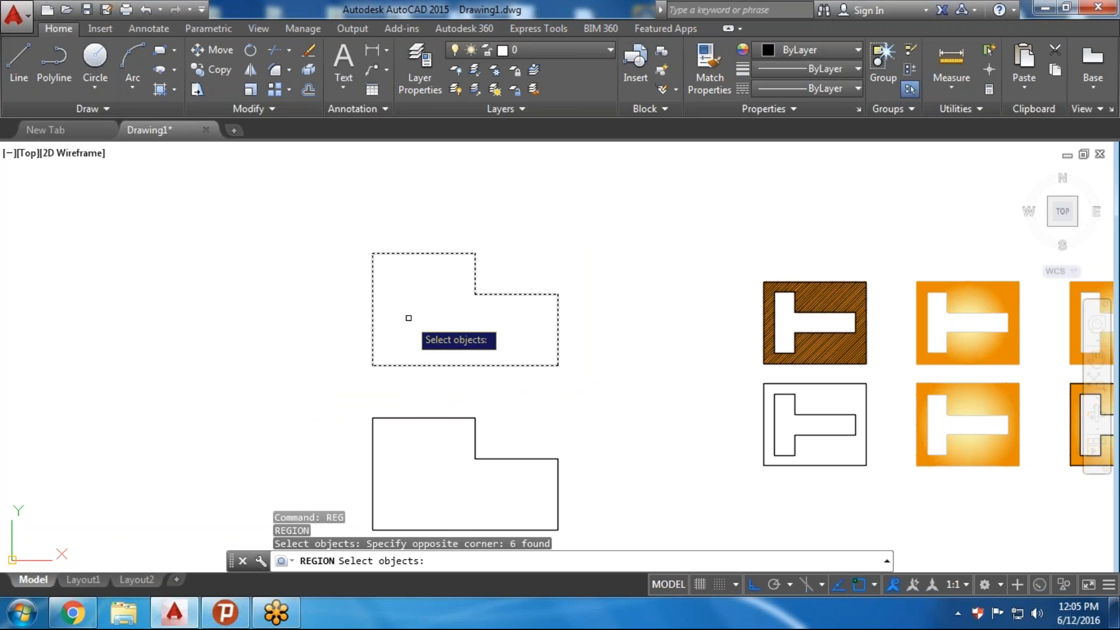
key(Return)
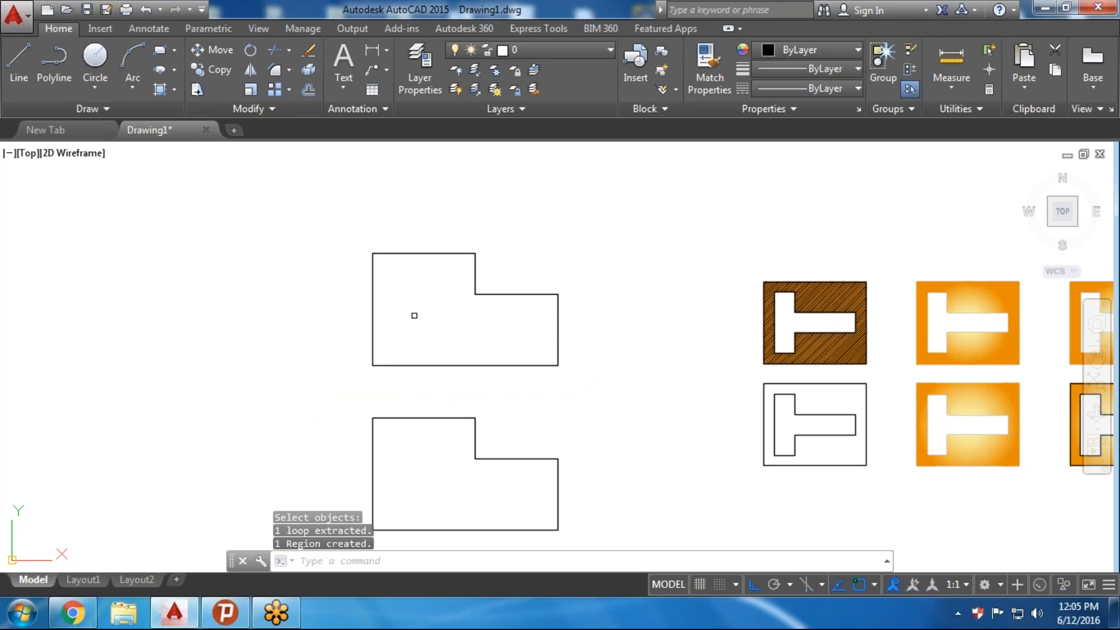
click(372, 294)
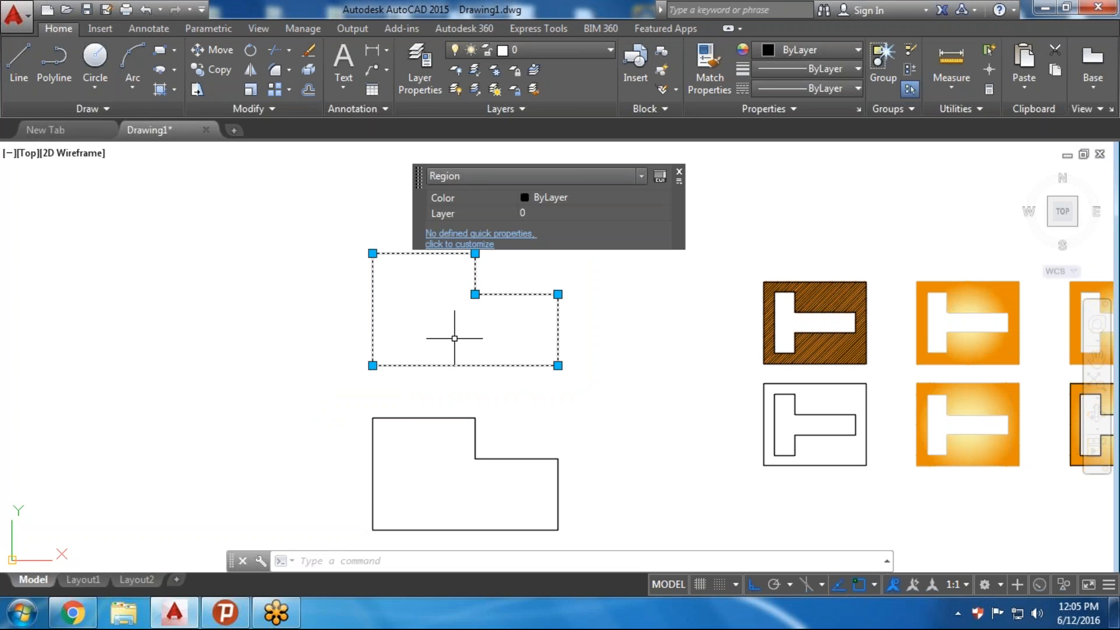
key(Escape)
key(Escape)
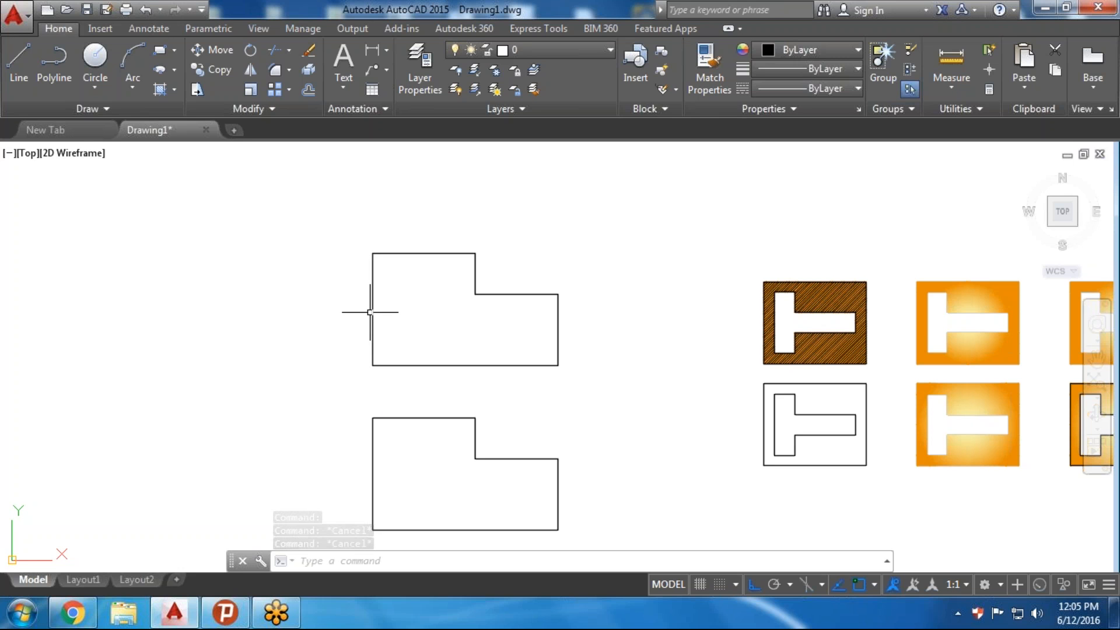
Move the upper L-shaped region horizontally to the left, clear of the column above the boundary polyline
text(m)
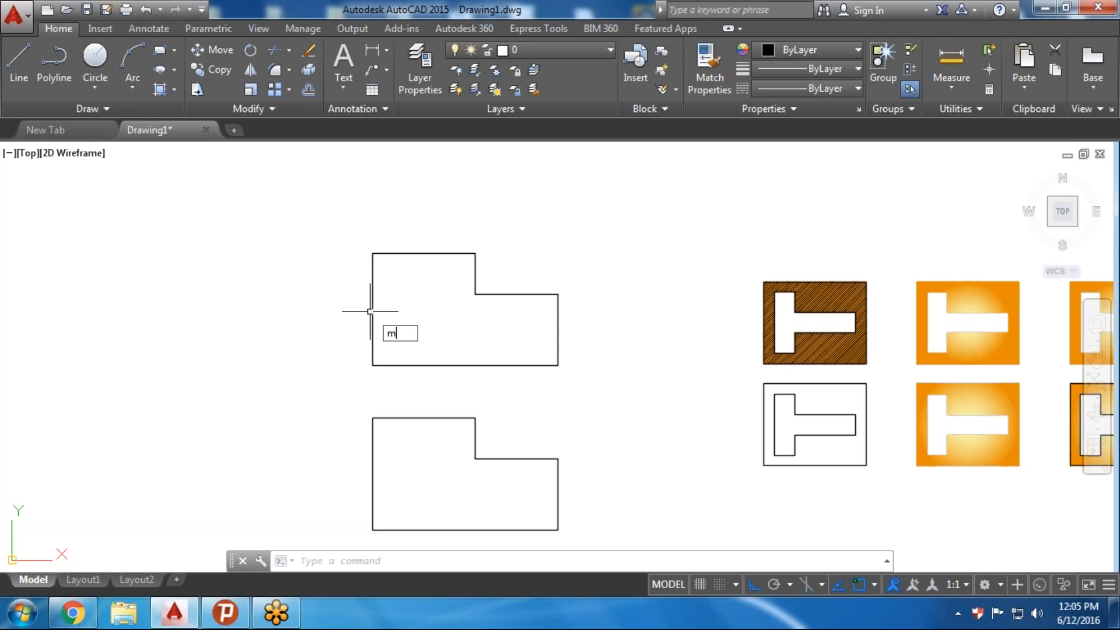
key(Return)
click(372, 309)
key(Return)
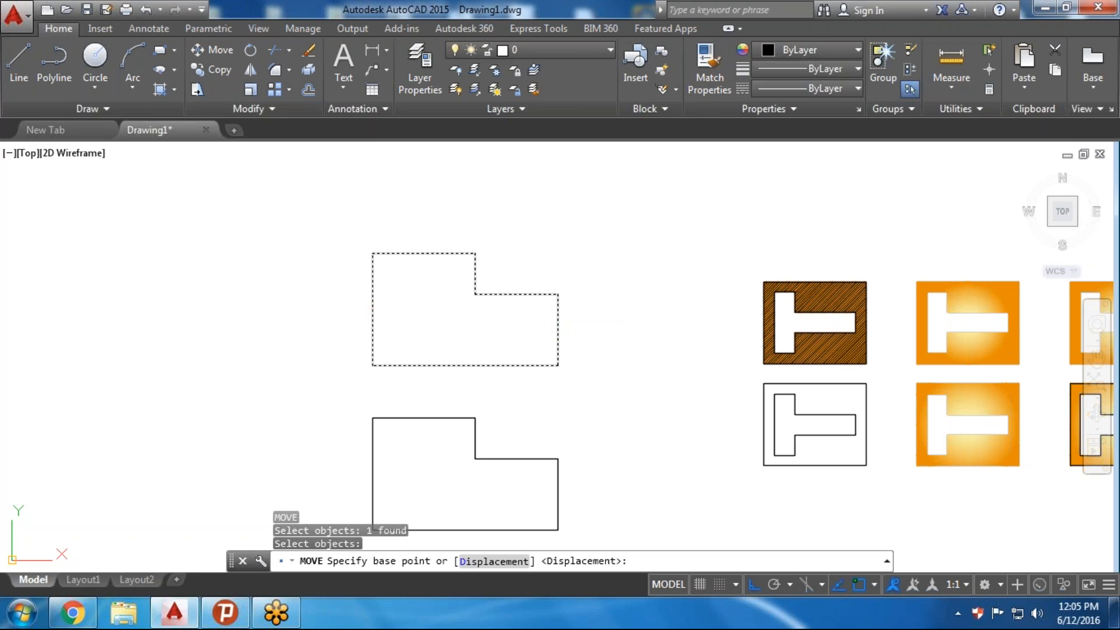
click(382, 309)
click(143, 309)
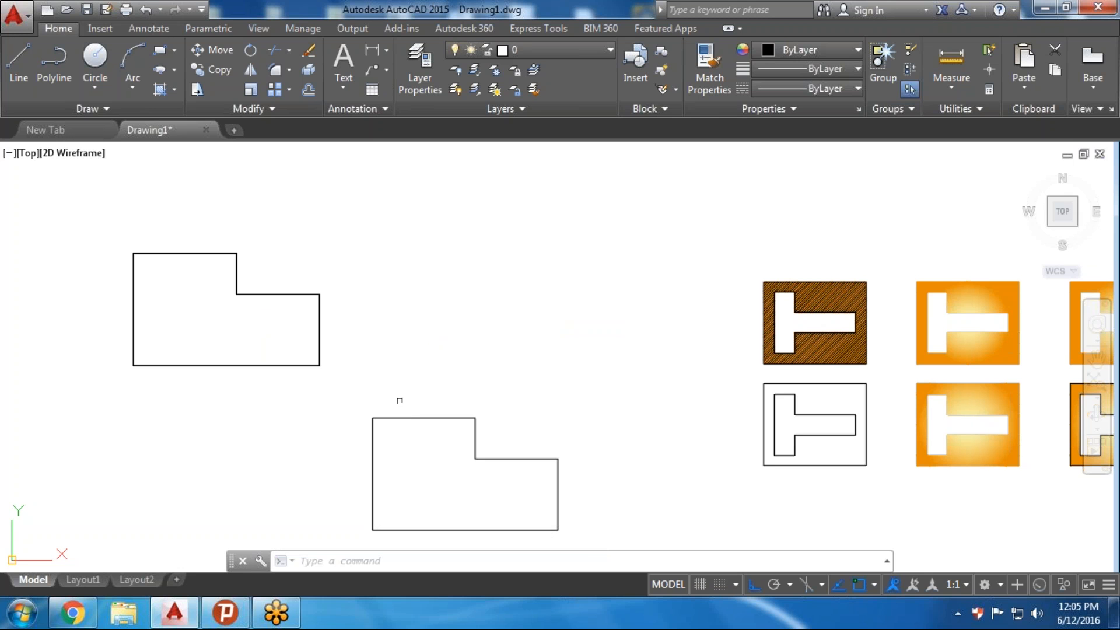
Check the object type of the lower L-shaped polyline against the moved region
click(397, 420)
click(367, 417)
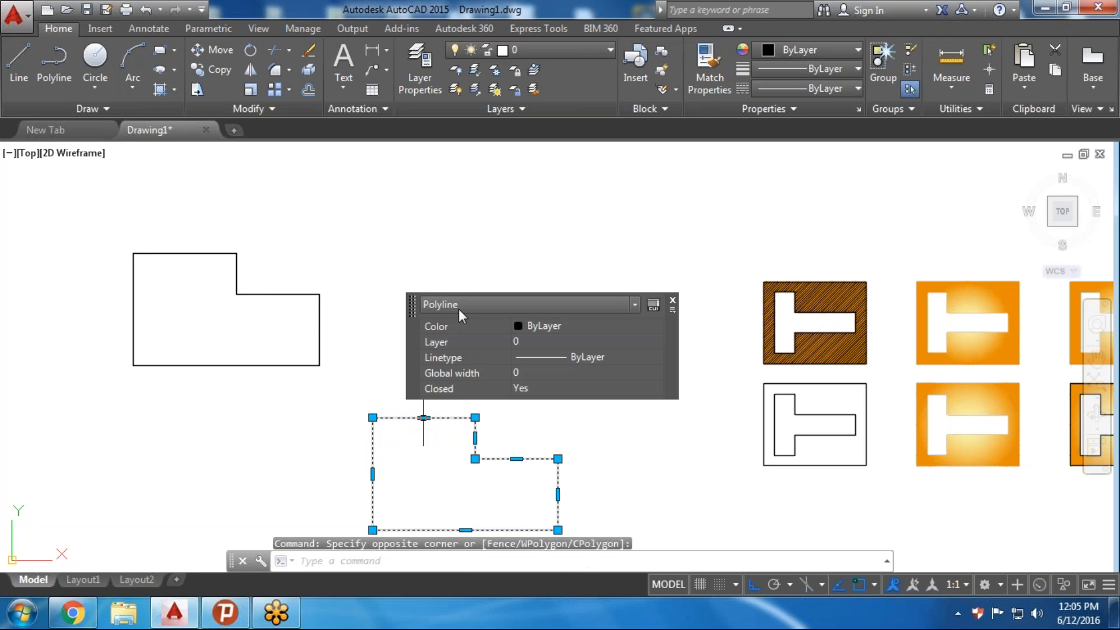
key(Escape)
click(315, 305)
click(279, 317)
key(Escape)
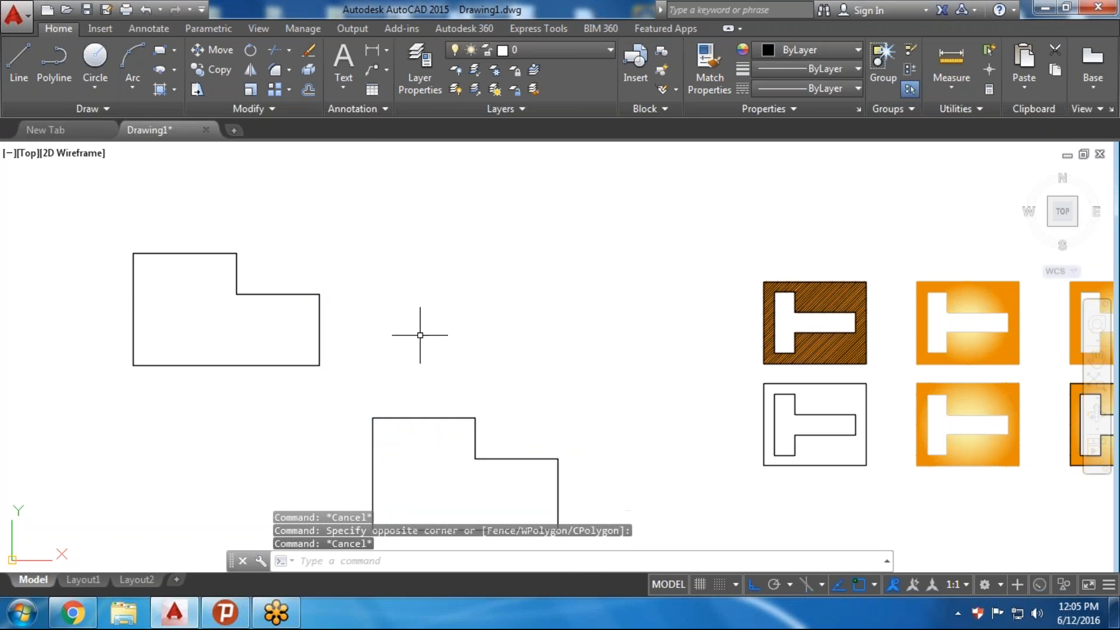
Display the drawing in the Conceptual visual style and orbit to a tilted 3D view of both L-shapes
key(Escape)
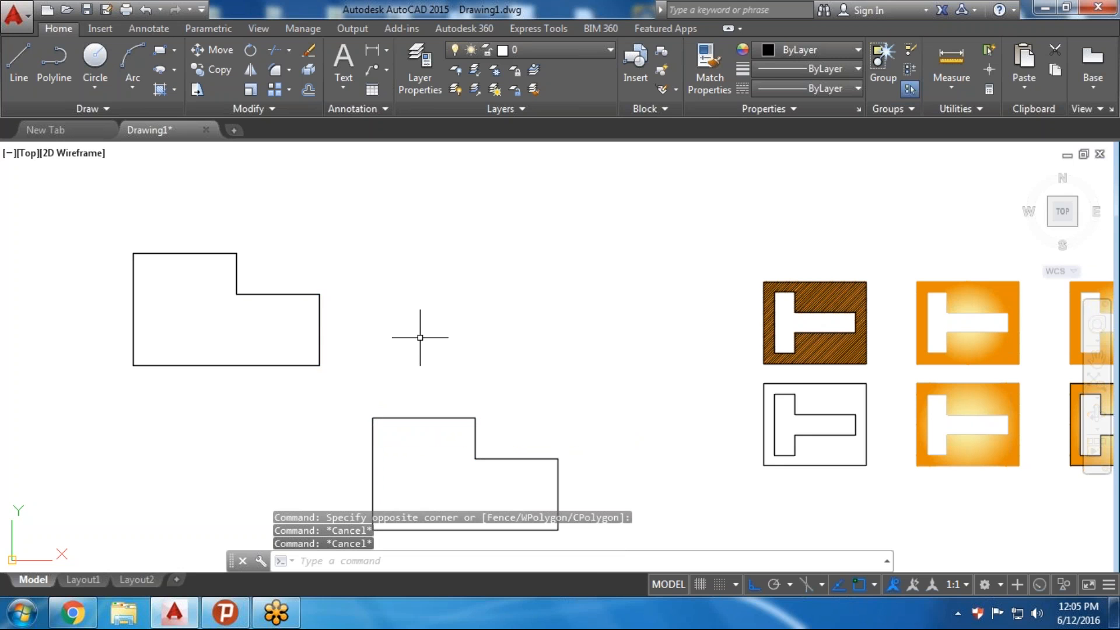
middle_drag(445, 363, 461, 332)
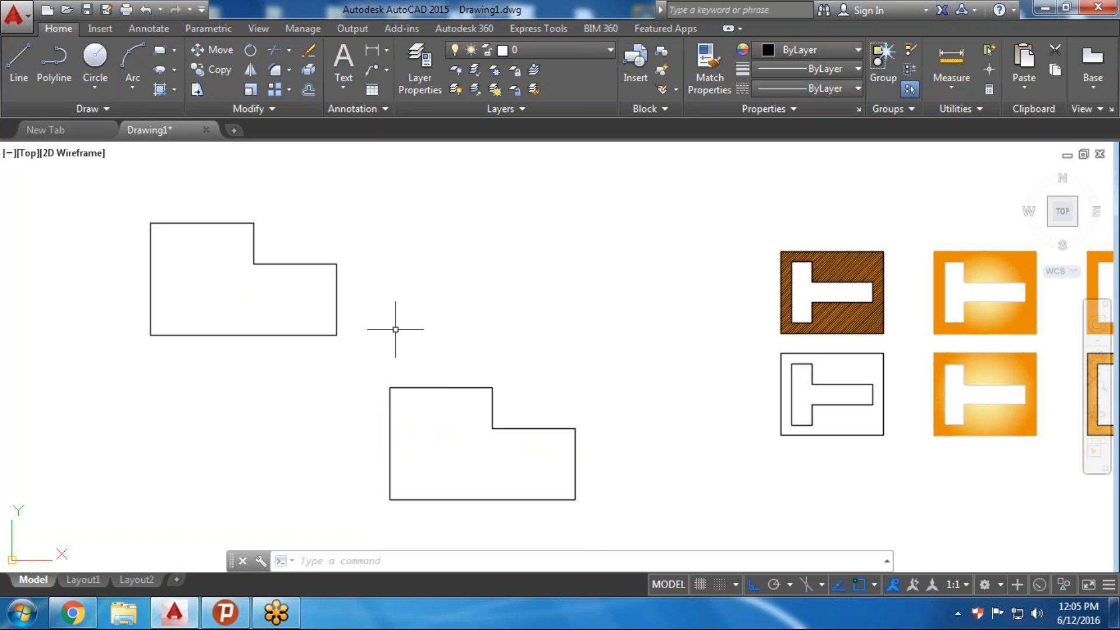
click(72, 155)
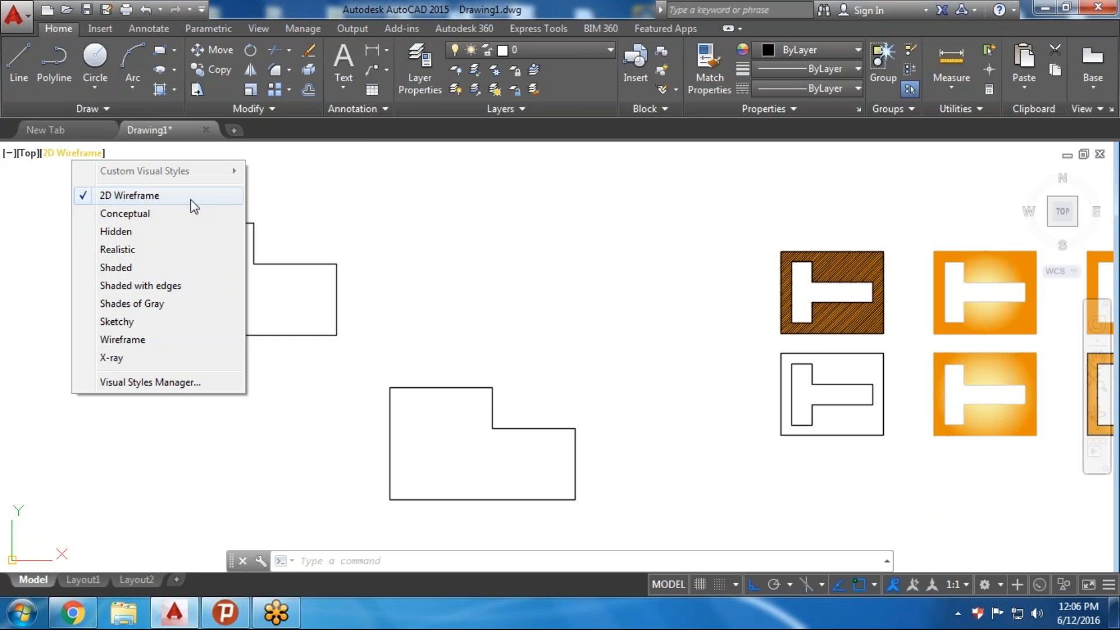
click(139, 214)
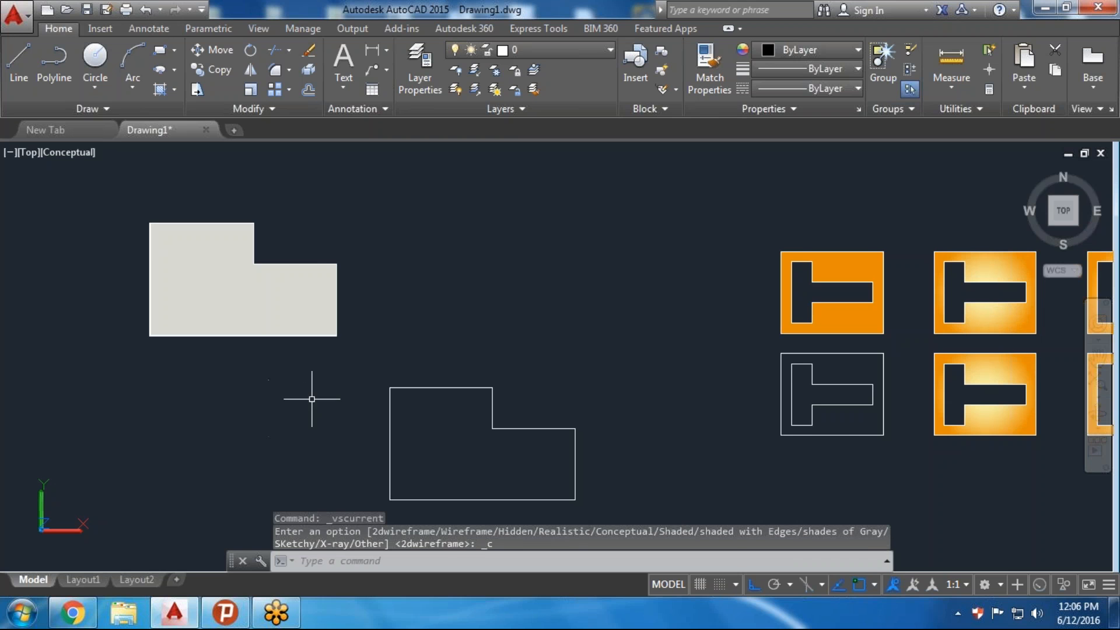
shift+middle_drag(333, 383, 375, 263)
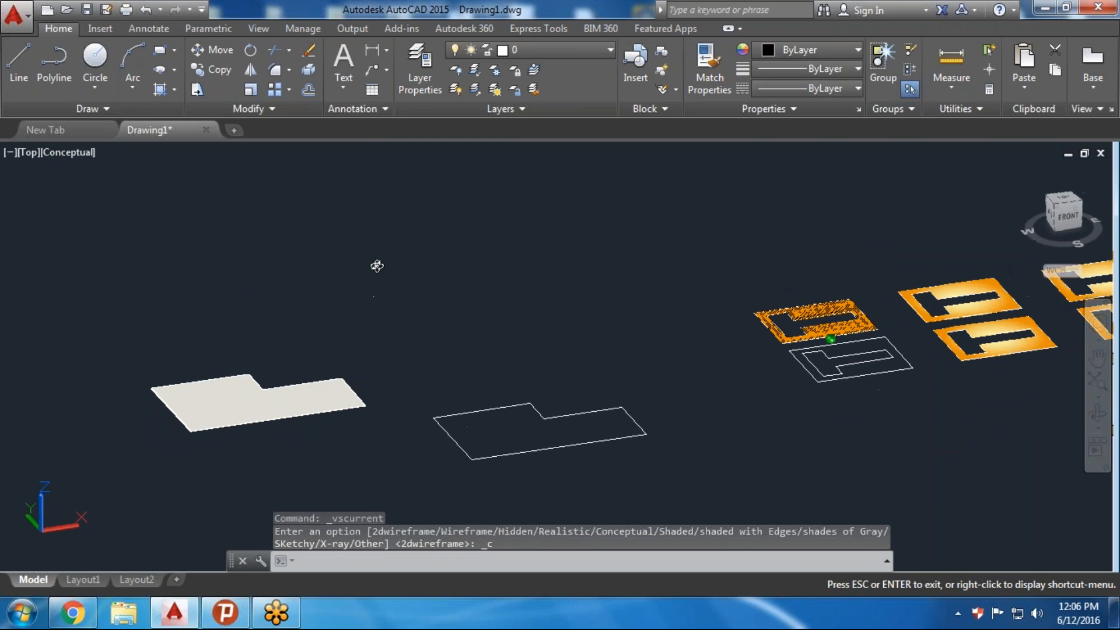
Compare the object types of the filled L-shape and the unfilled L-shape in the Conceptual view
click(459, 406)
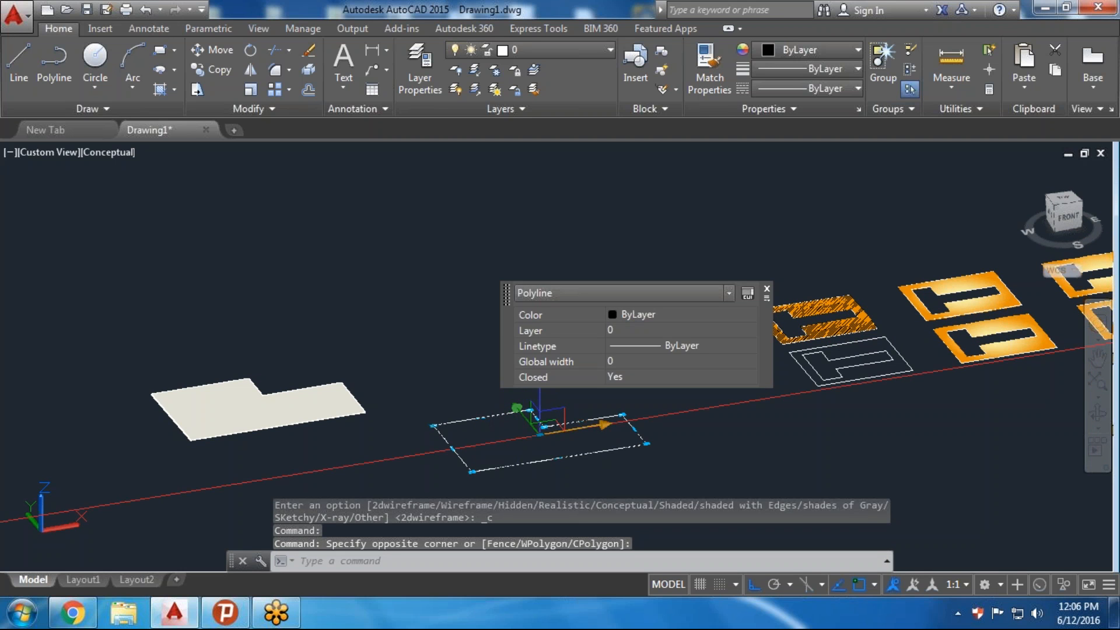
key(Escape)
key(Escape)
middle_drag(257, 449, 257, 449)
scroll(257, 448, up, 2)
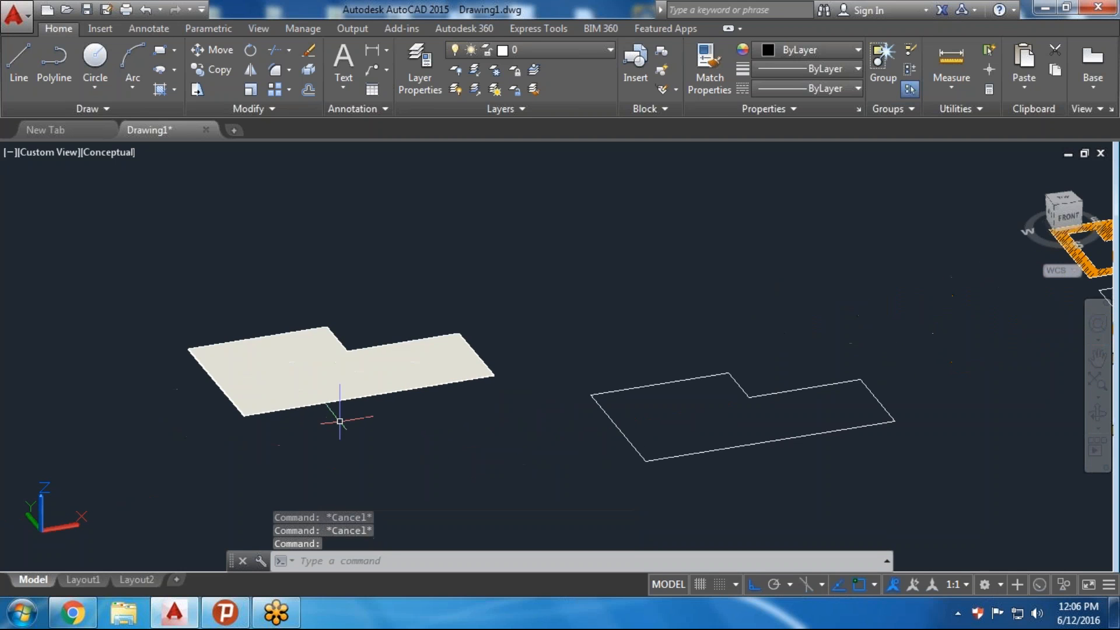
click(337, 388)
mouse_move(299, 405)
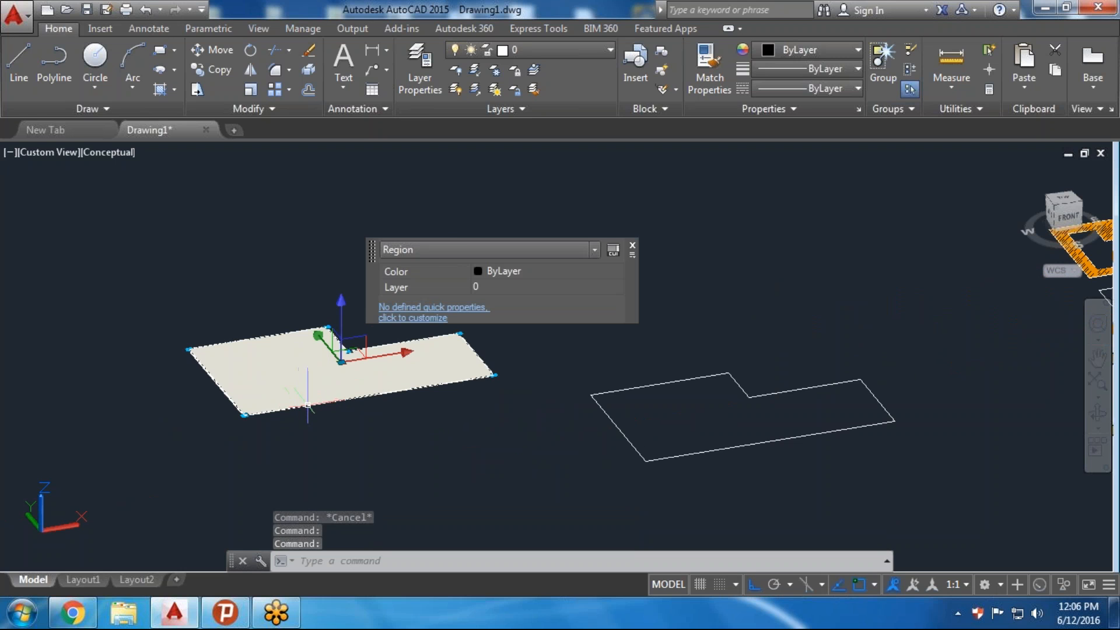
key(Escape)
key(Escape)
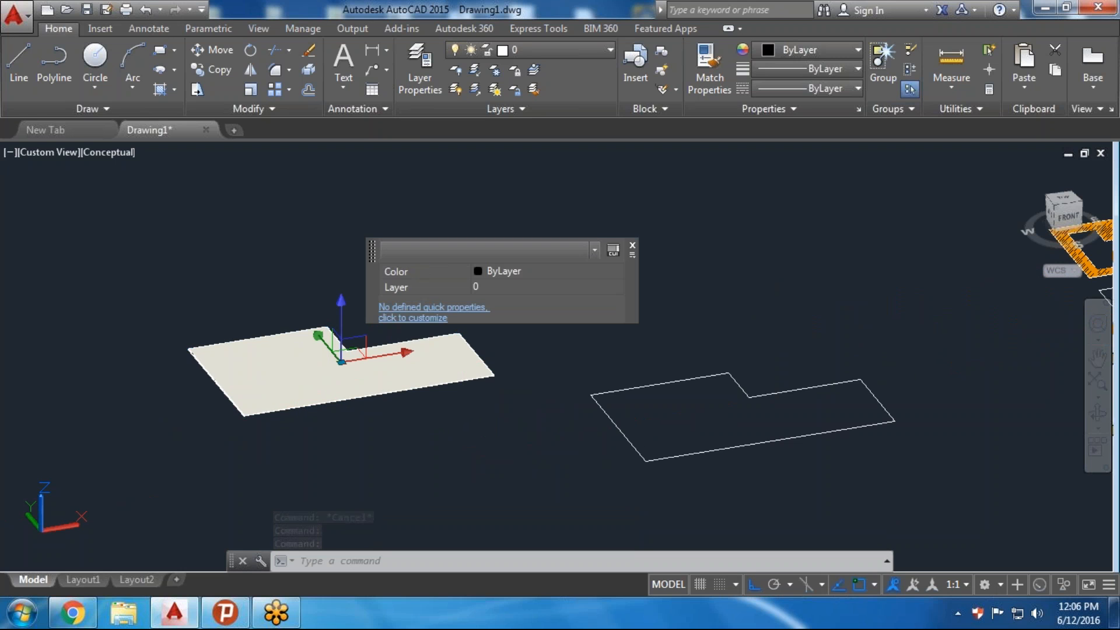
click(592, 393)
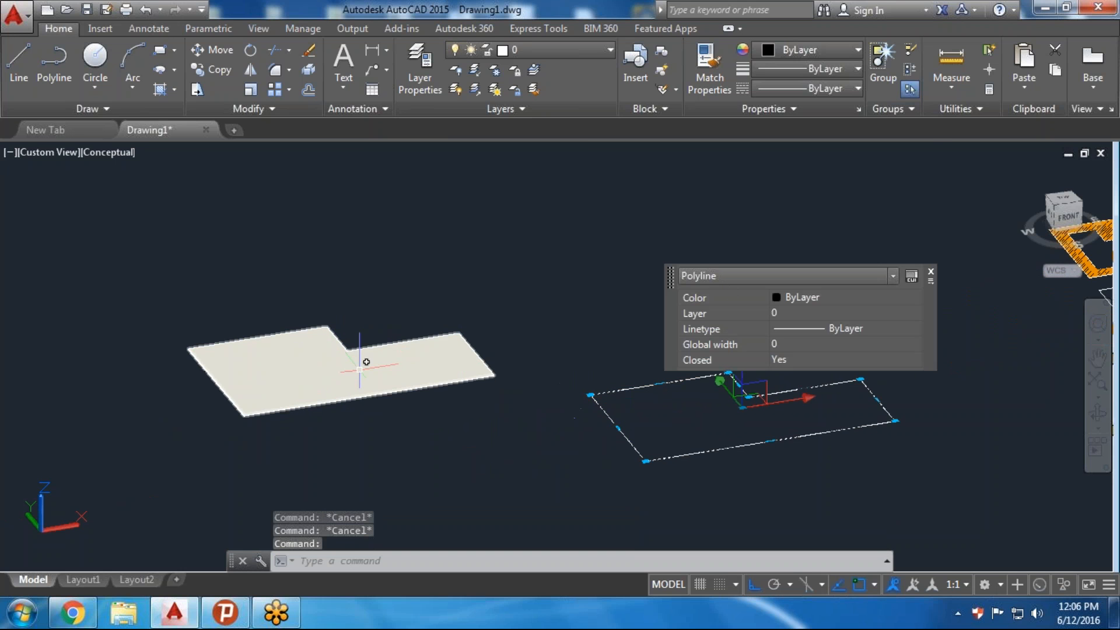
key(Escape)
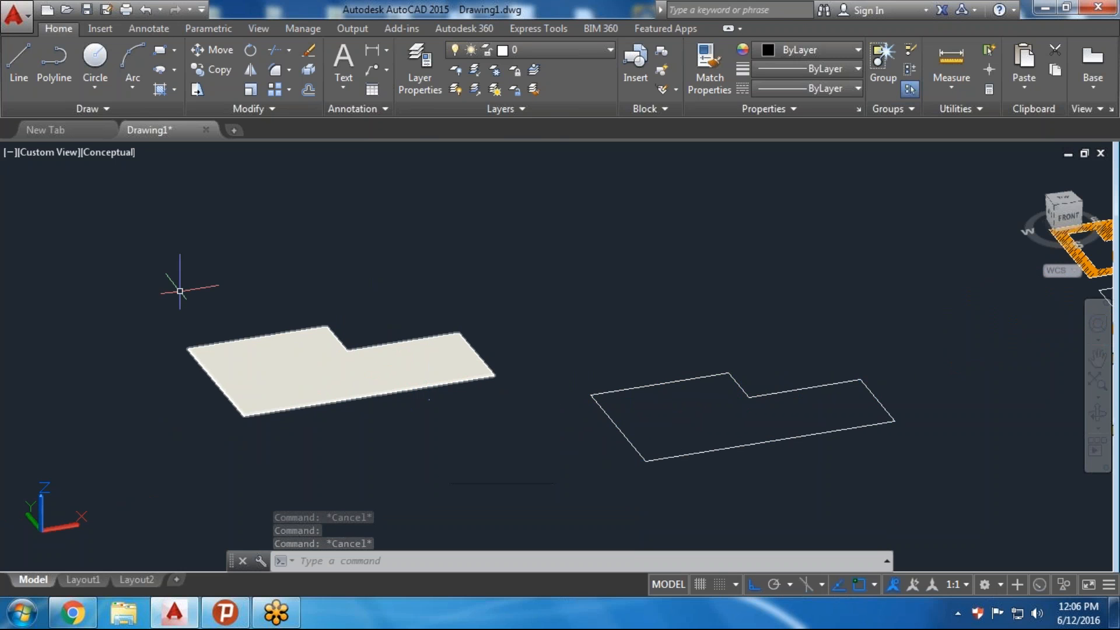
Restore the 2D Wireframe visual style and the Top view, with both L-shapes and the hatch samples in sight
click(108, 152)
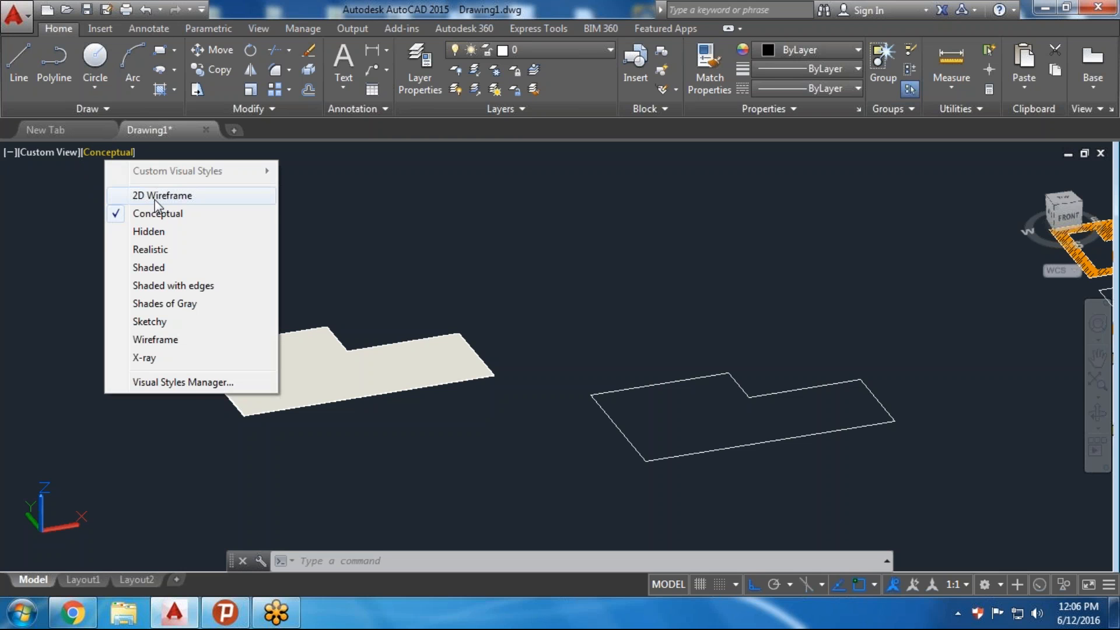
click(155, 197)
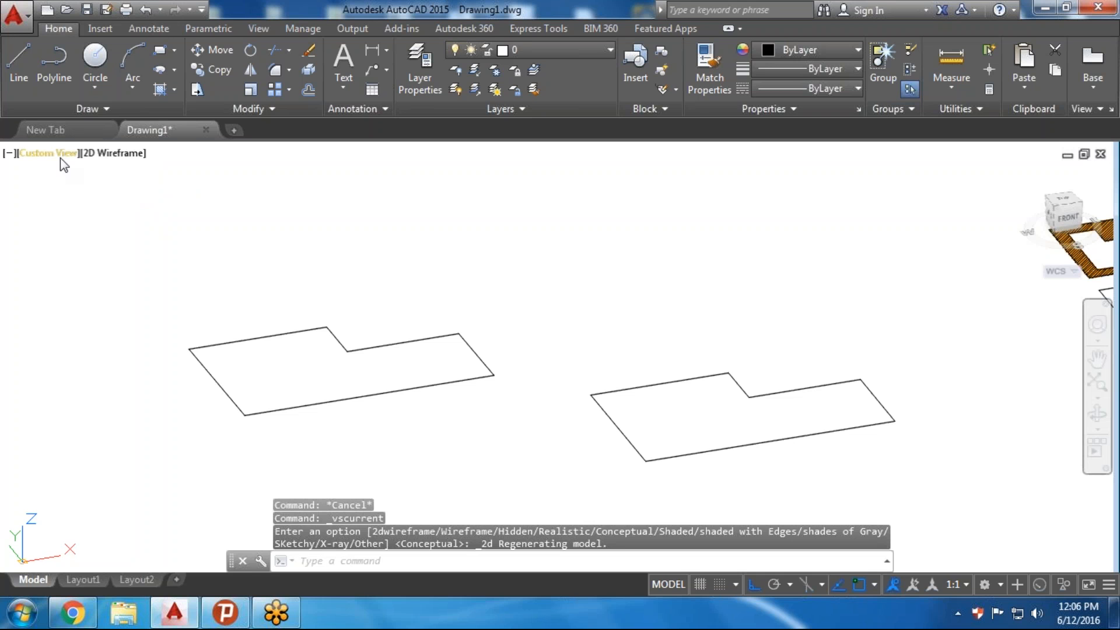
click(61, 154)
click(85, 190)
scroll(291, 276, down, 2)
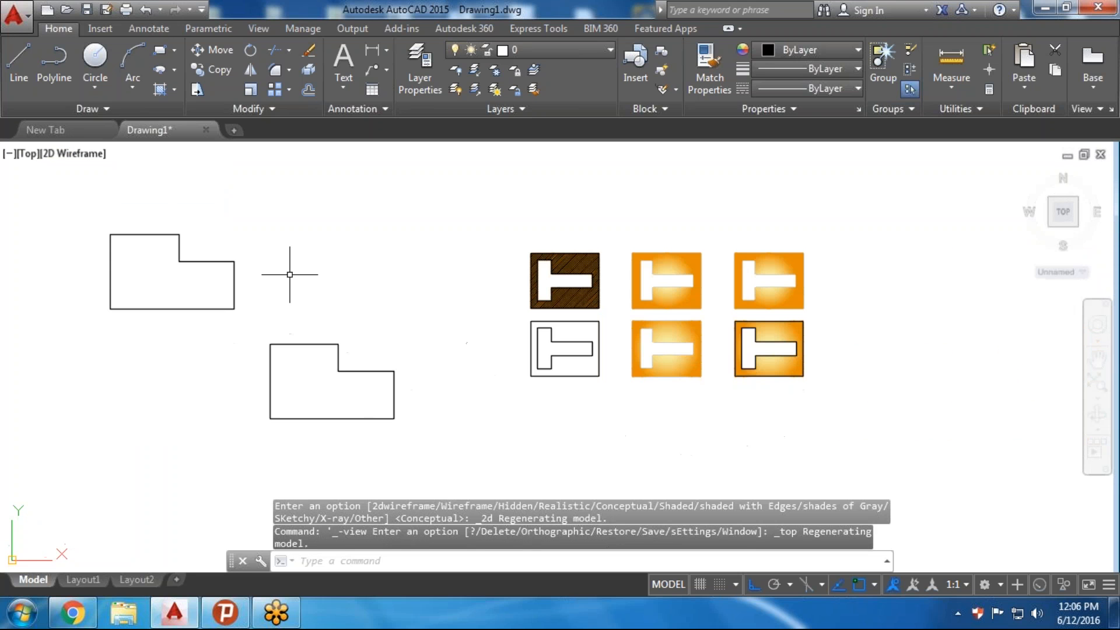
scroll(264, 306, down, 2)
middle_drag(205, 345, 257, 272)
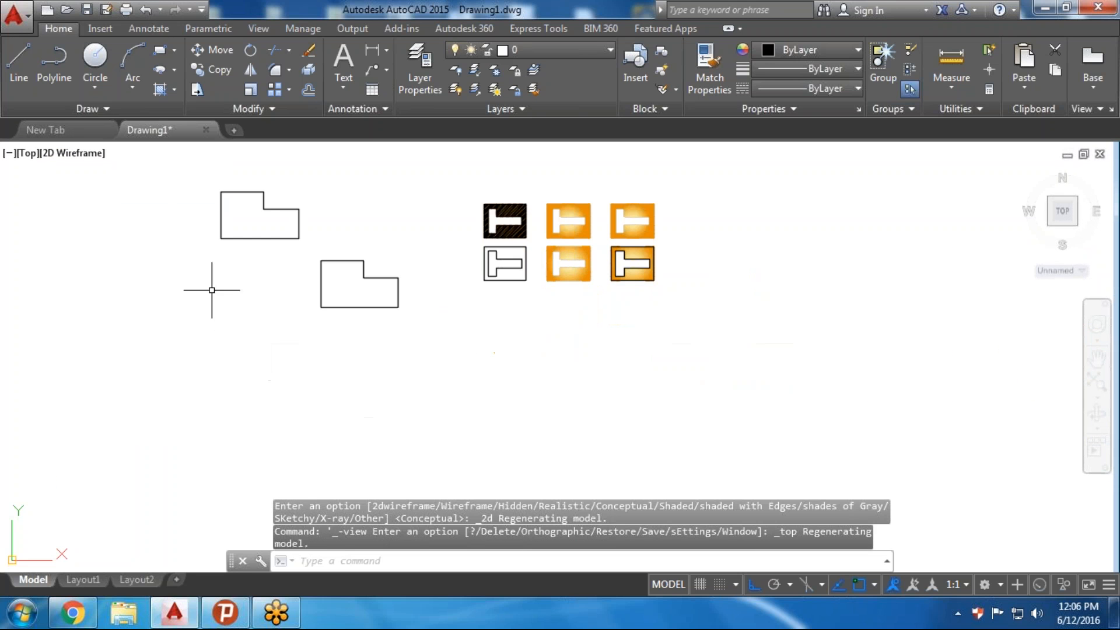
middle_drag(134, 212, 158, 233)
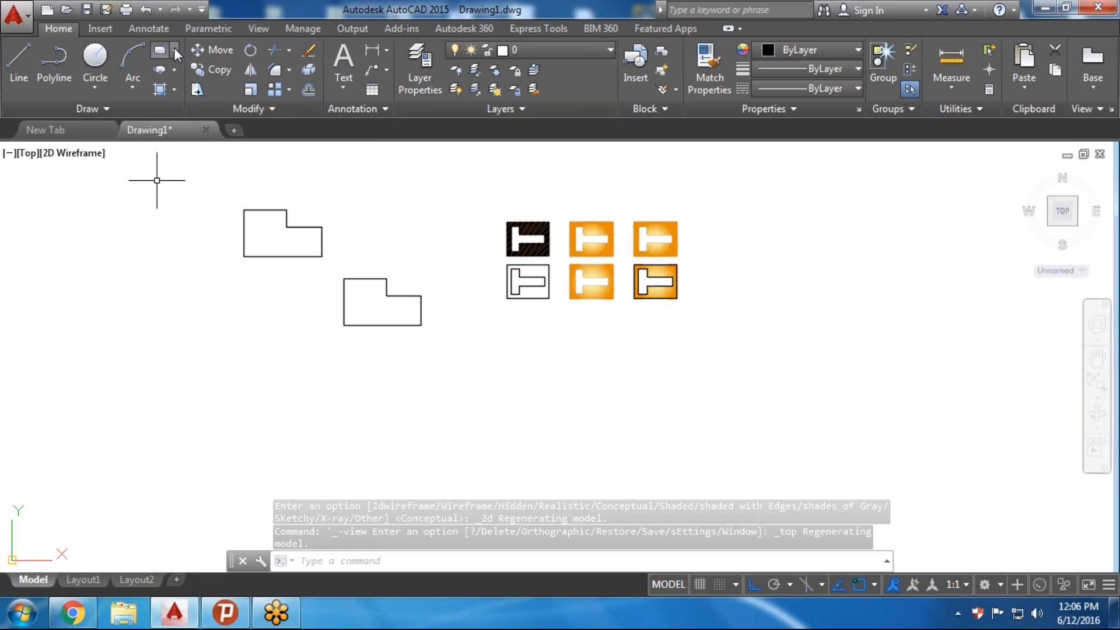
click(106, 112)
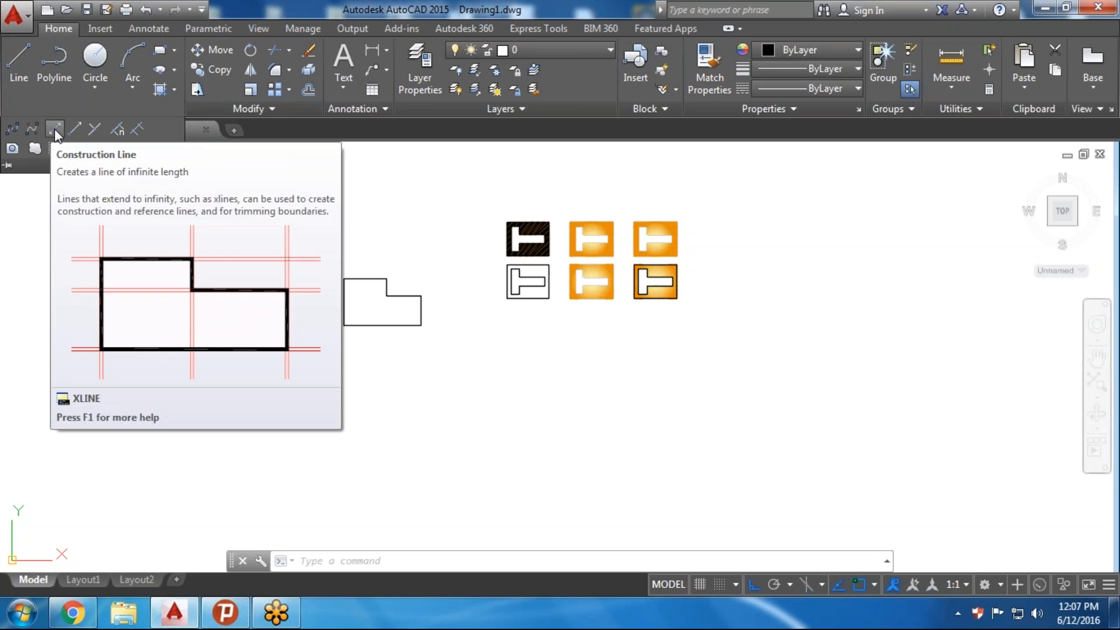
Erase both L-shapes and all the T-shape hatch samples, and dismiss the hatch grip tip
click(406, 211)
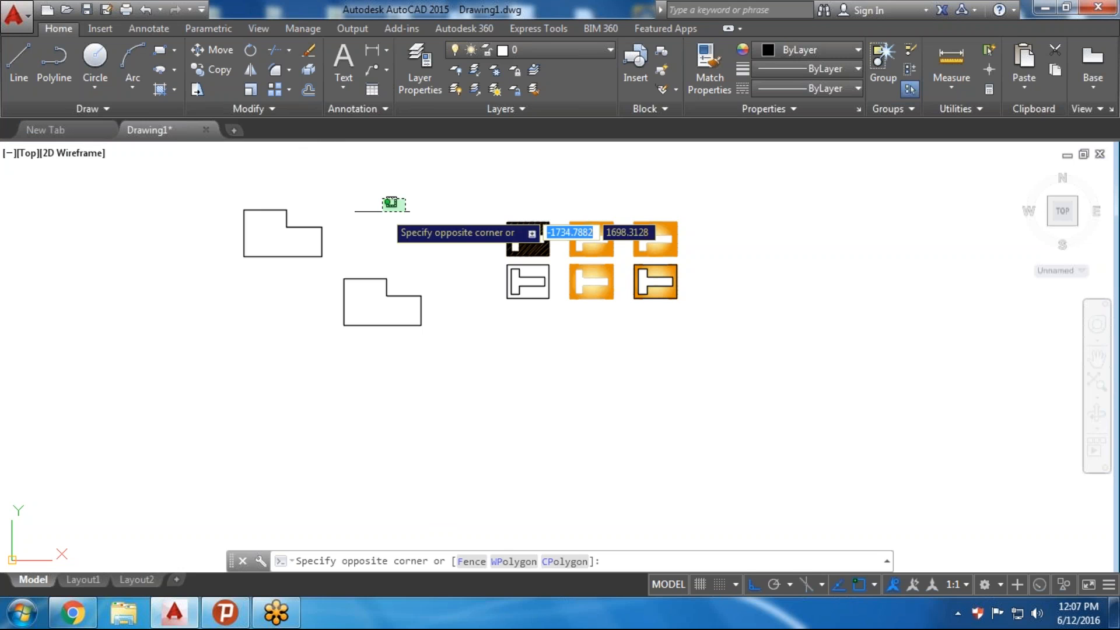
click(221, 315)
key(Delete)
middle_drag(508, 337, 294, 352)
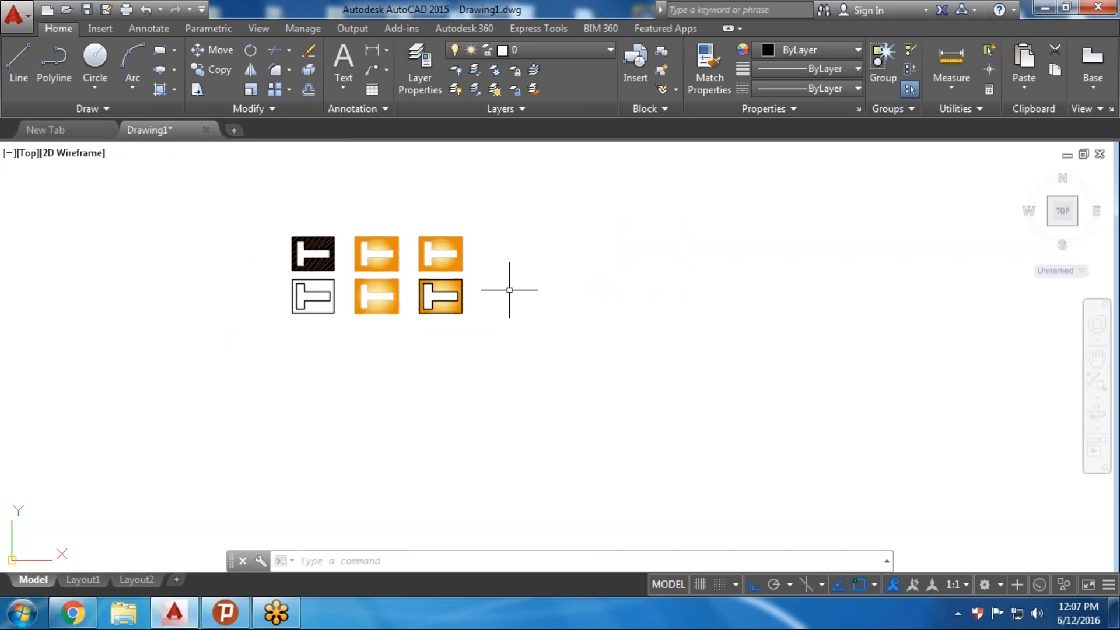
click(522, 216)
click(222, 332)
key(Delete)
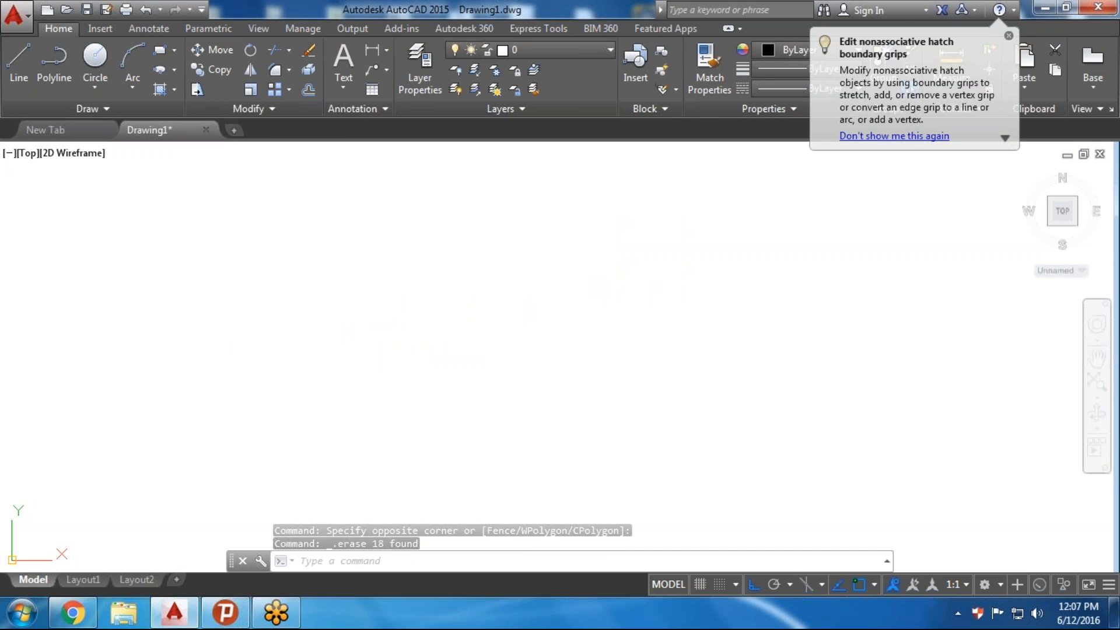
click(1008, 35)
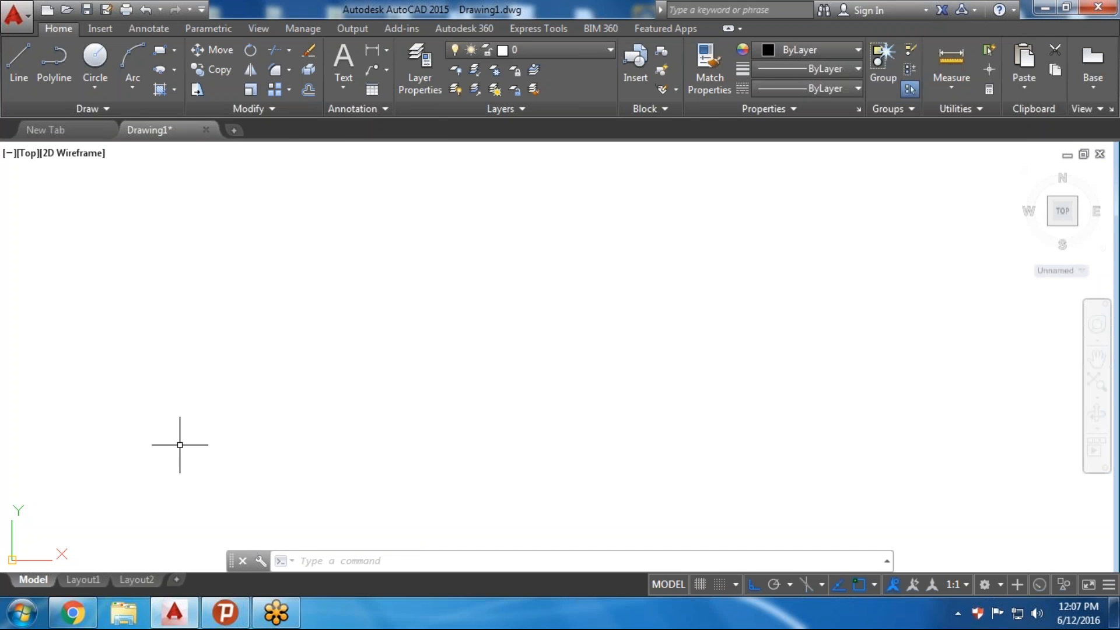
Draw a rectangle 100 wide and 200 high with its first corner at 0,0
text(rec)
key(Return)
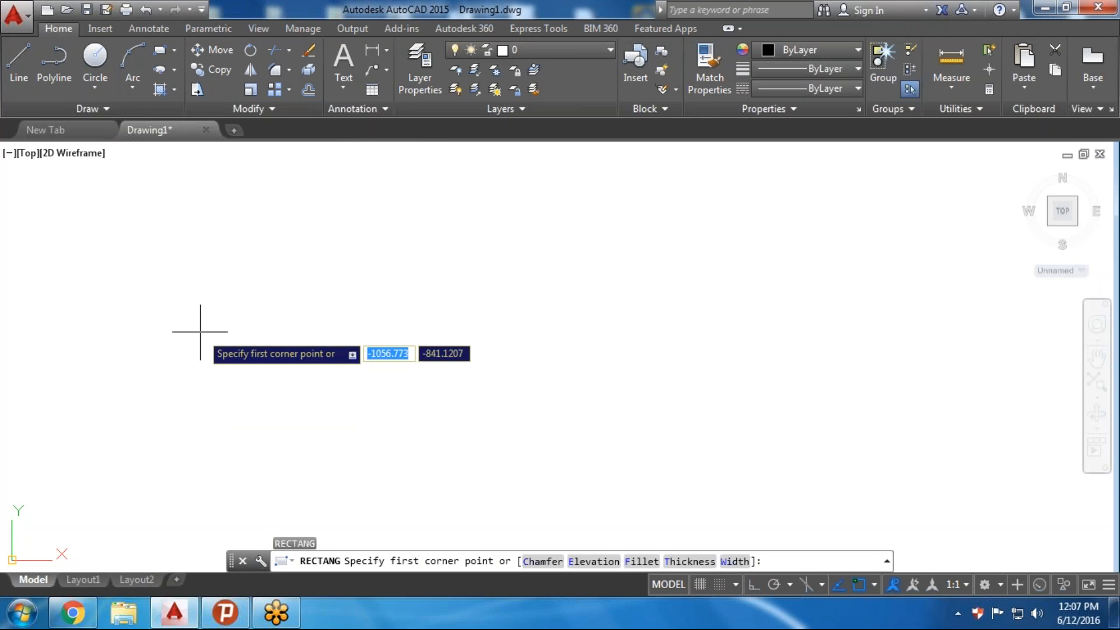
text(0,0)
key(Return)
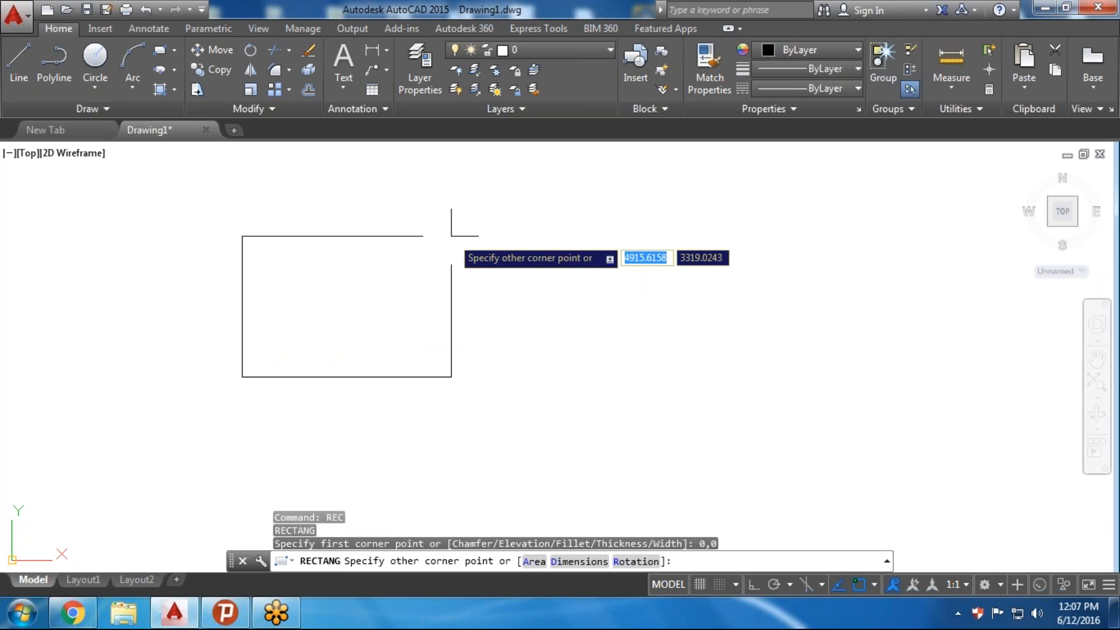
text(100)
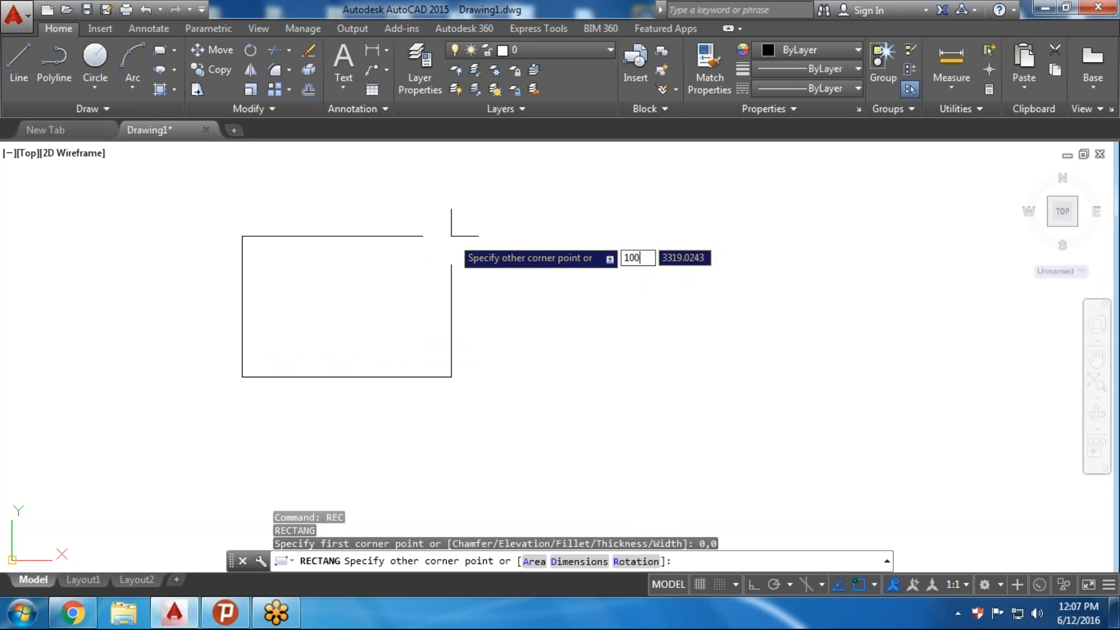
key(Tab)
text(200)
key(Return)
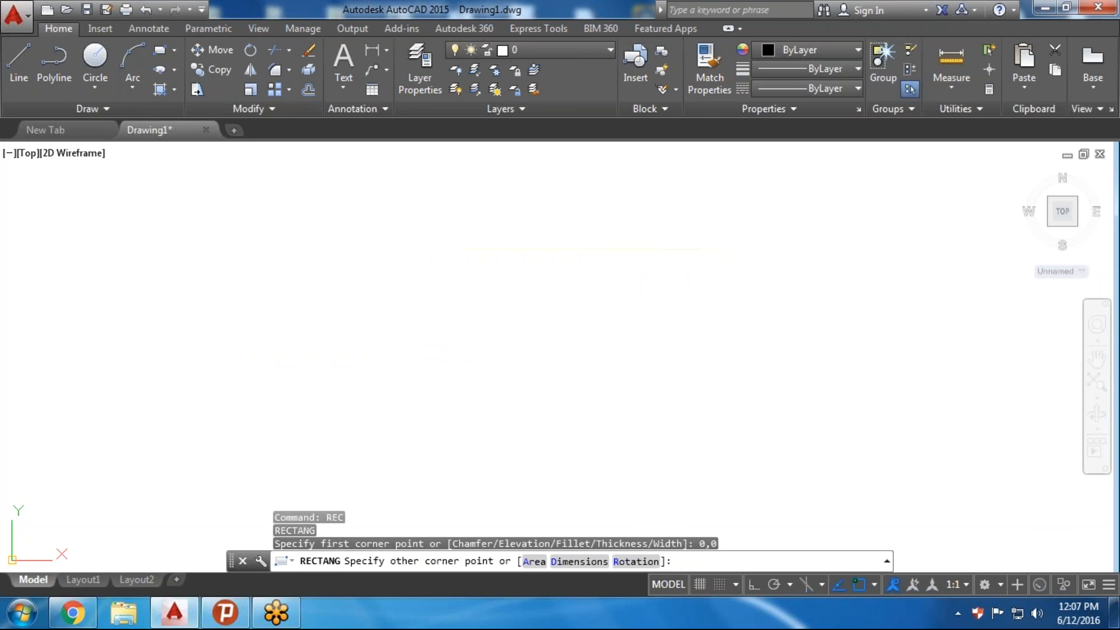
Draw a circle of radius 20 centred on the midpoint of the rectangle's upper edge
text(z)
key(Return)
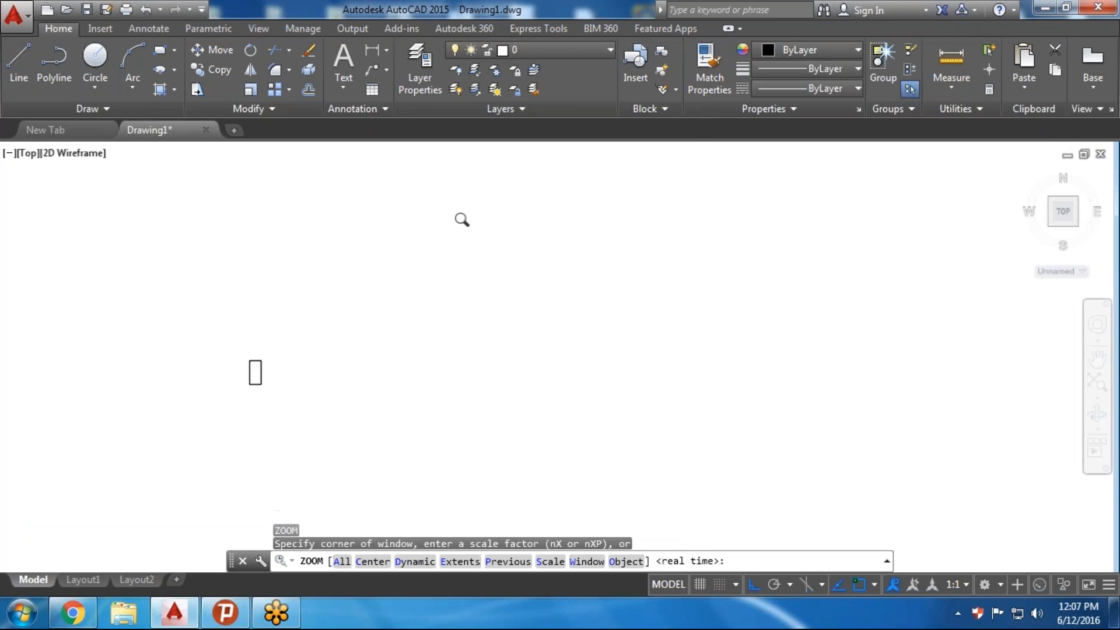
text(e)
key(Return)
middle_drag(675, 337, 587, 343)
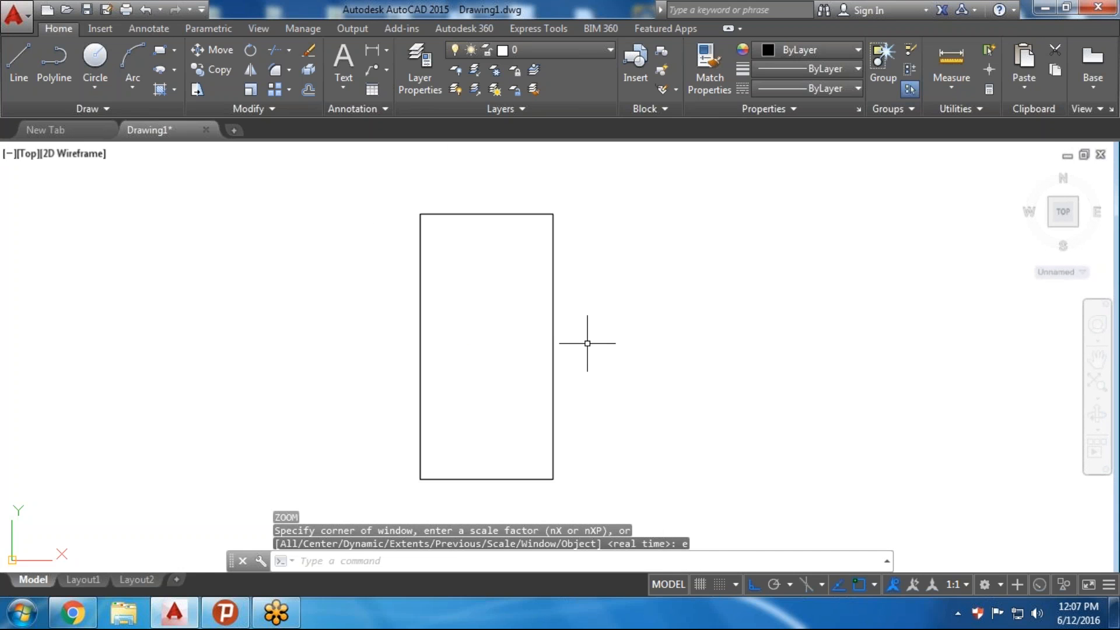
key(Escape)
key(Escape)
text(c)
key(Return)
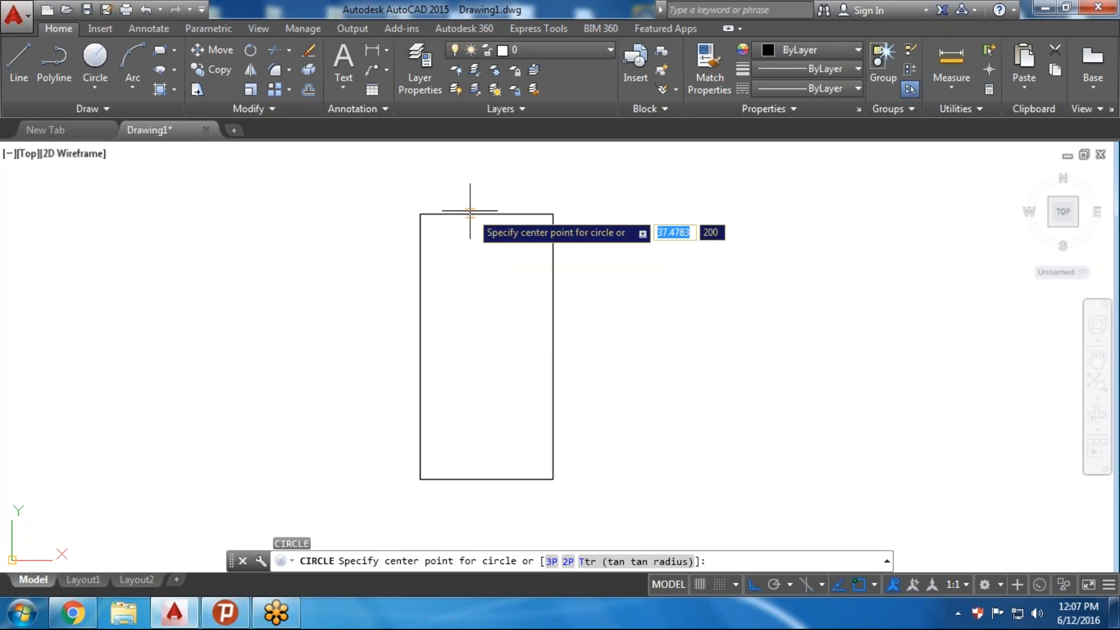
click(486, 214)
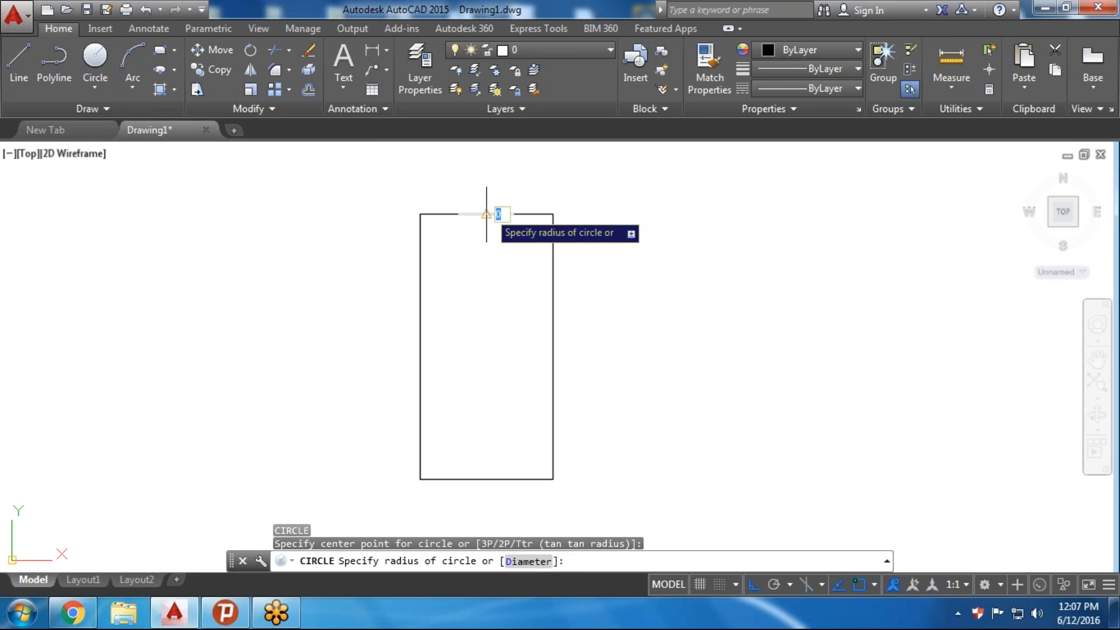
text(20)
key(Return)
Move the circle 50 units straight down from its centre into the rectangle
click(492, 174)
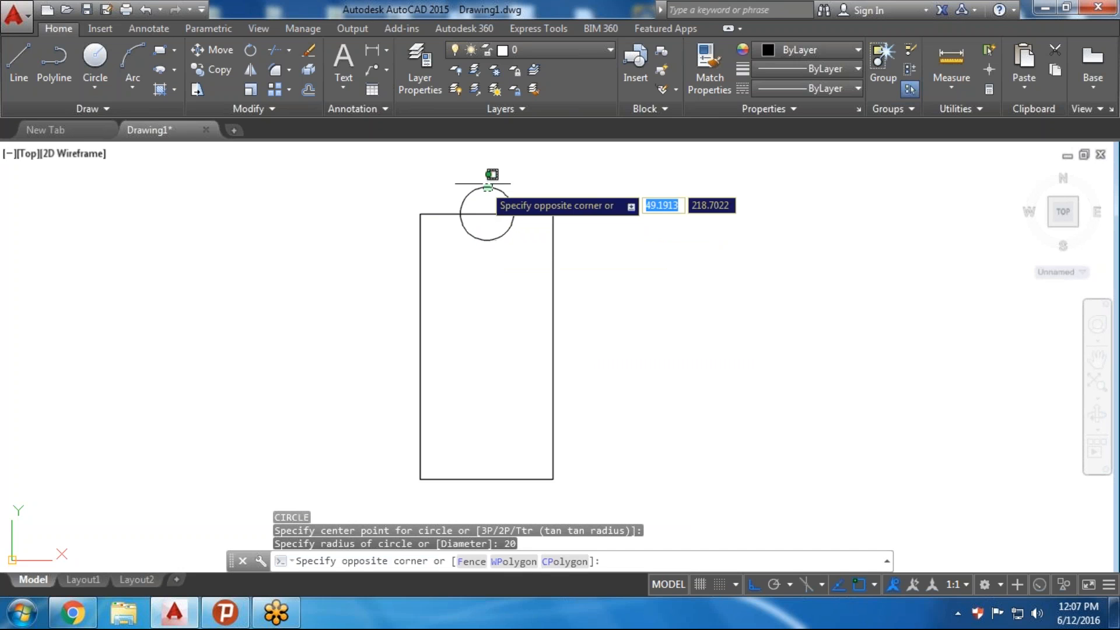
click(487, 184)
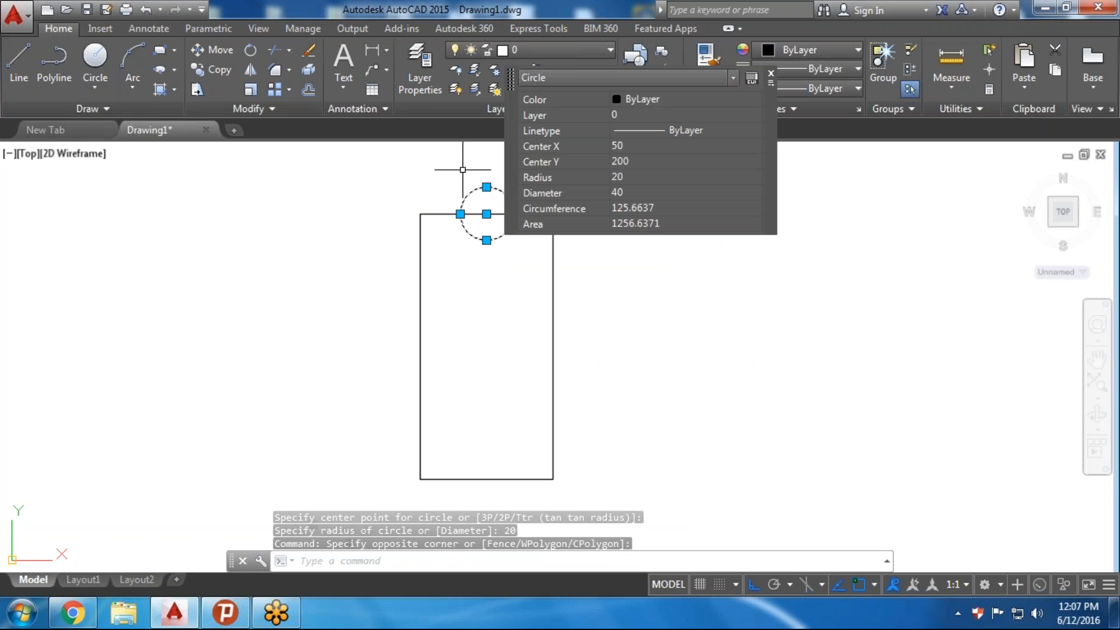
text(M)
key(Return)
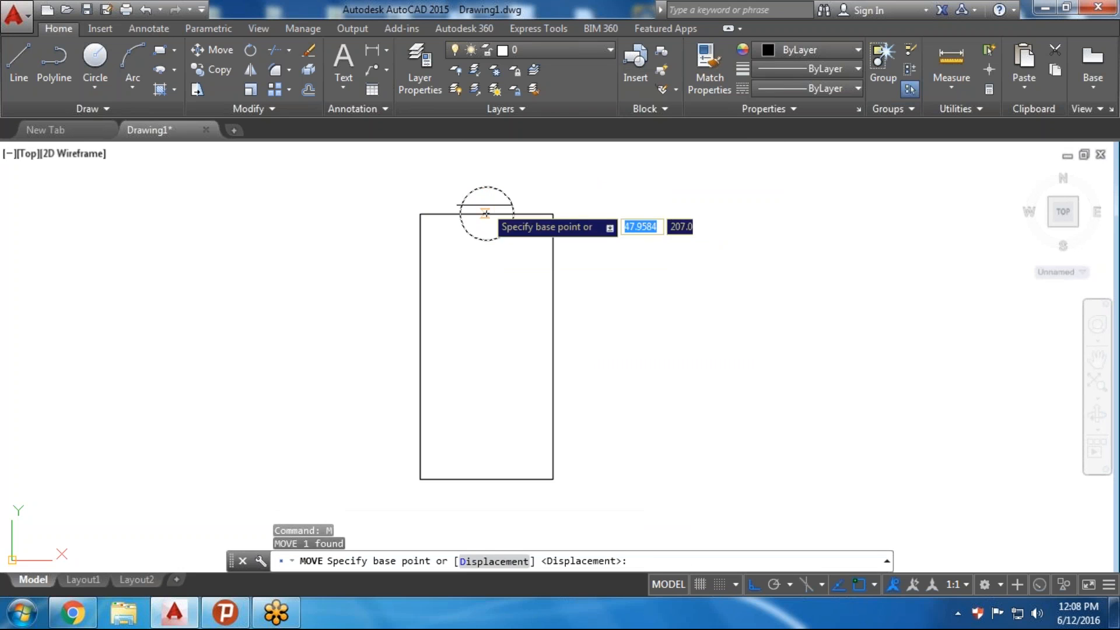
click(486, 213)
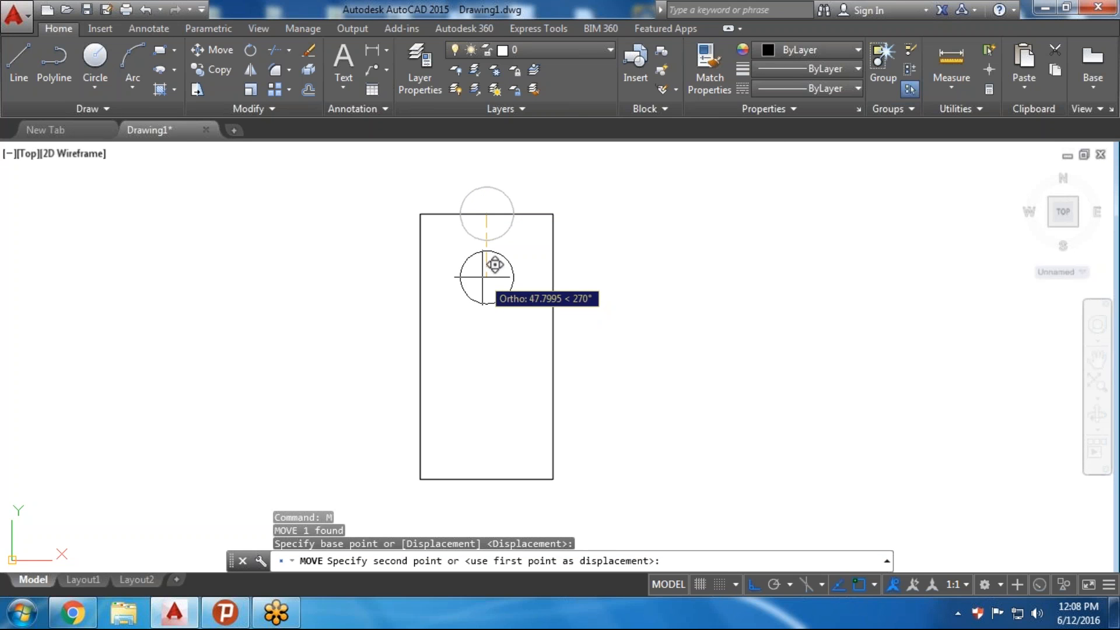
text(50)
key(Return)
Mirror the circle about a horizontal line through the midpoint of the rectangle's left edge, keeping the source circle
click(467, 261)
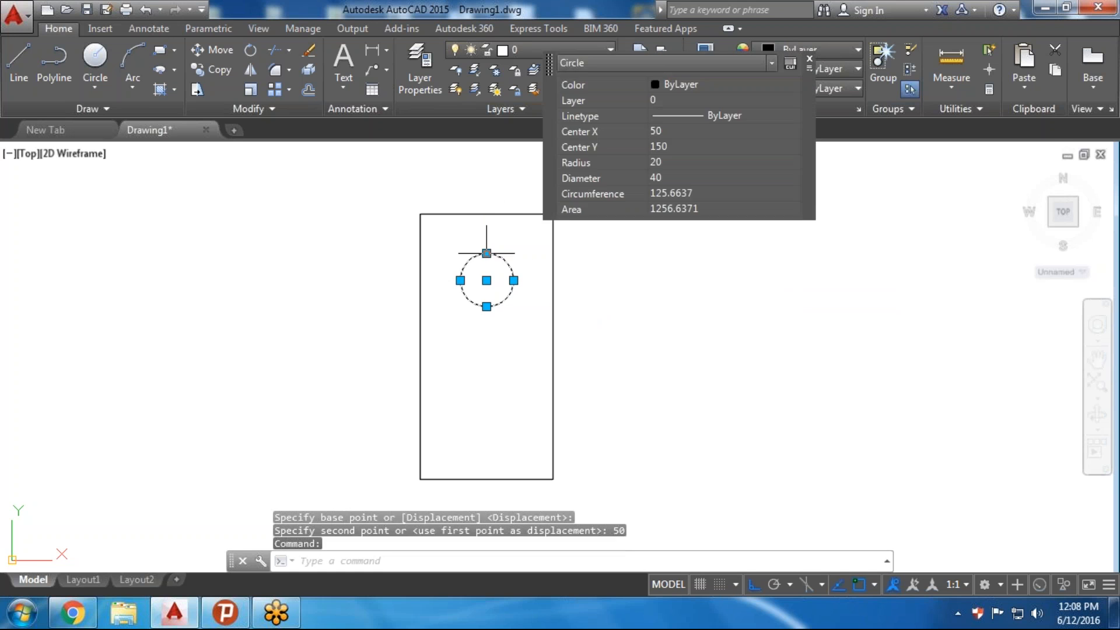
click(460, 279)
key(Escape)
text(MI)
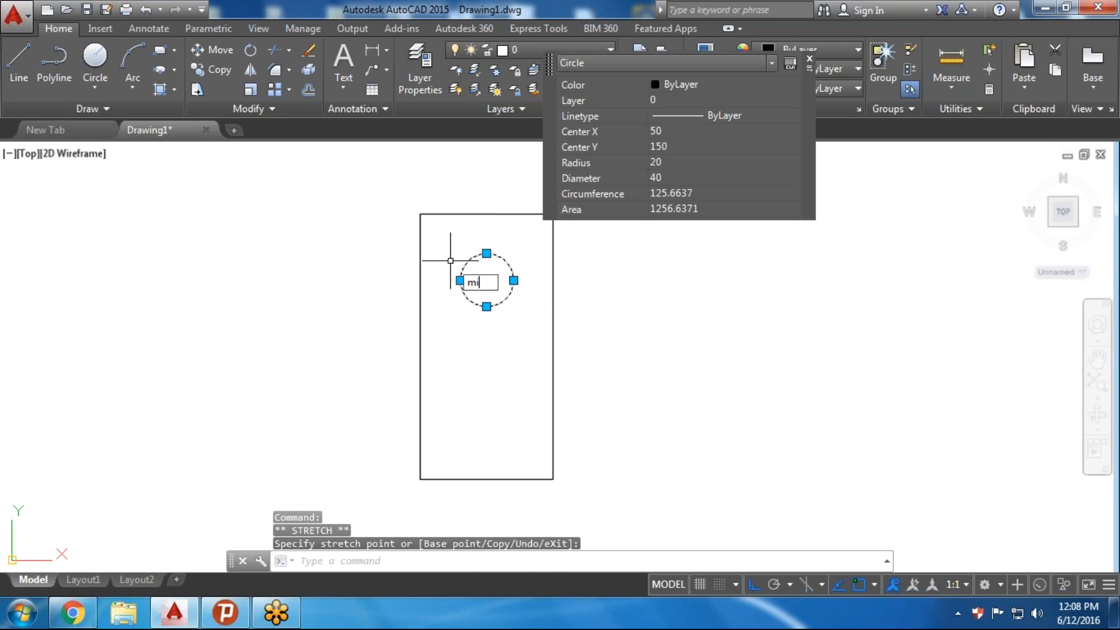
key(Return)
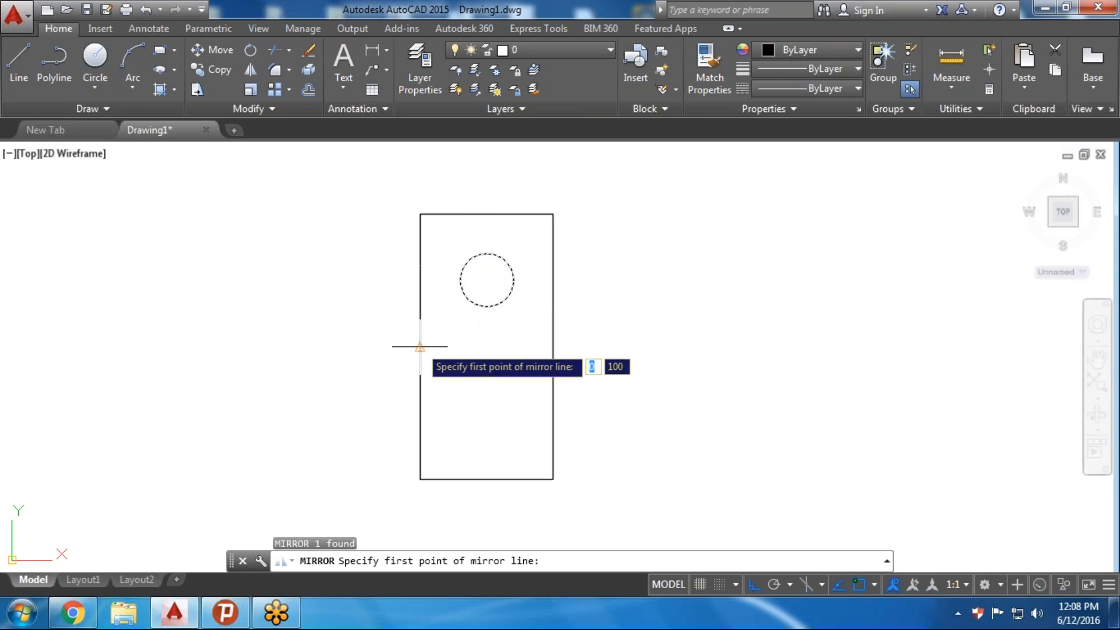
click(420, 347)
click(372, 345)
key(Return)
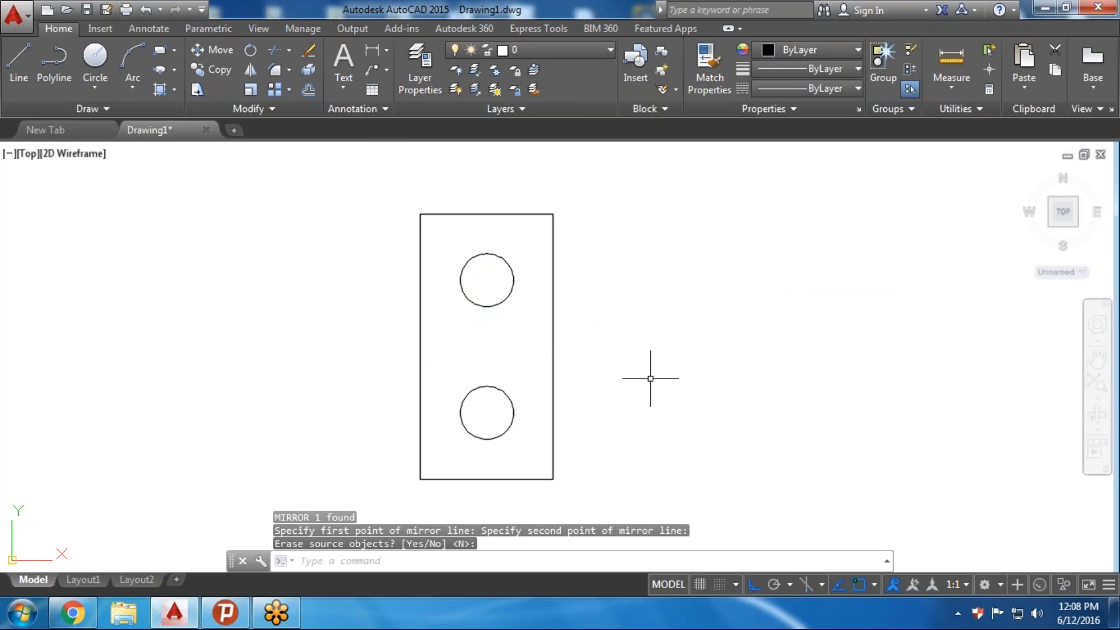
Draw a vertical line from the upper circle's bottom quadrant to the lower circle's top quadrant
scroll(525, 343, up, 3)
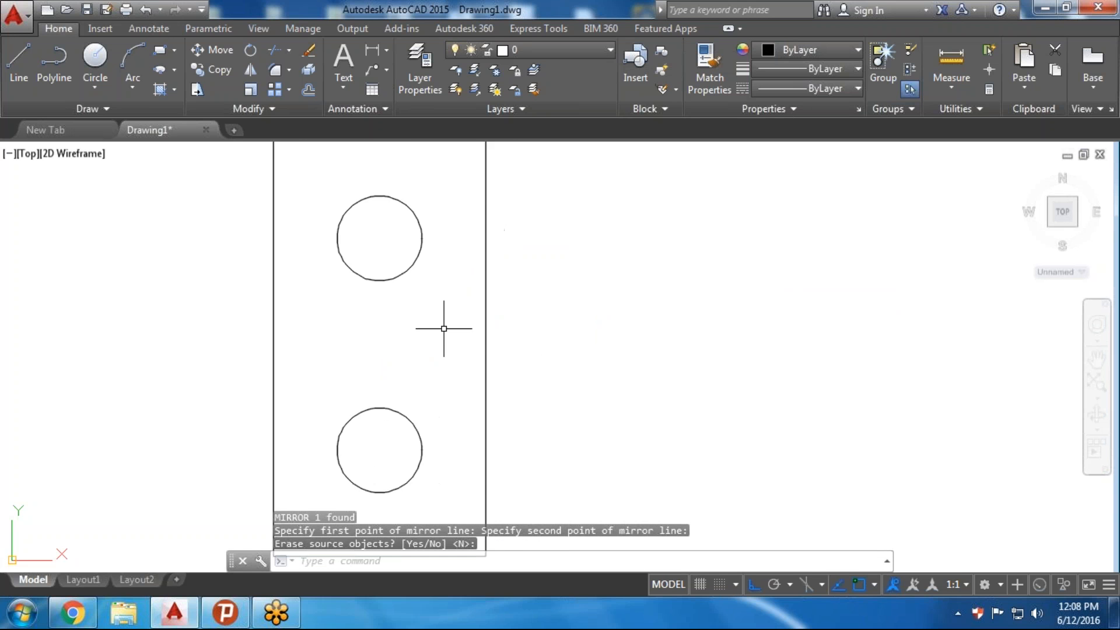
scroll(444, 328, down, 2)
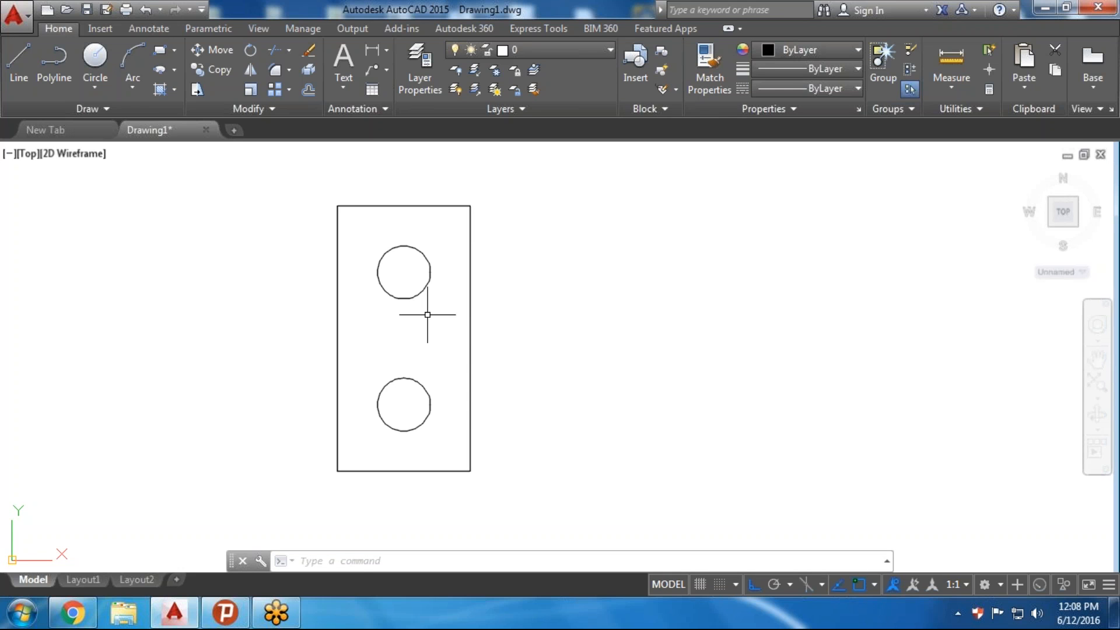
text(l)
key(Return)
click(403, 298)
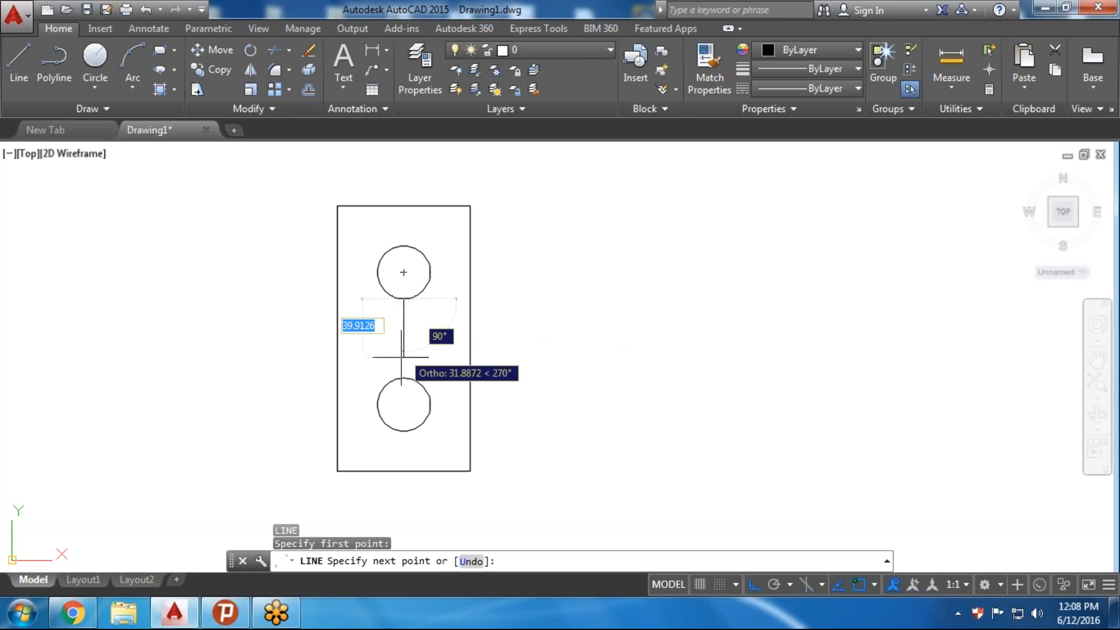
click(403, 378)
key(Return)
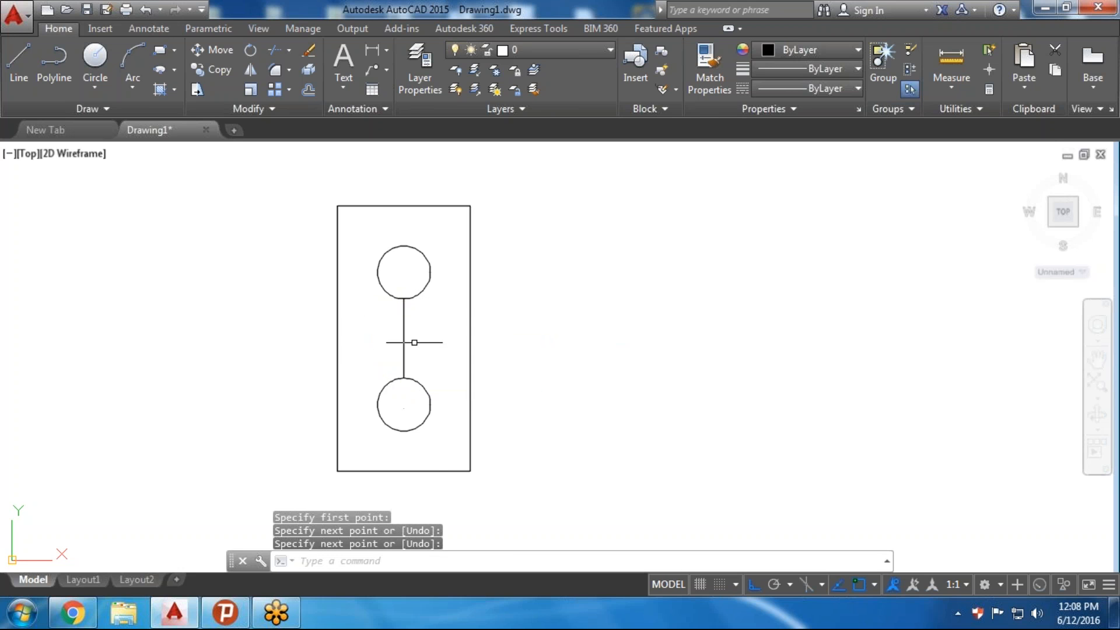
Copy the vertical line 5 units to the right and 5 units to the left
scroll(402, 329, up, 1)
click(406, 328)
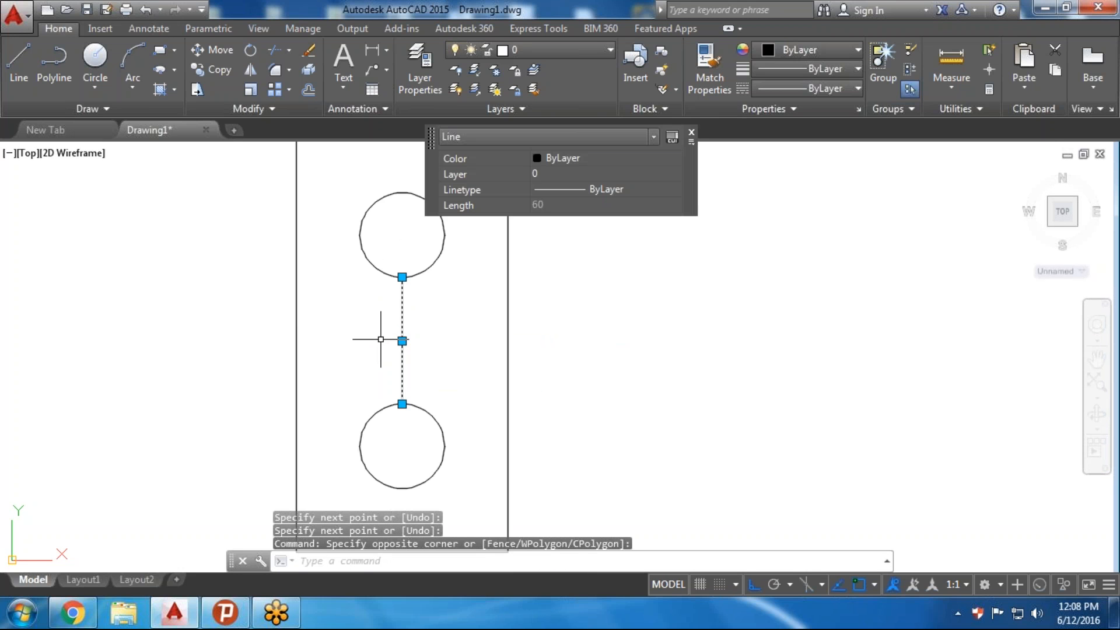
text(Co)
key(Return)
click(402, 340)
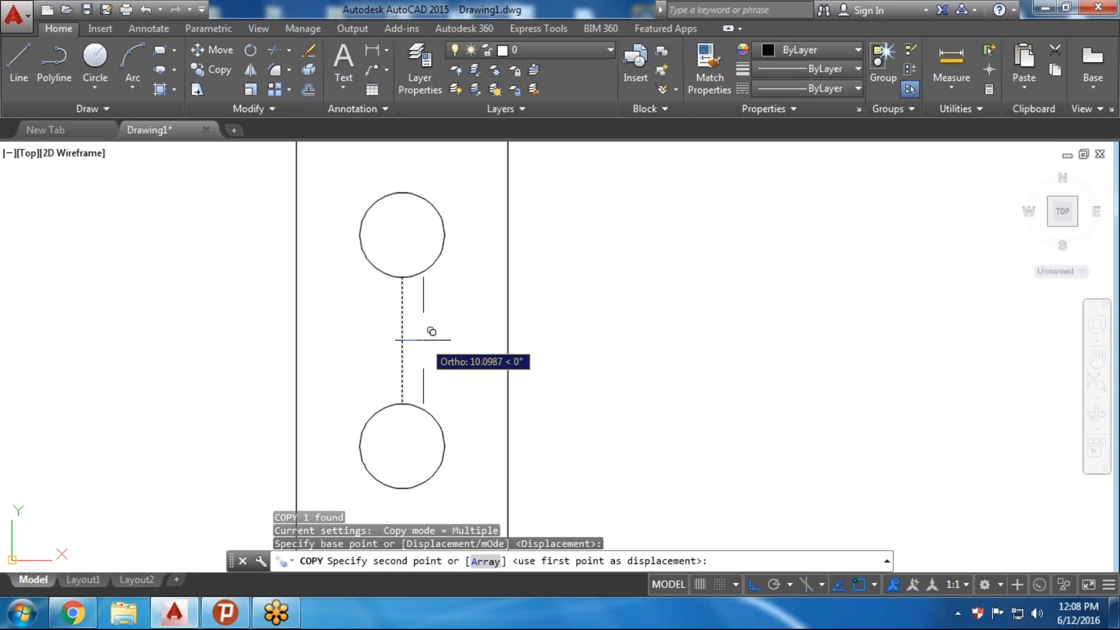
text(5)
key(Return)
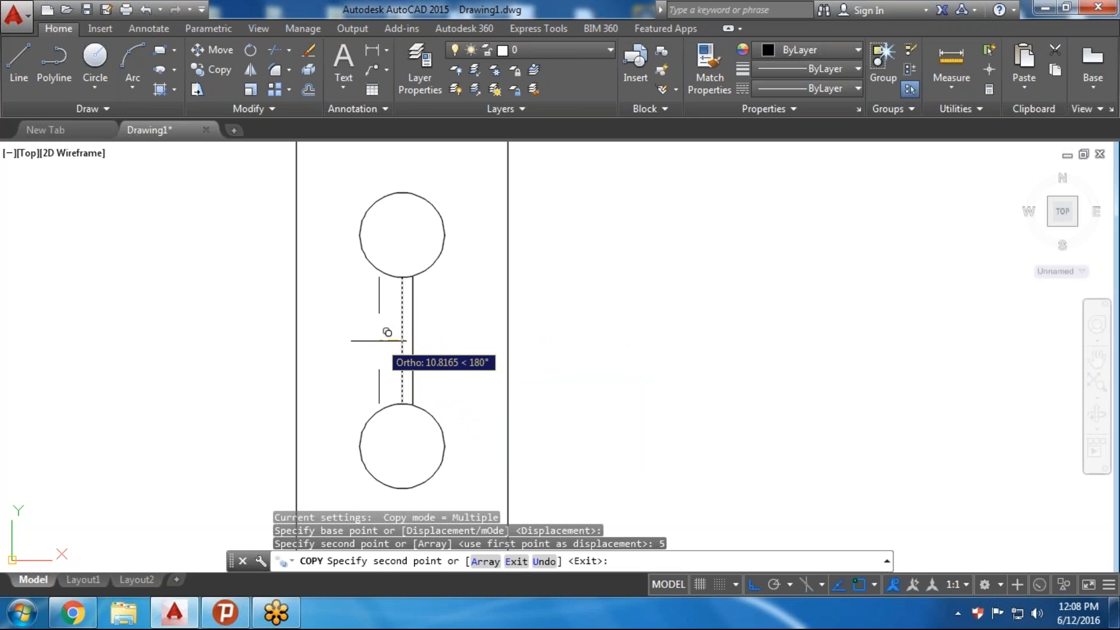
text(5)
key(Return)
Extend the upper ends of the two copied lines to meet the upper circle
scroll(412, 297, up, 8)
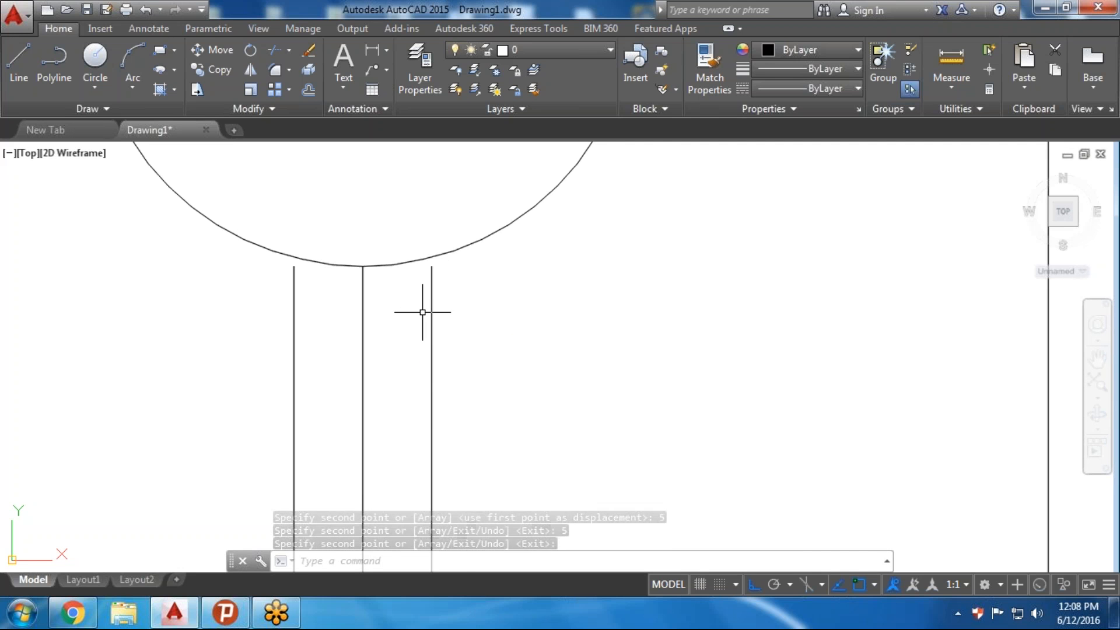
text(ex)
key(Return)
key(Return)
click(443, 293)
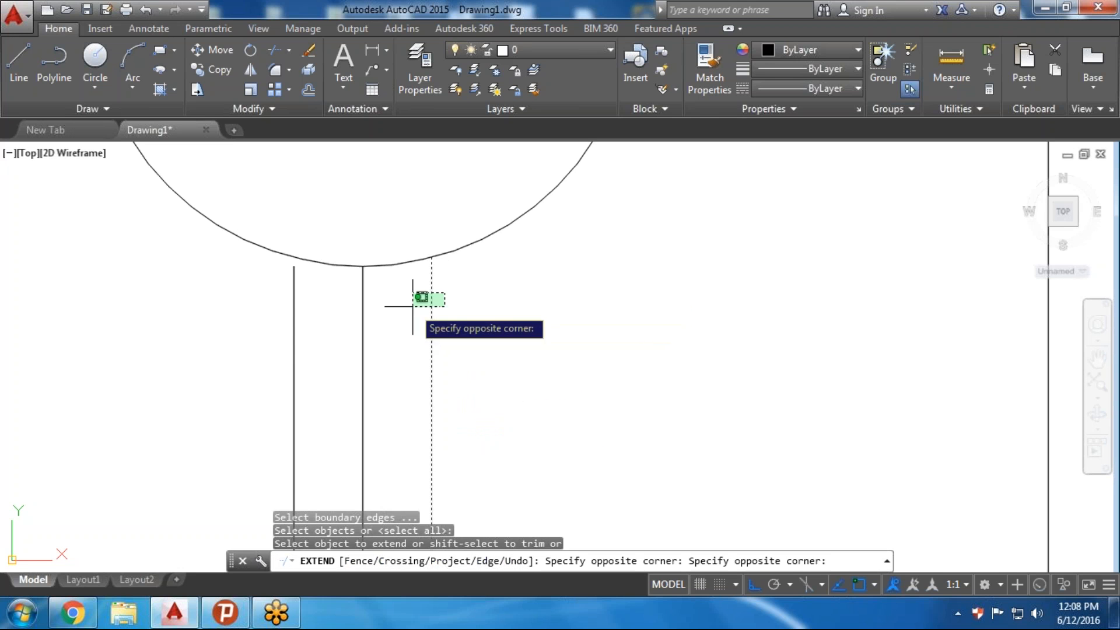
click(411, 306)
click(327, 301)
click(238, 308)
Extend the lower ends of the two outer lines to meet the lower circle
scroll(317, 333, down, 5)
middle_drag(387, 450, 432, 257)
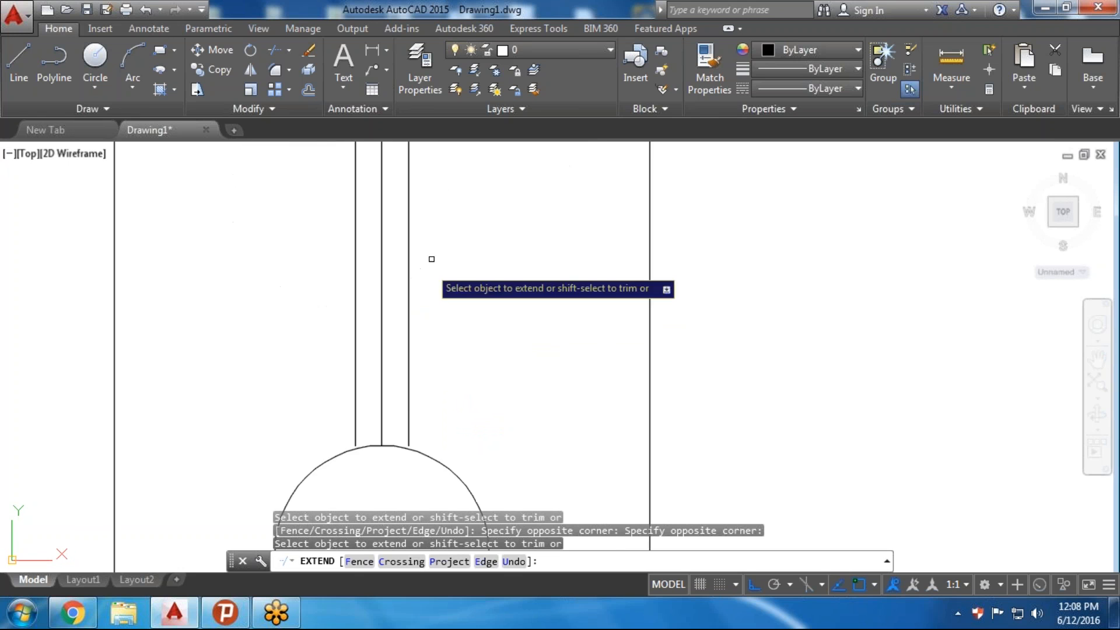
scroll(394, 394, up, 5)
middle_drag(384, 427, 438, 361)
click(499, 300)
click(444, 315)
click(351, 301)
click(304, 318)
scroll(328, 326, down, 1)
scroll(373, 324, down, 2)
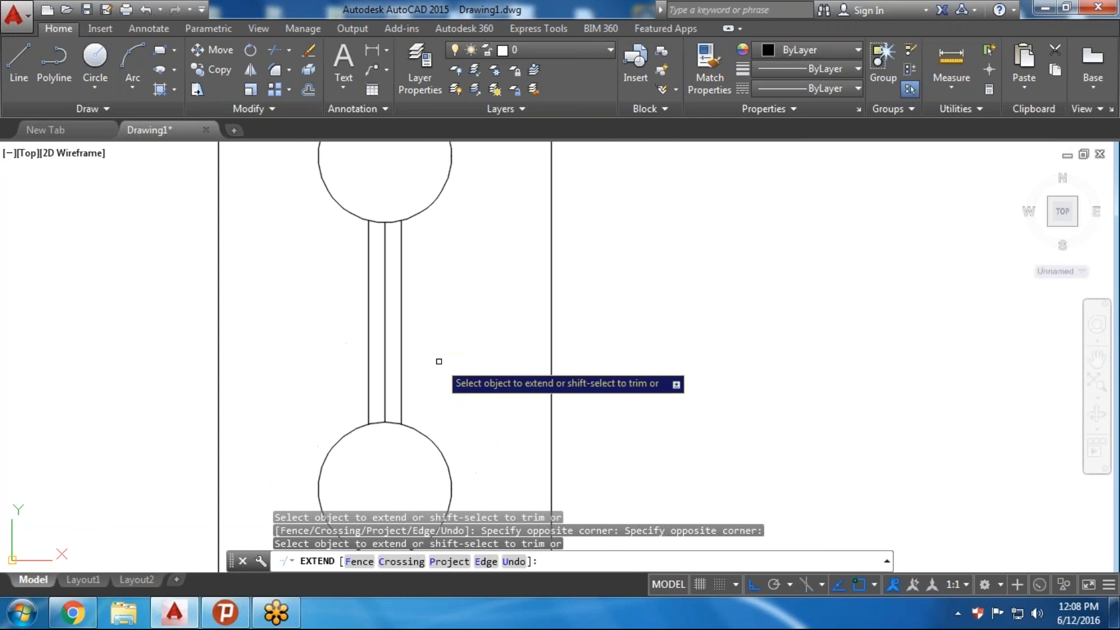
key(Return)
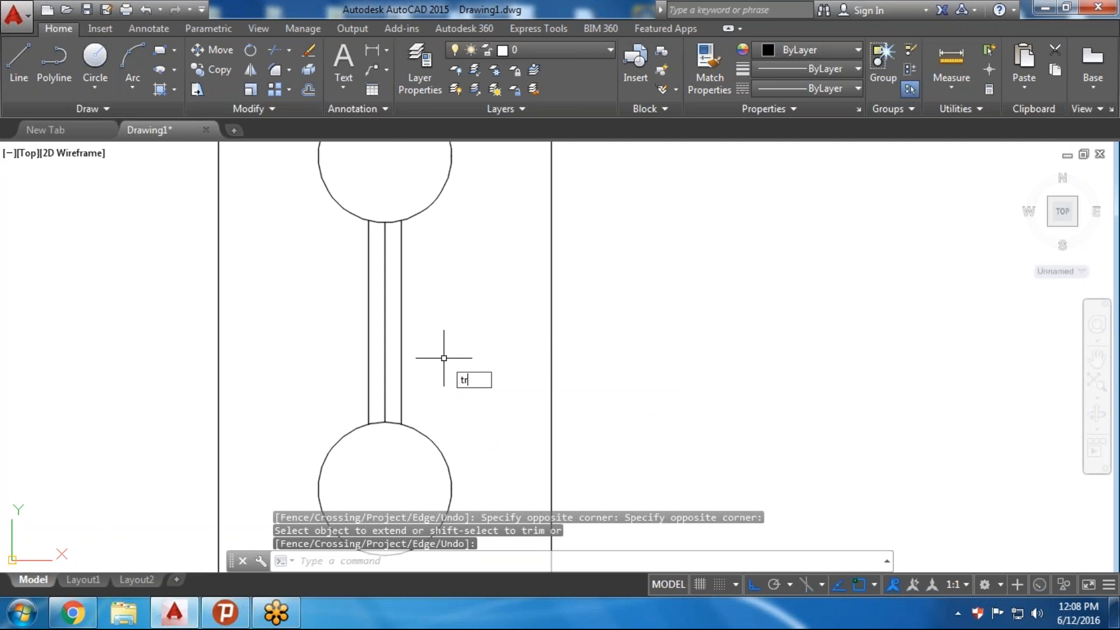
Trim away the arcs of both circles that lie between the two outer vertical lines
key(Return)
key(Return)
click(389, 207)
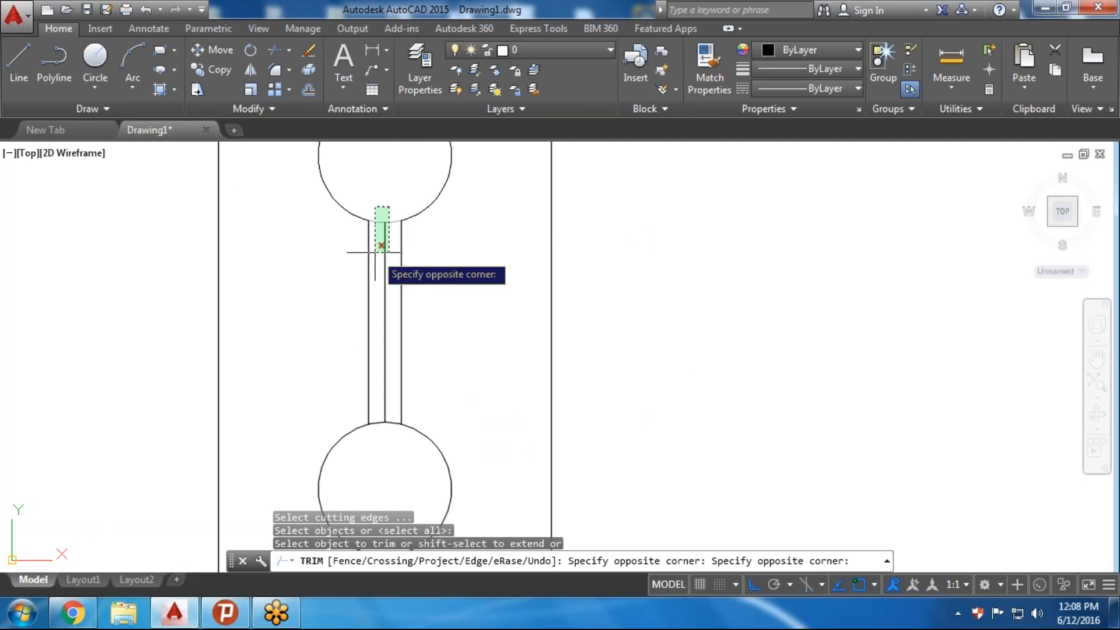
click(375, 252)
scroll(388, 483, up, 2)
click(397, 354)
click(375, 315)
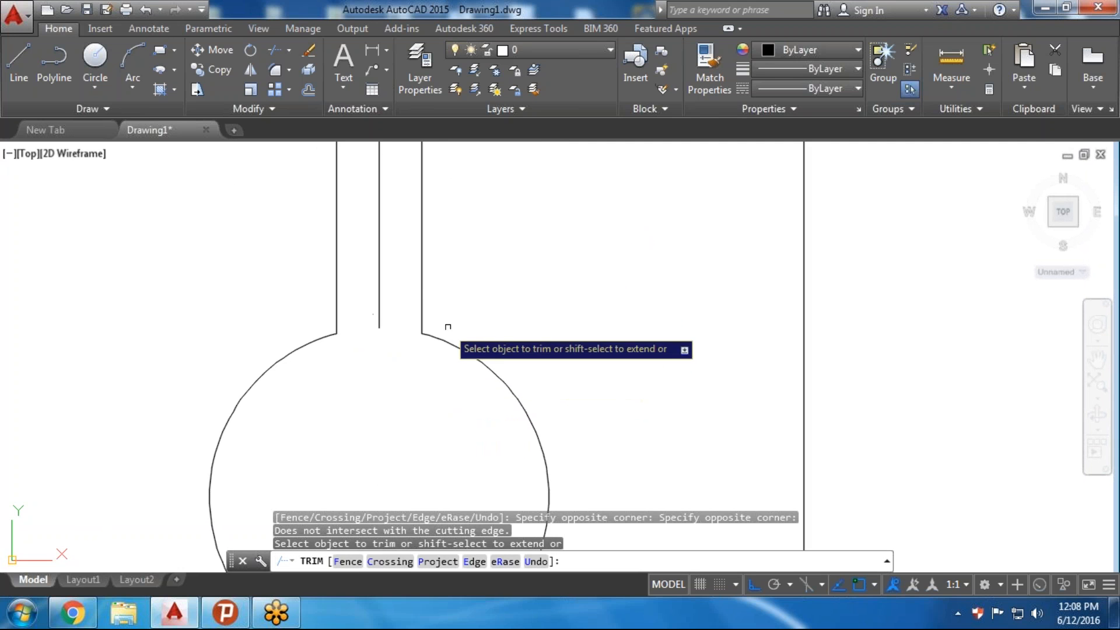
key(Return)
Erase the middle vertical line so only the dumbbell-shaped outline remains inside the rectangle
click(400, 312)
click(372, 294)
key(Delete)
scroll(400, 320, down, 5)
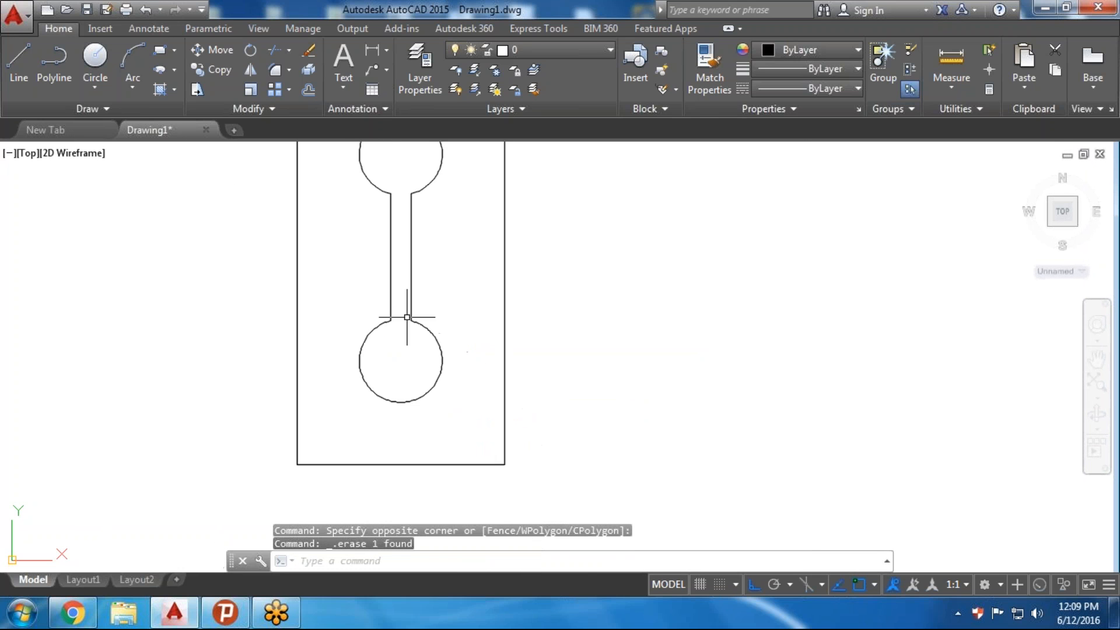
scroll(430, 363, down, 2)
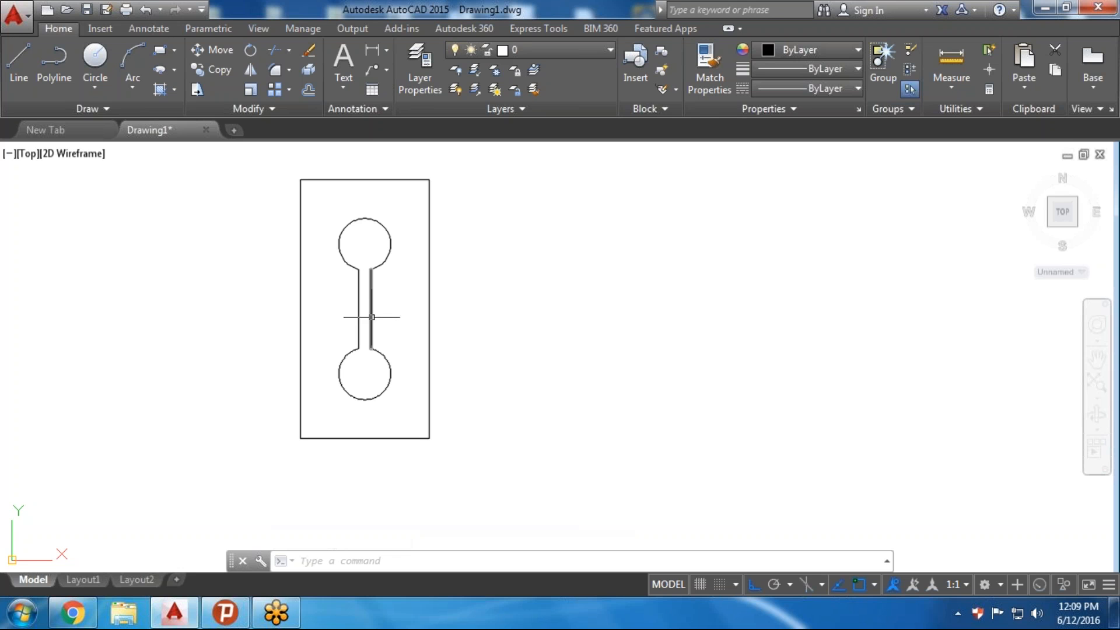
Draw a circle of radius 2 at the centre of the slot, level with the midpoints of its vertical lines
text(c)
key(Return)
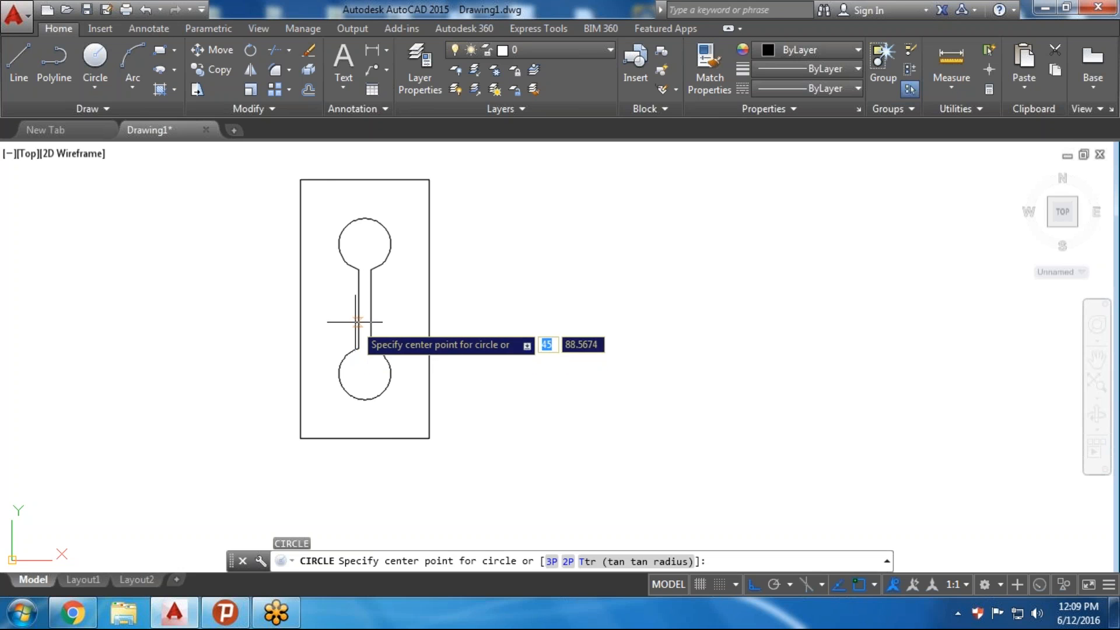
scroll(344, 312, up, 2)
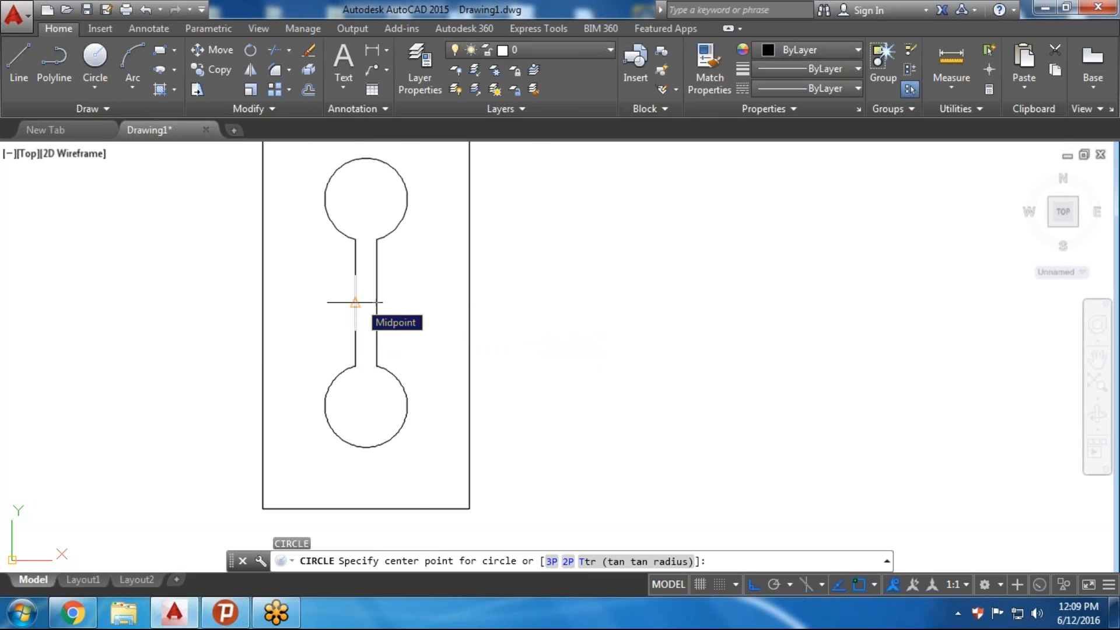
scroll(357, 307, up, 1)
scroll(360, 282, down, 1)
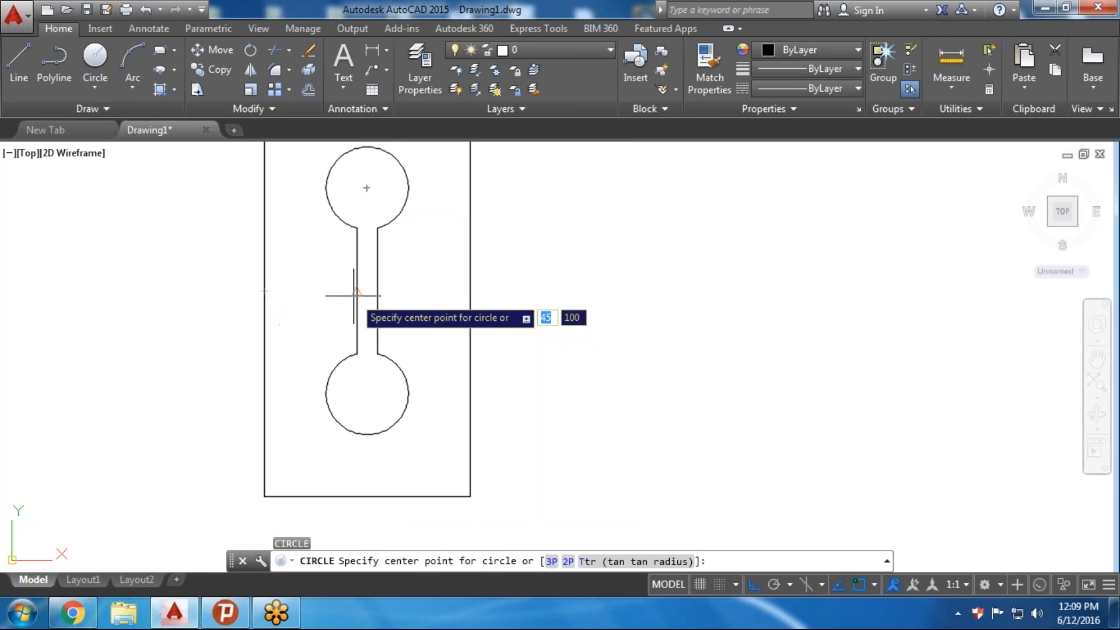
click(366, 291)
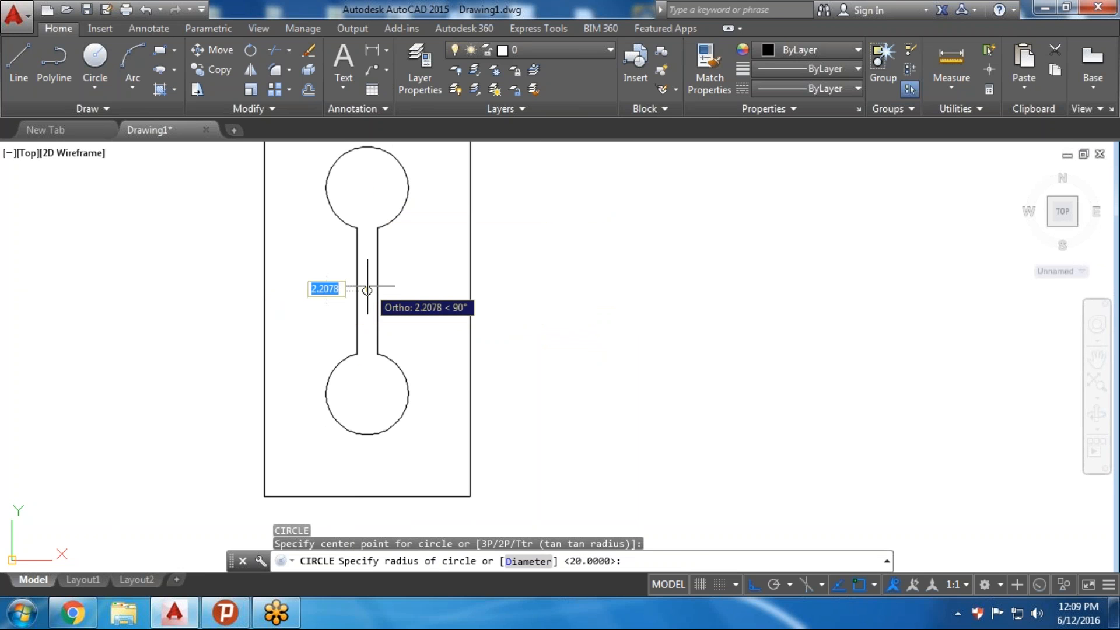
text(2)
key(Return)
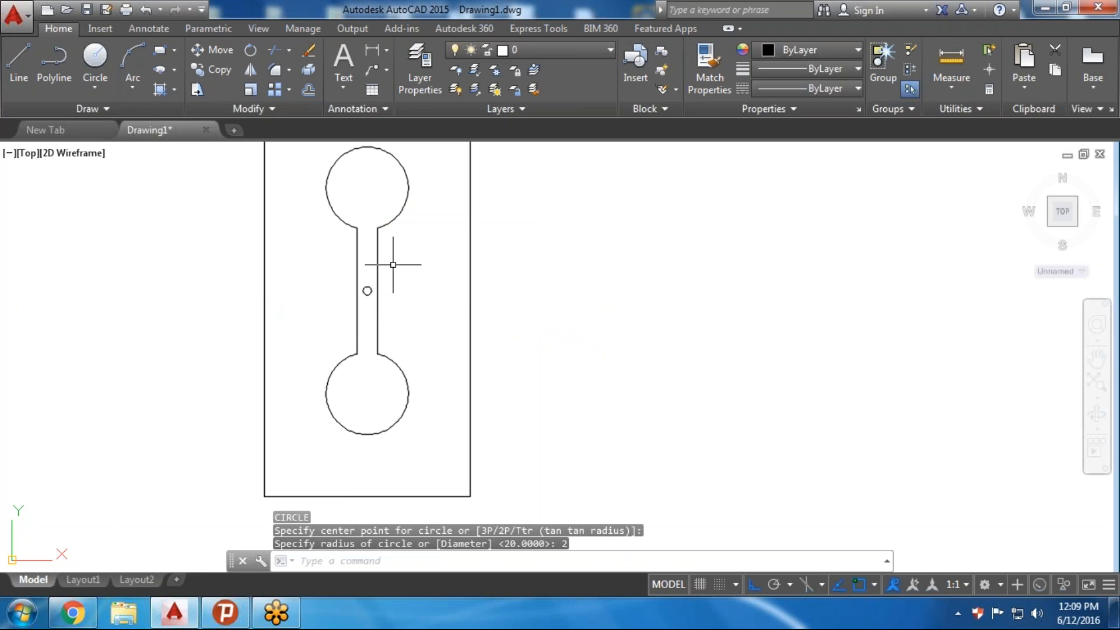
scroll(393, 264, down, 2)
mouse_move(458, 273)
middle_down()
mouse_move(330, 277)
mouse_move(380, 350)
middle_up()
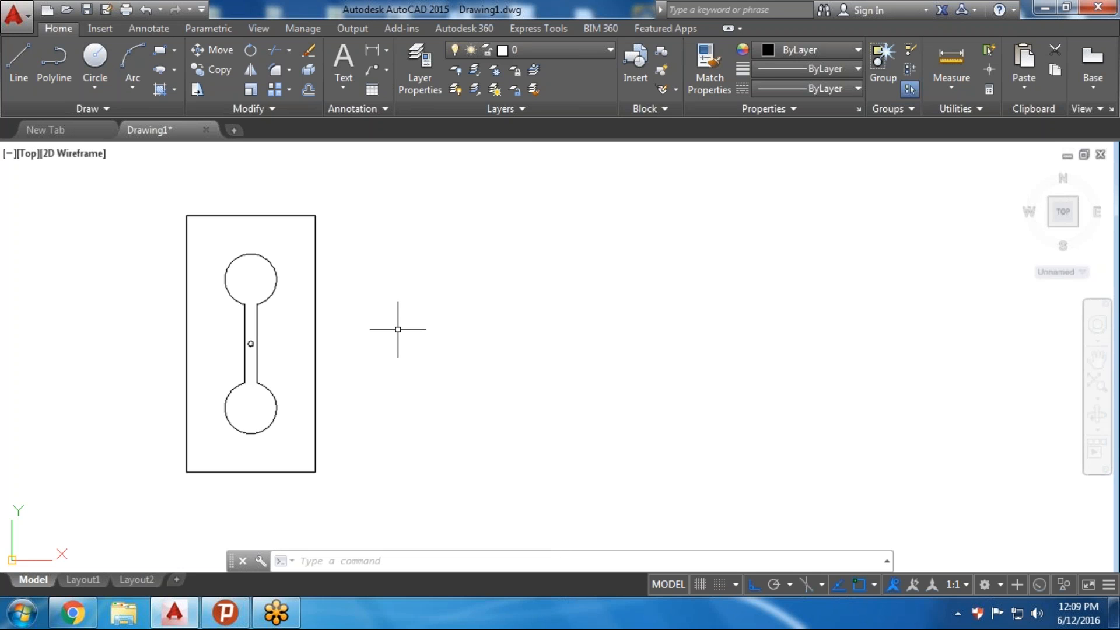
Draw horizontal construction lines through the rectangle's upper-right and lower-right corners
click(84, 109)
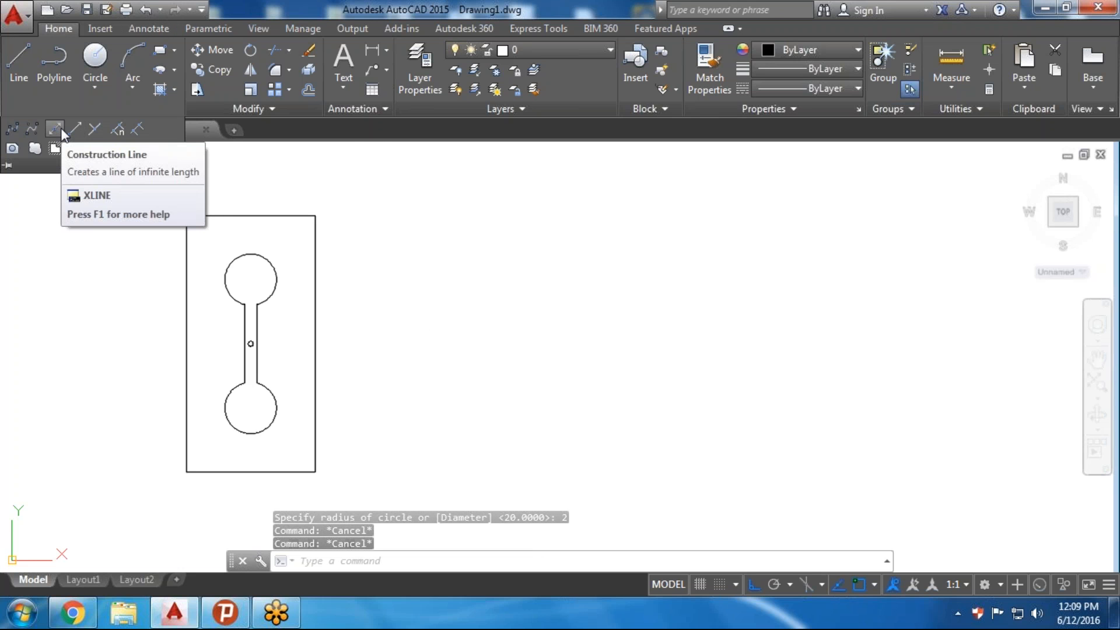
text(XL)
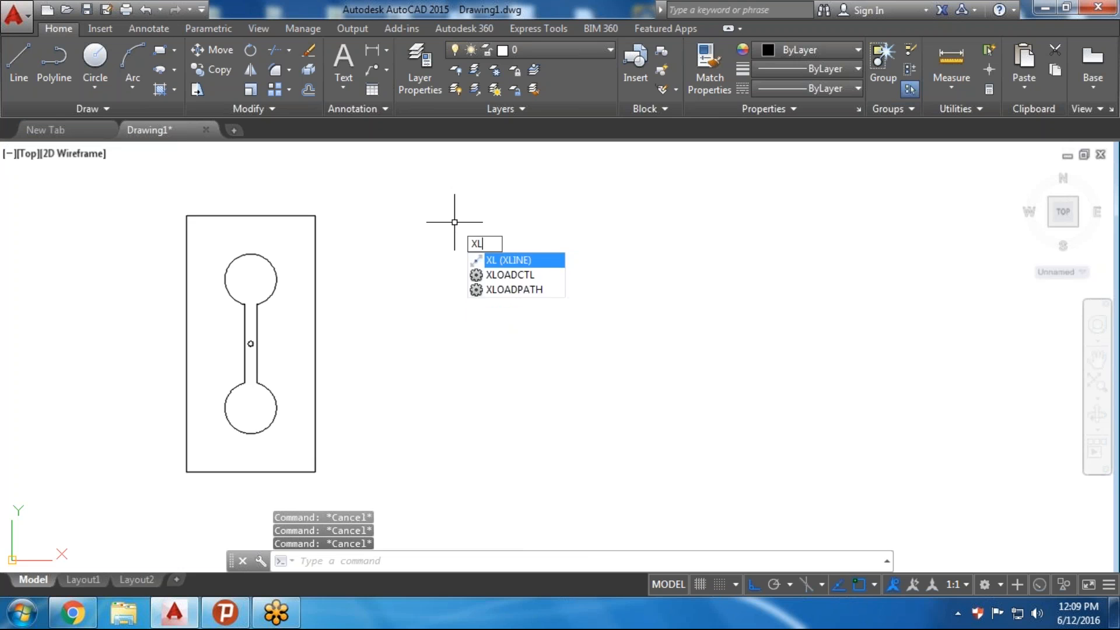
key(Return)
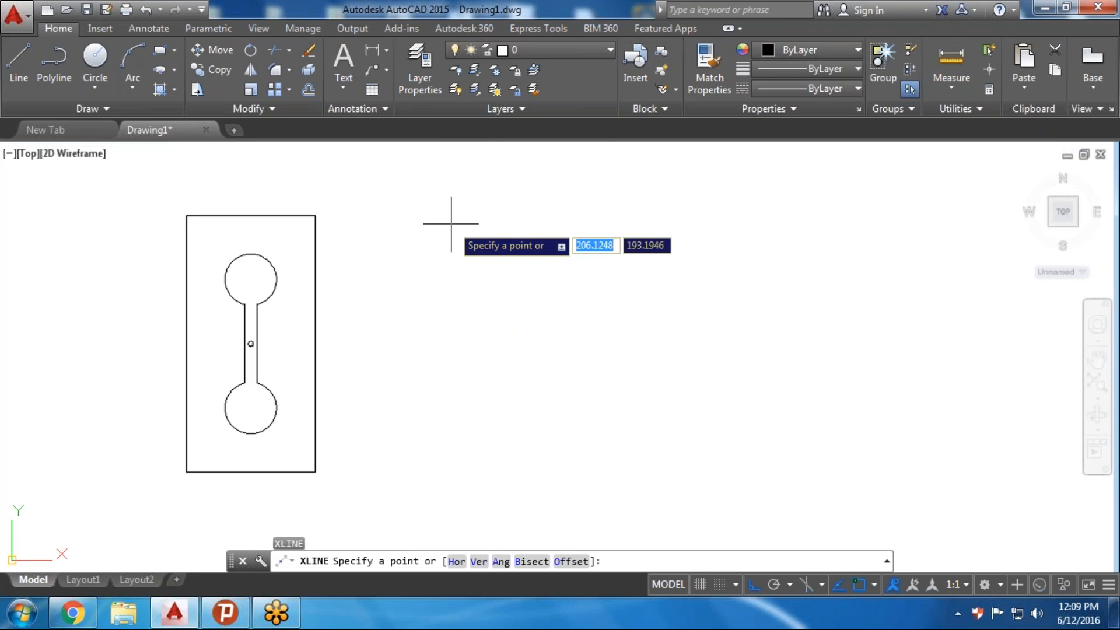
click(315, 214)
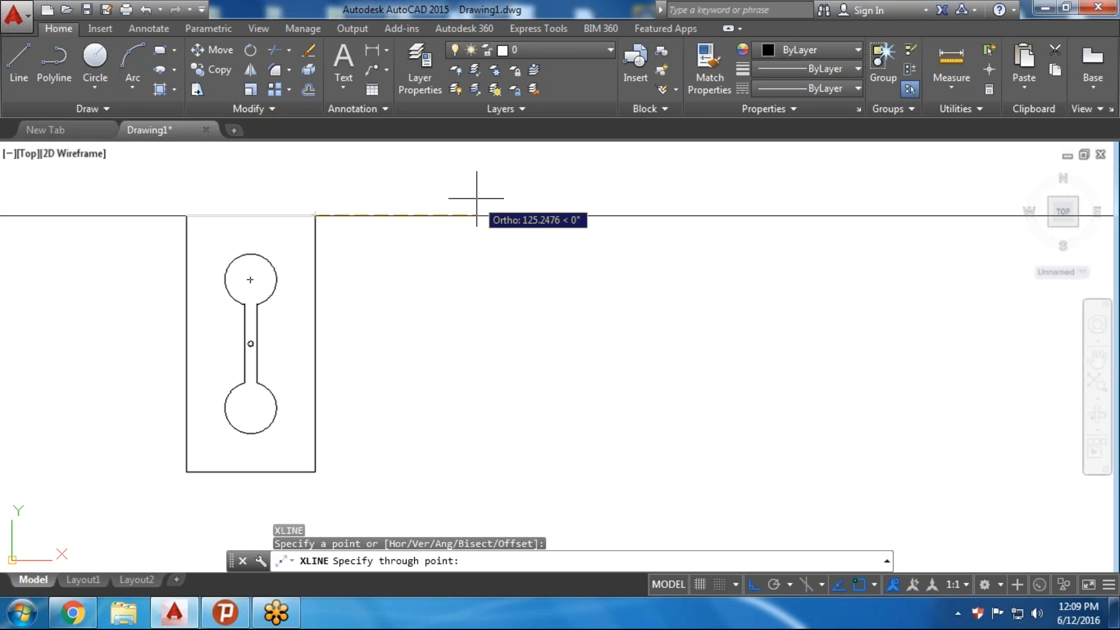
click(475, 260)
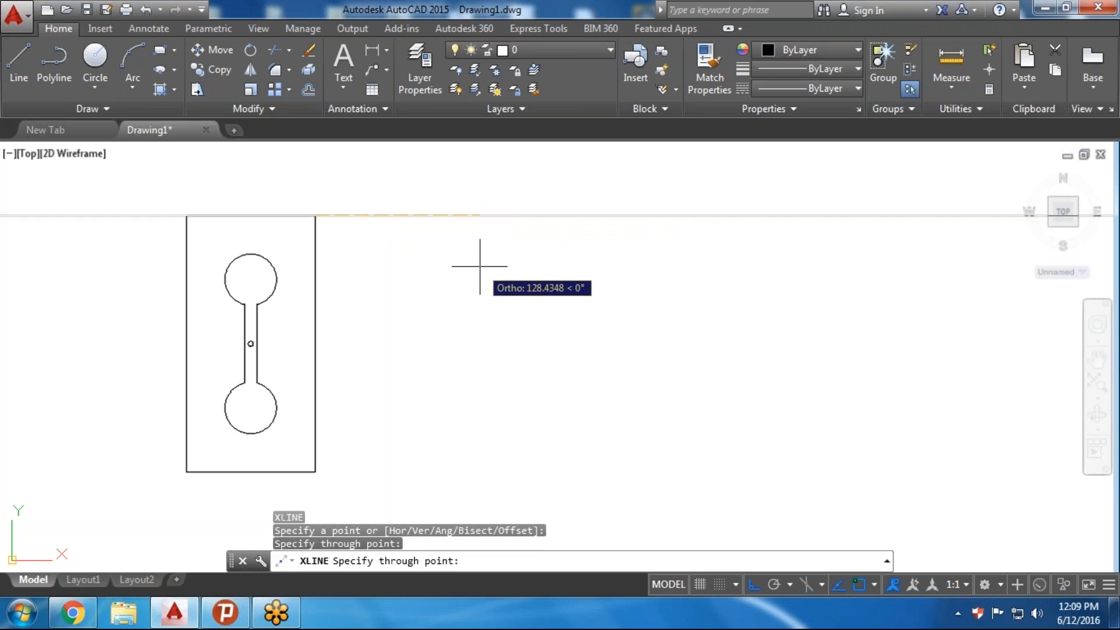
key(Return)
key(Return)
click(315, 471)
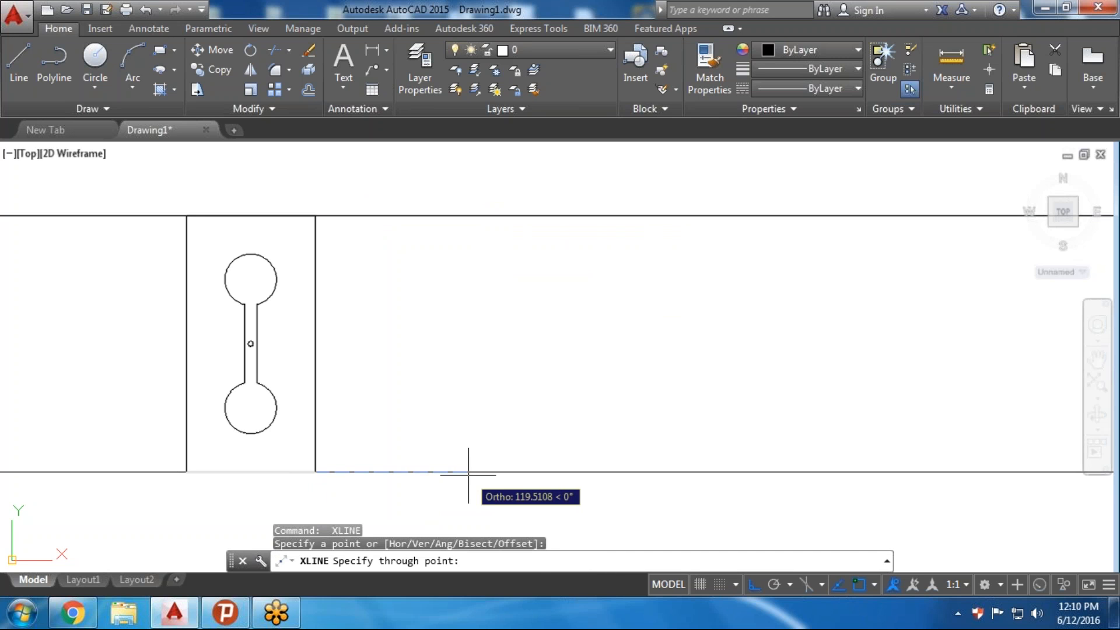
click(467, 468)
key(Return)
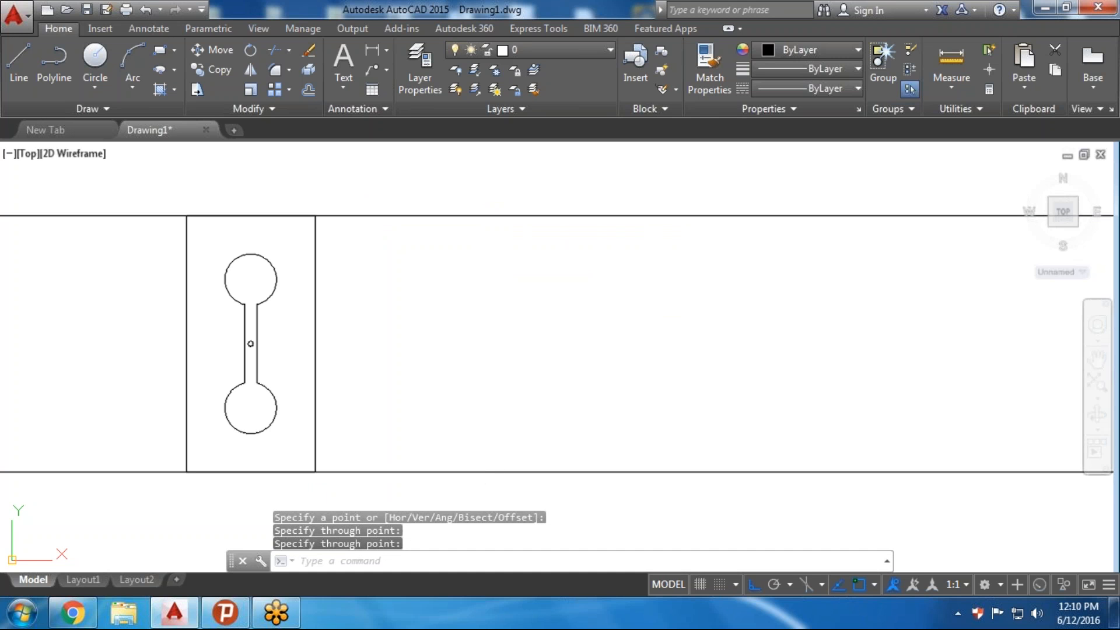
Draw horizontal construction lines through the top of the slot's upper circle and its junction with the neck
scroll(513, 410, down, 1)
scroll(401, 364, up, 2)
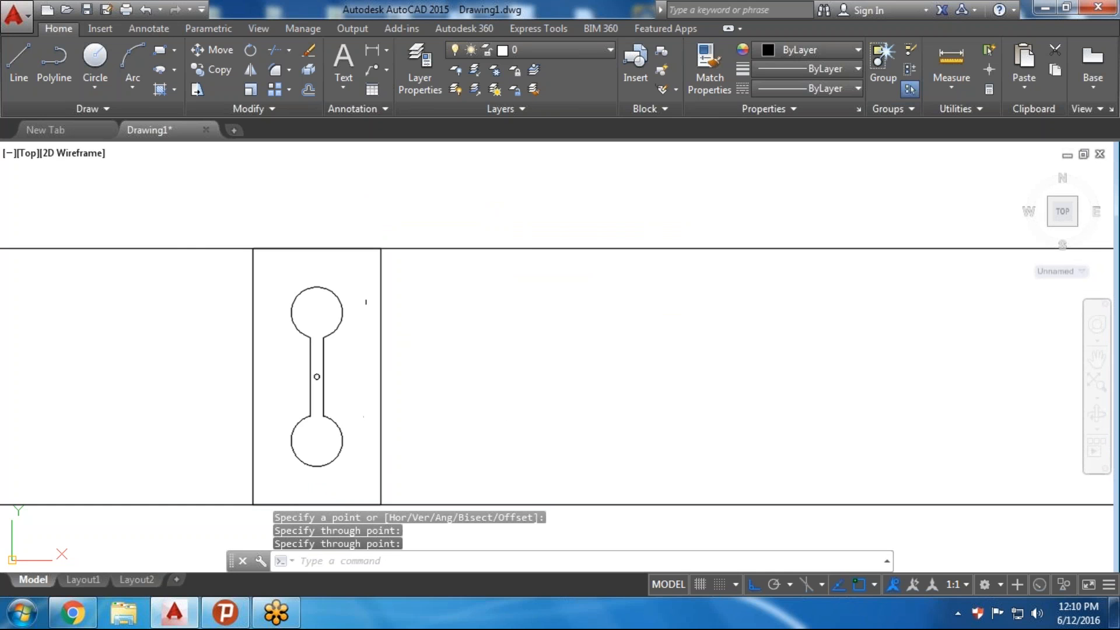
key(Return)
click(316, 287)
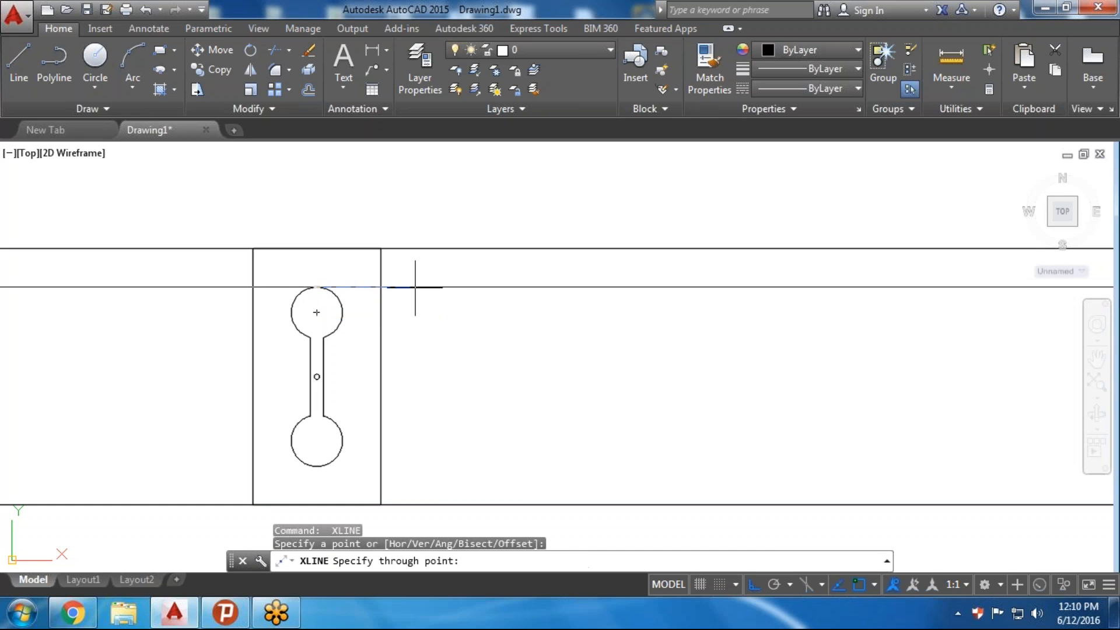
click(463, 287)
key(Return)
key(Return)
click(322, 337)
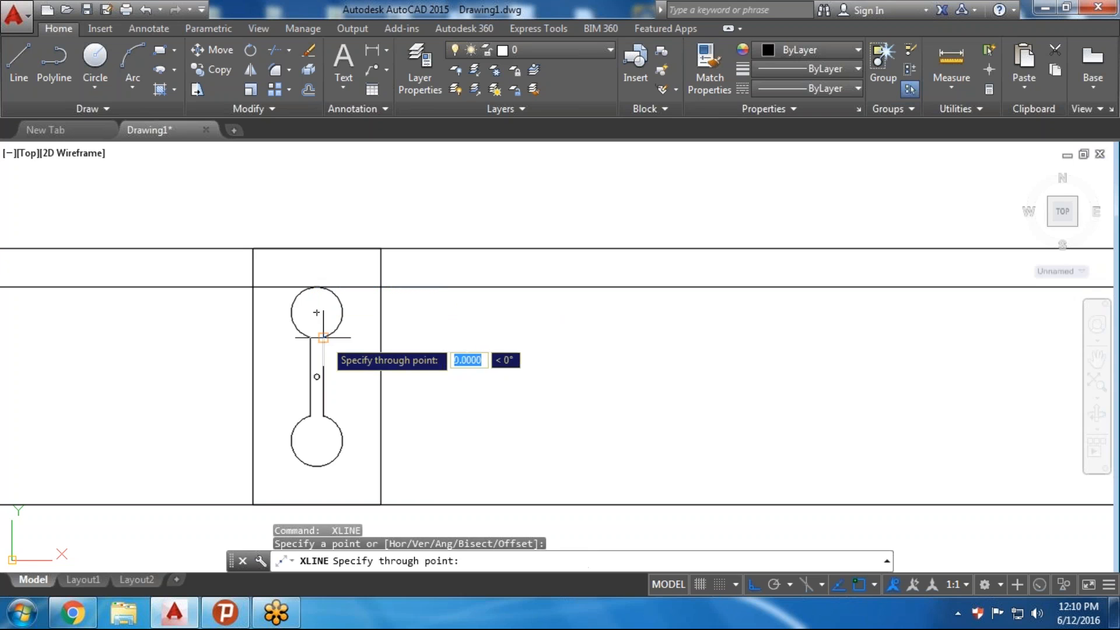
click(452, 325)
key(Return)
Draw horizontal construction lines through the neck's junction with the lower circle and through the lower circle's bottom point
key(Return)
click(323, 416)
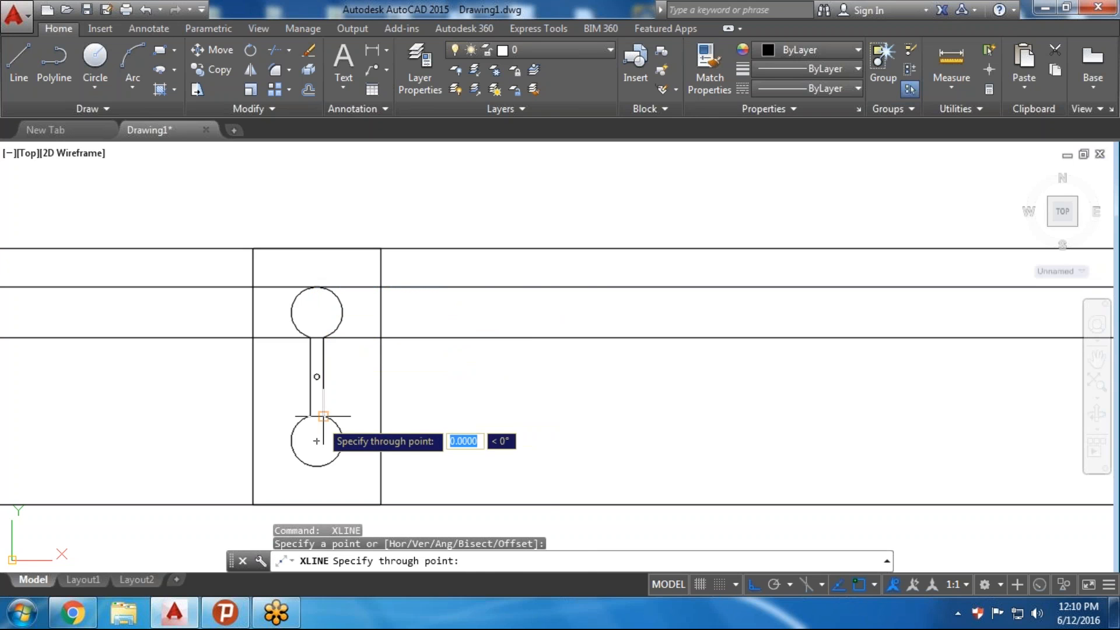
click(458, 413)
key(Return)
key(Return)
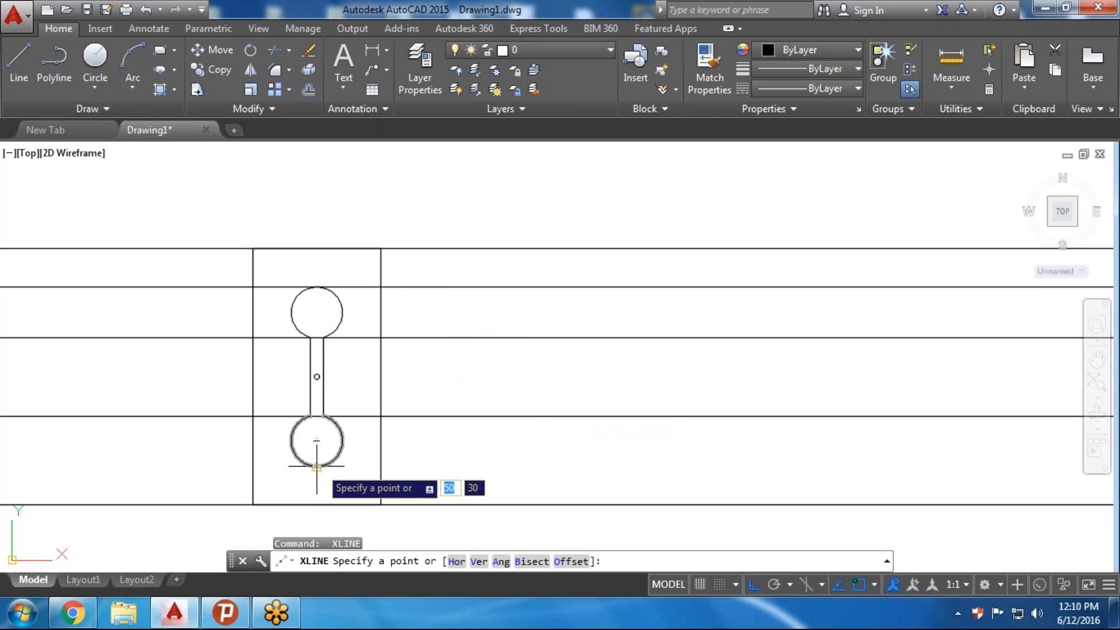
click(317, 466)
click(534, 454)
key(Return)
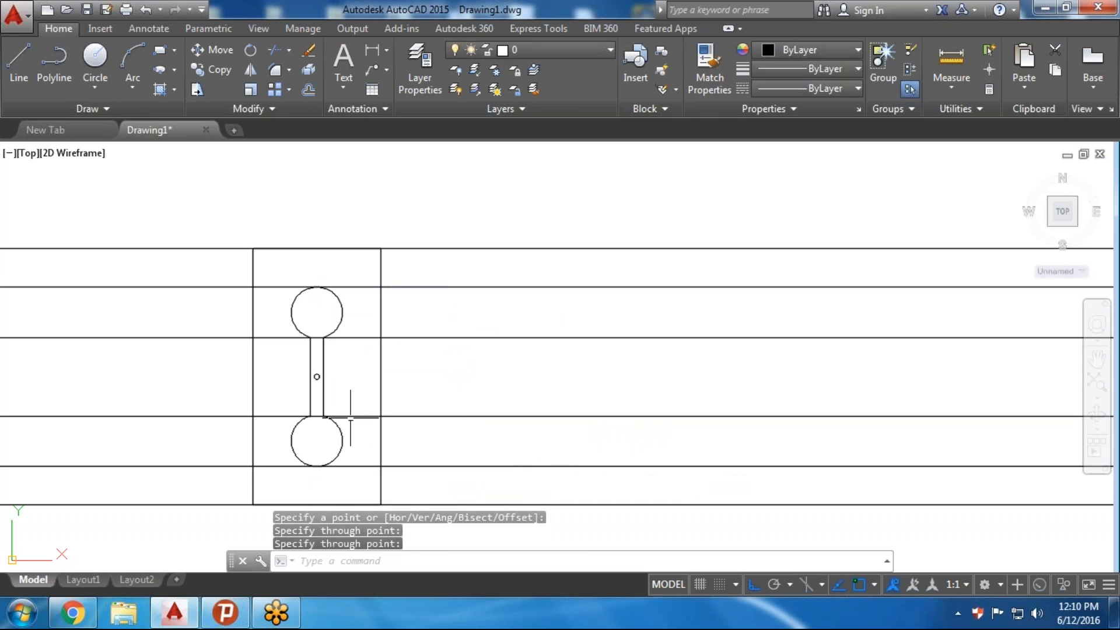
Draw horizontal construction lines through the top and bottom points of the small centre circle
key(Return)
scroll(316, 376, up, 5)
click(317, 383)
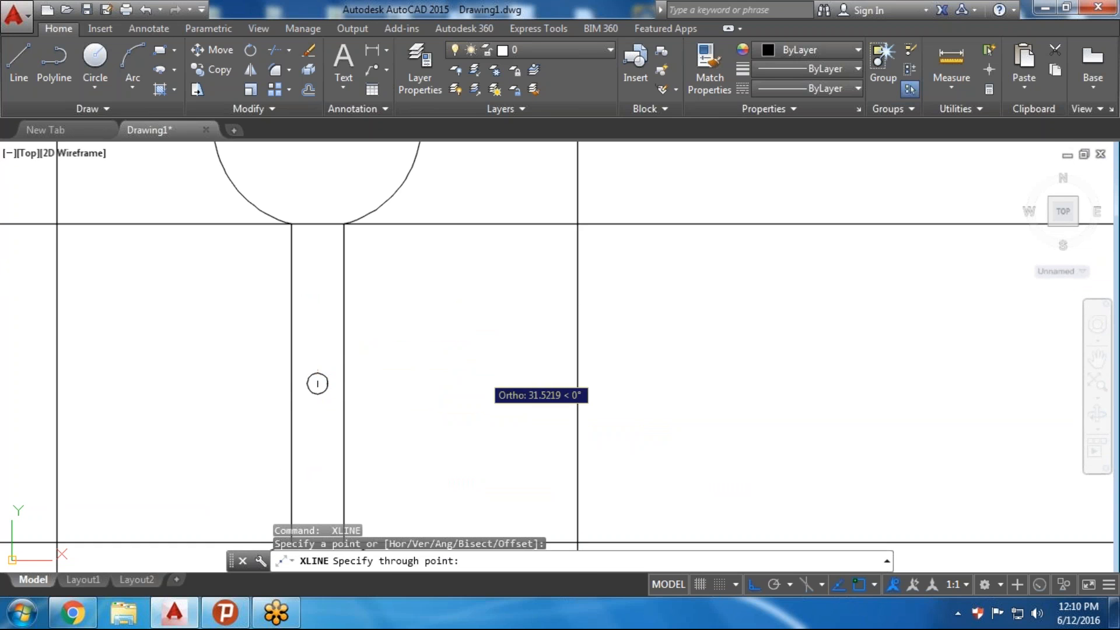
click(481, 373)
key(Return)
key(Return)
click(317, 393)
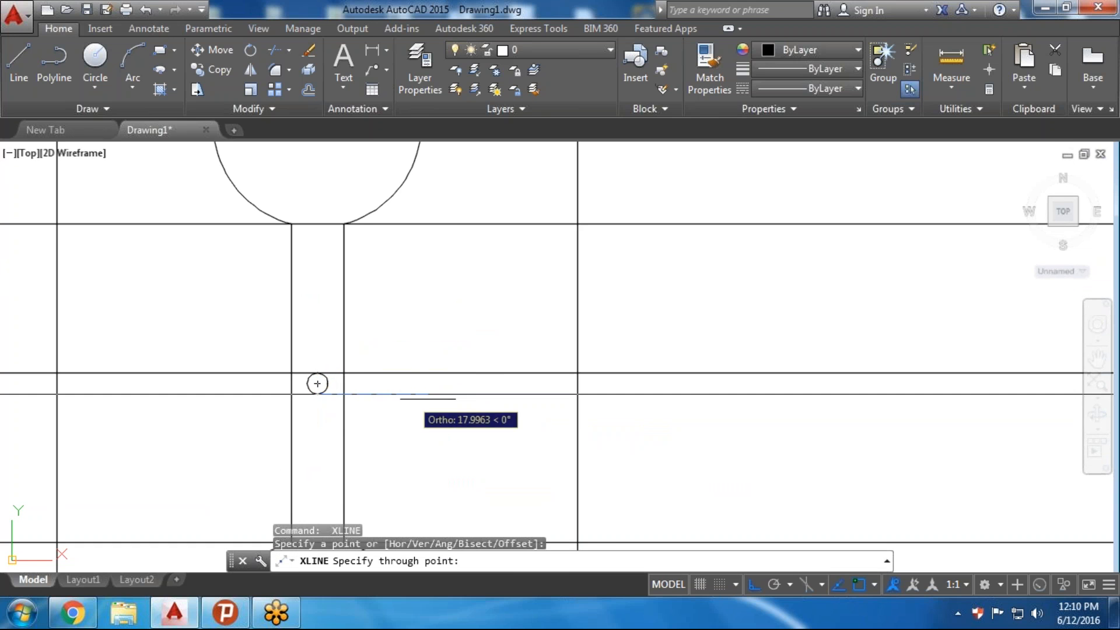
click(469, 403)
key(Return)
scroll(341, 391, down, 5)
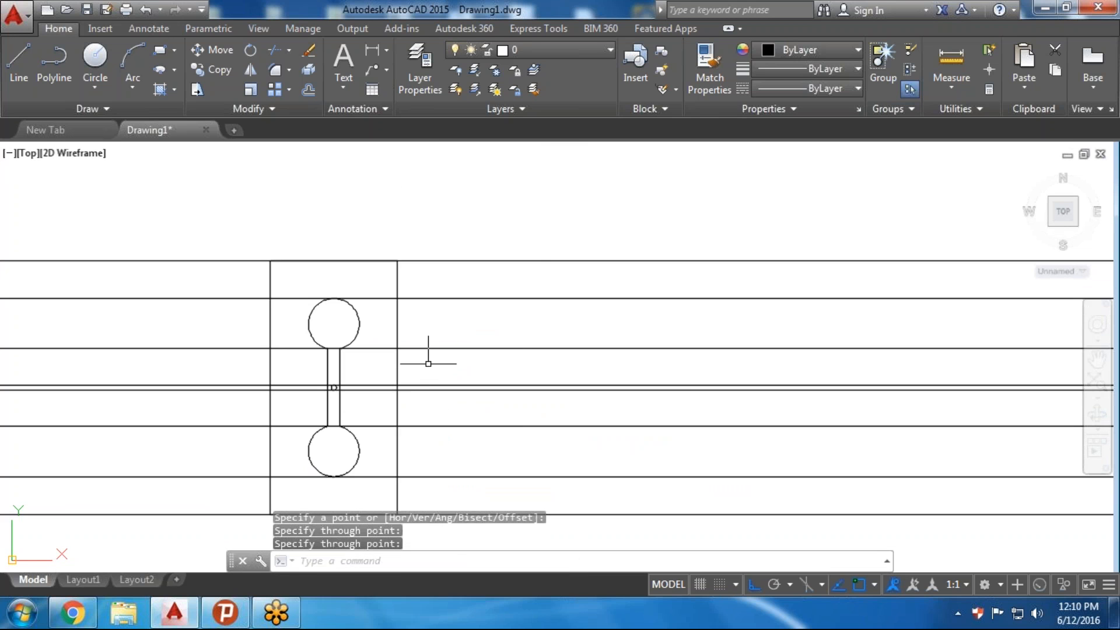
Draw a vertical construction line across the horizontals, a short distance to the right of the plate
key(Return)
click(499, 261)
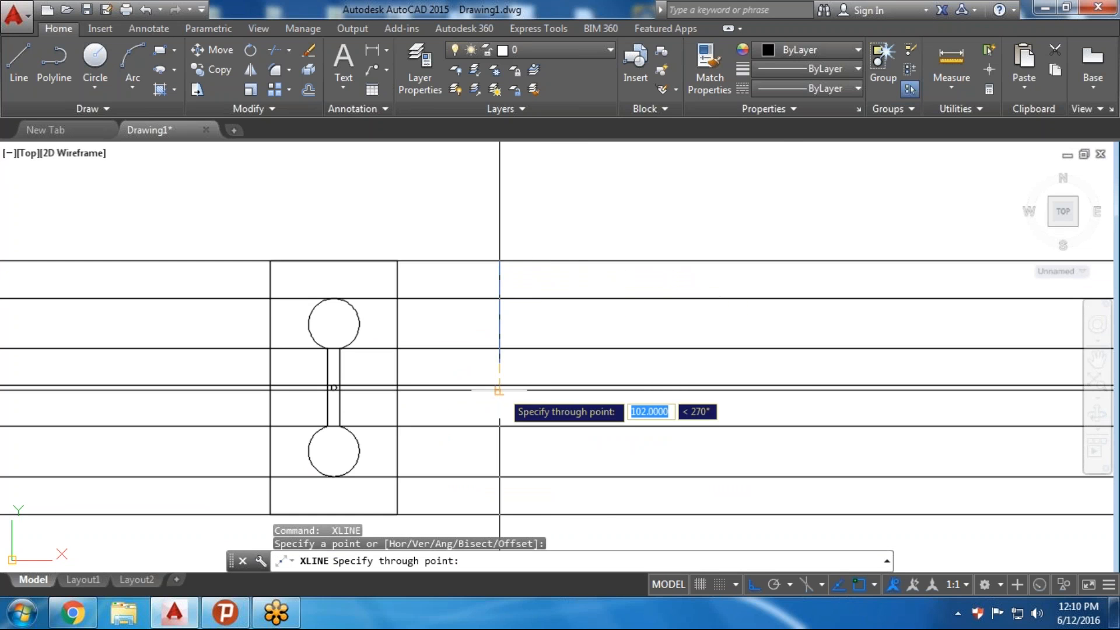
click(598, 361)
key(Return)
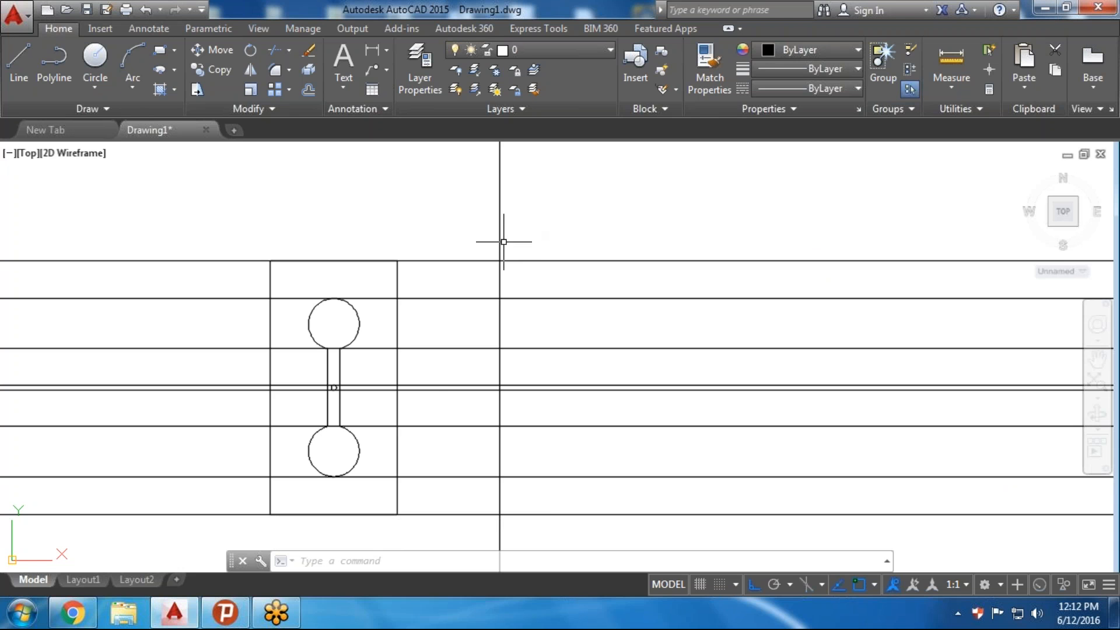
Copy the vertical construction line 100 units to the right
scroll(503, 240, down, 2)
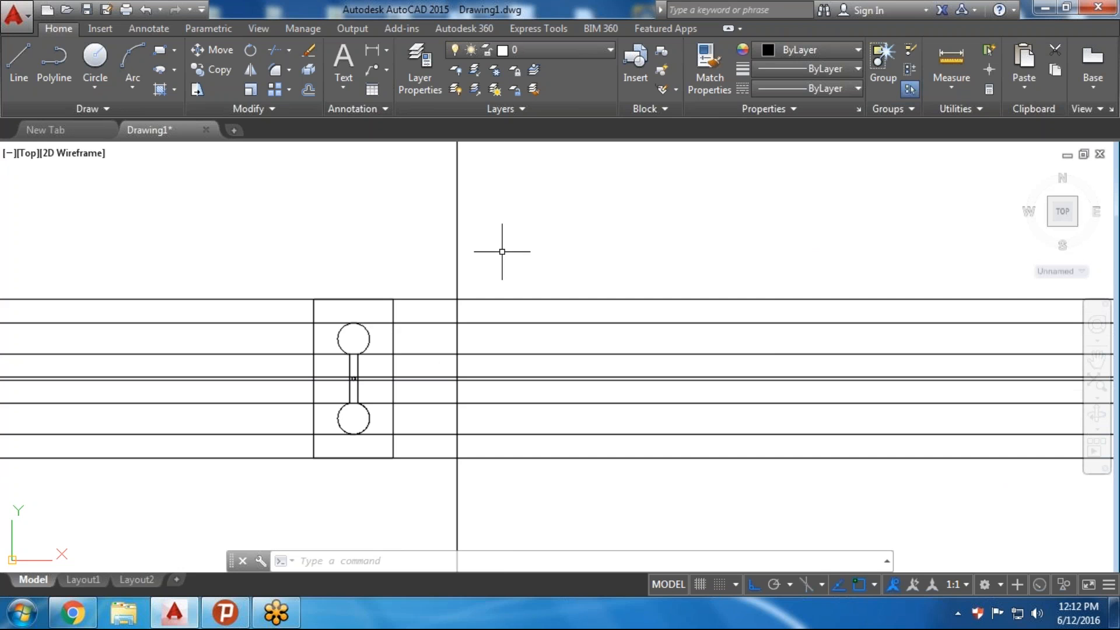
text(o)
key(Return)
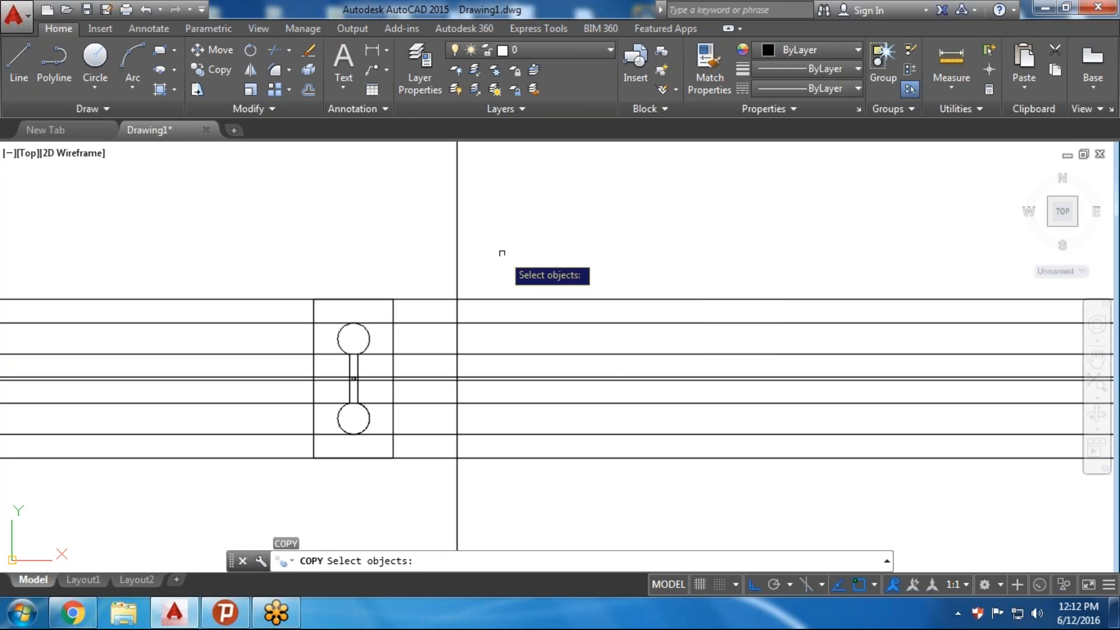
click(465, 269)
click(455, 279)
key(Return)
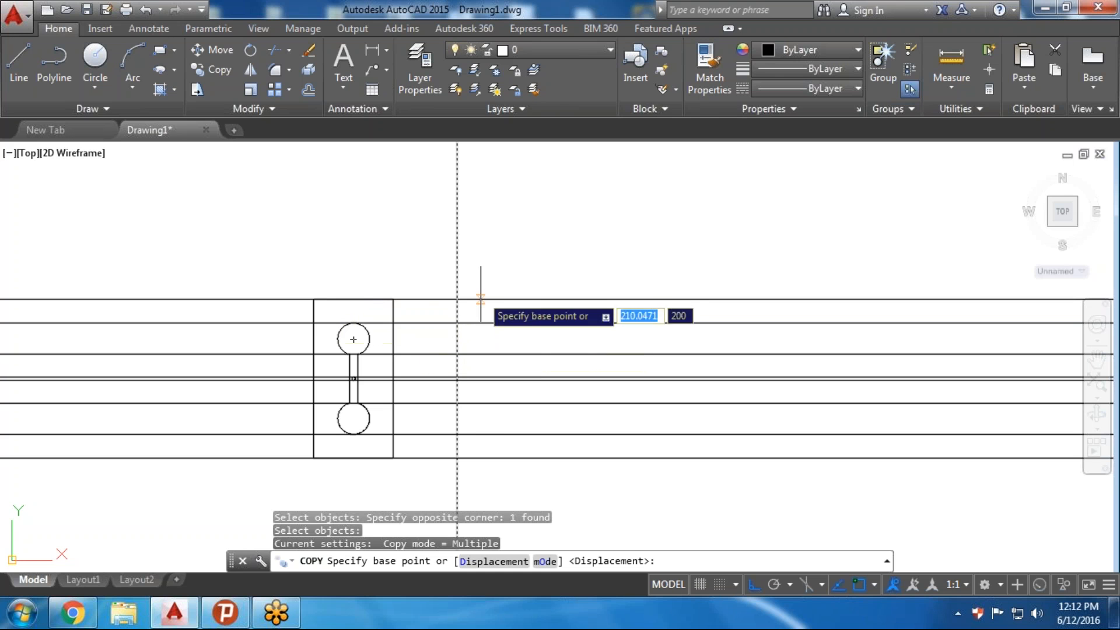
click(451, 296)
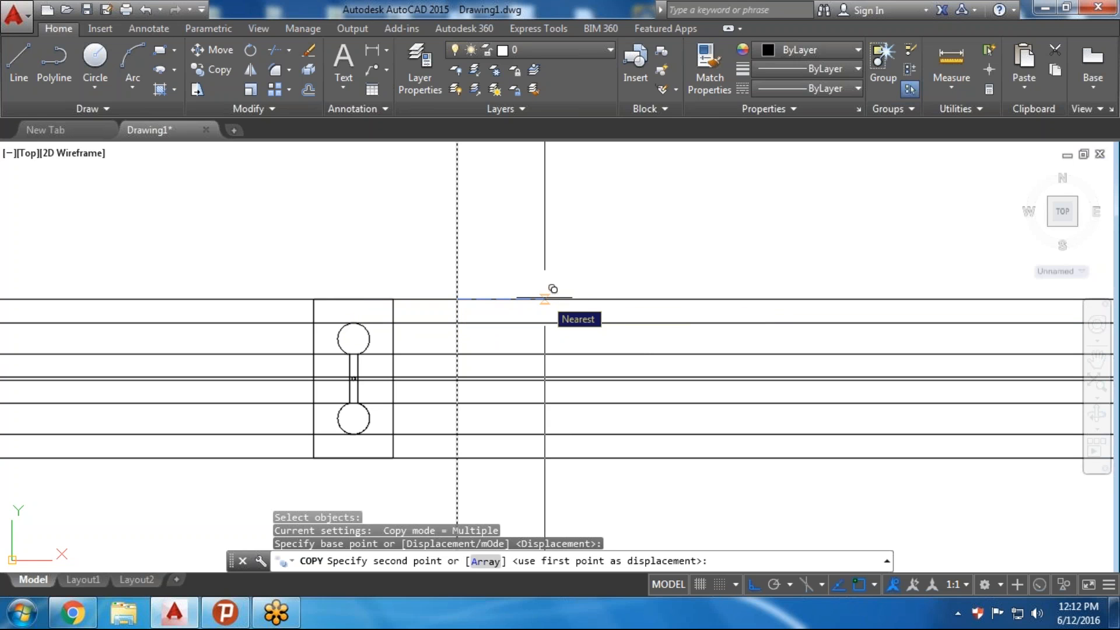
text(2)
key(BackSpace)
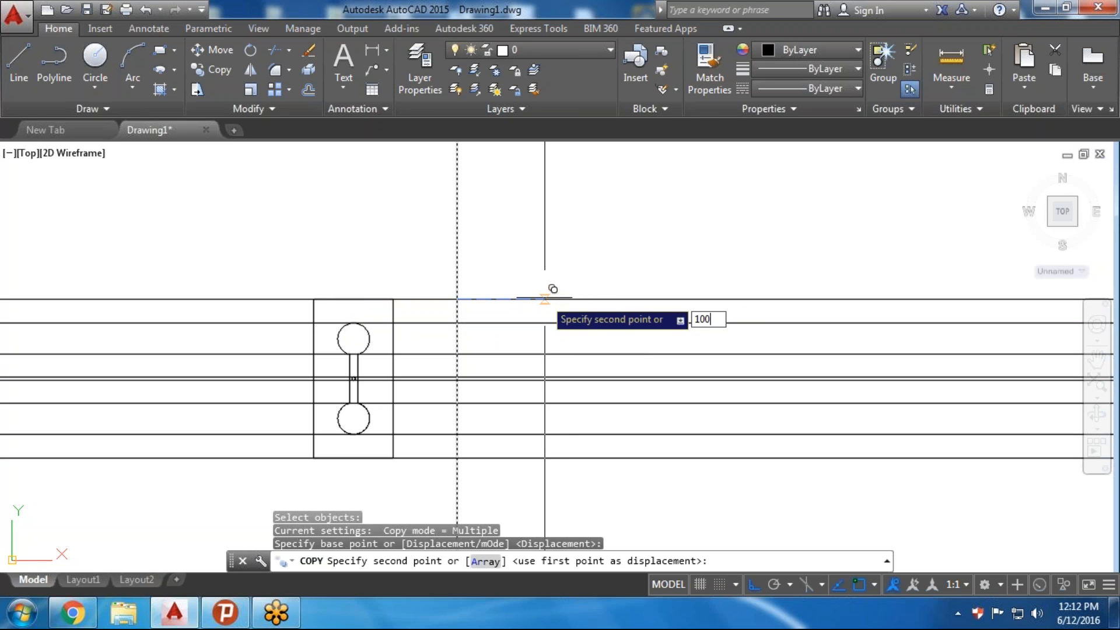
text(100)
key(Return)
key(Return)
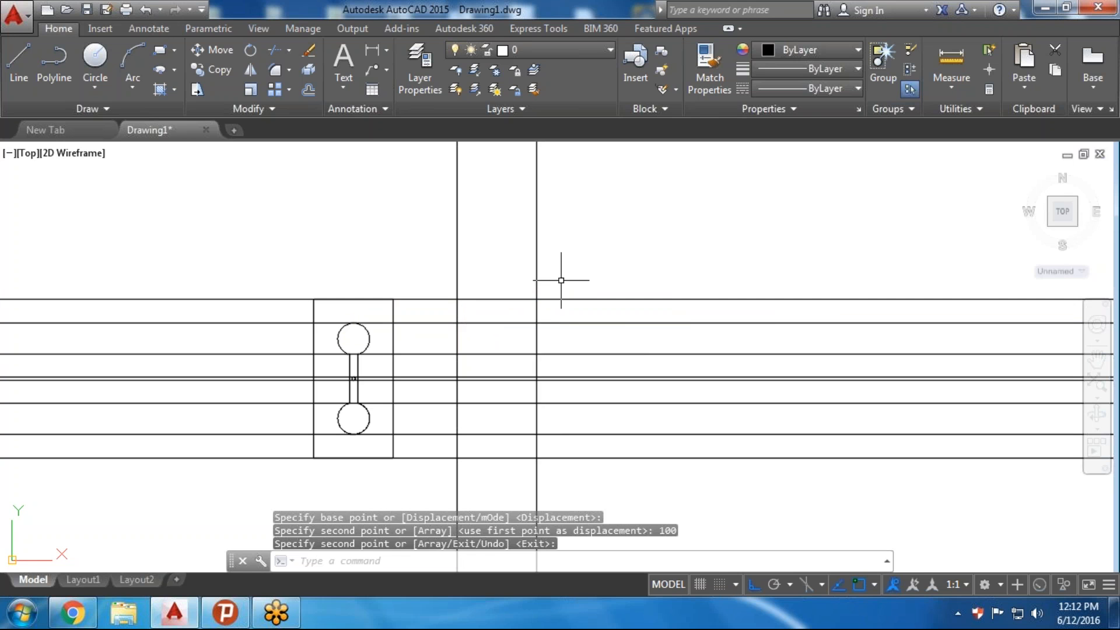
Trim the vertical lines beyond the outermost horizontals and the horizontals between the plate and the first vertical line
text(tr)
key(Return)
key(Return)
click(560, 230)
click(440, 220)
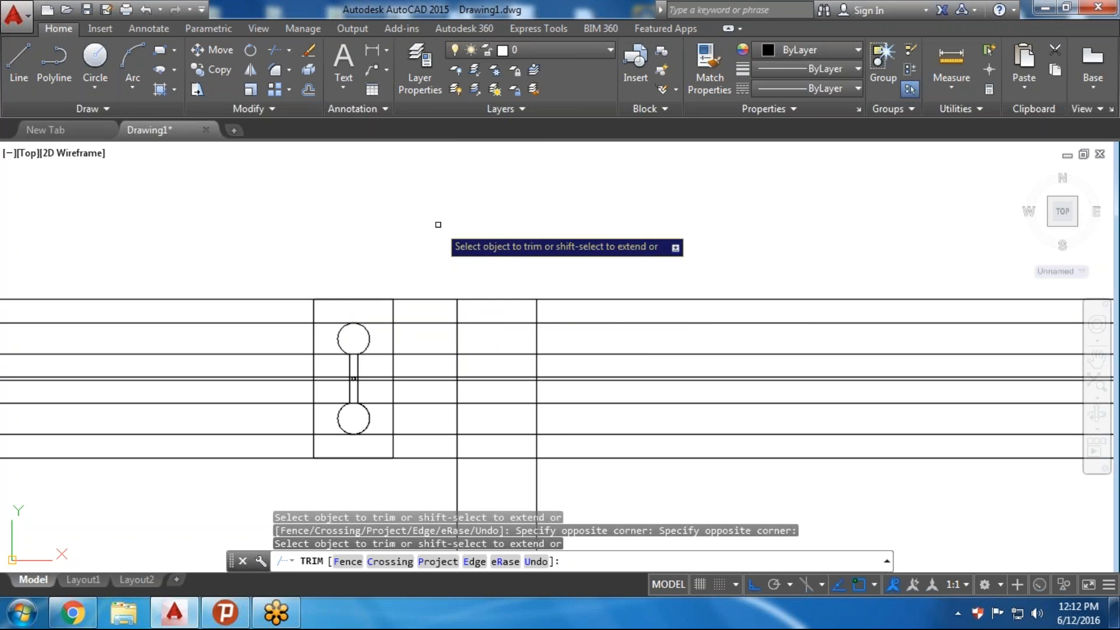
click(435, 275)
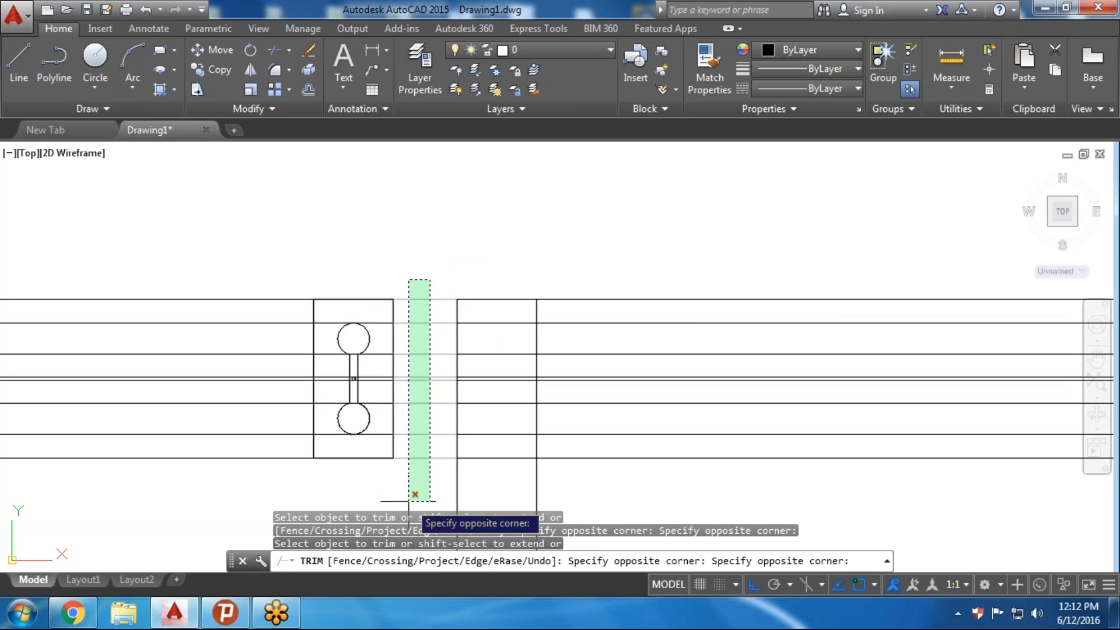
click(410, 498)
middle_drag(584, 476, 564, 393)
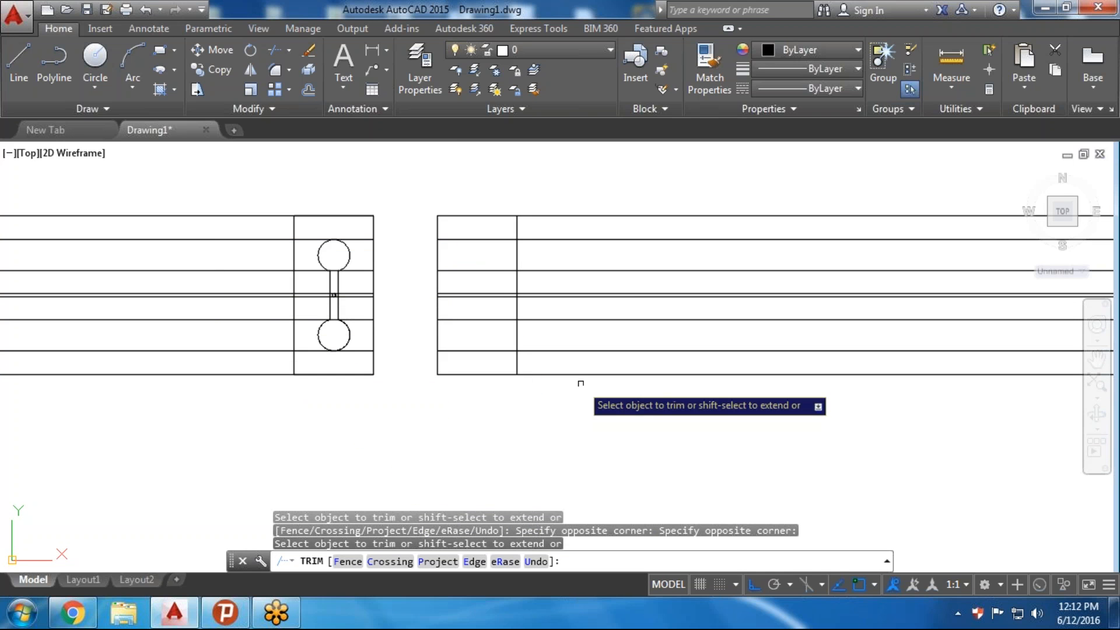
key(Escape)
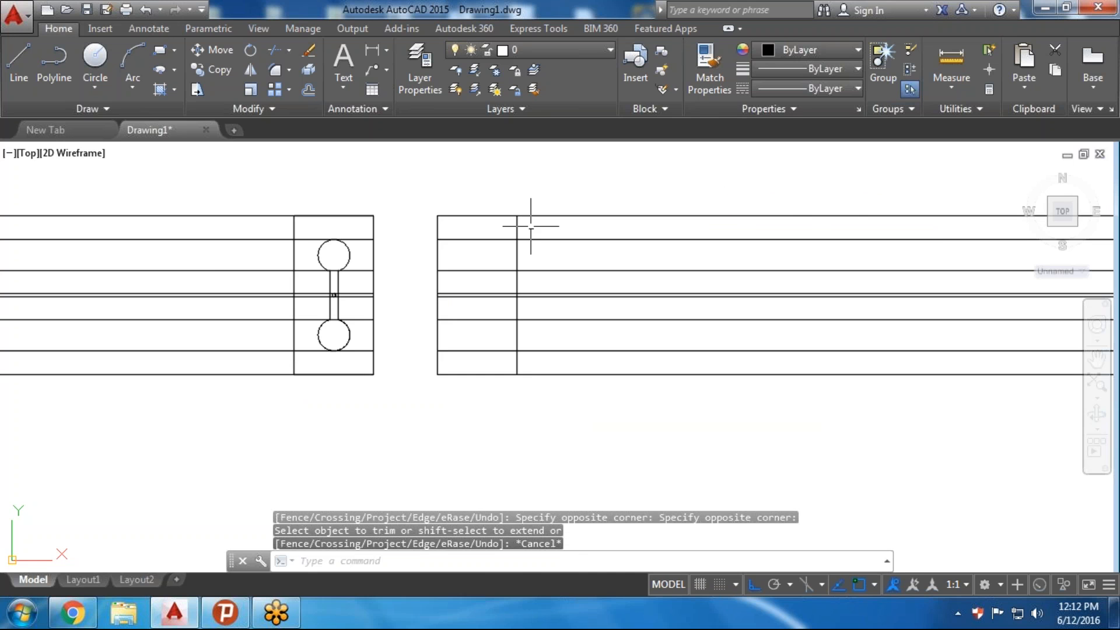
Erase the leftover horizontal lines that run across the plate and to its left
click(234, 188)
click(125, 411)
key(Delete)
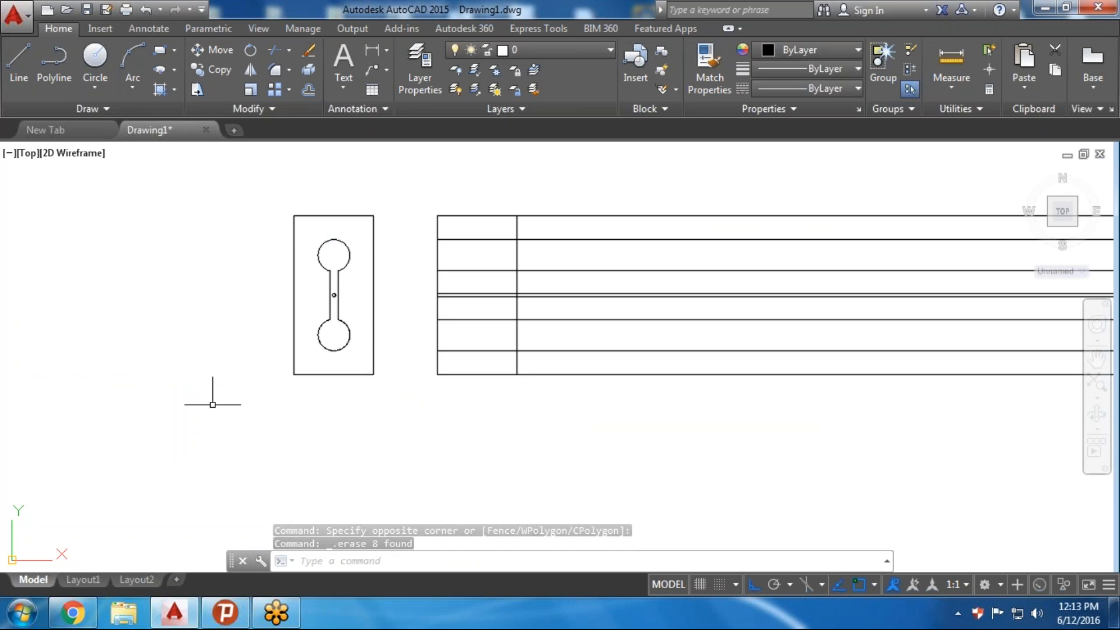
Copy the second vertical line of the projected view 10 units to the right
scroll(411, 268, up, 2)
middle_drag(411, 267, 358, 304)
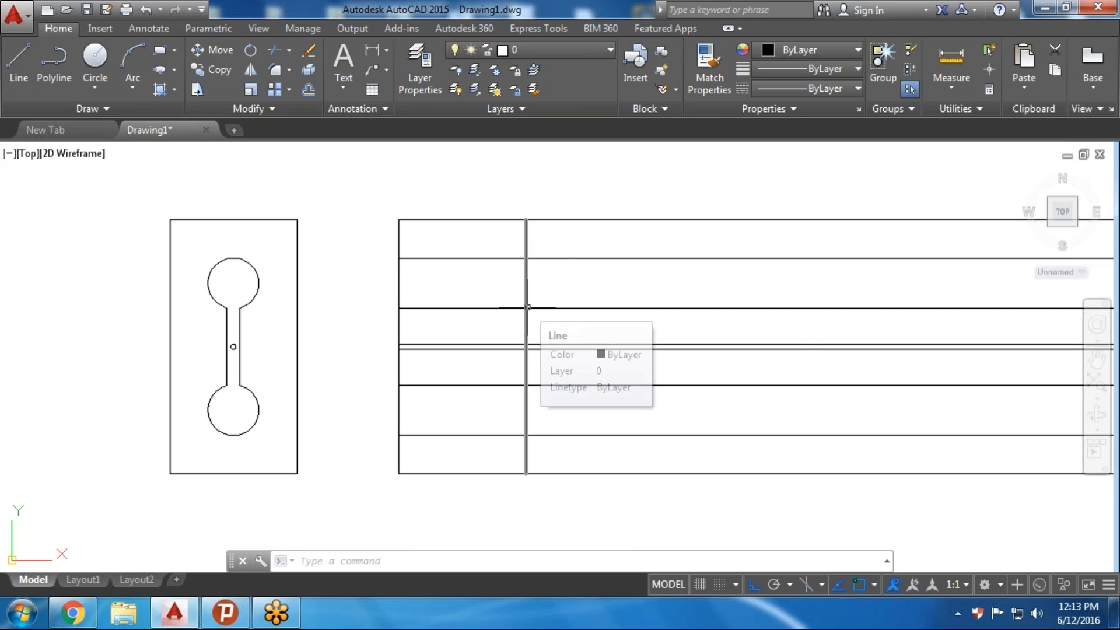
text(Co)
key(Return)
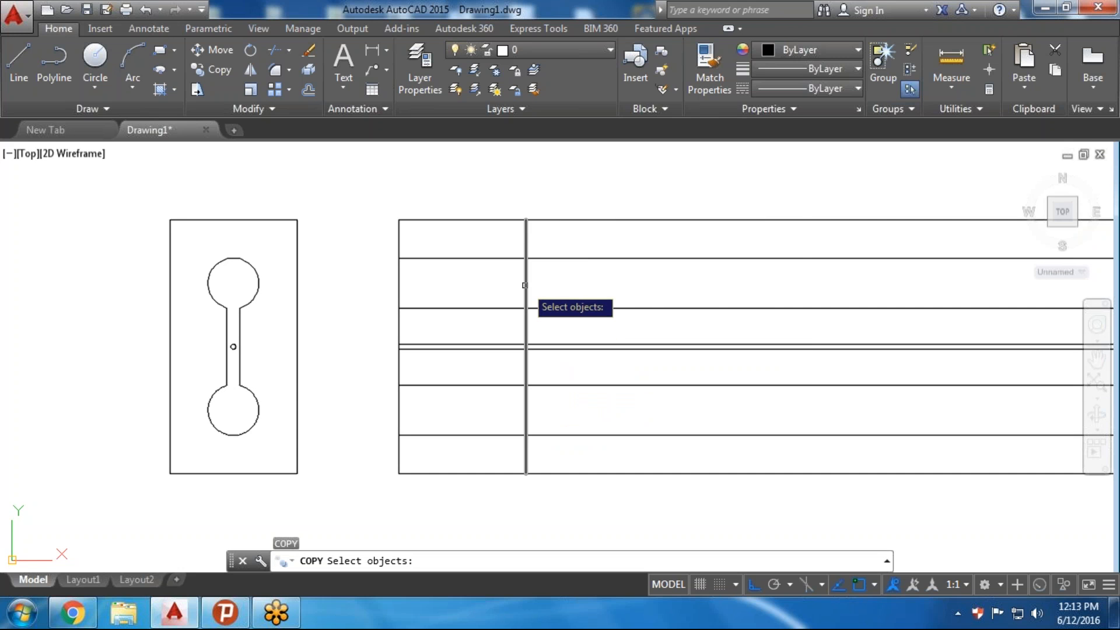
click(524, 285)
key(Return)
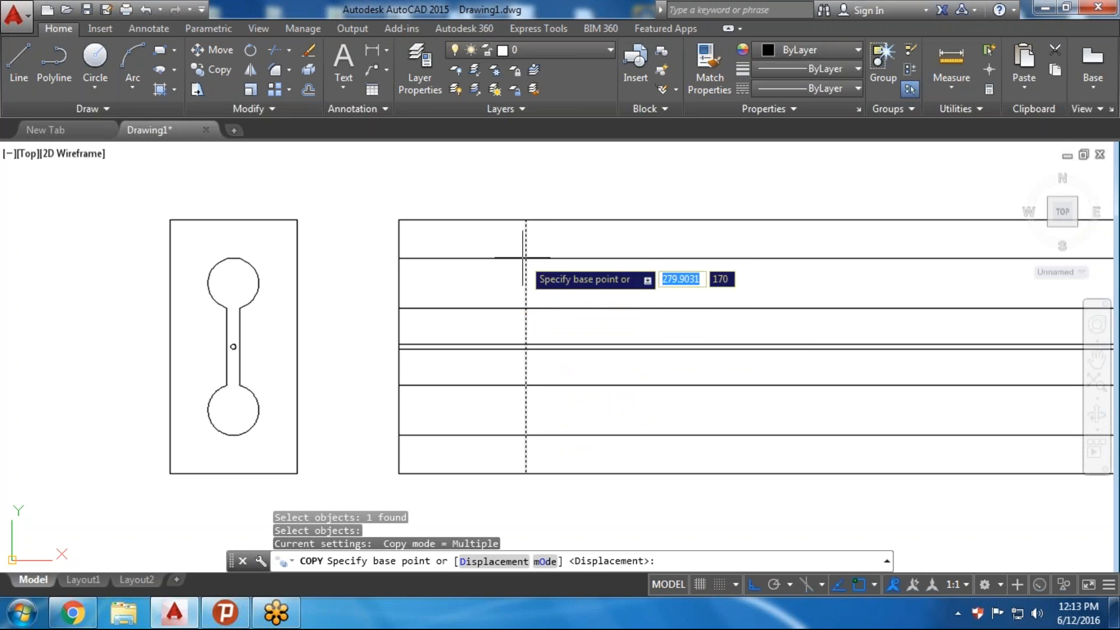
click(526, 220)
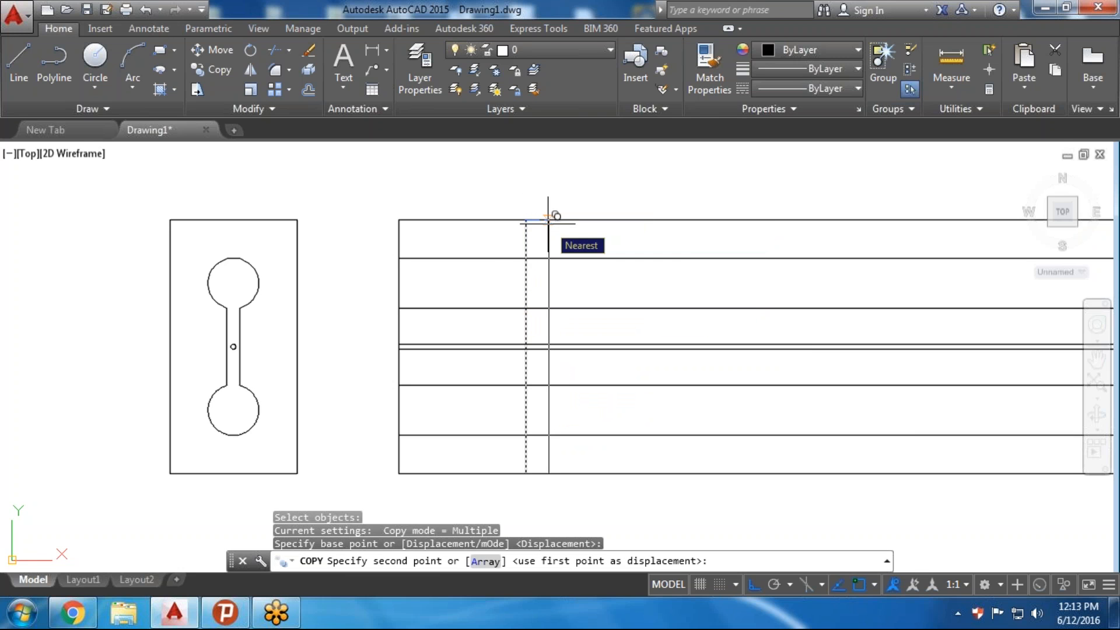
text(20)
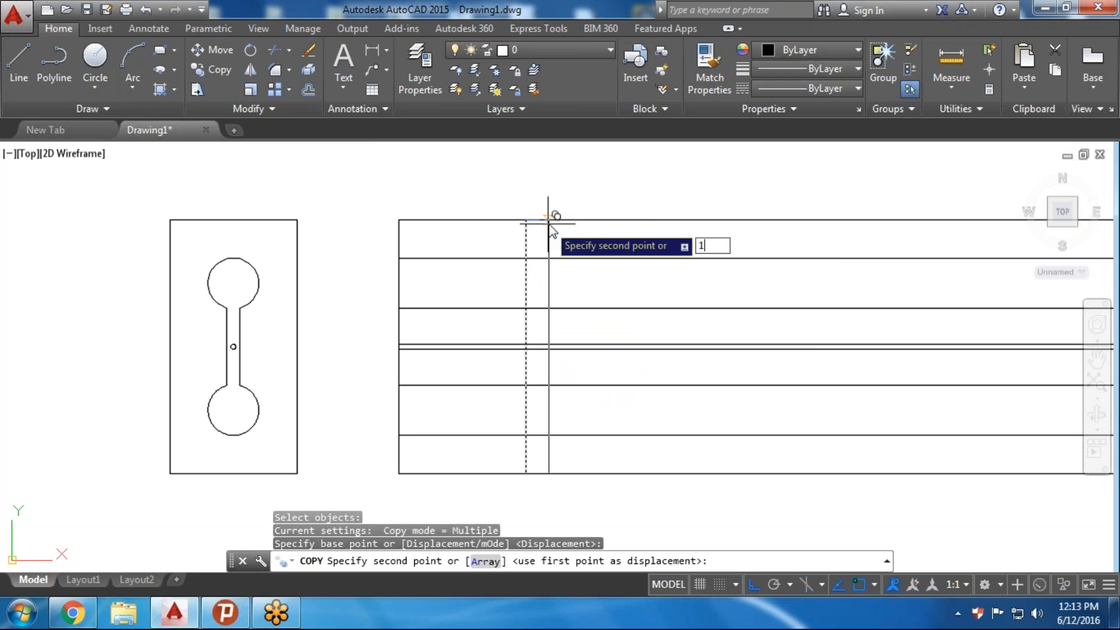
key(Return)
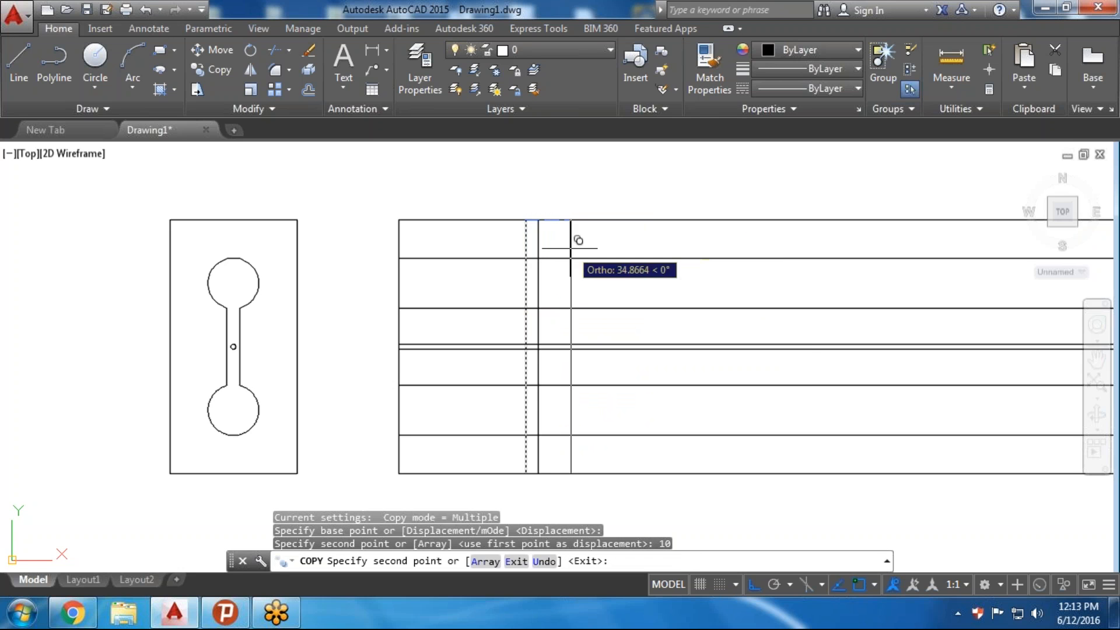
key(Return)
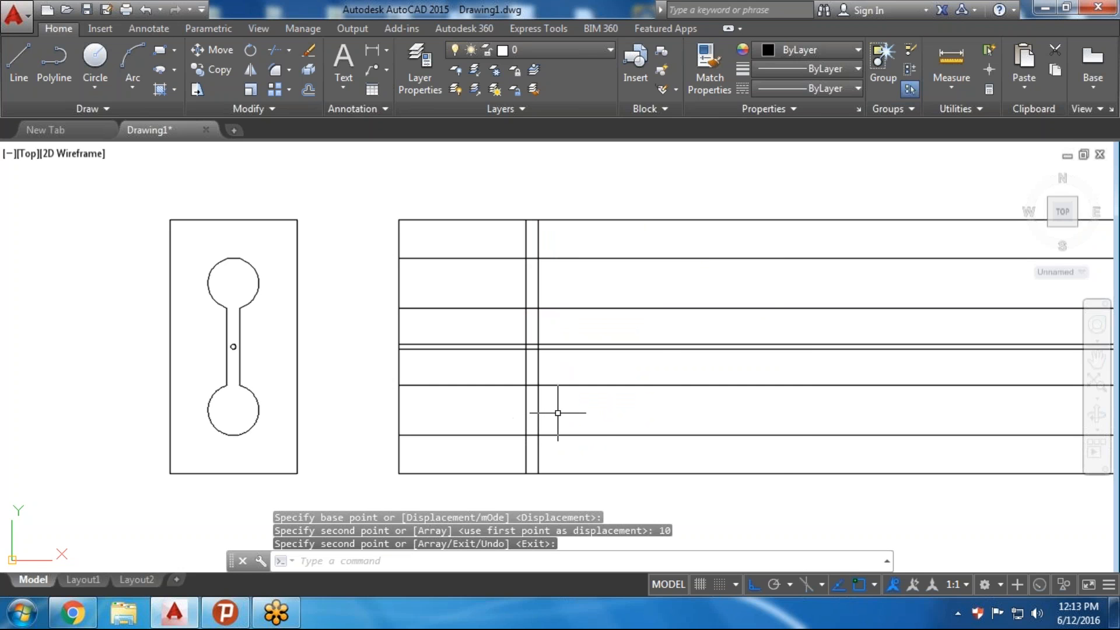
Trim the new vertical line, keeping only its segments level with the slot's upper and lower circles
text(tr)
key(Return)
key(Return)
click(537, 456)
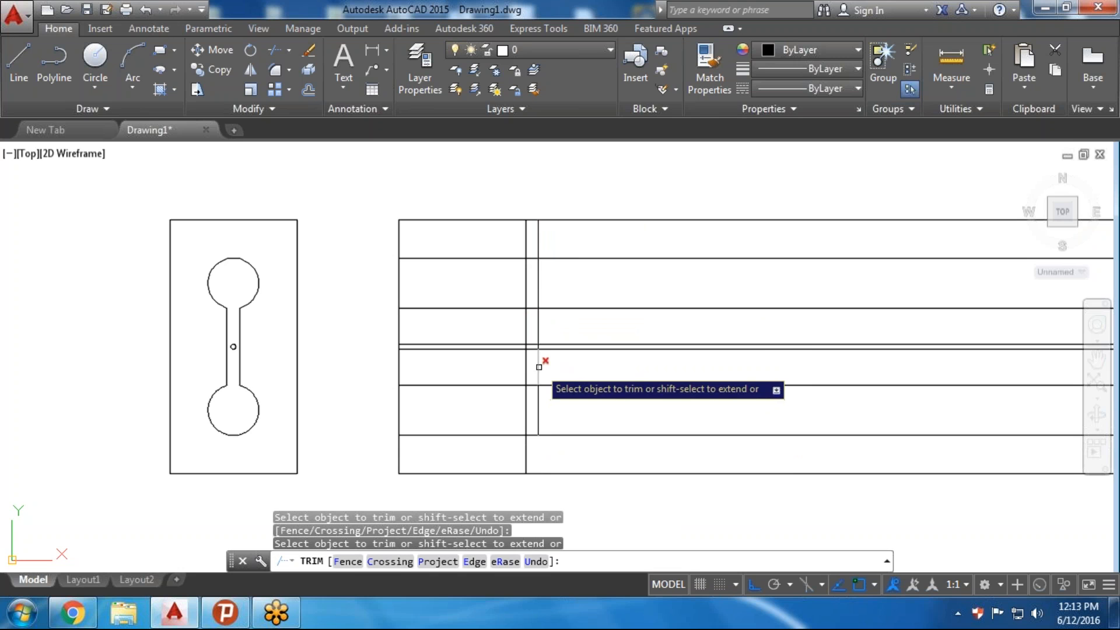
click(539, 233)
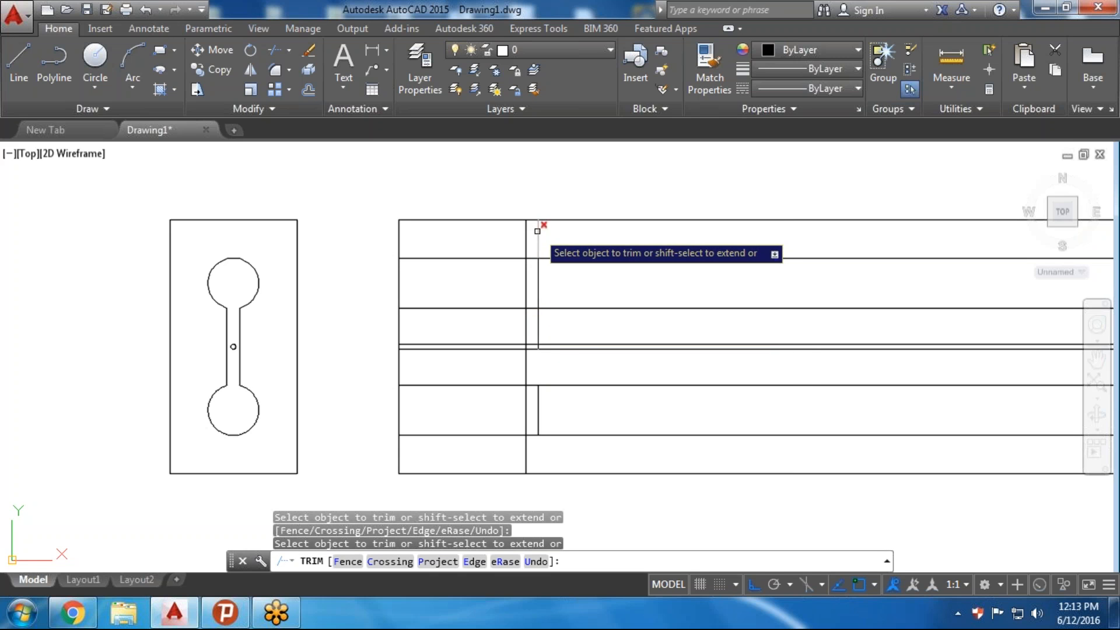
scroll(540, 344, up, 4)
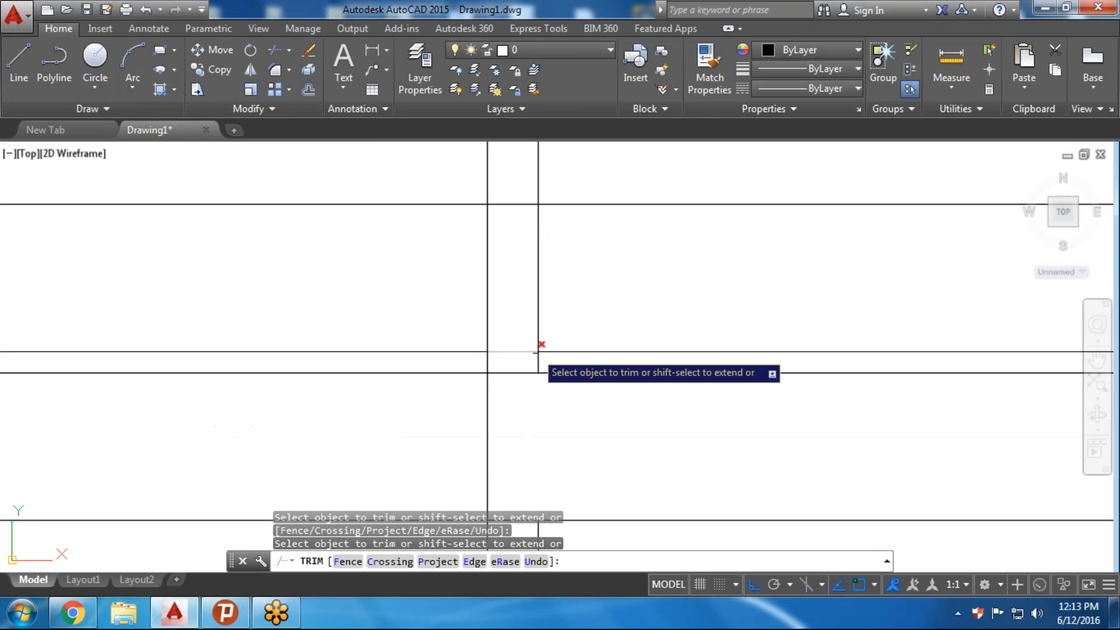
scroll(539, 359, up, 4)
click(539, 364)
click(540, 327)
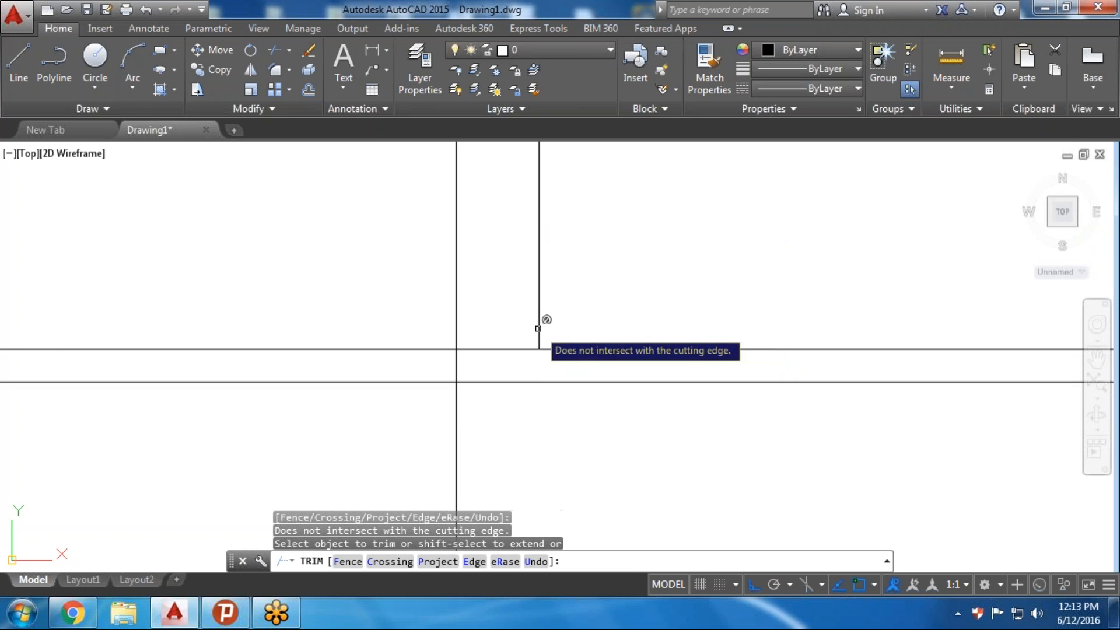
scroll(542, 321, down, 5)
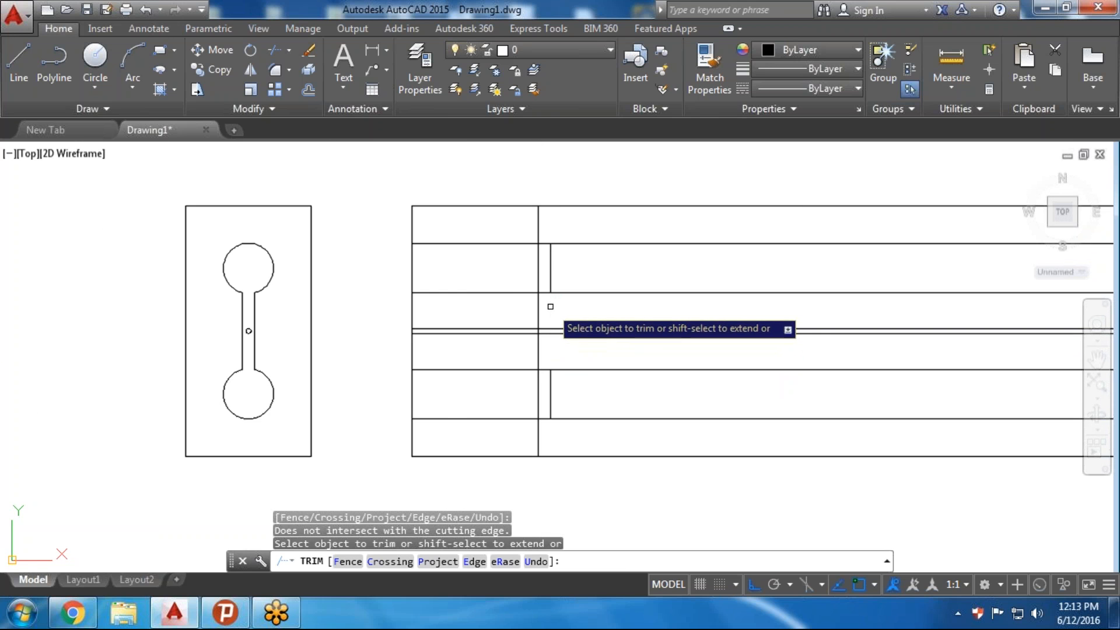
scroll(578, 311, down, 2)
scroll(595, 307, up, 2)
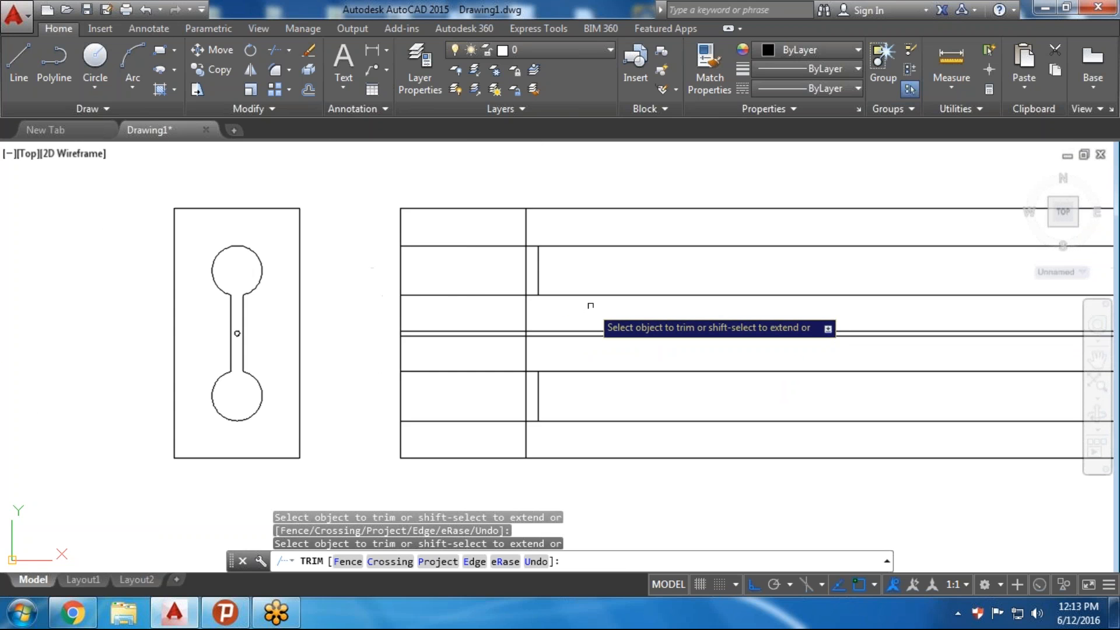
Trim the four horizontals level with the slot circles, keeping only the short notch edges beyond the projected view's second vertical line
click(604, 239)
click(583, 315)
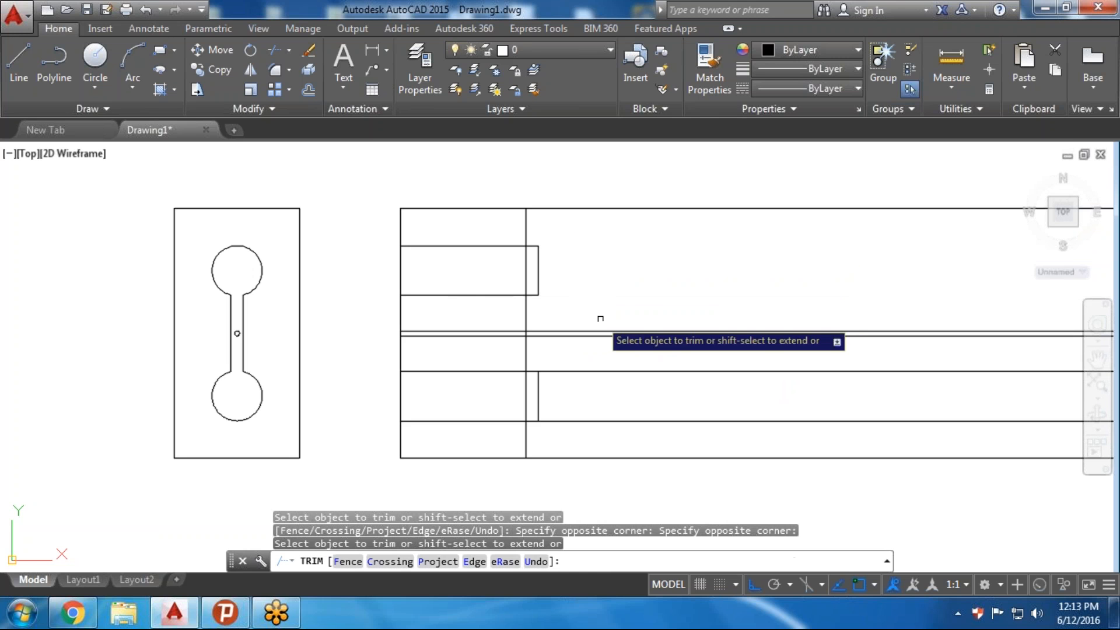
click(593, 363)
click(586, 429)
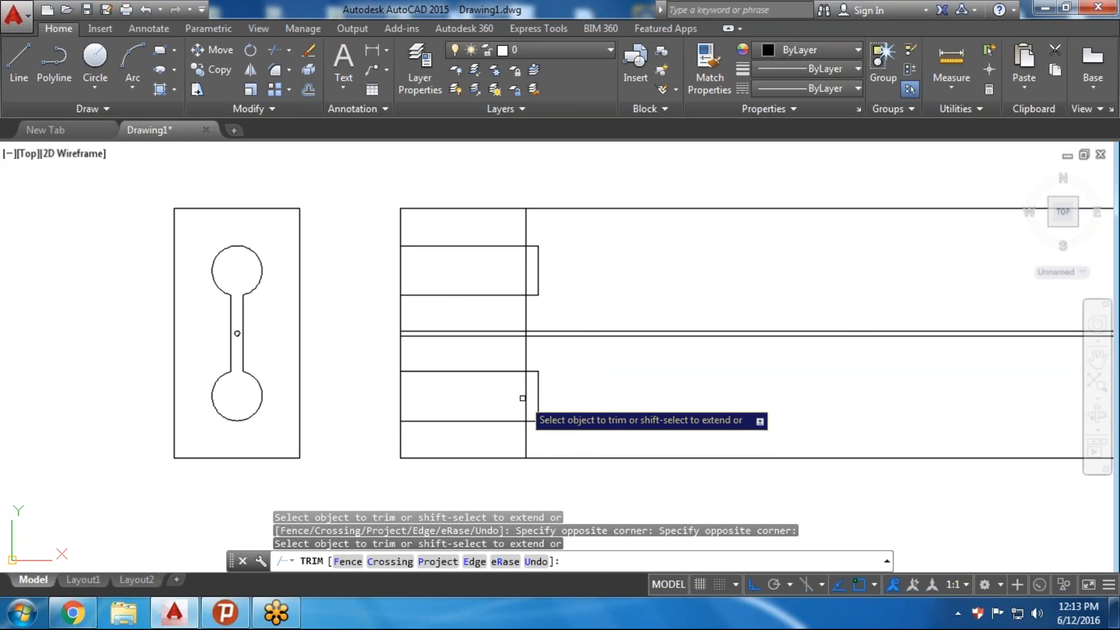
click(482, 358)
click(451, 444)
click(469, 223)
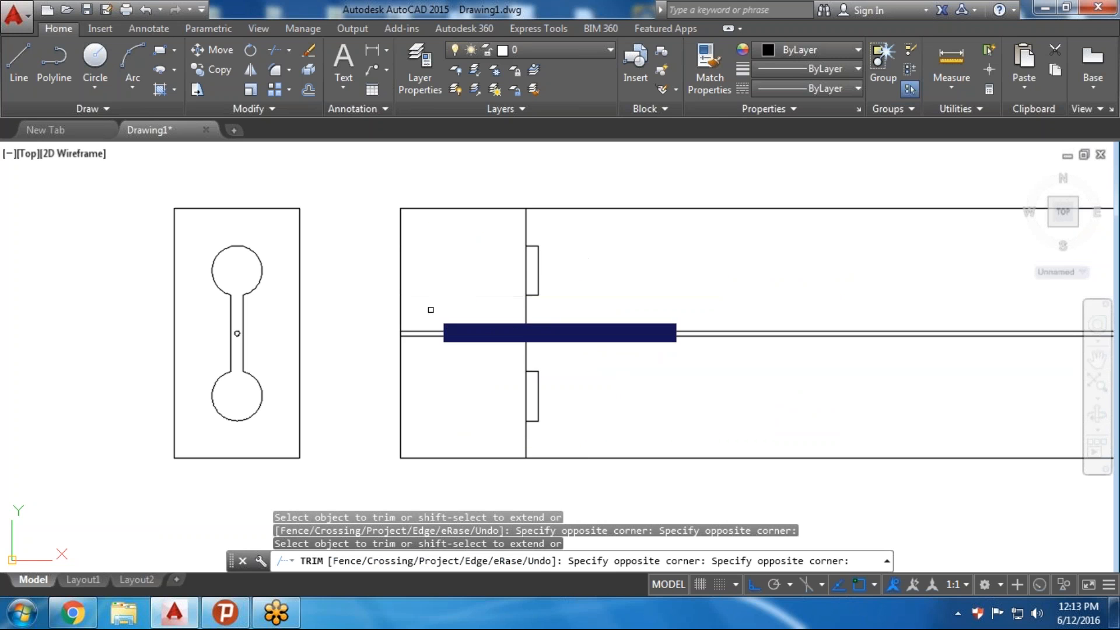
click(430, 309)
Trim the second vertical line of the projected view across the openings of the upper and lower notches
click(526, 280)
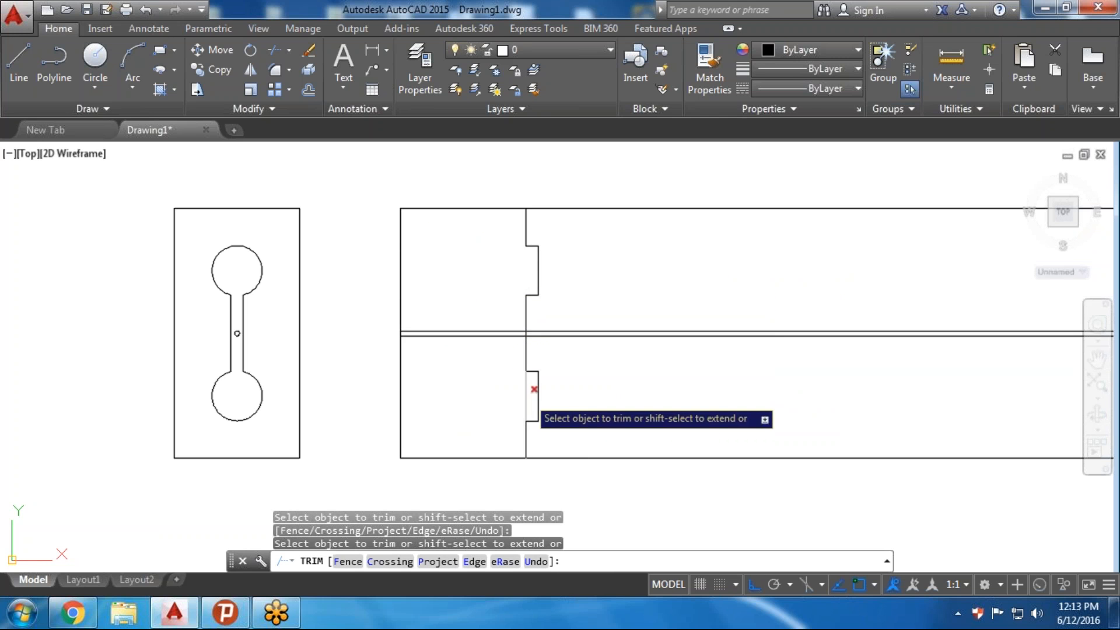
click(526, 395)
key(Escape)
scroll(617, 392, down, 2)
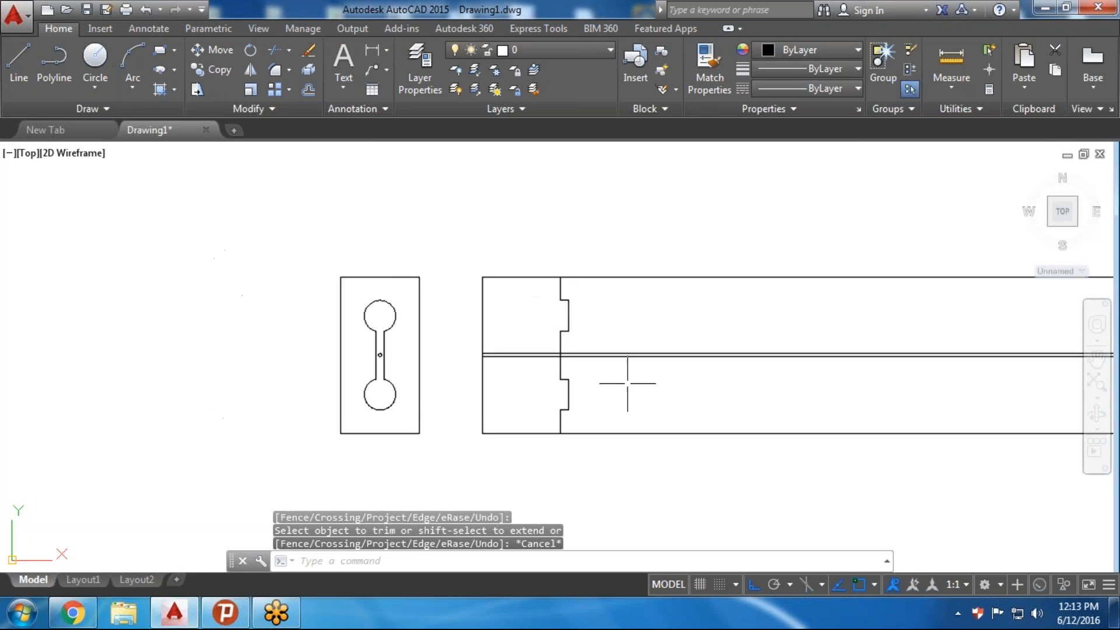
scroll(412, 342, up, 2)
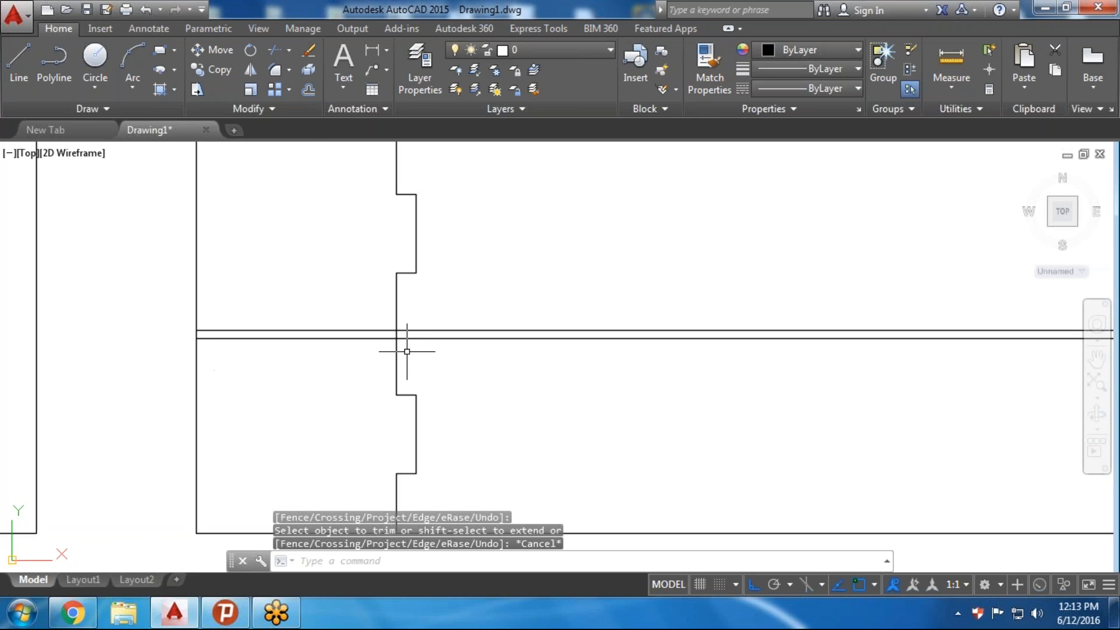
scroll(395, 330, down, 2)
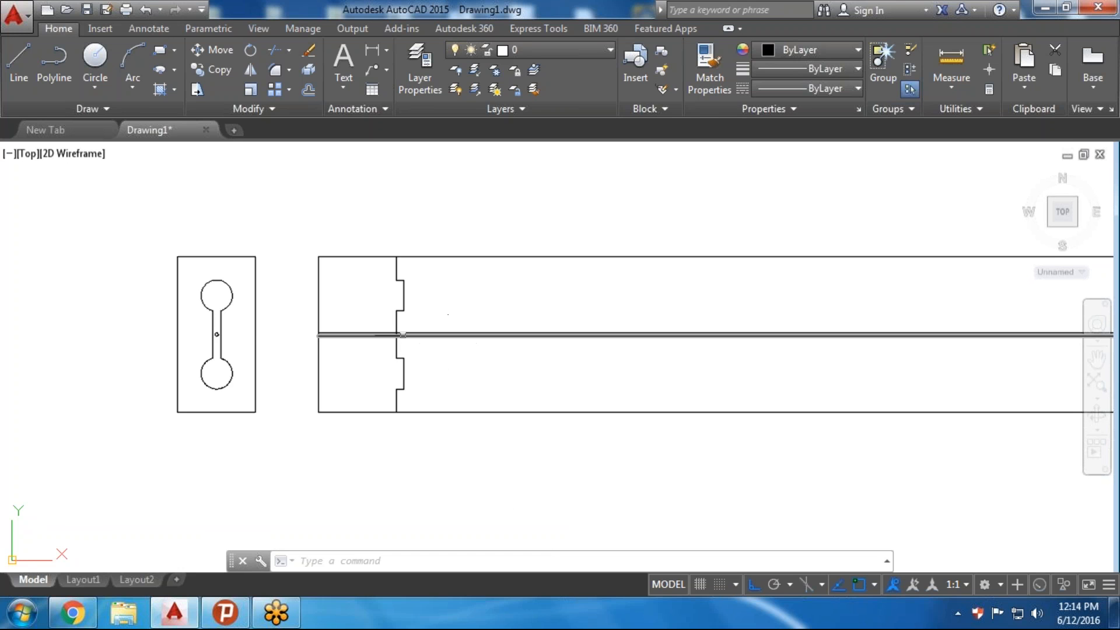
Trim the two closely spaced horizontals projected from the small centre circle where they run beyond the second vertical line
click(456, 326)
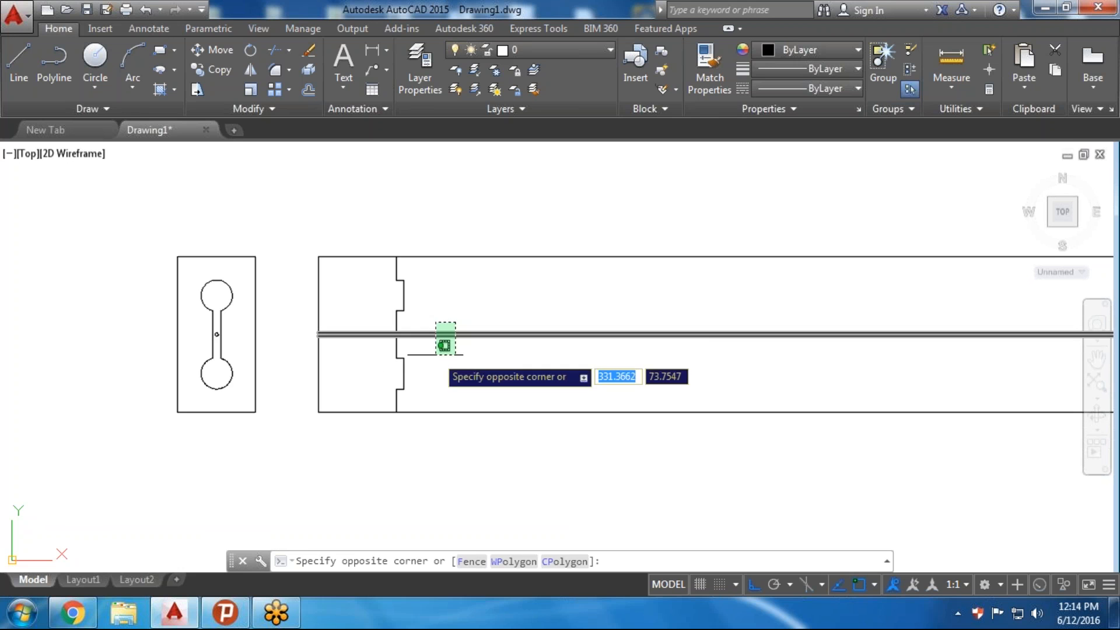
click(461, 300)
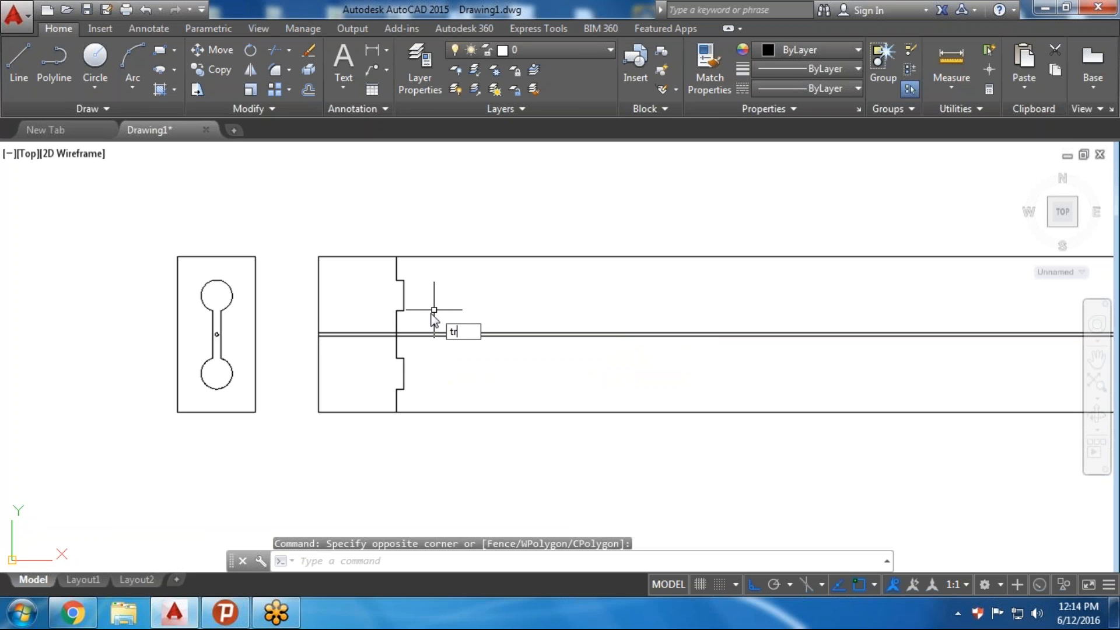
key(Return)
key(Return)
click(448, 321)
click(434, 360)
scroll(377, 335, up, 2)
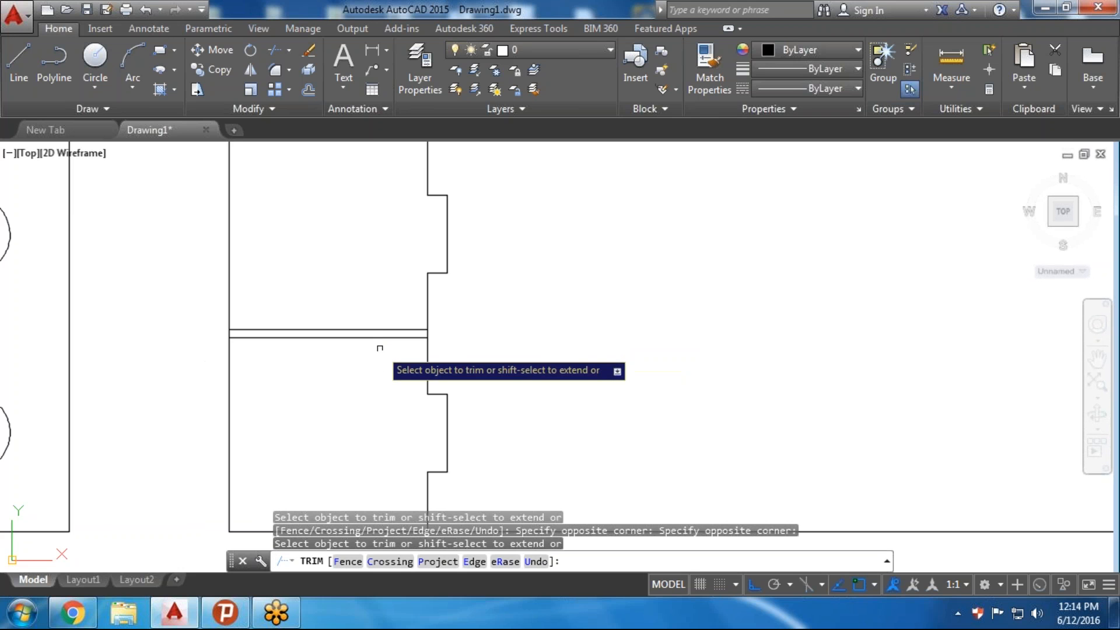
scroll(388, 348, down, 3)
scroll(416, 344, up, 5)
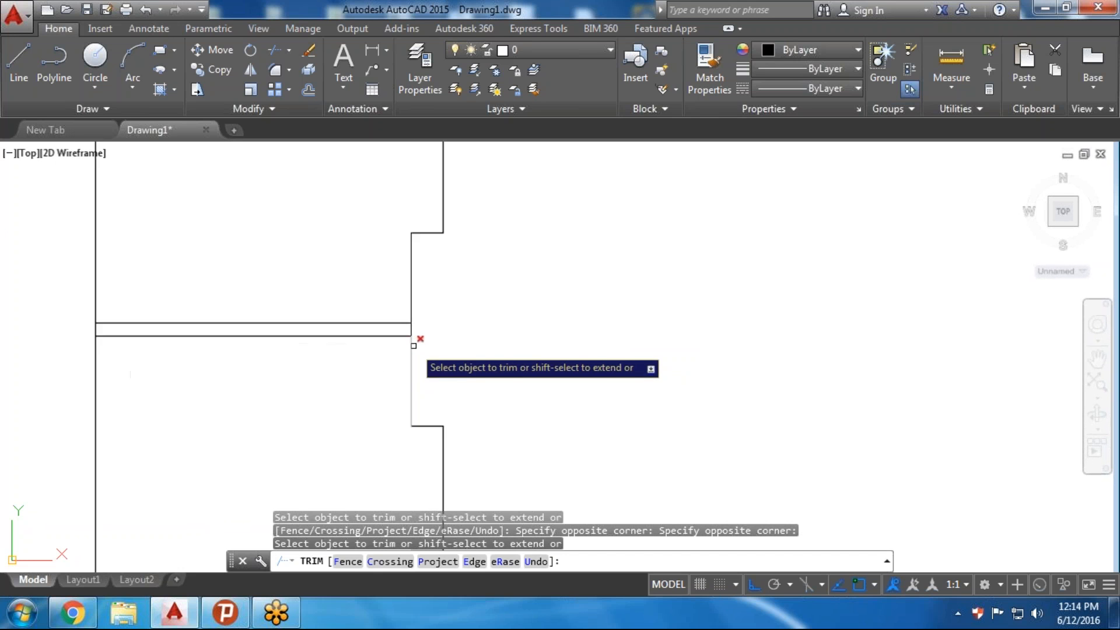
scroll(414, 346, up, 2)
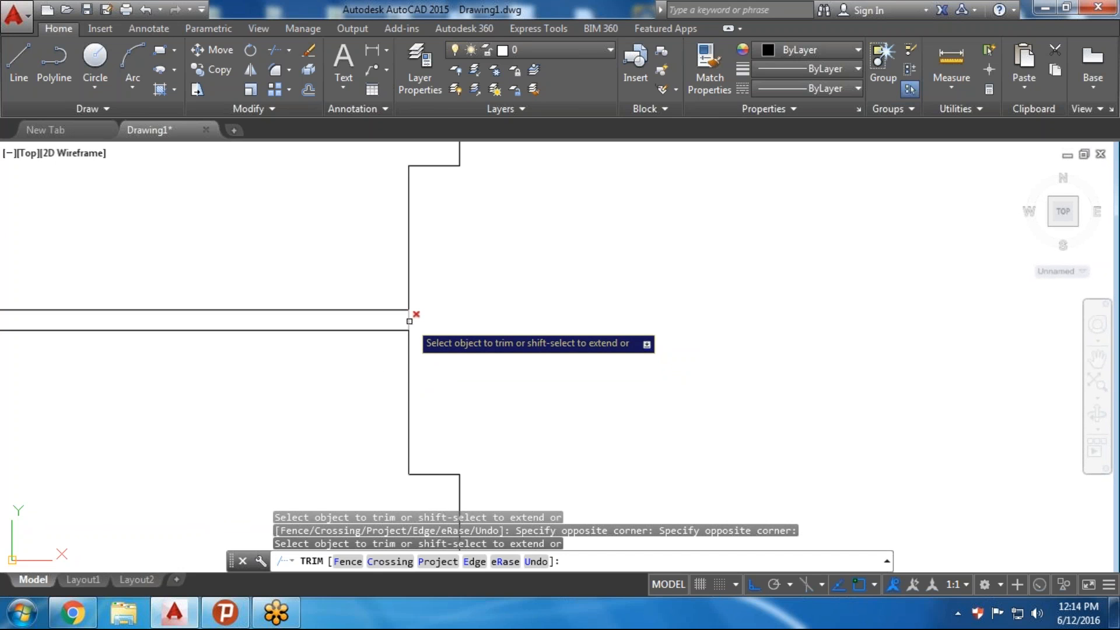
scroll(409, 321, down, 6)
key(Escape)
key(Escape)
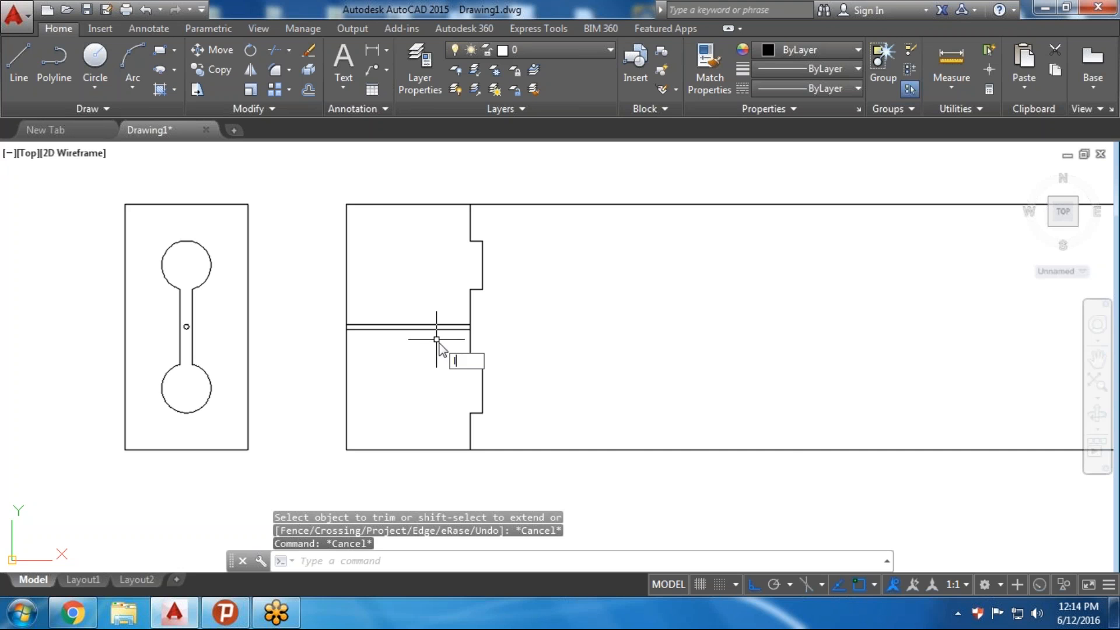
Load the CENTER linetype from acadiso.lin in the Linetype Manager
text(LT)
key(Return)
click(696, 174)
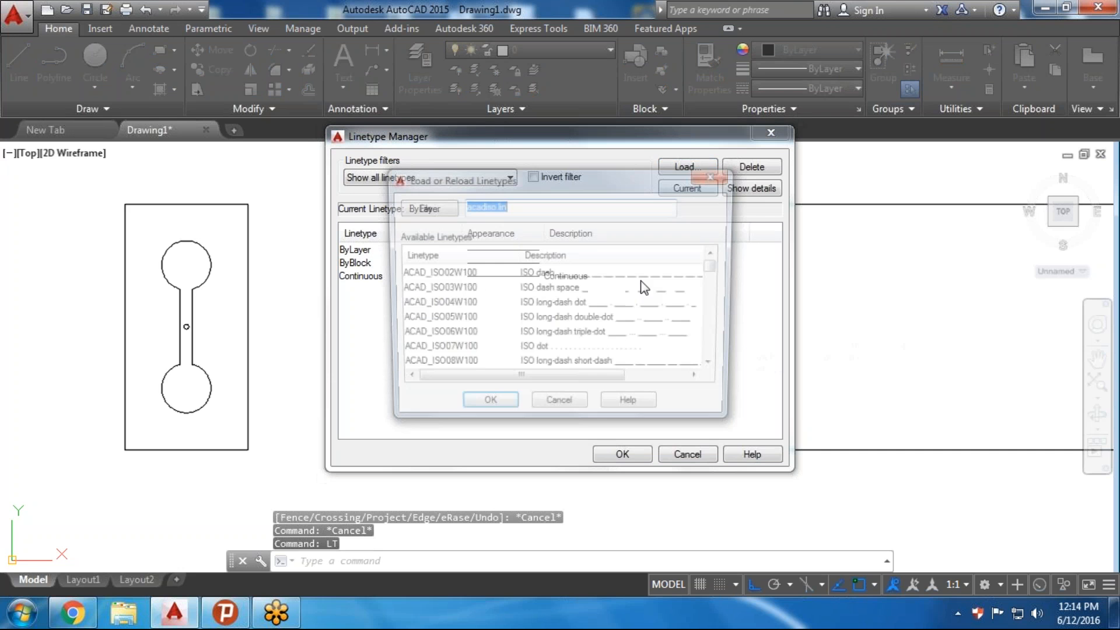
scroll(453, 330, down, 4)
scroll(454, 331, down, 1)
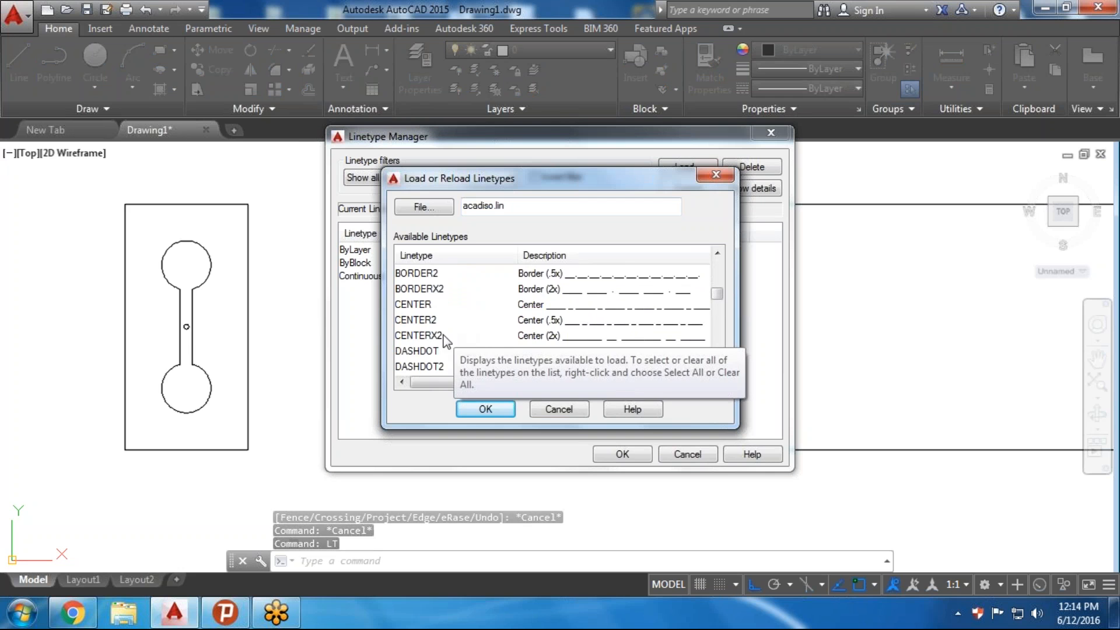
scroll(454, 330, up, 1)
click(420, 350)
click(505, 410)
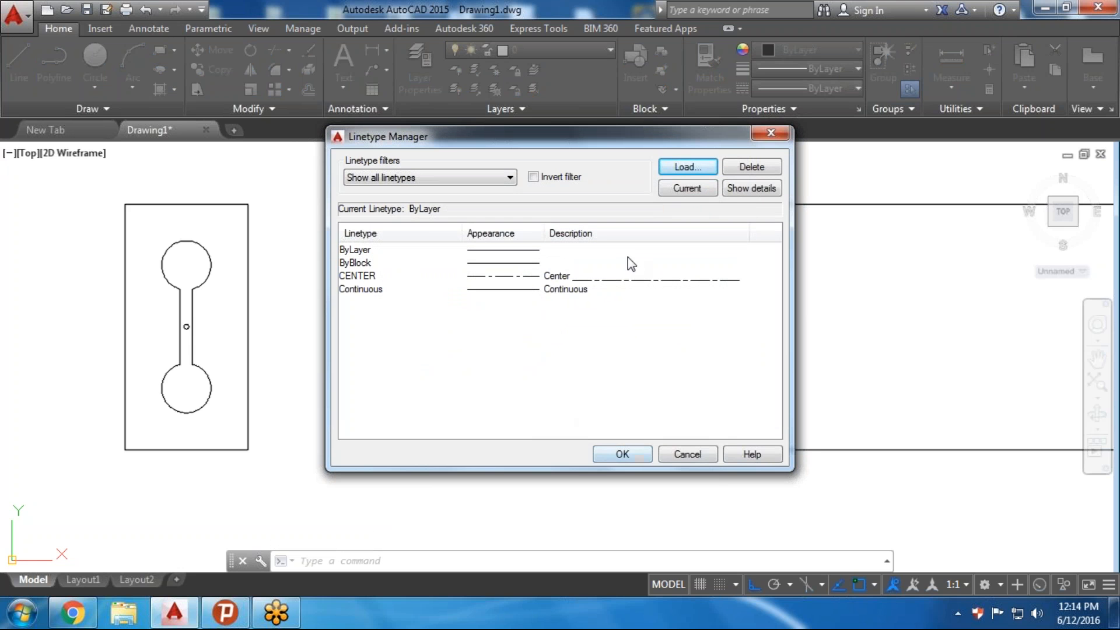
Load the HIDDEN linetype from acadiso.lin and accept the Linetype Manager changes
click(677, 169)
click(454, 351)
scroll(455, 350, down, 2)
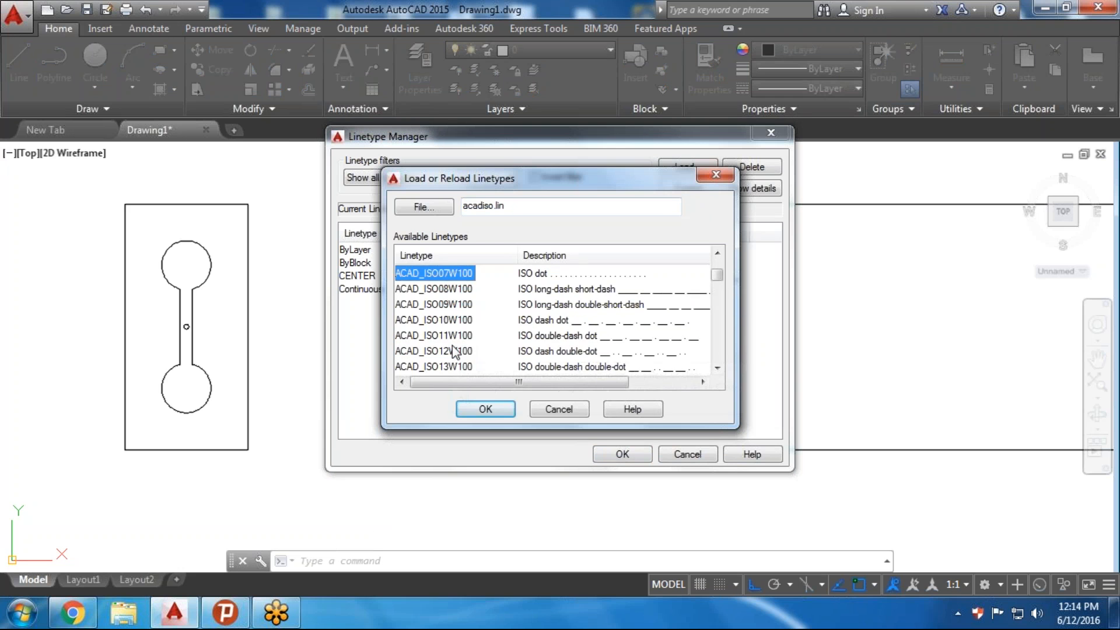
scroll(454, 351, down, 10)
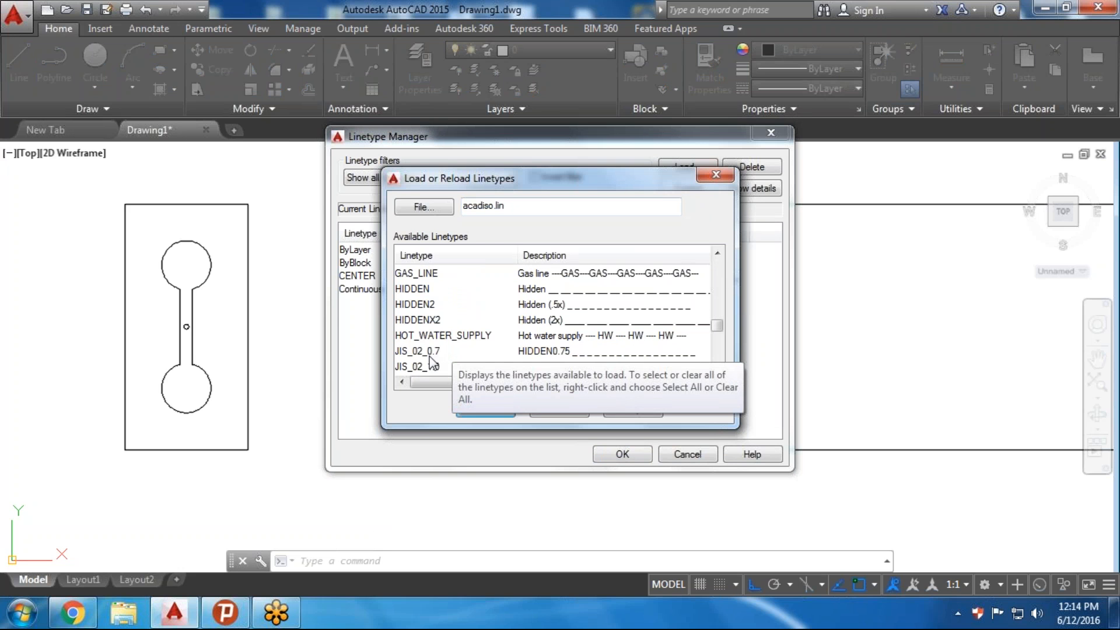
click(440, 292)
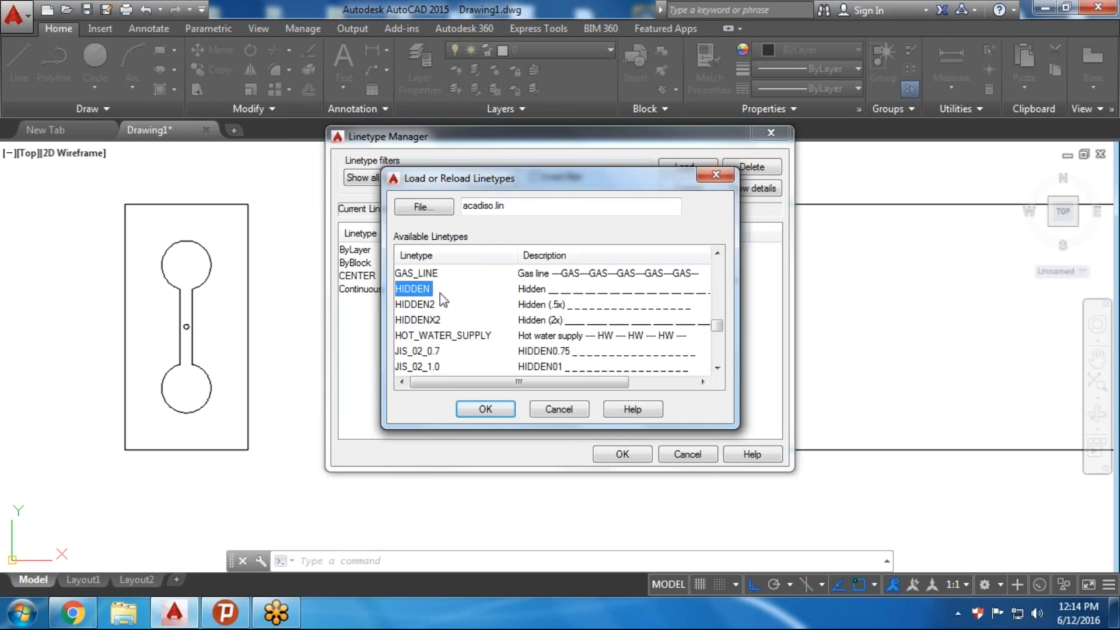
click(511, 409)
click(623, 454)
Set the linetype of the two middle horizontal lines in the projected view to HIDDEN
click(437, 320)
click(425, 359)
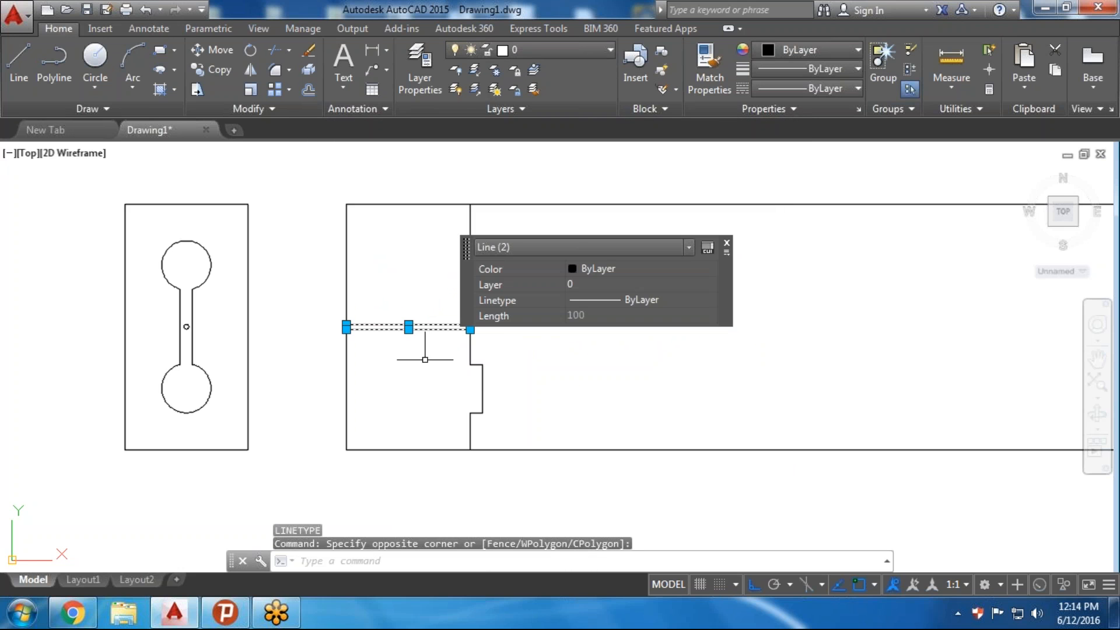
click(594, 296)
click(593, 297)
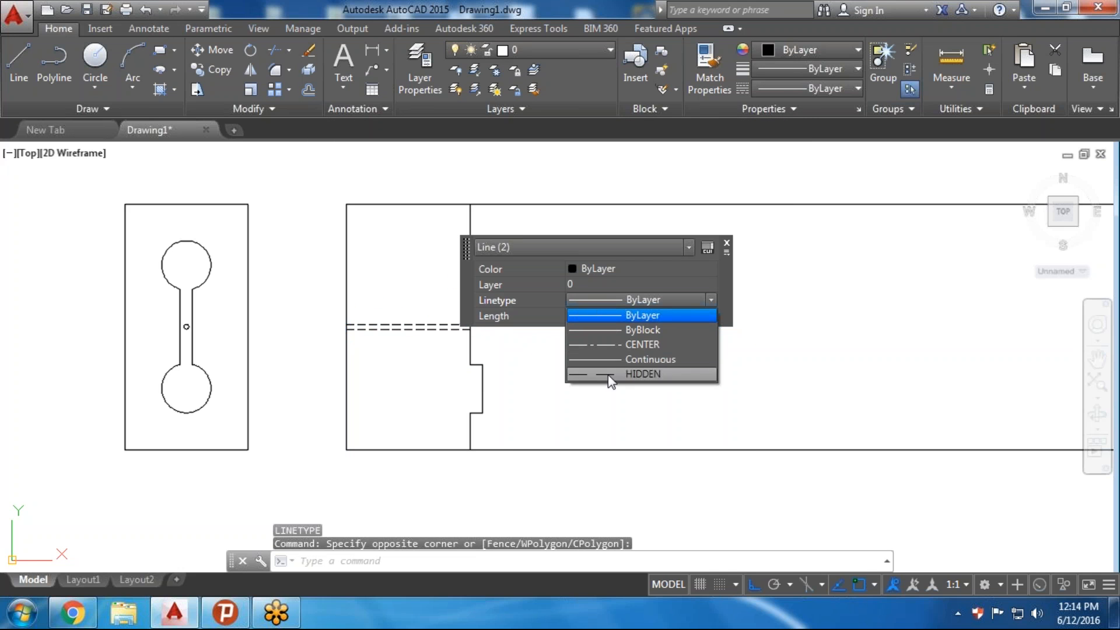
click(581, 377)
key(Escape)
key(Escape)
scroll(499, 350, up, 2)
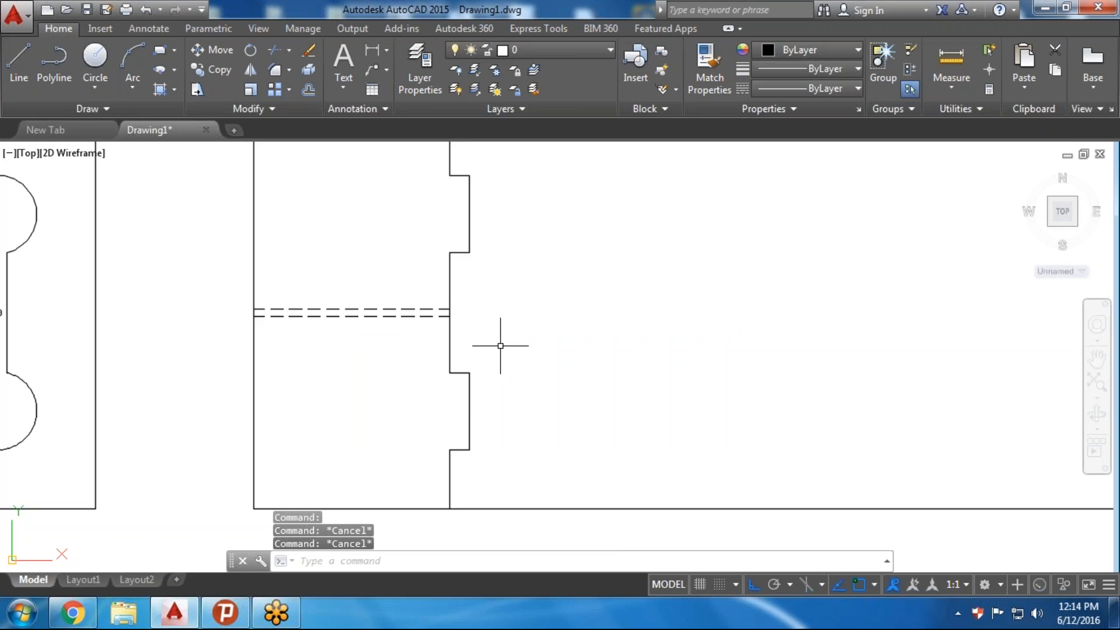
scroll(501, 346, down, 2)
middle_drag(505, 331, 531, 331)
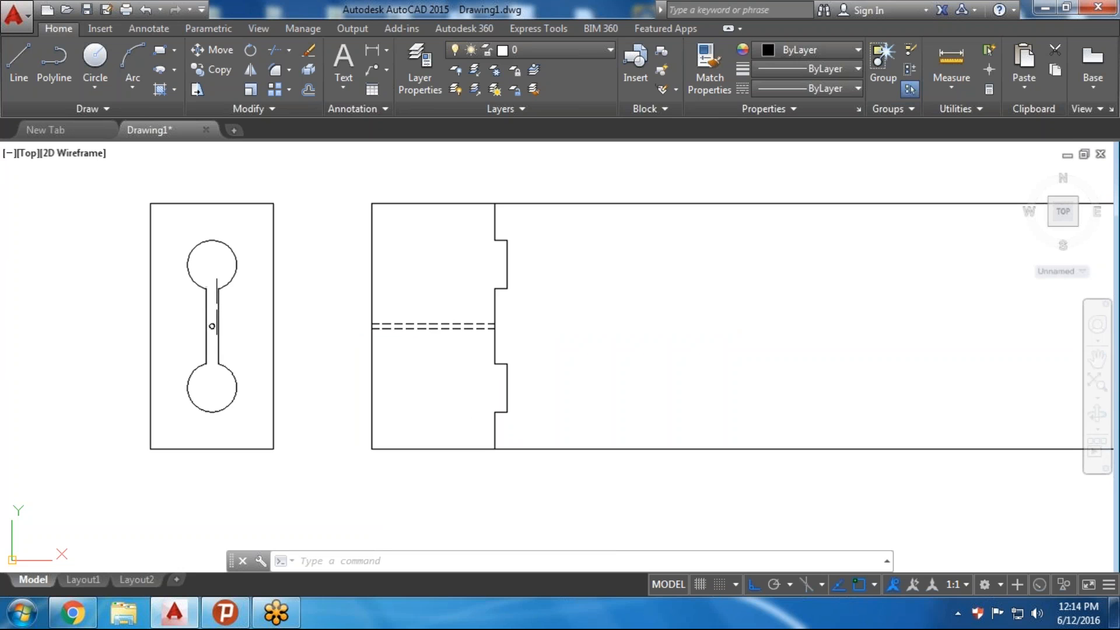
Copy the vertical segment between the upper and lower notches 2 units to the left
scroll(505, 340, up, 2)
middle_drag(499, 309, 519, 337)
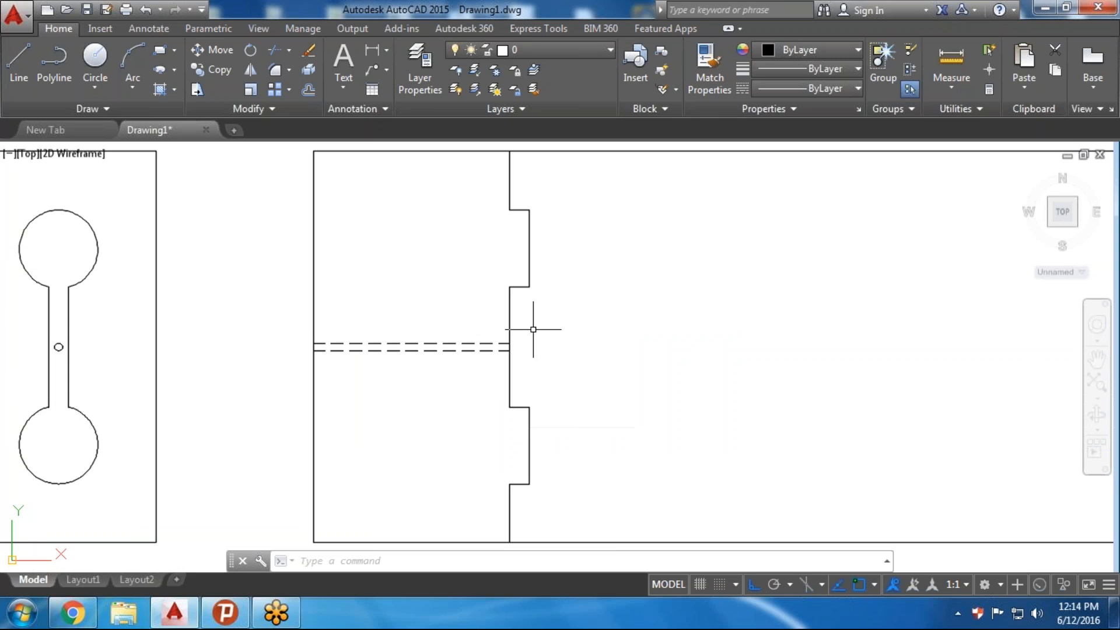
click(529, 330)
click(495, 326)
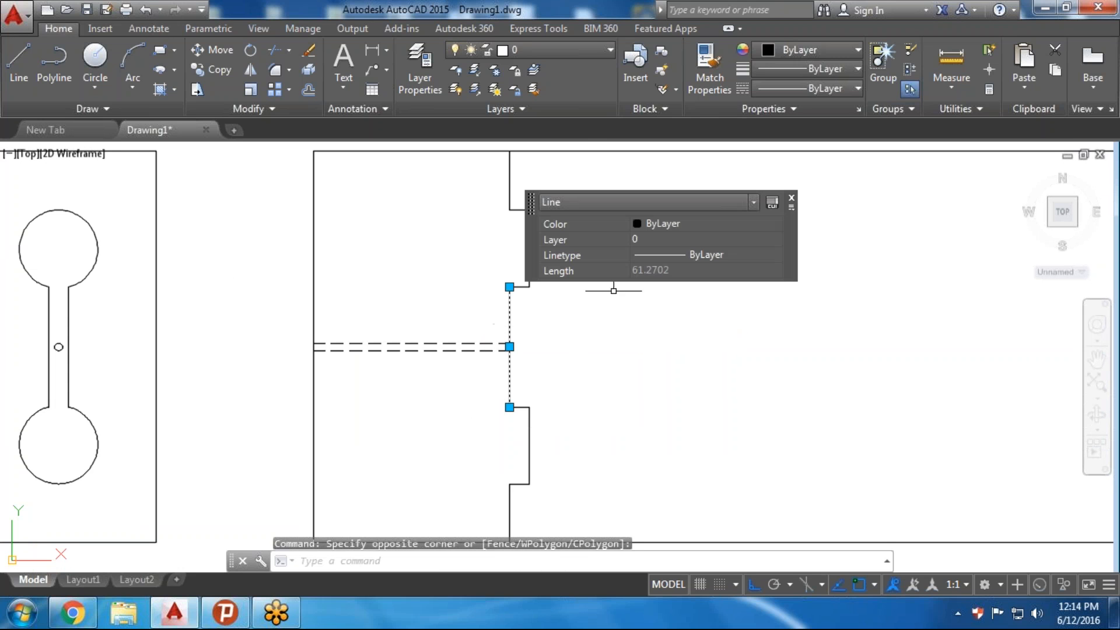
text(co)
key(Return)
scroll(505, 348, up, 2)
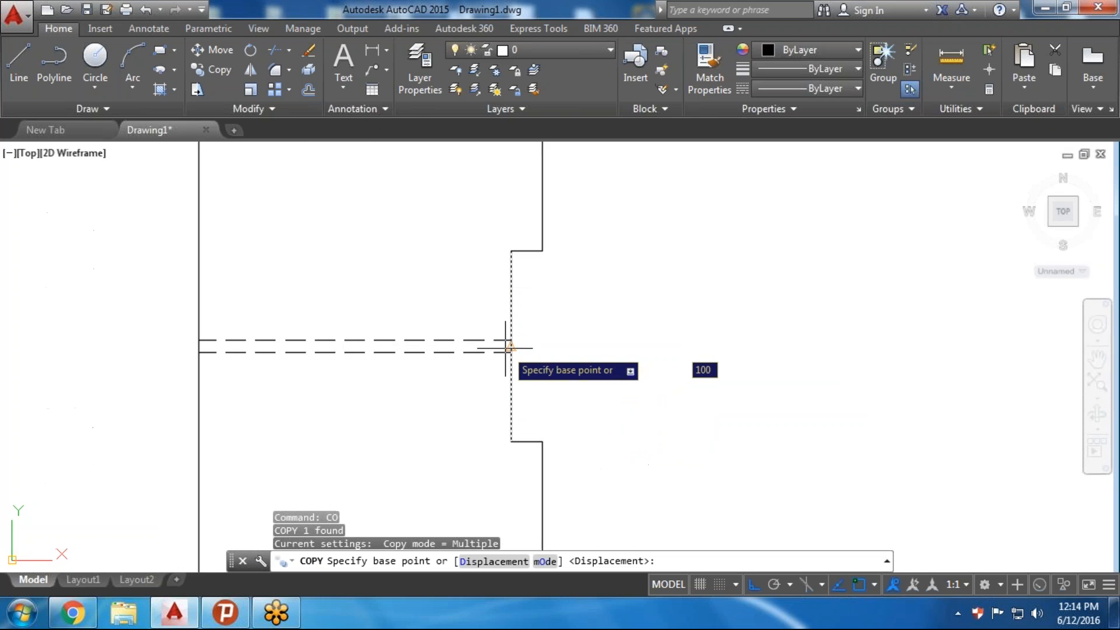
scroll(505, 348, up, 2)
scroll(508, 227, down, 3)
click(516, 204)
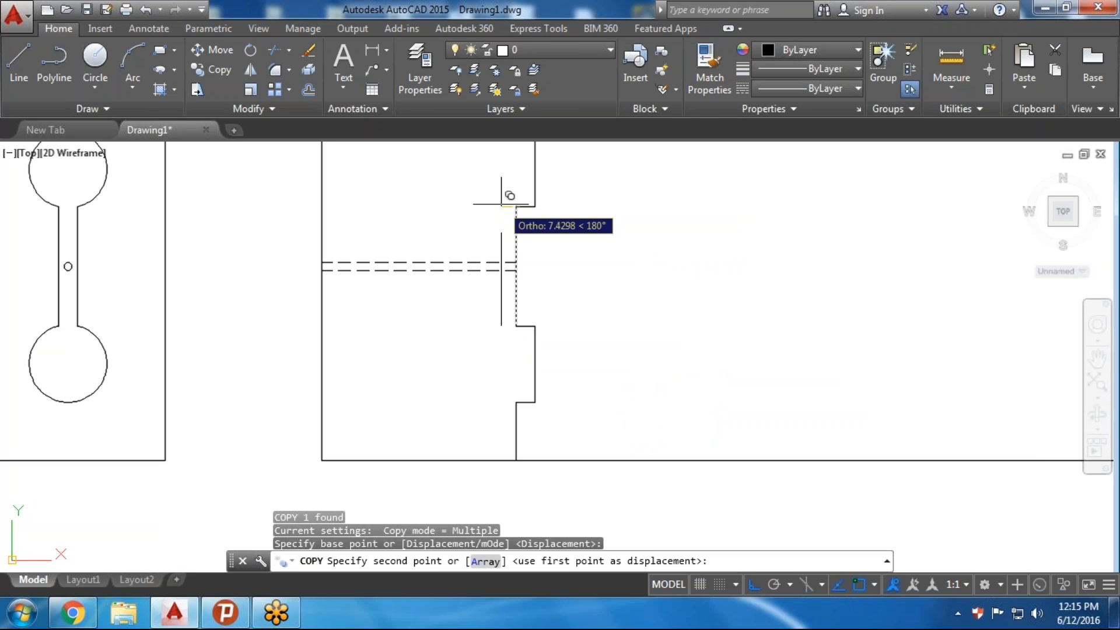
text(2)
key(Return)
key(Return)
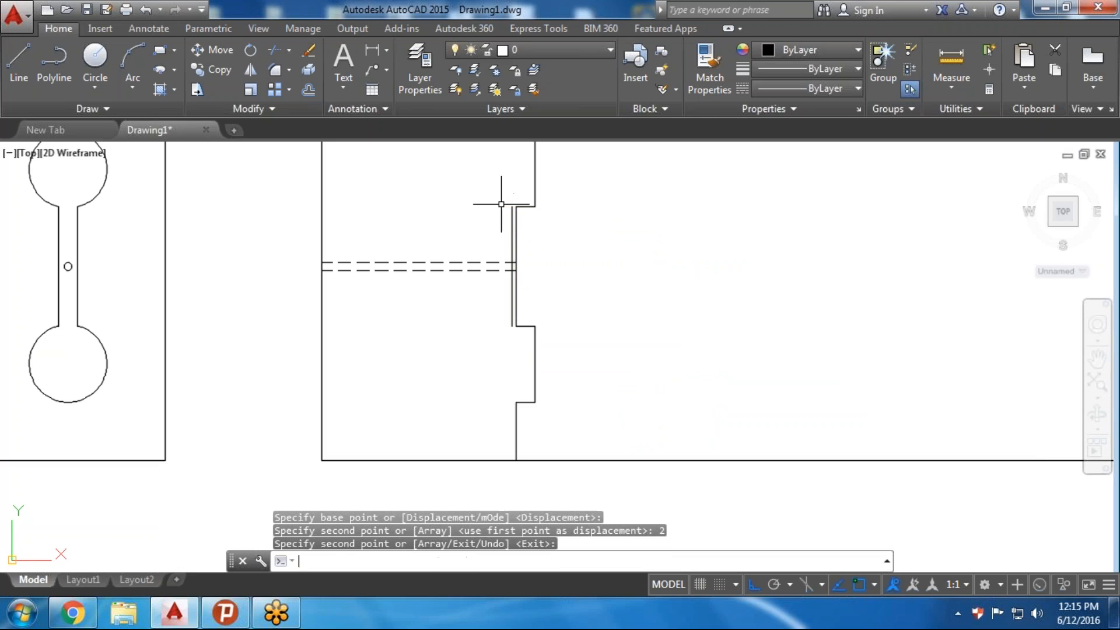
Extend the inner horizontal edges of both notches to the copied vertical line
scroll(519, 244, up, 2)
middle_drag(517, 231, 508, 253)
text(ex)
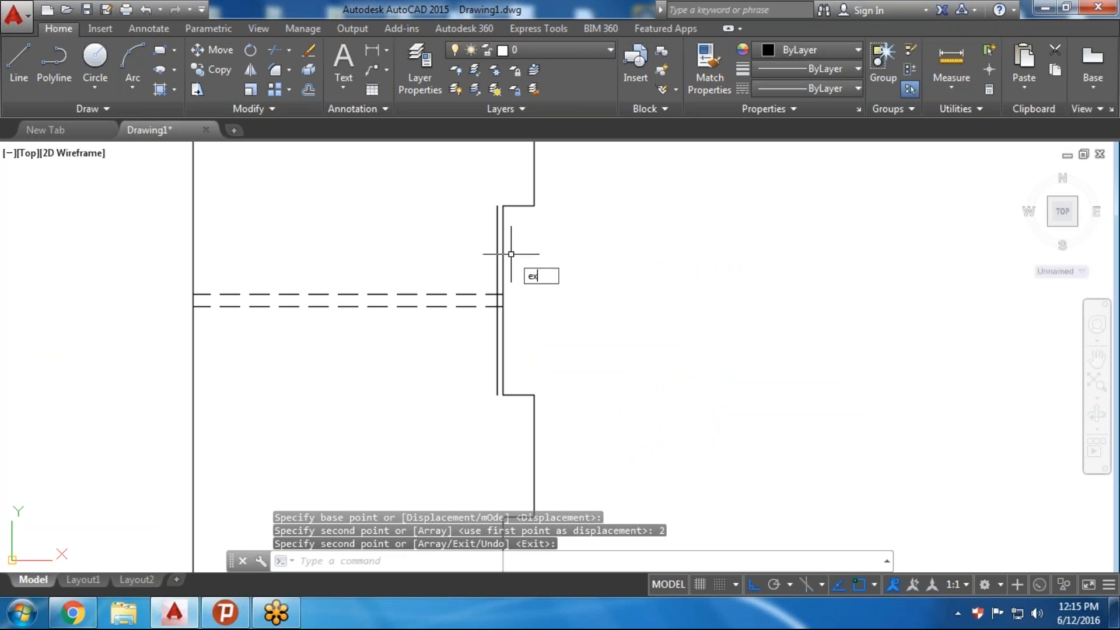
key(Return)
key(Return)
scroll(519, 199, up, 2)
click(518, 194)
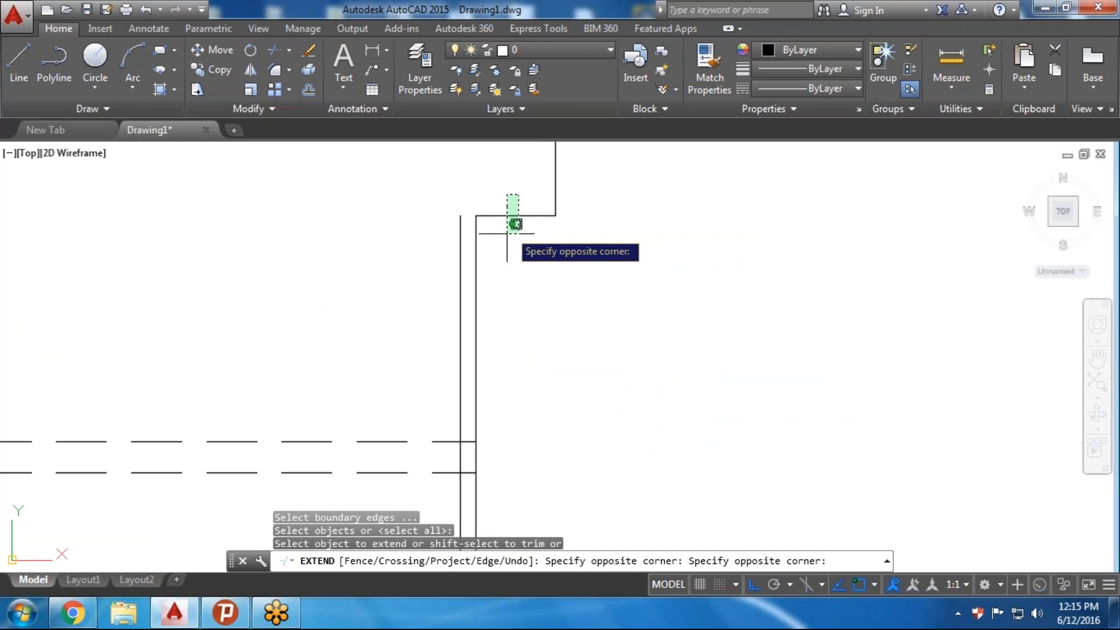
click(503, 242)
scroll(505, 258, down, 2)
middle_drag(517, 352, 509, 272)
scroll(510, 339, up, 2)
click(492, 380)
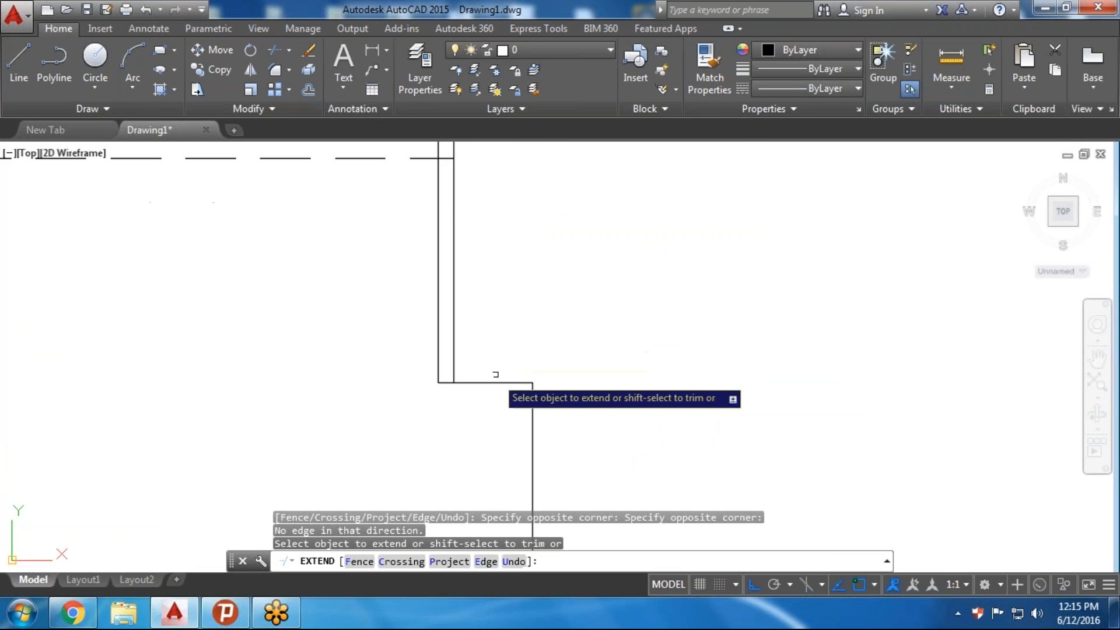
scroll(491, 366, down, 1)
scroll(484, 318, down, 2)
Erase the original vertical segment between the two notches, keeping its copy on the left
scroll(479, 314, up, 2)
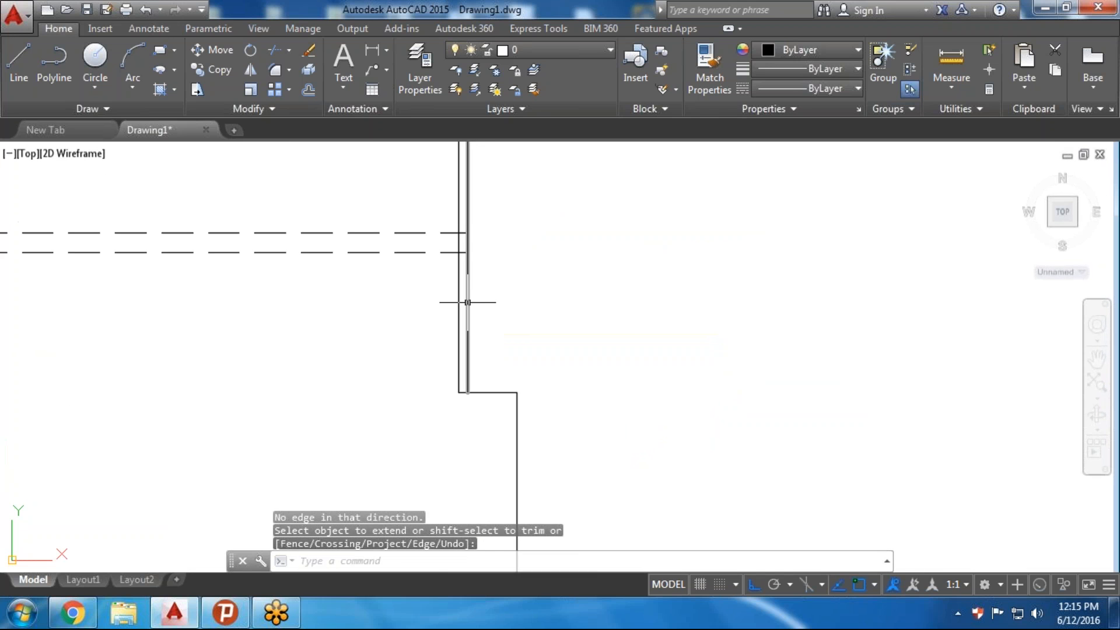
click(466, 298)
key(Escape)
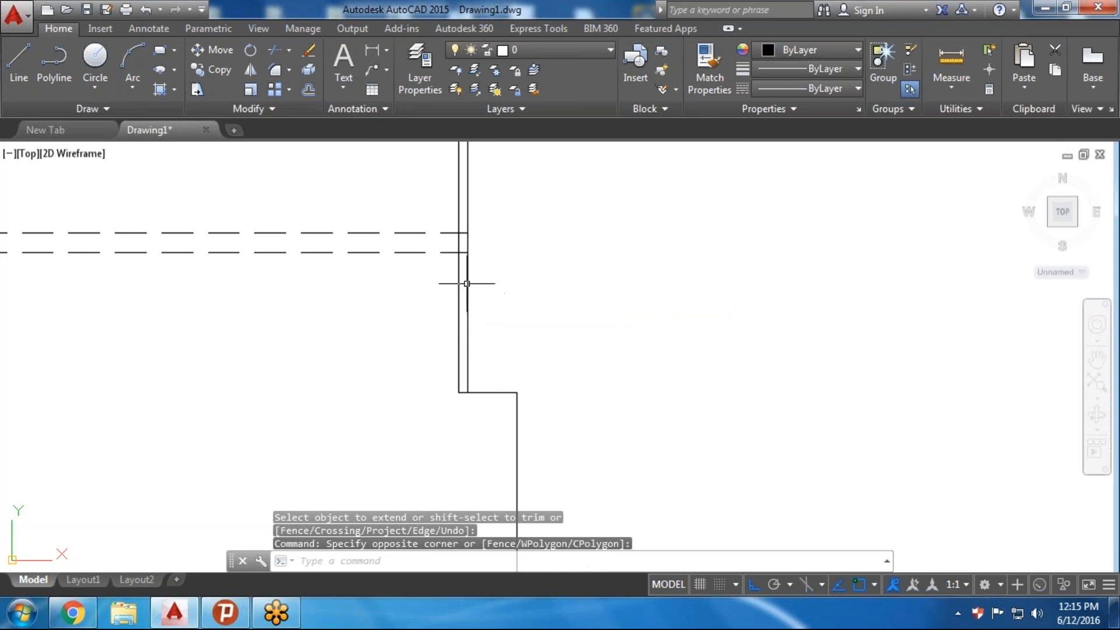
click(467, 283)
key(Delete)
scroll(505, 302, down, 3)
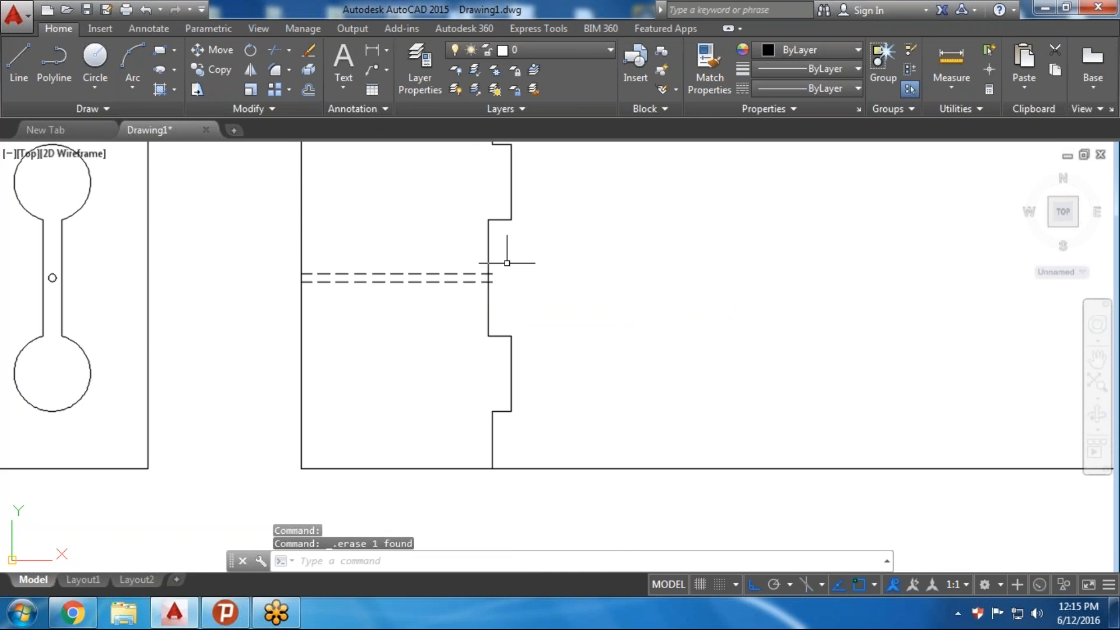
middle_drag(507, 245, 496, 266)
Undo the erasure of the original vertical segment between the upper and lower notches
key(ctrl+z)
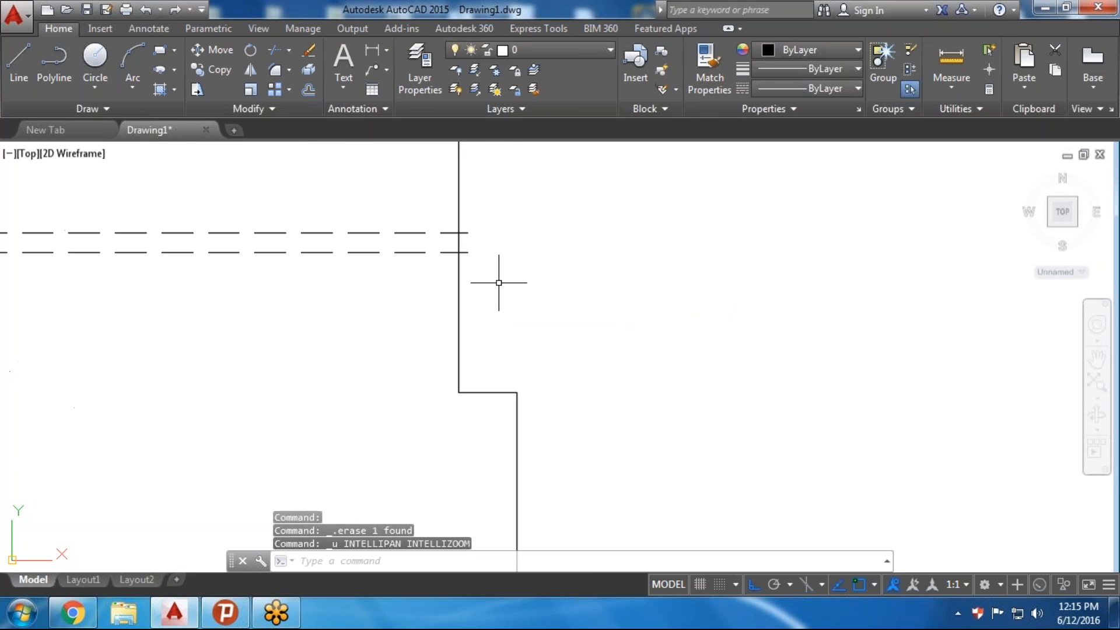
key(ctrl+z)
scroll(498, 297, down, 3)
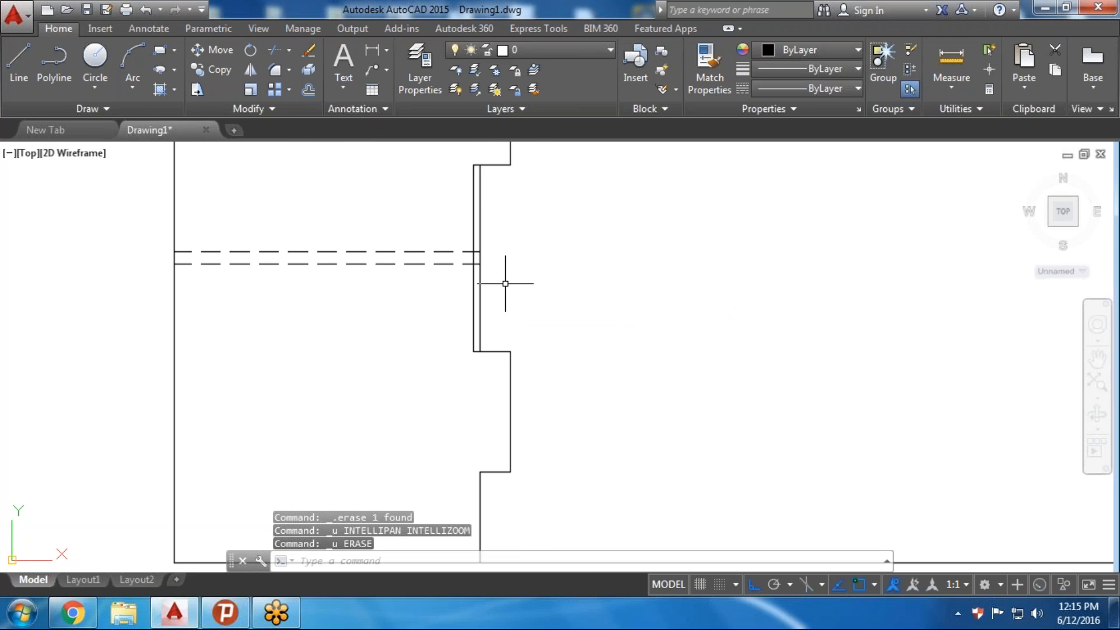
Set the linetype of the copied vertical line between the two notches to HIDDEN
scroll(475, 212, up, 3)
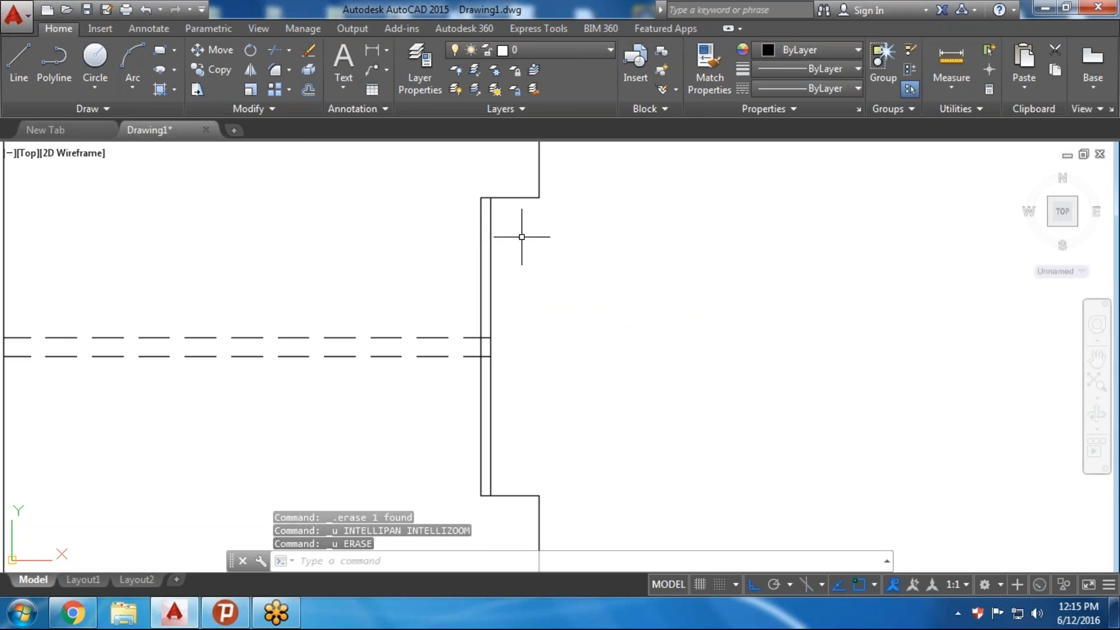
scroll(527, 271, down, 2)
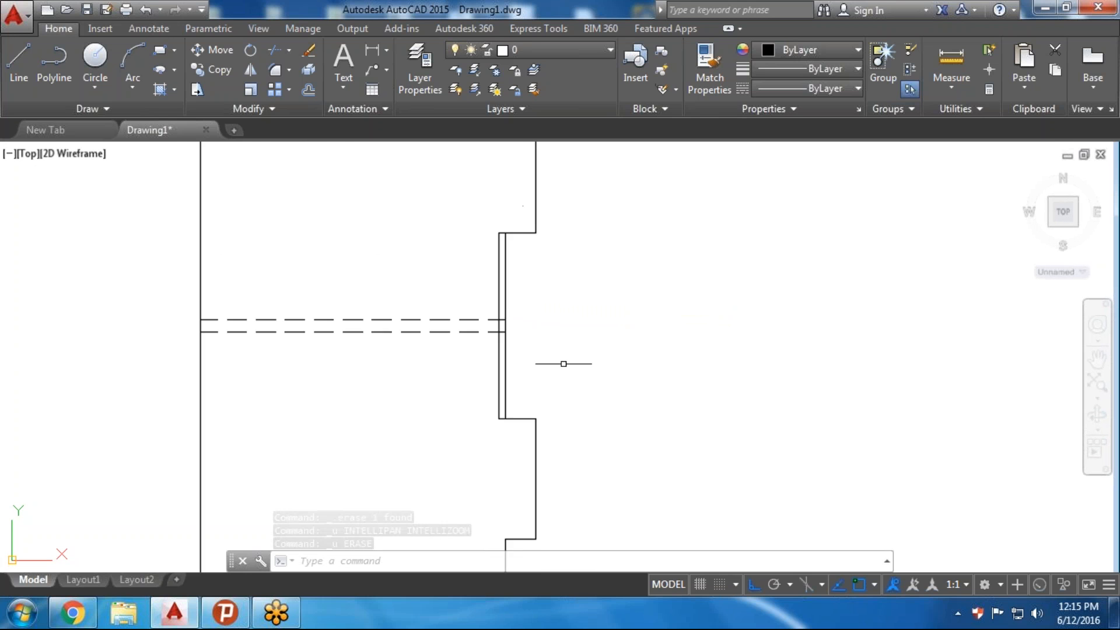
scroll(542, 337, down, 3)
scroll(575, 369, up, 1)
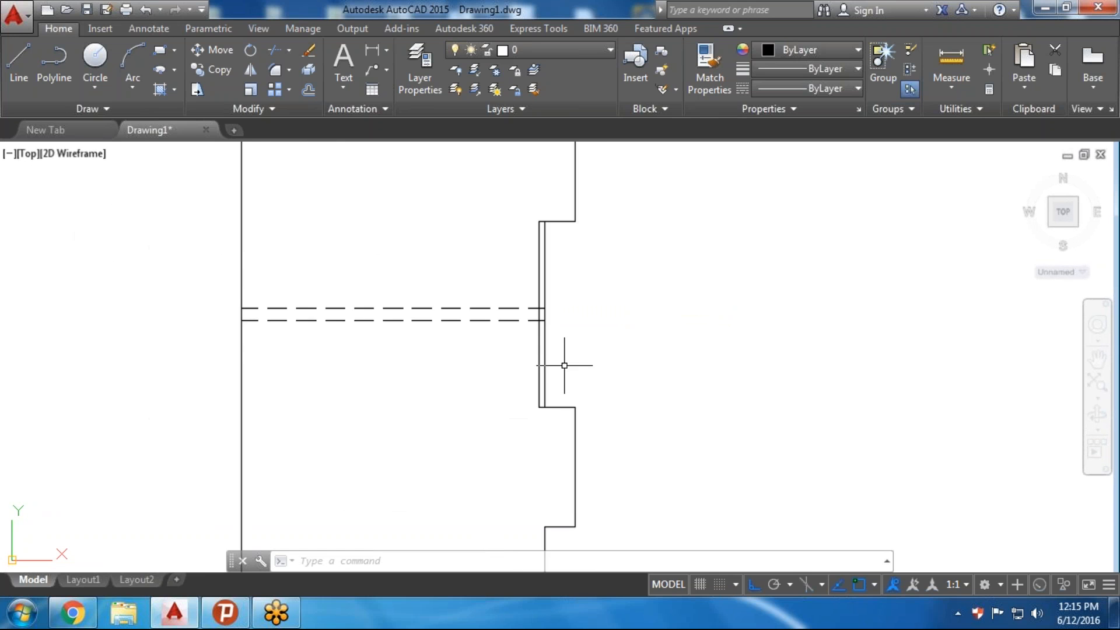
scroll(552, 341, up, 3)
click(565, 293)
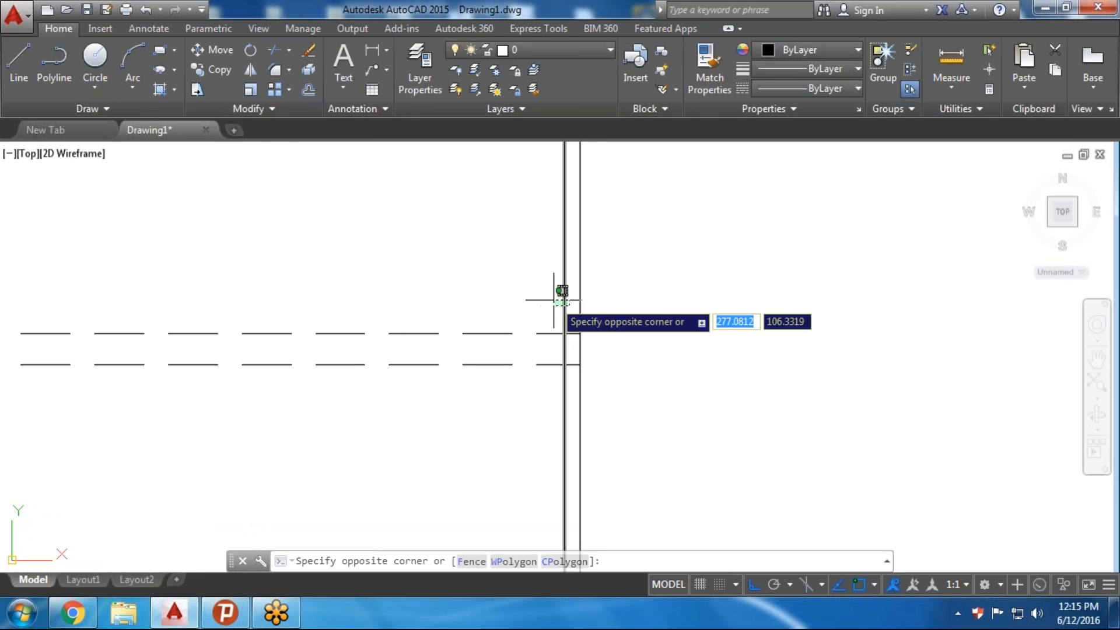
click(571, 365)
scroll(571, 364, down, 2)
click(764, 236)
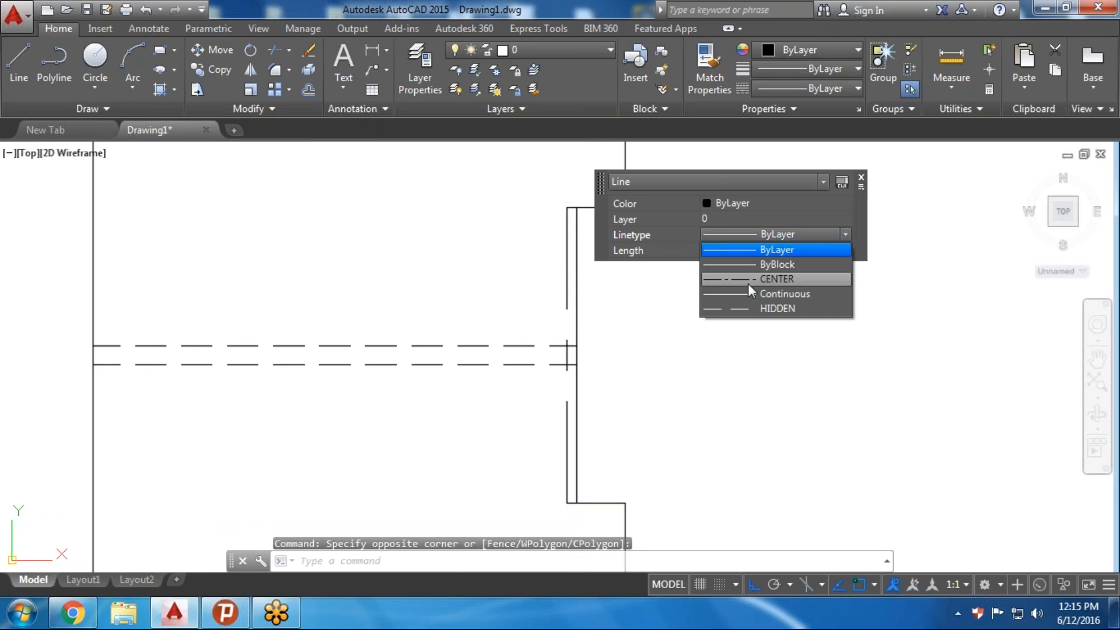
click(747, 308)
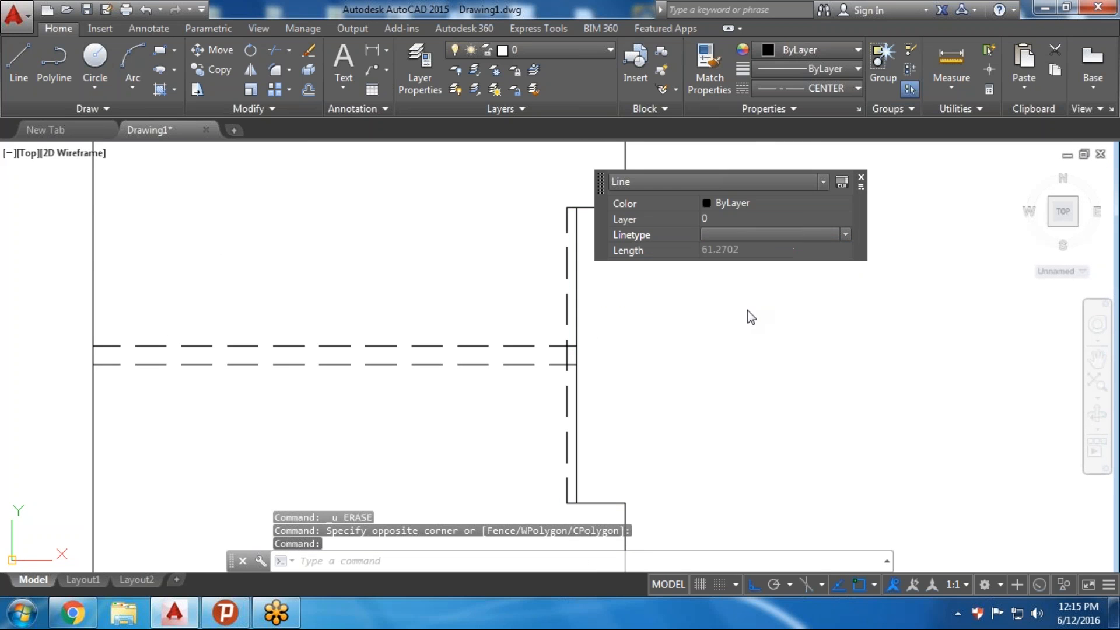
key(Escape)
key(Escape)
scroll(632, 312, down, 3)
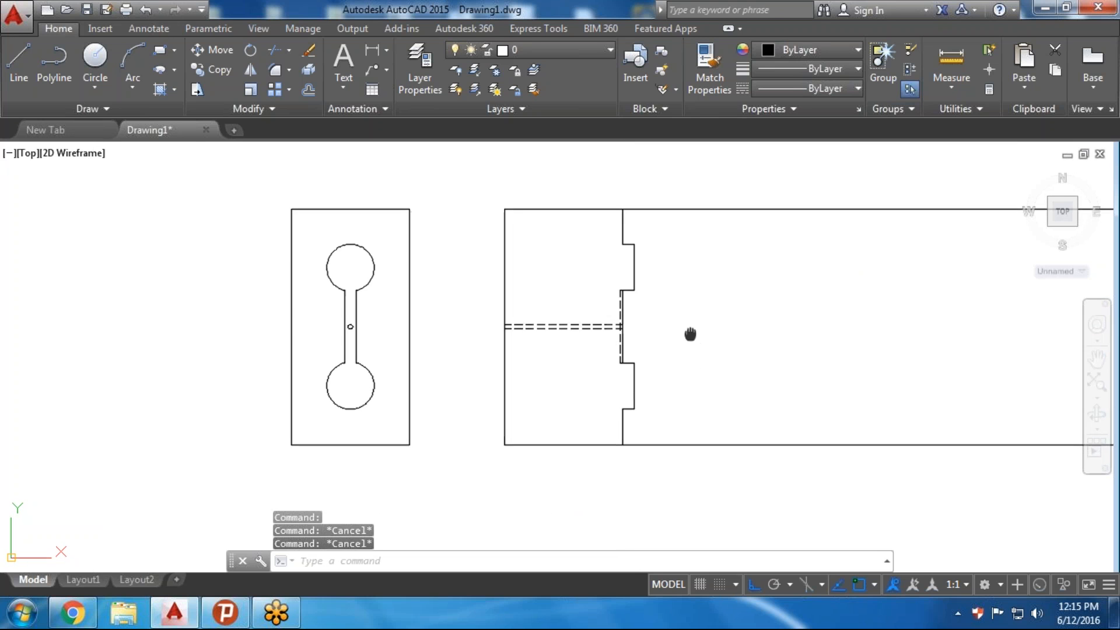
scroll(687, 333, up, 2)
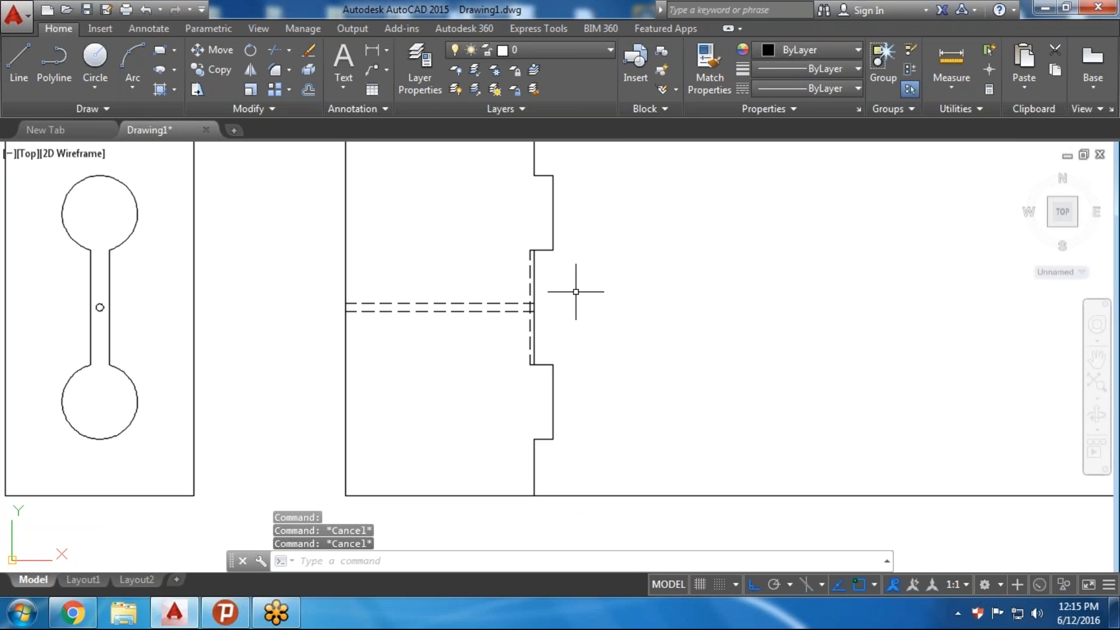
scroll(528, 303, up, 6)
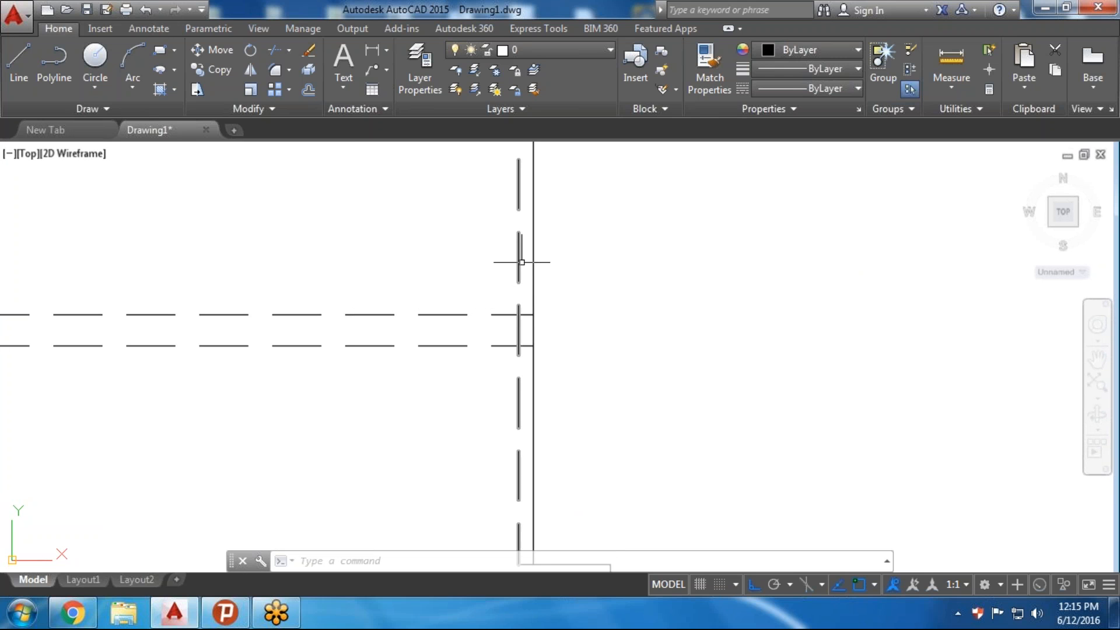
scroll(525, 261, down, 7)
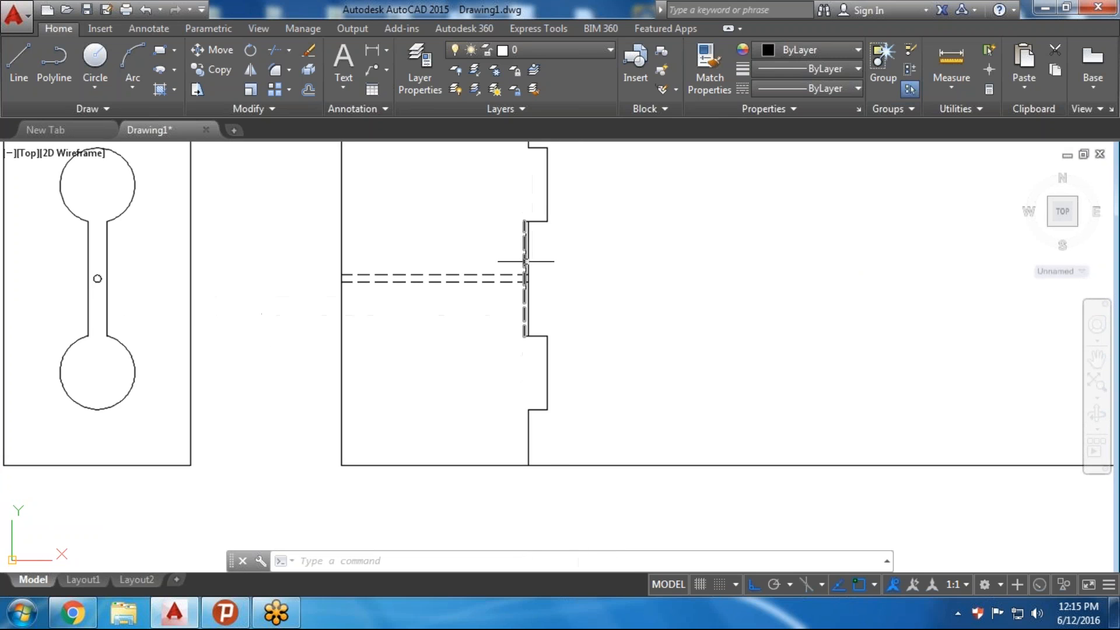
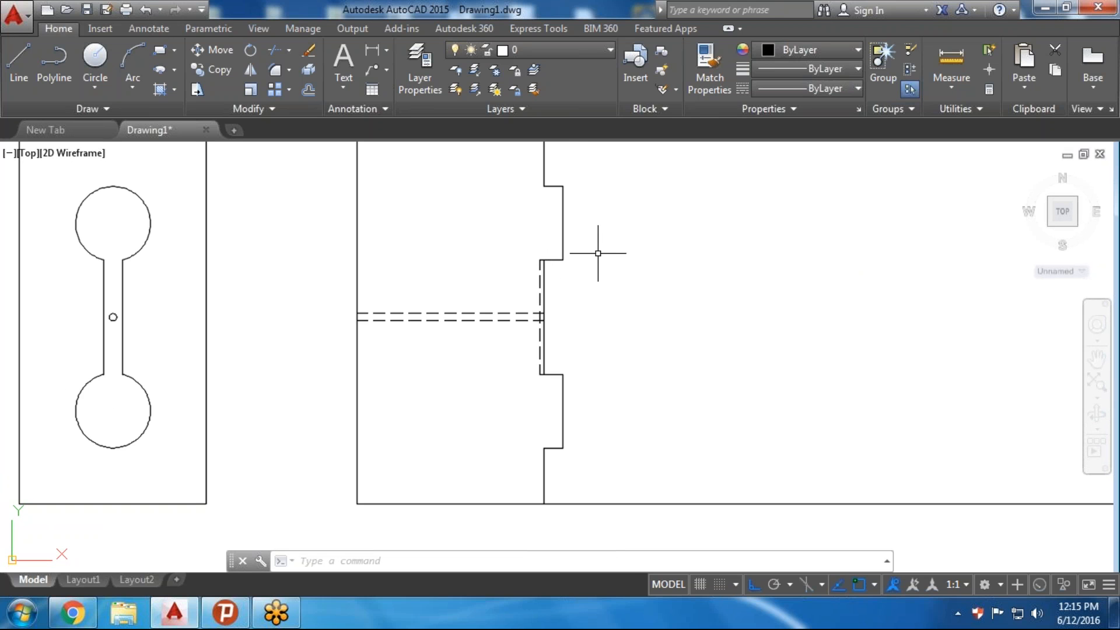
scroll(600, 227, down, 4)
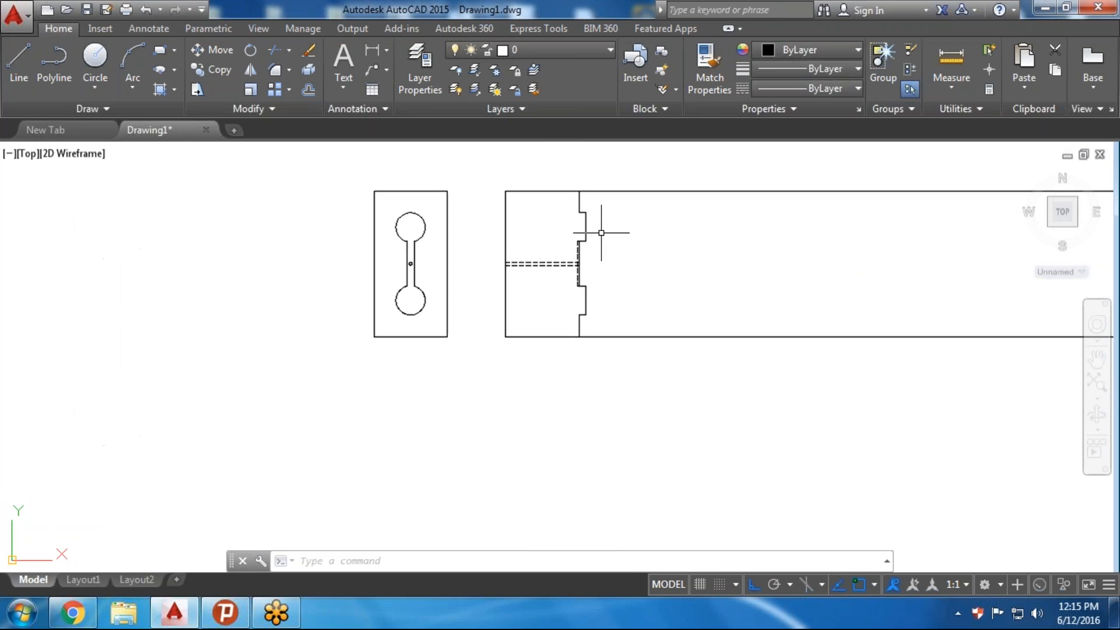
scroll(602, 234, up, 4)
middle_drag(591, 231, 628, 271)
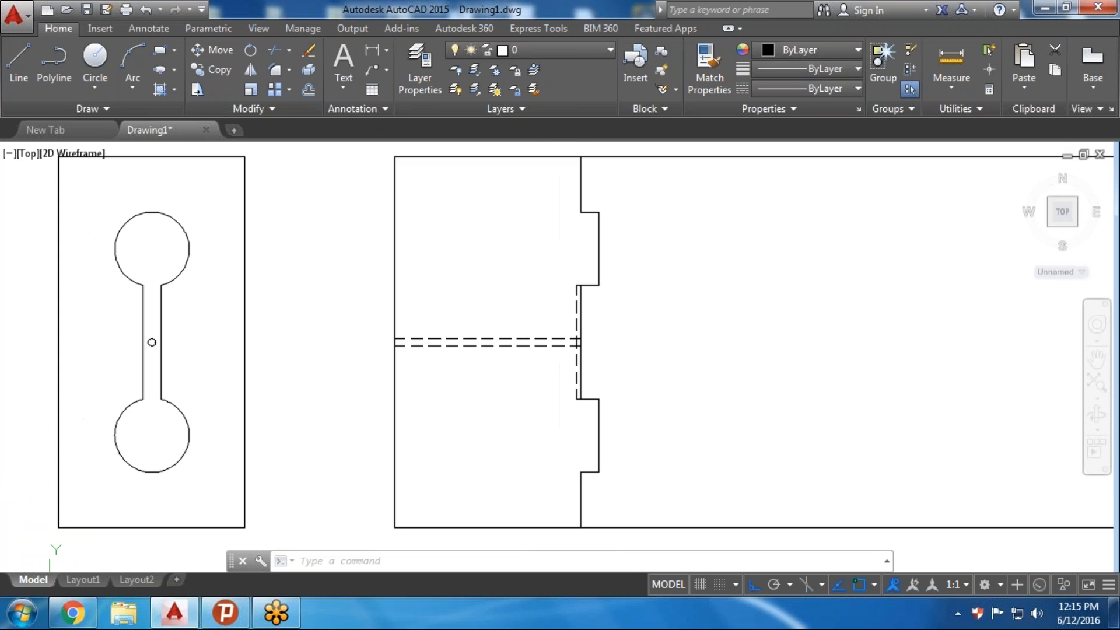
Try stretching the solid vertical segment's upper end to the upper notch's top inner corner, and undo the grip edit
click(580, 295)
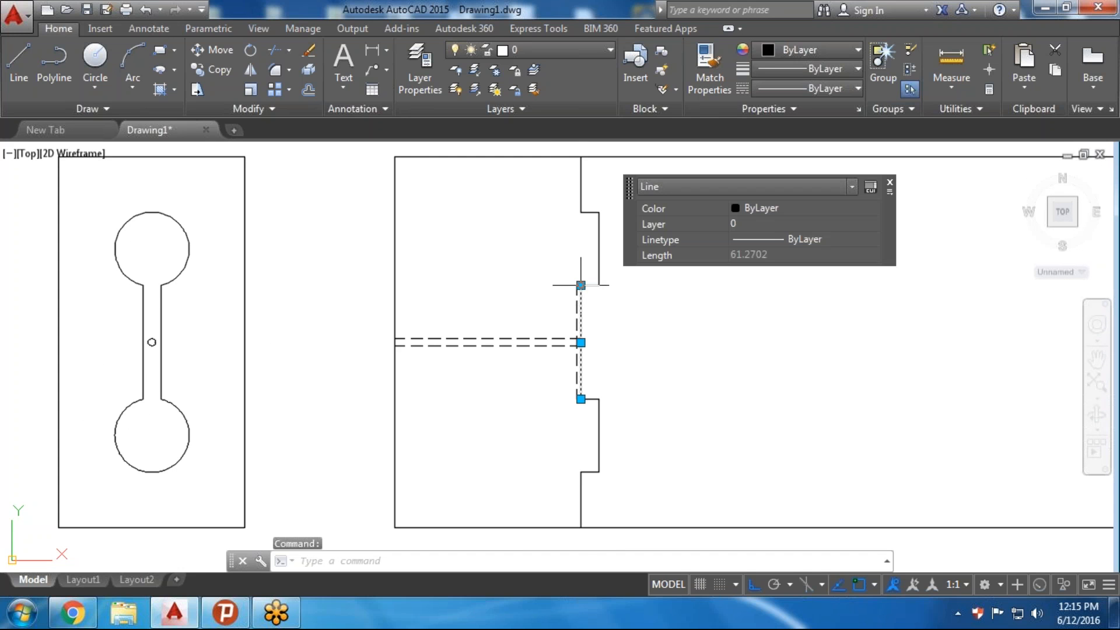
click(580, 285)
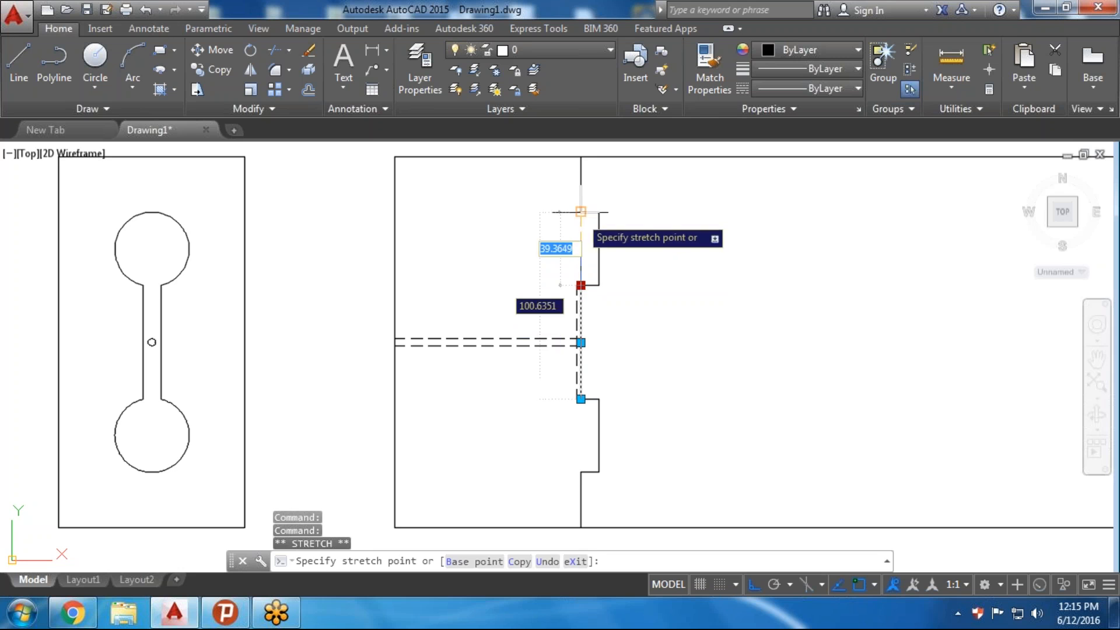
click(580, 212)
text(u)
key(Return)
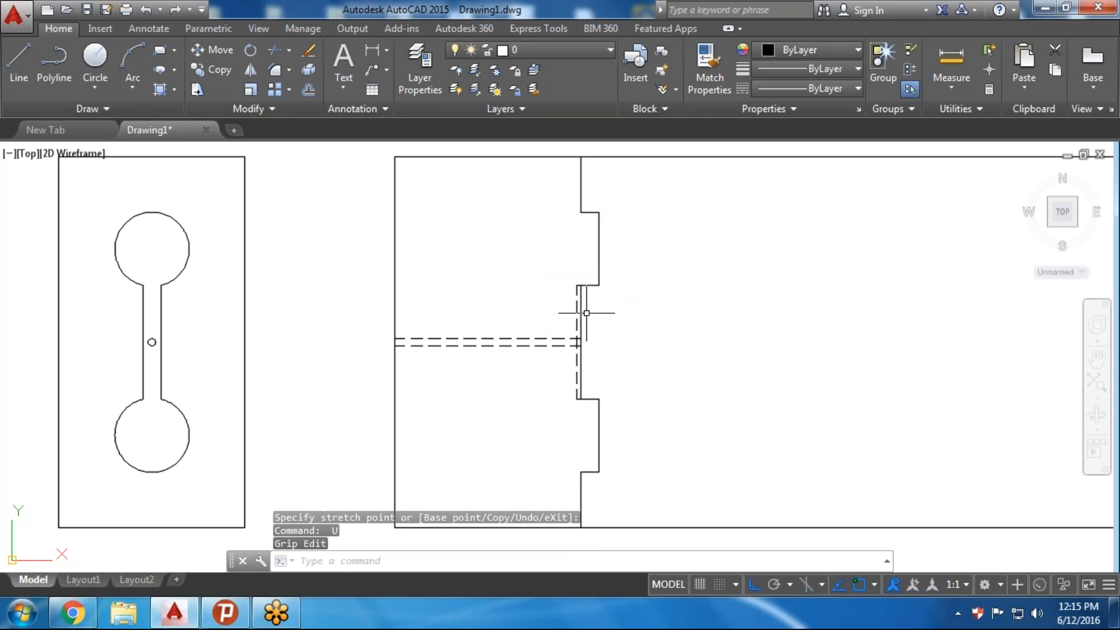
Stretch the upper end of the solid vertical segment up to the top inner corner of the upper notch
click(581, 303)
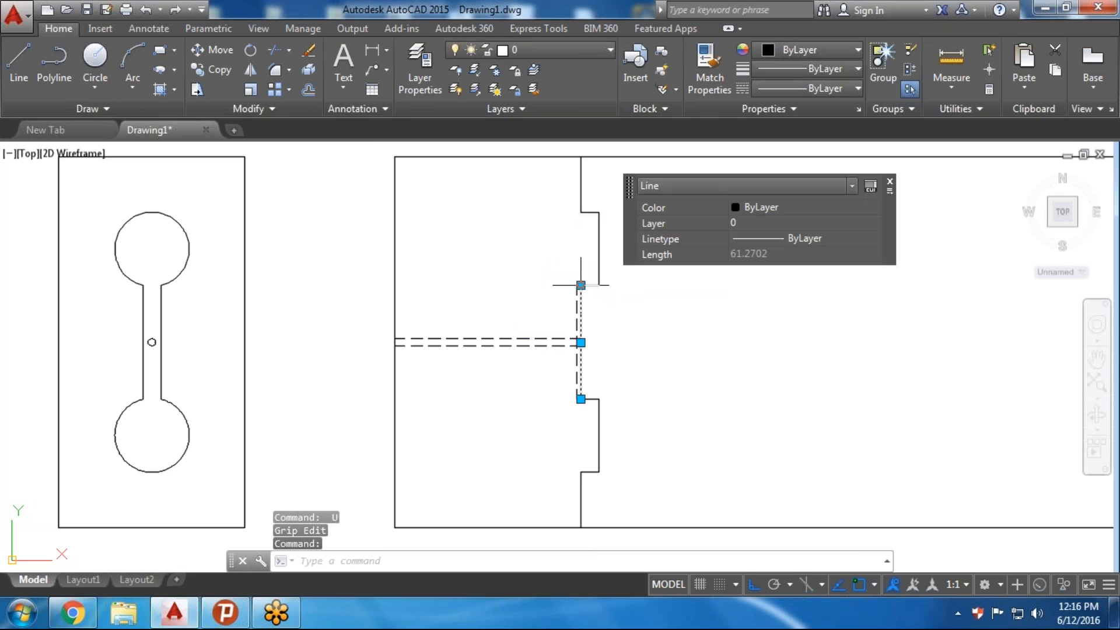
click(580, 285)
click(580, 212)
mouse_move(580, 212)
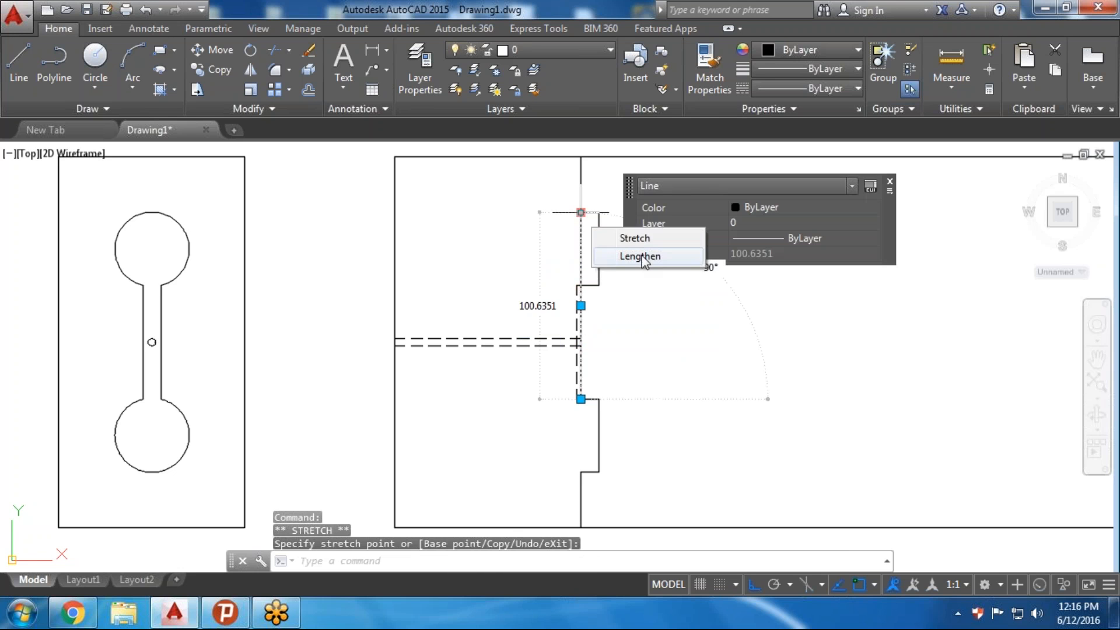
click(649, 336)
click(641, 301)
key(Escape)
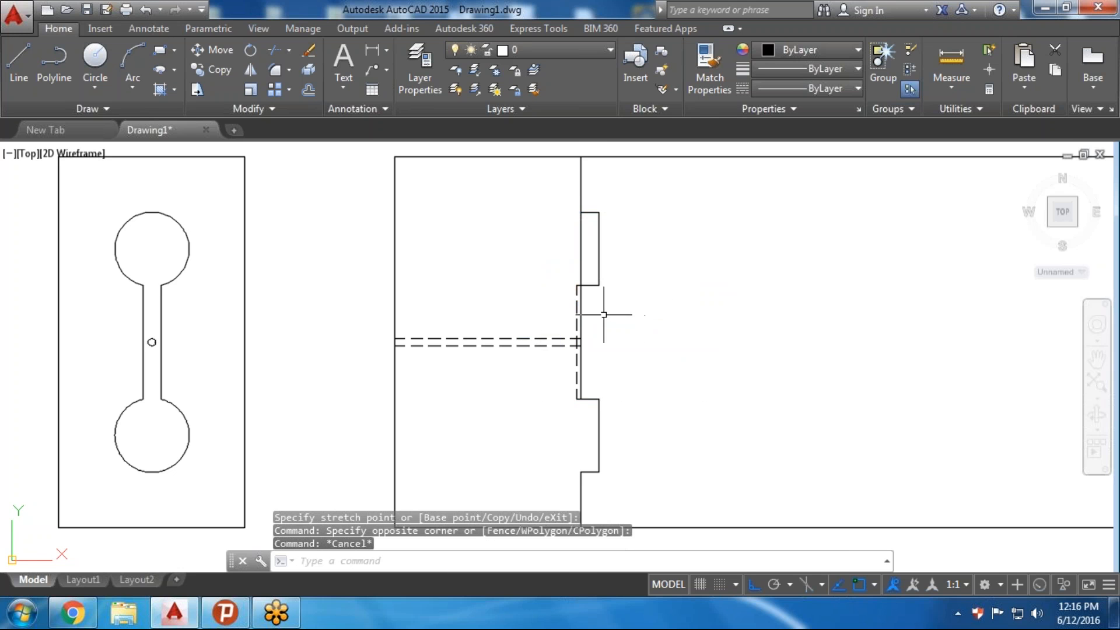
Stretch the lower end of the solid vertical segment down to the bottom inner corner of the lower notch
scroll(581, 385, up, 4)
middle_drag(579, 400, 562, 277)
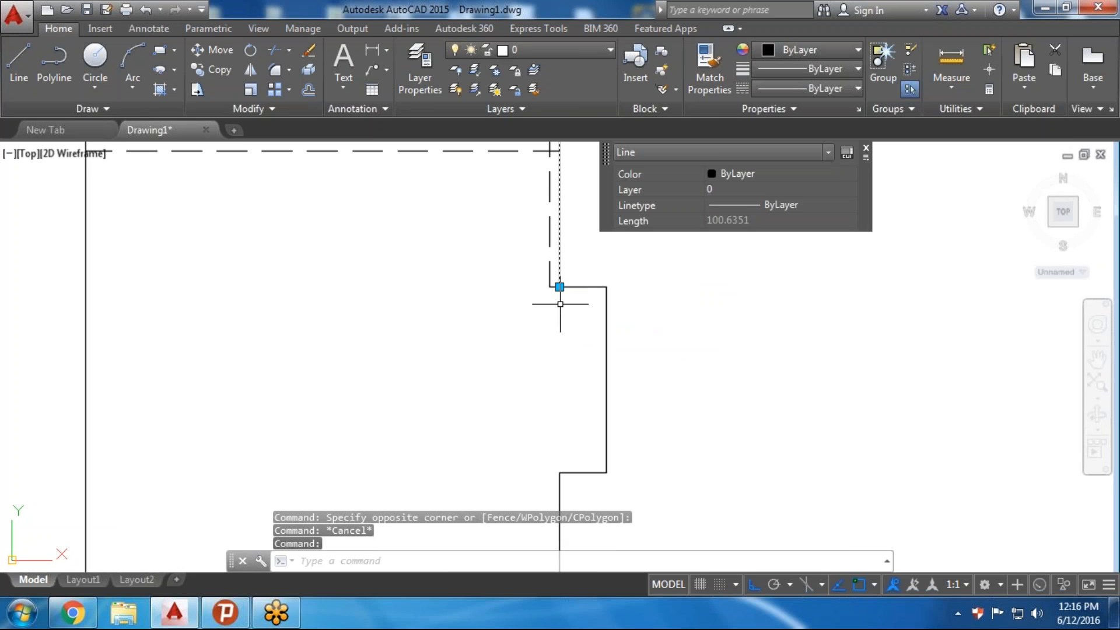
click(559, 287)
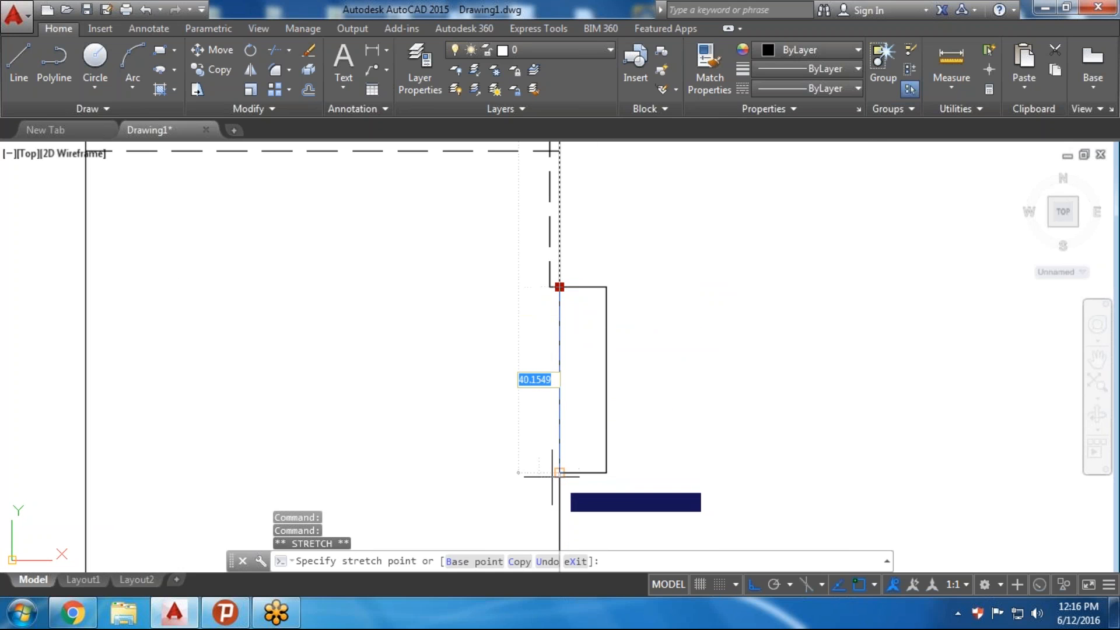
key(Escape)
key(Escape)
scroll(670, 350, down, 3)
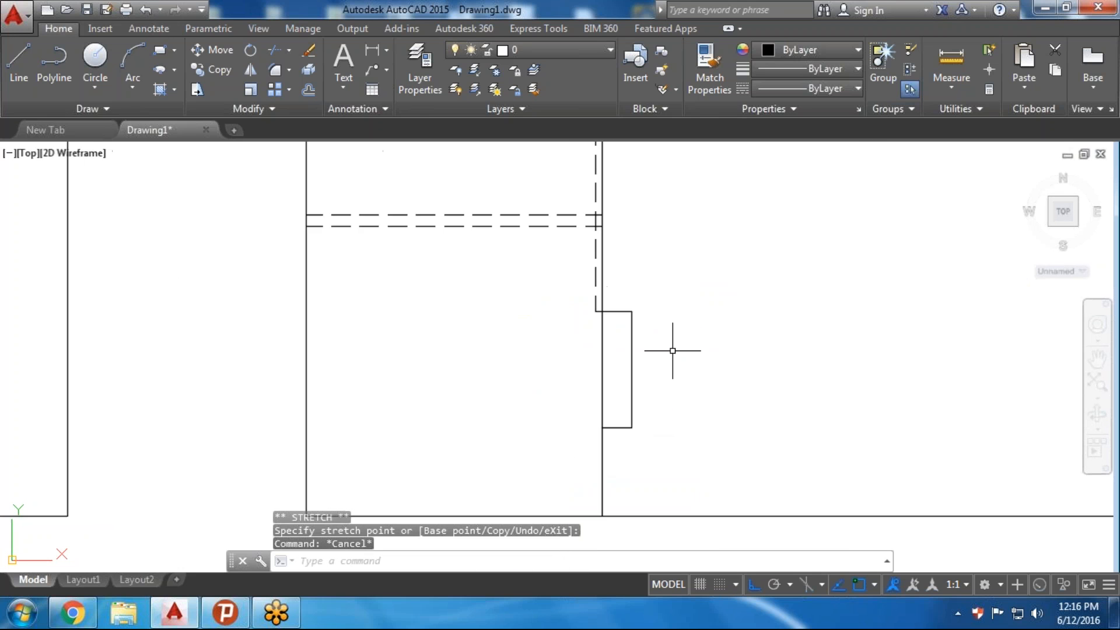
middle_drag(679, 333, 671, 361)
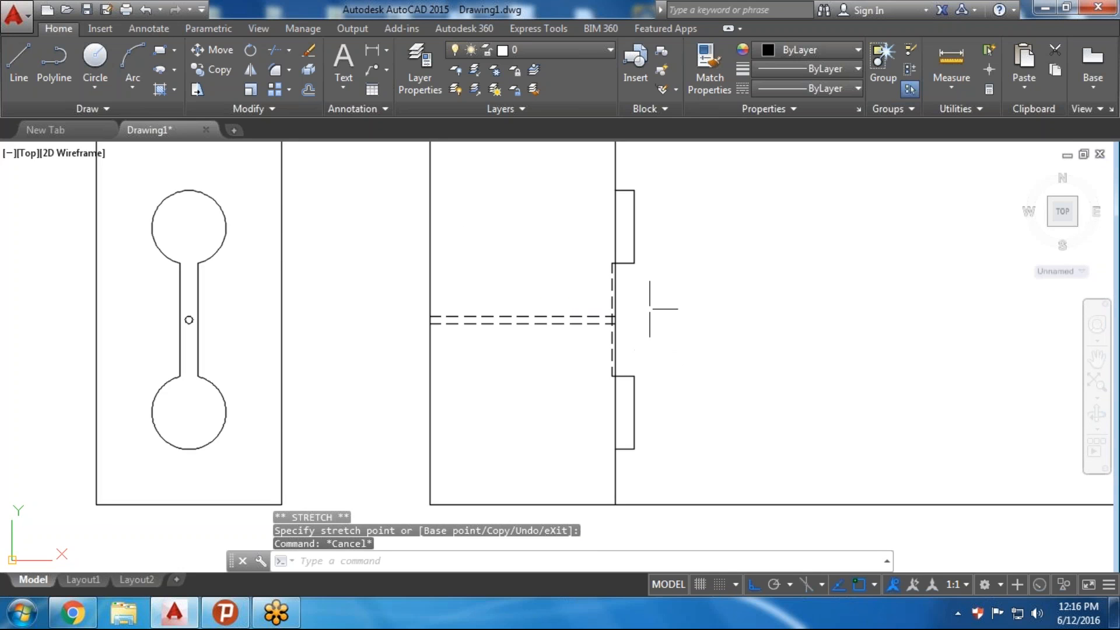
middle_drag(649, 286, 656, 311)
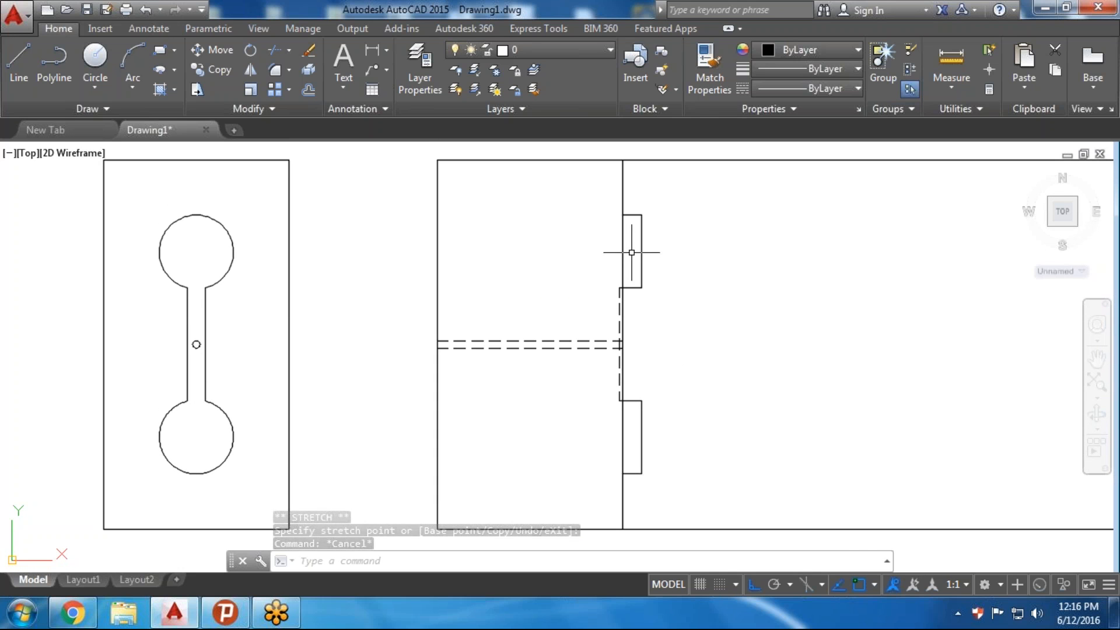
scroll(623, 324, up, 5)
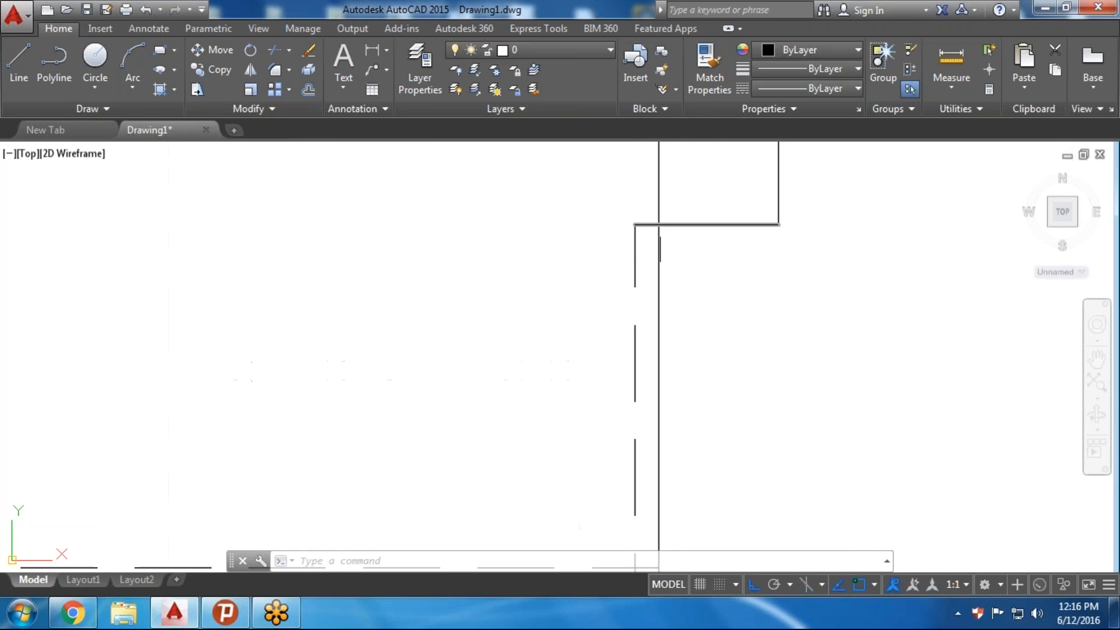
key(Return)
key(Return)
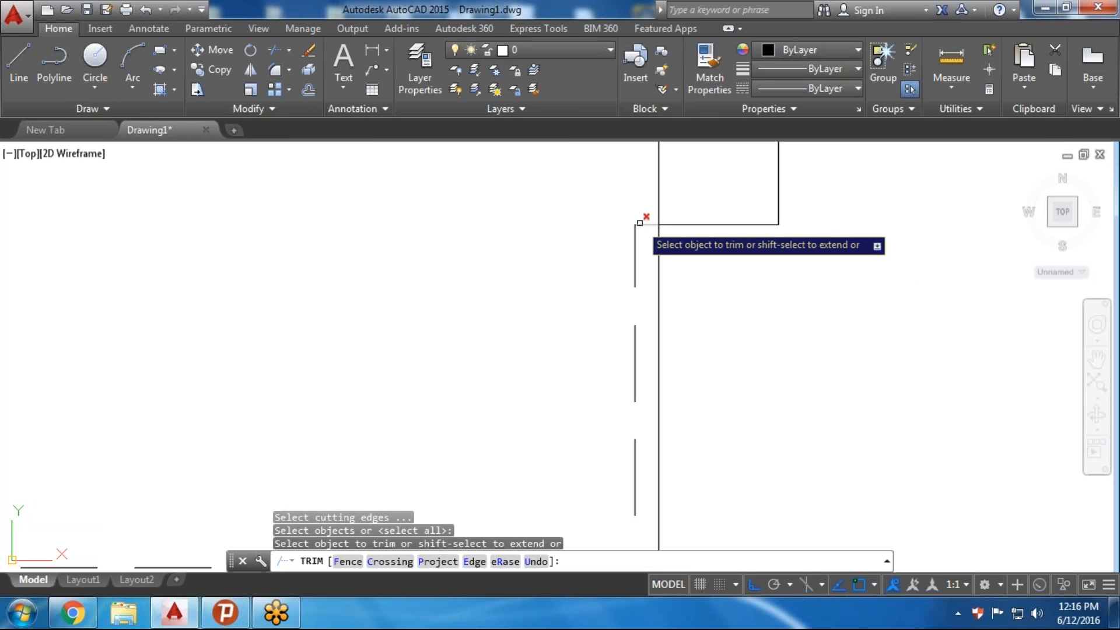
key(Escape)
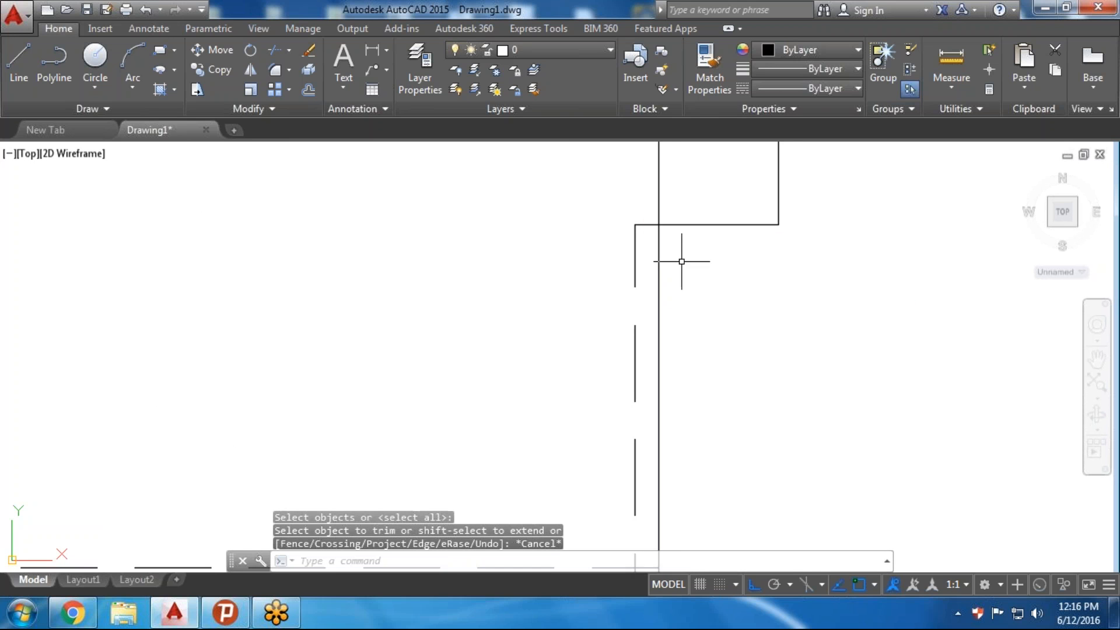
Trim the two long horizontal projection lines where they run past the side view's notched vertical edge
scroll(676, 256, down, 5)
scroll(800, 288, down, 2)
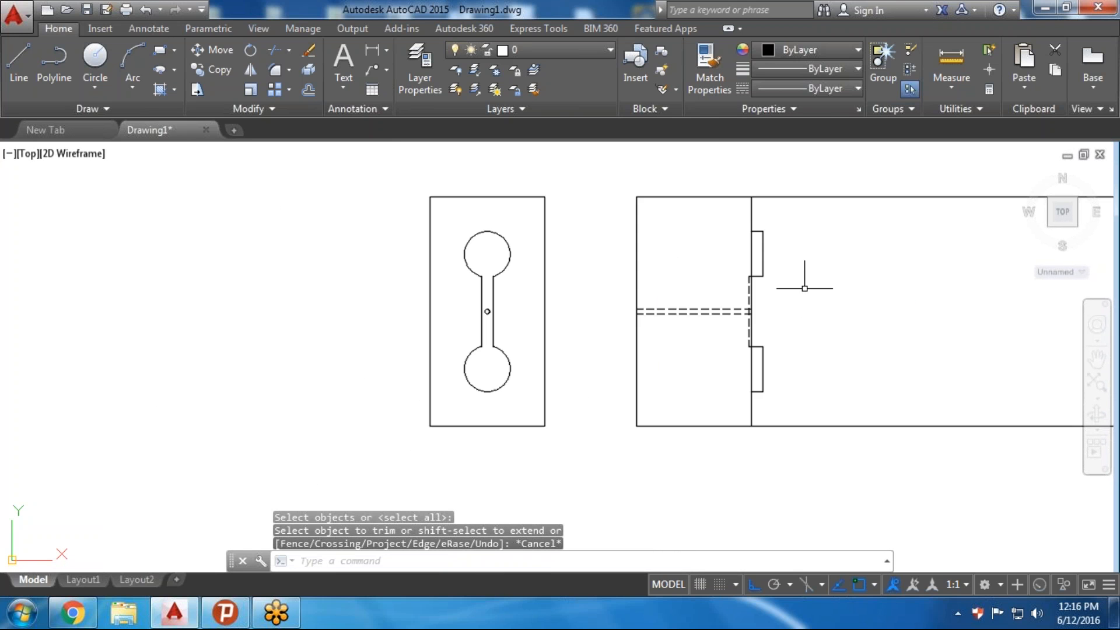
middle_drag(804, 288, 631, 309)
mouse_move(730, 351)
middle_down()
mouse_move(450, 327)
mouse_move(453, 313)
middle_up()
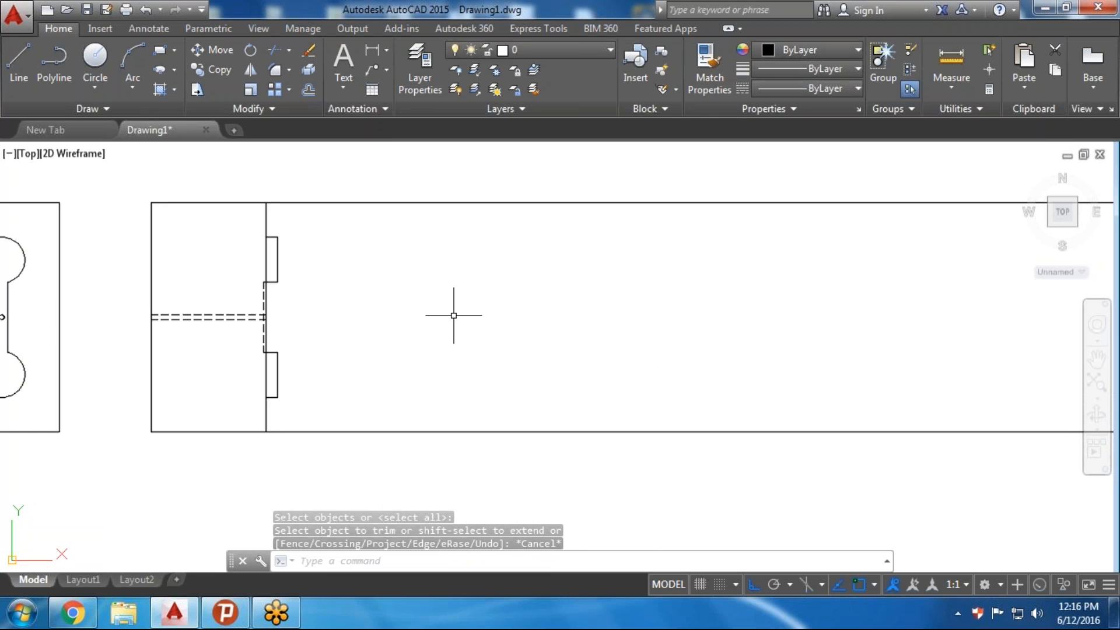
text(tr)
key(Return)
key(Return)
click(452, 164)
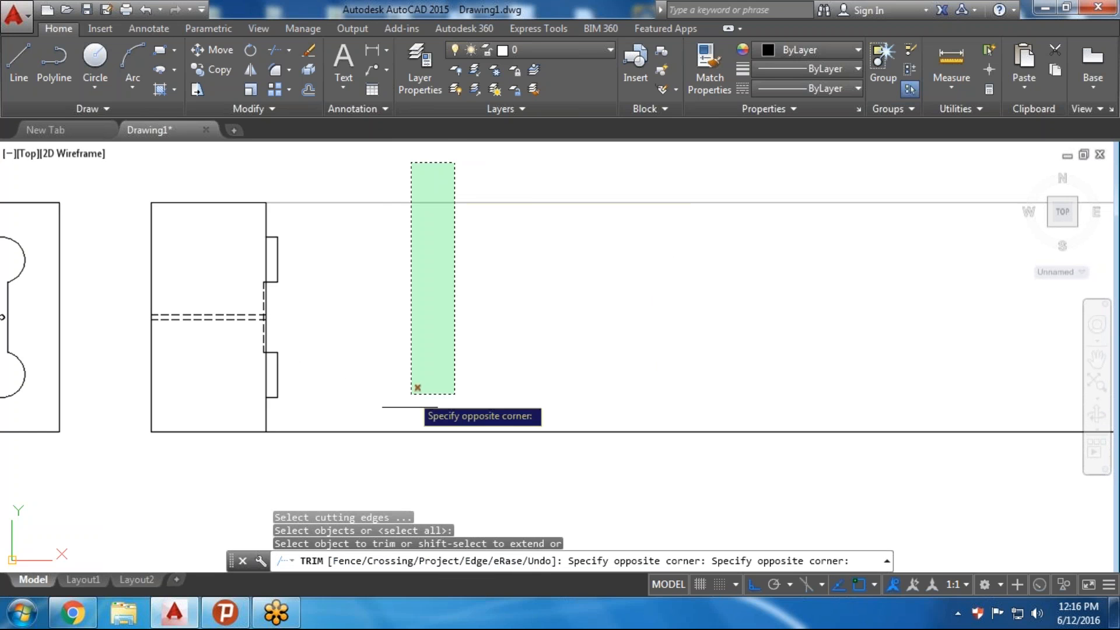
click(398, 458)
mouse_move(350, 421)
middle_down()
mouse_move(418, 357)
mouse_move(547, 355)
middle_up()
scroll(548, 354, up, 1)
scroll(505, 354, down, 1)
middle_drag(306, 317, 394, 330)
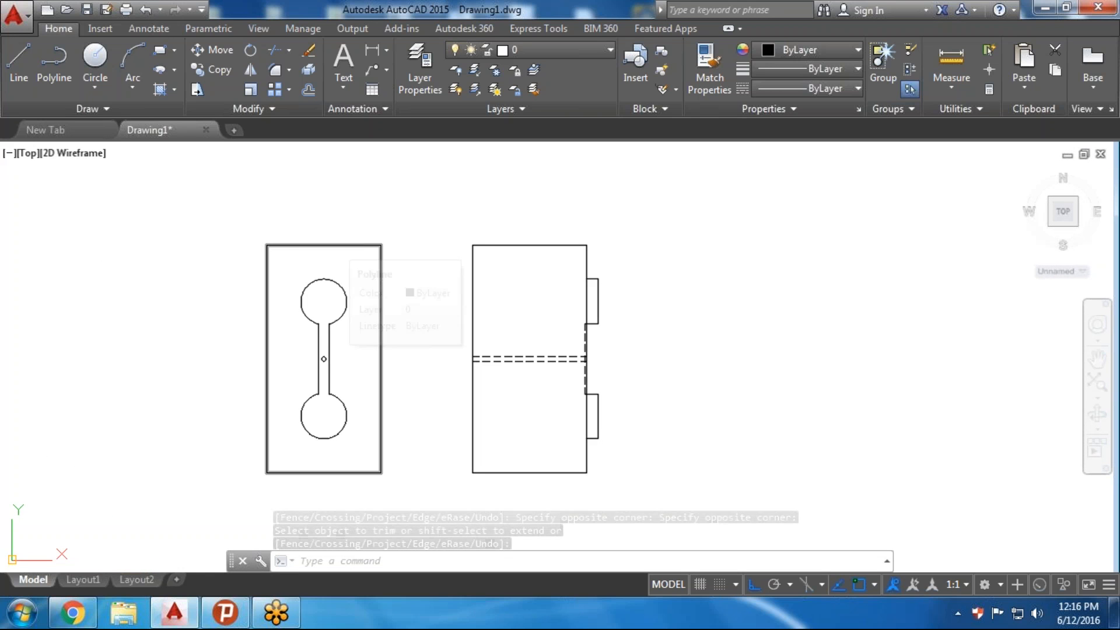
middle_drag(343, 227, 424, 294)
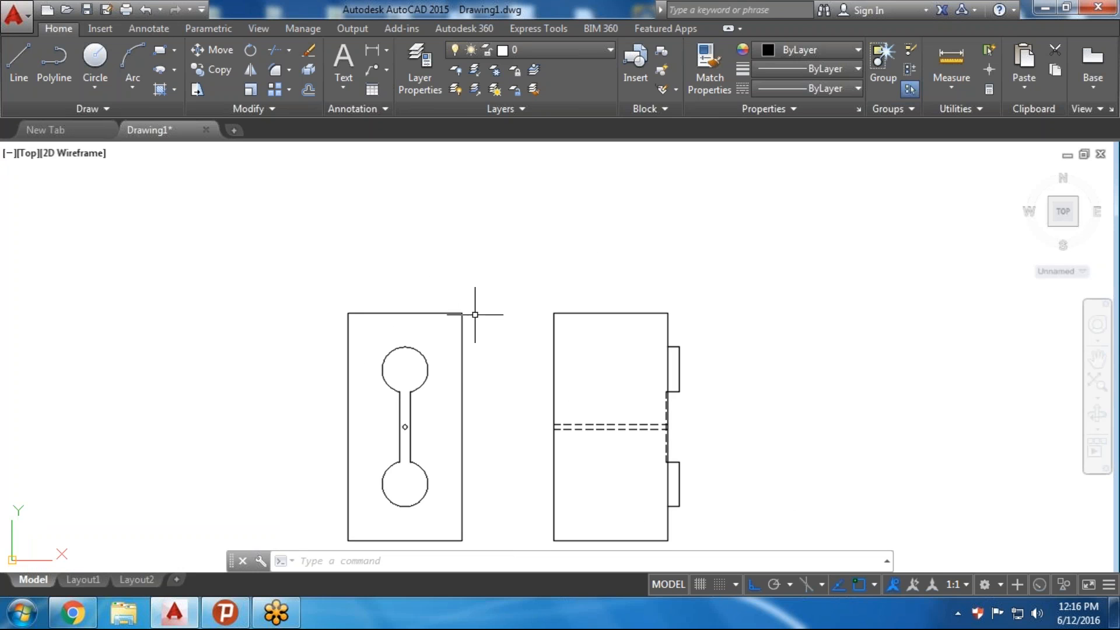
middle_drag(508, 361, 492, 318)
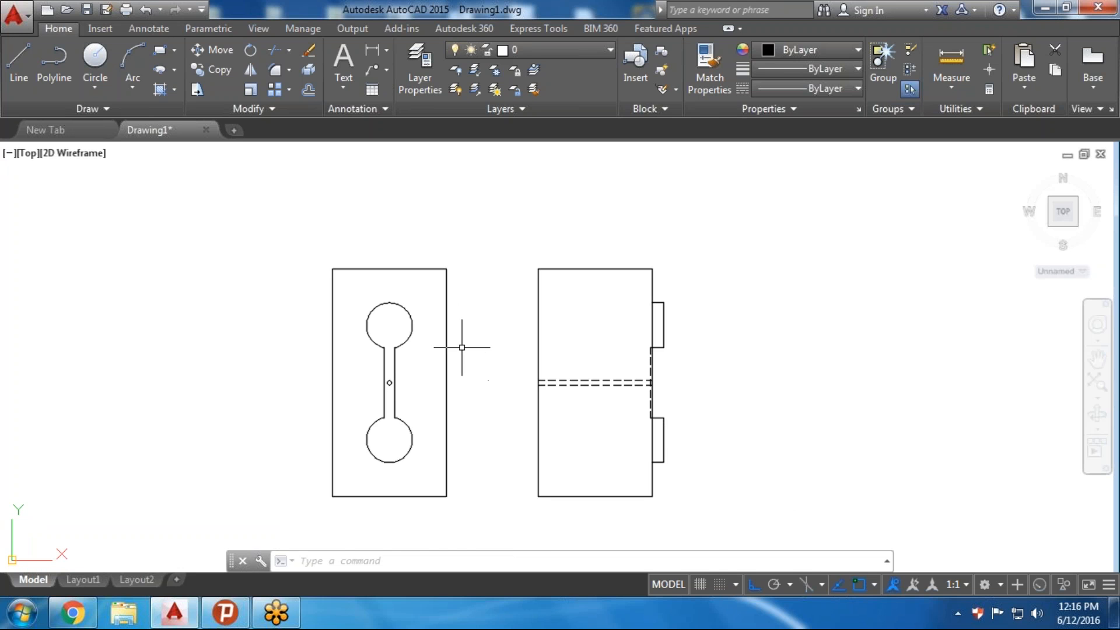
Draw two vertical rays upward, one from each top corner of the front view's plate outline
middle_drag(465, 289, 480, 413)
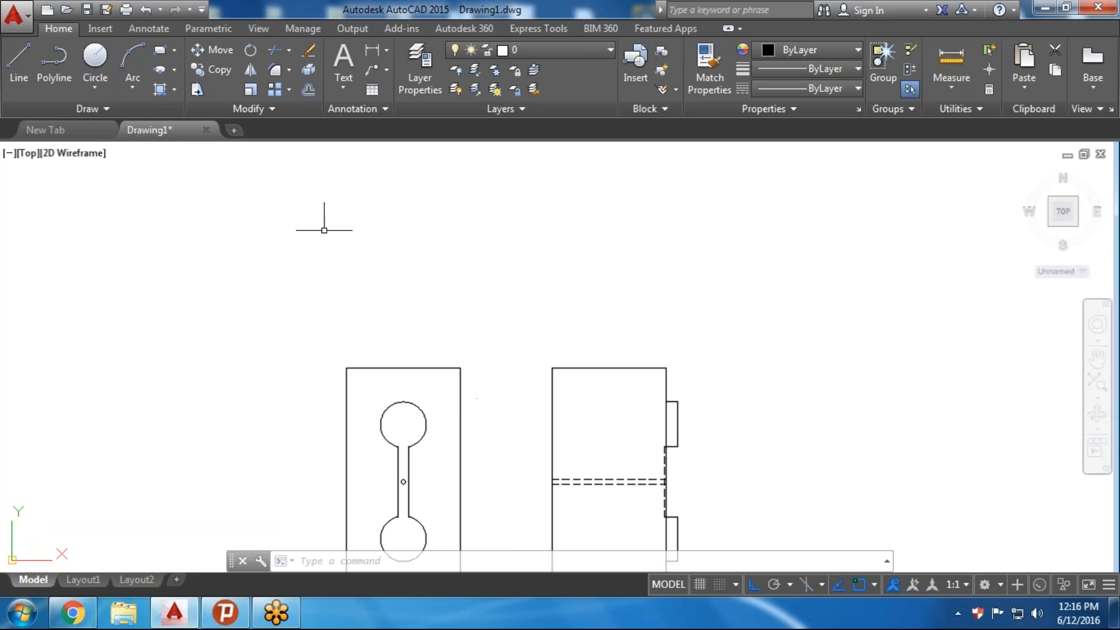
click(66, 108)
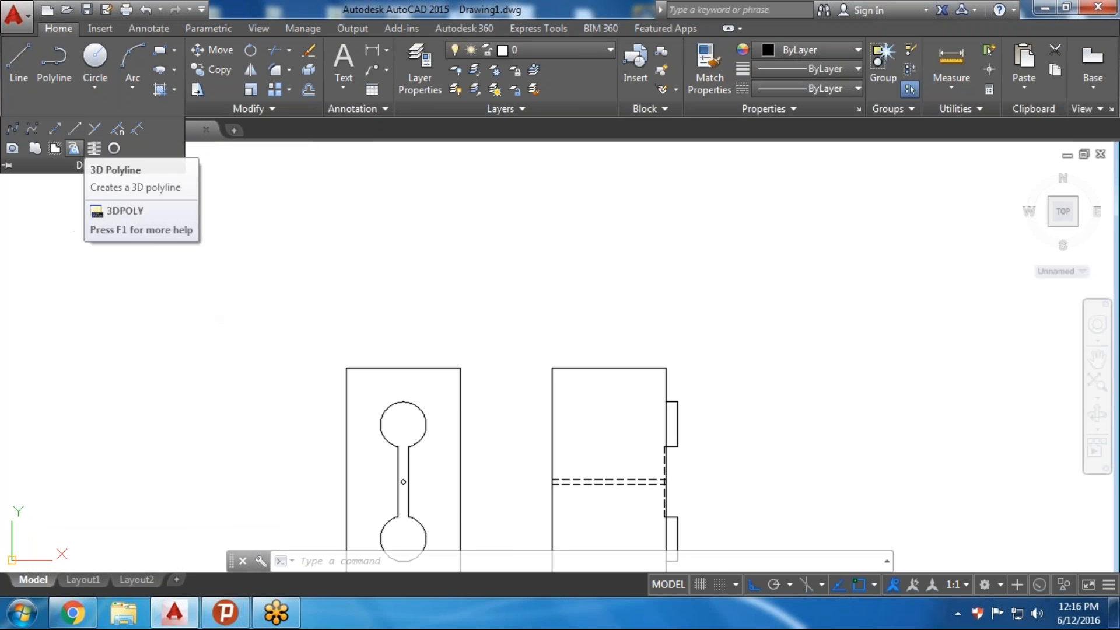
key(Escape)
text(ra)
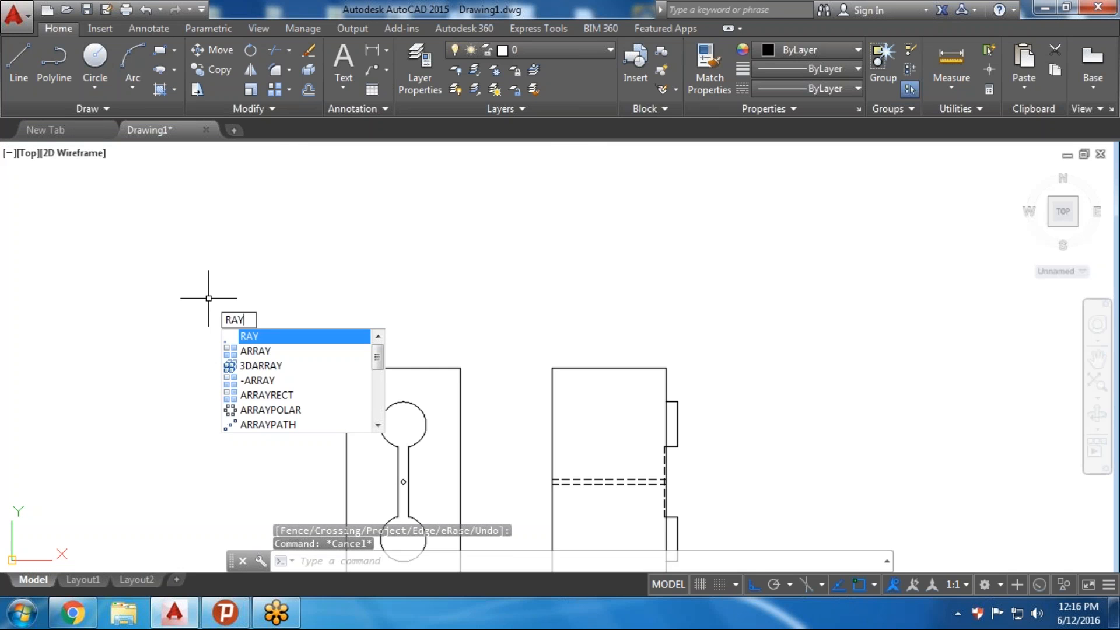
key(Return)
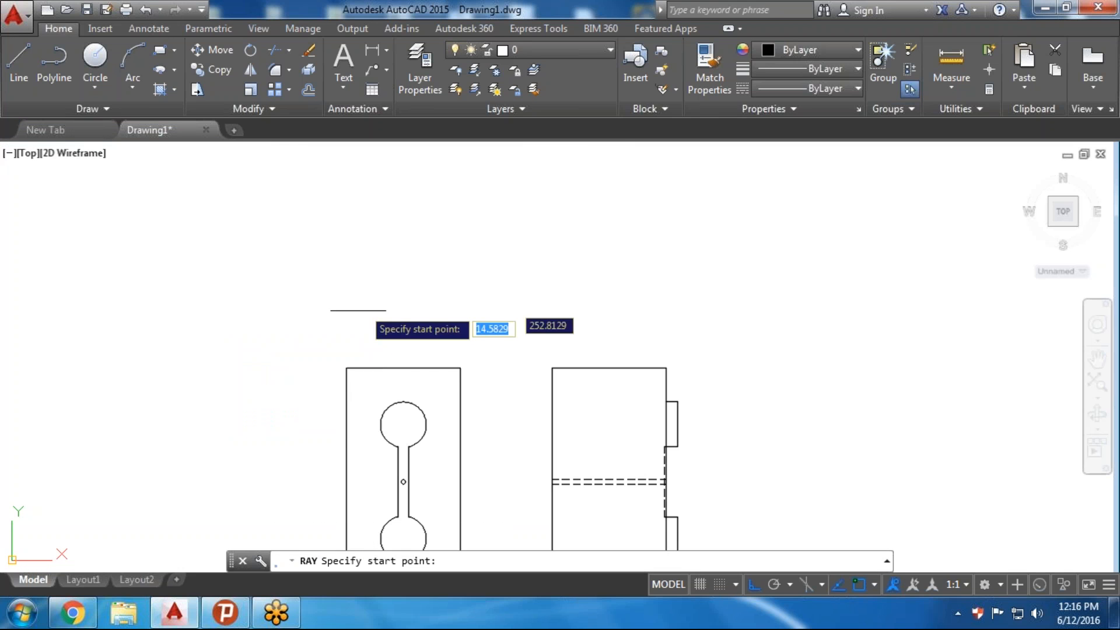
click(347, 368)
scroll(319, 283, down, 3)
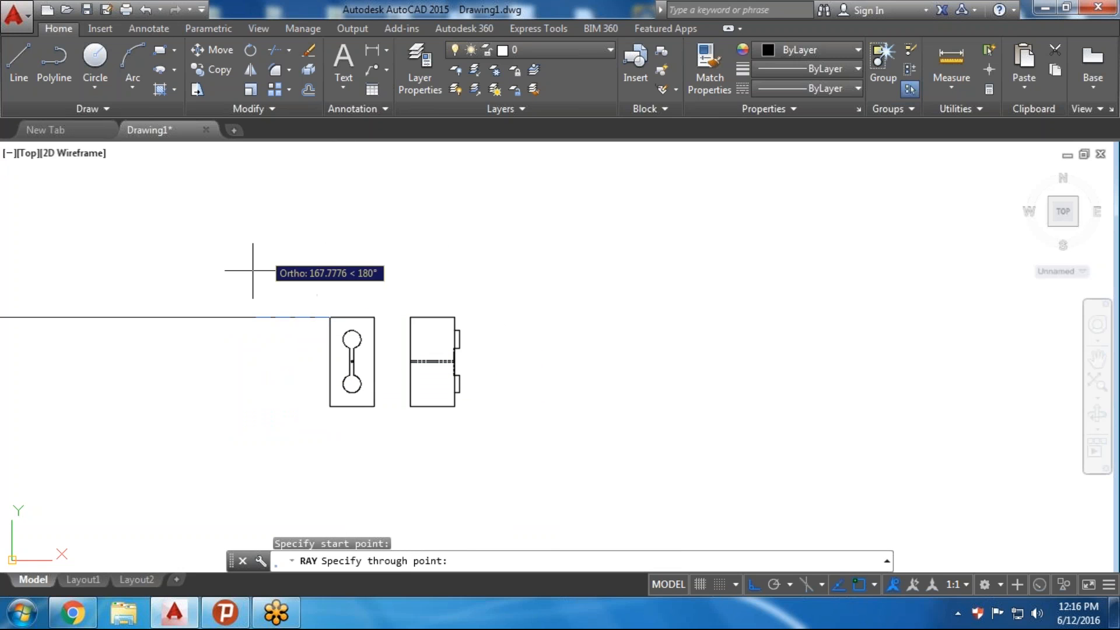
click(330, 224)
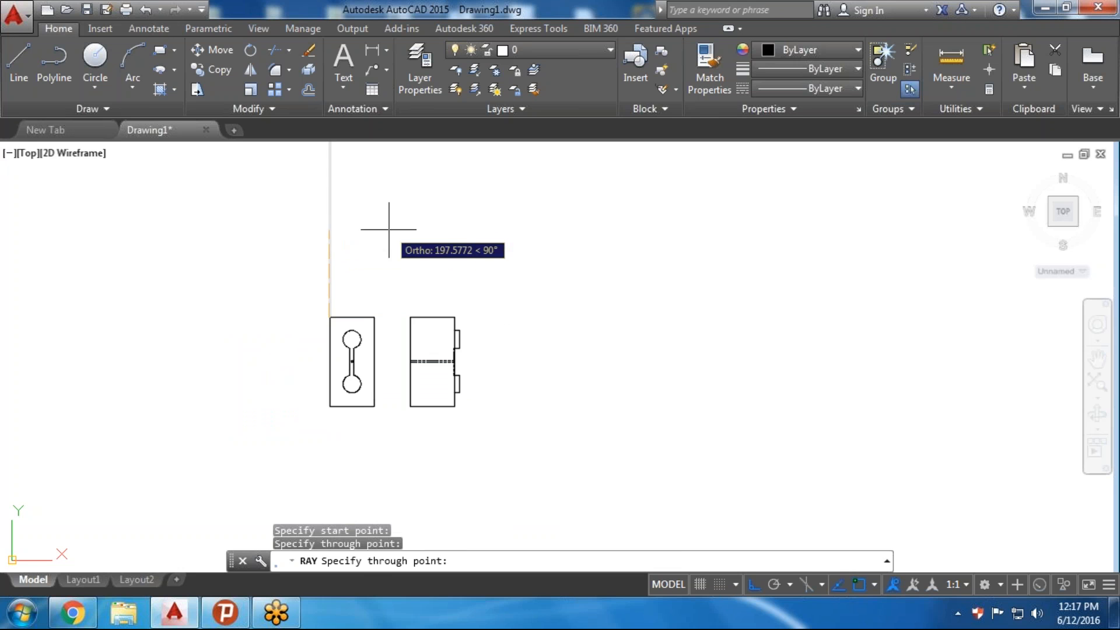
key(Return)
key(Return)
click(373, 317)
click(372, 241)
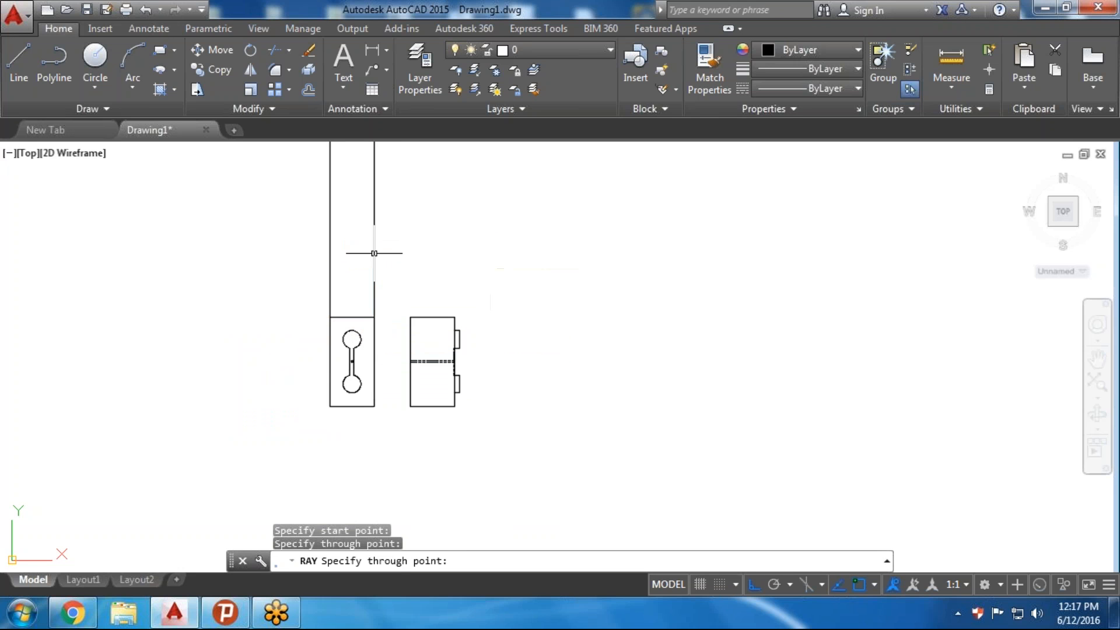
key(Return)
Draw vertical rays upward from the left and right quadrants of the slot's upper circular end
scroll(365, 327, up, 5)
key(Return)
click(319, 351)
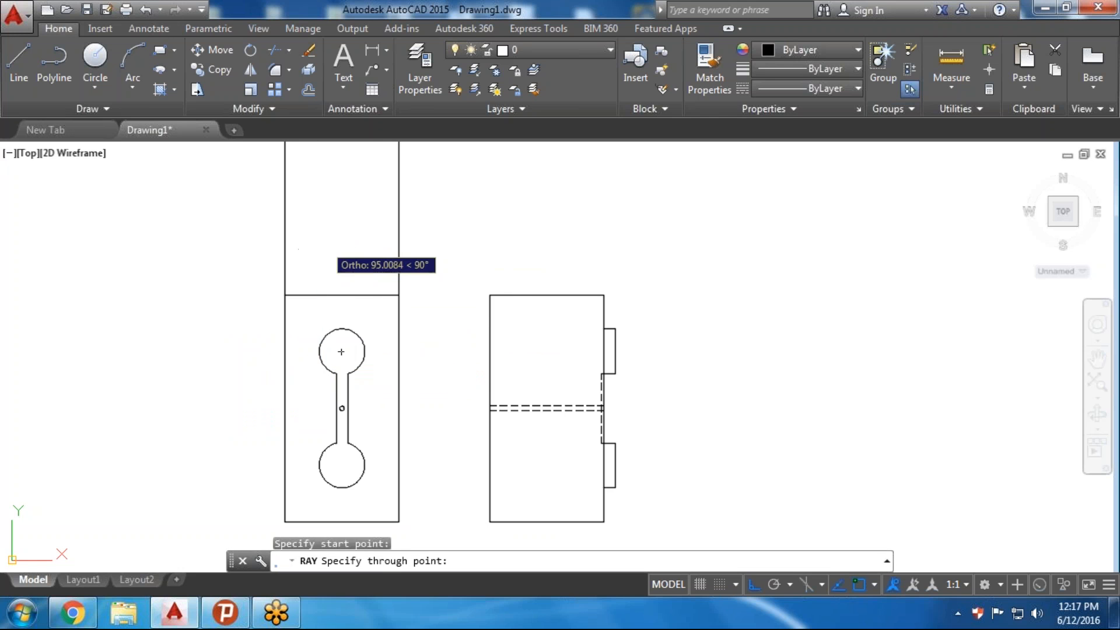
click(320, 239)
key(Return)
key(Return)
click(364, 352)
key(Return)
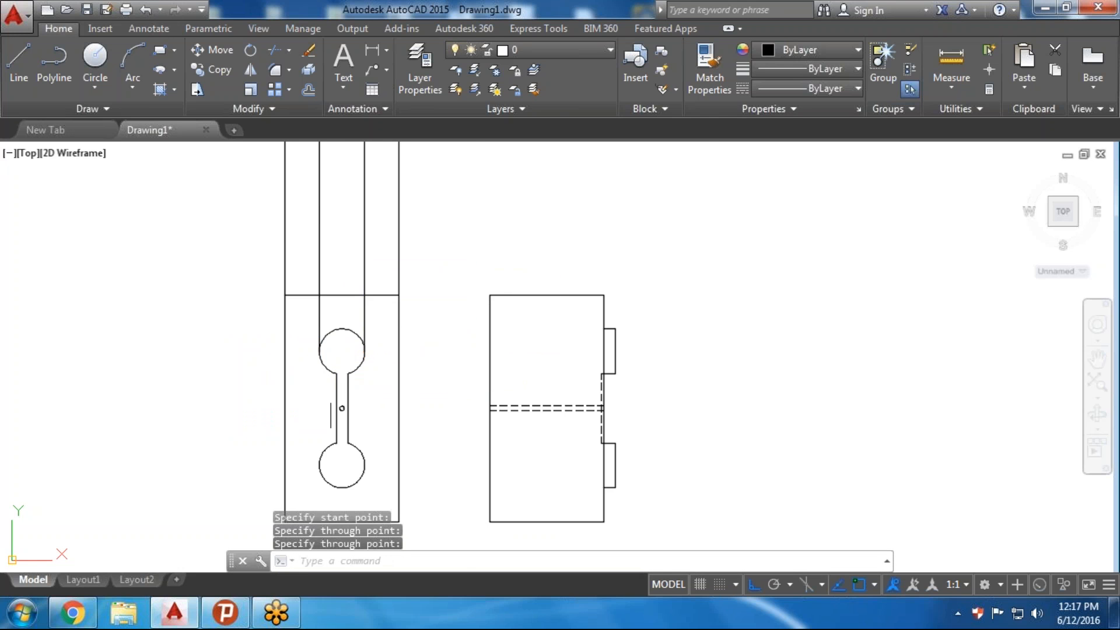
Draw vertical rays upward from the left and right quadrants of the small centre circle
scroll(331, 406, up, 4)
key(Return)
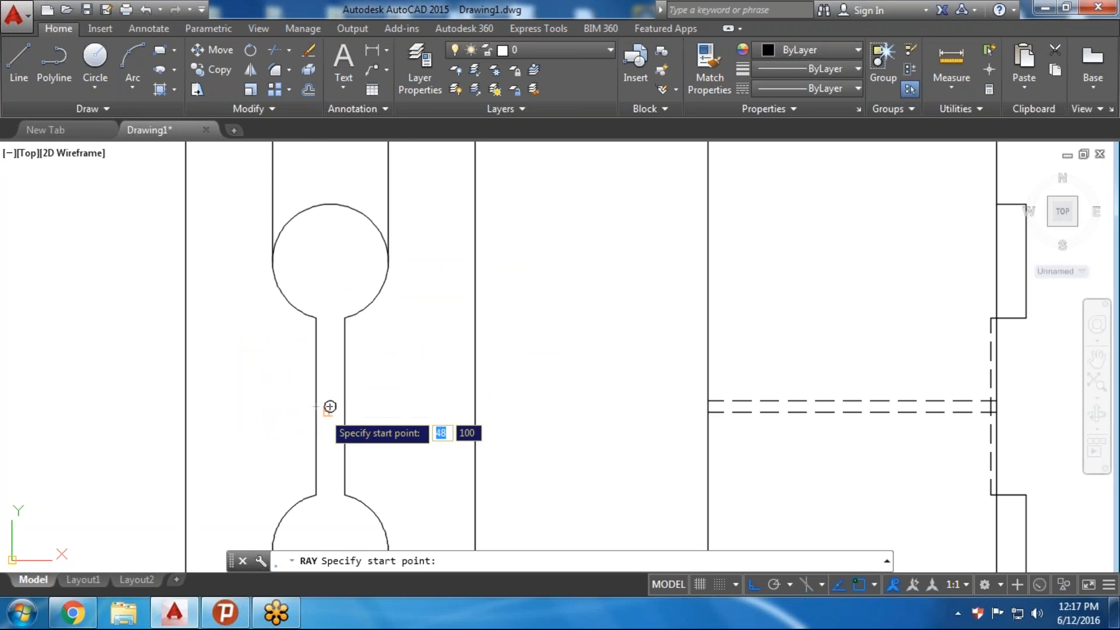
scroll(328, 403, up, 4)
click(325, 400)
click(318, 329)
key(Return)
key(Return)
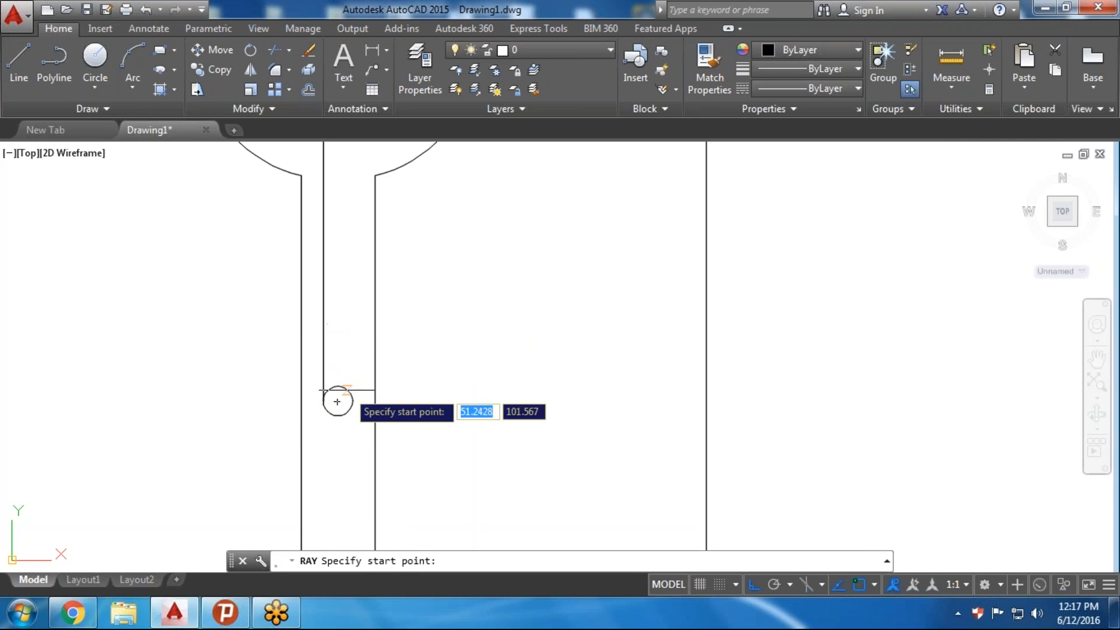
click(352, 401)
click(350, 366)
key(Return)
Draw vertical rays upward from the two corners where the narrow slot meets its upper circular end
scroll(350, 365, down, 4)
key(Return)
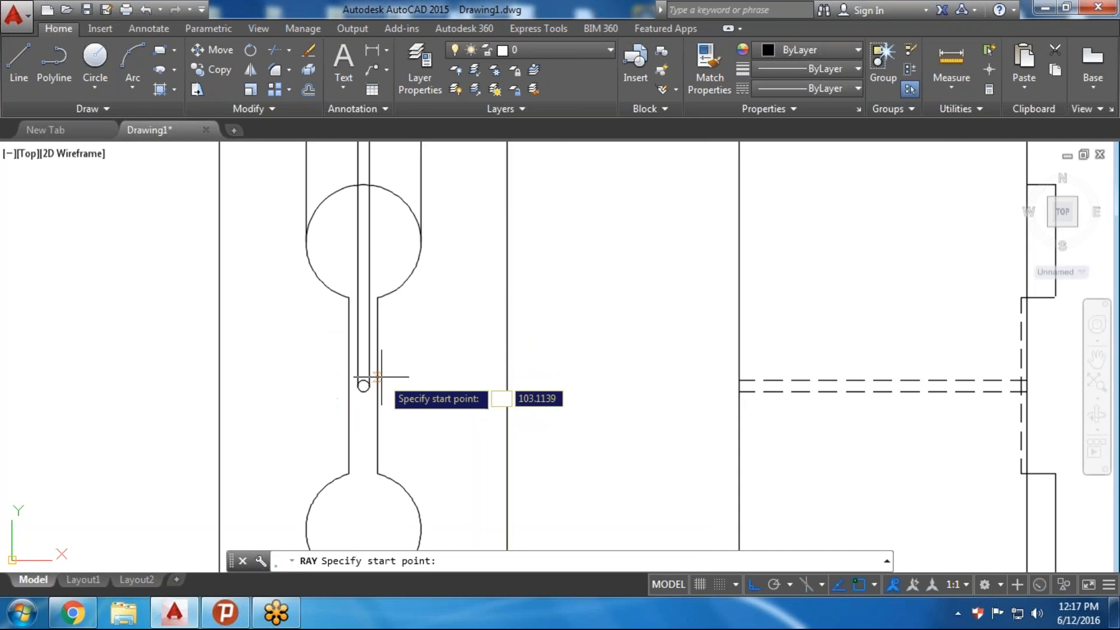
click(378, 296)
click(378, 255)
key(Return)
key(Return)
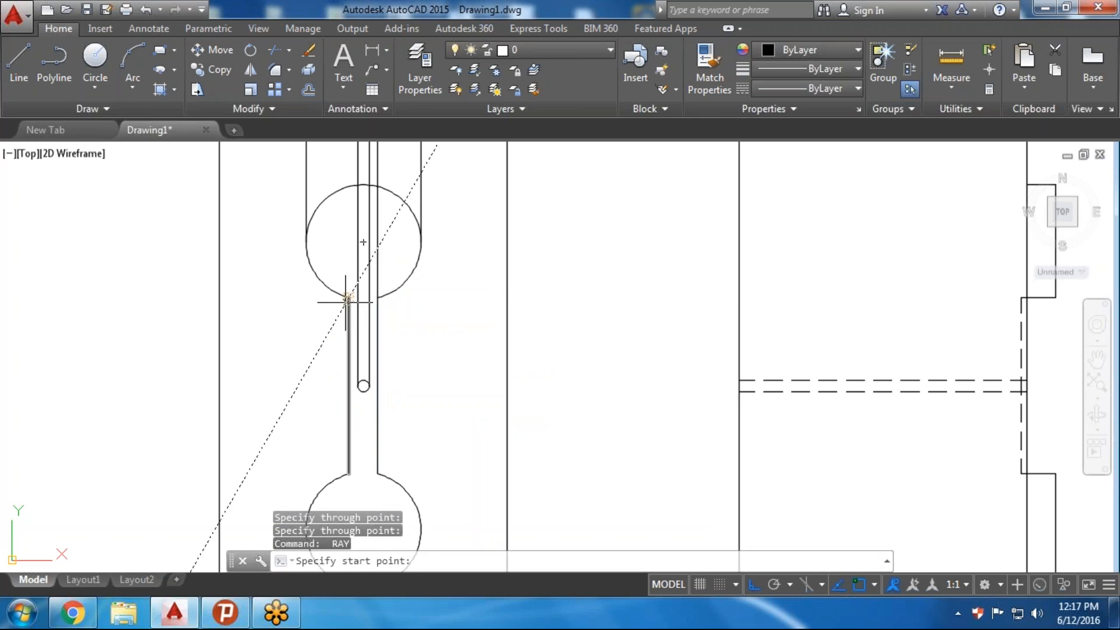
click(349, 296)
click(343, 241)
key(Return)
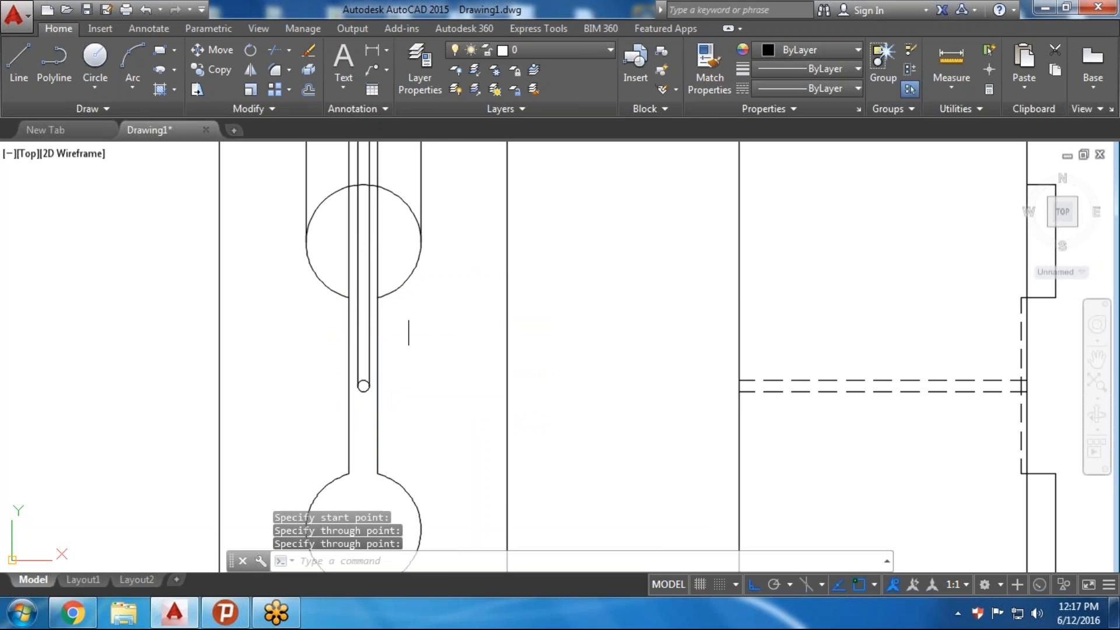
scroll(450, 350, down, 3)
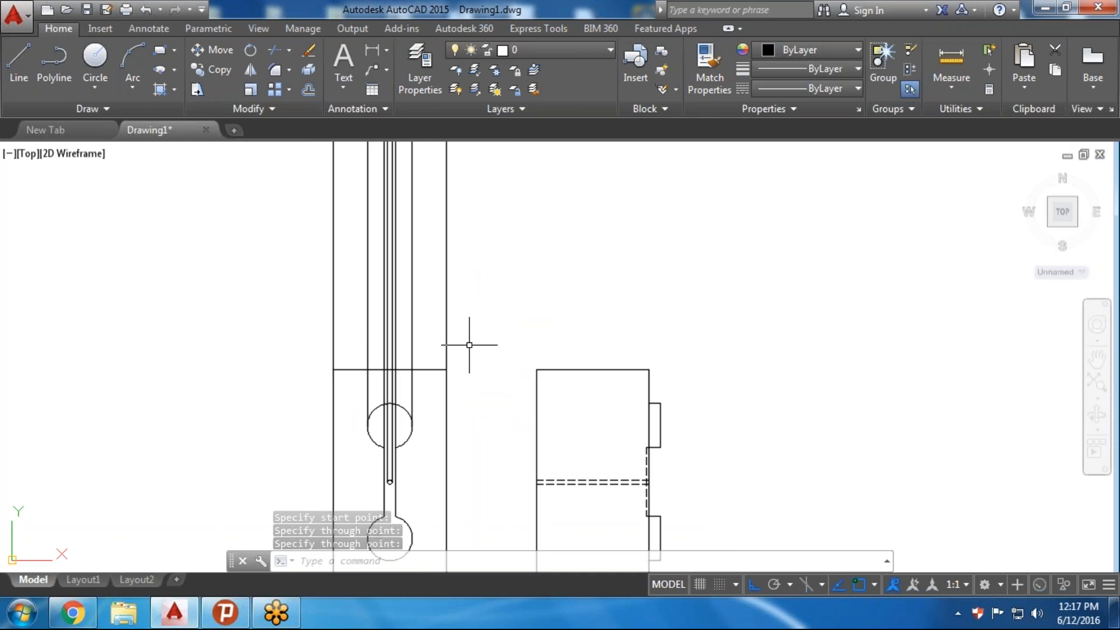
text(l)
key(Return)
key(Escape)
key(Escape)
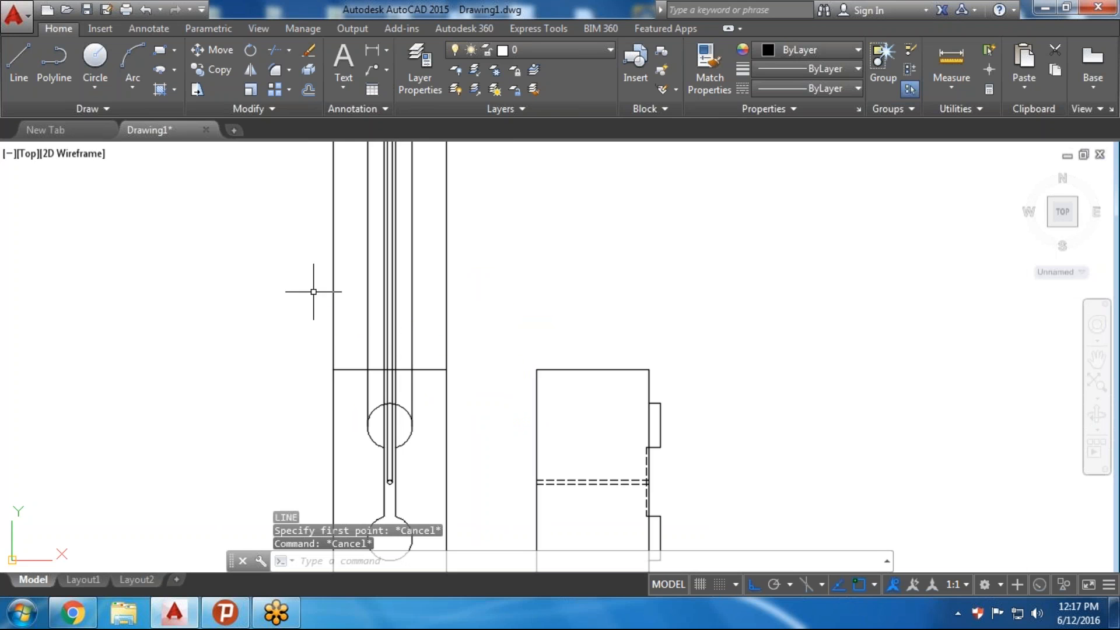
Draw a horizontal ray above the plate, crossing all the vertical projection rays
text(ray)
key(Return)
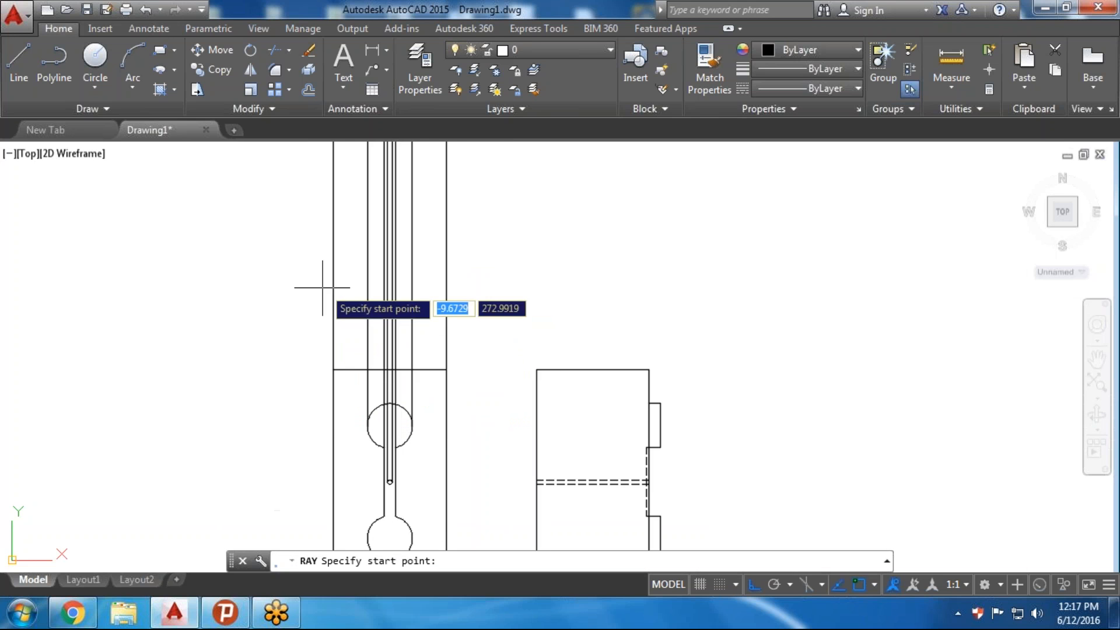
click(285, 279)
click(493, 275)
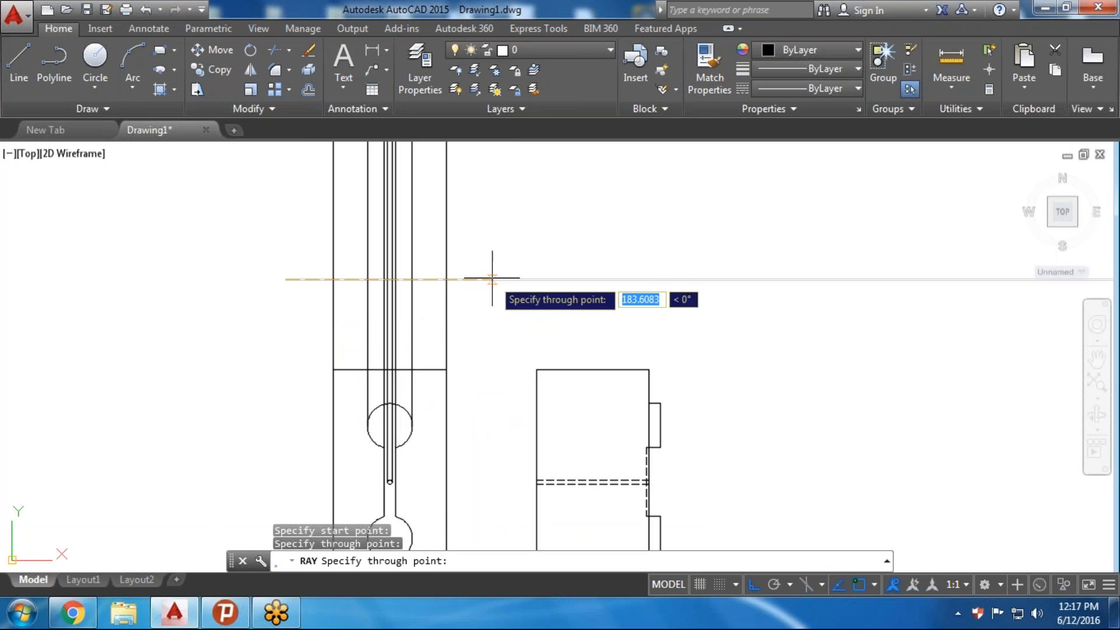
key(Return)
Trim the horizontal ray to the outer vertical rays and remove the vertical ray portions between it and the plate
key(Return)
key(Return)
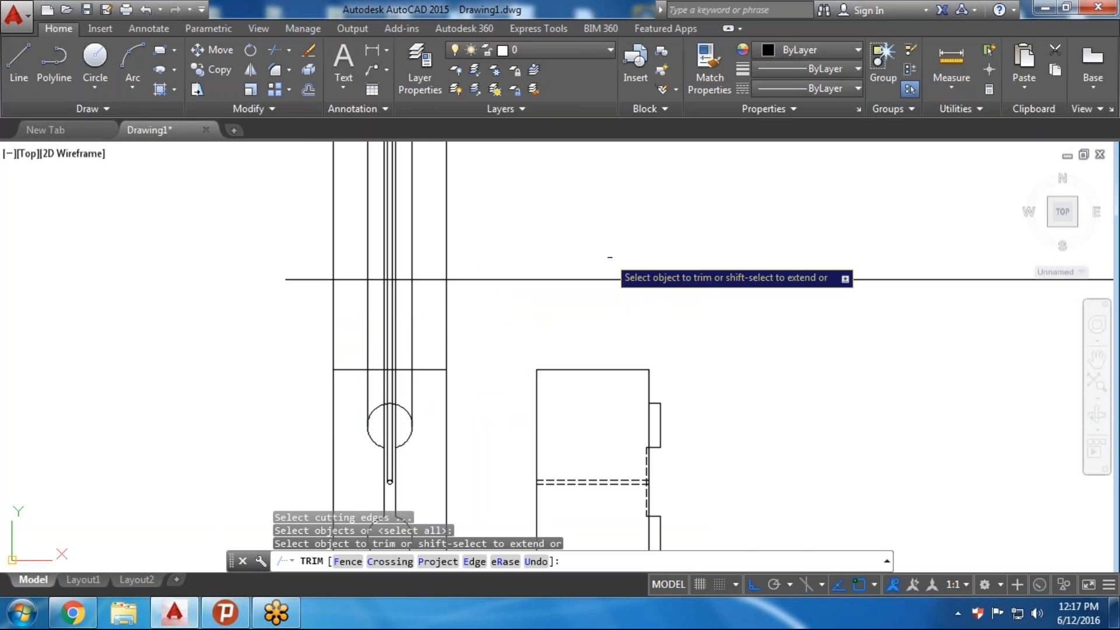
click(610, 258)
click(497, 297)
click(315, 306)
click(267, 231)
scroll(528, 300, down, 3)
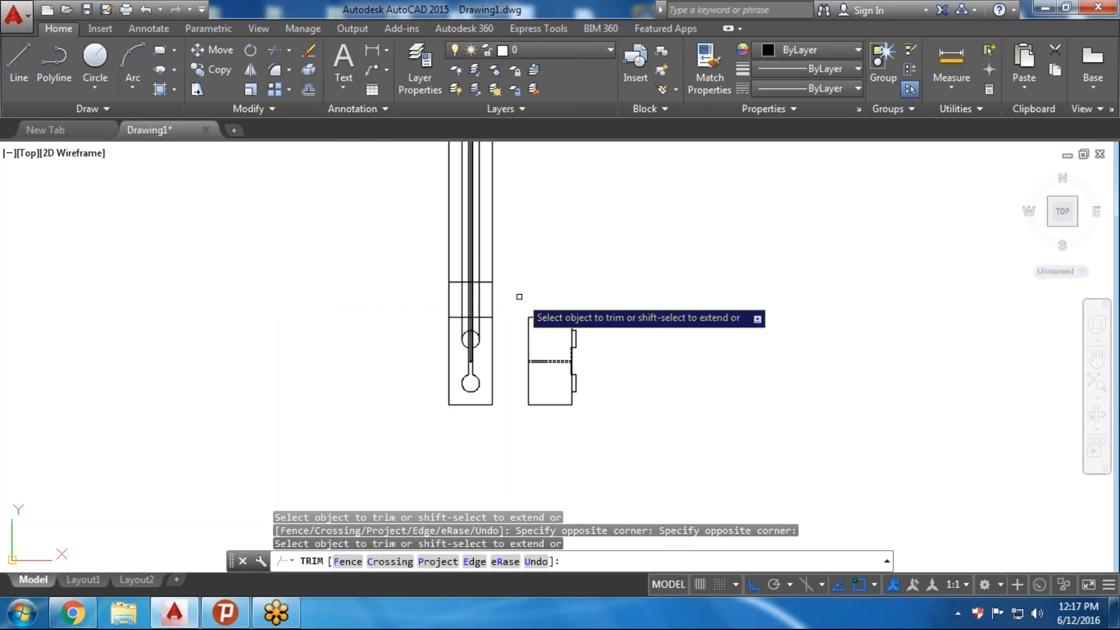
scroll(497, 293, up, 3)
click(524, 287)
click(277, 299)
scroll(449, 333, down, 3)
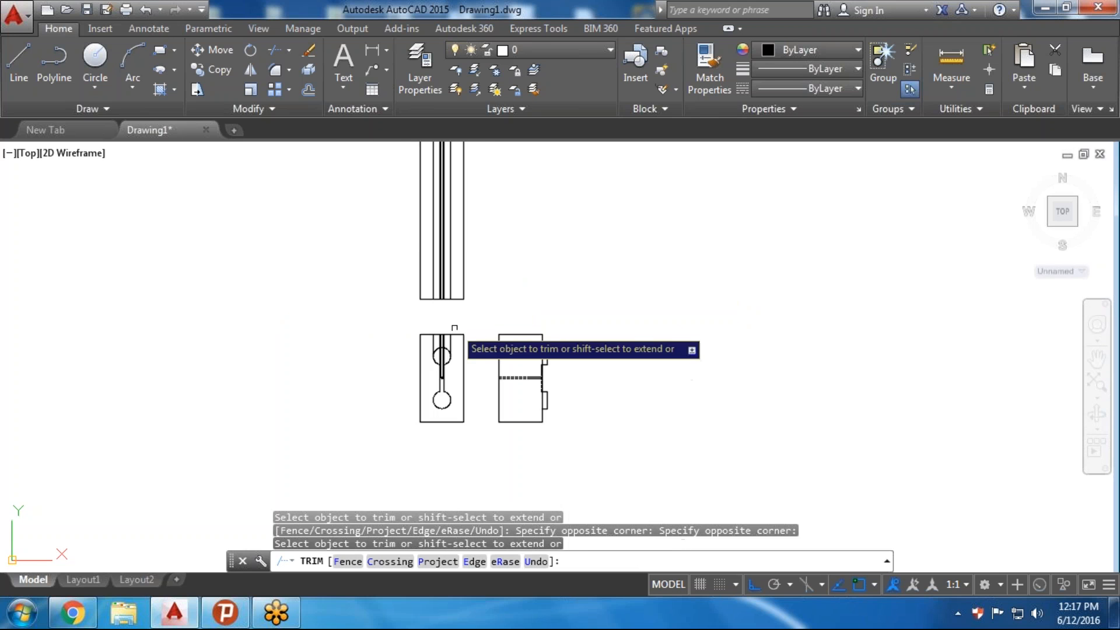
key(Return)
Erase the leftover projection line pieces inside the front view's plate and slot
scroll(429, 343, up, 6)
click(443, 308)
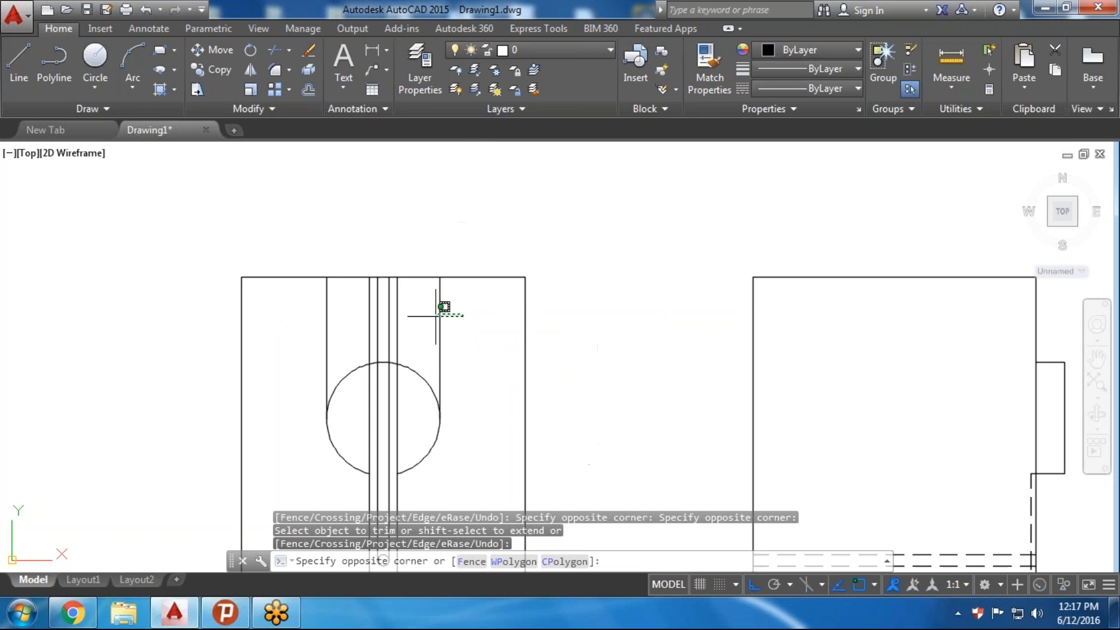
click(292, 320)
key(Delete)
scroll(449, 347, down, 5)
middle_drag(481, 284, 453, 398)
middle_drag(442, 280, 440, 310)
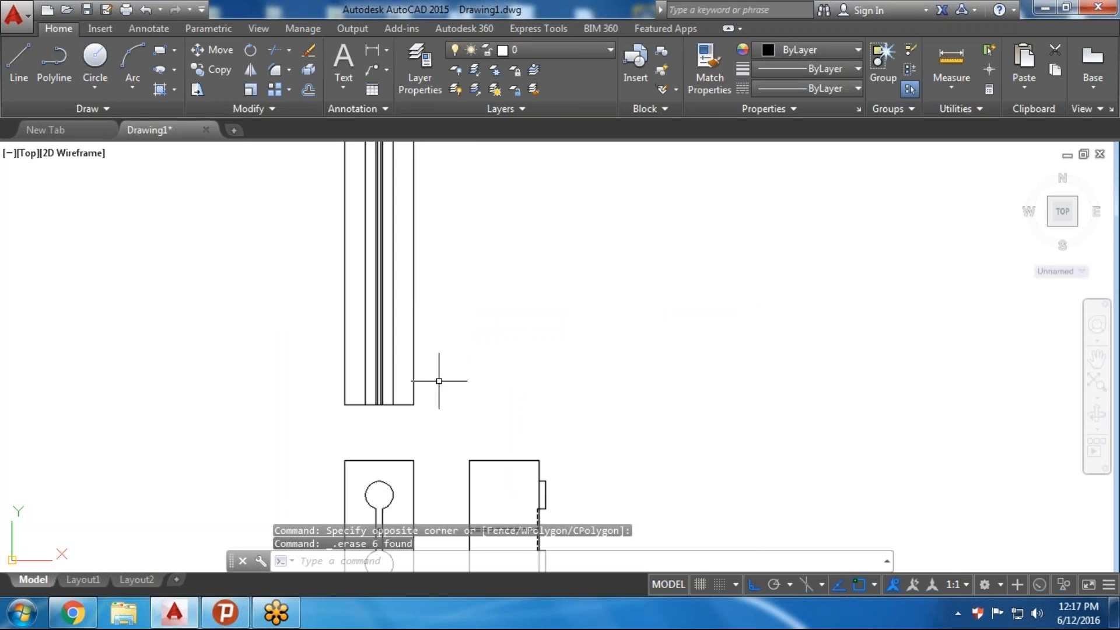
scroll(438, 381, down, 2)
mouse_move(451, 438)
middle_down()
mouse_move(440, 383)
mouse_move(412, 385)
middle_up()
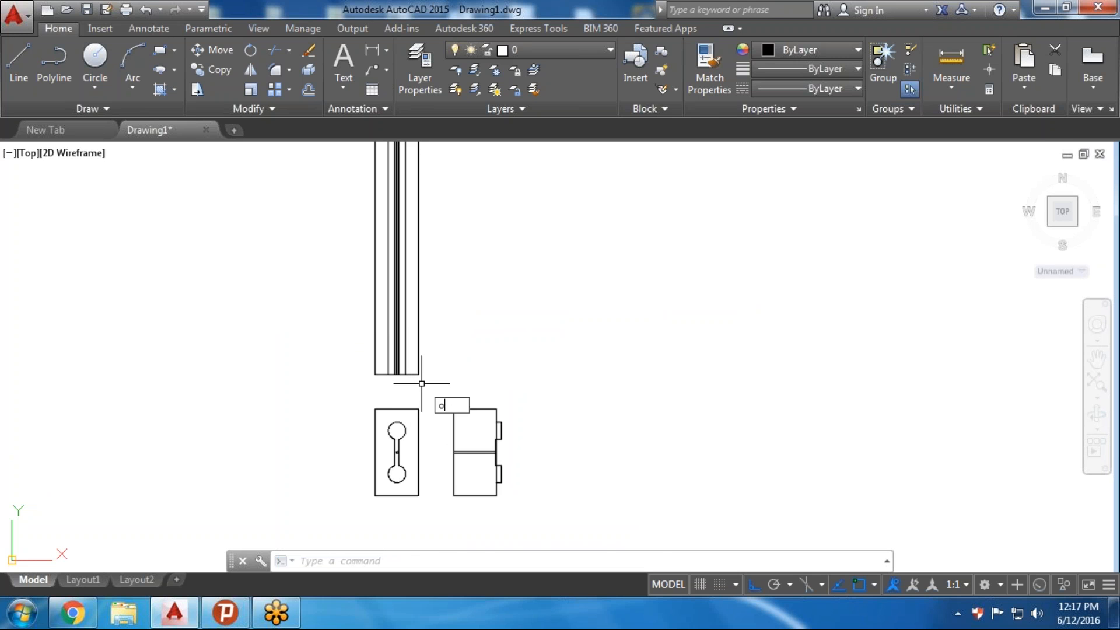
key(Return)
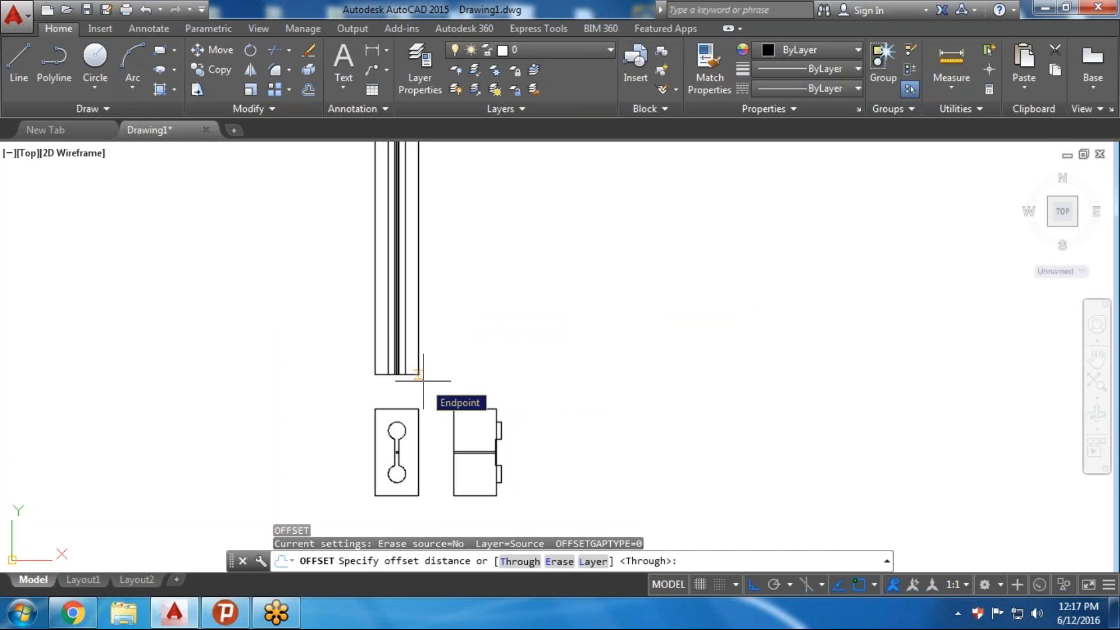
text(50)
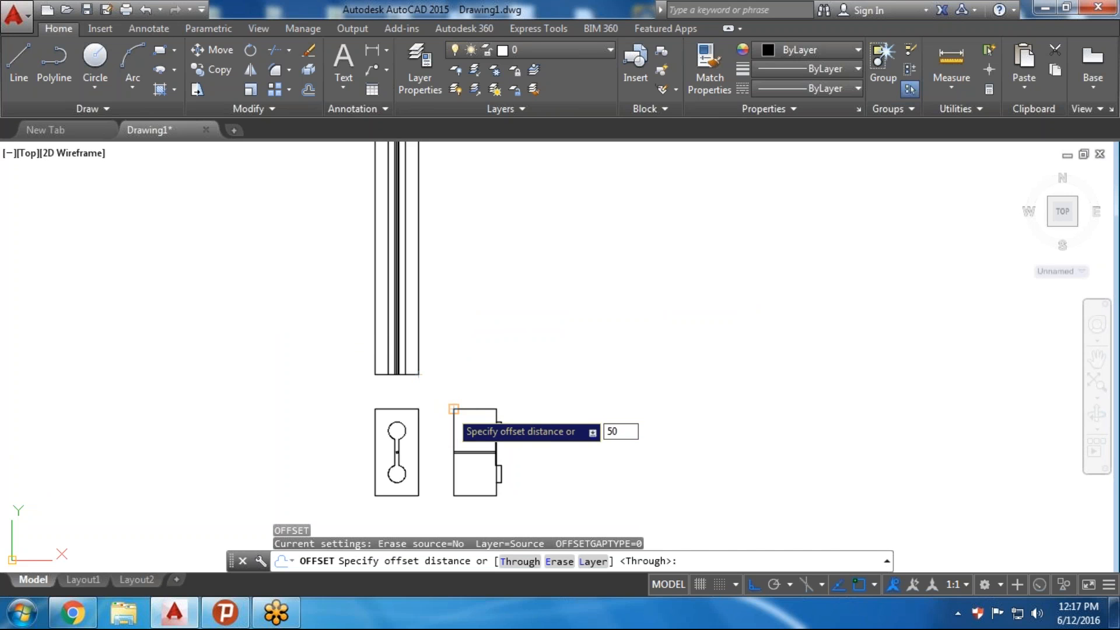
key(Return)
key(Escape)
Offset the horizontal base line of the projected top view upward by 80
text(o)
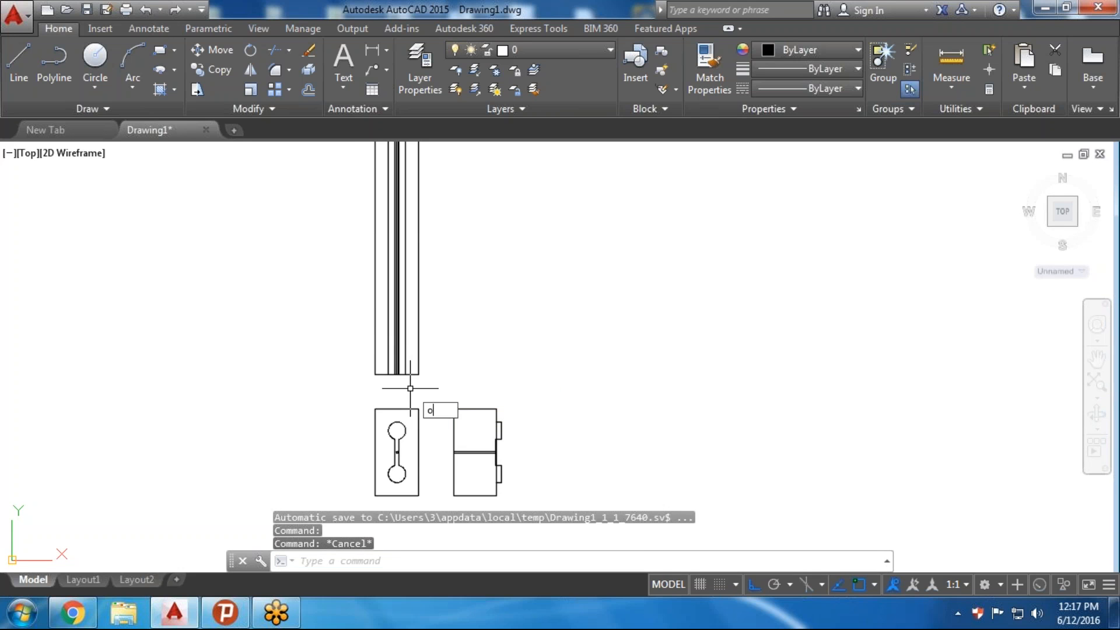
key(Return)
scroll(411, 389, up, 2)
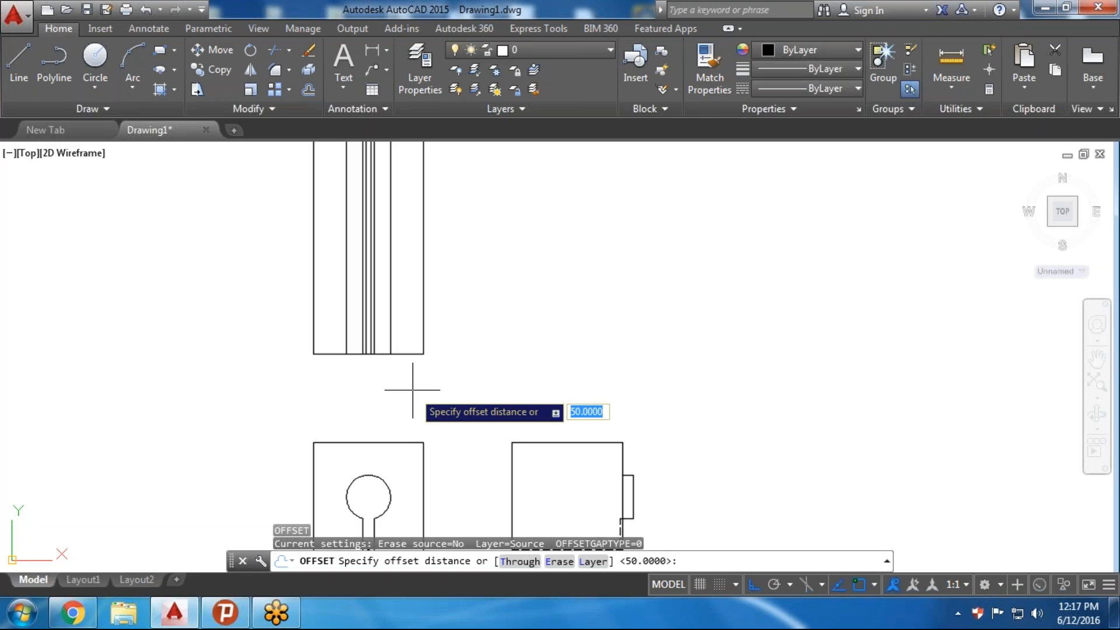
scroll(412, 389, down, 3)
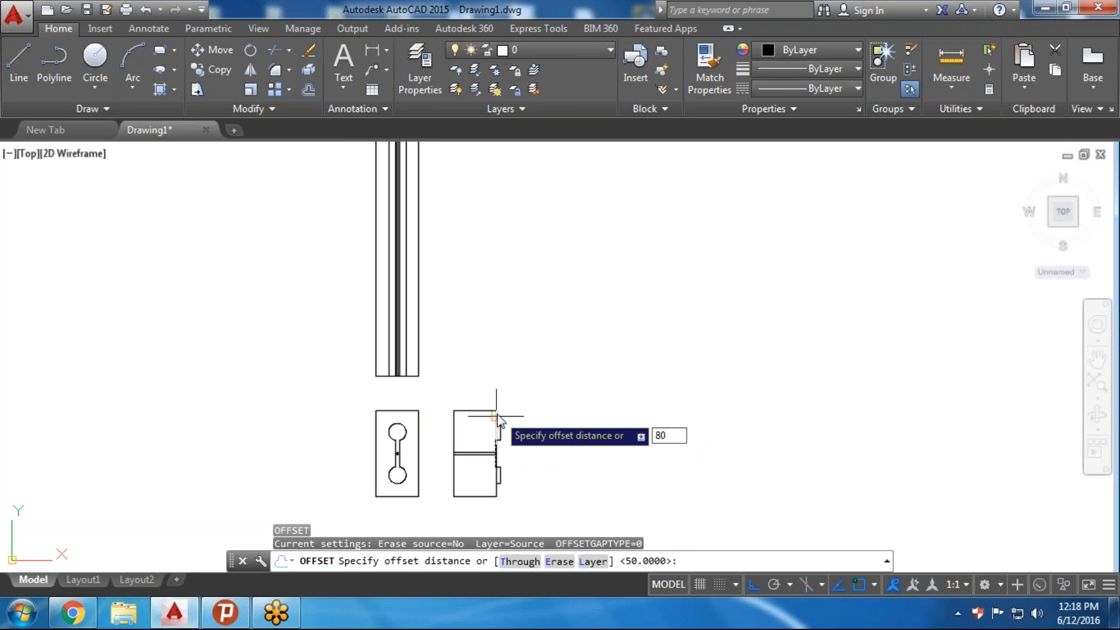
key(Return)
scroll(408, 385, up, 4)
click(414, 364)
click(410, 255)
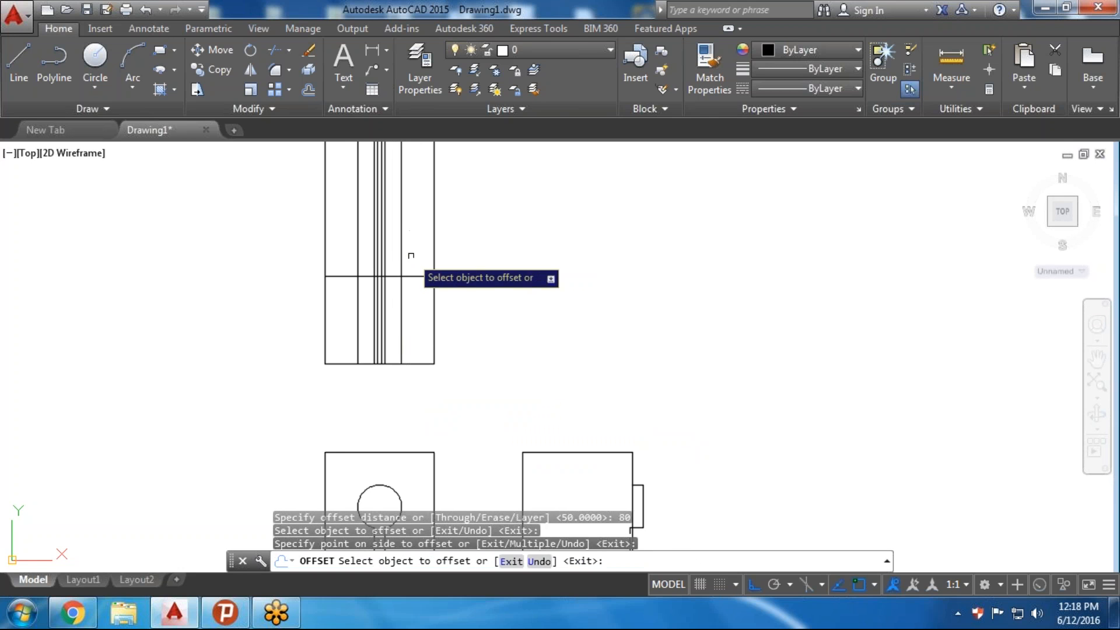
key(Return)
Trim all the vertical rays above the upper horizontal line to close off the top view
middle_drag(501, 279, 467, 421)
key(Return)
key(Return)
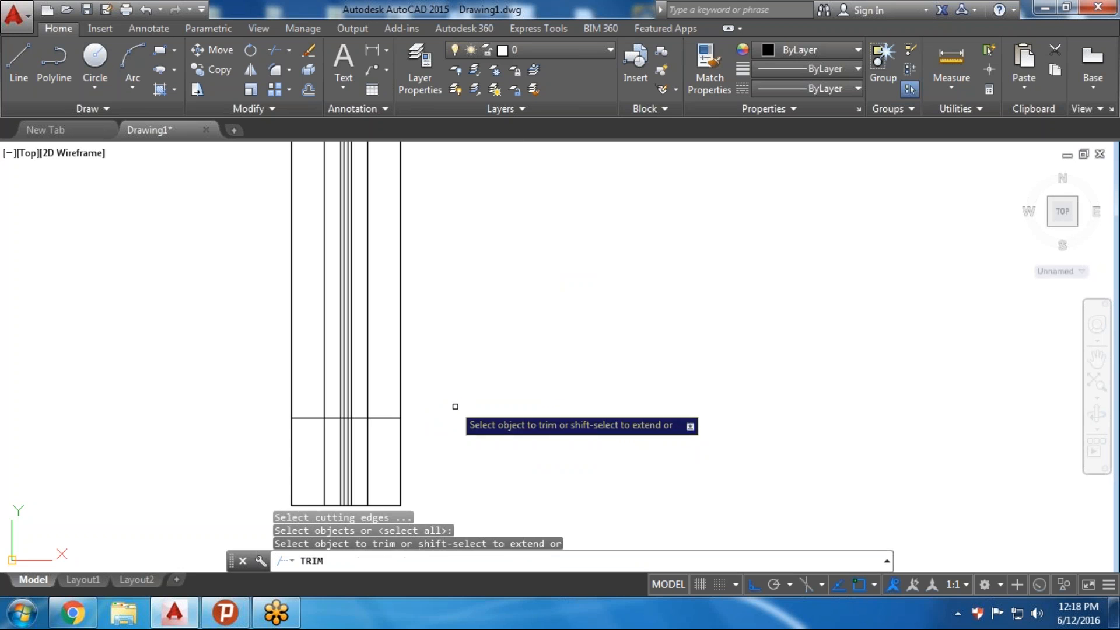
click(445, 322)
click(273, 338)
scroll(448, 430, down, 2)
scroll(452, 408, down, 2)
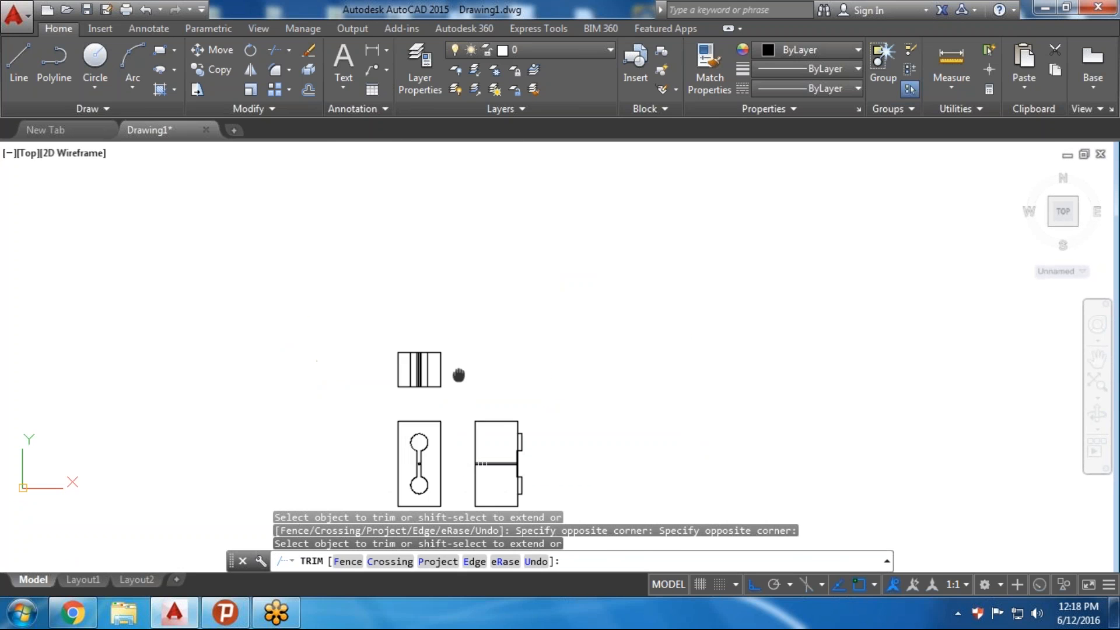
scroll(457, 377, up, 2)
key(Return)
scroll(472, 385, down, 2)
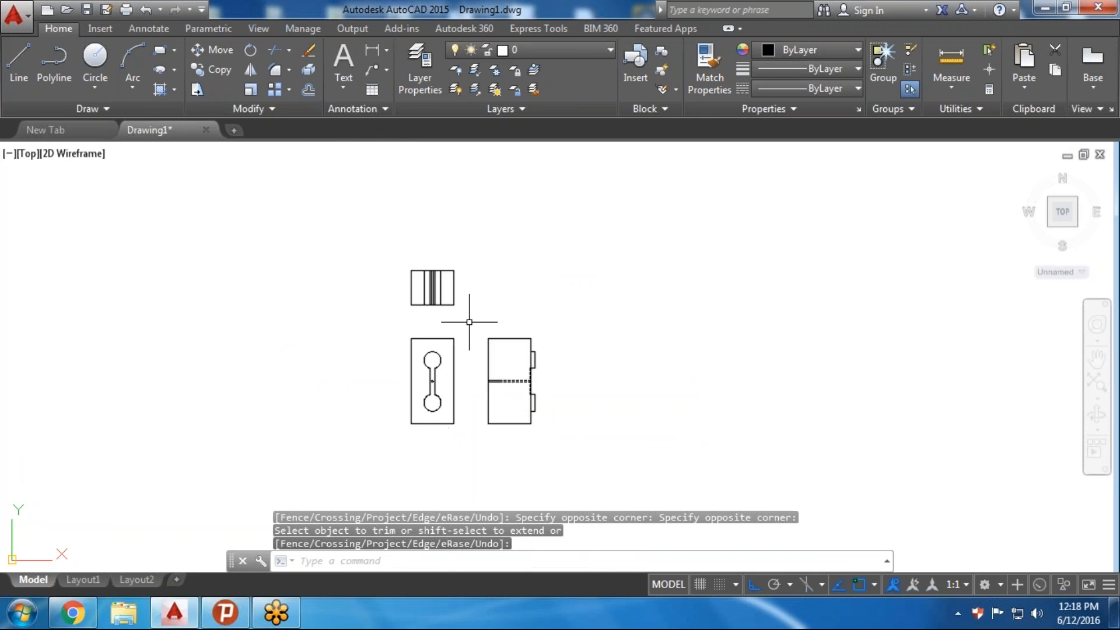
scroll(466, 314, up, 3)
scroll(461, 313, down, 2)
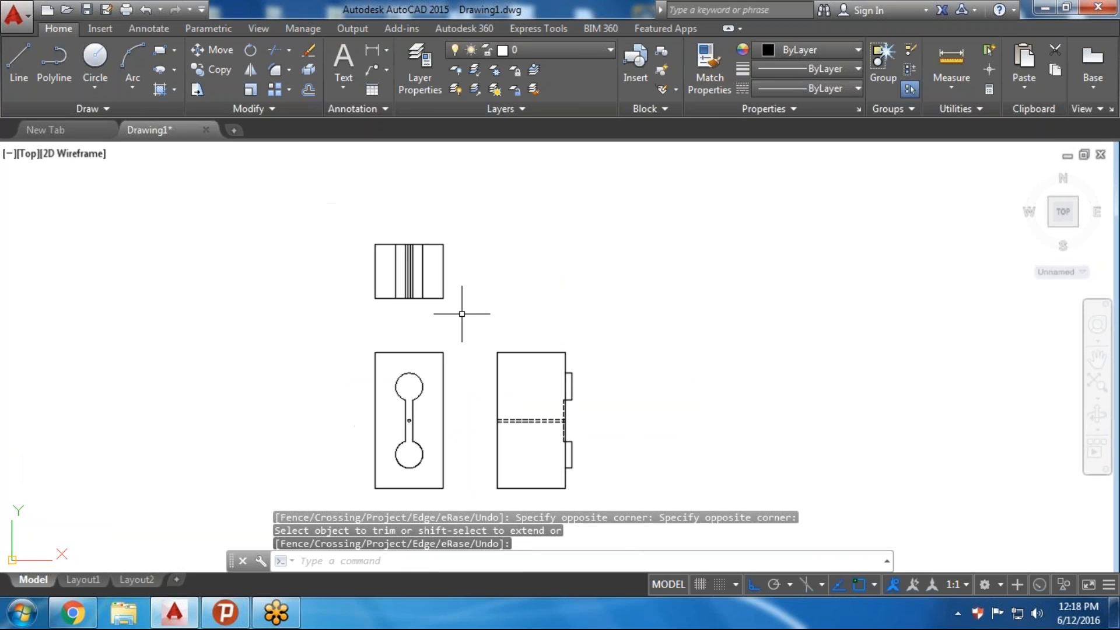
scroll(422, 251, up, 2)
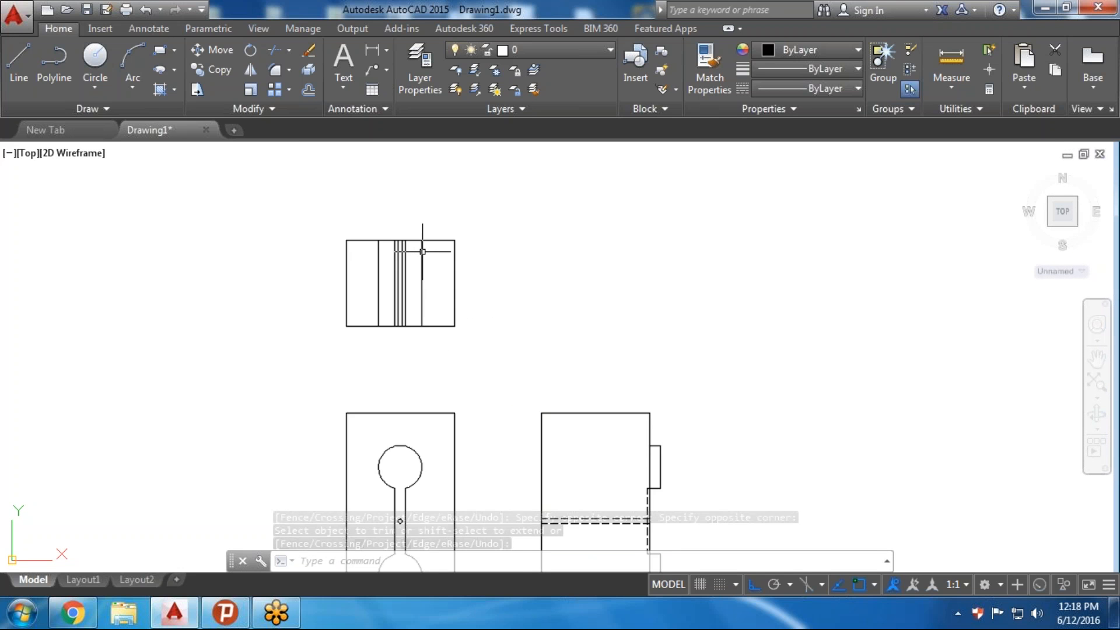
Undo the last trim of the vertical rays above the top view's upper horizontal line
key(ctrl+z)
key(ctrl+z)
key(ctrl+z)
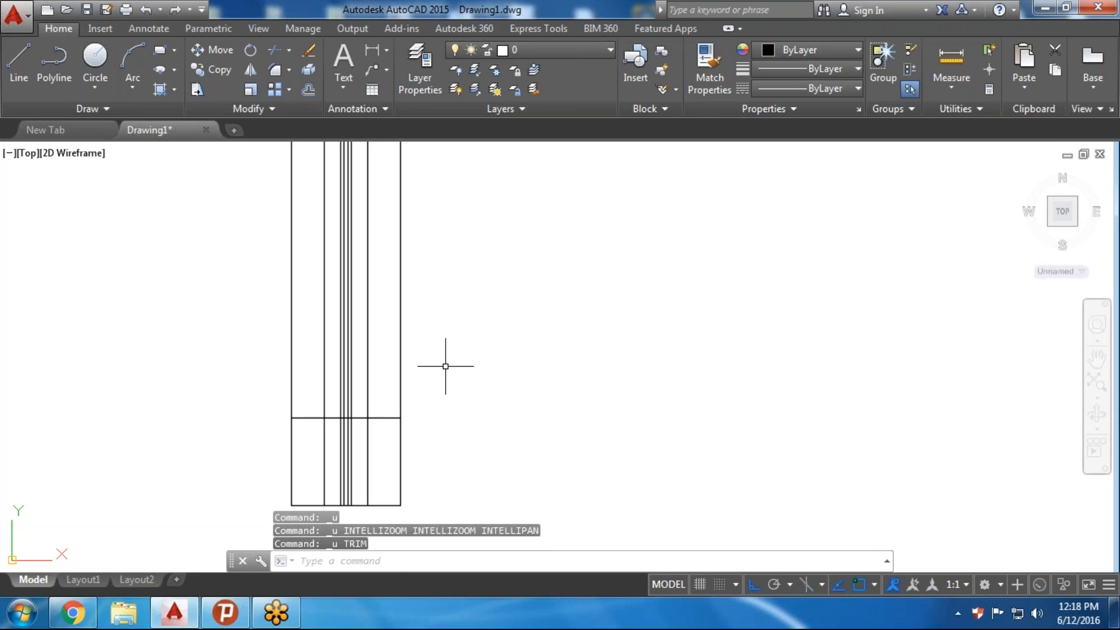
scroll(445, 366, down, 2)
scroll(400, 401, up, 2)
middle_drag(396, 408, 445, 410)
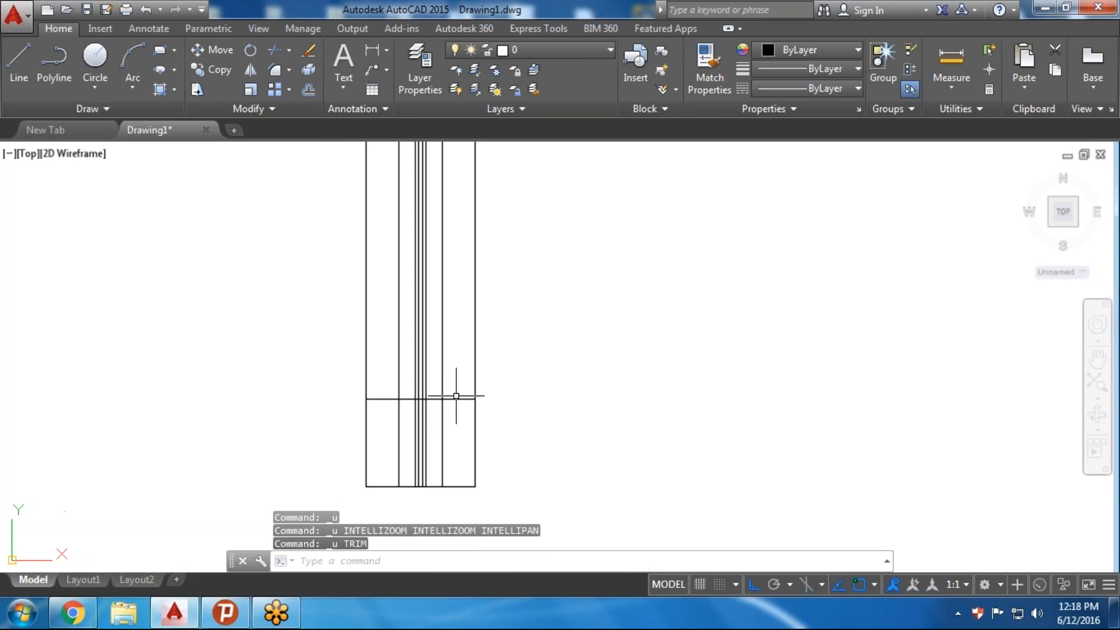
scroll(503, 423, down, 1)
middle_drag(532, 455, 383, 371)
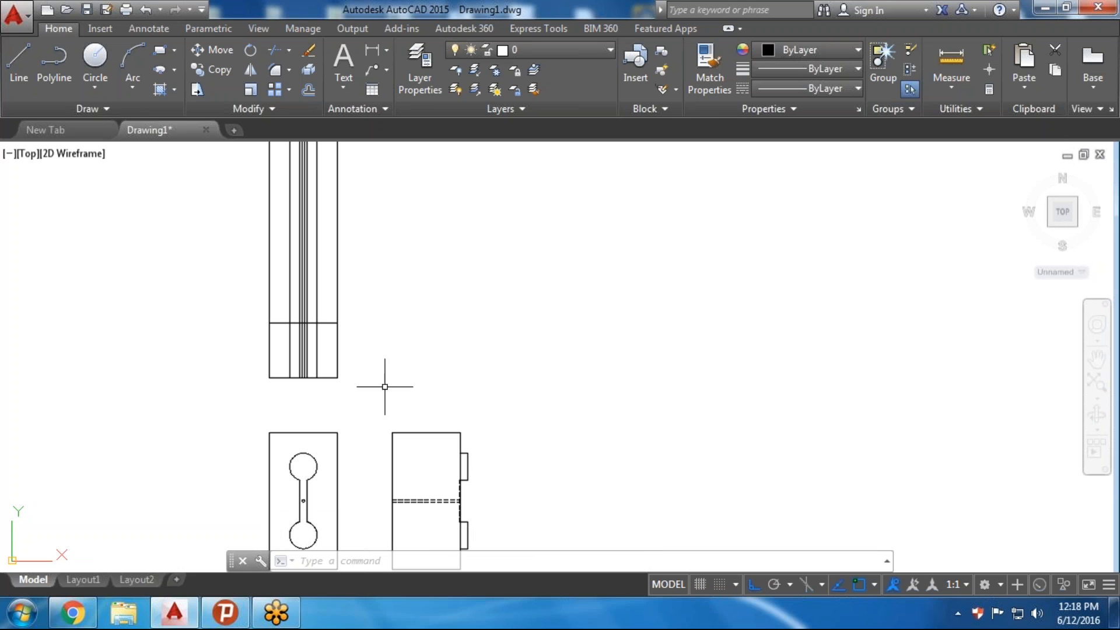
Draw a vertical line upward from the upper outer corner of the side view's projecting tab
text(l)
key(Return)
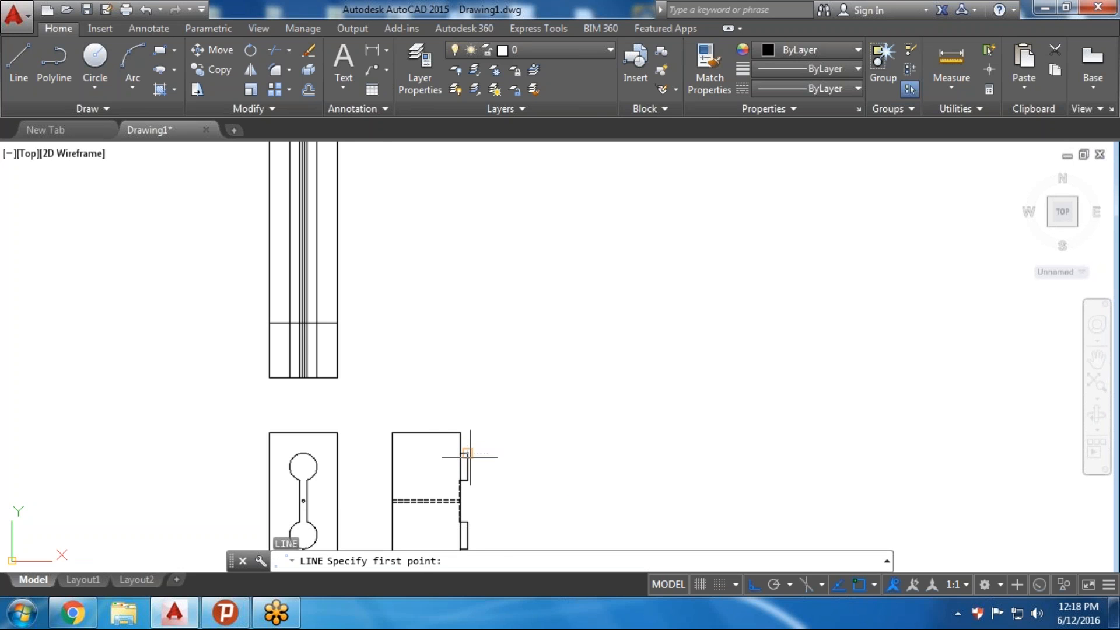
click(467, 453)
click(467, 256)
key(Return)
key(Return)
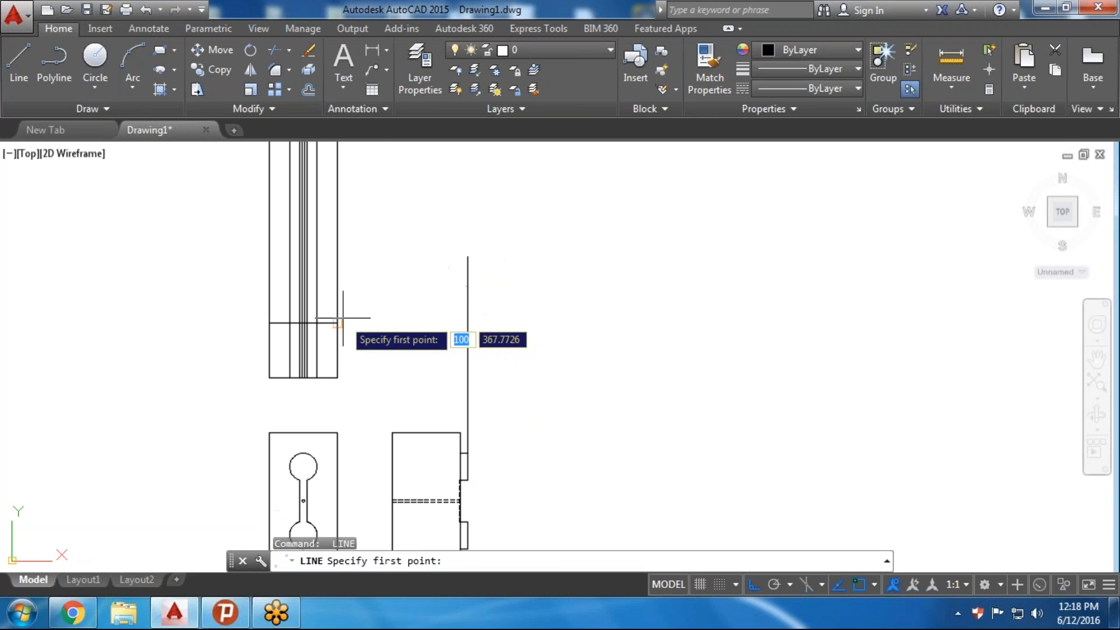
key(Escape)
Measure how far the upper tab projects from the side view's plate edge
scroll(335, 325, up, 2)
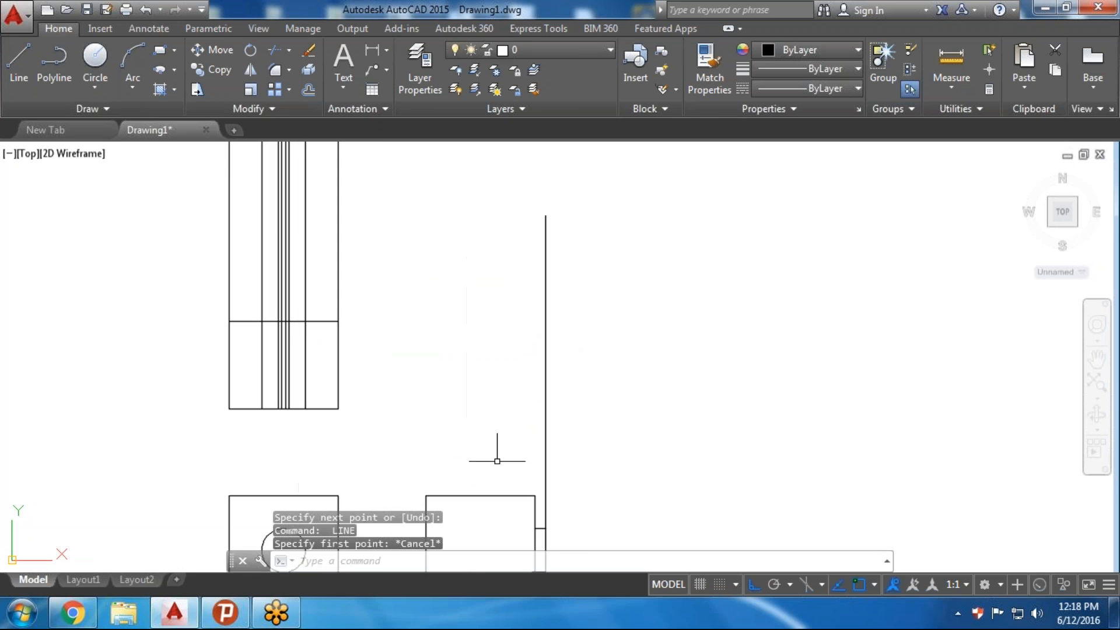
middle_drag(559, 517, 481, 417)
click(950, 58)
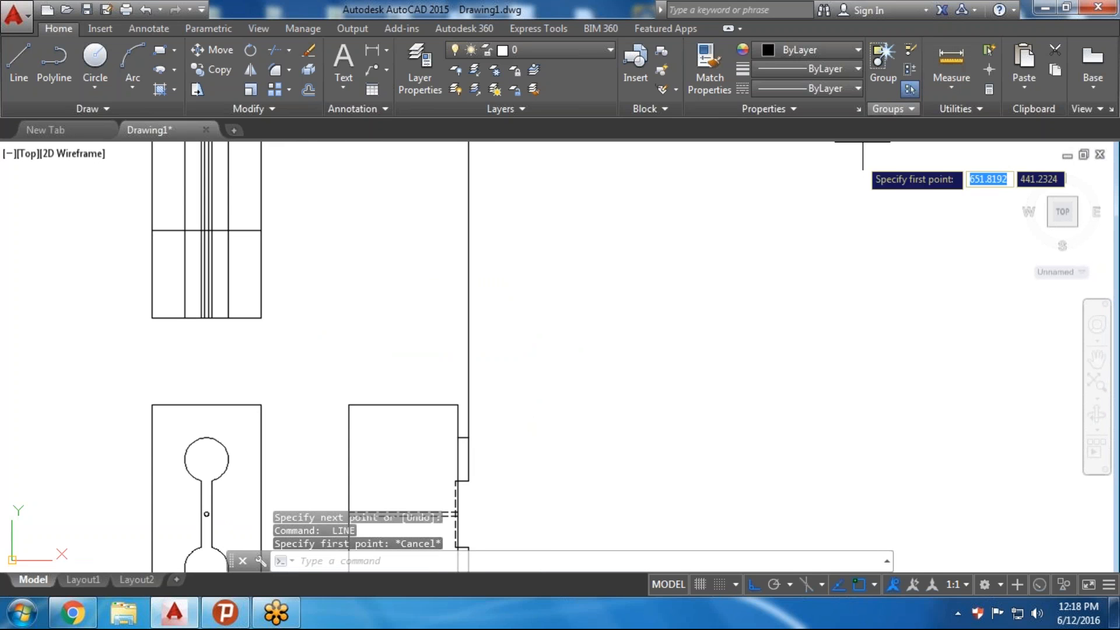
scroll(431, 449, up, 2)
click(467, 432)
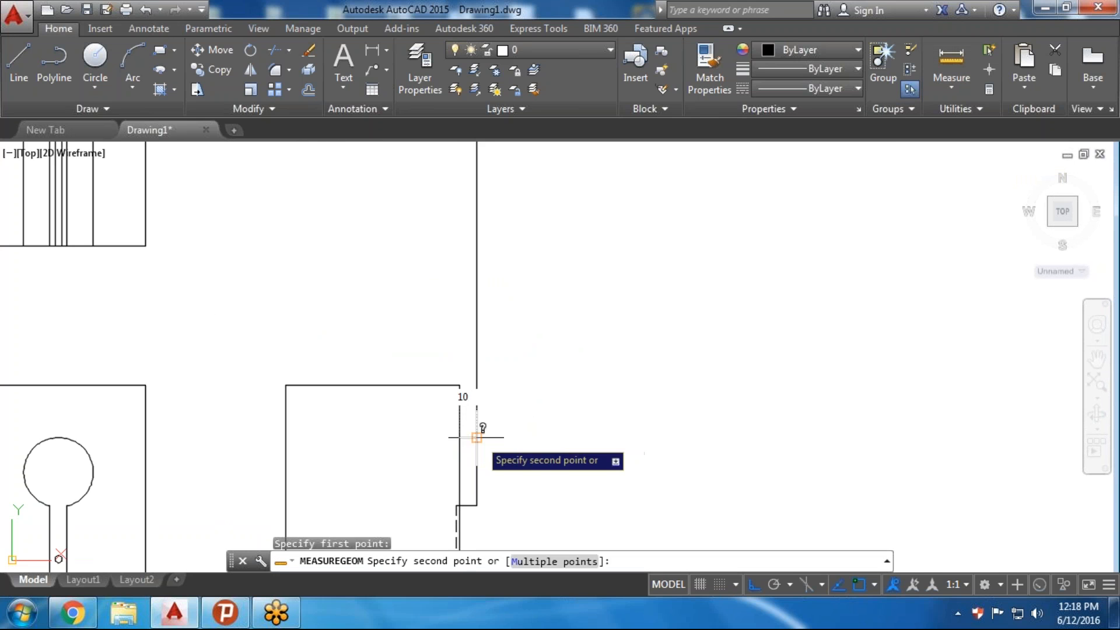
key(Escape)
Offset the top view's upper horizontal line upward by 10
scroll(437, 388, down, 3)
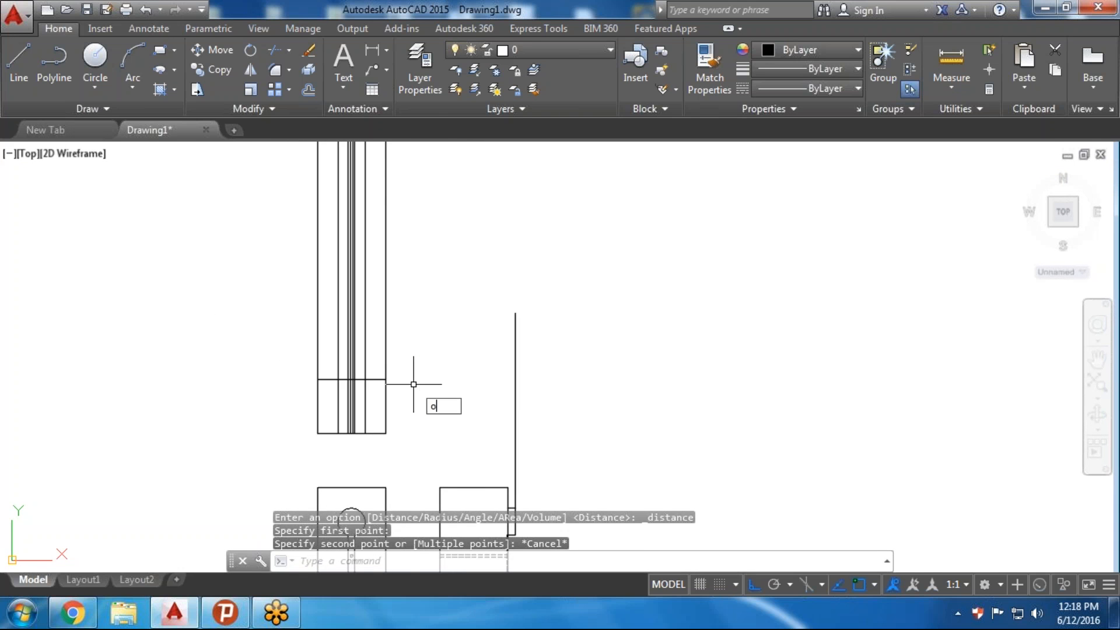
key(Return)
text(10)
key(Return)
scroll(386, 384, up, 2)
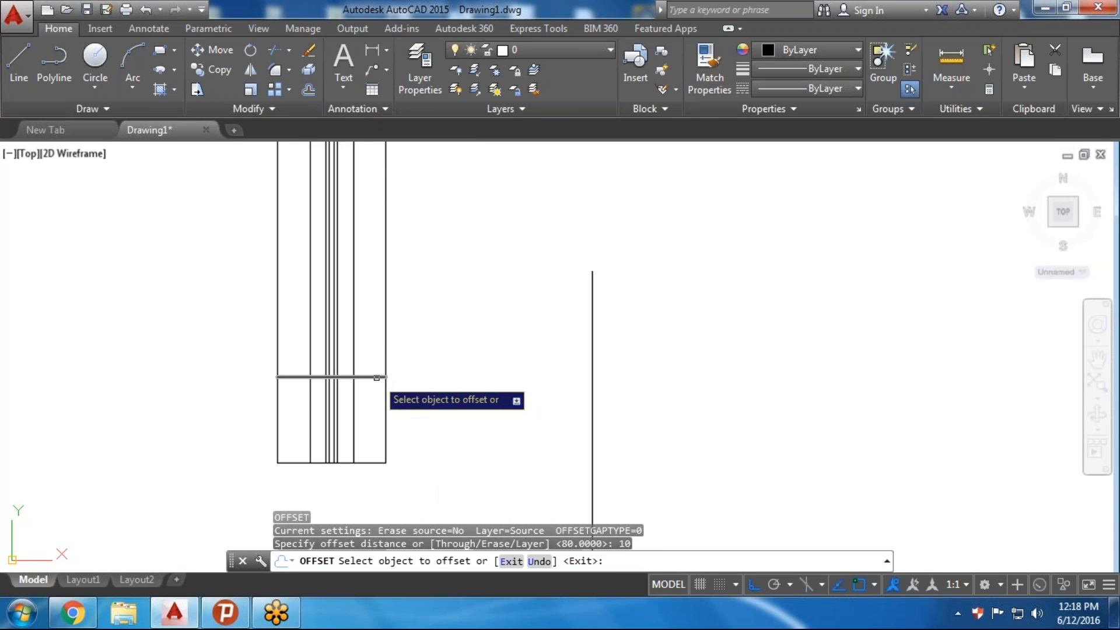
click(380, 378)
click(375, 349)
key(Return)
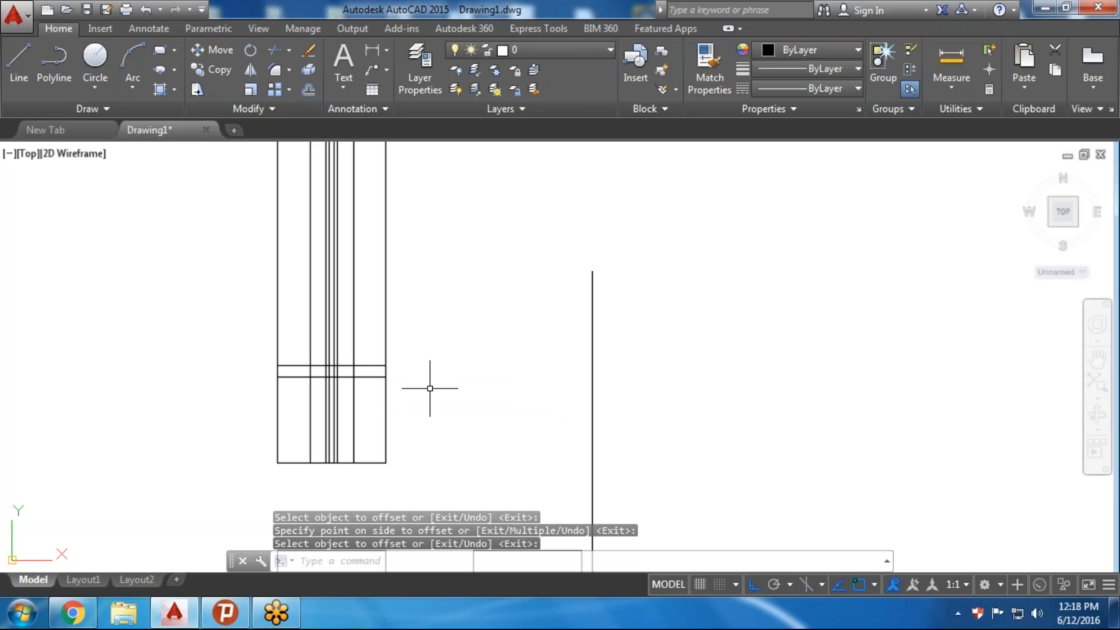
Trim all vertical rays above the new uppermost horizontal line of the top view
text(tr)
key(Return)
key(Return)
click(411, 306)
click(209, 318)
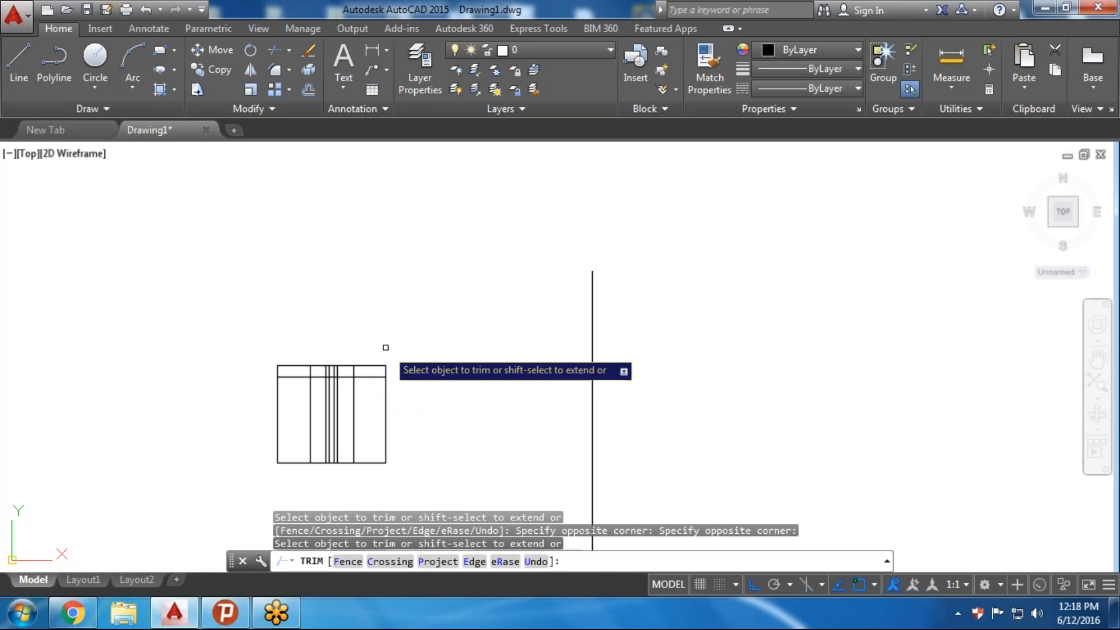
key(Return)
scroll(367, 367, up, 2)
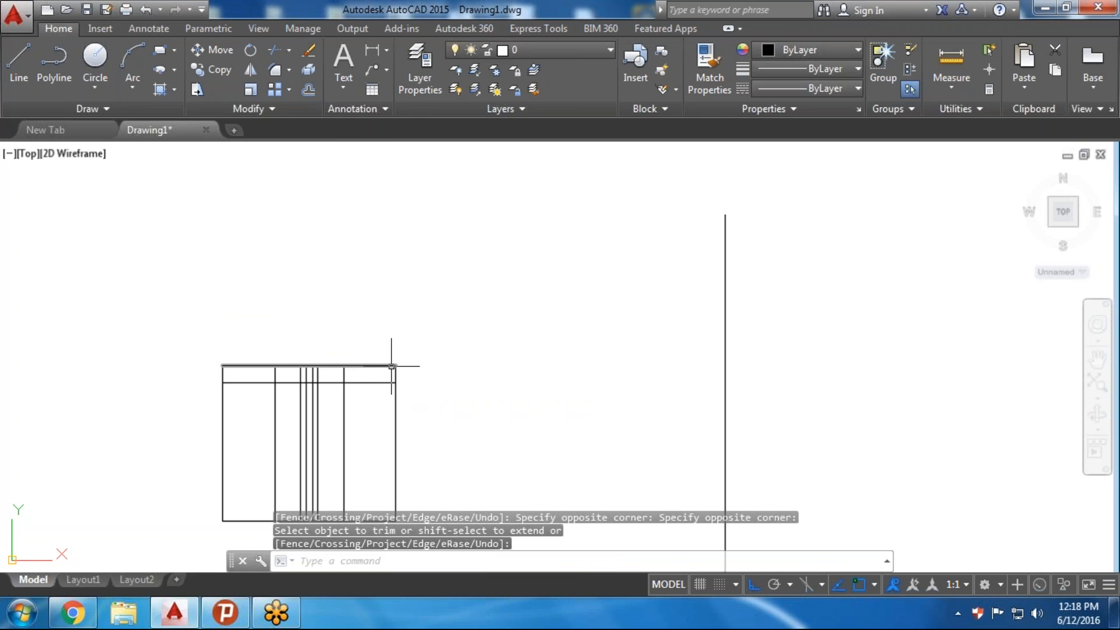
Trim both outer ends of the top view's 10-high strip back to the circle's projection lines, forming a raised boss
scroll(612, 389, down, 3)
scroll(522, 379, up, 3)
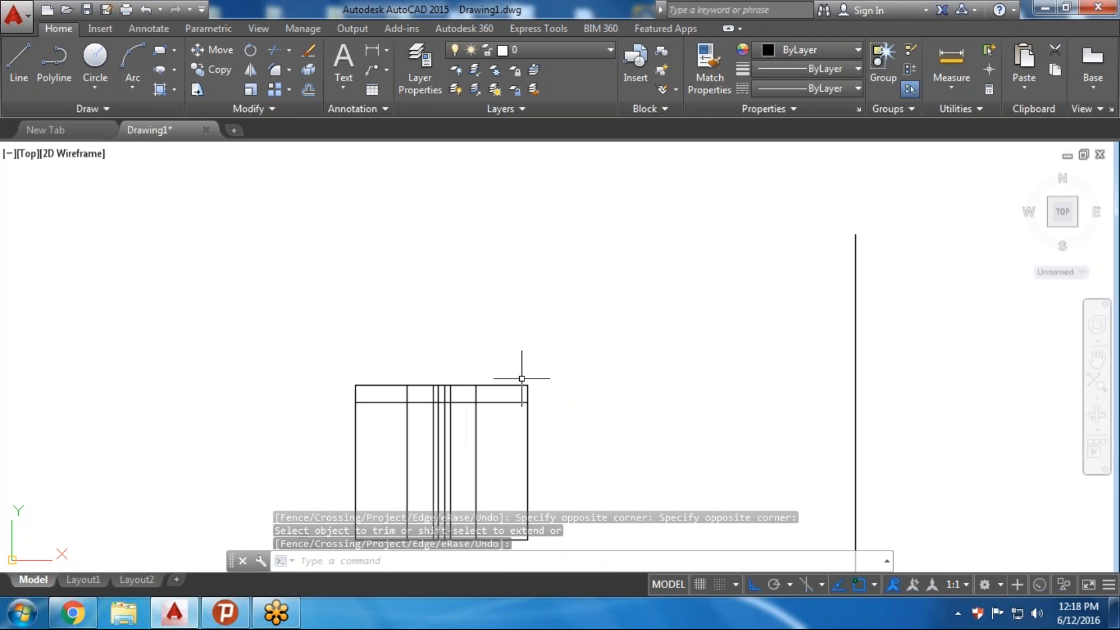
text(tr)
key(Return)
key(Return)
click(528, 373)
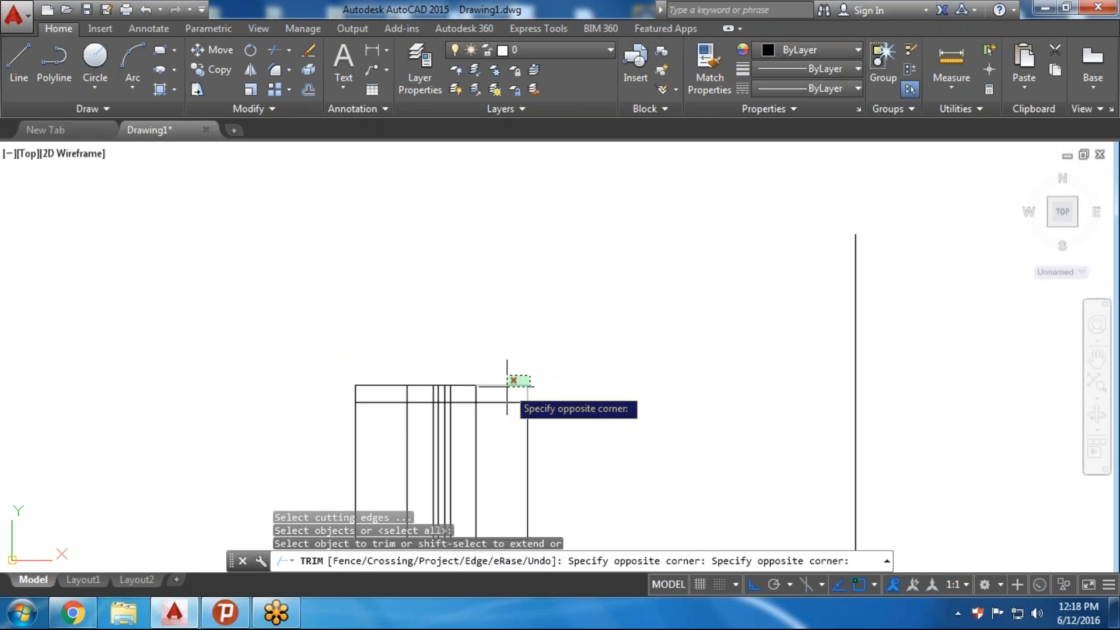
click(506, 380)
click(375, 378)
click(337, 390)
Trim the two circle projection lines inside the top view's plate, below the raised boss
scroll(485, 389, down, 1)
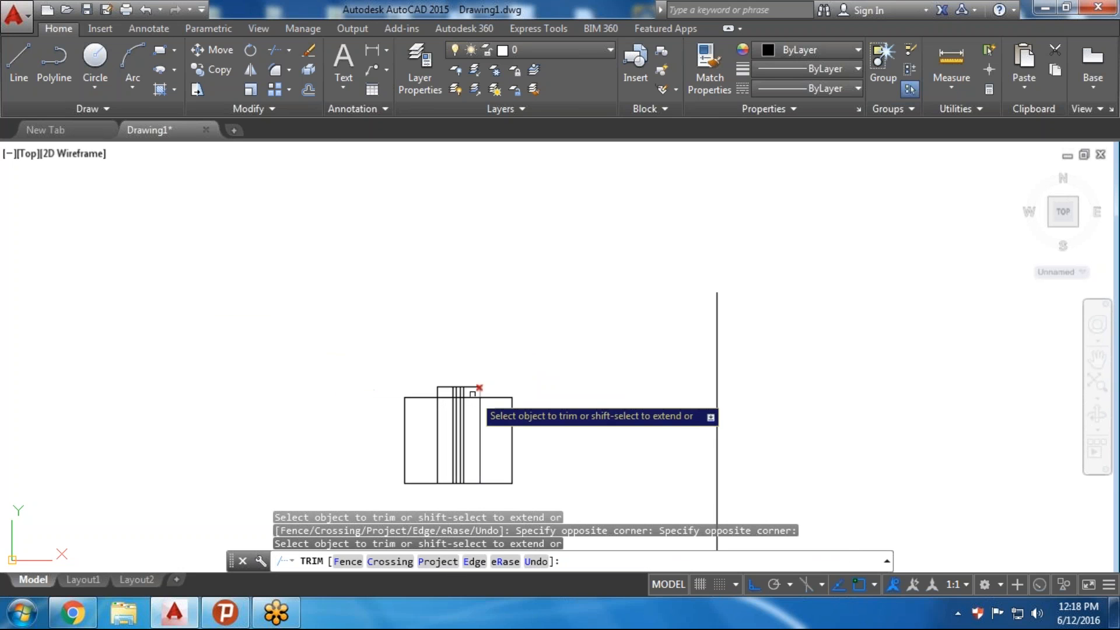
scroll(474, 390, up, 2)
scroll(491, 429, down, 1)
middle_drag(499, 443, 514, 398)
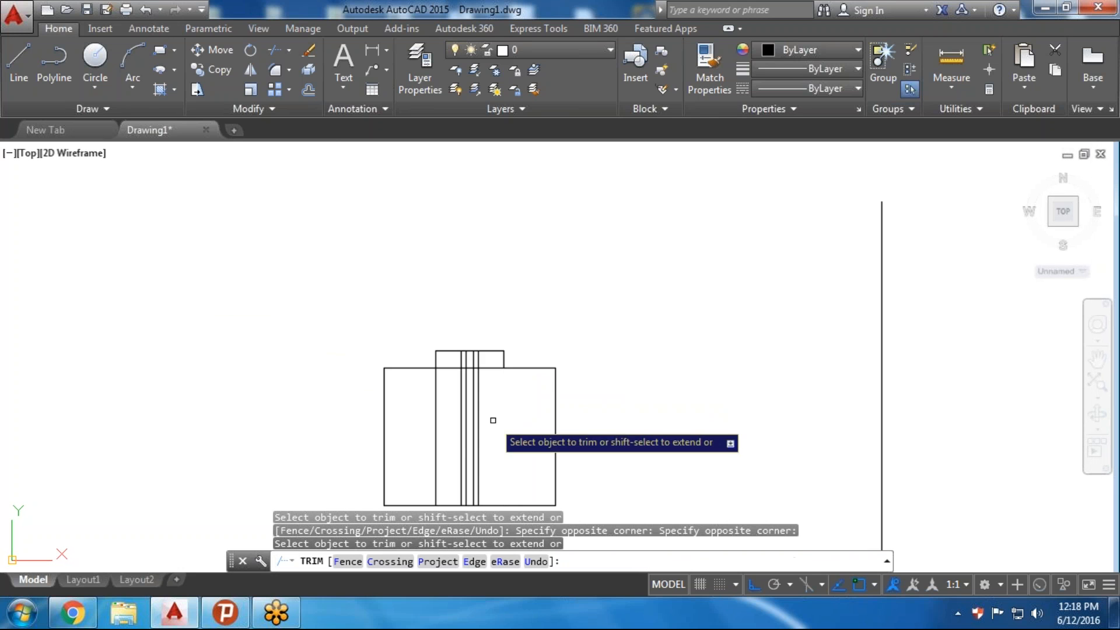
scroll(474, 365, up, 2)
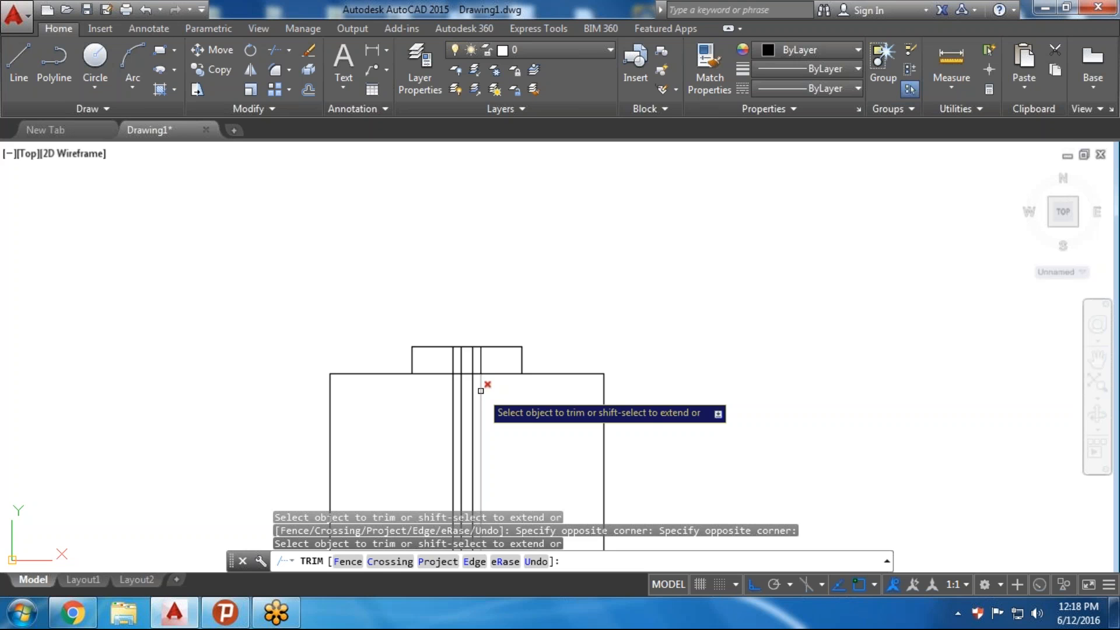
Trim the slot and centre-hole lines inside the top view's raised boss
click(494, 362)
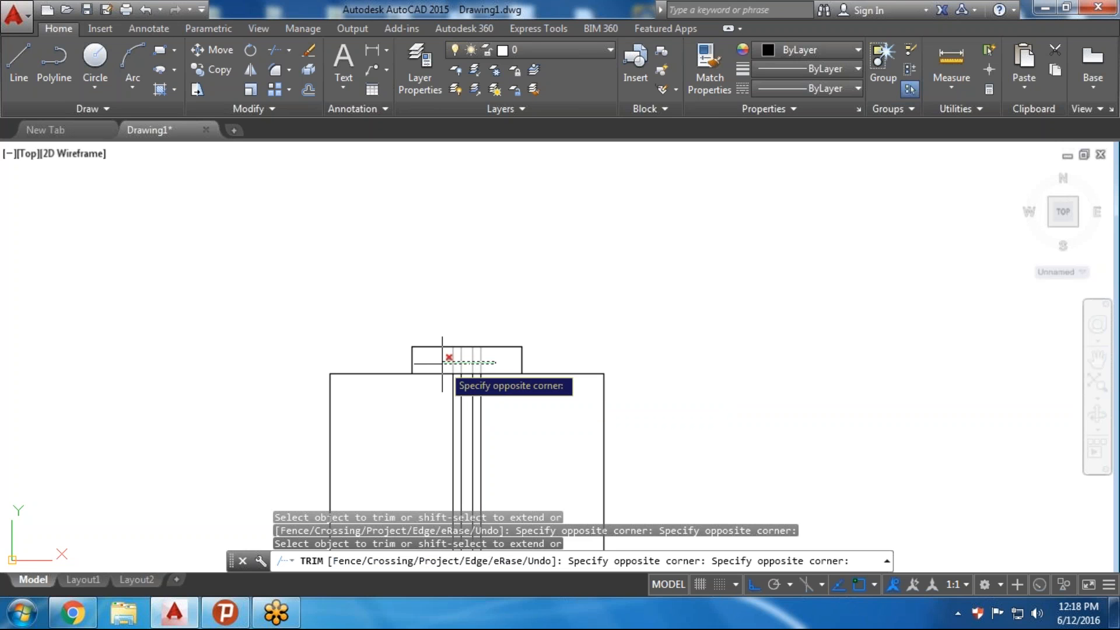
click(487, 354)
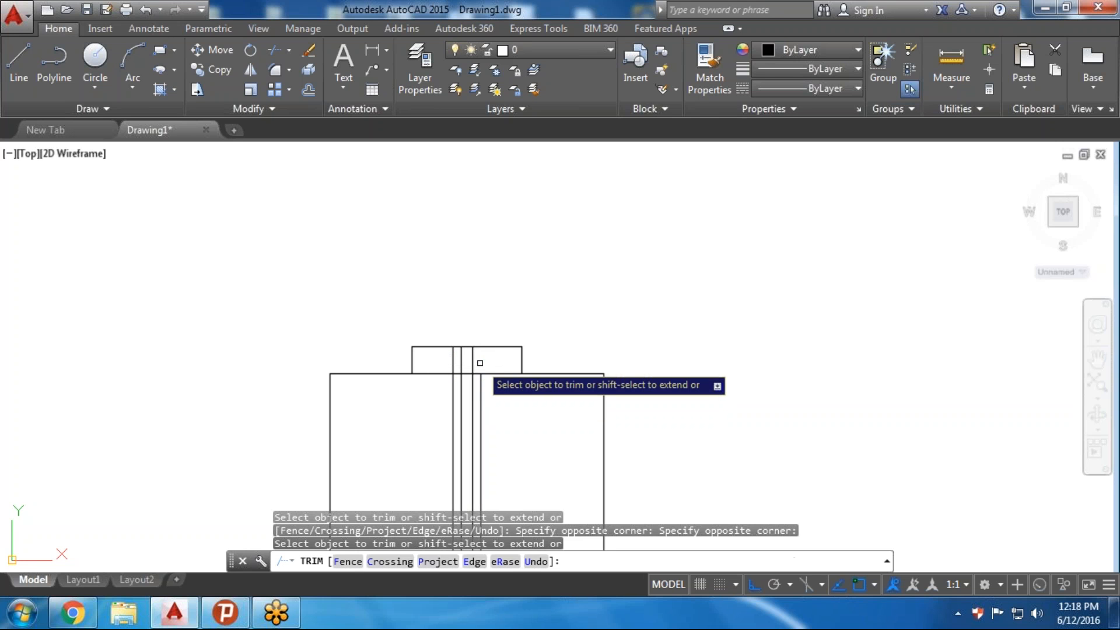
scroll(460, 381, down, 4)
mouse_move(504, 451)
middle_down()
mouse_move(445, 330)
mouse_move(420, 320)
middle_up()
mouse_move(502, 417)
middle_down()
mouse_move(495, 310)
mouse_move(498, 424)
middle_up()
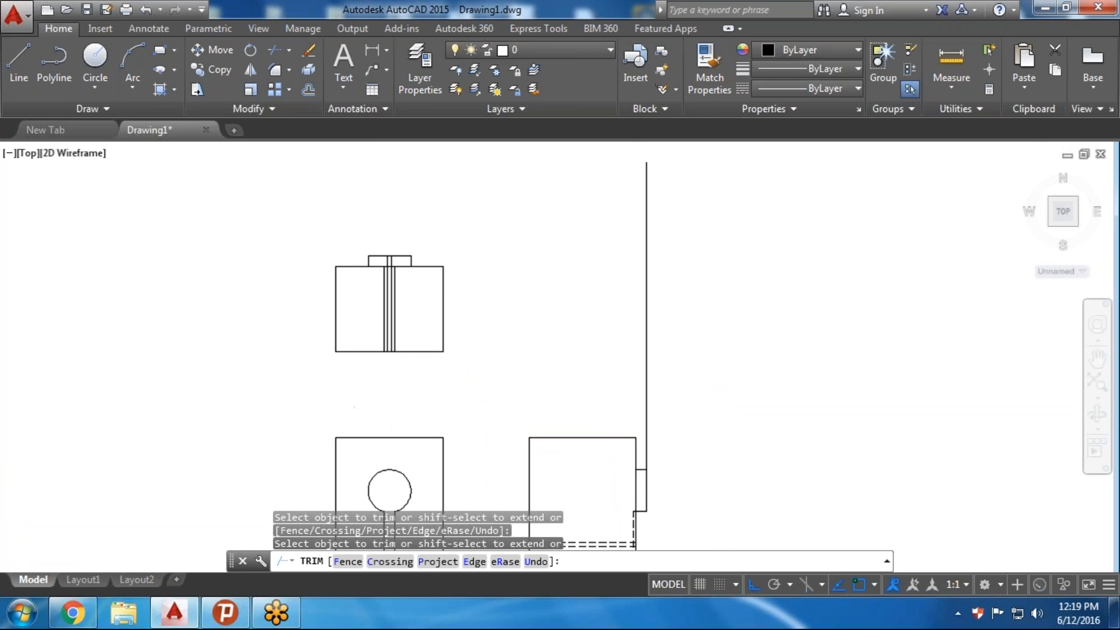
scroll(414, 255, up, 4)
click(399, 252)
click(371, 253)
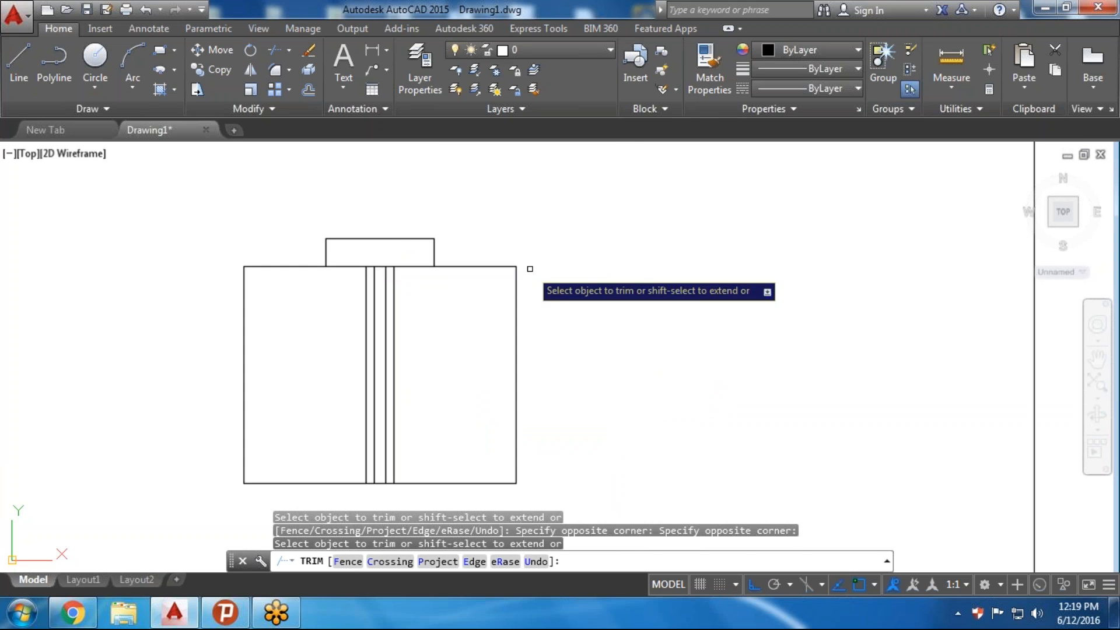
scroll(483, 293, down, 3)
scroll(426, 267, up, 2)
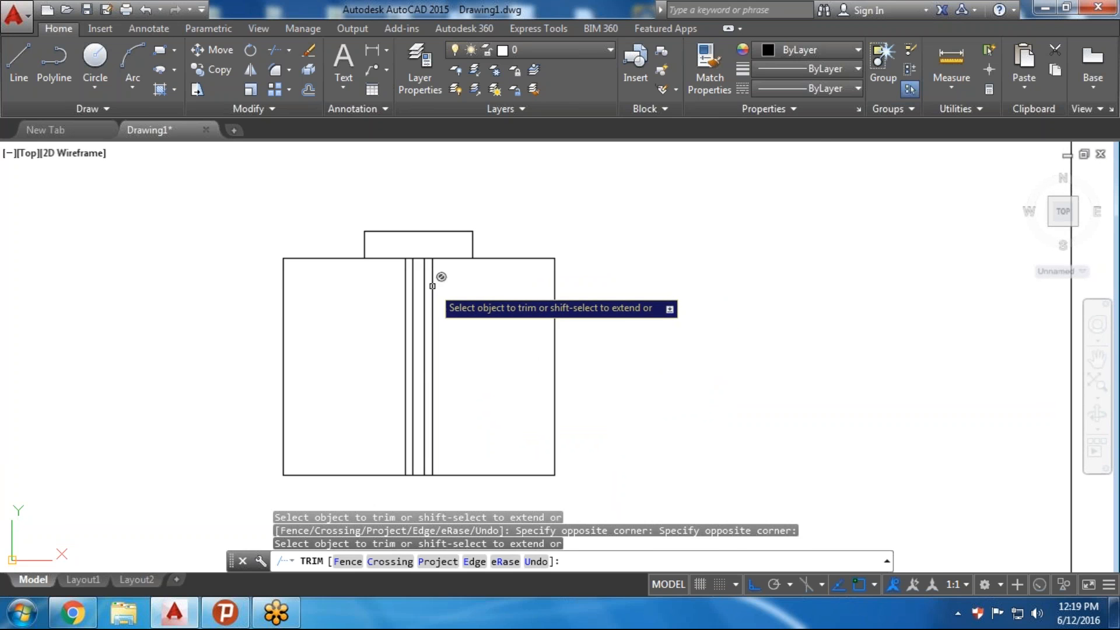
scroll(432, 286, down, 3)
scroll(433, 282, up, 2)
key(Escape)
key(Escape)
scroll(442, 284, down, 1)
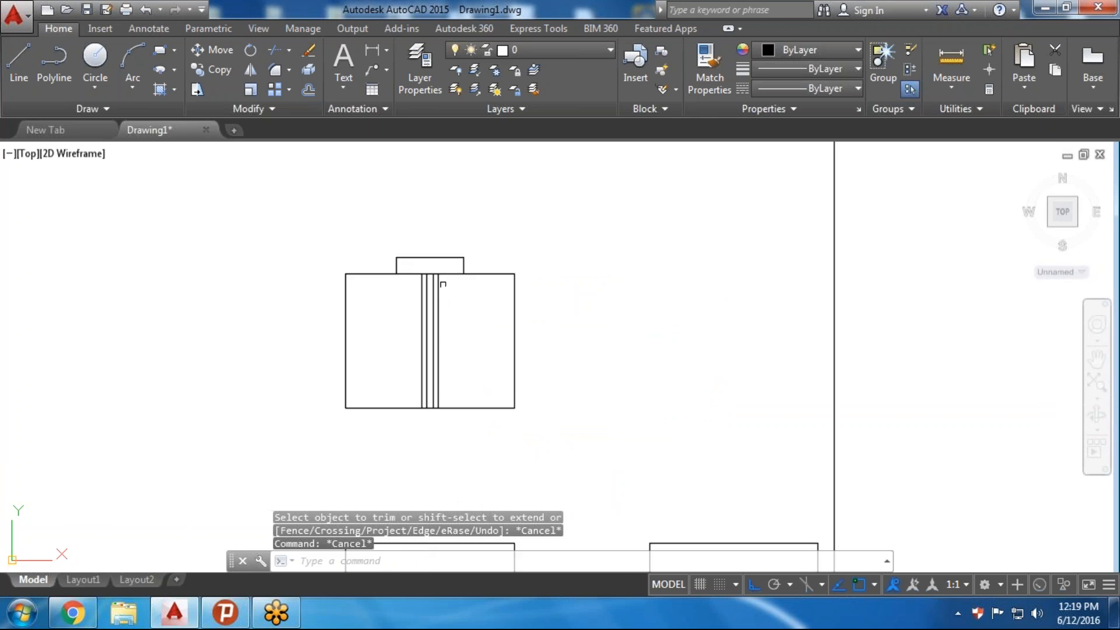
Measure the gap between the side view's plate edge and the dashed slot line
scroll(443, 284, down, 2)
scroll(489, 443, up, 5)
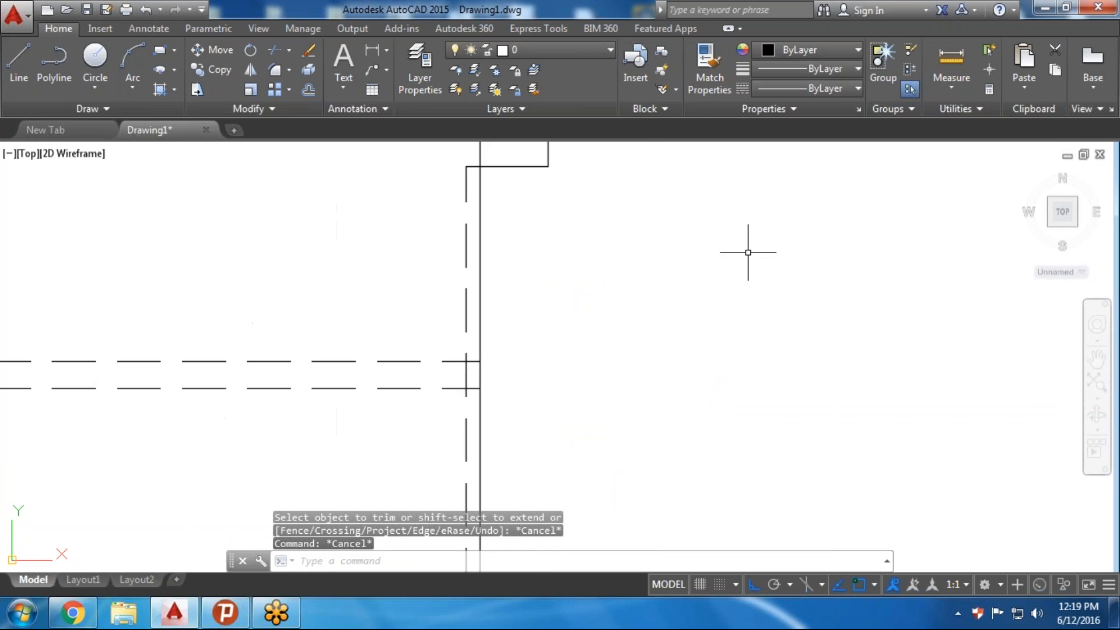
click(951, 59)
middle_drag(474, 175, 472, 230)
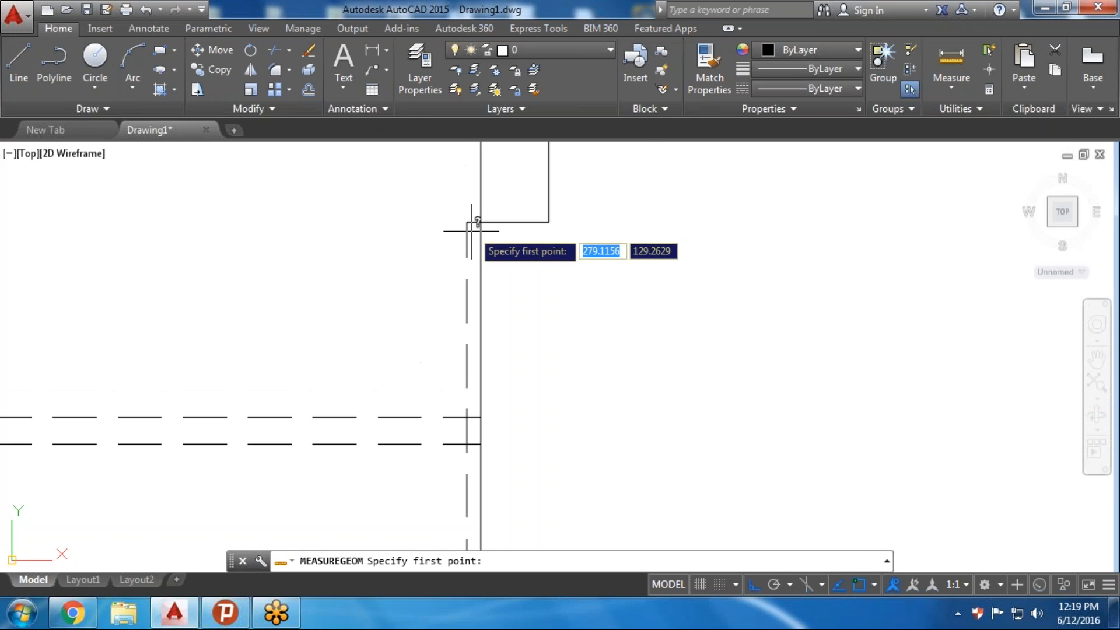
click(480, 222)
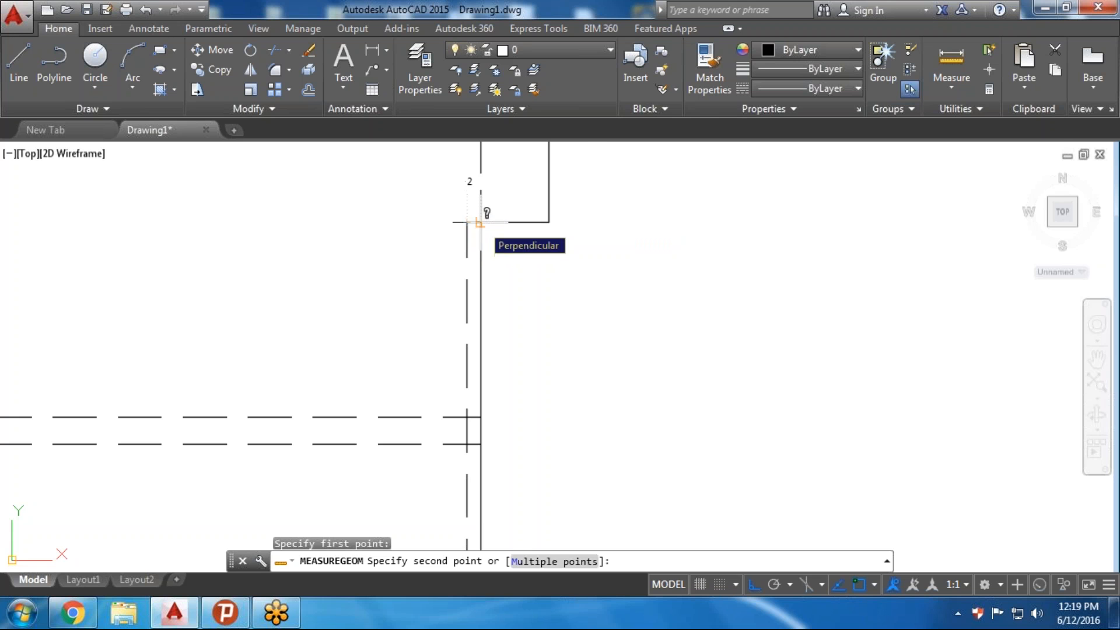
key(Escape)
key(Escape)
Offset the upper edge of the top view's plate downward by 2
scroll(480, 225, down, 5)
scroll(242, 213, up, 3)
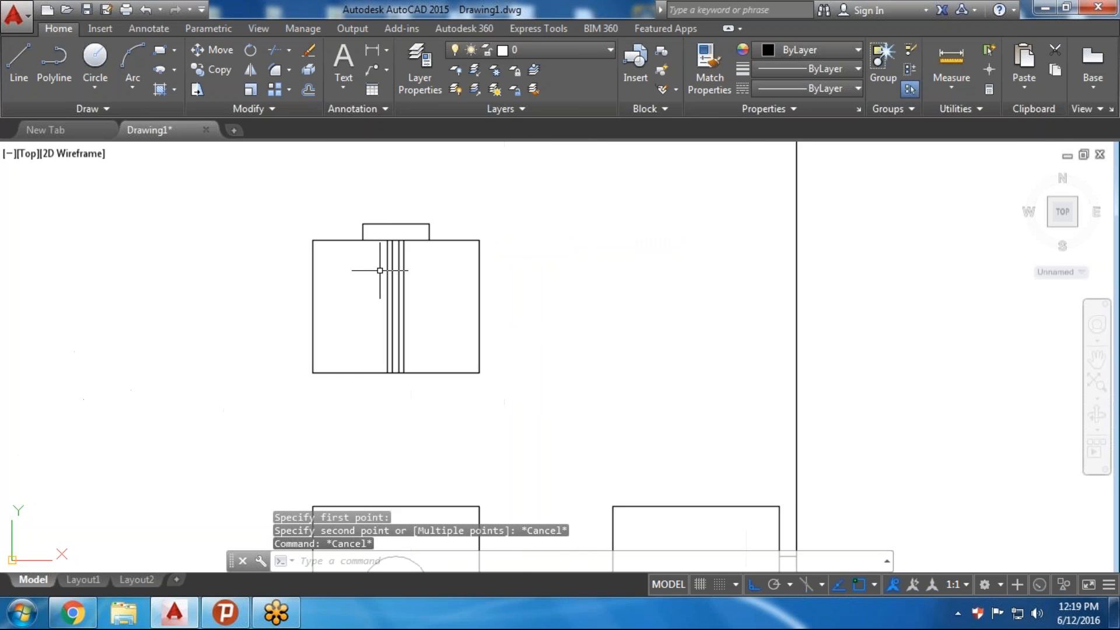
scroll(380, 270, up, 2)
middle_drag(432, 244, 420, 286)
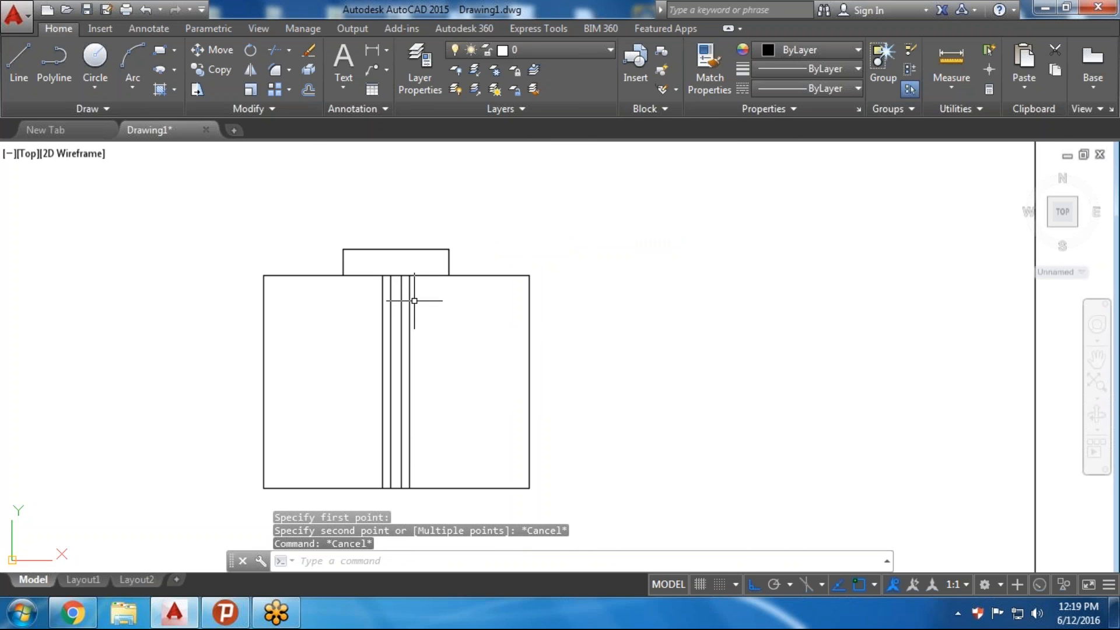
text(o)
key(Return)
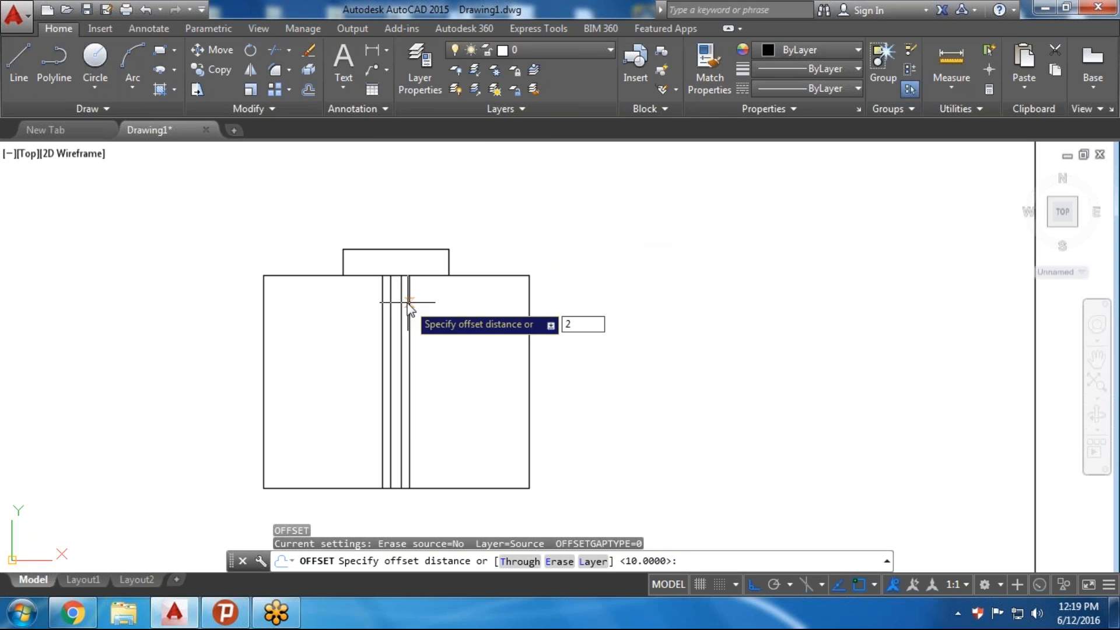
key(Return)
click(425, 276)
click(429, 299)
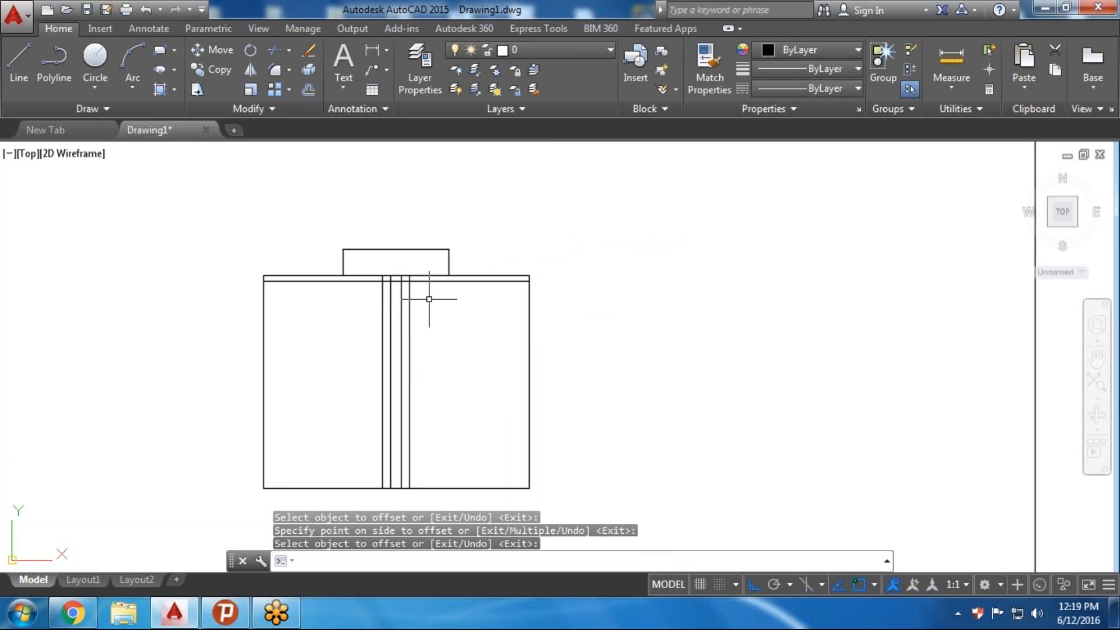
key(Escape)
text(tr)
key(Return)
key(Return)
scroll(446, 285, up, 4)
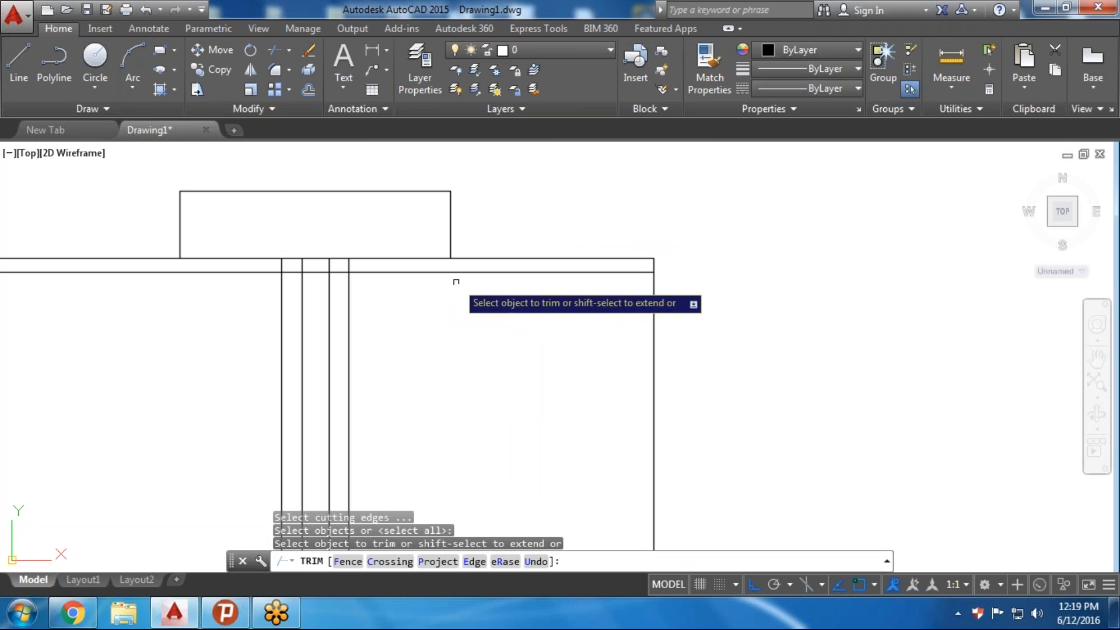
key(Escape)
key(Return)
key(Return)
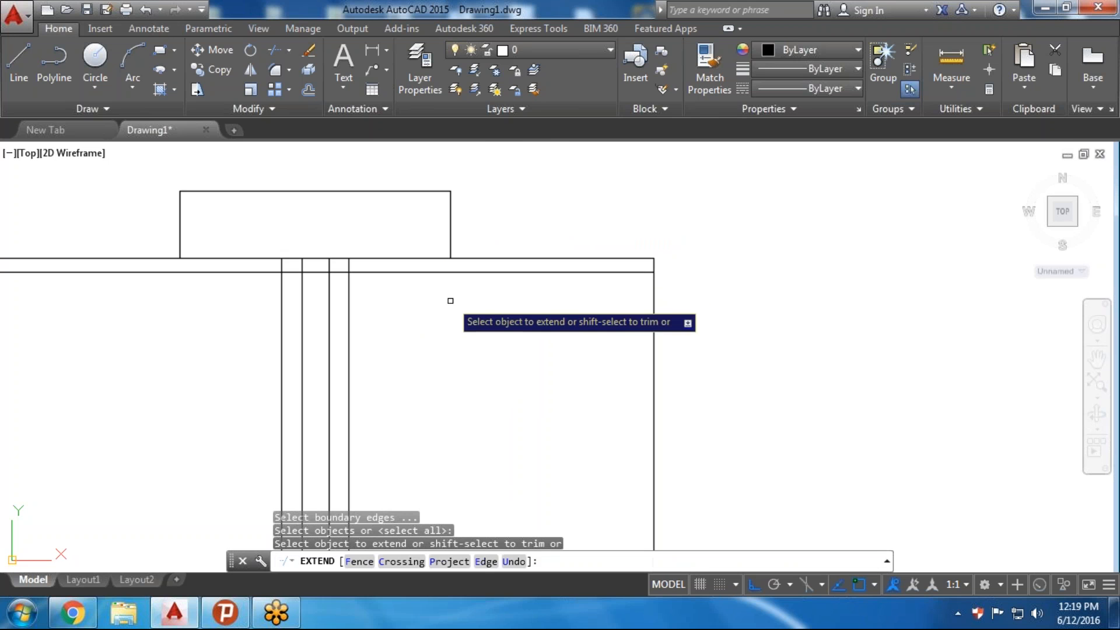
key(Escape)
scroll(377, 278, down, 2)
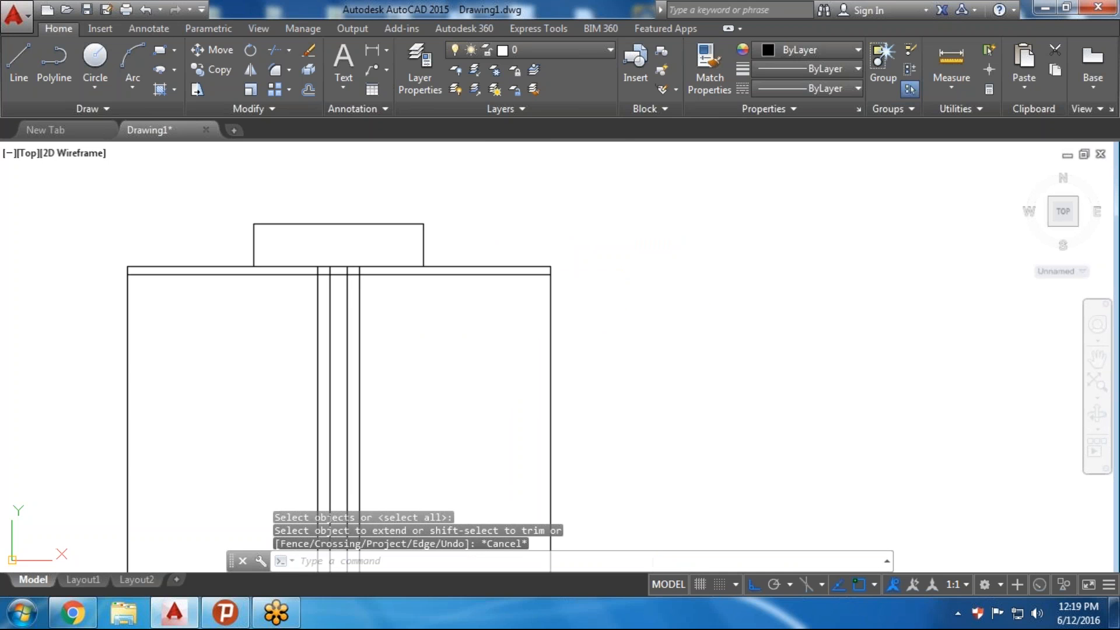
Trim the offset line outside the slot lines and the slot lines below it to form the top view's shallow recess
key(Return)
key(Return)
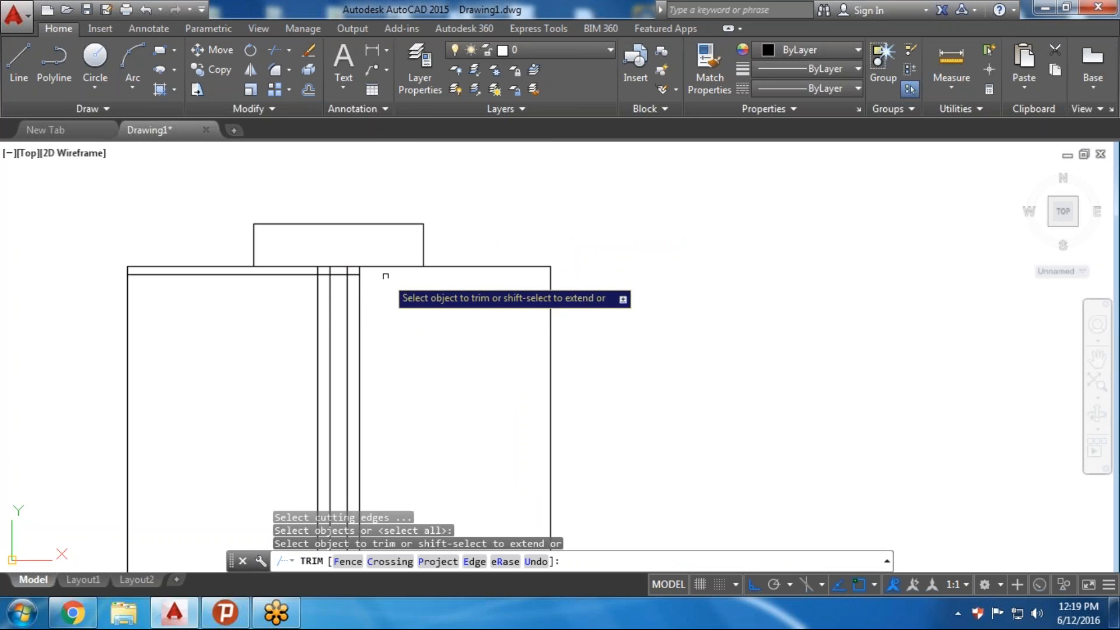
scroll(337, 269, up, 3)
scroll(405, 315, down, 2)
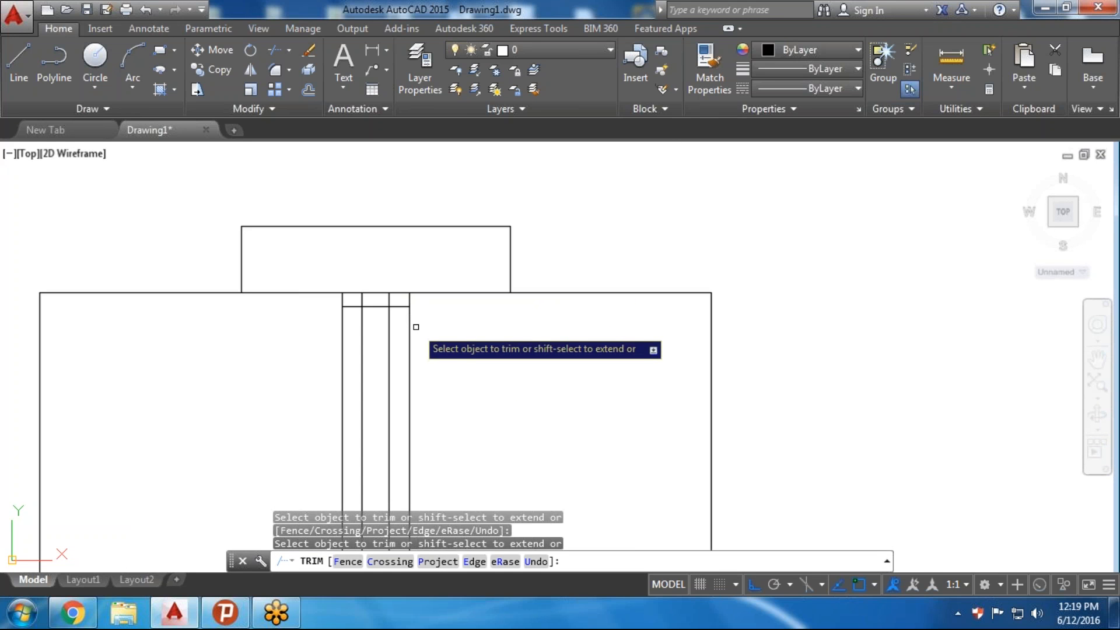
click(415, 327)
click(395, 329)
click(345, 328)
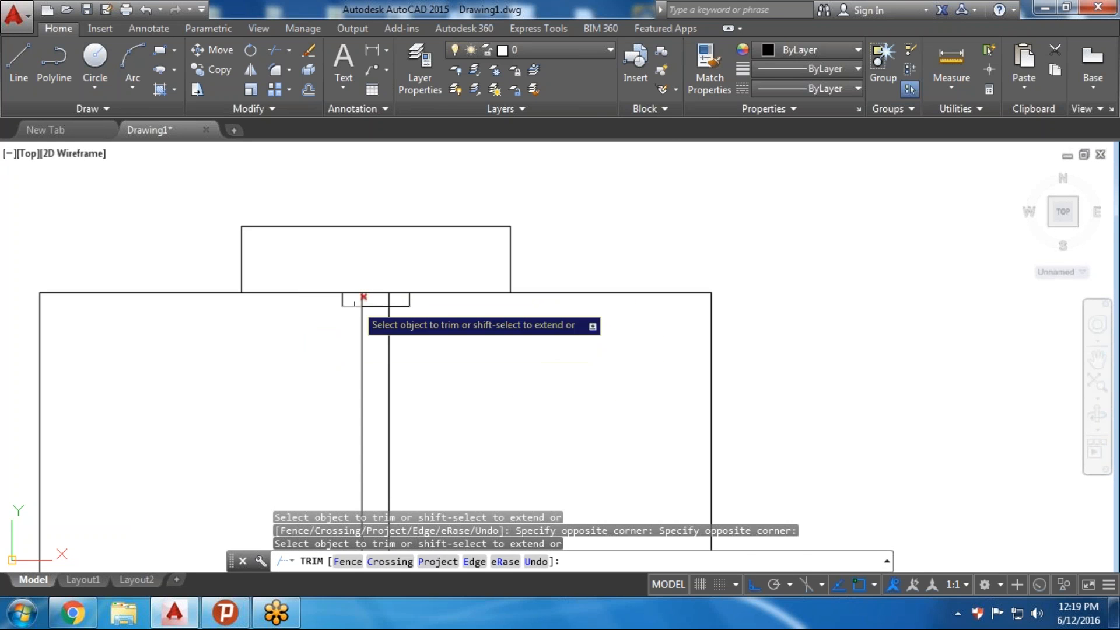
scroll(373, 300, up, 2)
key(Return)
Change the linetype of the three recess outline lines in the top view to HIDDEN
click(425, 299)
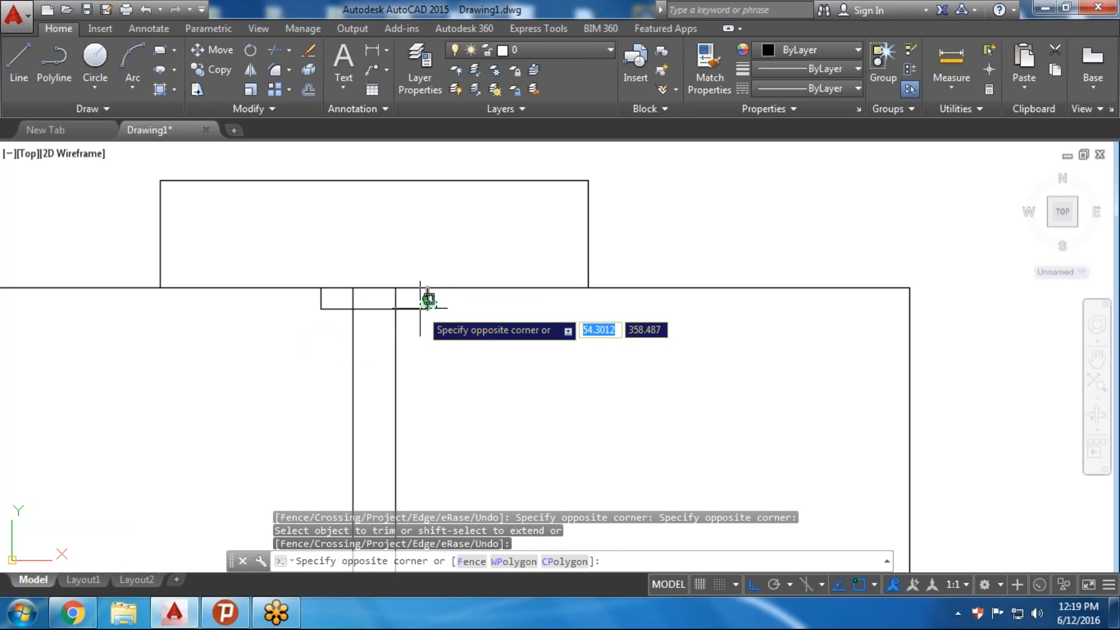
click(321, 307)
click(304, 302)
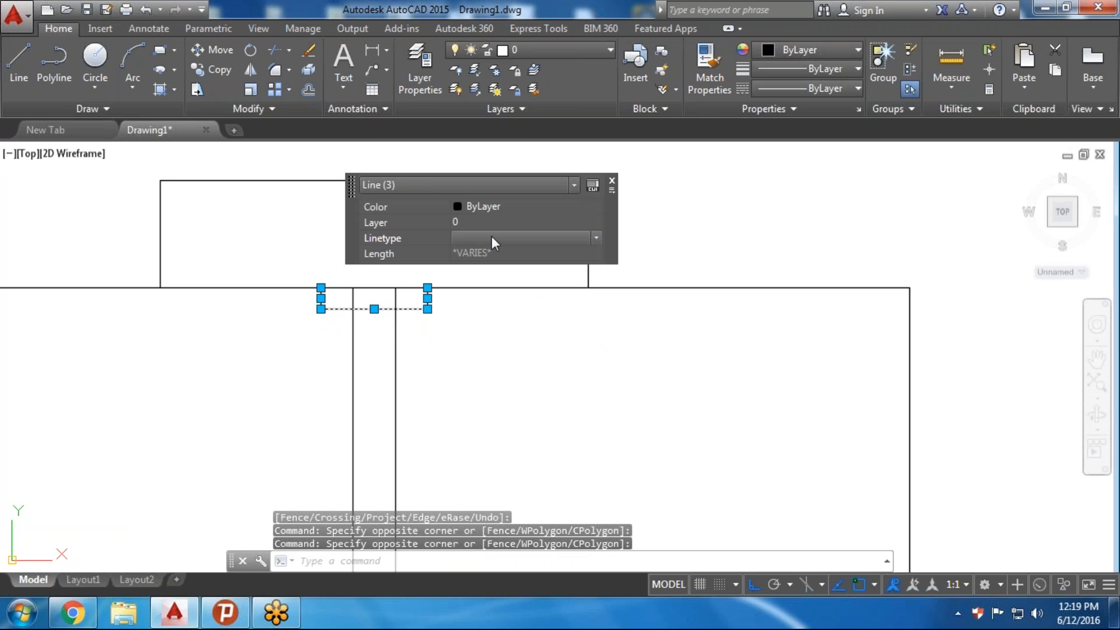
click(492, 237)
click(493, 312)
key(Escape)
key(Escape)
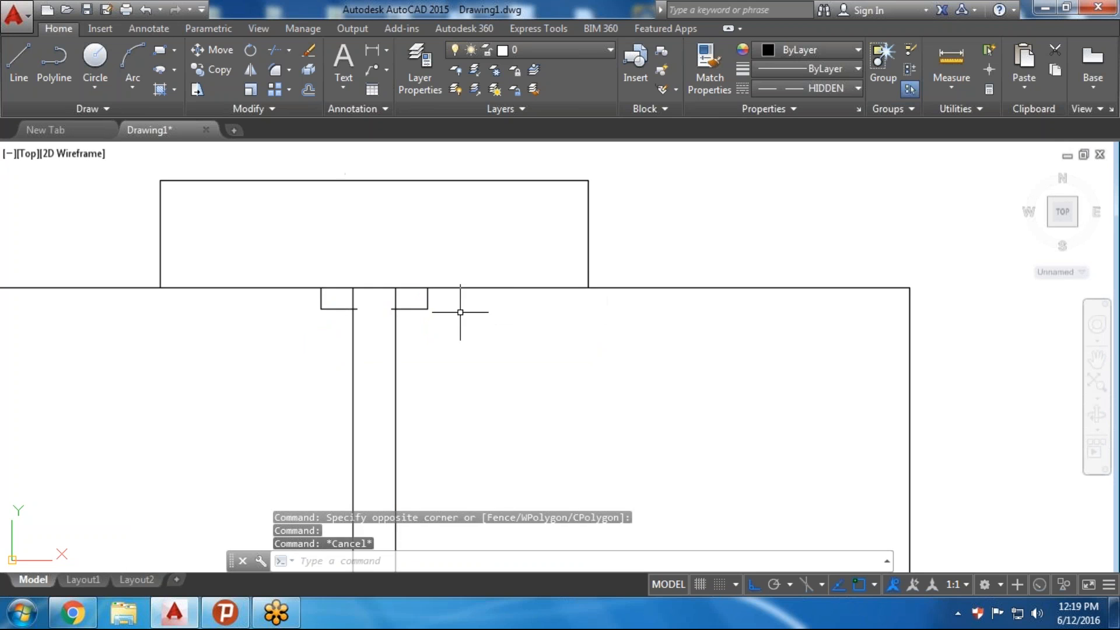
Change the linetype of the two vertical centre-hole lines in the top view to HIDDEN
scroll(408, 315, up, 3)
scroll(425, 312, down, 5)
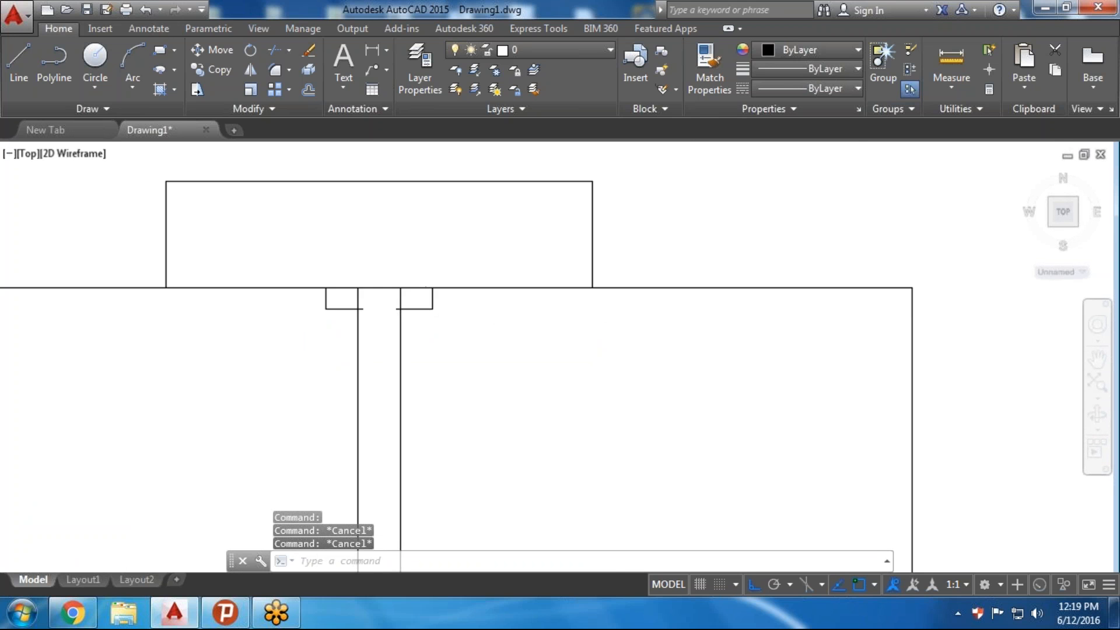
scroll(452, 309, down, 8)
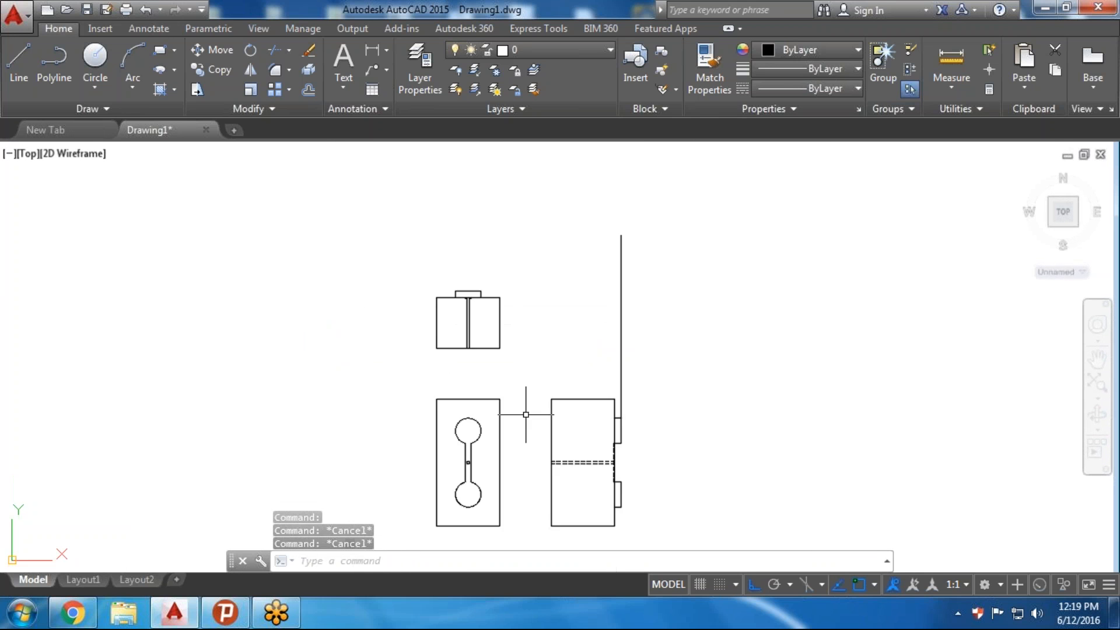
scroll(442, 221, up, 4)
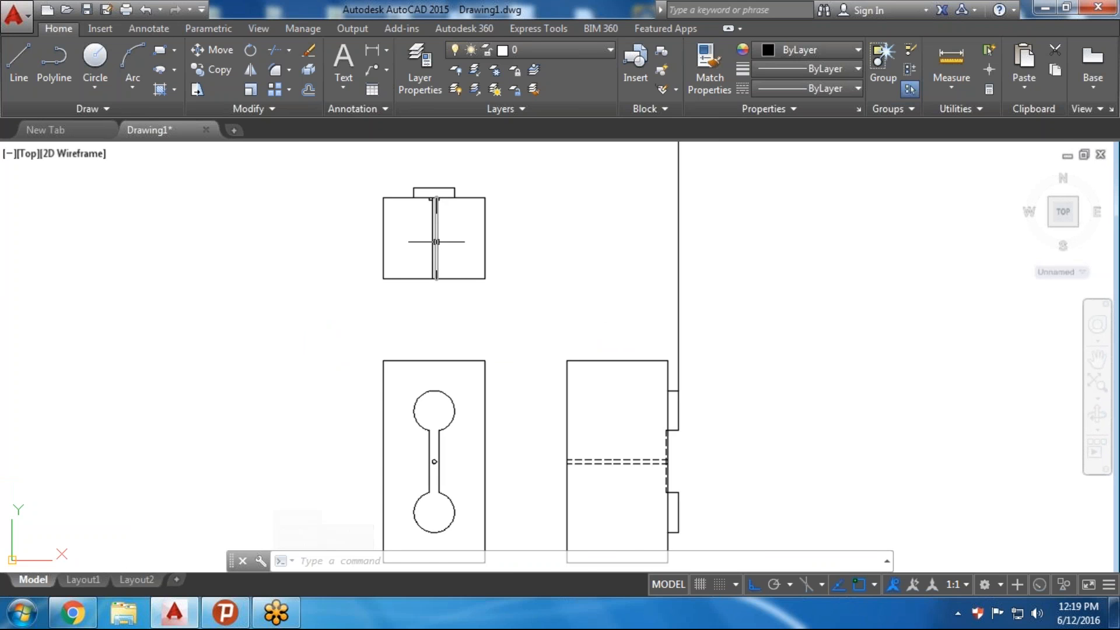
scroll(439, 243, up, 5)
click(443, 245)
click(409, 268)
click(593, 187)
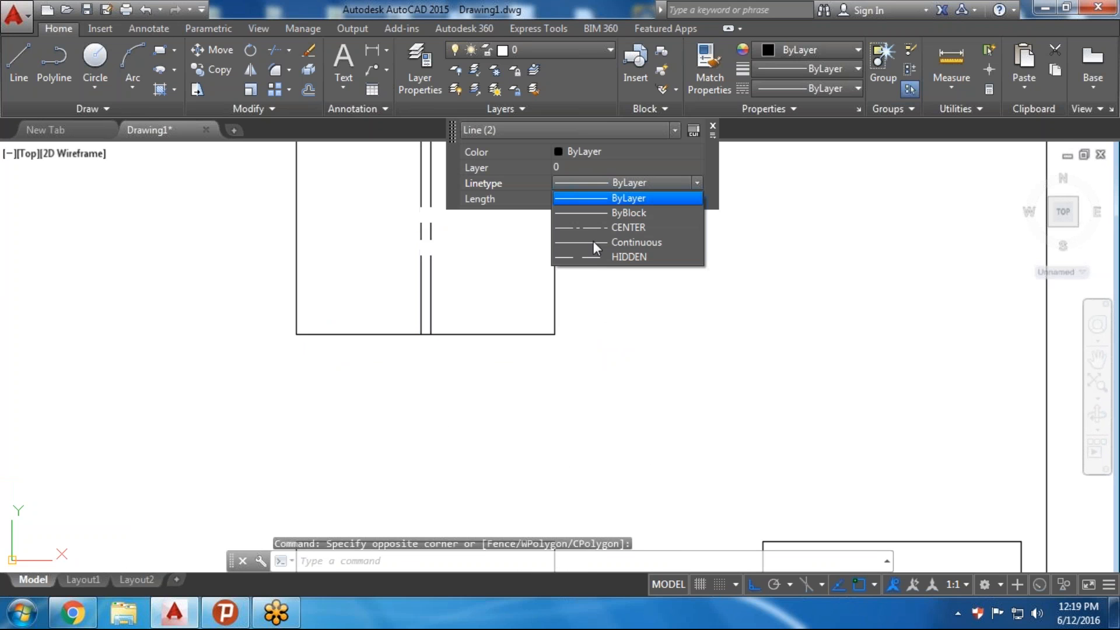
click(589, 254)
key(Escape)
key(Escape)
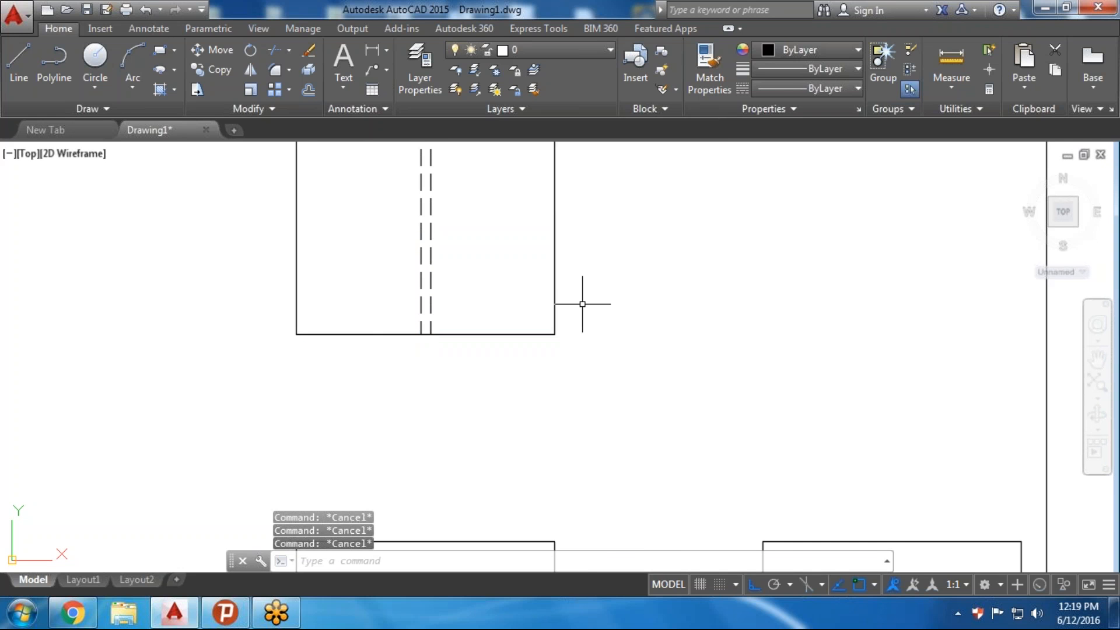
Delete the leftover vertical construction line extending above the side view's raised boss
scroll(613, 332, down, 5)
middle_drag(612, 333, 496, 362)
scroll(492, 298, up, 1)
middle_drag(492, 299, 445, 303)
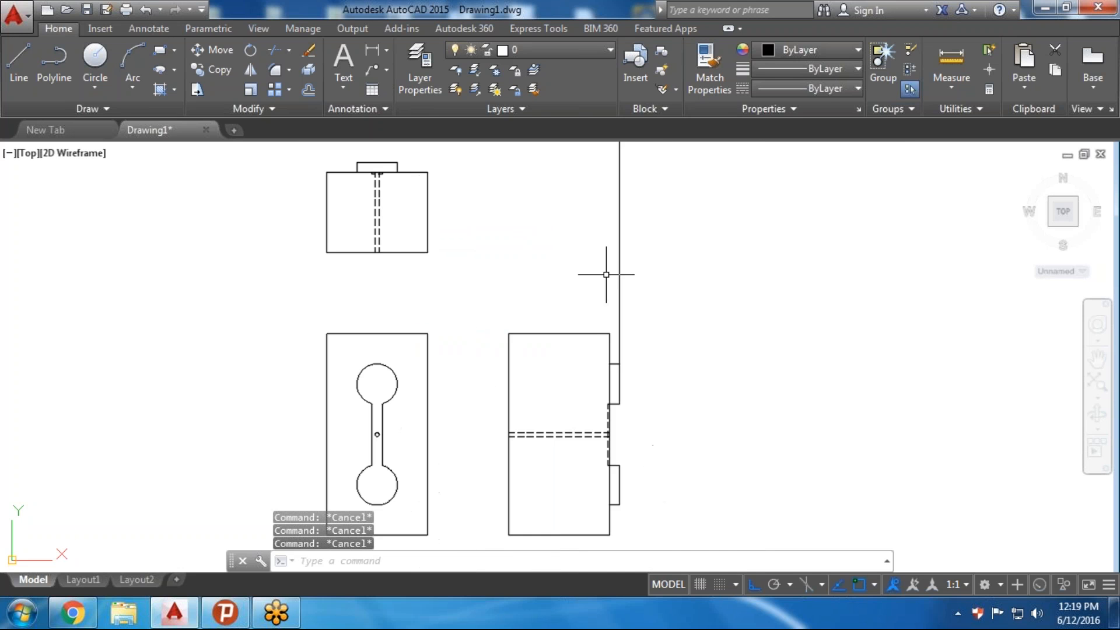
click(648, 231)
click(595, 231)
key(Delete)
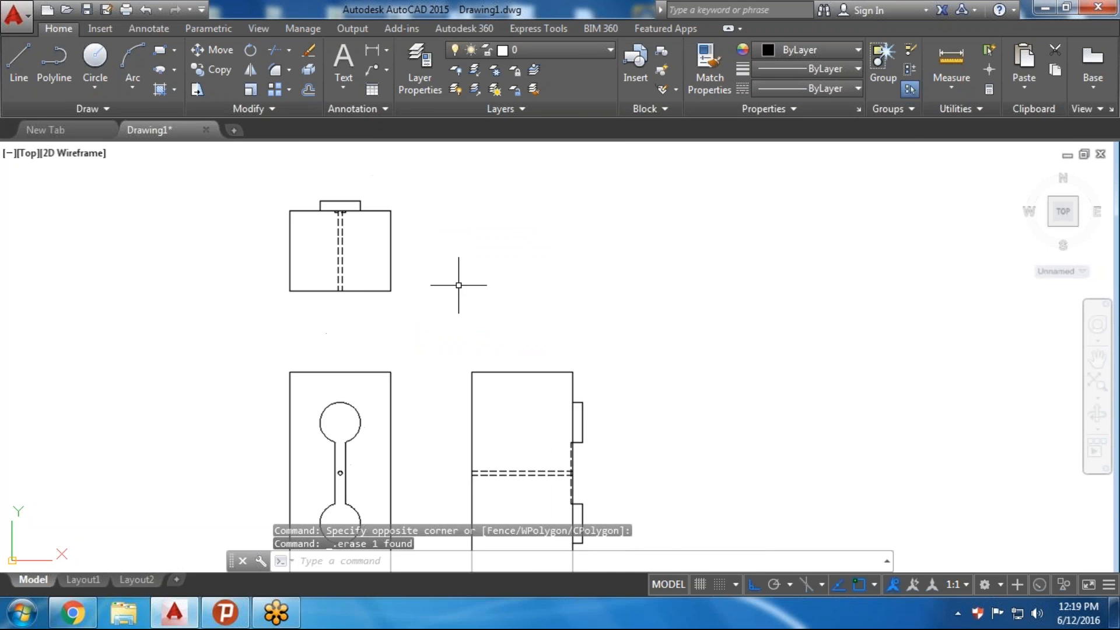
Set the global linetype scale factor to 0.5 with LTSCALE
scroll(449, 295, down, 3)
scroll(408, 250, up, 3)
scroll(444, 207, up, 6)
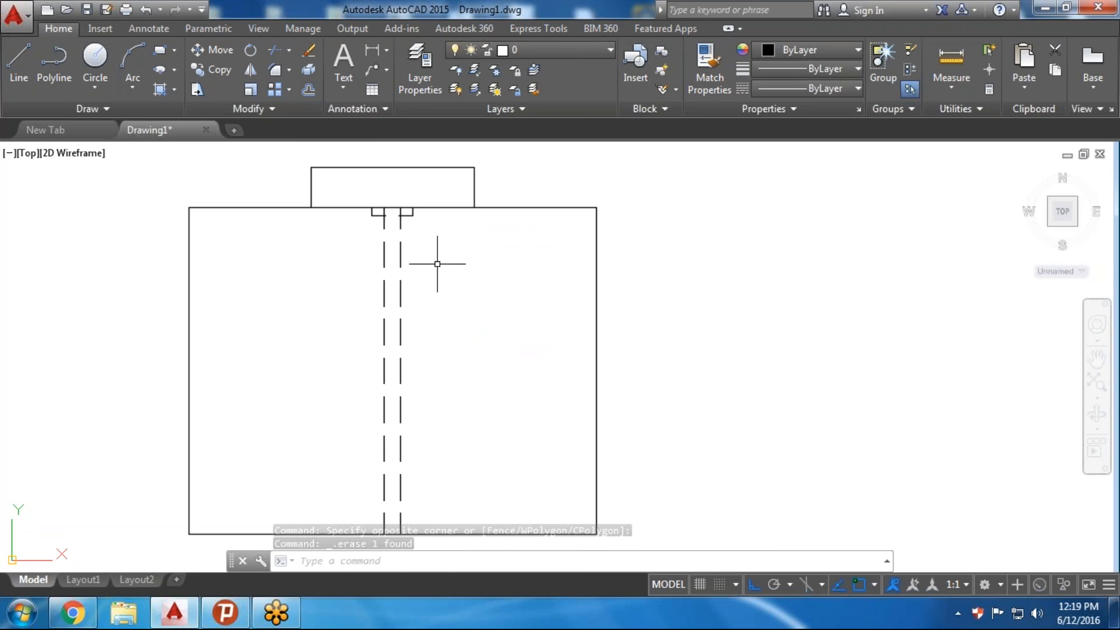
scroll(437, 264, up, 4)
scroll(420, 242, down, 4)
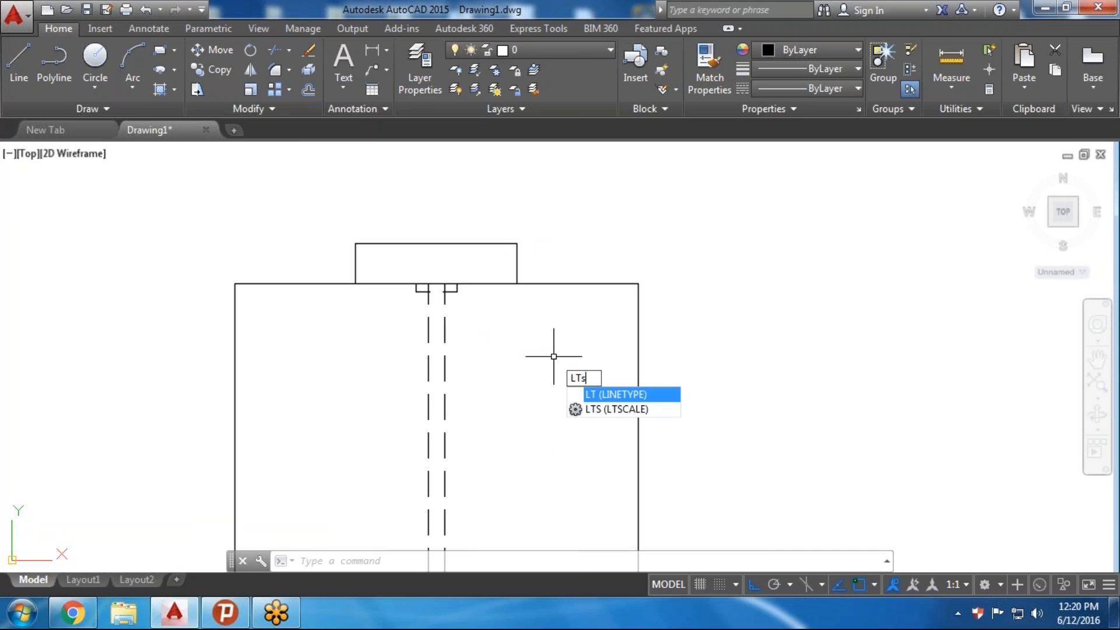
key(Return)
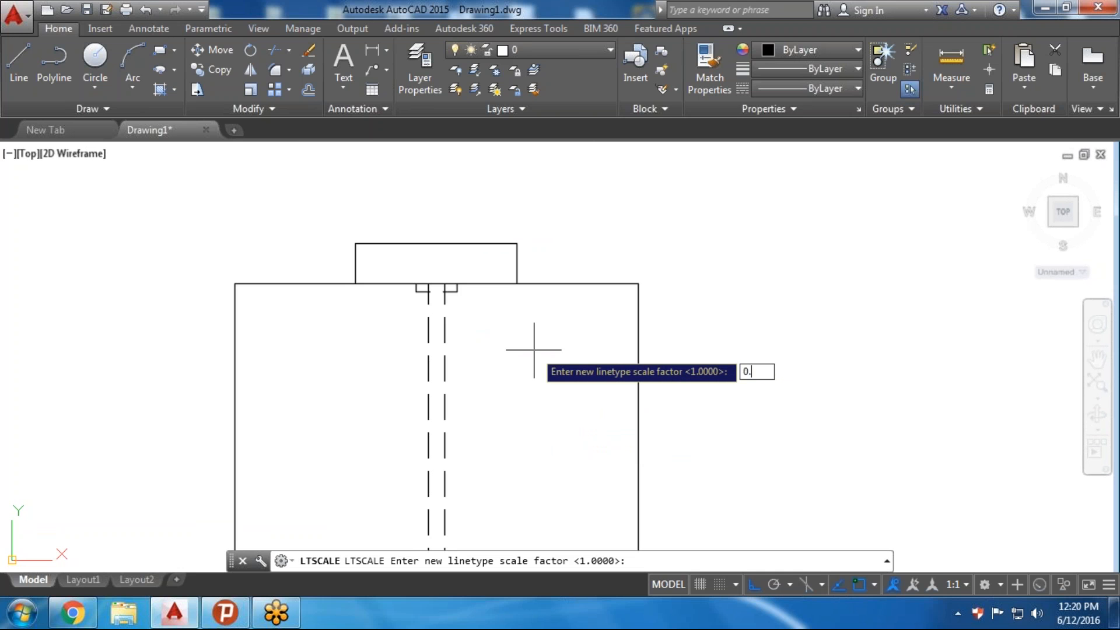
key(Return)
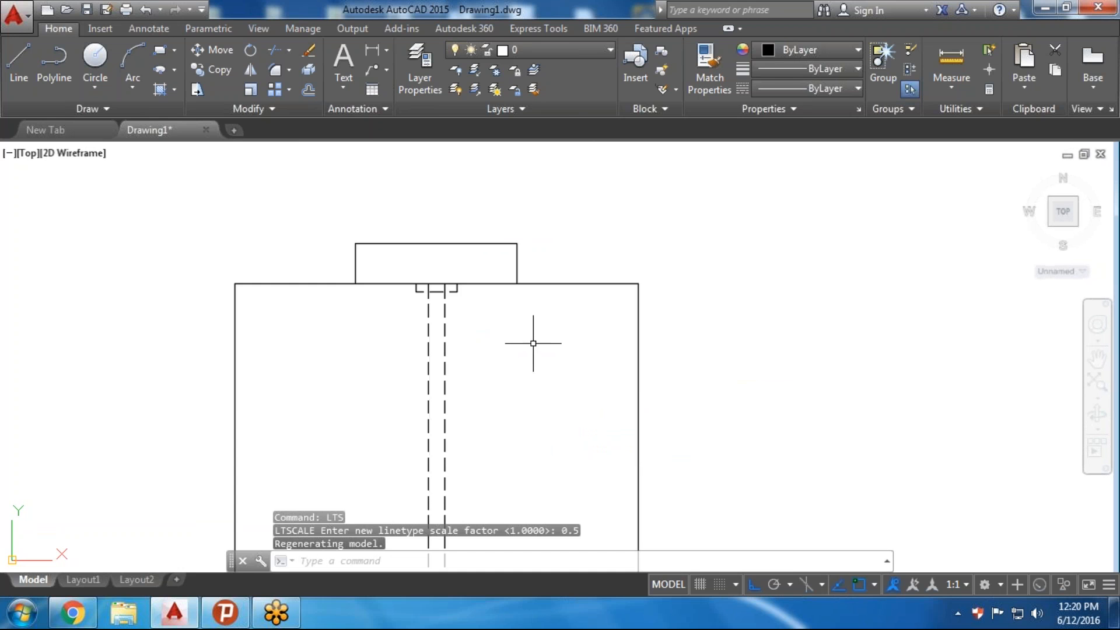
Measure the side view's plate width and the length of the top view's vertical plate edge
scroll(535, 345, down, 4)
middle_drag(650, 427, 575, 307)
scroll(505, 389, up, 3)
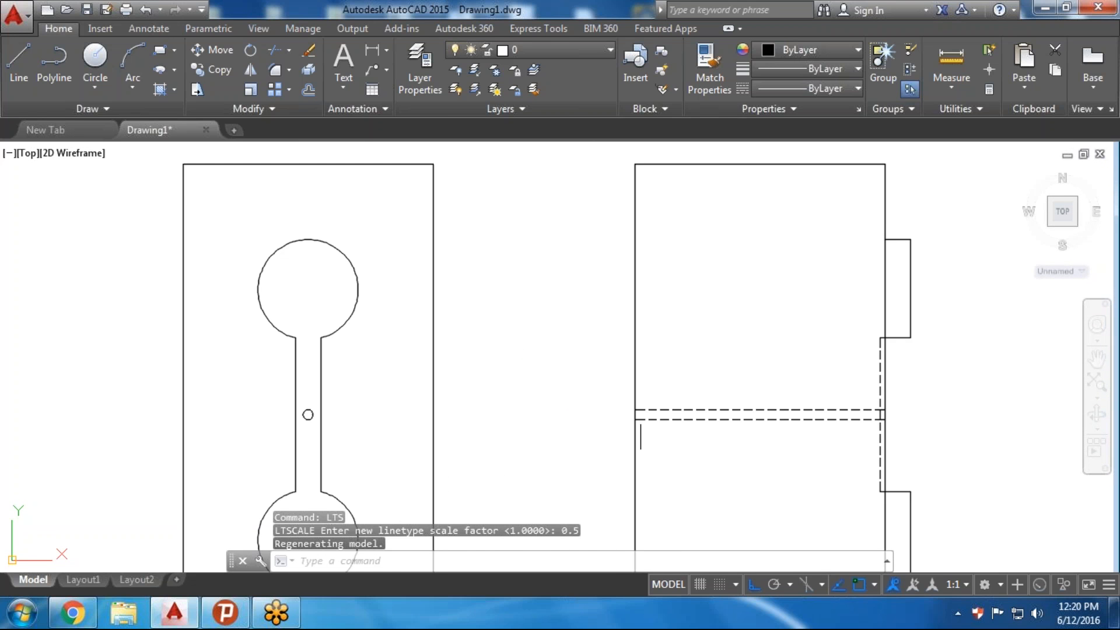
scroll(719, 384, down, 5)
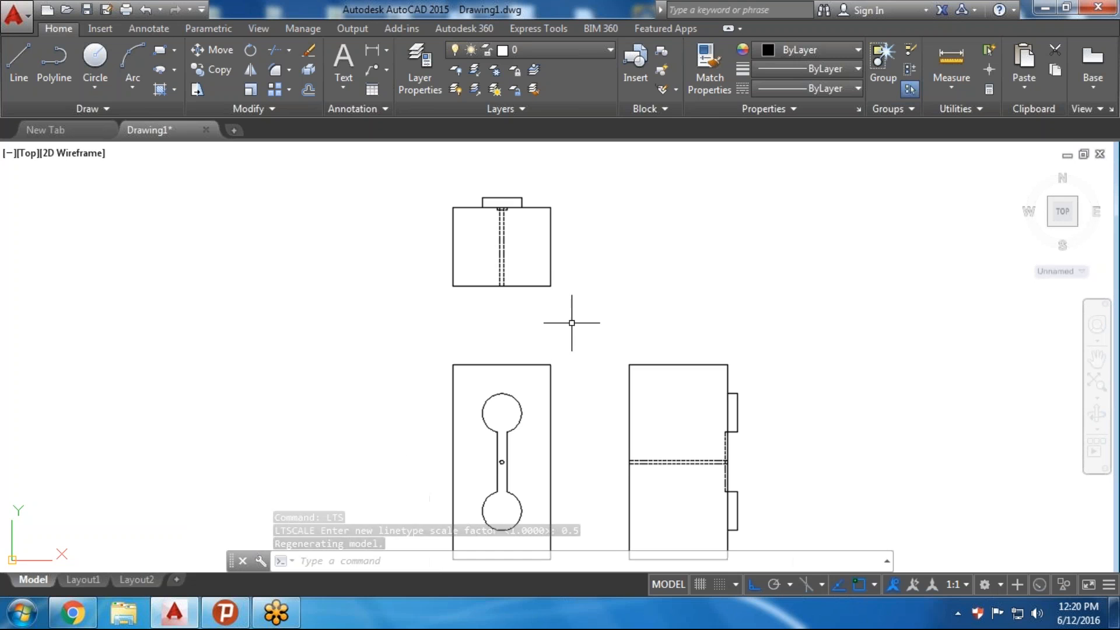
middle_drag(570, 348, 577, 310)
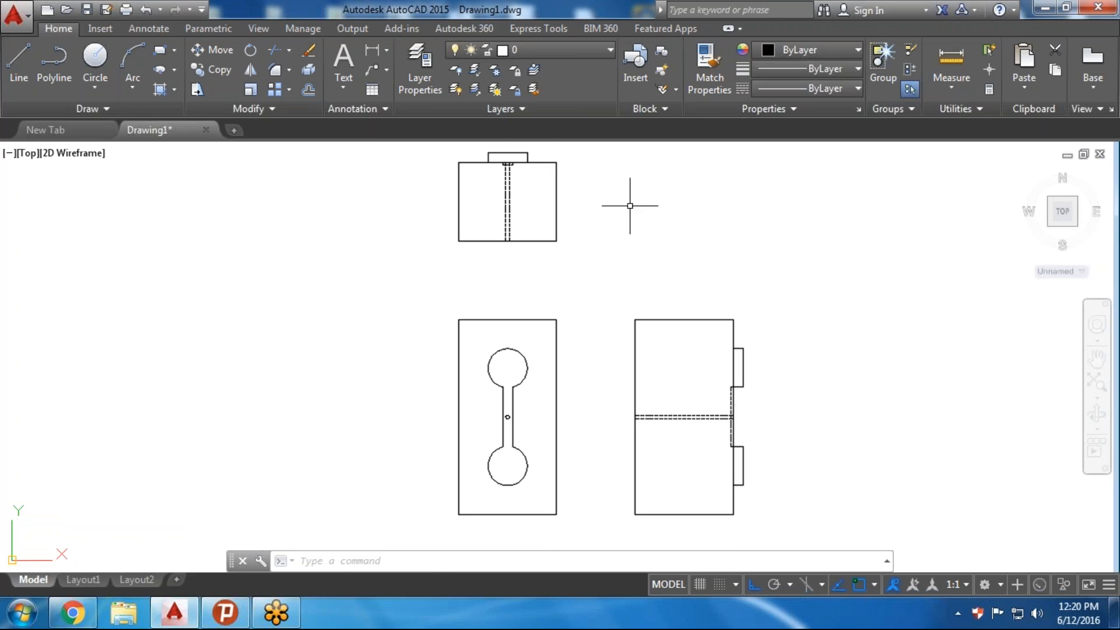
scroll(606, 231, down, 3)
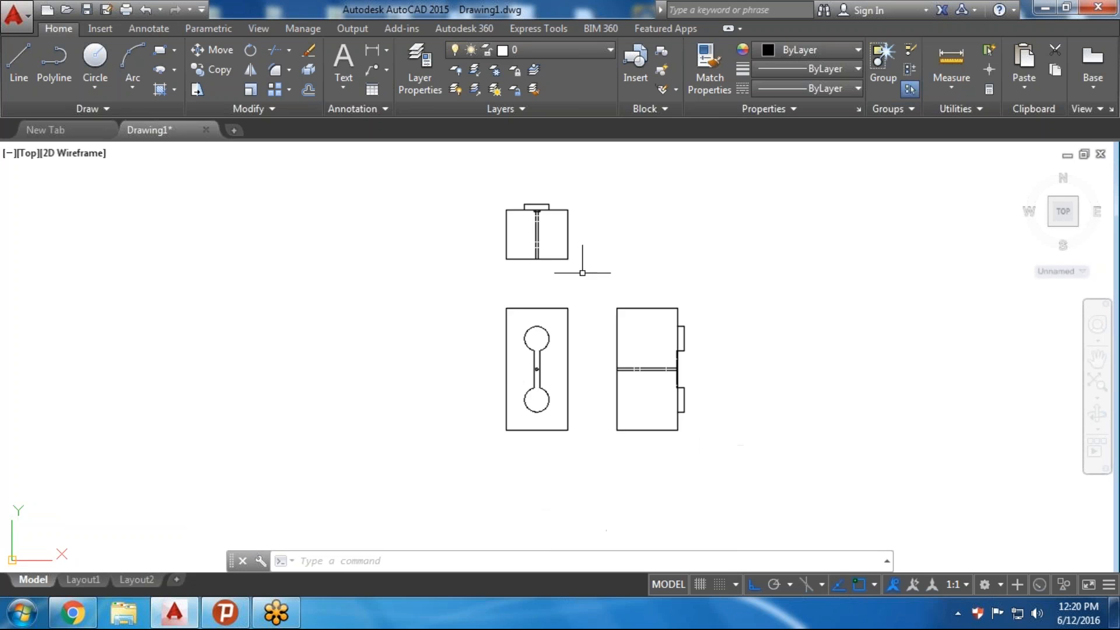
scroll(580, 258, up, 3)
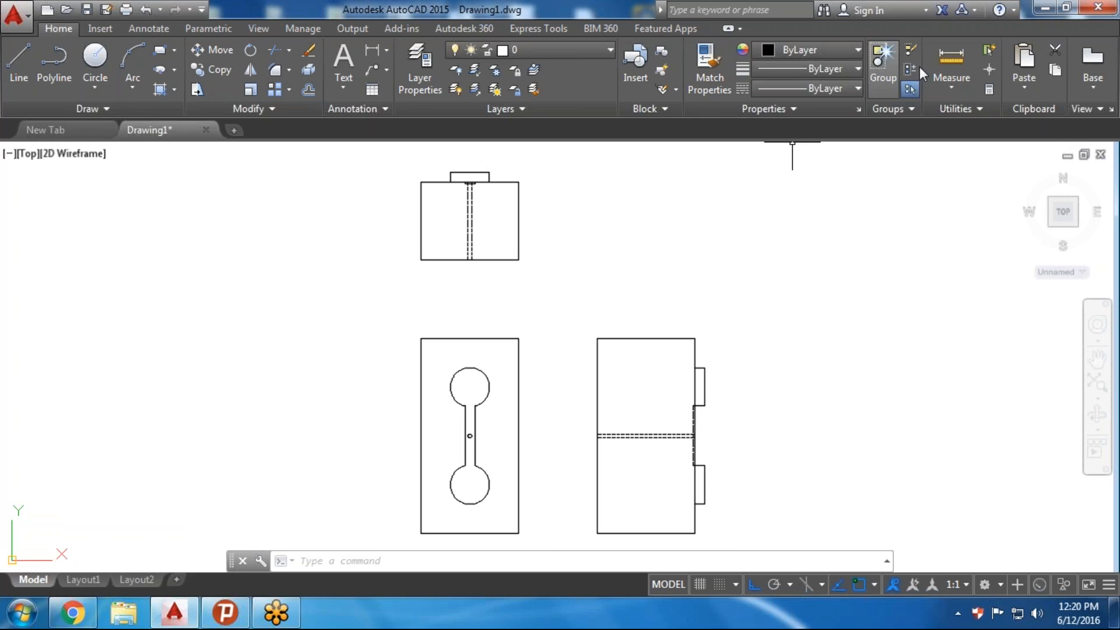
click(943, 54)
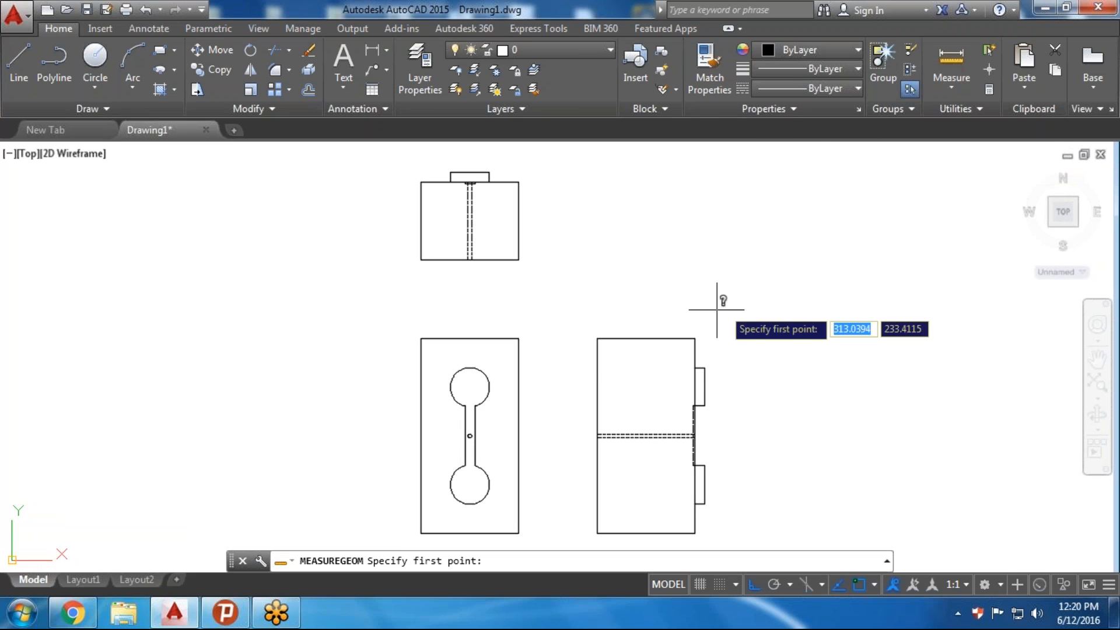
click(597, 338)
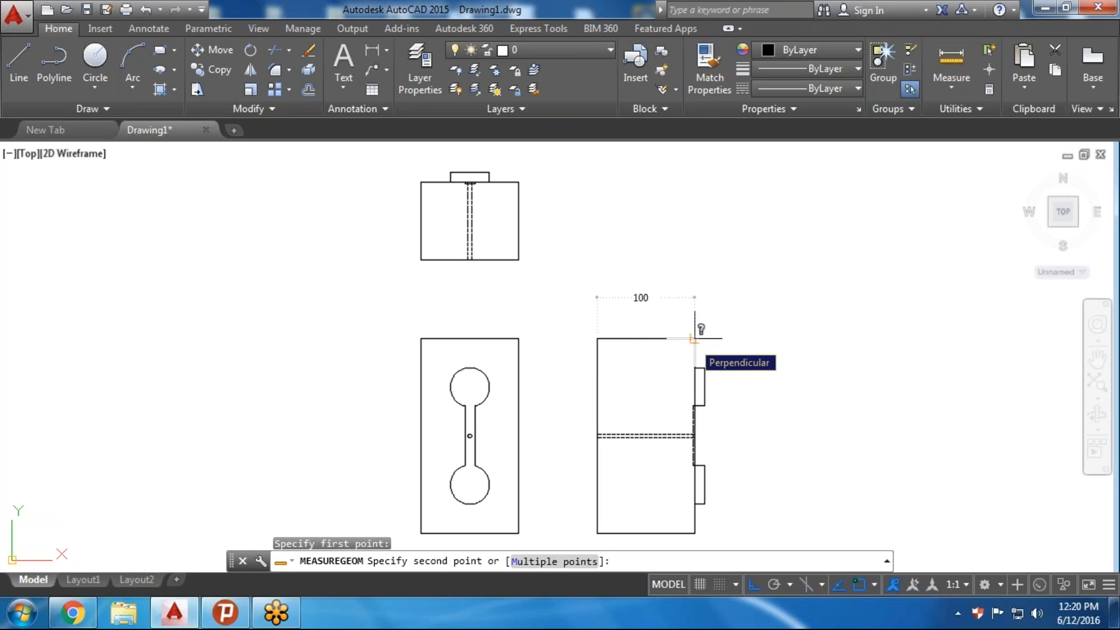
key(Escape)
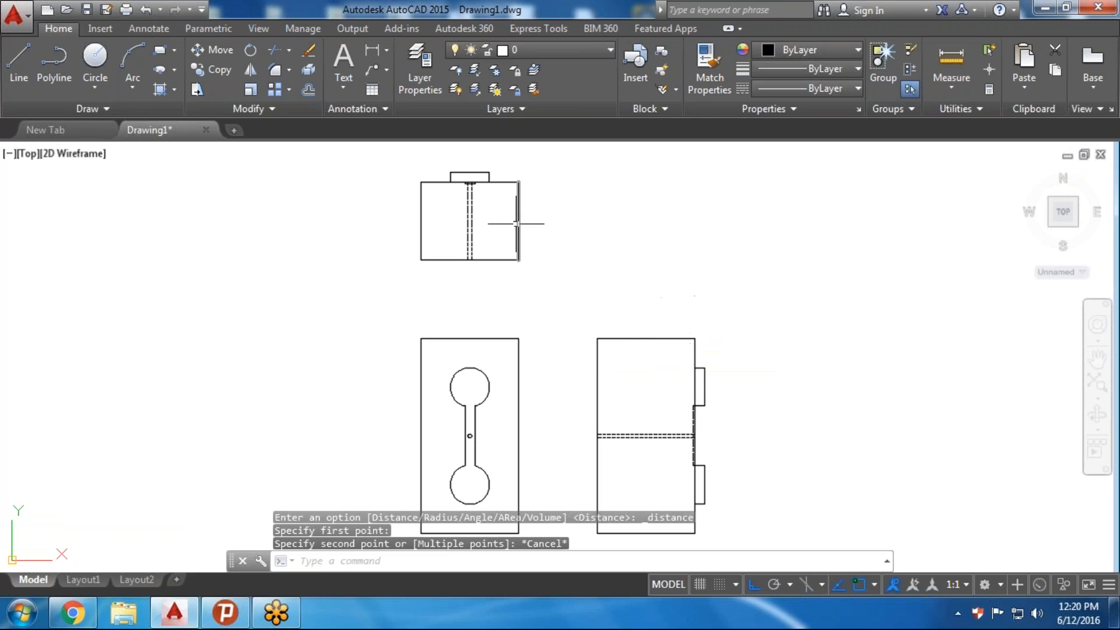
click(948, 61)
click(518, 182)
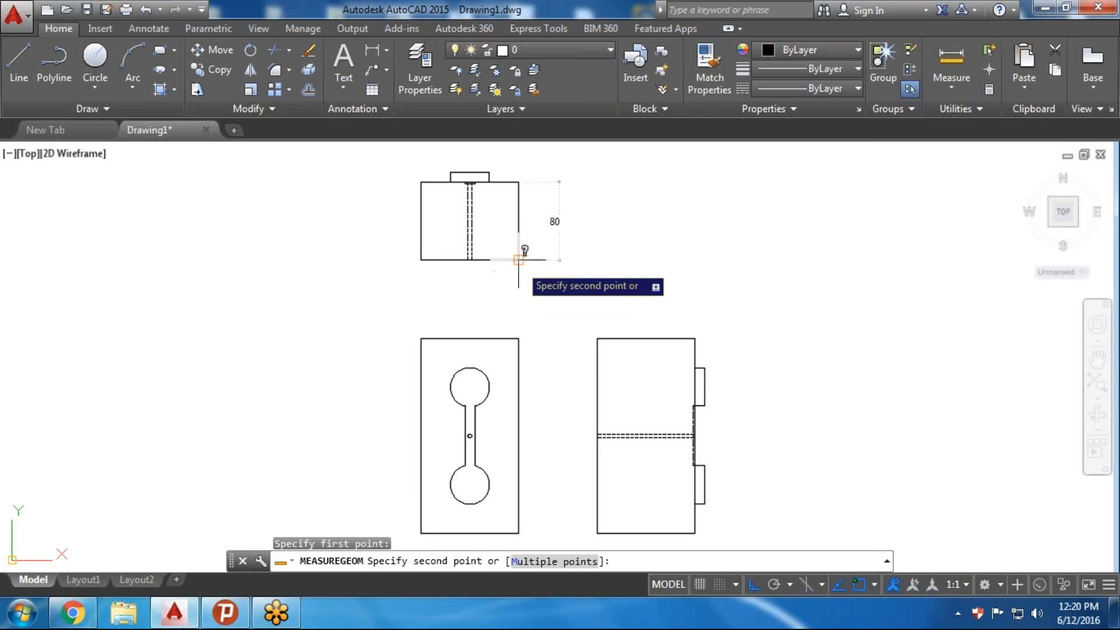
key(Escape)
Move the lower edge of the top view's plate down by 20
click(495, 260)
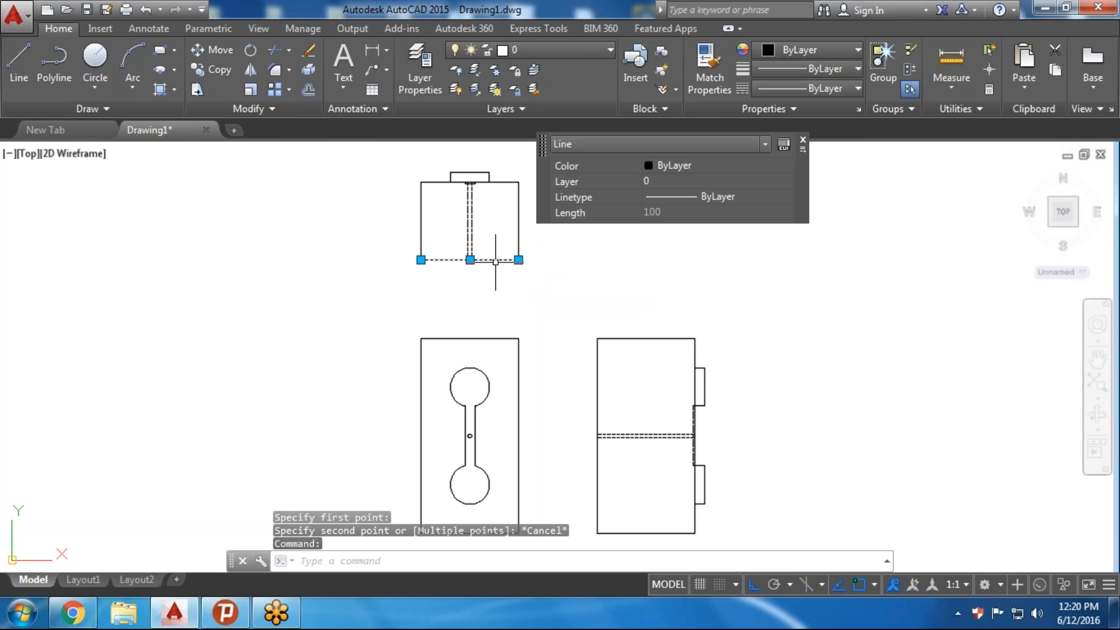
click(470, 260)
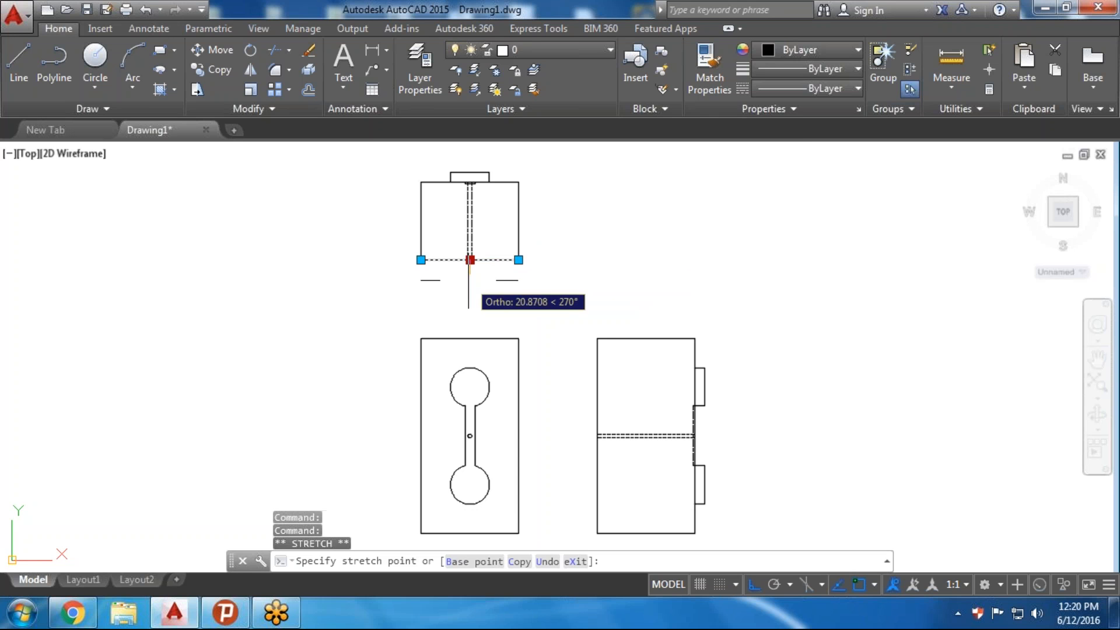
text(20)
key(Return)
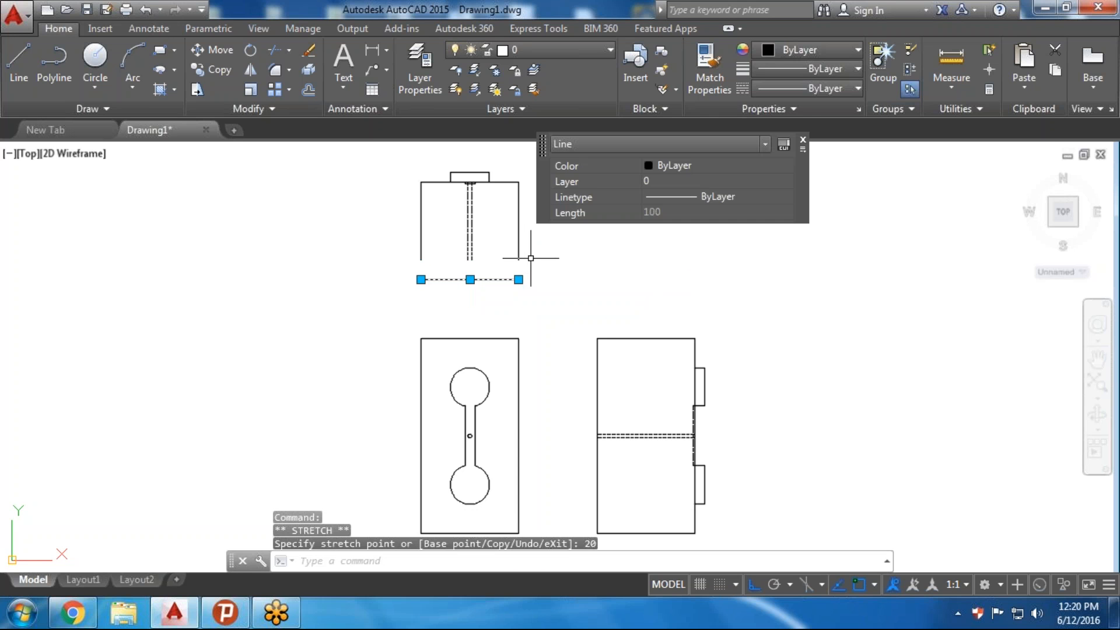
key(Escape)
key(Escape)
Extend the top view's two side edges and dashed hole lines down to the lowered plate edge
text(ex)
key(Return)
key(Return)
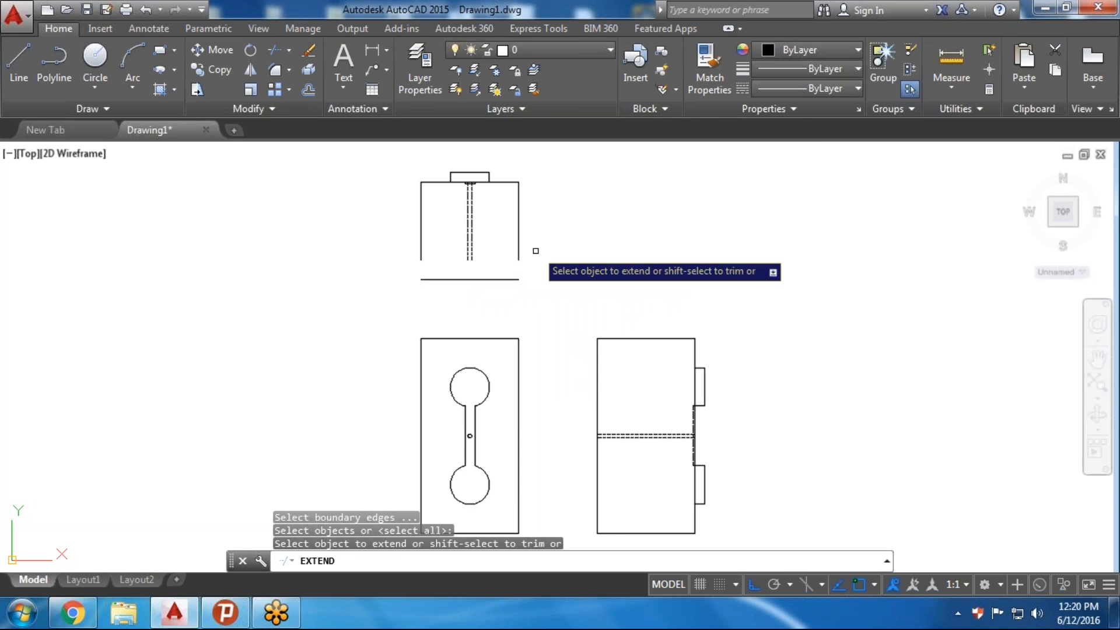
click(534, 251)
click(390, 248)
key(Escape)
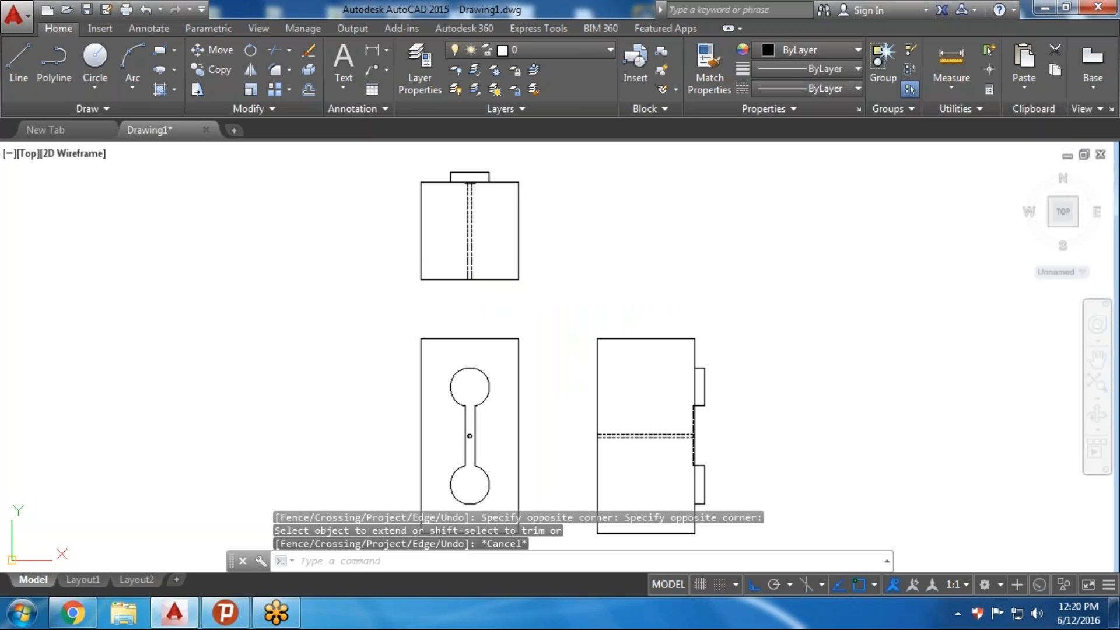
Measure the right edge of the top view's plate and the width of the side view's plate with the distance measuring tool
click(952, 59)
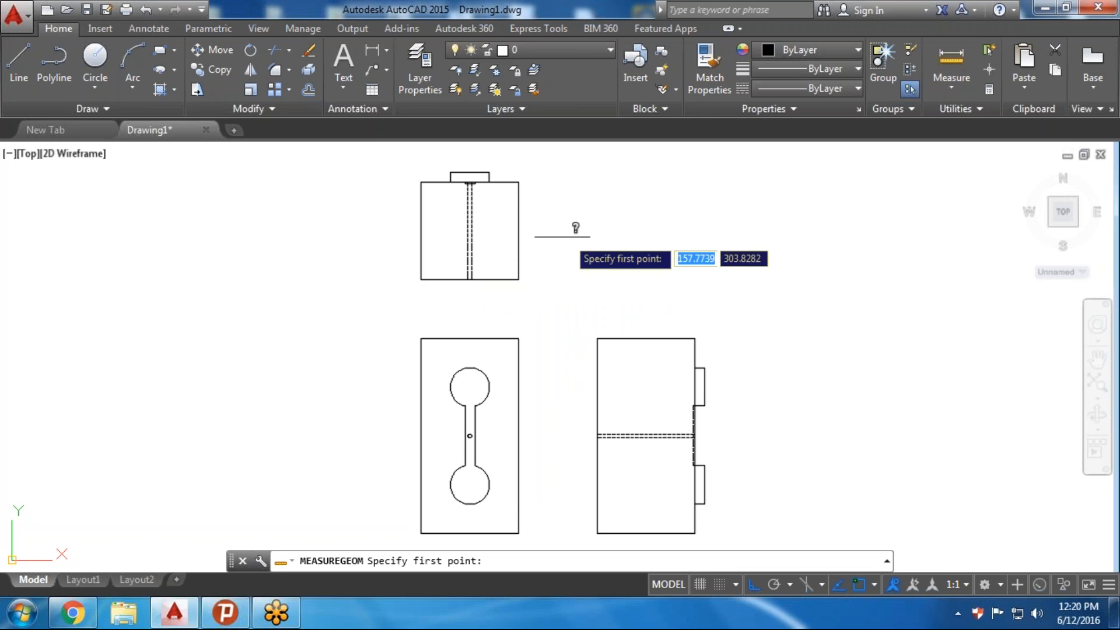
click(519, 182)
key(Escape)
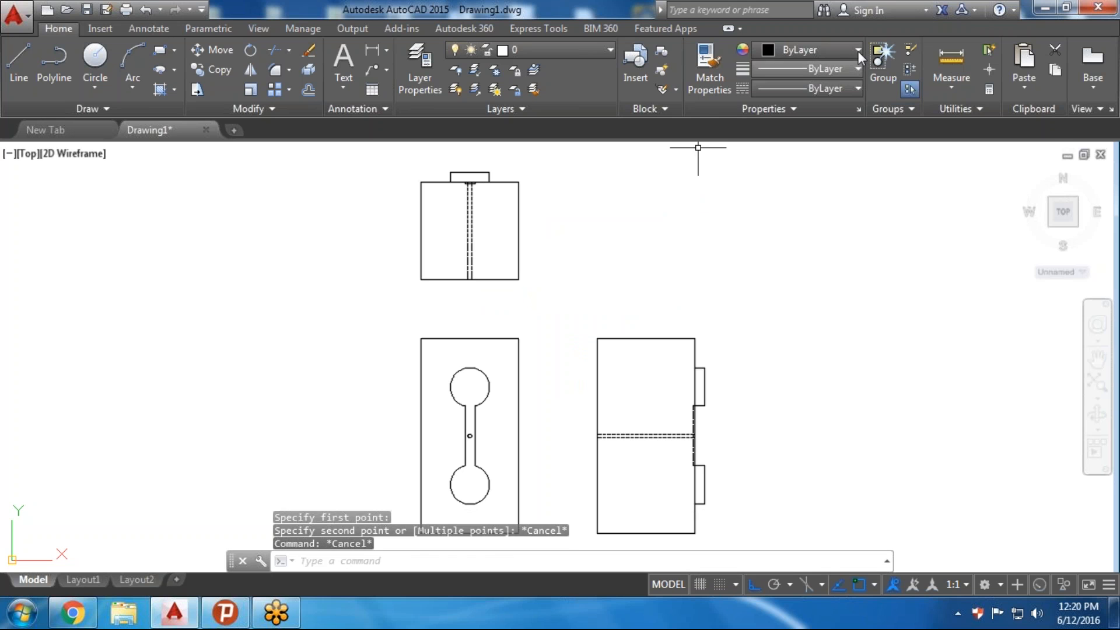
click(952, 58)
click(597, 337)
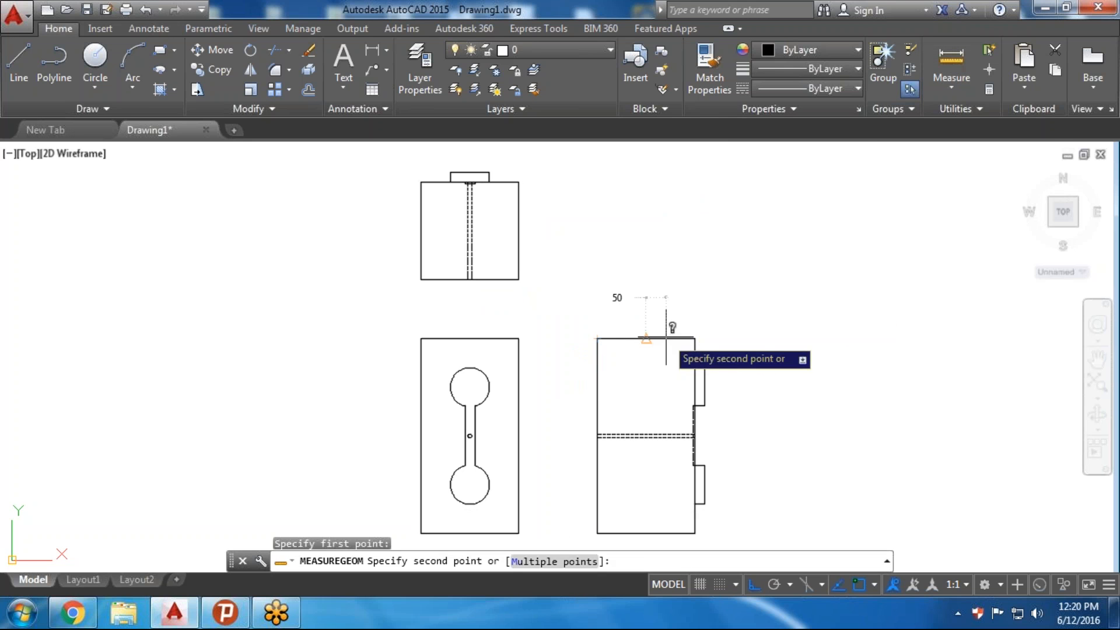
key(Escape)
key(Escape)
Measure the top view's overall height from the boss's upper corner and the side view's overall width from the boss's outer corner
click(941, 59)
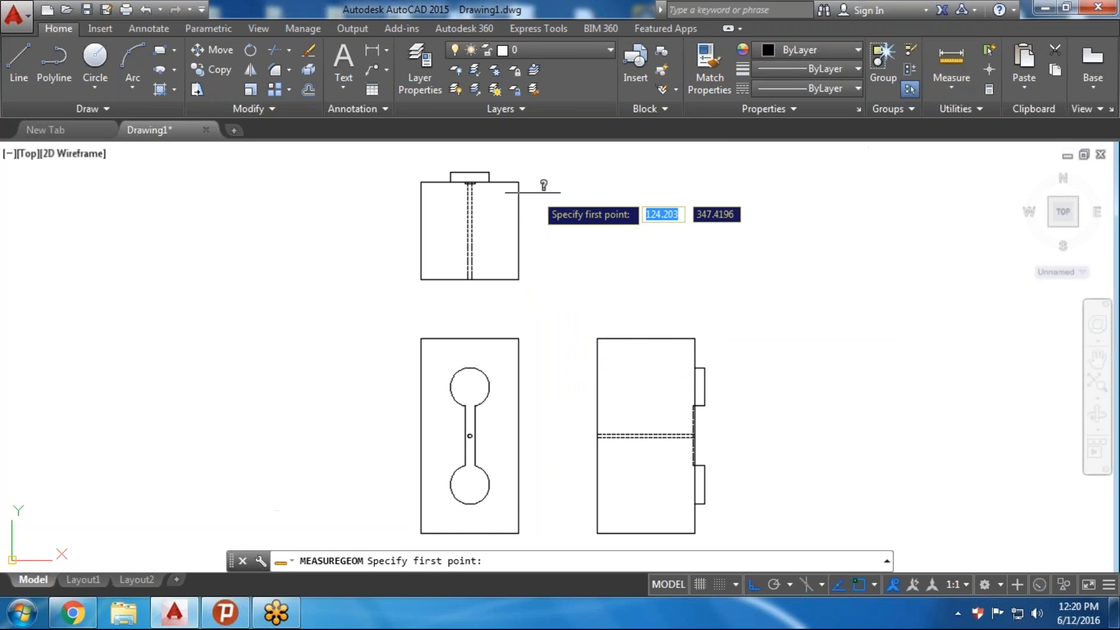
click(489, 173)
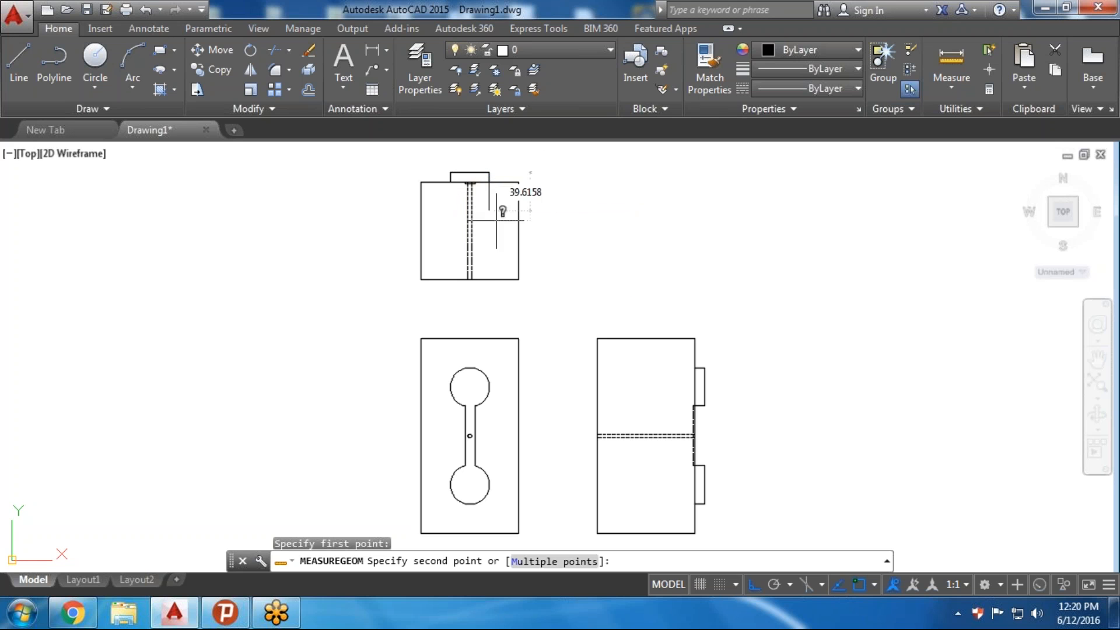
key(Escape)
key(Escape)
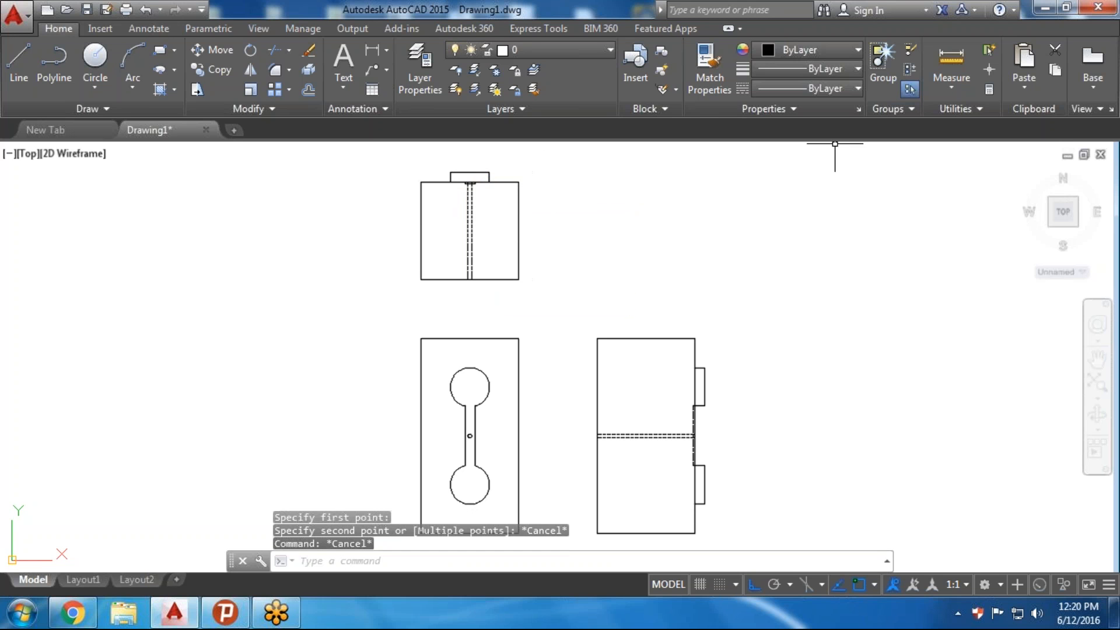
click(955, 56)
click(704, 368)
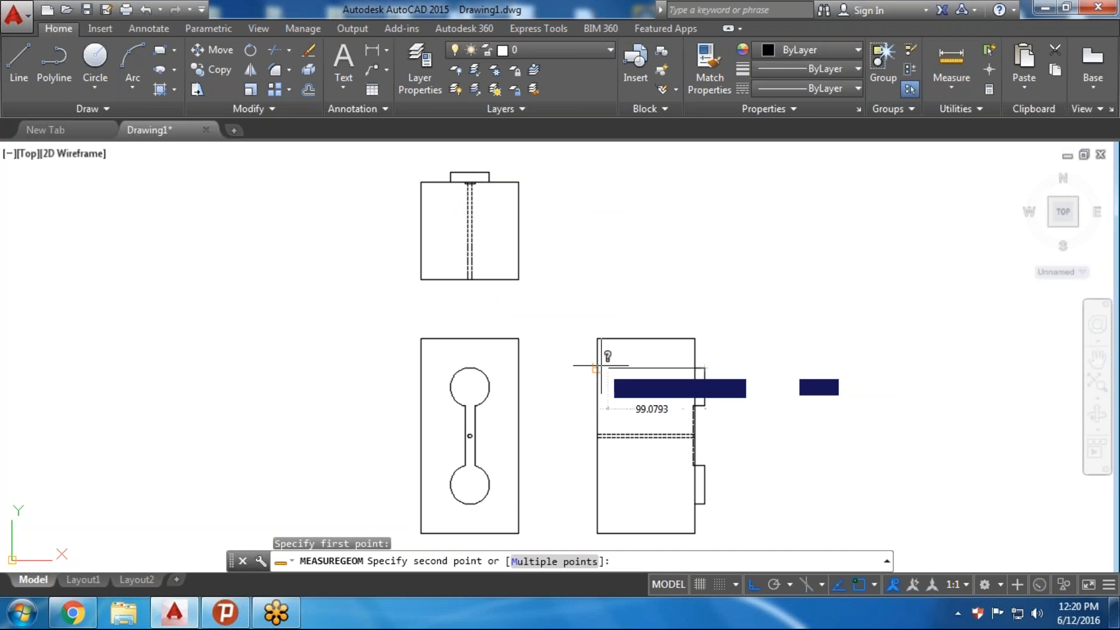
key(Escape)
scroll(525, 242, down, 3)
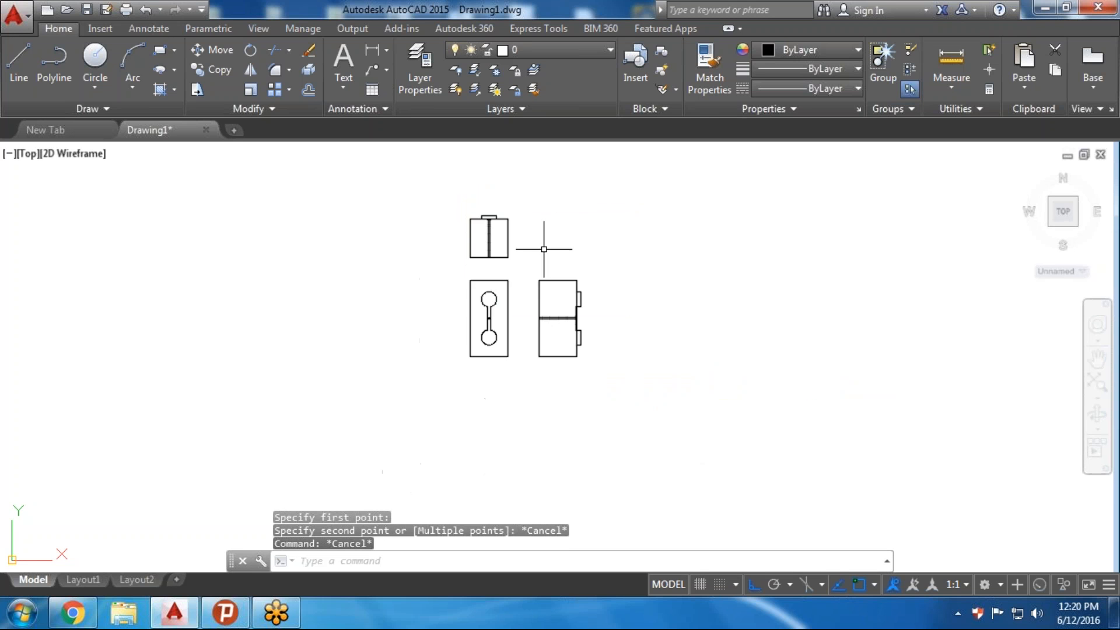
scroll(527, 258, up, 3)
middle_drag(513, 280, 510, 287)
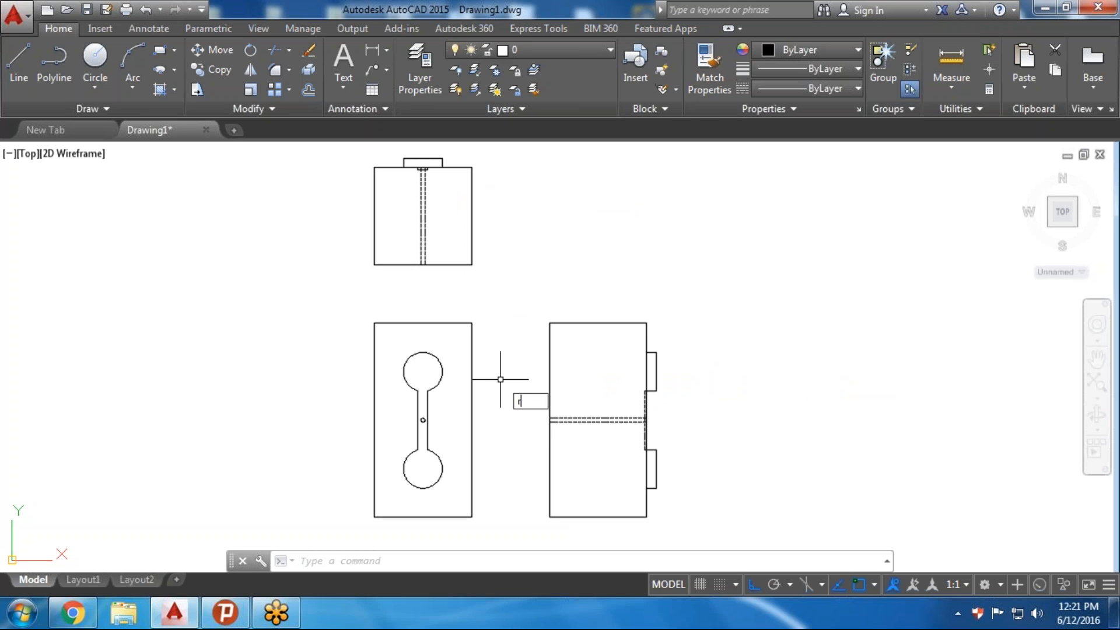
Draw a ray upward from the side view's upper-left corner and a horizontal ray rightward from the top view's lower-right corner
text(ay)
key(Return)
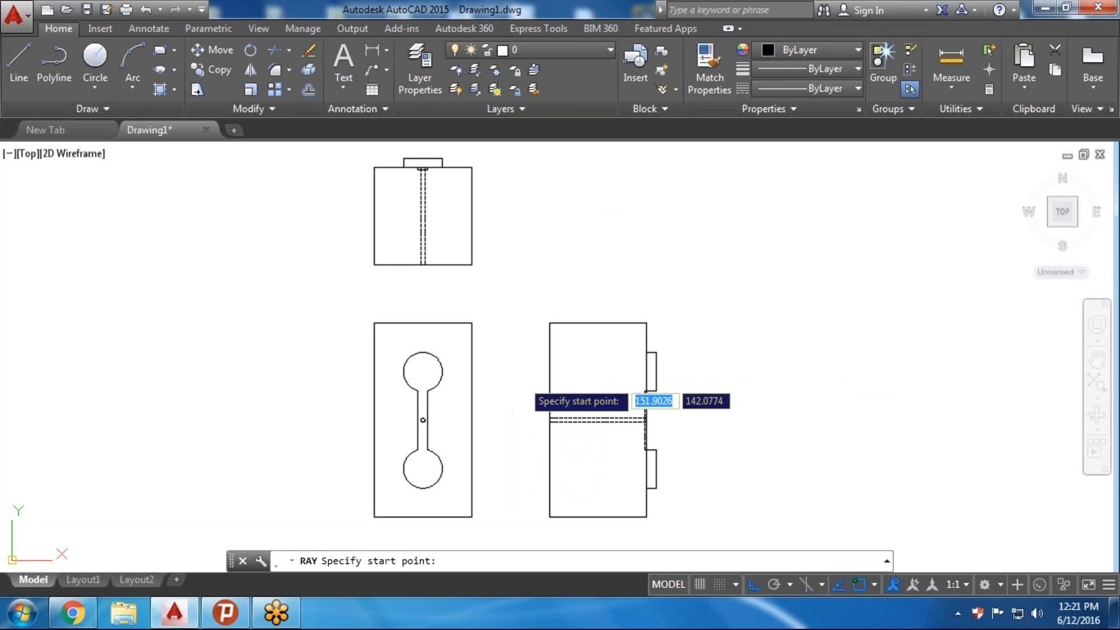
click(547, 327)
click(547, 229)
key(Return)
key(Return)
click(471, 265)
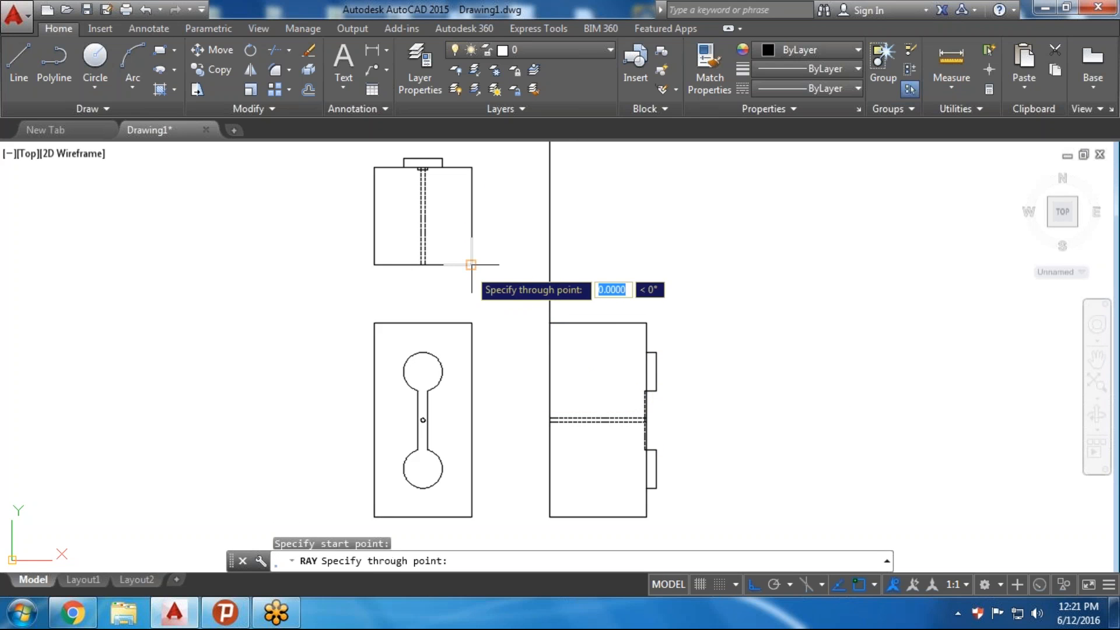
click(563, 264)
key(Return)
middle_drag(559, 307, 484, 382)
Draw a ray upward from the side view plate's upper-right corner and a rightward ray from the top view plate's upper-right corner
key(Return)
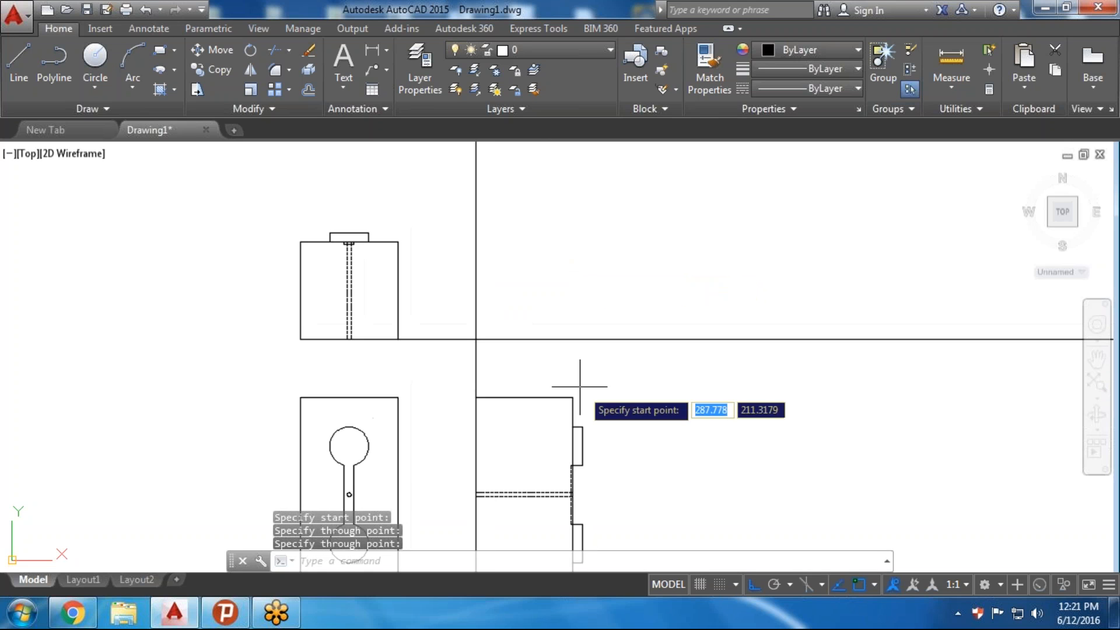
click(572, 396)
click(570, 282)
key(Return)
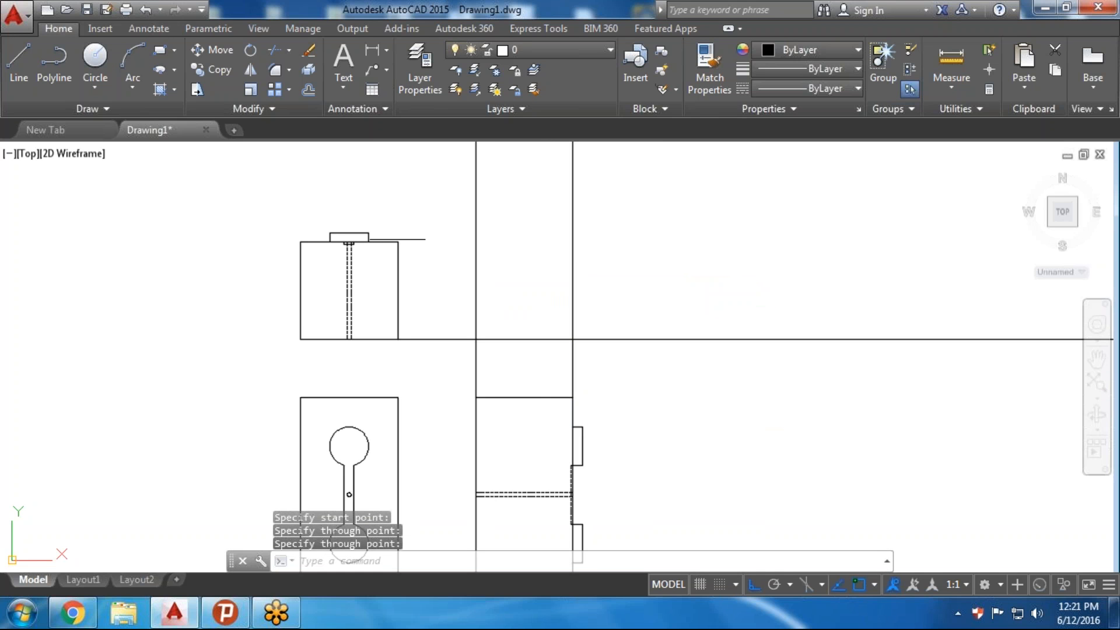
click(397, 240)
click(400, 219)
key(Return)
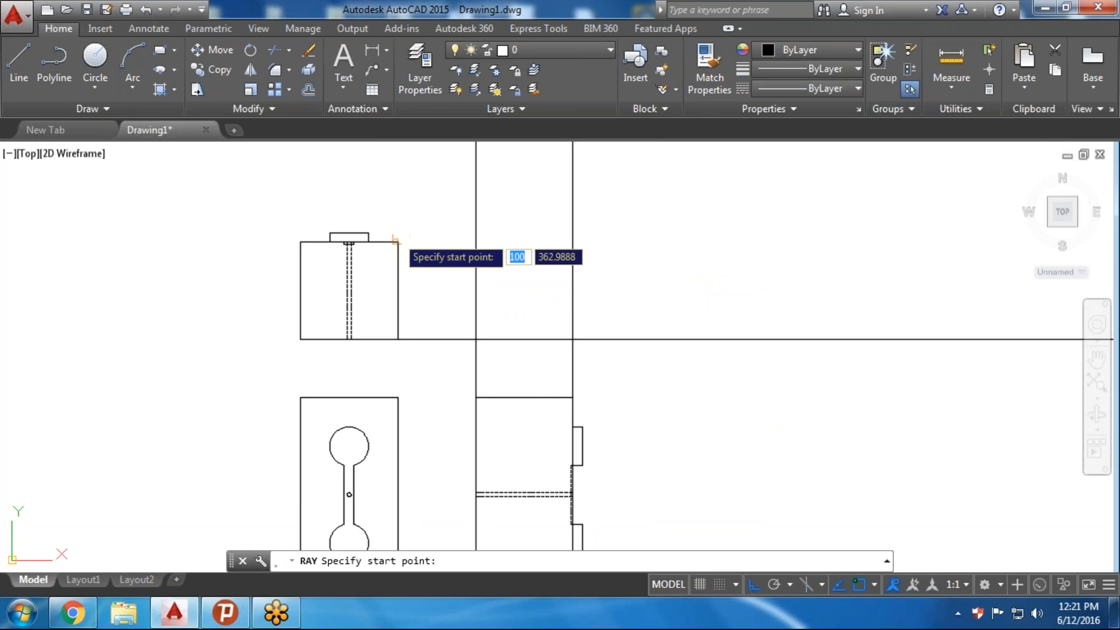
click(397, 242)
click(513, 250)
key(Return)
scroll(580, 294, down, 2)
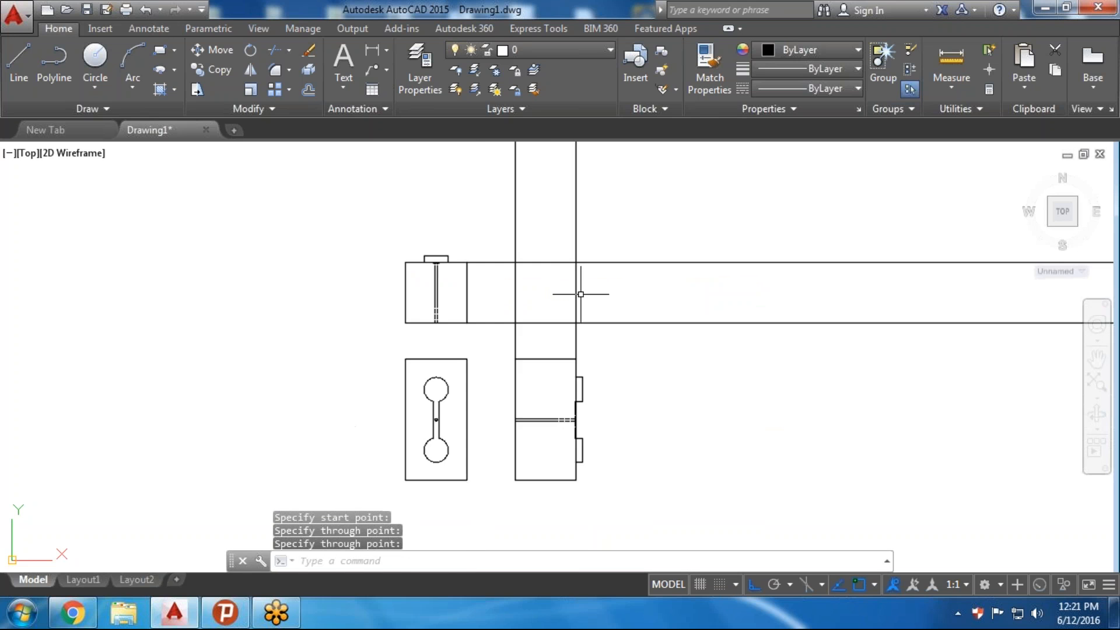
scroll(580, 293, up, 2)
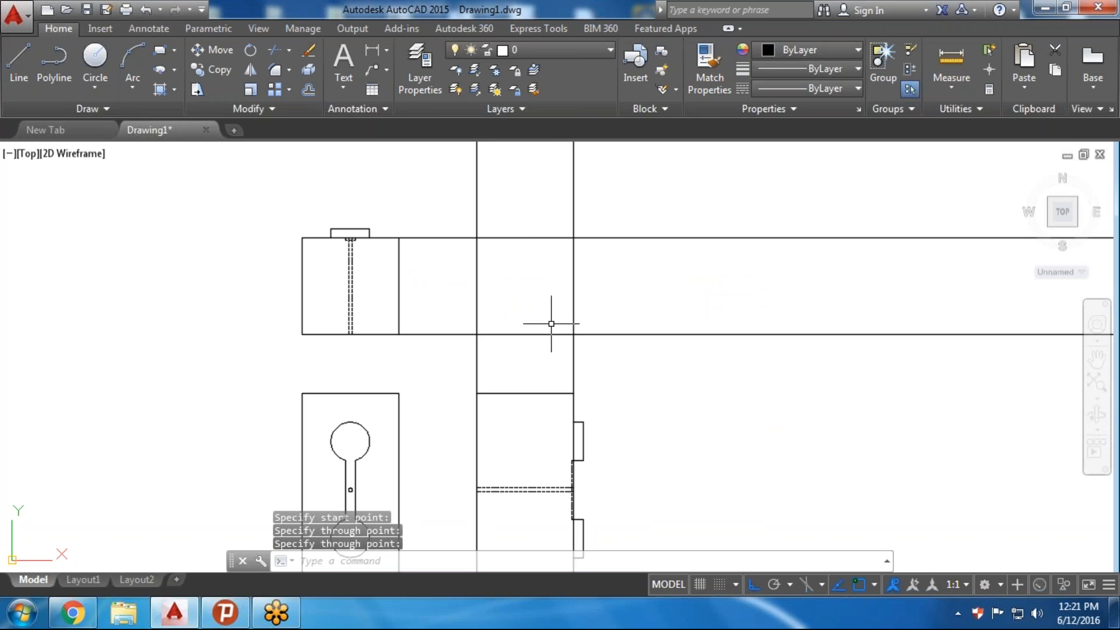
Draw a ray upward from the side view boss's outer corner and a rightward ray from the top view boss's upper-right corner
key(Return)
click(582, 421)
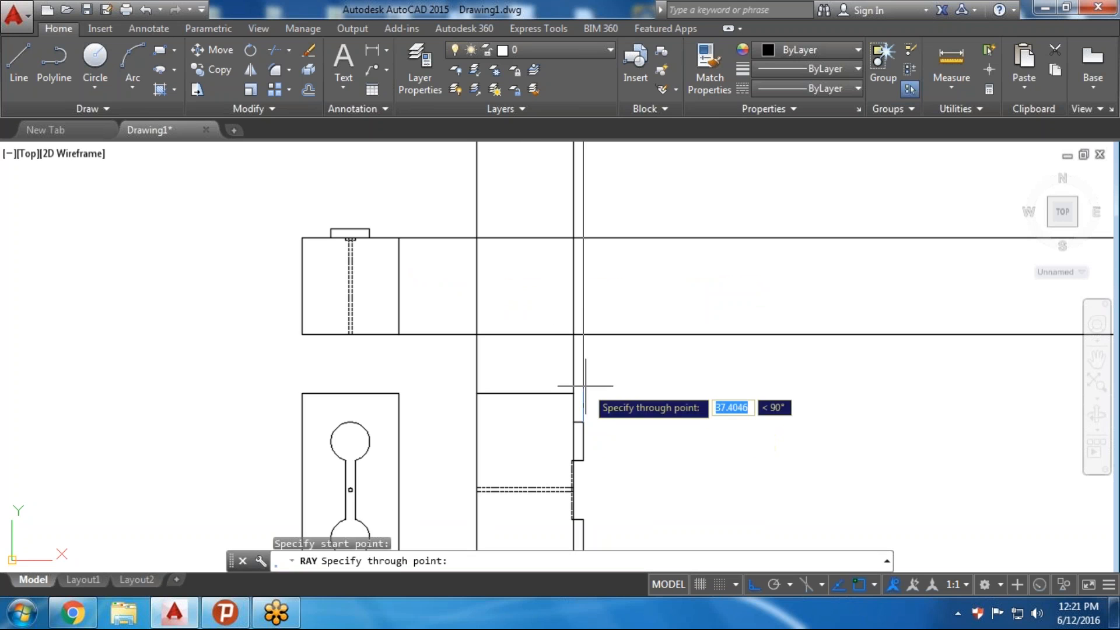
click(583, 250)
key(Return)
key(Return)
click(369, 230)
click(493, 230)
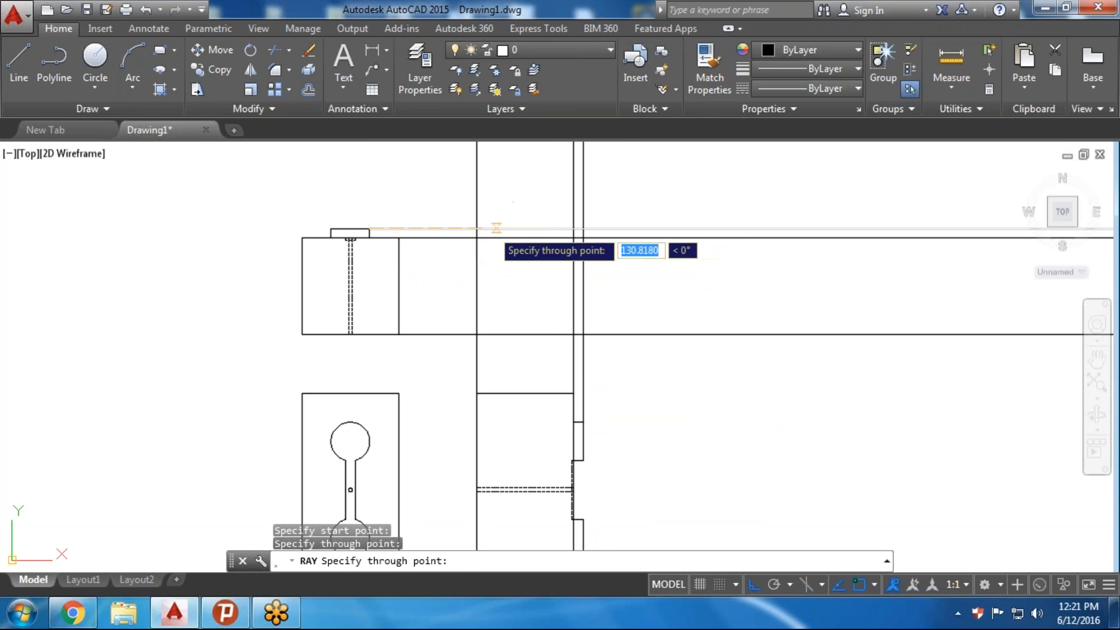
key(Return)
mouse_move(645, 424)
middle_down()
mouse_move(607, 352)
mouse_move(613, 382)
mouse_move(591, 382)
mouse_move(582, 404)
middle_up()
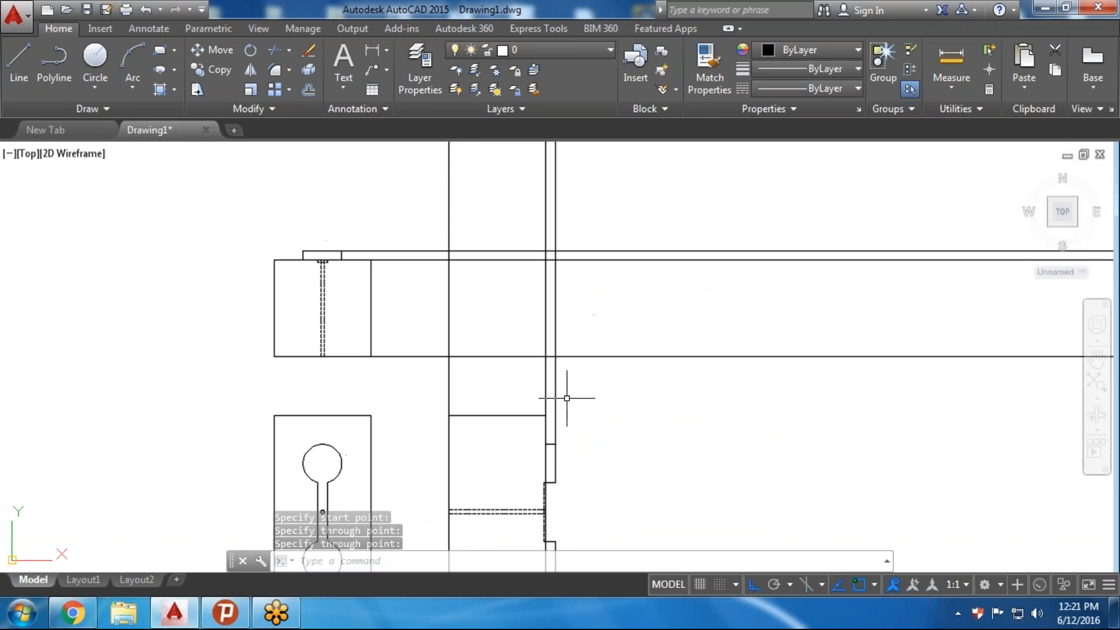
Trim the horizontal rays beyond the outermost vertical ray and the vertical rays above the uppermost horizontal ray
text(tr)
key(Return)
key(Return)
click(684, 217)
click(670, 363)
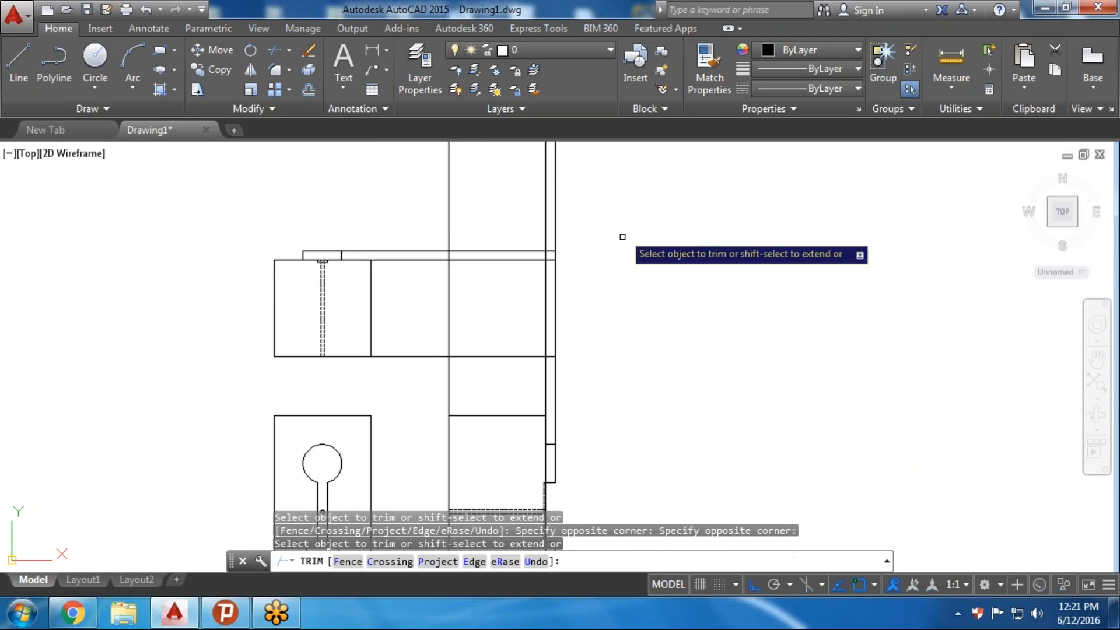
click(622, 231)
click(380, 177)
Trim the ray segments between the projected square and the top view, and those between the square and the side view
click(431, 228)
click(399, 377)
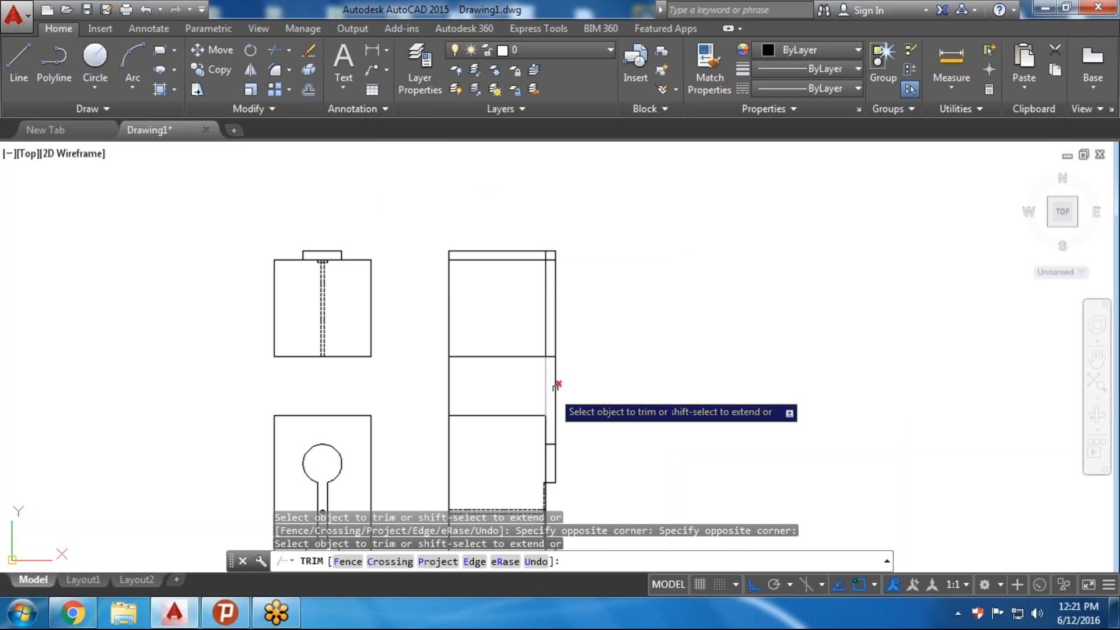
click(589, 381)
click(441, 370)
key(Return)
scroll(545, 251, up, 4)
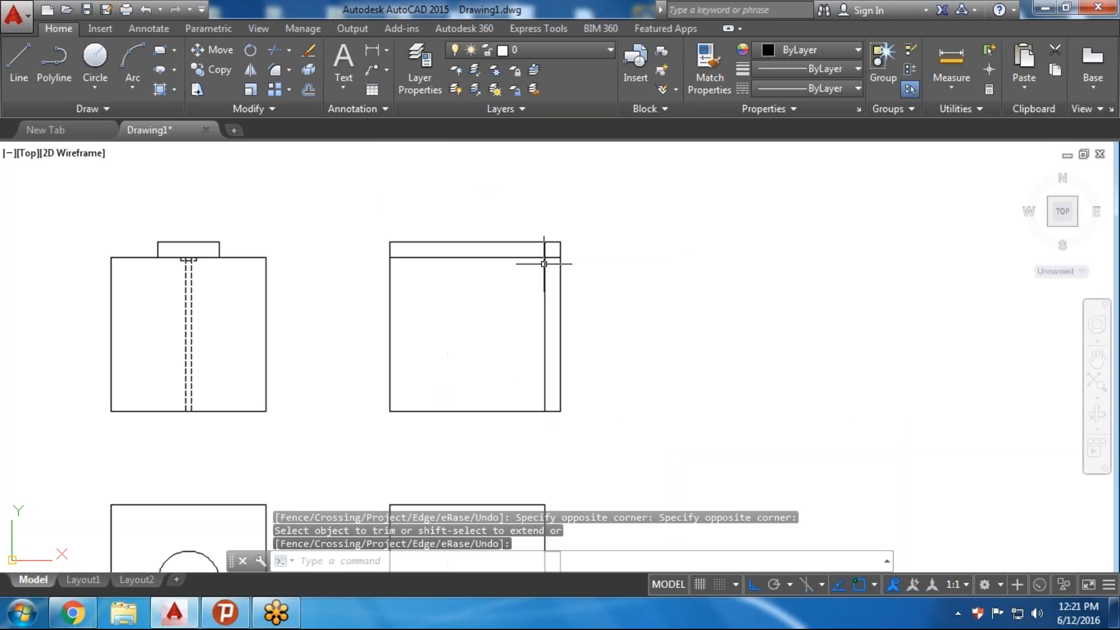
Draw a diagonal line from the projected square's lower-left corner to its outer upper-right corner
scroll(580, 310, down, 2)
scroll(601, 325, down, 2)
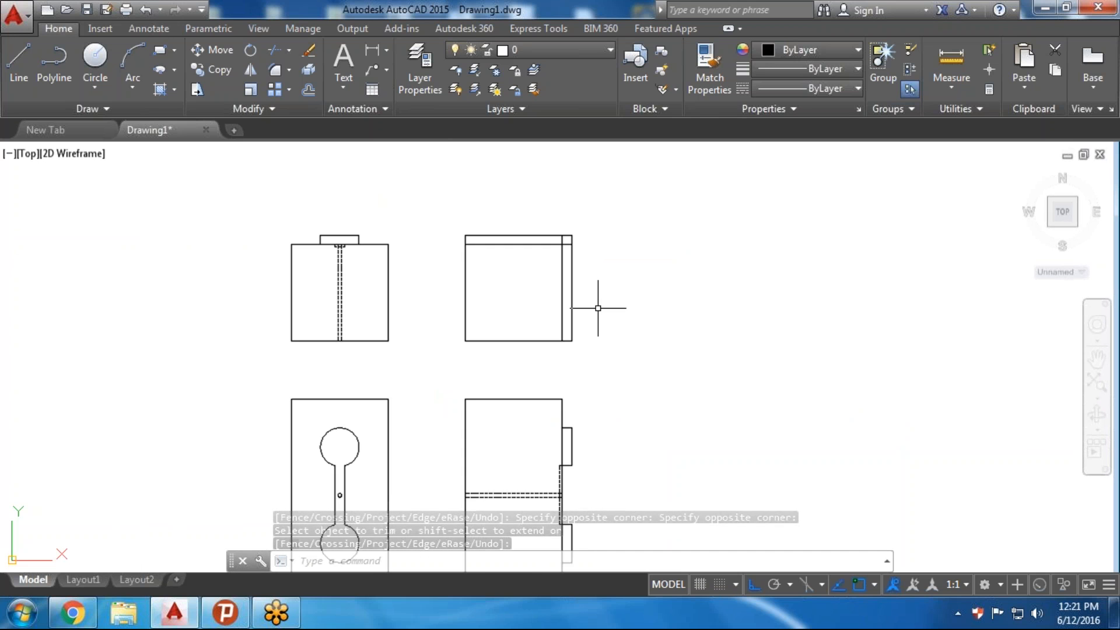
scroll(647, 341, down, 2)
scroll(533, 325, up, 3)
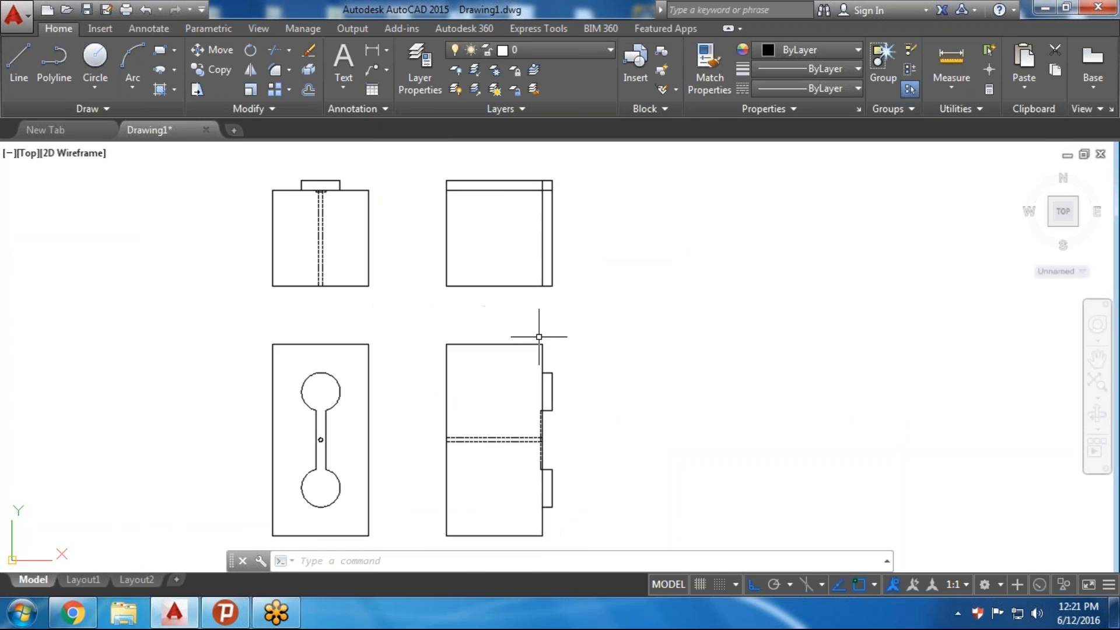
text(l)
key(Return)
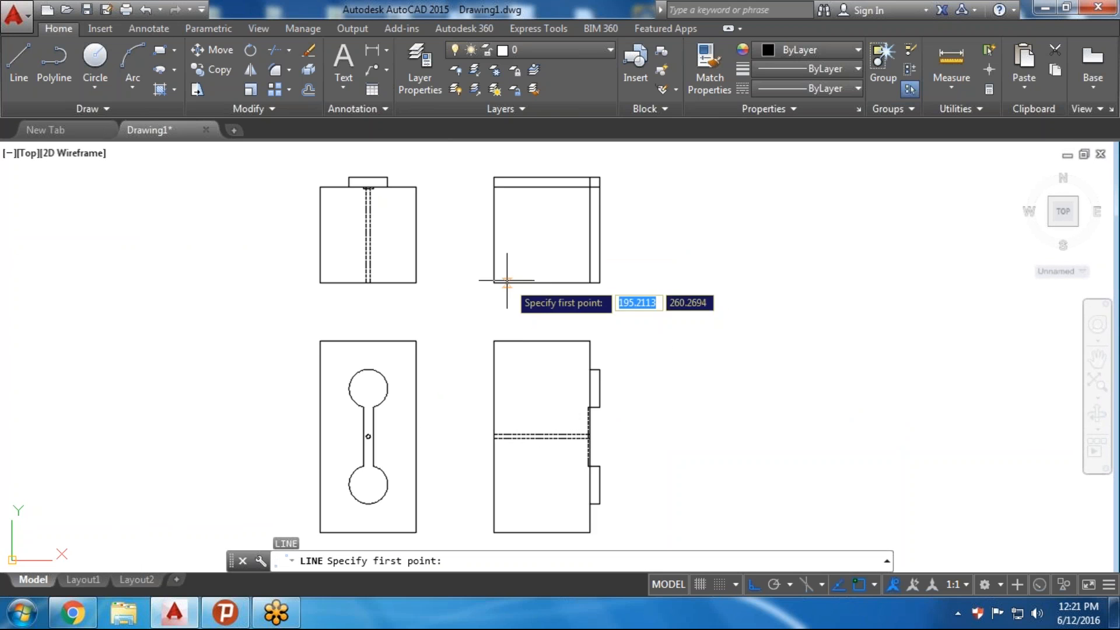
click(493, 283)
scroll(604, 177, up, 4)
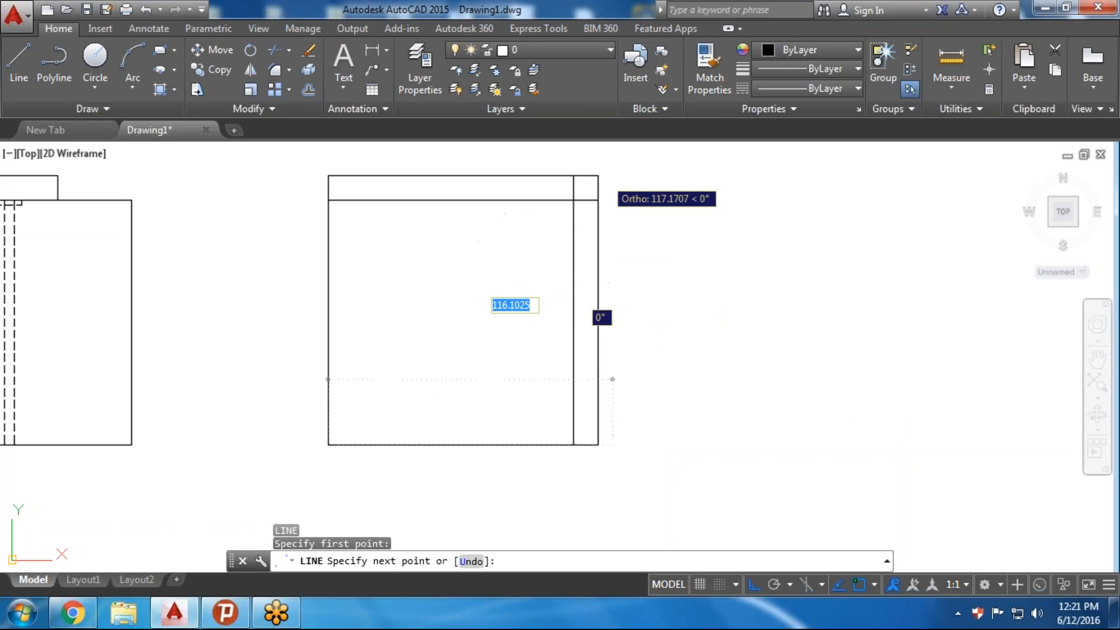
click(598, 175)
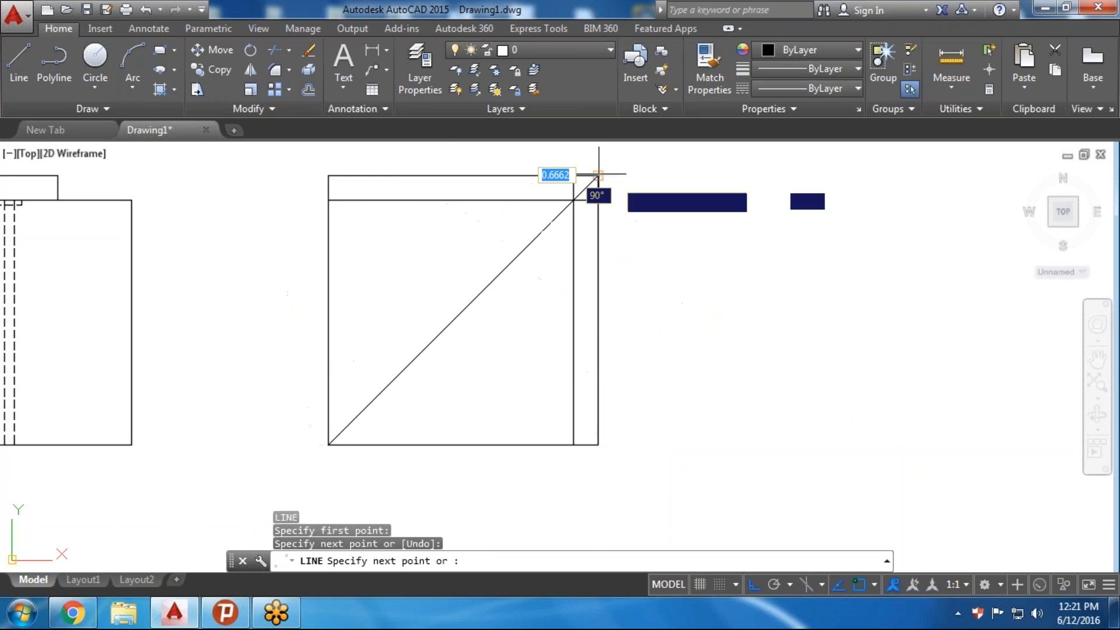
key(Return)
scroll(662, 200, down, 6)
scroll(697, 292, up, 2)
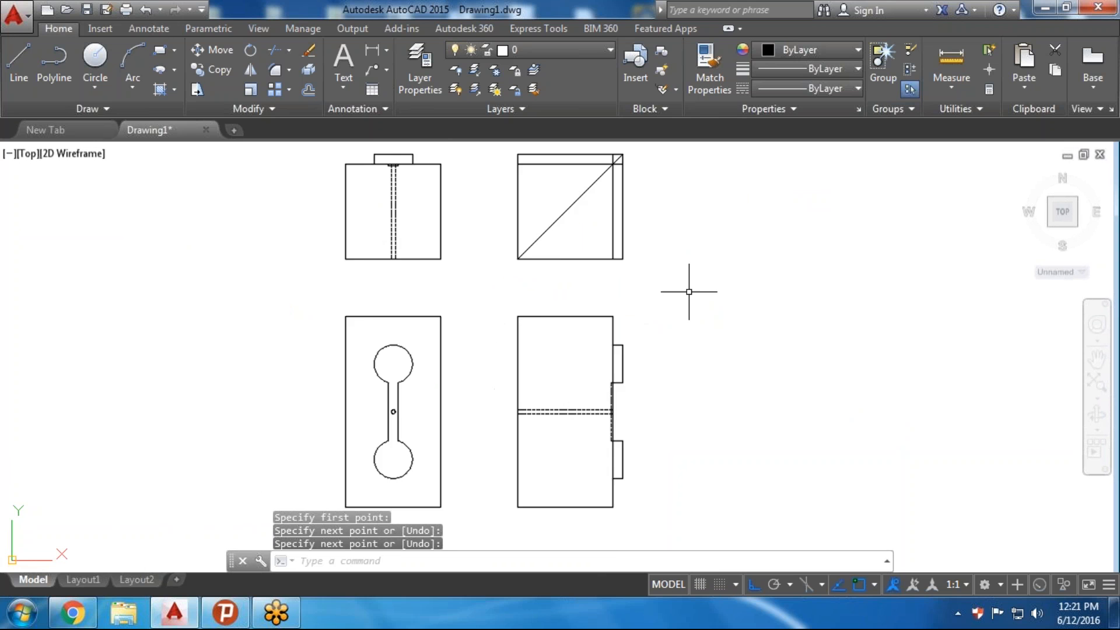
middle_drag(630, 295, 705, 317)
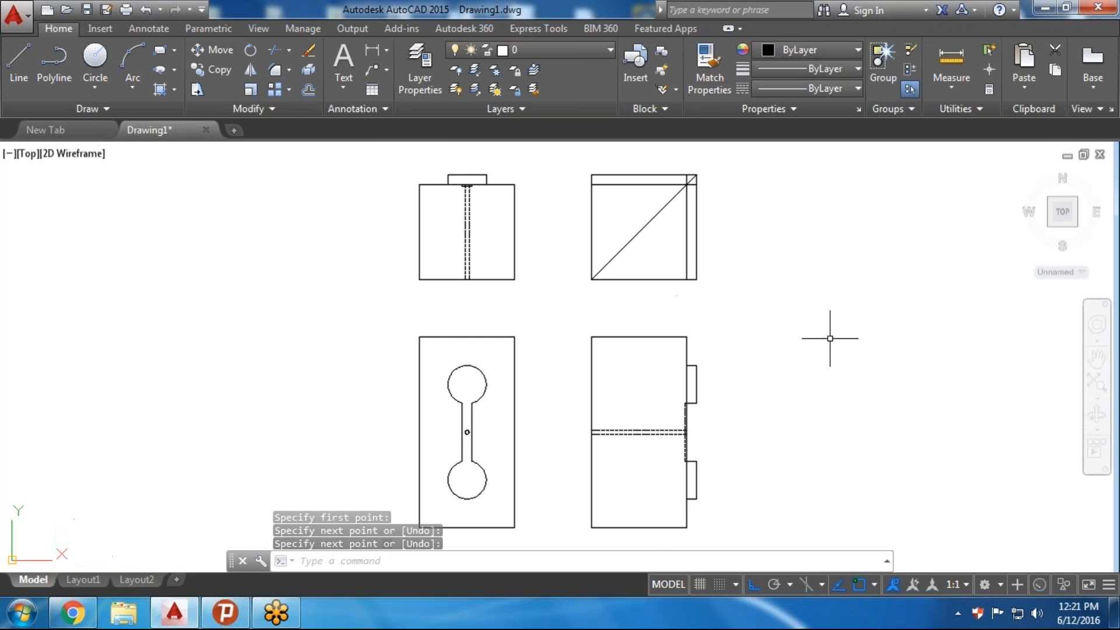